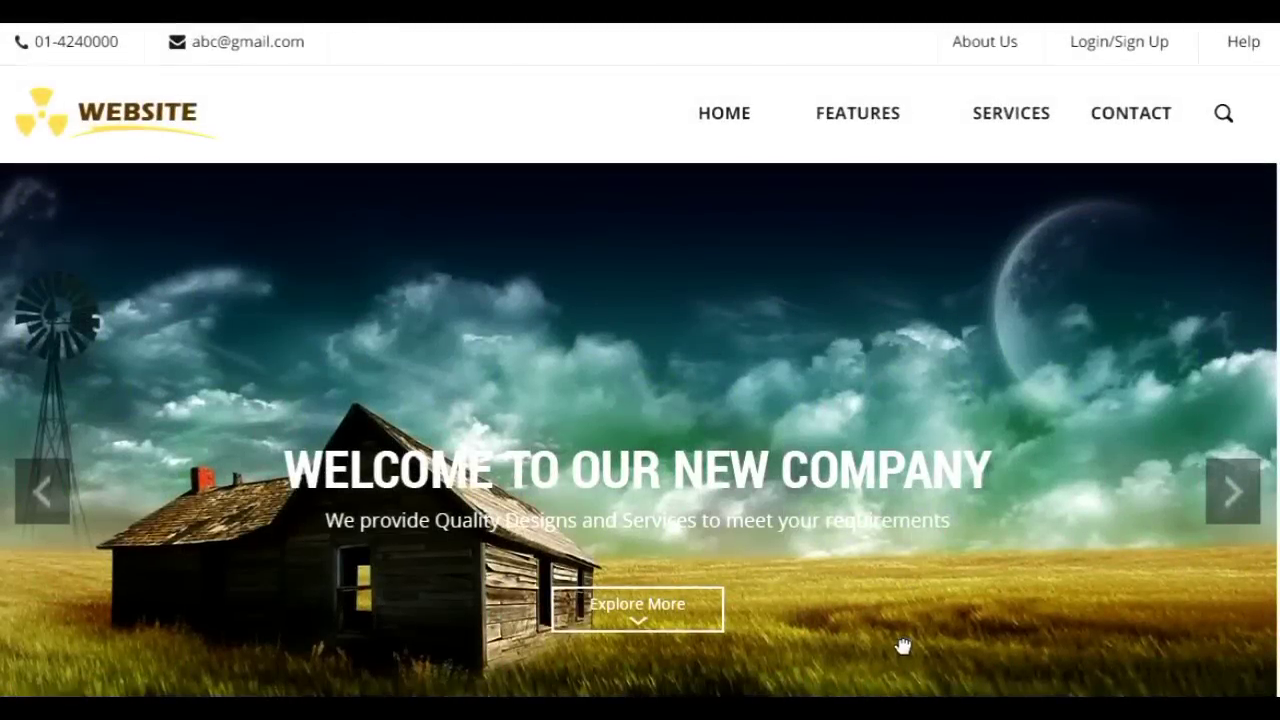
Scroll the finished company website down through its Contact Us section and footer.
{"action": "scroll", "coordinate": [900, 600], "scroll_direction": "down", "scroll_amount": 4}
{"action": "scroll", "coordinate": [923, 366], "scroll_direction": "down", "scroll_amount": 3}
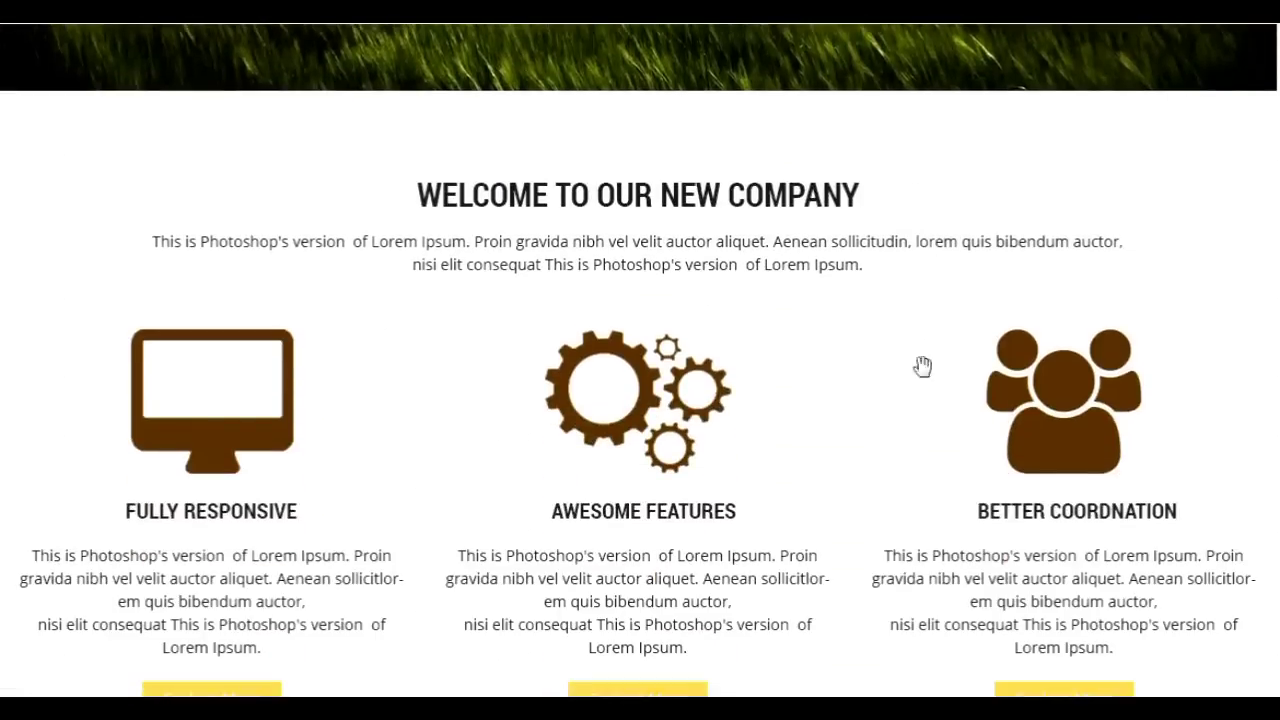
{"action": "scroll", "coordinate": [851, 434], "scroll_direction": "down", "scroll_amount": 6}
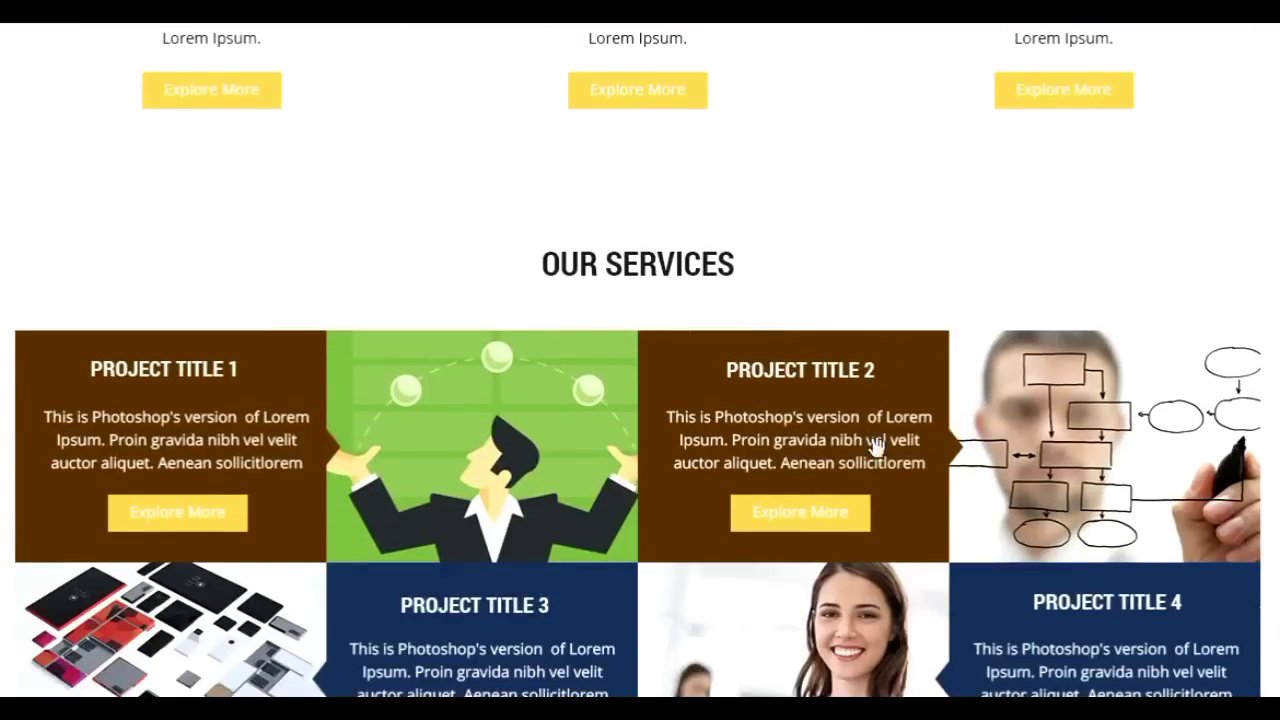
{"action": "scroll", "coordinate": [871, 514], "scroll_direction": "down", "scroll_amount": 4}
{"action": "scroll", "coordinate": [900, 505], "scroll_direction": "down", "scroll_amount": 2}
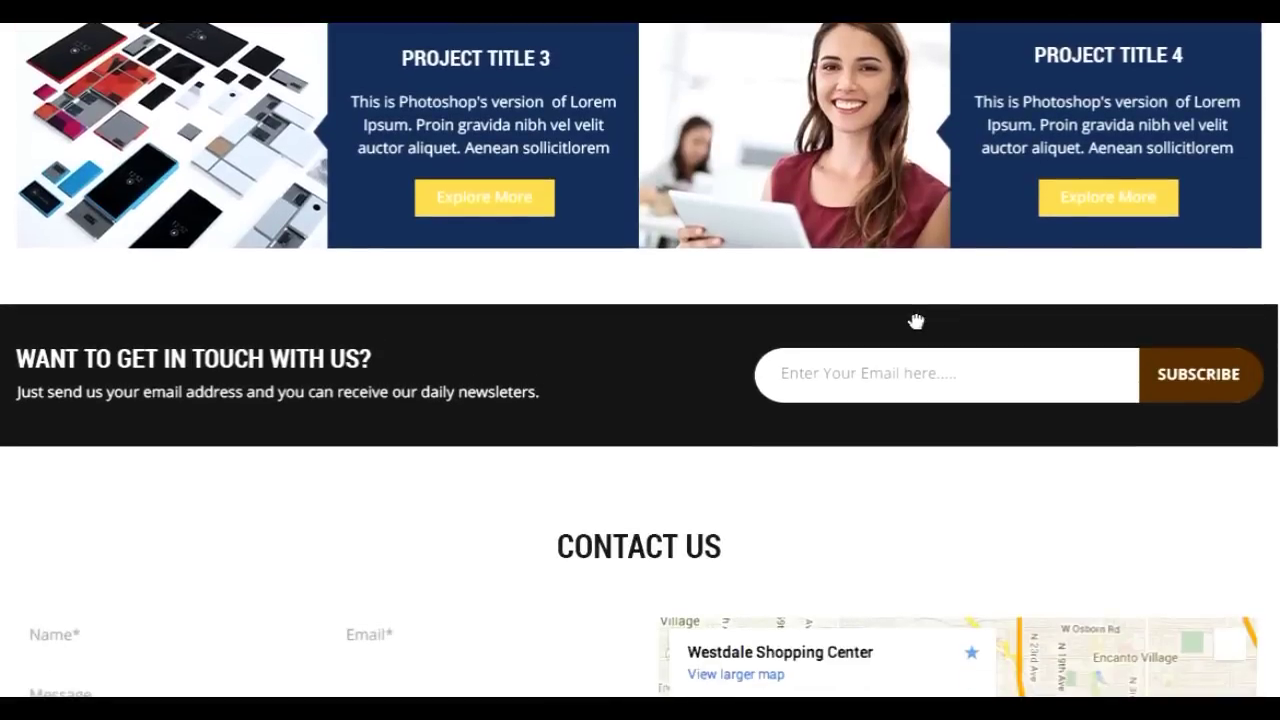
{"action": "scroll", "coordinate": [914, 522], "scroll_direction": "down", "scroll_amount": 3}
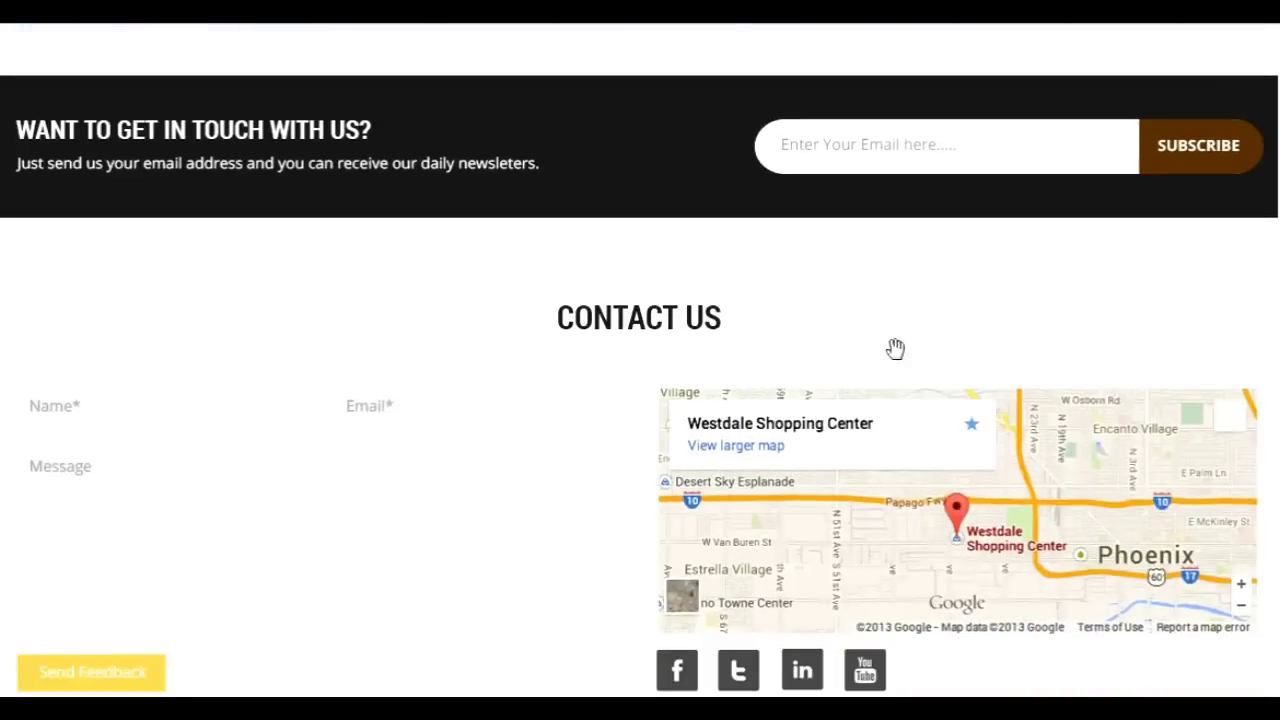
{"action": "scroll", "coordinate": [894, 500], "scroll_direction": "down", "scroll_amount": 1}
{"action": "scroll", "coordinate": [871, 613], "scroll_direction": "down", "scroll_amount": 1}
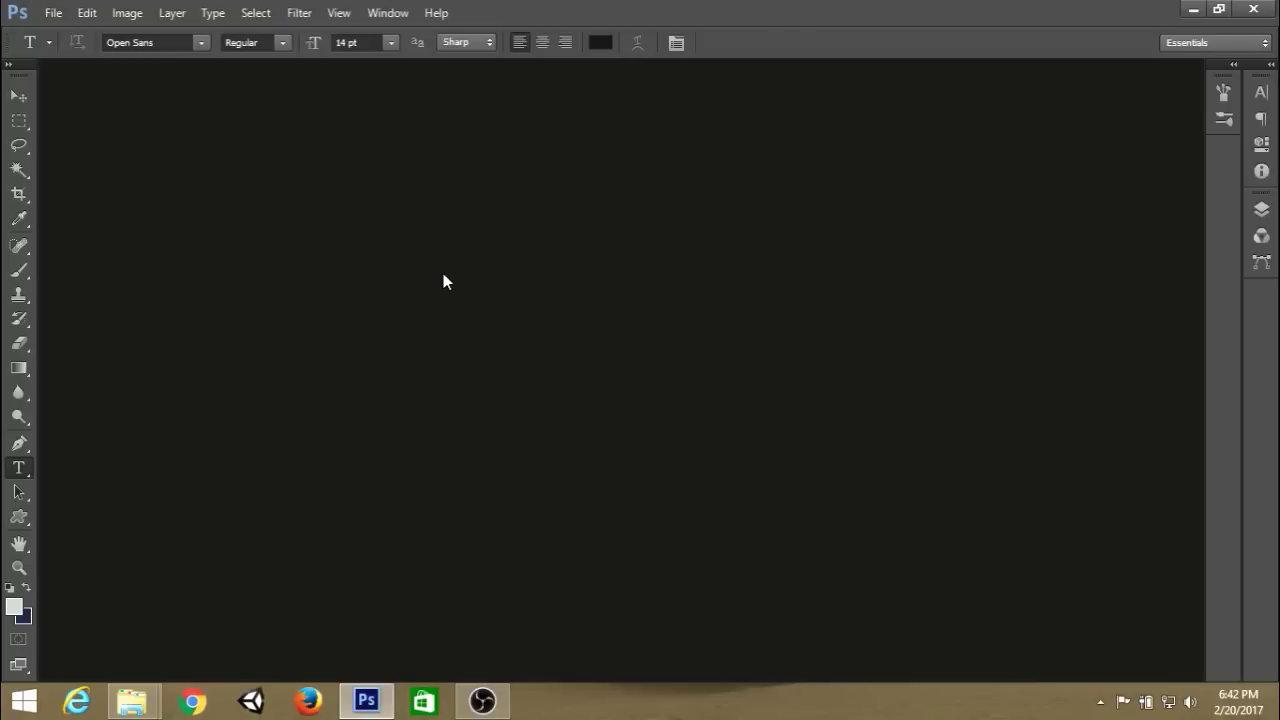
Open the sketch photo IMG_20170220_181541 from the website folder in Photo Viewer.
{"action": "key", "text": "alt+Tab"}
{"action": "left_click", "coordinate": [434, 205]}
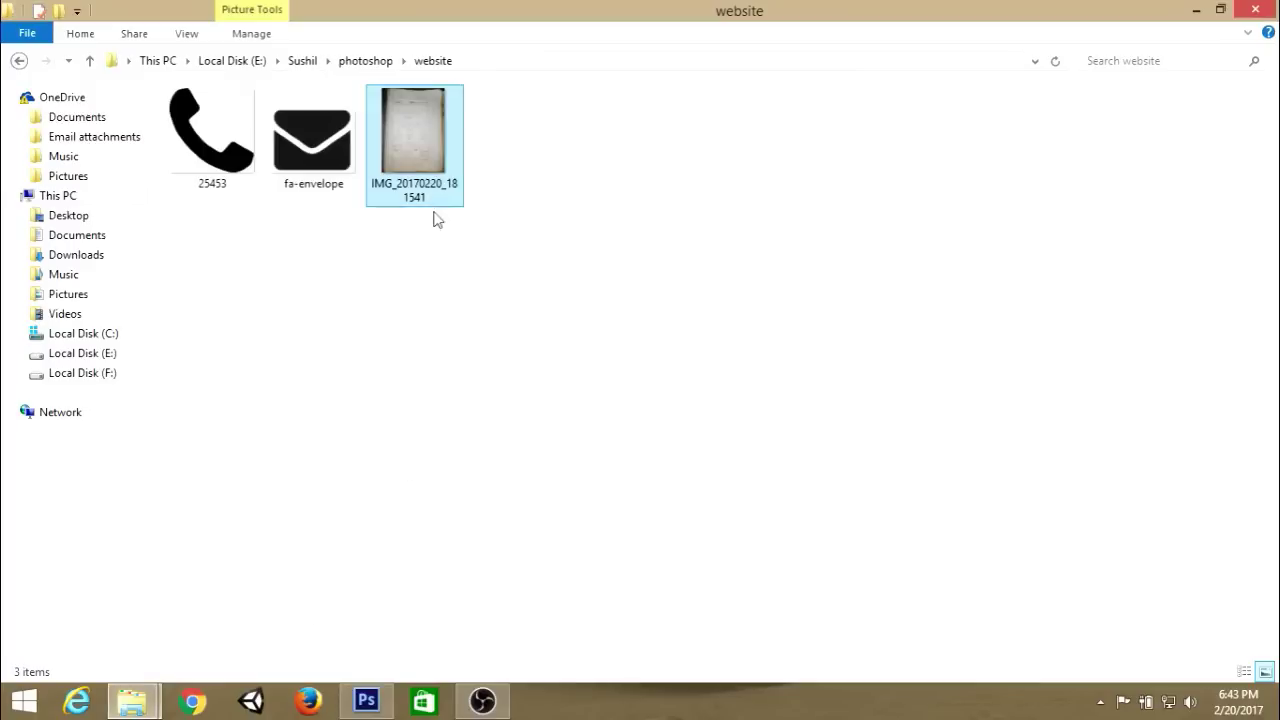
{"action": "double_click", "coordinate": [405, 155]}
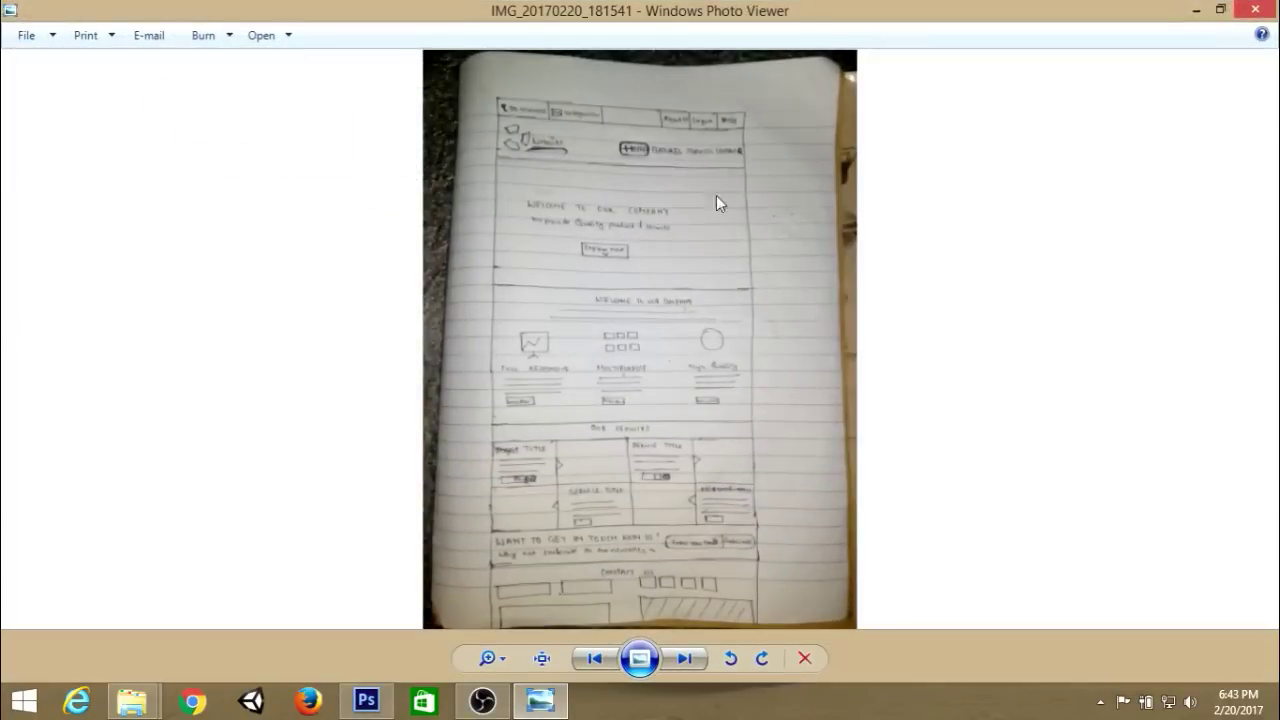
{"action": "scroll", "coordinate": [797, 266], "scroll_direction": "up", "scroll_amount": 5}
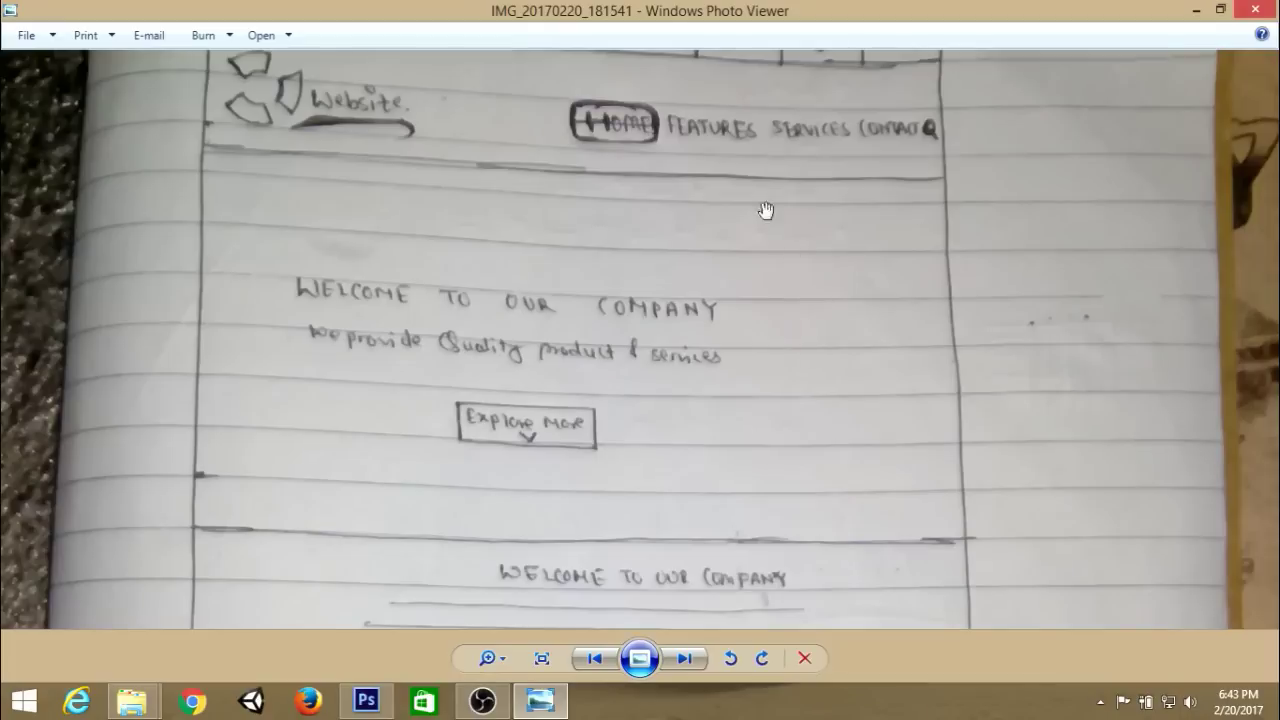
{"action": "scroll", "coordinate": [766, 323], "scroll_direction": "down", "scroll_amount": 1}
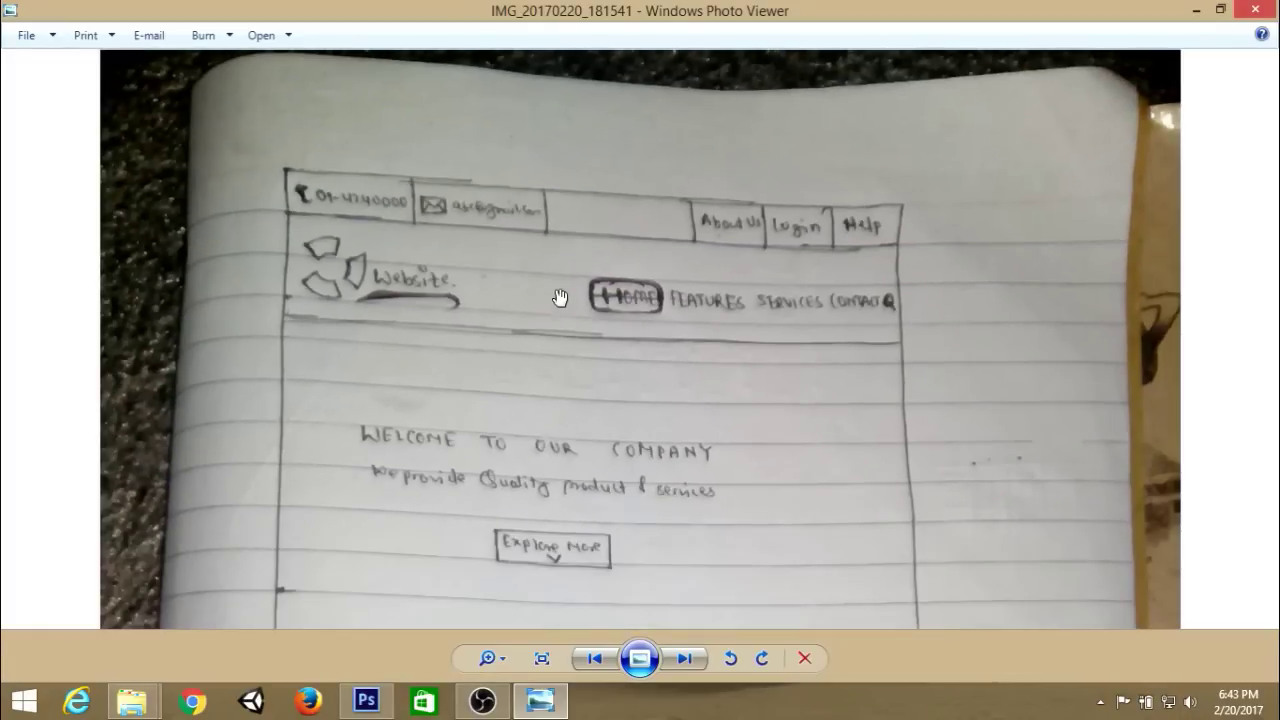
Pan through the sketch's Explore More, services, contact and header areas, then close the viewer.
{"action": "left_click_drag", "start_coordinate": [680, 449], "coordinate": [699, 239]}
{"action": "left_click_drag", "start_coordinate": [654, 479], "coordinate": [685, 215]}
{"action": "mouse_move", "coordinate": [667, 454]}
{"action": "left_mouse_down"}
{"action": "mouse_move", "coordinate": [677, 252]}
{"action": "mouse_move", "coordinate": [699, 413]}
{"action": "left_mouse_up"}
{"action": "left_click_drag", "start_coordinate": [709, 213], "coordinate": [711, 382]}
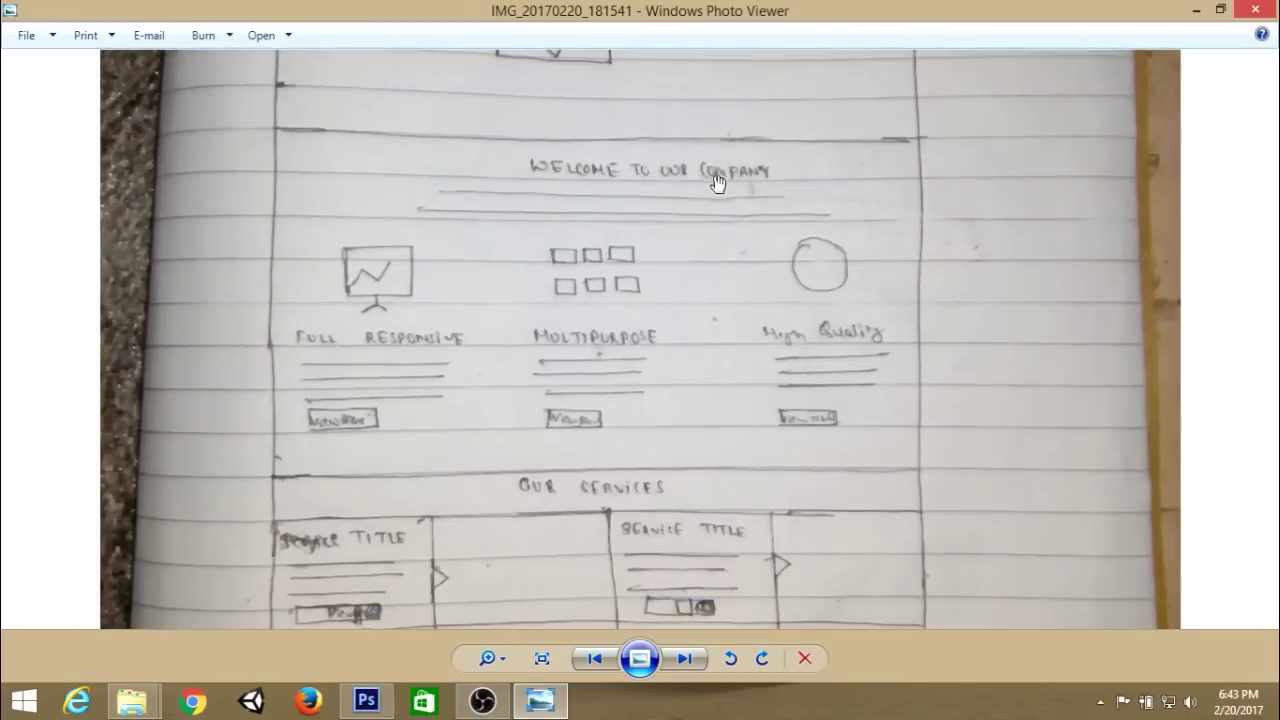
{"action": "left_click_drag", "start_coordinate": [714, 182], "coordinate": [728, 418]}
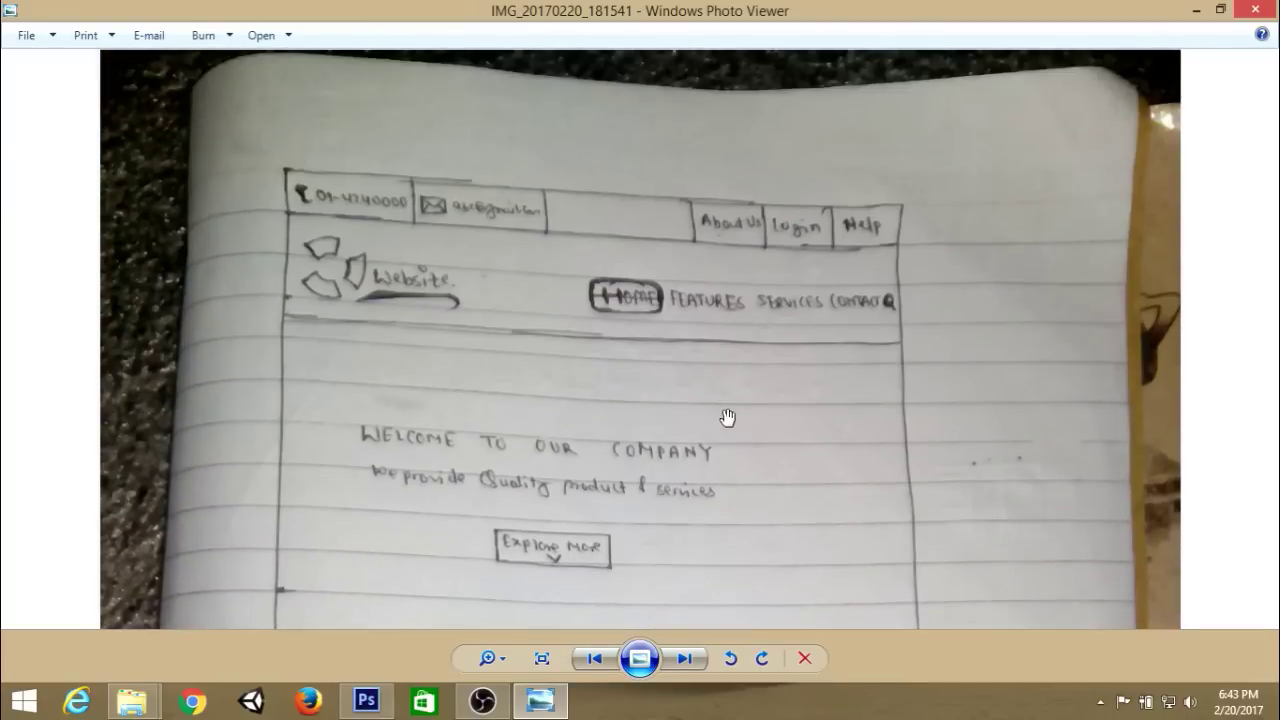
{"action": "key", "text": "alt+F4"}
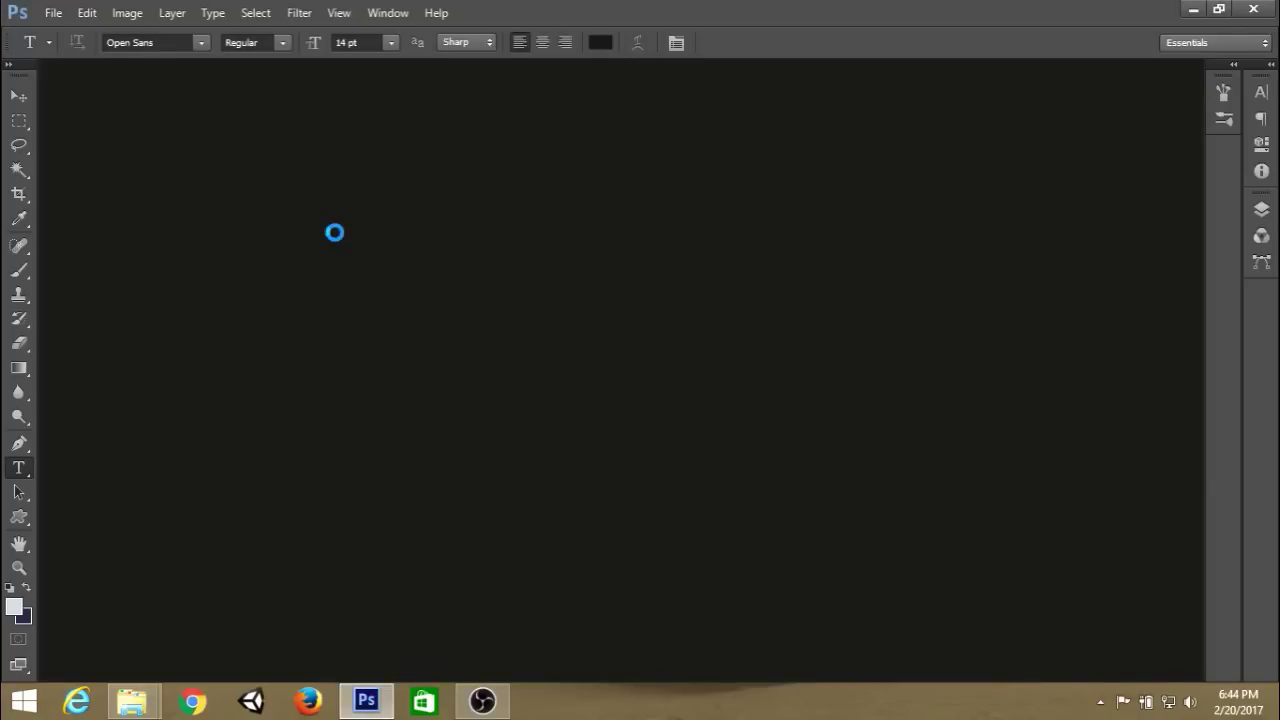
Create a new document 'simple-web-design' at 1170 × 2000 px and 72 pixels/inch.
{"action": "key", "text": "ctrl+n"}
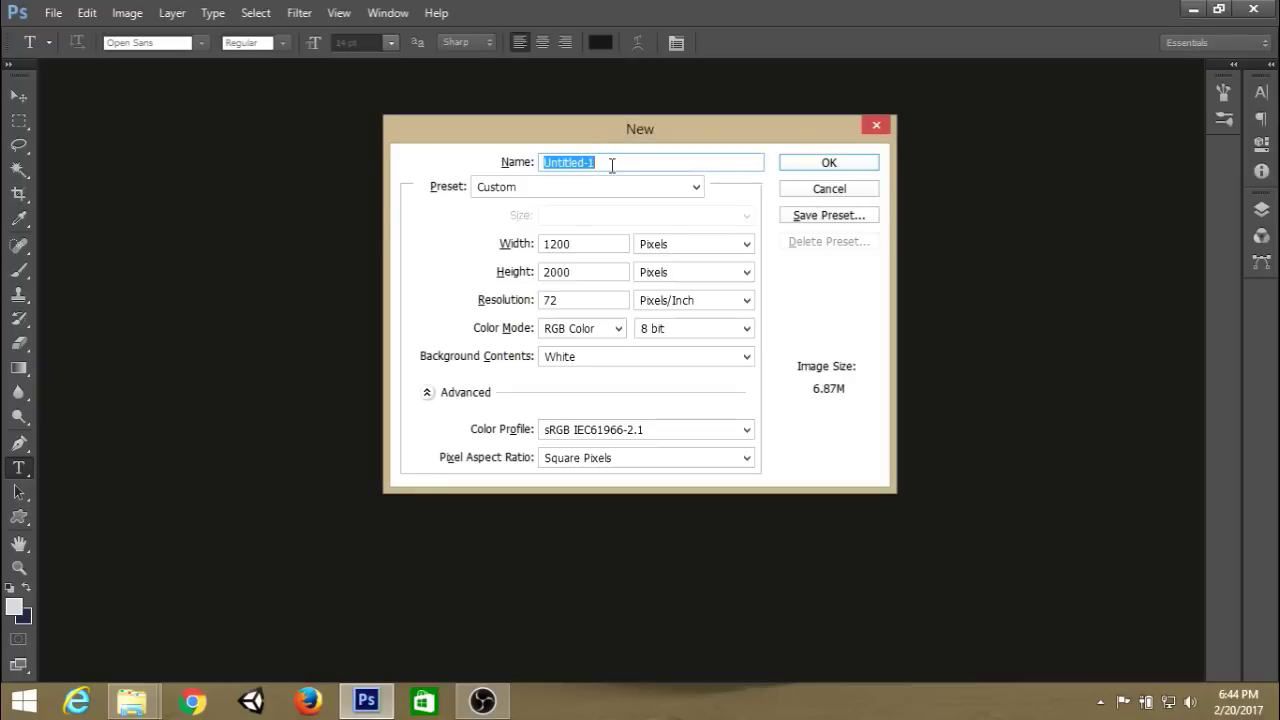
{"action": "type", "text": "sim"}
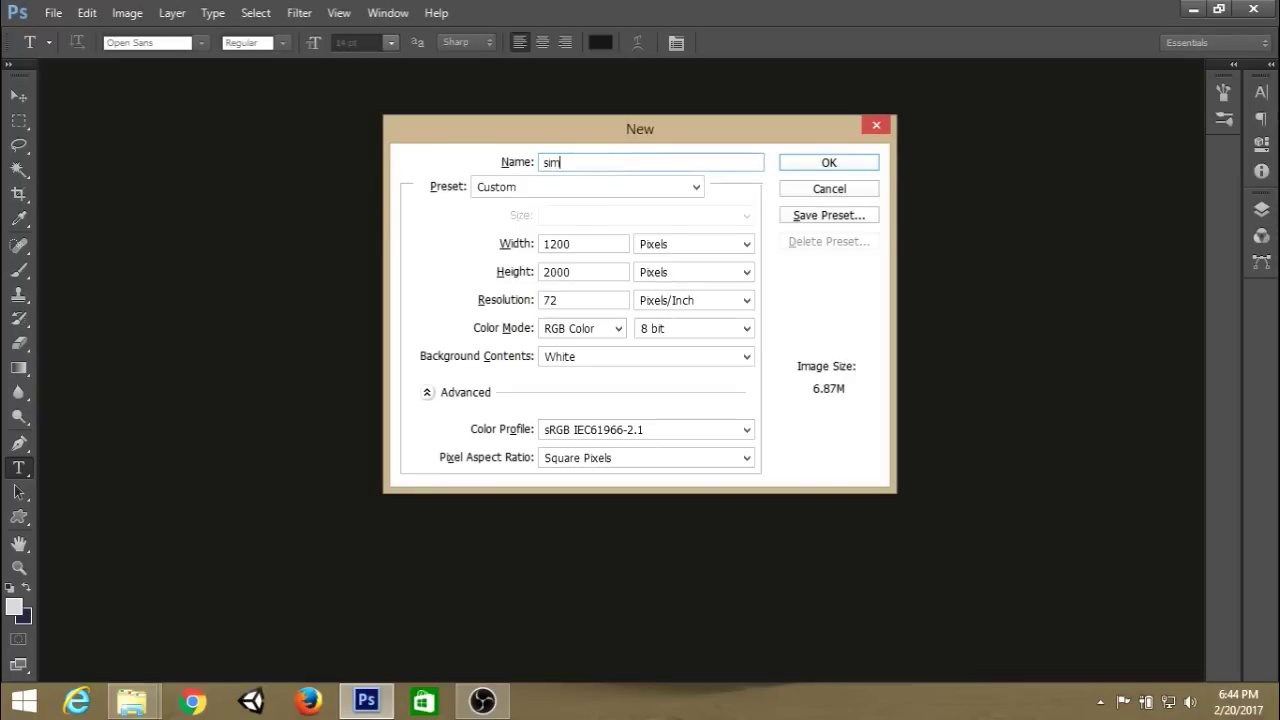
{"action": "type", "text": "ple-web-design"}
{"action": "key", "text": "Tab"}
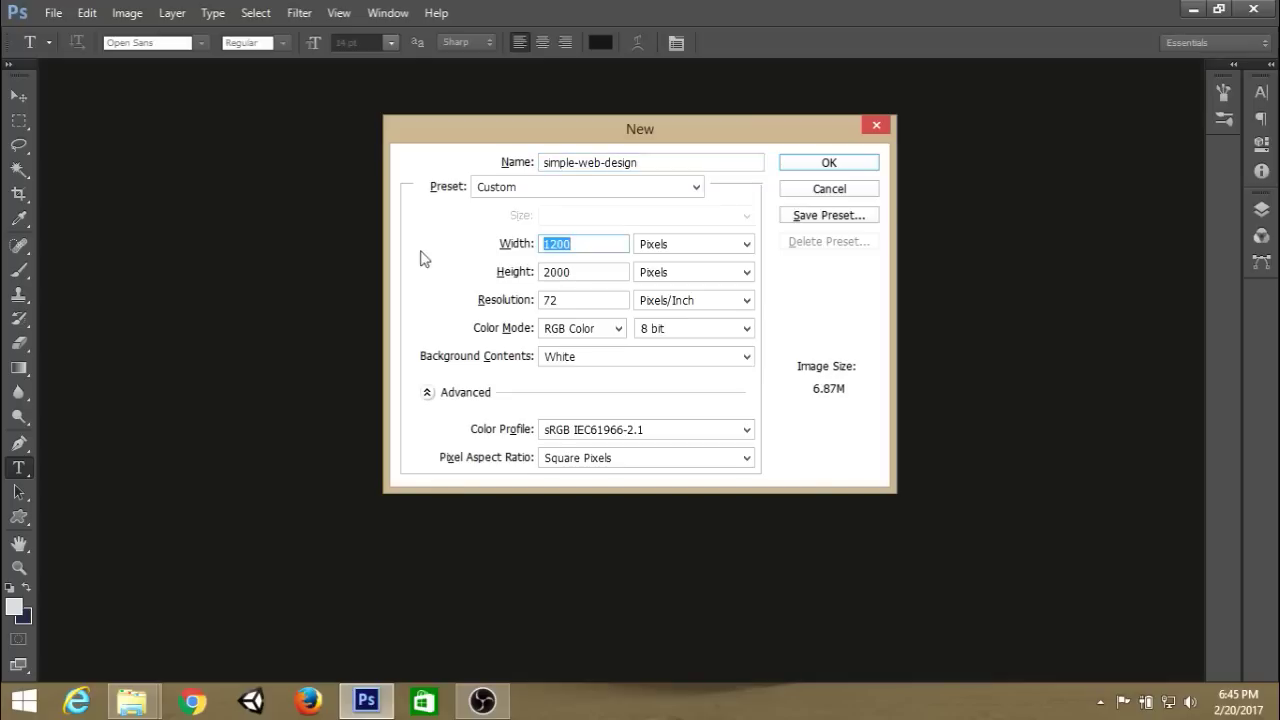
{"action": "type", "text": "1170"}
{"action": "key", "text": "Tab"}
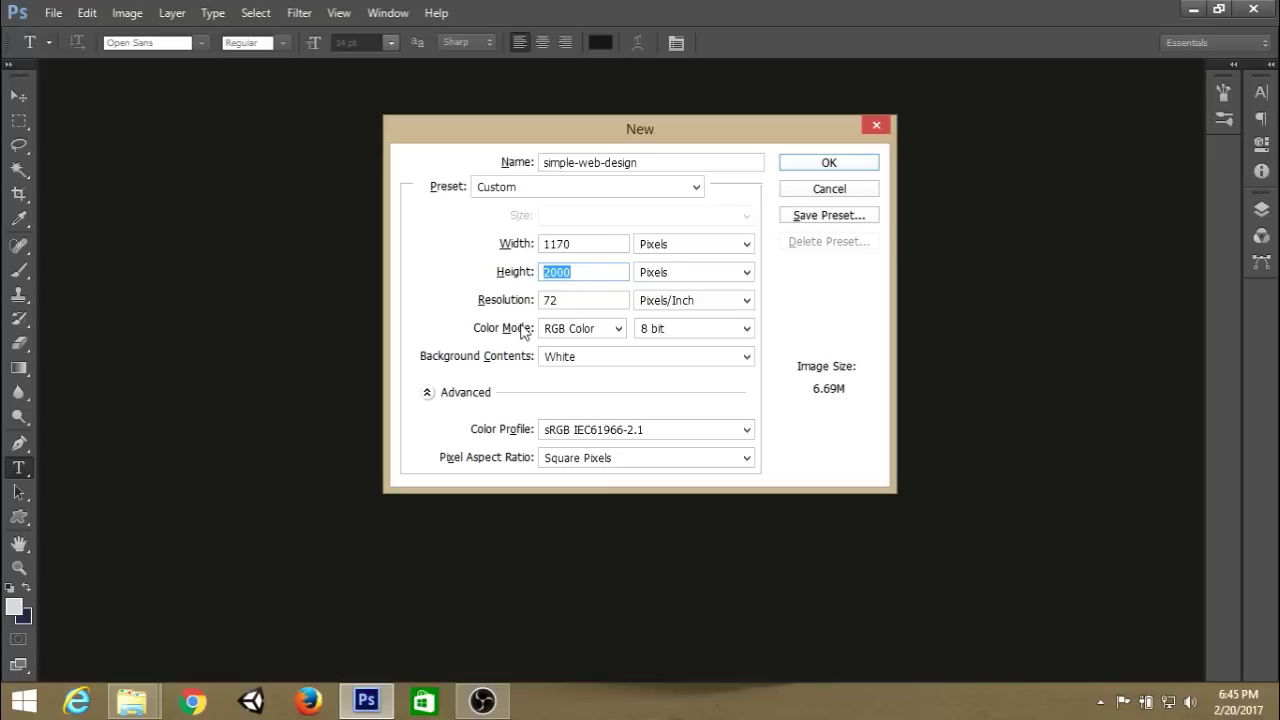
{"action": "left_click", "coordinate": [580, 275]}
{"action": "key", "text": "Tab"}
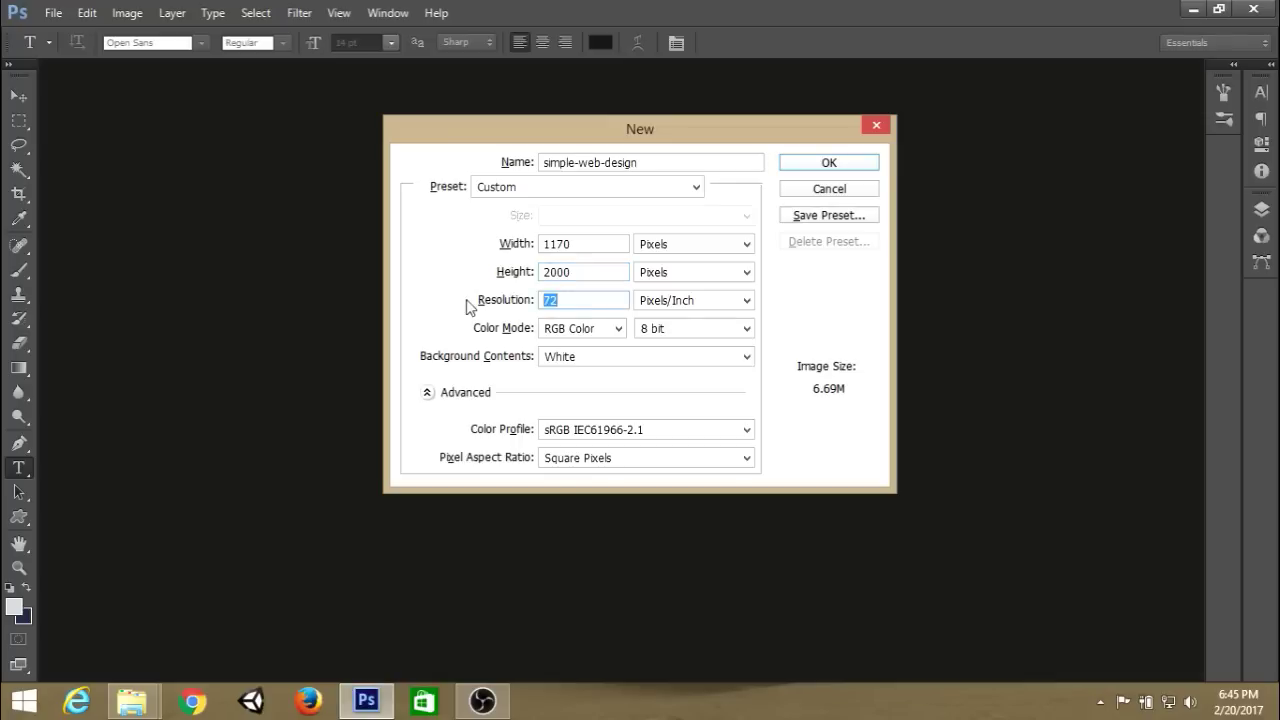
{"action": "left_click", "coordinate": [840, 164]}
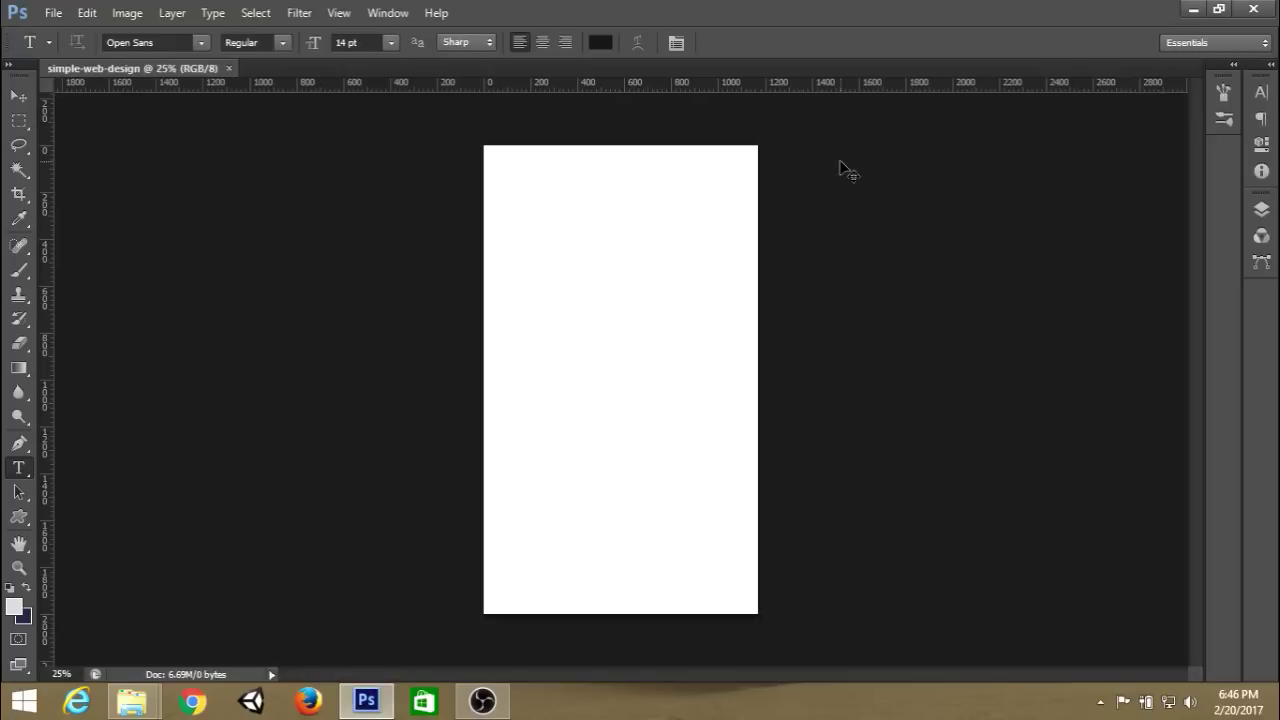
View the blank canvas at actual size and scroll to its top.
{"action": "key", "text": "ctrl+plus"}
{"action": "key", "text": "ctrl+plus"}
{"action": "key", "text": "ctrl+plus"}
{"action": "key", "text": "ctrl+plus"}
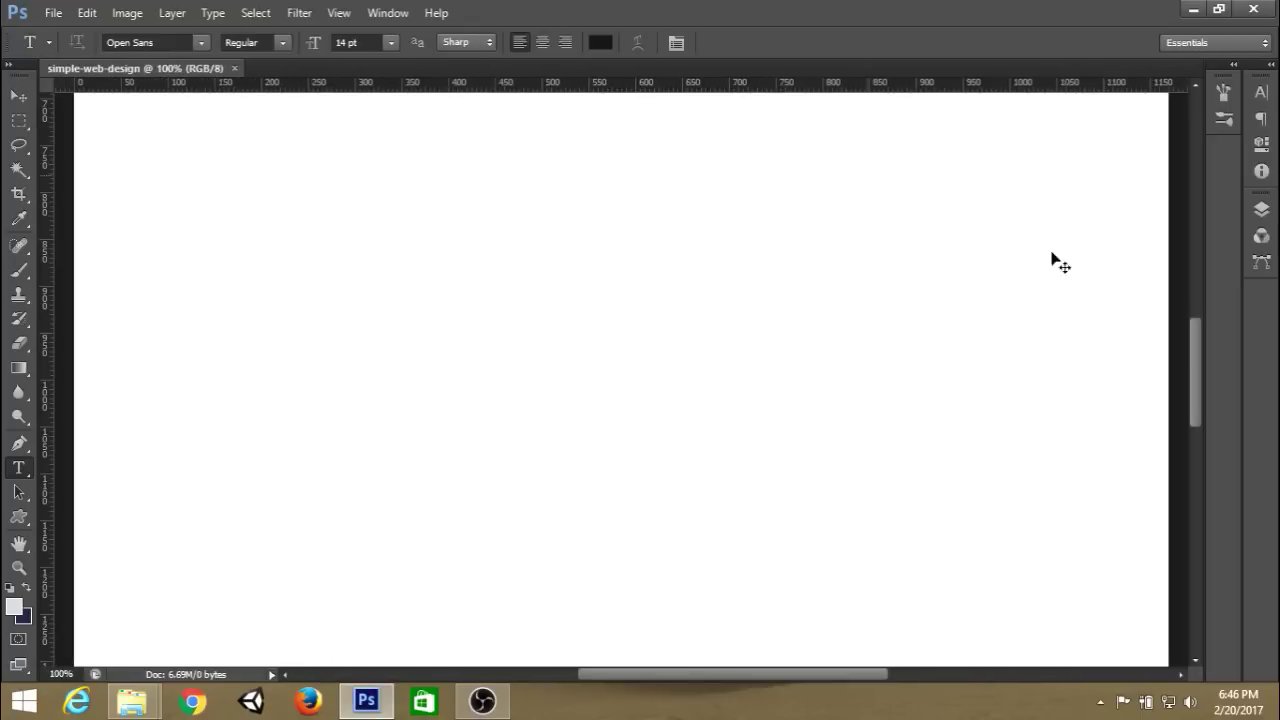
{"action": "left_click_drag", "start_coordinate": [1202, 335], "coordinate": [1218, 195]}
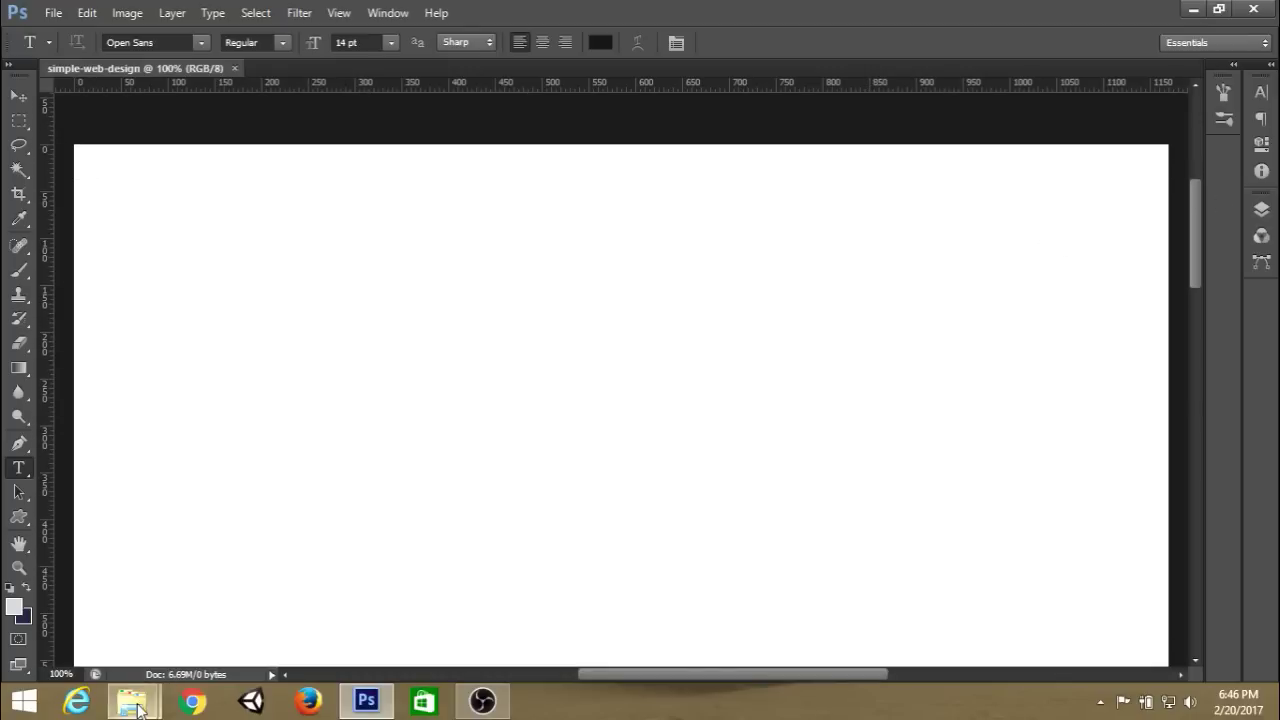
Place the sketch photo IMG_20170220_181541 from the website folder into the document.
{"action": "mouse_move", "coordinate": [138, 708]}
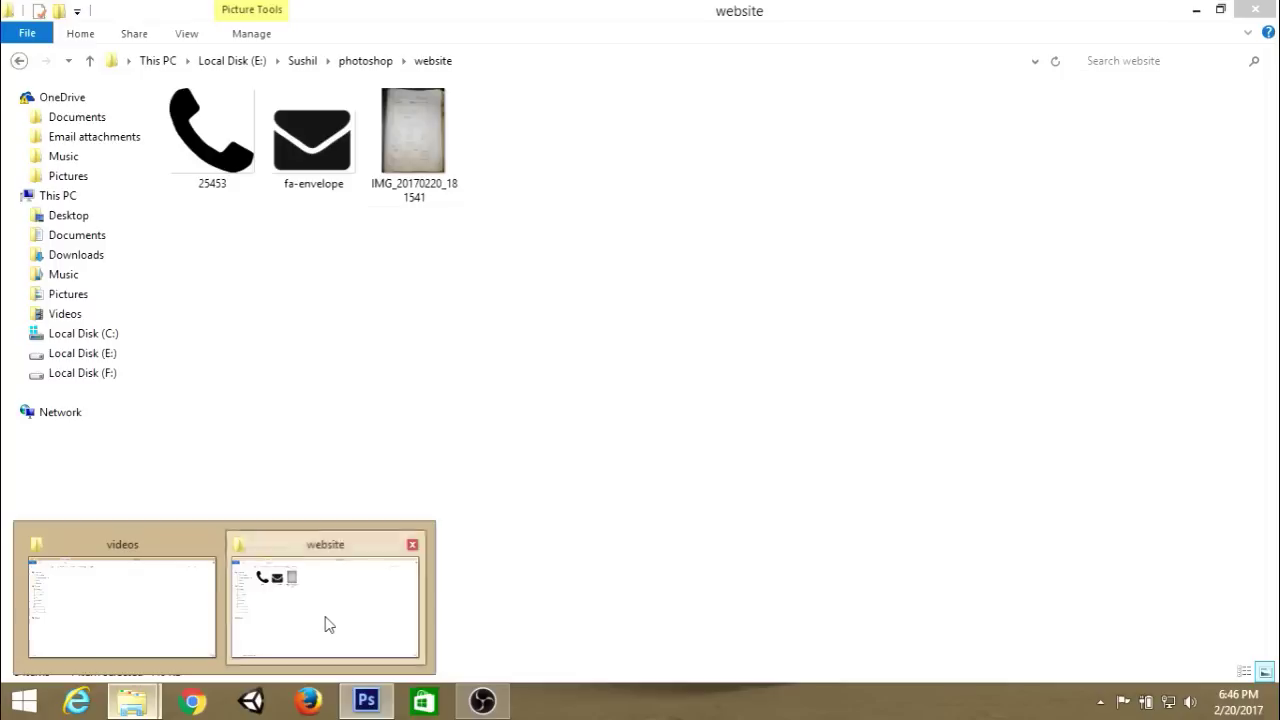
{"action": "left_click", "coordinate": [323, 623]}
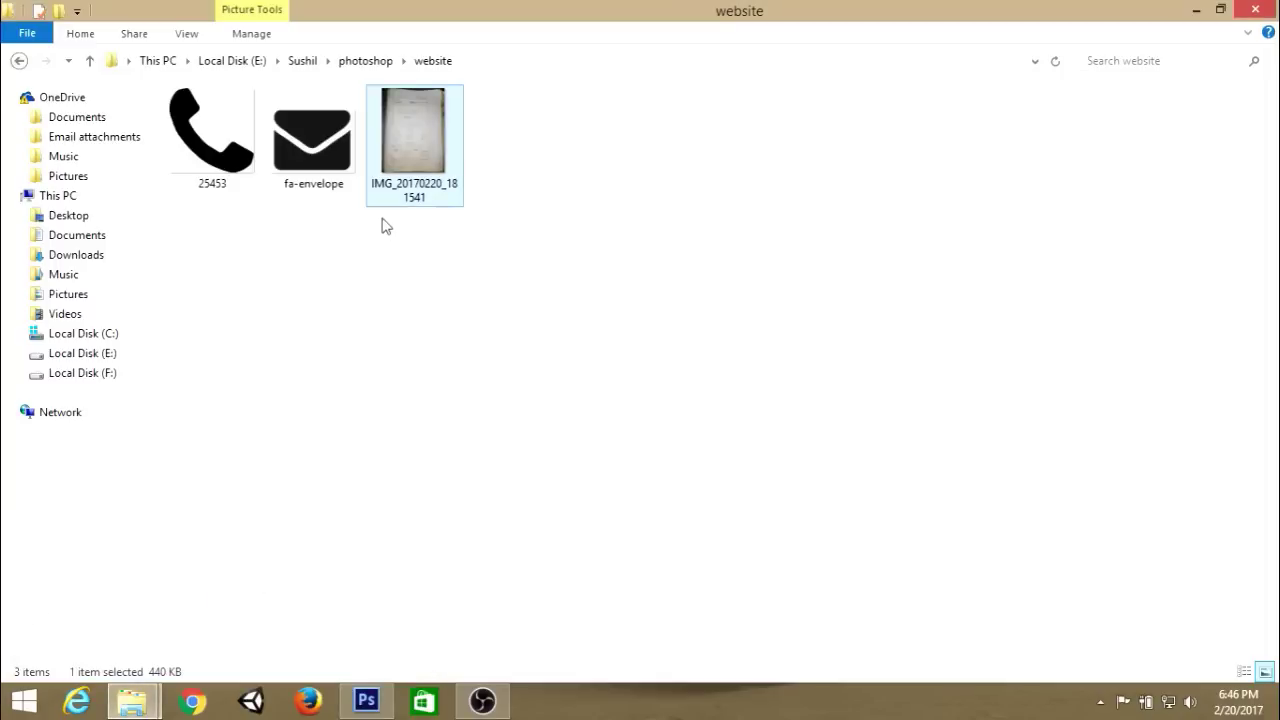
{"action": "left_click_drag", "start_coordinate": [422, 134], "coordinate": [453, 464]}
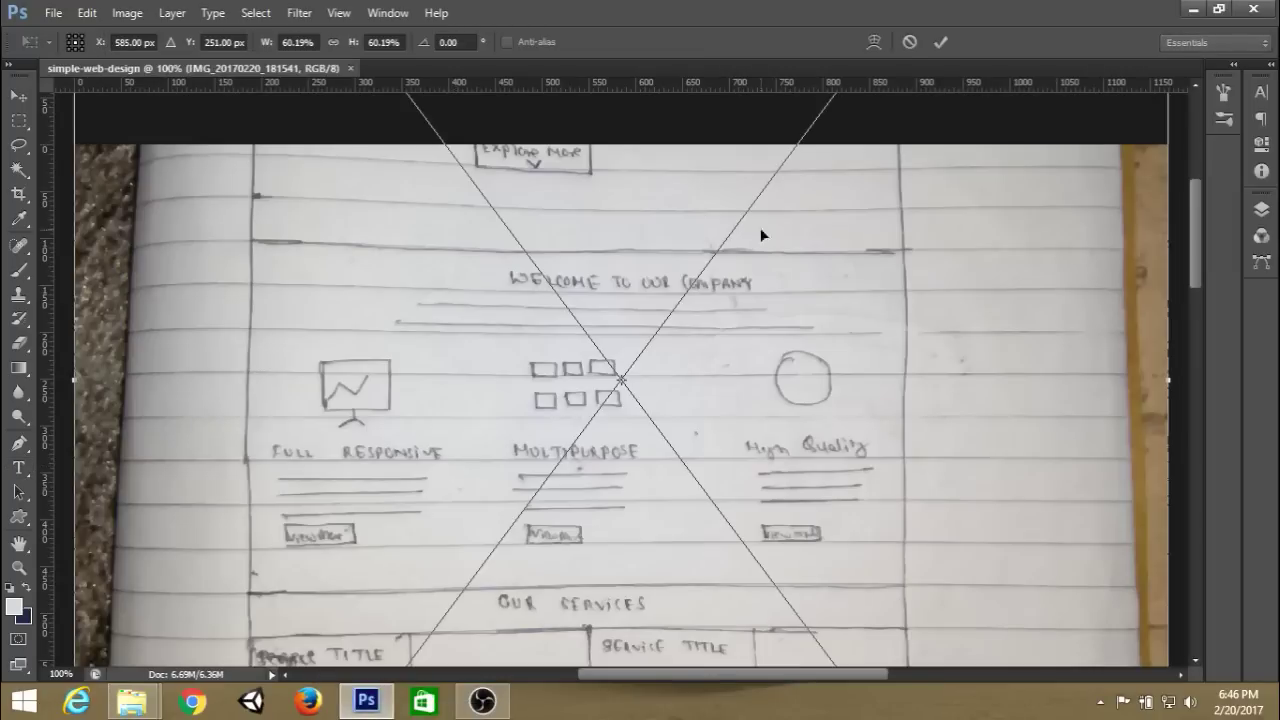
{"action": "mouse_move", "coordinate": [760, 235]}
{"action": "left_mouse_down"}
{"action": "mouse_move", "coordinate": [874, 423]}
{"action": "mouse_move", "coordinate": [876, 280]}
{"action": "mouse_move", "coordinate": [840, 355]}
{"action": "mouse_move", "coordinate": [860, 320]}
{"action": "left_mouse_up"}
{"action": "key", "text": "t"}
{"action": "left_click", "coordinate": [940, 42]}
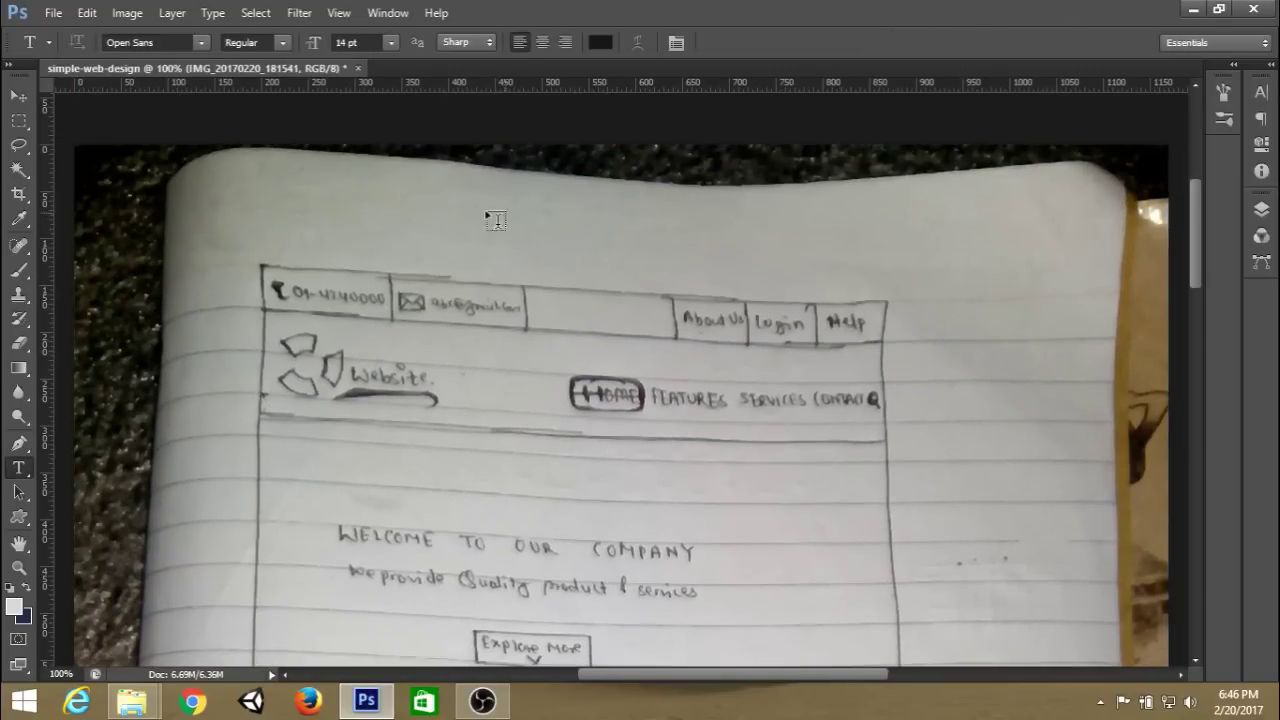
Scale and move the sketch to about 91% so it spans the canvas width.
{"action": "key", "text": "ctrl+t"}
{"action": "key", "text": "ctrl+0"}
{"action": "left_click_drag", "start_coordinate": [734, 263], "coordinate": [674, 231]}
{"action": "left_click_drag", "start_coordinate": [752, 536], "coordinate": [929, 680]}
{"action": "left_click_drag", "start_coordinate": [690, 375], "coordinate": [684, 352]}
{"action": "left_click", "coordinate": [940, 42]}
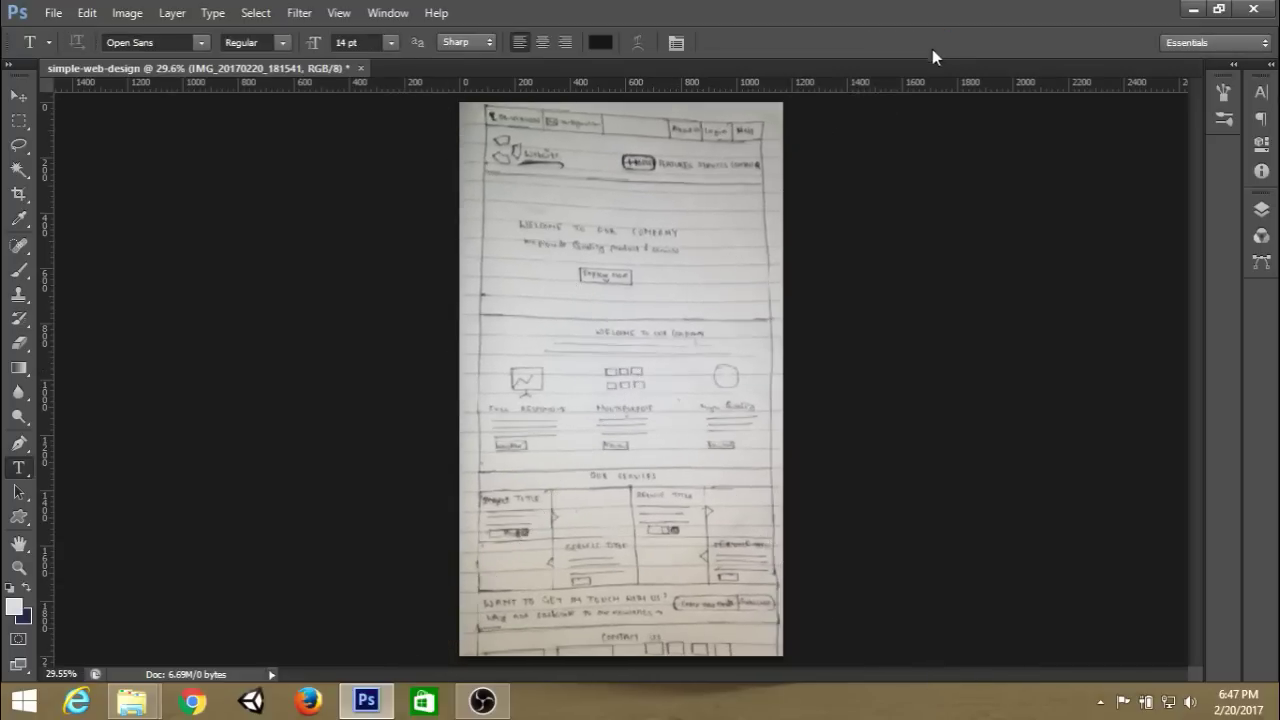
{"action": "key", "text": "ctrl+1"}
{"action": "left_click_drag", "start_coordinate": [1194, 300], "coordinate": [1192, 205]}
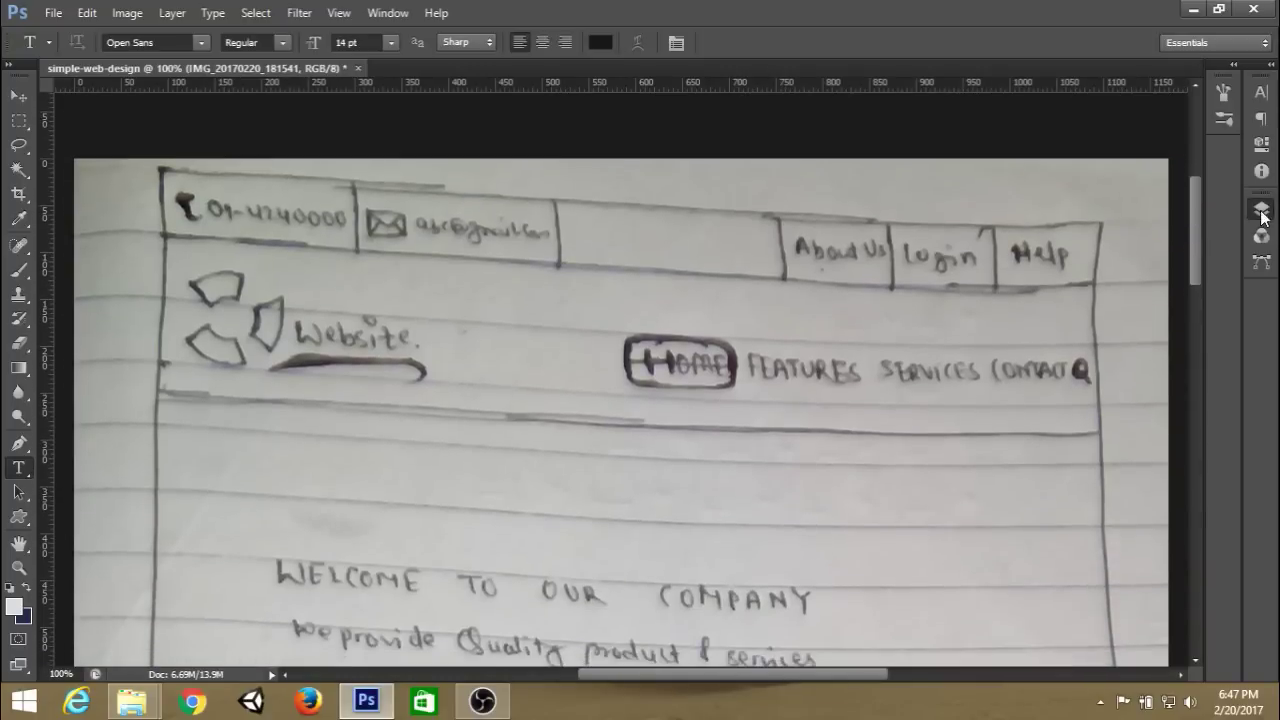
Add an empty Layer 1 above Background and hide the sketch photo layer.
{"action": "left_click", "coordinate": [1260, 212]}
{"action": "left_click", "coordinate": [1190, 345]}
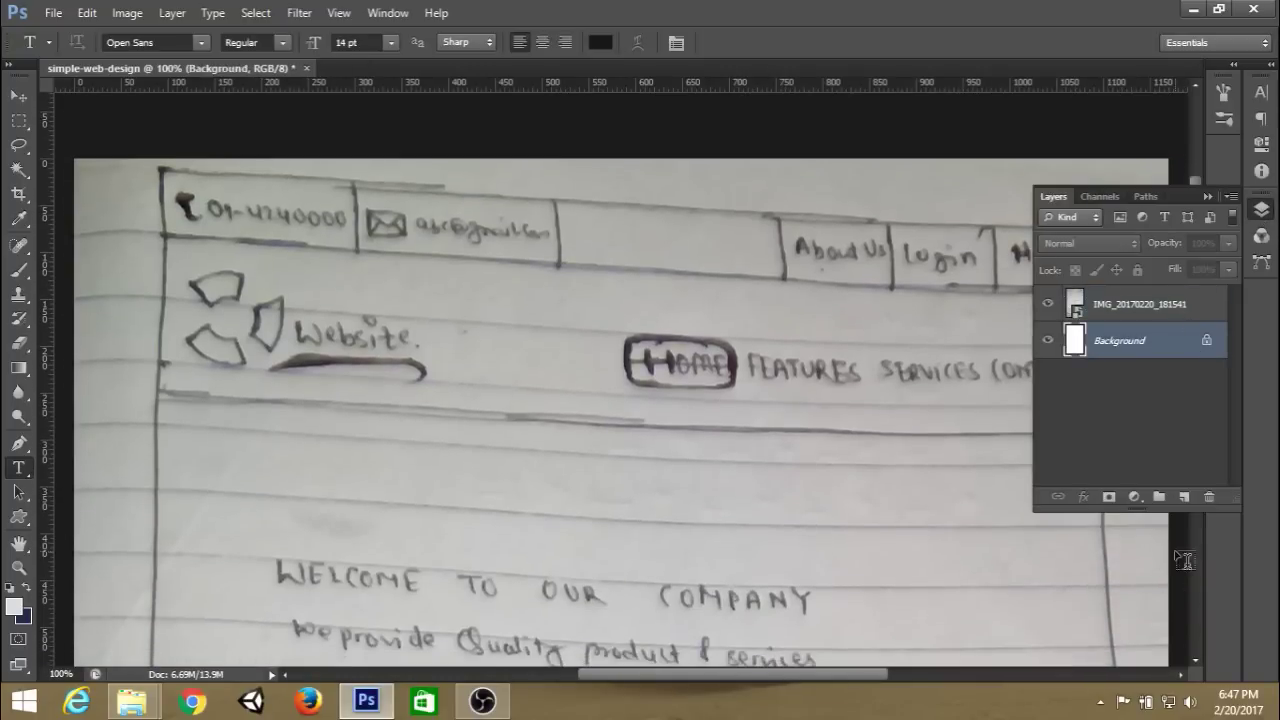
{"action": "left_click", "coordinate": [1183, 497]}
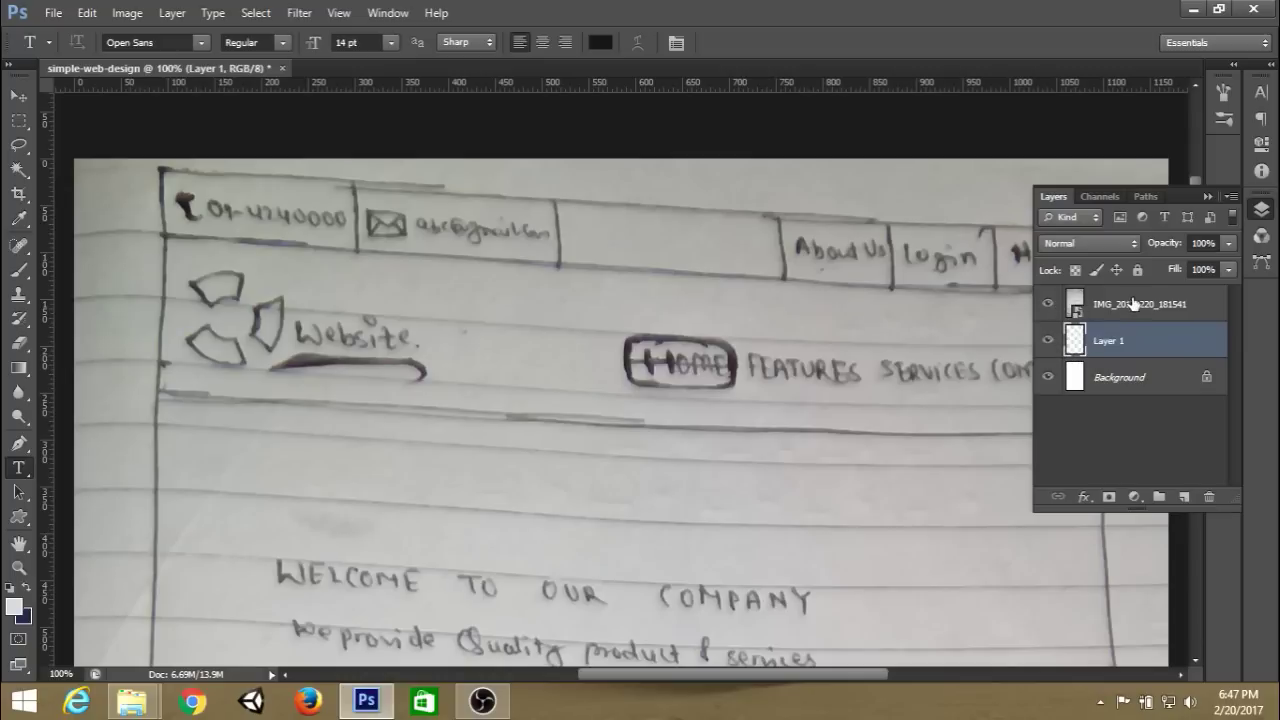
{"action": "left_click", "coordinate": [1047, 305]}
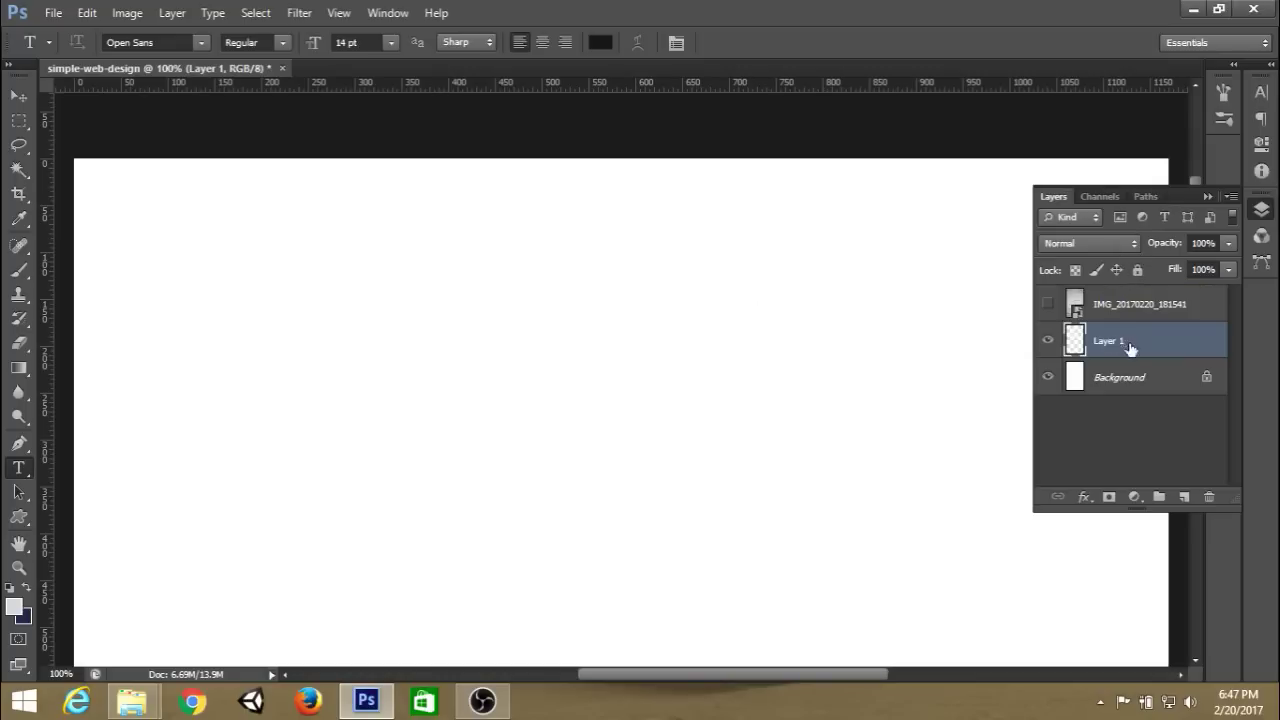
{"action": "left_click", "coordinate": [1048, 305]}
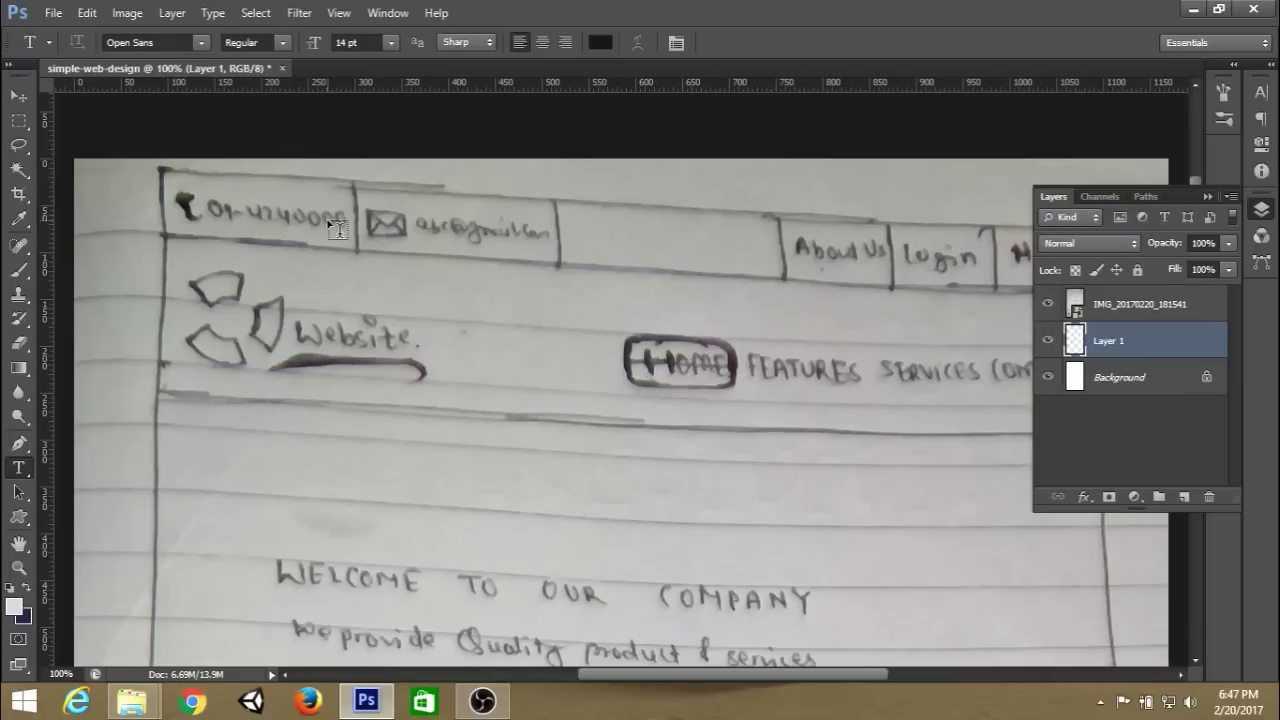
{"action": "left_click", "coordinate": [1050, 306]}
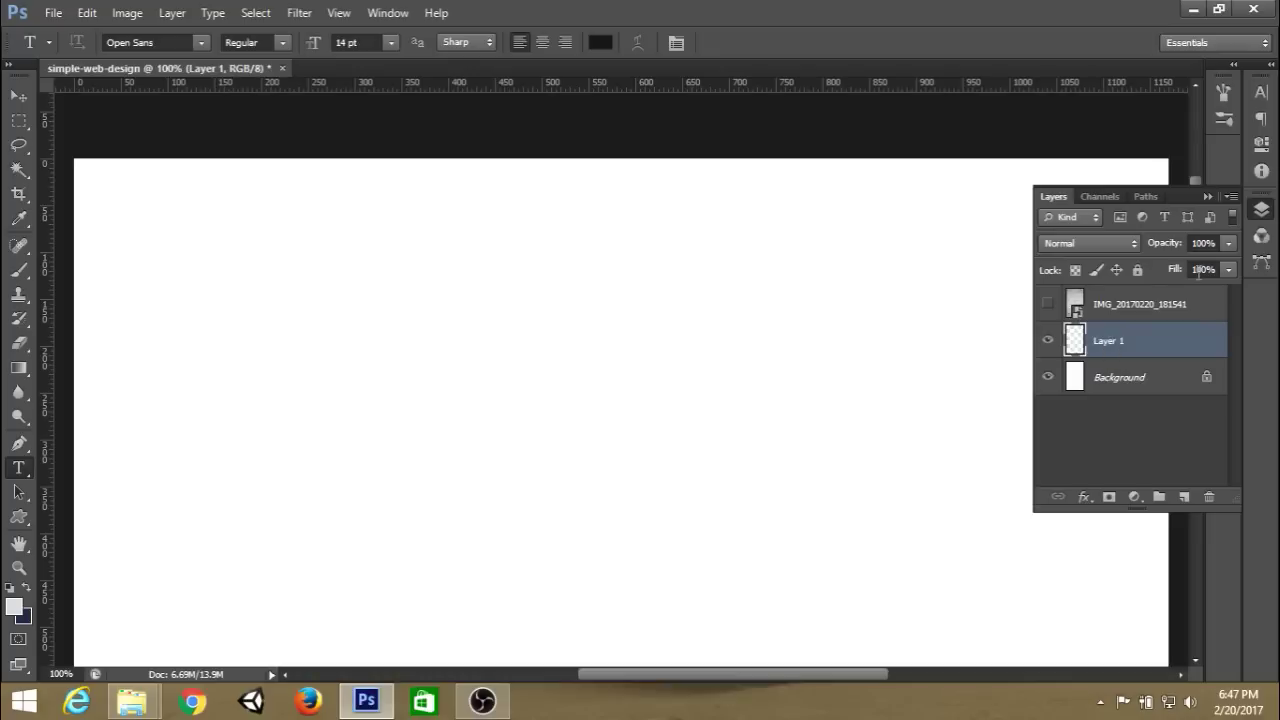
Save the document as simple-web-design.psd with maximum compatibility.
{"action": "key", "text": "F7"}
{"action": "key", "text": "ctrl+shift+s"}
{"action": "left_click", "coordinate": [858, 373]}
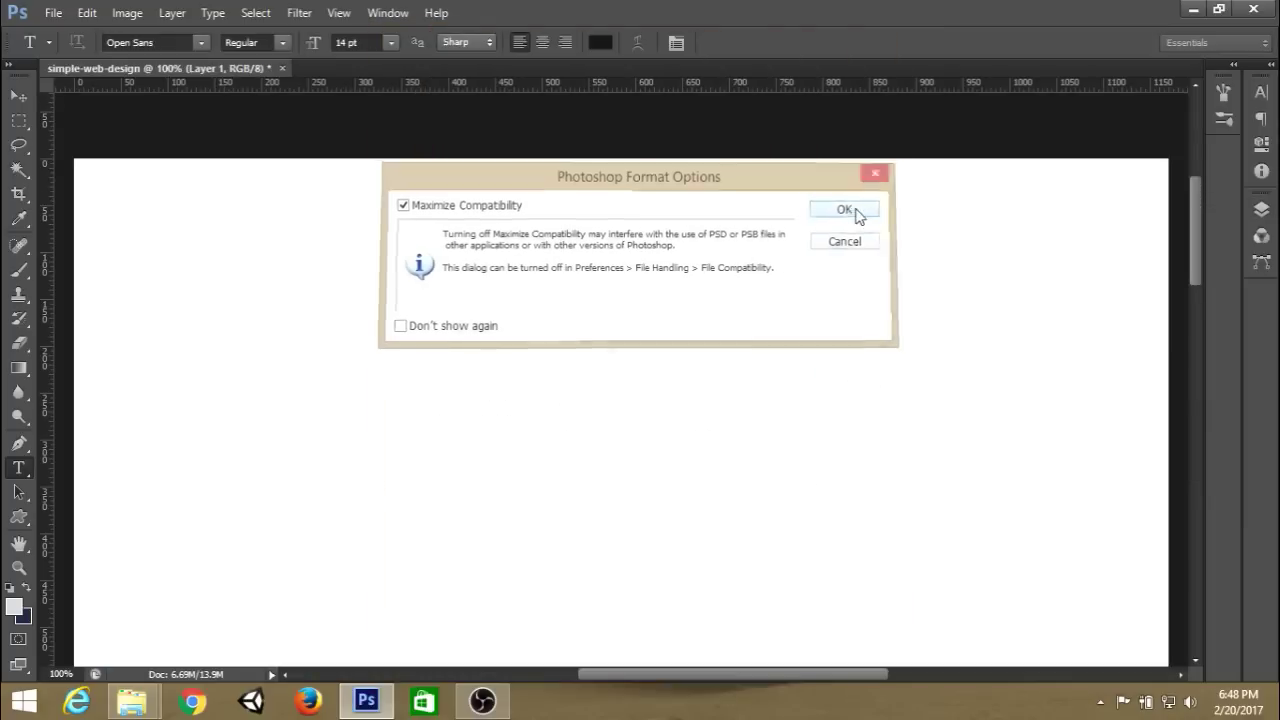
{"action": "left_click", "coordinate": [849, 212]}
Choose the Rectangular Marquee tool and set its Style to Fixed Size.
{"action": "left_click", "coordinate": [1262, 209]}
{"action": "left_click", "coordinate": [1262, 209]}
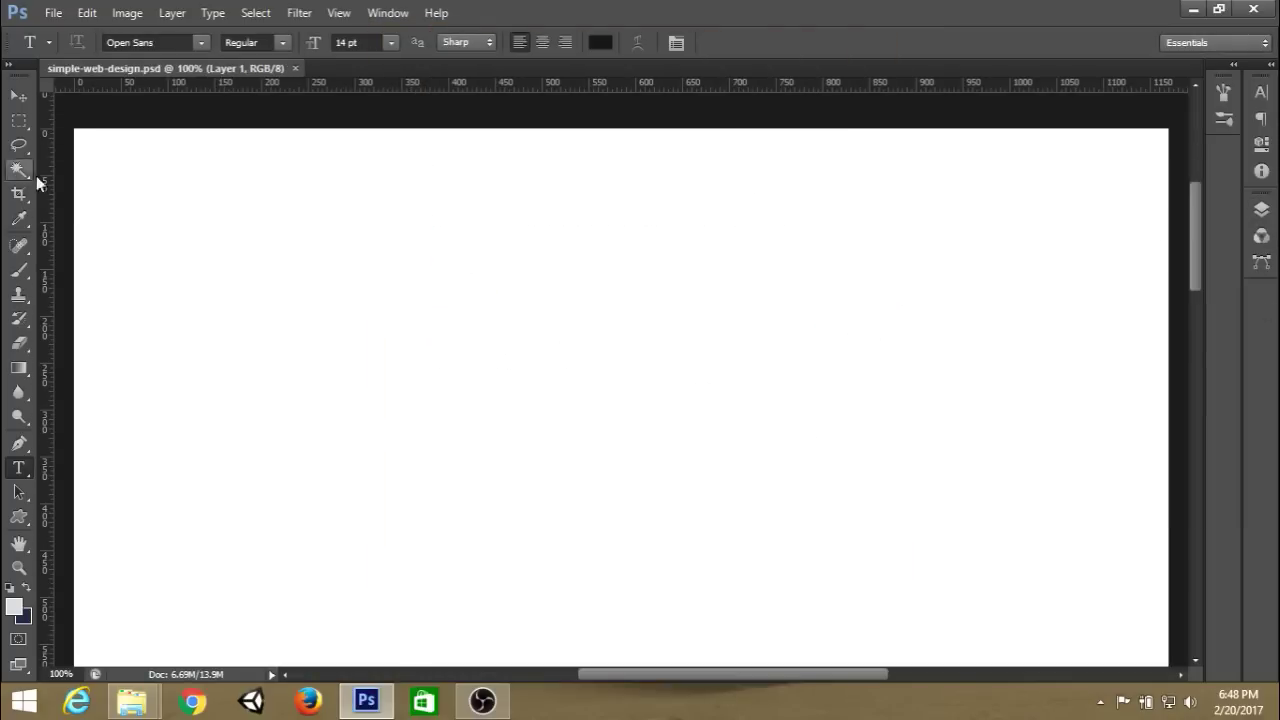
{"action": "left_click", "coordinate": [19, 120]}
{"action": "left_click", "coordinate": [416, 41]}
Add a horizontal guide 40 px below the top using a 40 × 40 px fixed selection.
{"action": "left_click", "coordinate": [398, 92]}
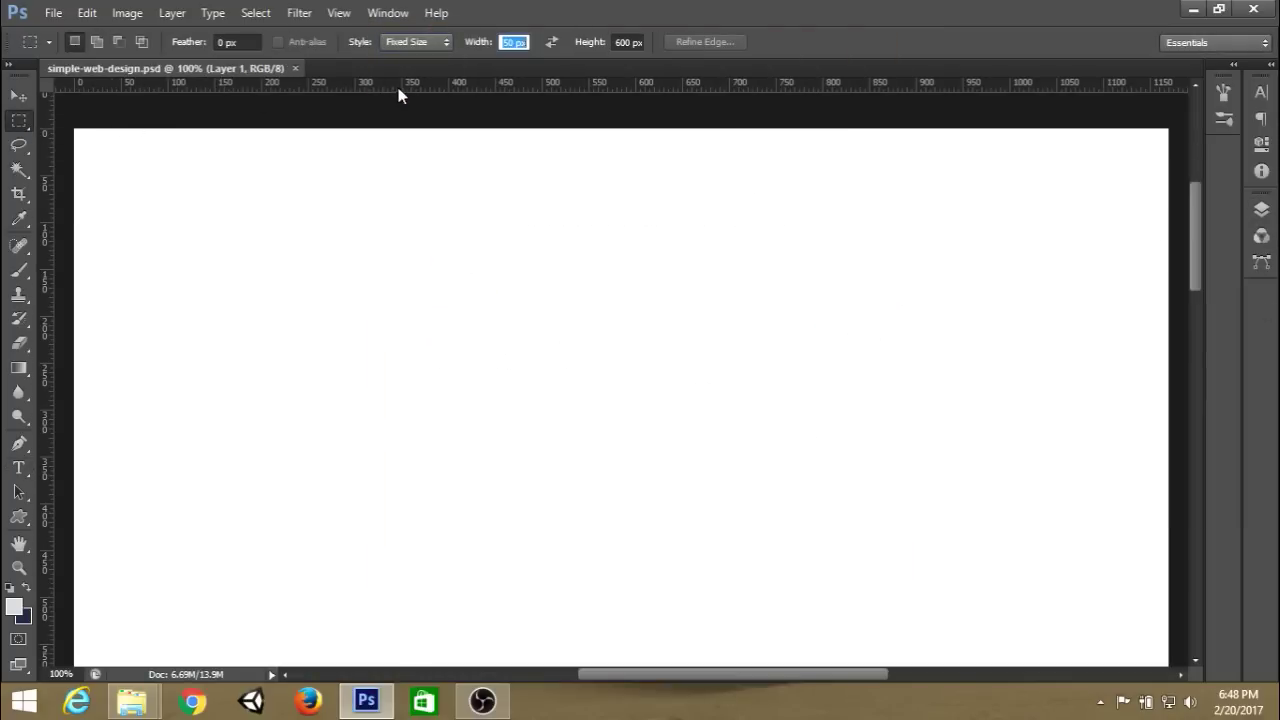
{"action": "type", "text": "40"}
{"action": "key", "text": "Tab"}
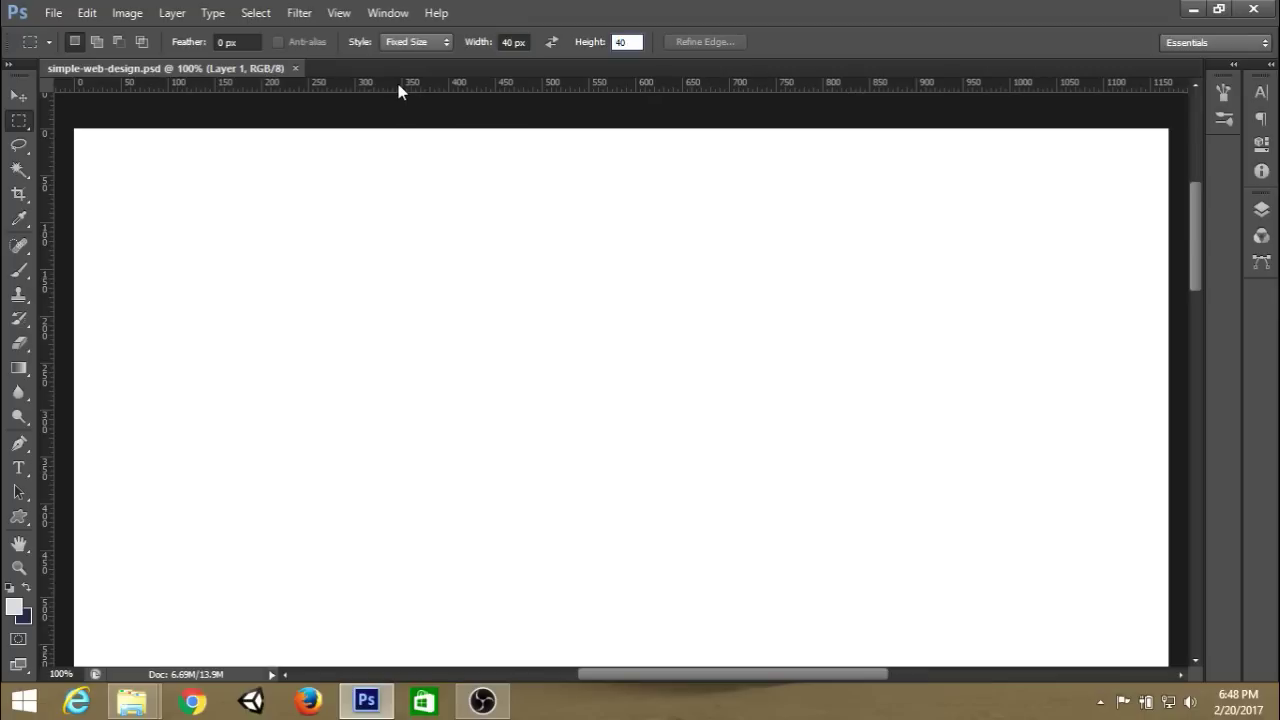
{"action": "left_click_drag", "start_coordinate": [470, 112], "coordinate": [474, 152]}
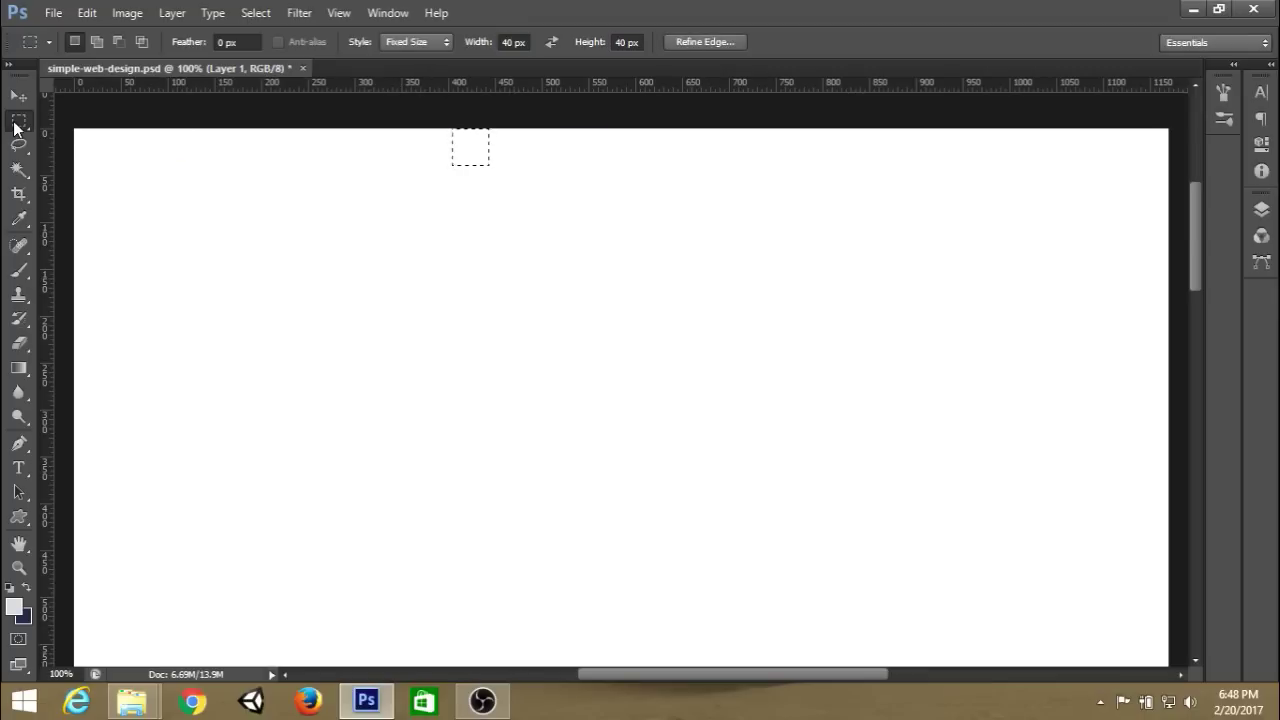
{"action": "left_click_drag", "start_coordinate": [537, 90], "coordinate": [570, 166]}
{"action": "key", "text": "ctrl+d"}
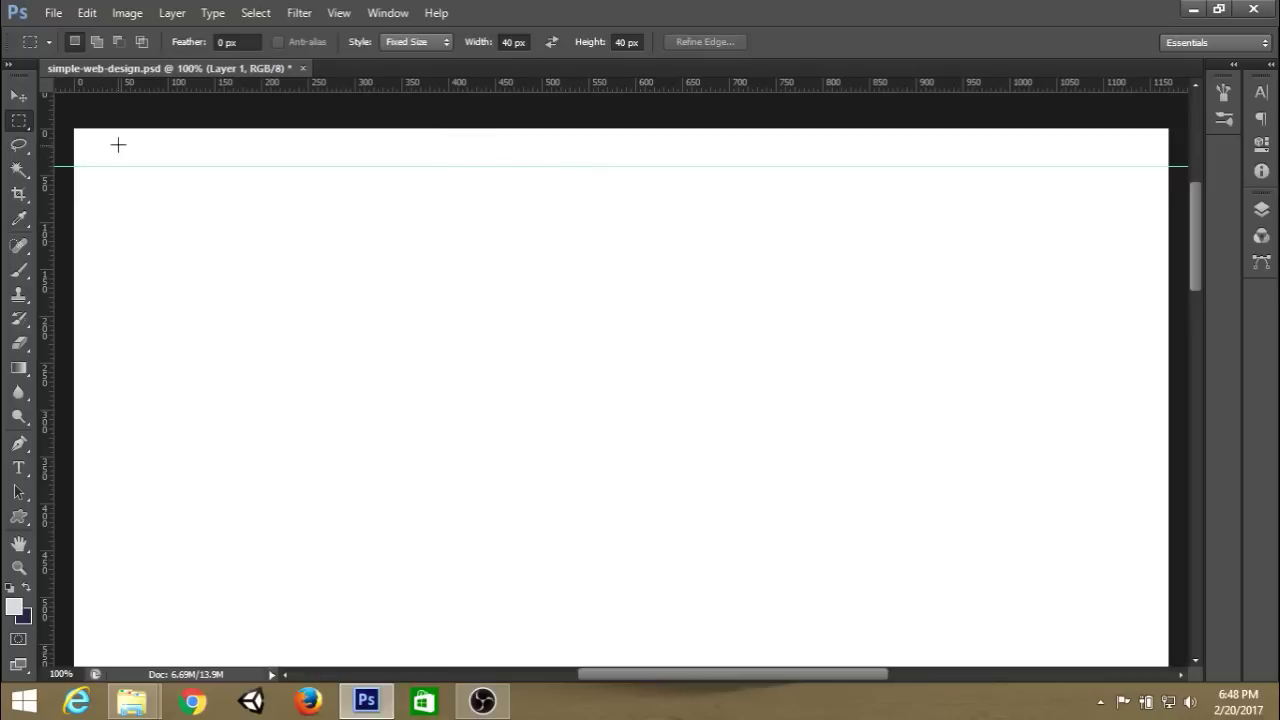
Add vertical guides at 15 px margins on the canvas's left and right edges.
{"action": "left_click", "coordinate": [416, 41]}
{"action": "left_click", "coordinate": [431, 79]}
{"action": "type", "text": "15"}
{"action": "left_click_drag", "start_coordinate": [132, 267], "coordinate": [80, 267]}
{"action": "left_click_drag", "start_coordinate": [45, 297], "coordinate": [89, 297]}
{"action": "left_click_drag", "start_coordinate": [82, 262], "coordinate": [1157, 289]}
{"action": "left_click_drag", "start_coordinate": [45, 300], "coordinate": [1154, 317]}
{"action": "key", "text": "ctrl+d"}
Check the guides against the sketch, then start a text line by the left guide.
{"action": "scroll", "coordinate": [457, 191], "scroll_direction": "up", "scroll_amount": 1}
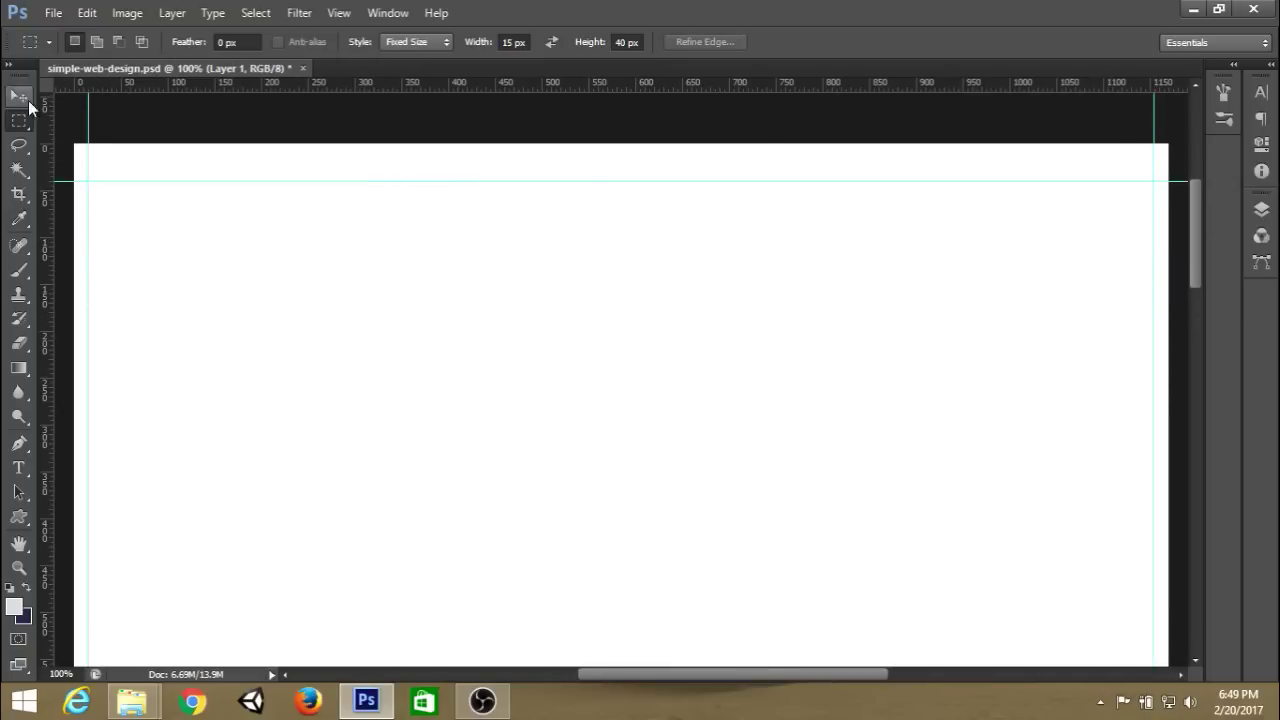
{"action": "left_click", "coordinate": [1264, 212]}
{"action": "left_click", "coordinate": [1048, 304]}
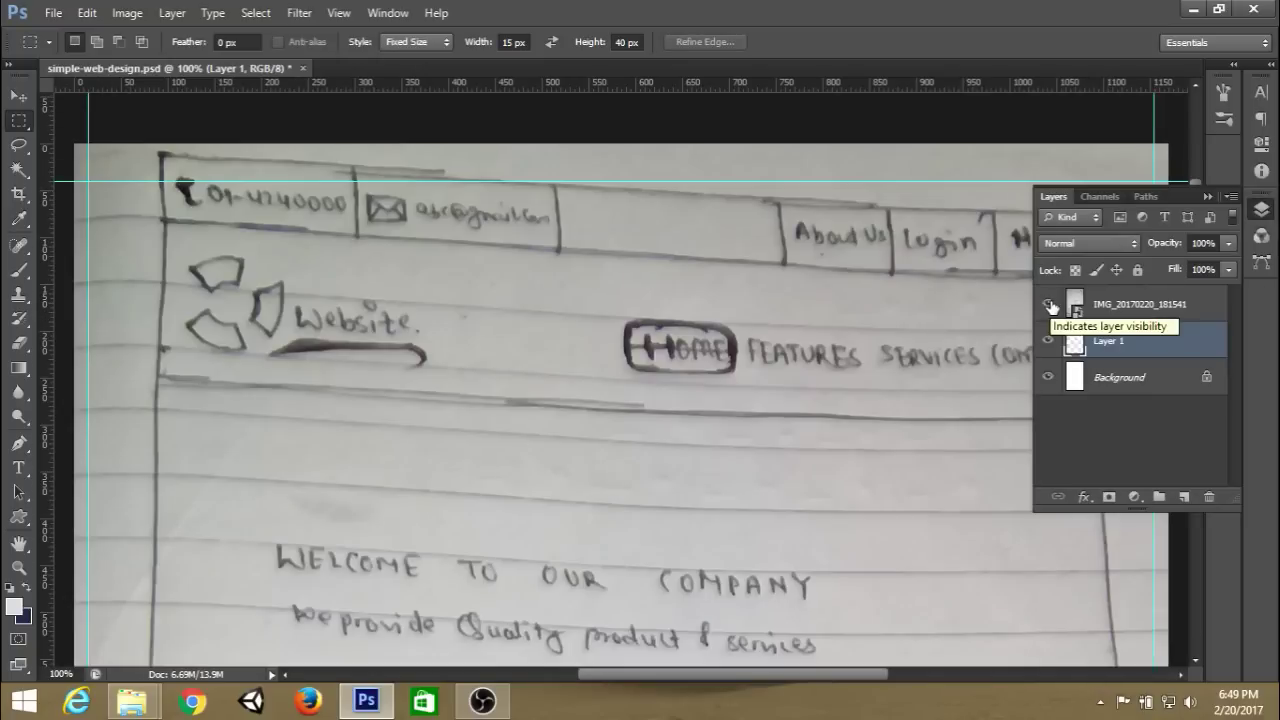
{"action": "left_click", "coordinate": [1048, 304]}
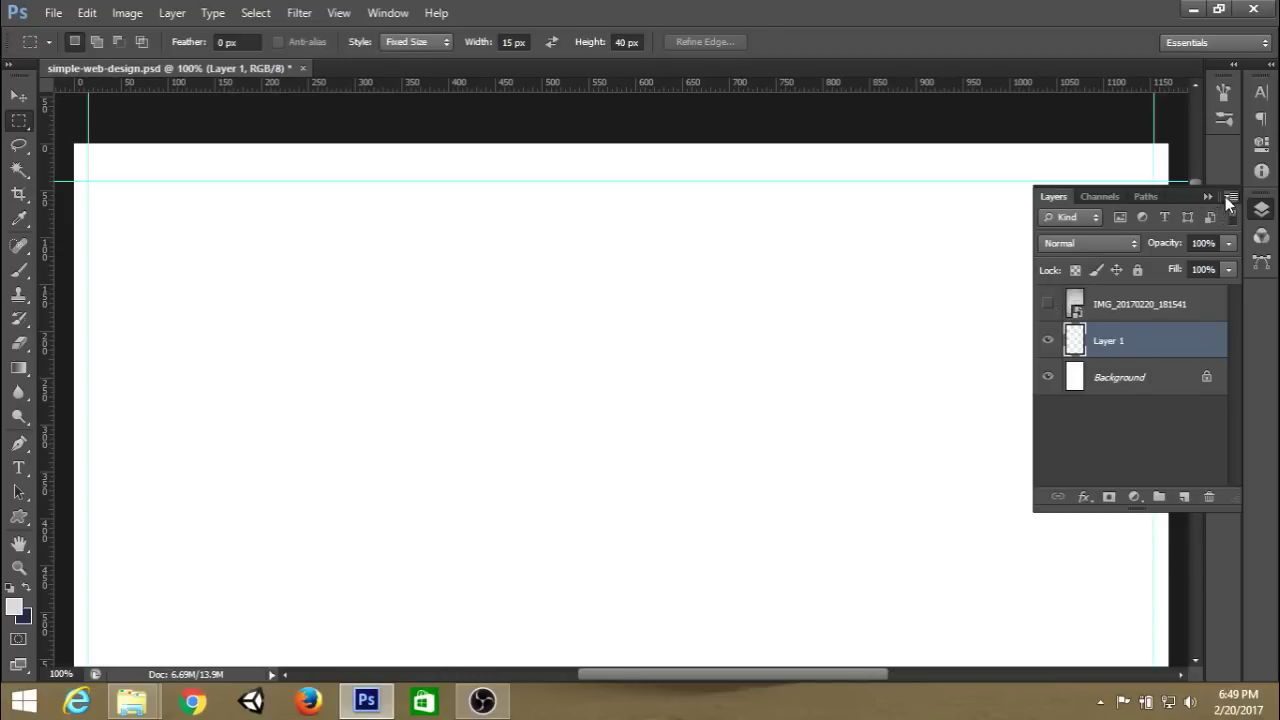
{"action": "left_click", "coordinate": [1208, 196]}
{"action": "left_click", "coordinate": [18, 467]}
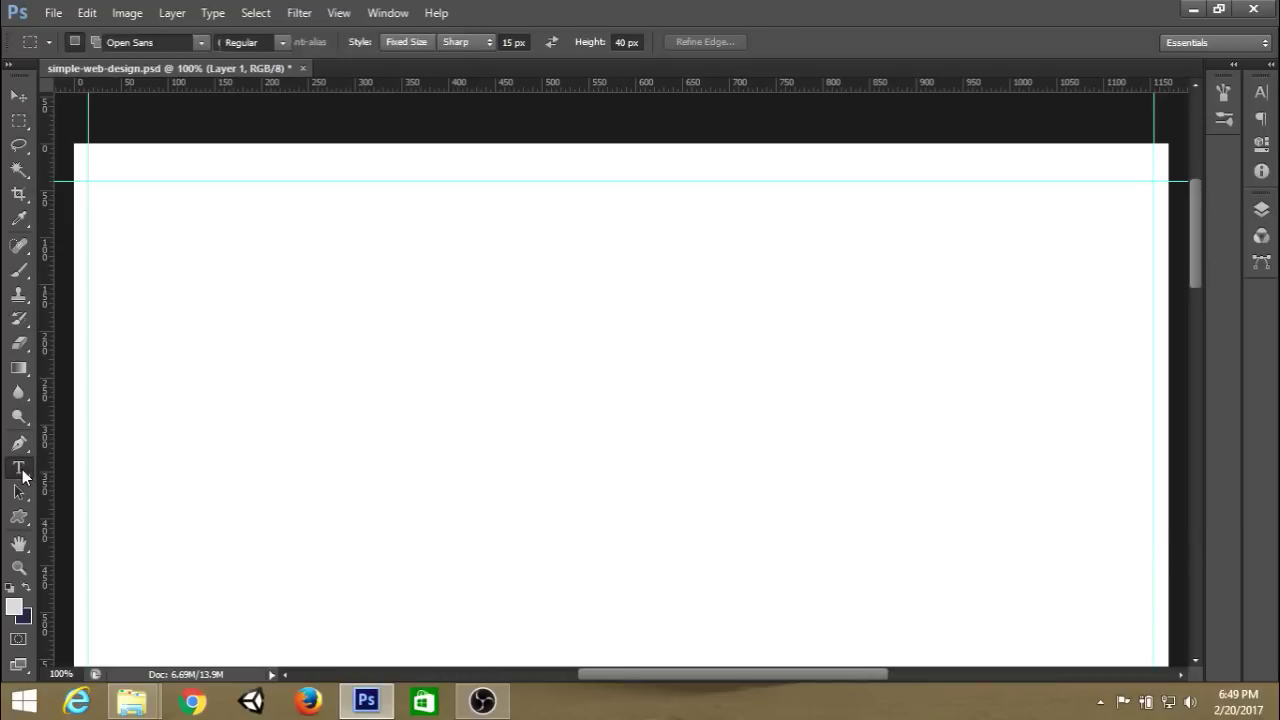
{"action": "left_click", "coordinate": [165, 172]}
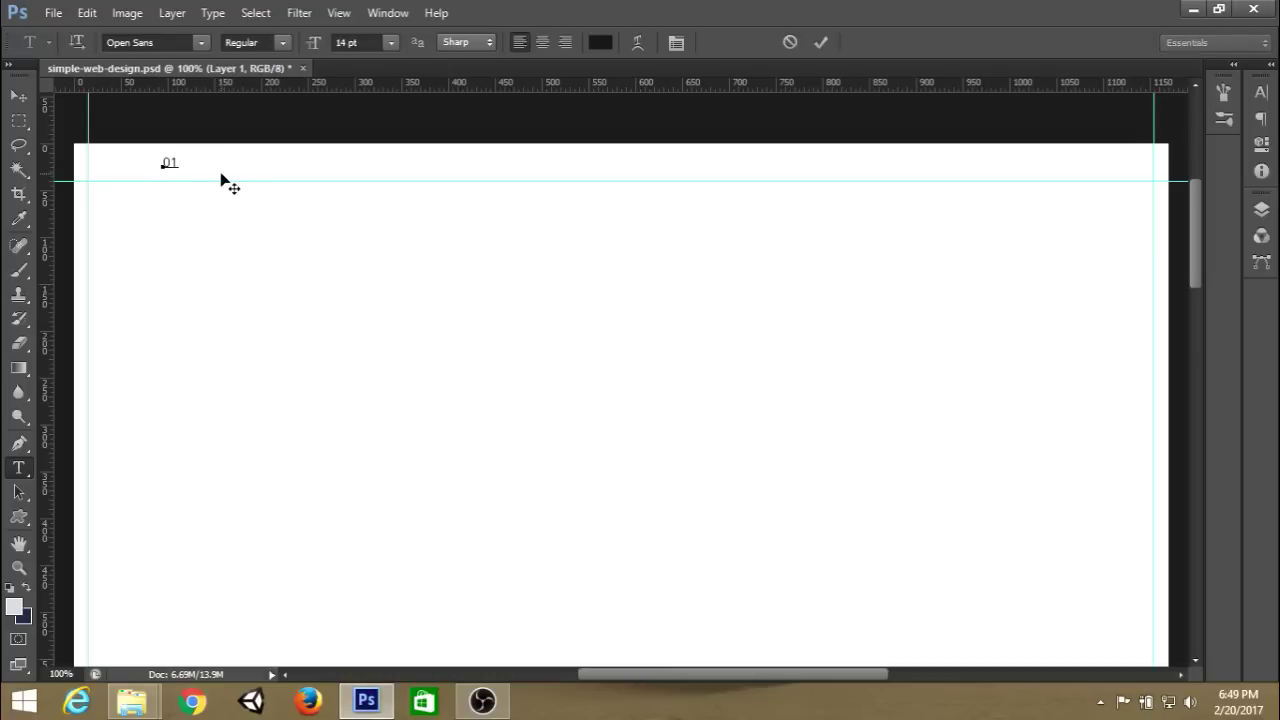
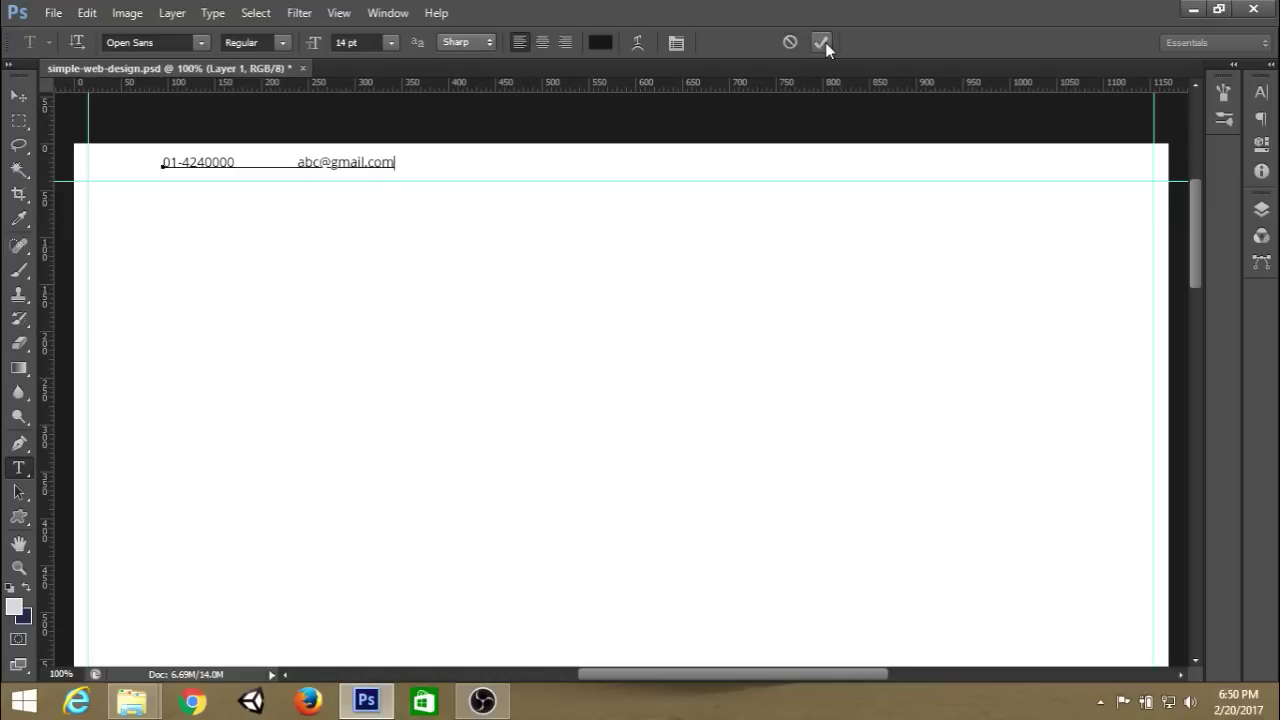
Type a sample phone number and e-mail address in 14 pt Open Sans and commit.
{"action": "left_click", "coordinate": [820, 42]}
{"action": "left_click", "coordinate": [1261, 209]}
{"action": "left_click", "coordinate": [1120, 377]}
{"action": "left_click", "coordinate": [1130, 340]}
{"action": "left_click", "coordinate": [173, 44]}
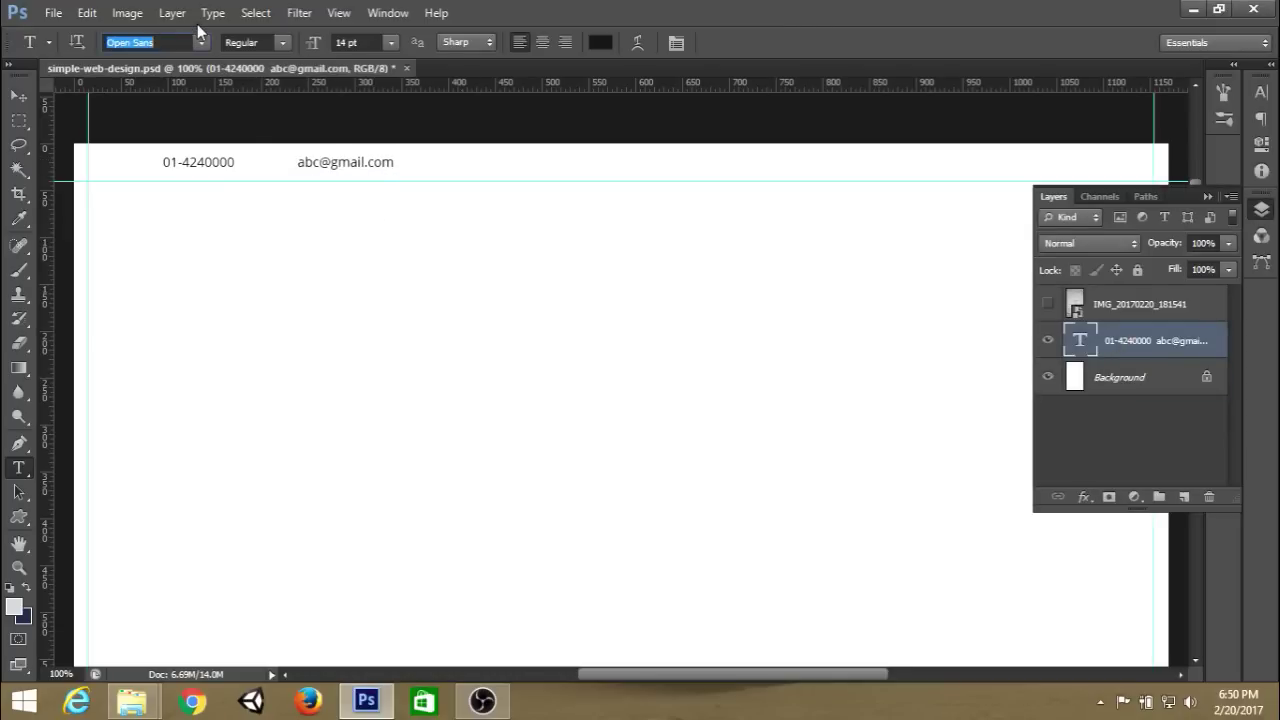
{"action": "left_click", "coordinate": [372, 42]}
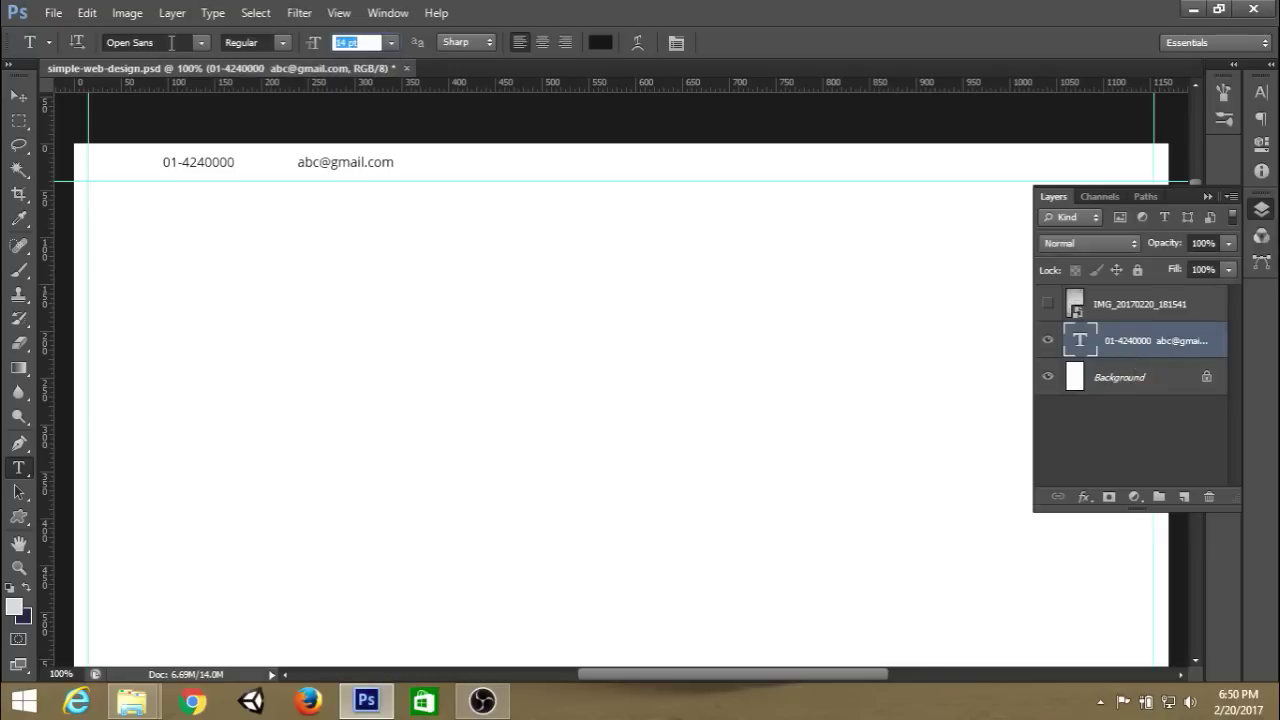
{"action": "left_click", "coordinate": [1208, 196]}
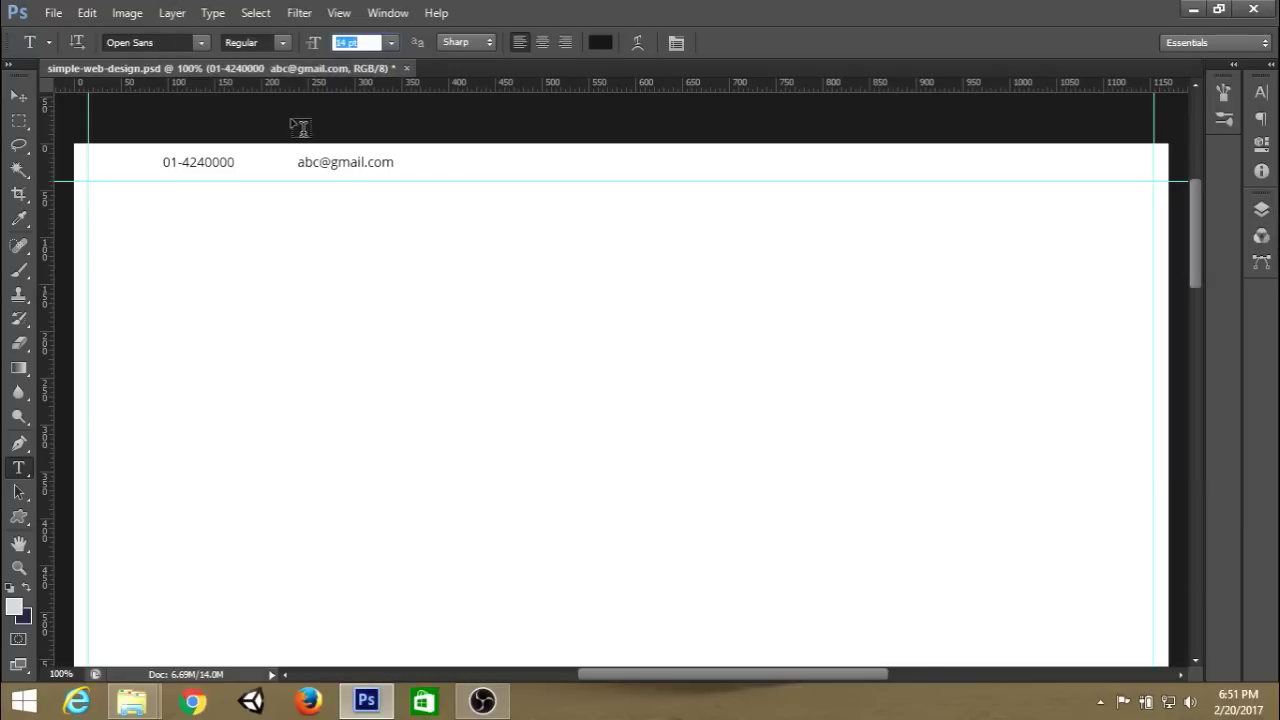
{"action": "key", "text": "F7"}
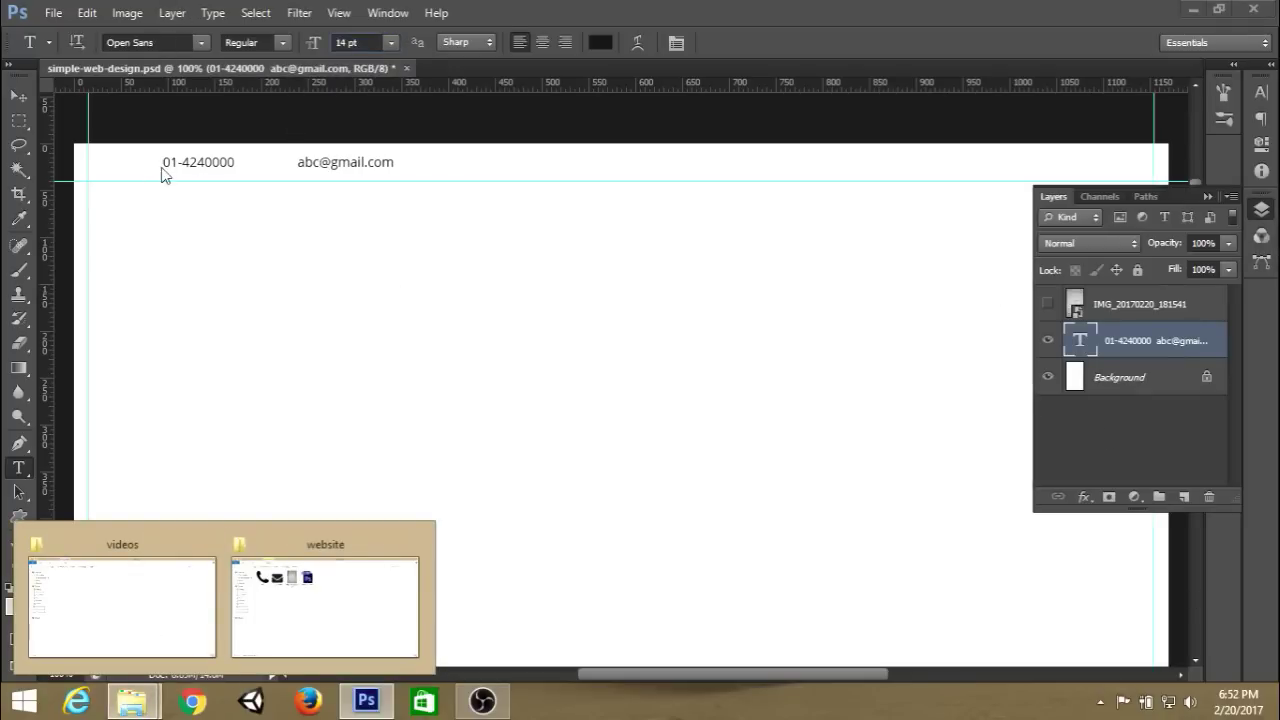
Place the fa-envelope and 25453 phone icons onto the canvas.
{"action": "left_click", "coordinate": [325, 607]}
{"action": "left_click_drag", "start_coordinate": [314, 137], "coordinate": [386, 274]}
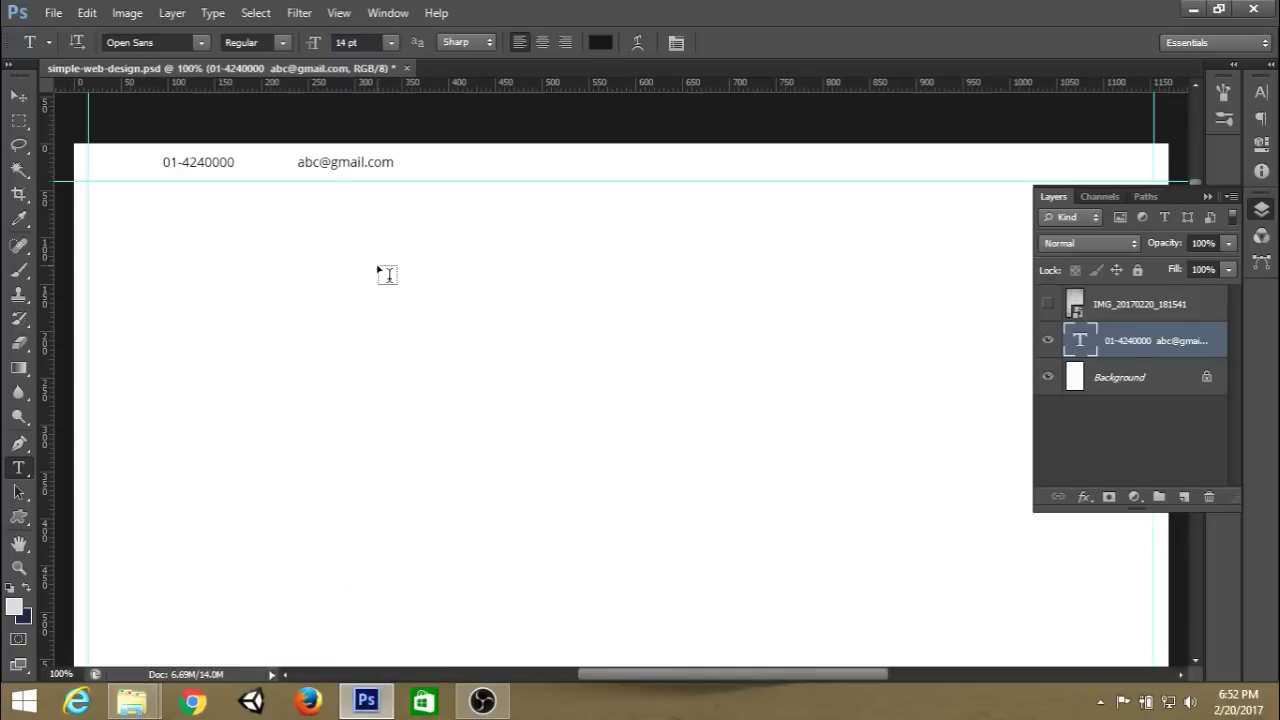
{"action": "left_click", "coordinate": [942, 42]}
{"action": "left_click", "coordinate": [941, 42]}
Scale down the envelope and phone icons and overlap them below the contact line.
{"action": "left_click", "coordinate": [1110, 372]}
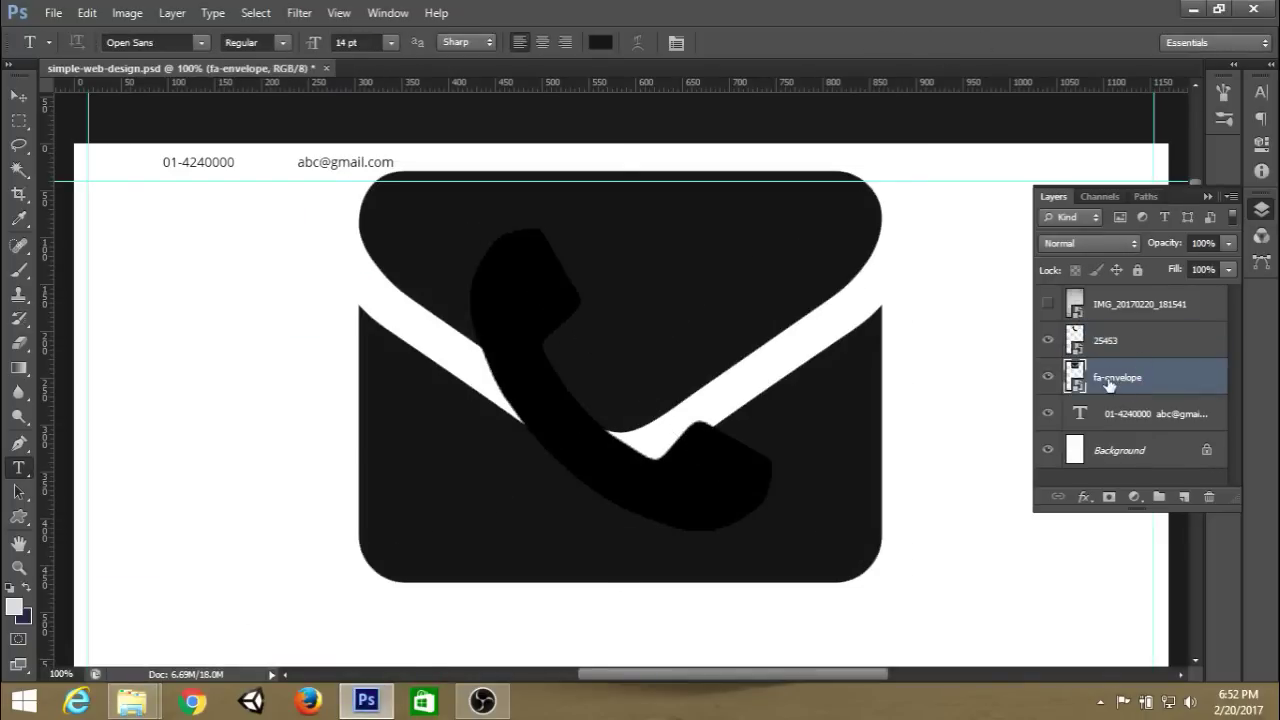
{"action": "key", "text": "ctrl+t"}
{"action": "left_click_drag", "start_coordinate": [810, 292], "coordinate": [930, 366]}
{"action": "left_click_drag", "start_coordinate": [1006, 663], "coordinate": [740, 450]}
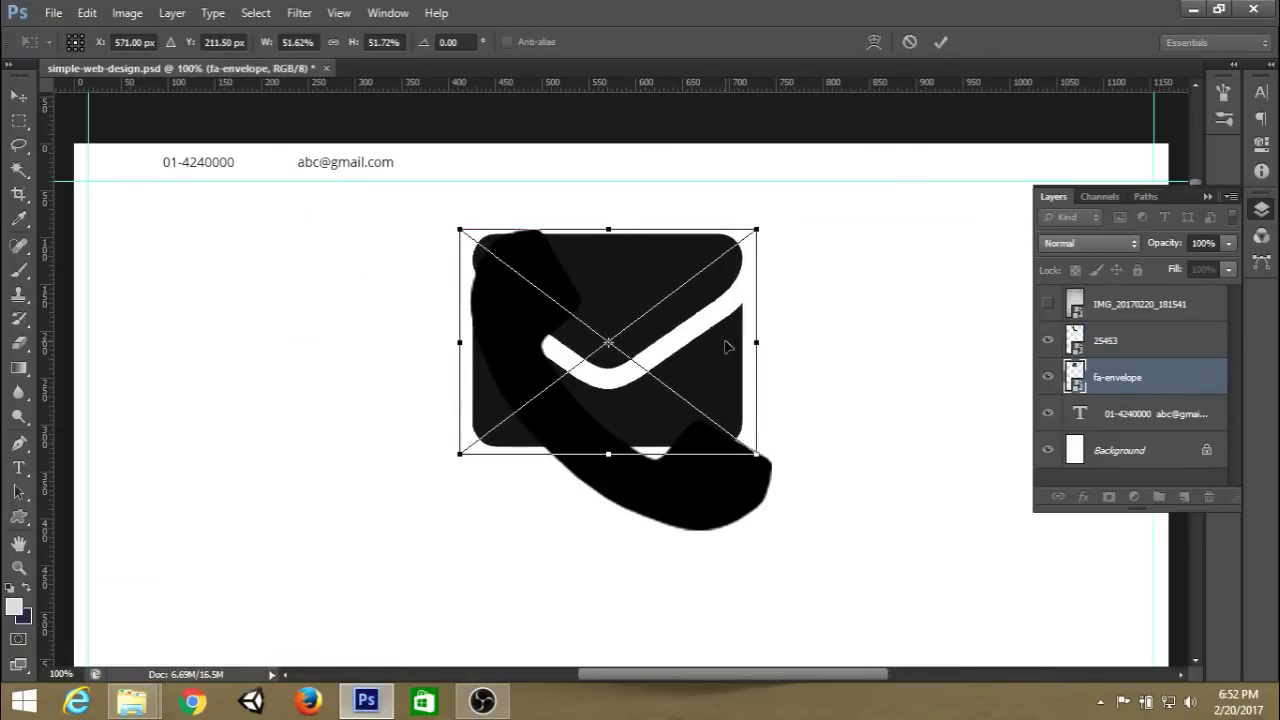
{"action": "left_click_drag", "start_coordinate": [729, 343], "coordinate": [418, 374]}
{"action": "left_click", "coordinate": [941, 42]}
{"action": "left_click", "coordinate": [1118, 344]}
{"action": "key", "text": "ctrl+t"}
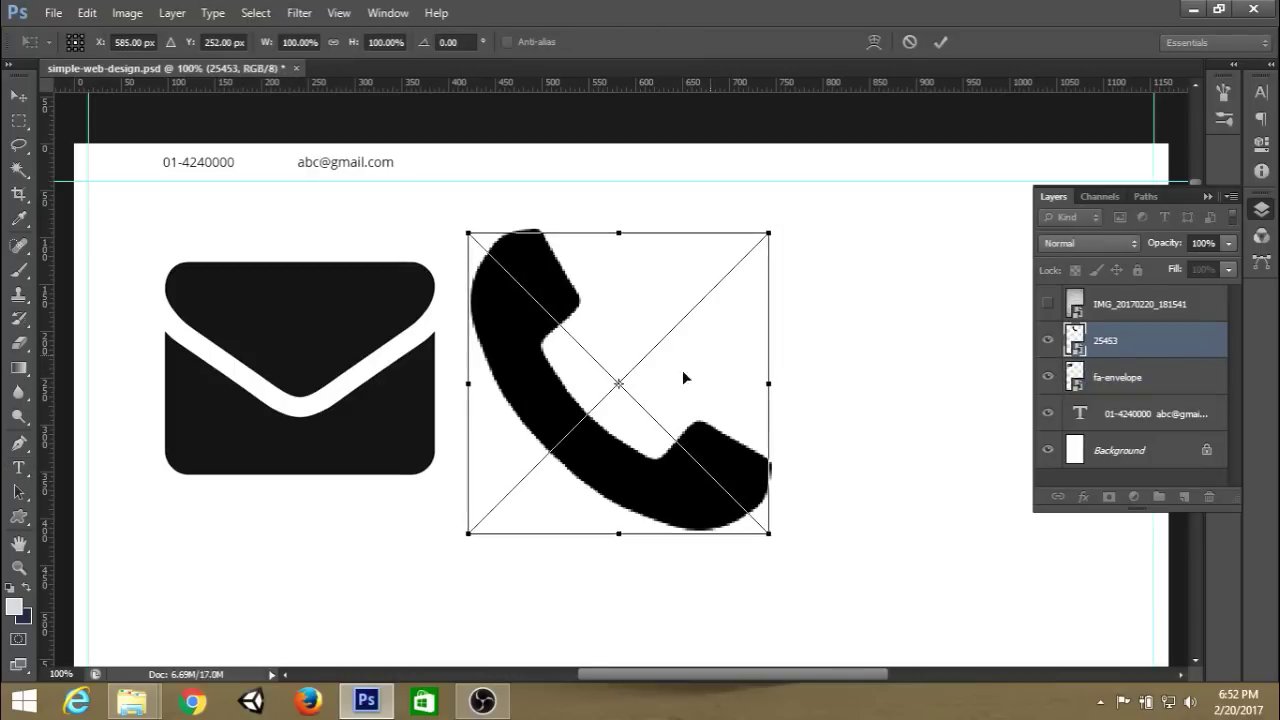
{"action": "left_click_drag", "start_coordinate": [682, 370], "coordinate": [502, 387]}
{"action": "left_click_drag", "start_coordinate": [564, 562], "coordinate": [454, 491]}
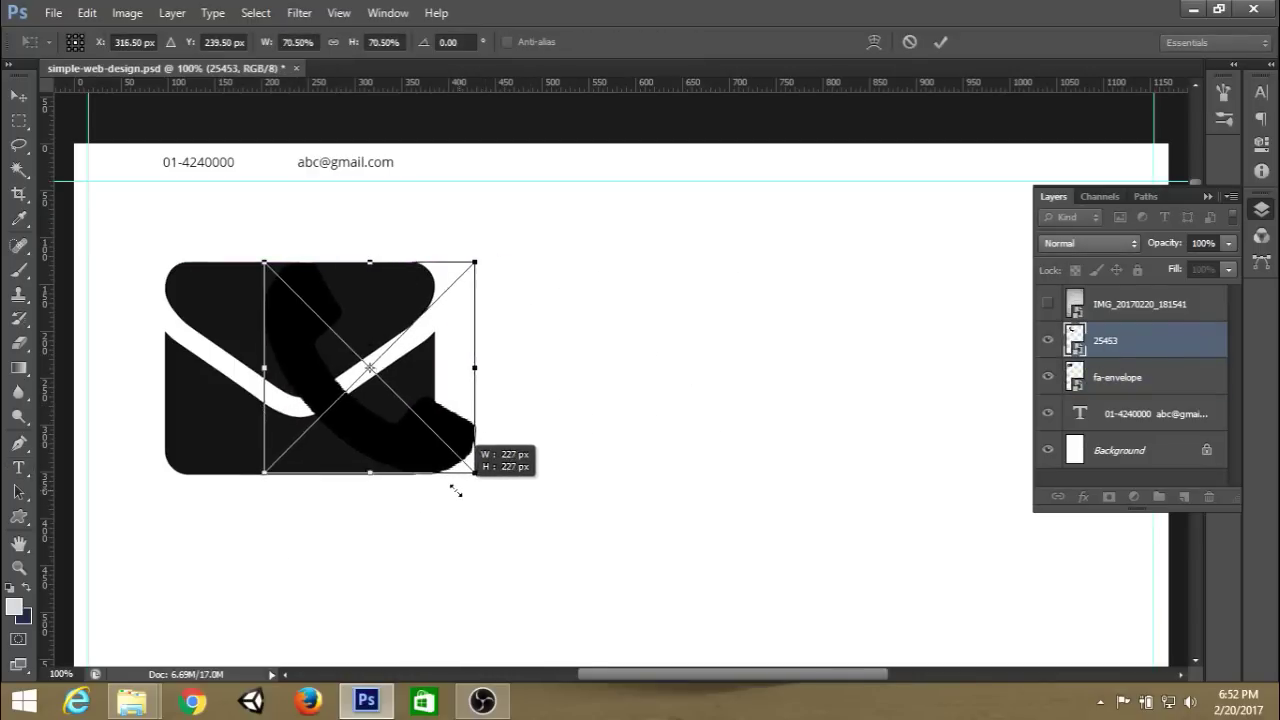
Give the phone icon a #111111 Color Overlay.
{"action": "double_click", "coordinate": [1160, 340]}
{"action": "left_click", "coordinate": [732, 371]}
{"action": "left_click", "coordinate": [1052, 210]}
{"action": "type", "text": "111111"}
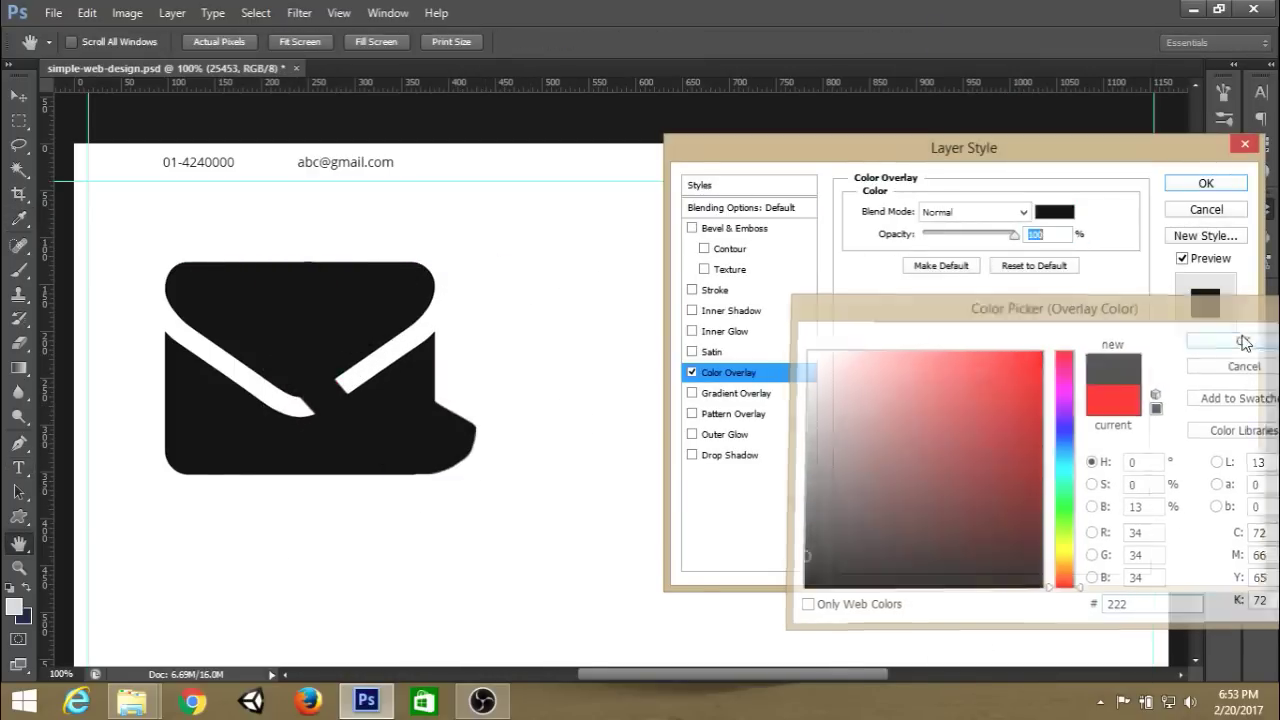
{"action": "left_click", "coordinate": [1236, 337]}
{"action": "left_click", "coordinate": [1210, 180]}
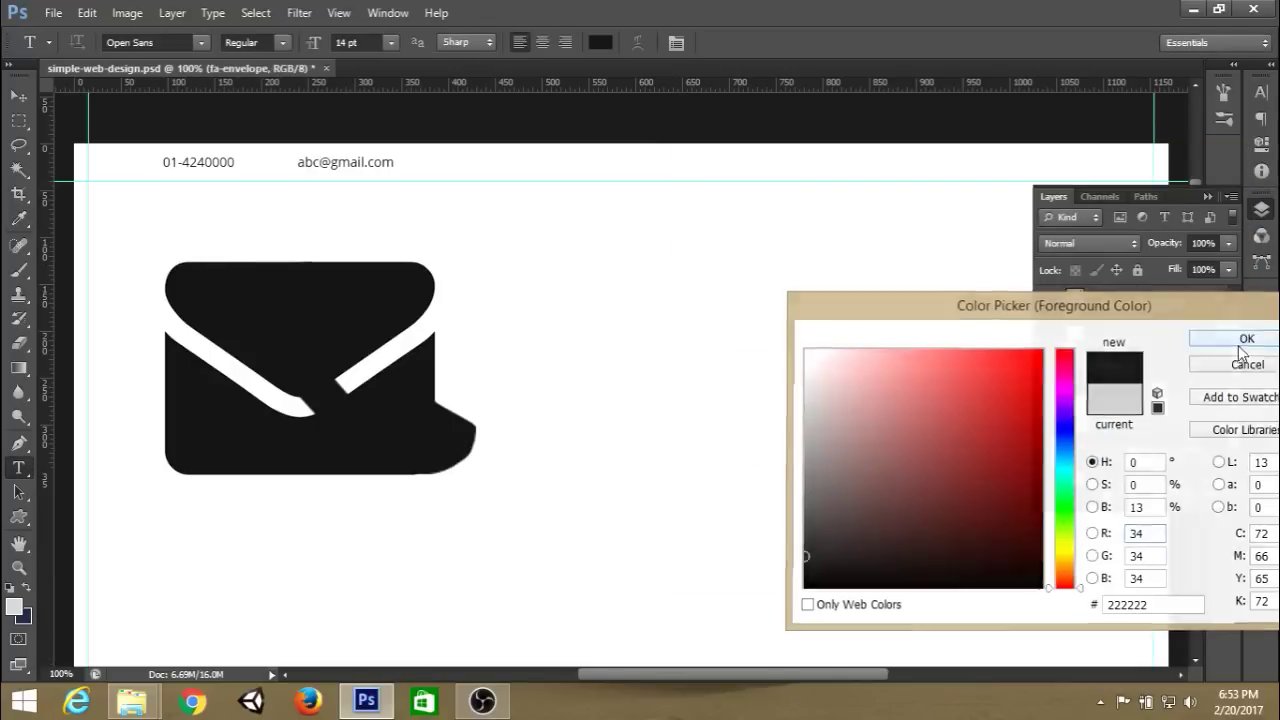
Rasterize the layer styles of both icon layers.
{"action": "left_click", "coordinate": [1118, 345], "text": "ctrl"}
{"action": "right_click", "coordinate": [1118, 345]}
{"action": "left_click", "coordinate": [930, 249]}
{"action": "key", "text": "ctrl+t"}
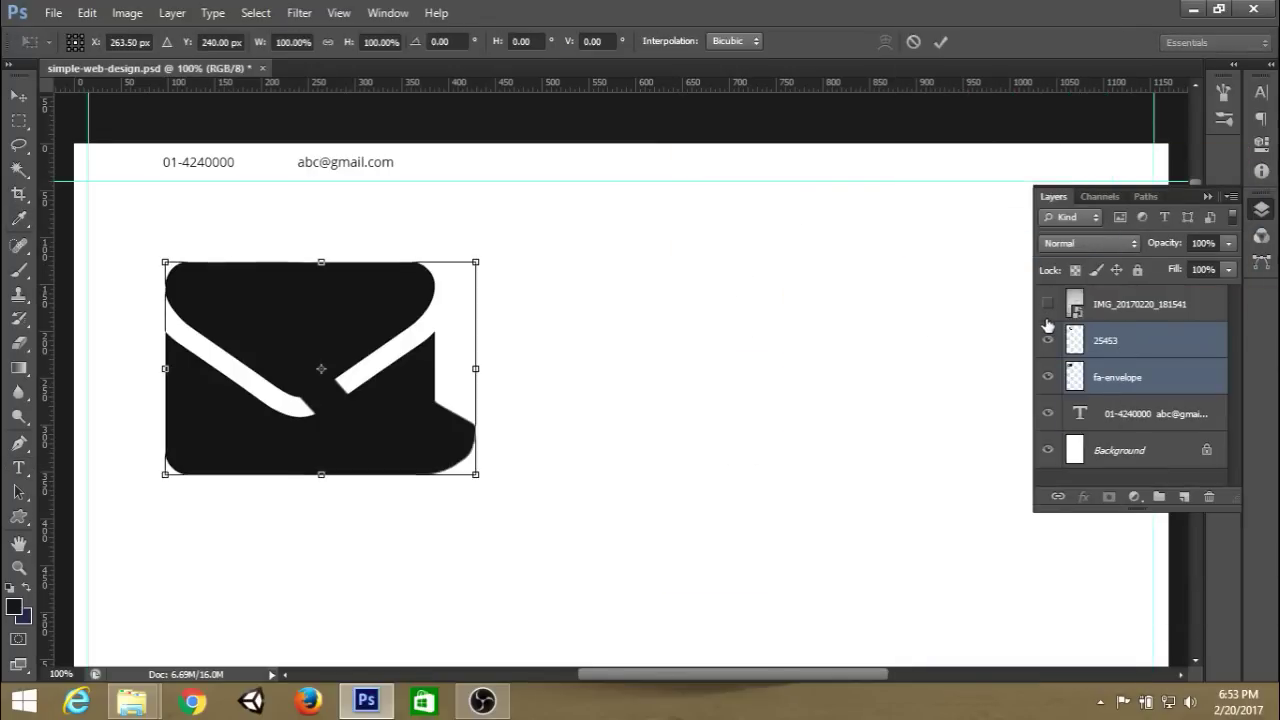
Shrink the envelope icon much smaller.
{"action": "left_click", "coordinate": [940, 42]}
{"action": "key", "text": "t"}
{"action": "key", "text": "ctrl+t"}
{"action": "left_click_drag", "start_coordinate": [476, 476], "coordinate": [203, 291]}
{"action": "key", "text": "Return"}
{"action": "key", "text": "ctrl+plus"}
{"action": "key", "text": "ctrl+plus"}
{"action": "left_click_drag", "start_coordinate": [446, 217], "coordinate": [726, 286]}
Move the envelope beside the phone number and halve its size.
{"action": "key", "text": "ctrl+t"}
{"action": "left_click_drag", "start_coordinate": [420, 530], "coordinate": [290, 206]}
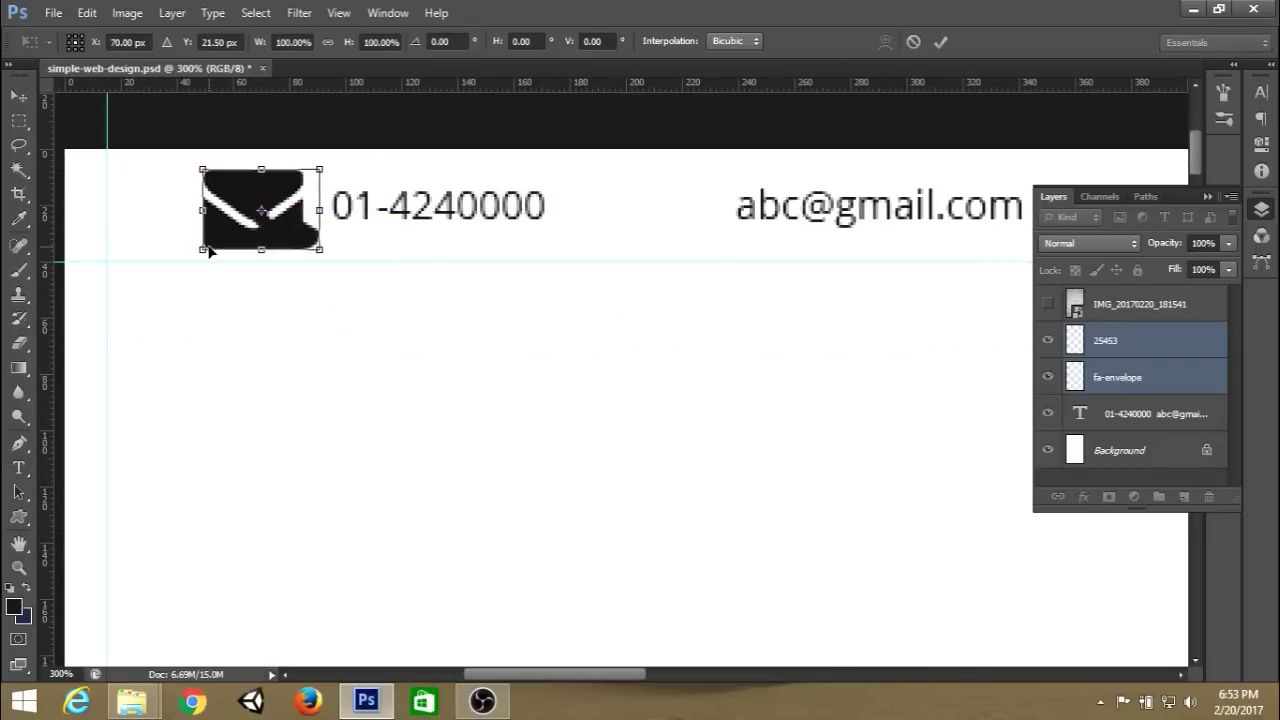
{"action": "left_click_drag", "start_coordinate": [203, 249], "coordinate": [219, 233]}
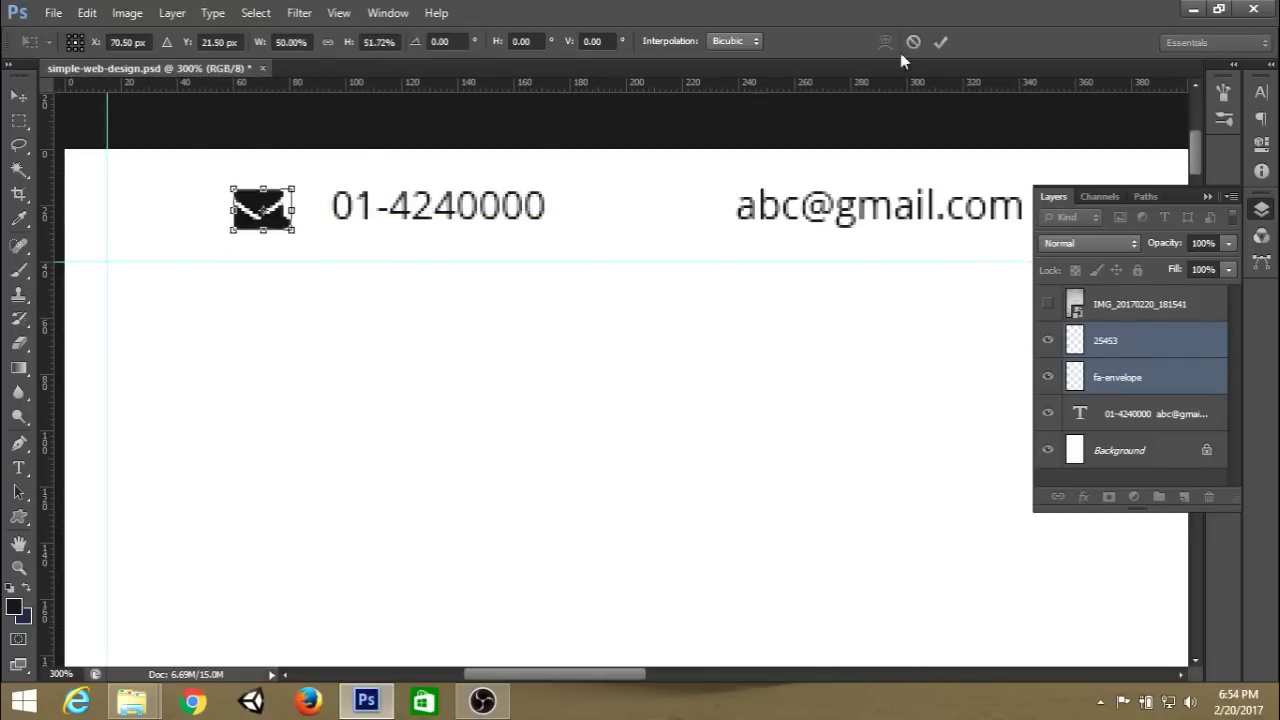
{"action": "left_click", "coordinate": [940, 42]}
{"action": "key", "text": "t"}
{"action": "key", "text": "ctrl+minus"}
{"action": "key", "text": "ctrl+minus"}
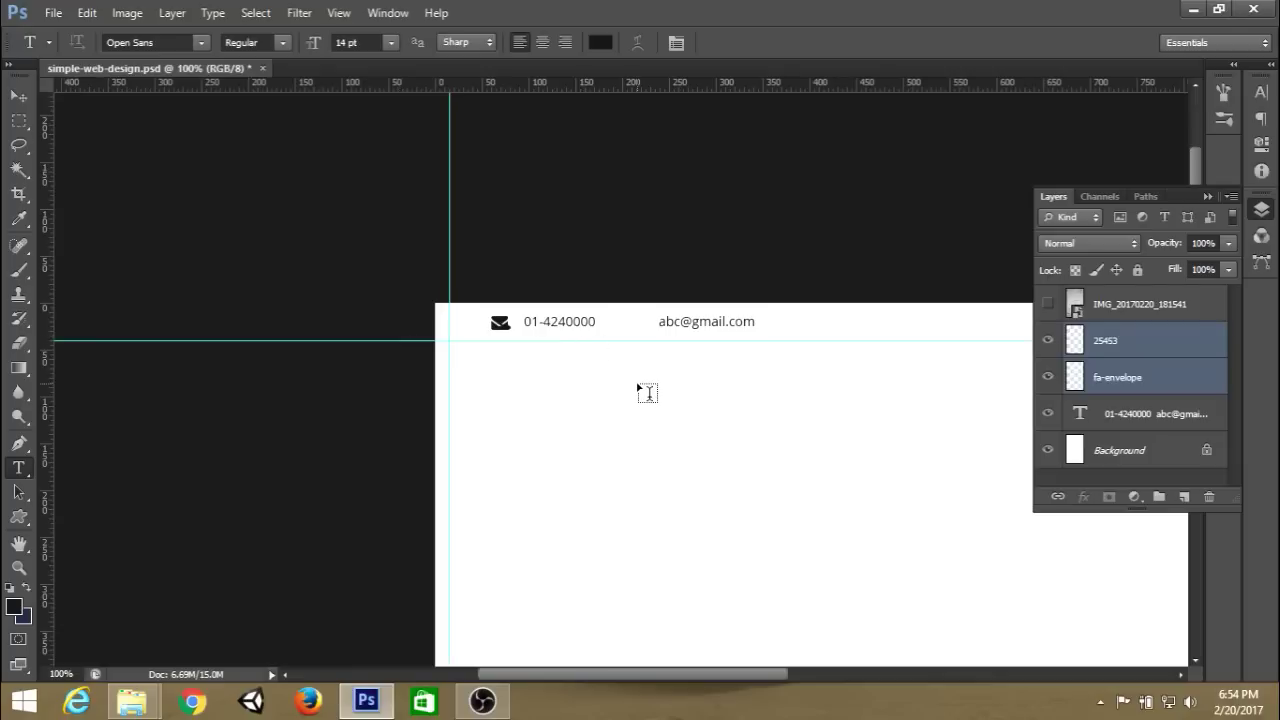
Reduce the envelope icon slightly further while zoomed to 400%.
{"action": "key", "text": "ctrl"}
{"action": "key", "text": "ctrl+plus"}
{"action": "key", "text": "ctrl+plus"}
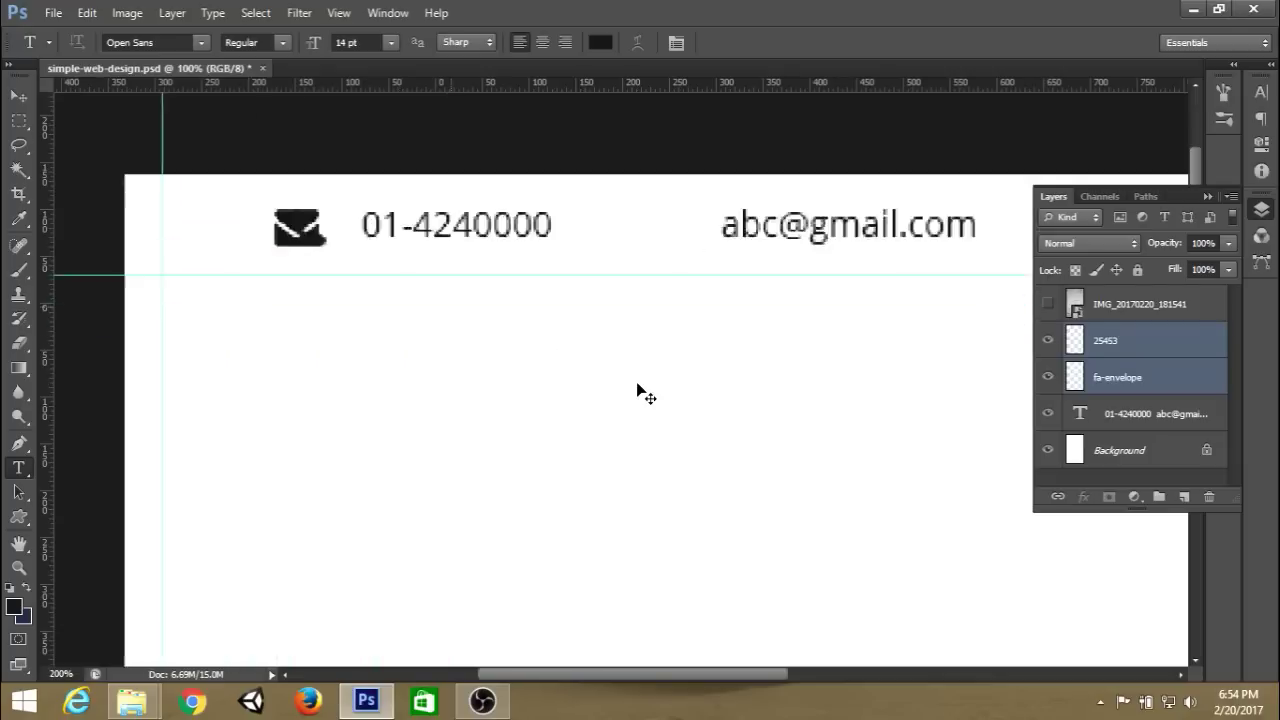
{"action": "left_click_drag", "start_coordinate": [514, 247], "coordinate": [640, 366]}
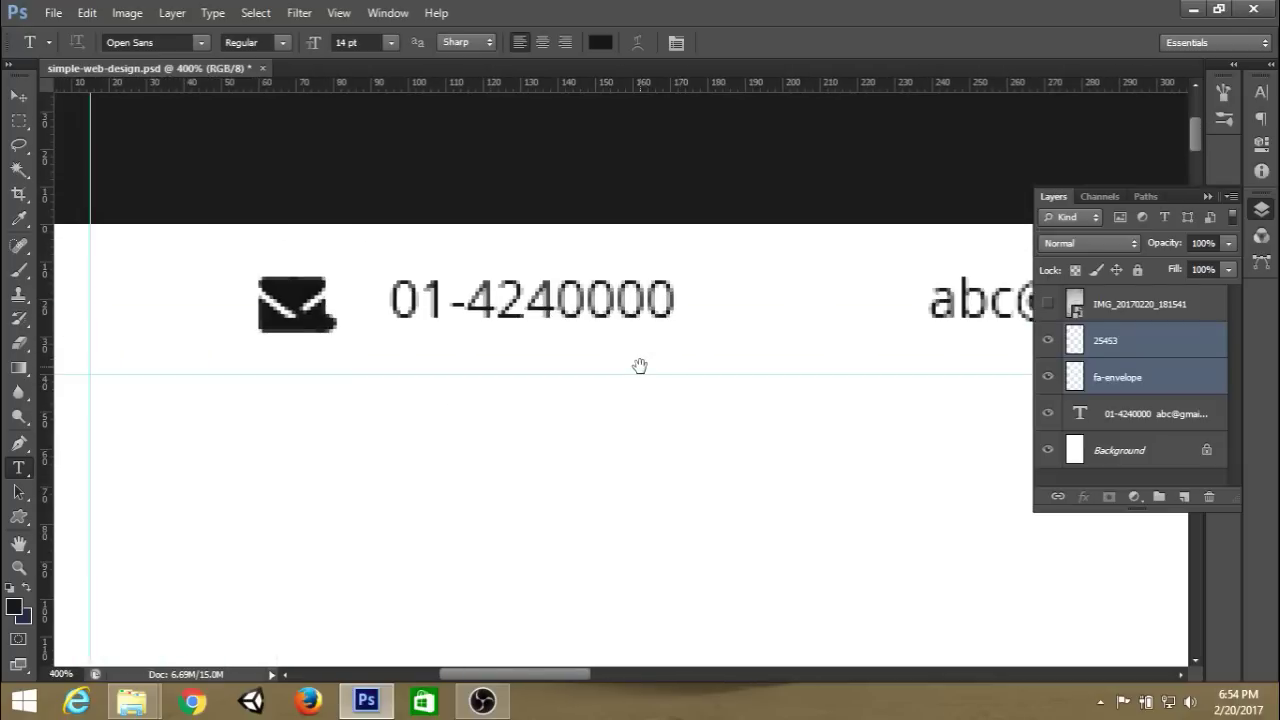
{"action": "key", "text": "ctrl+t"}
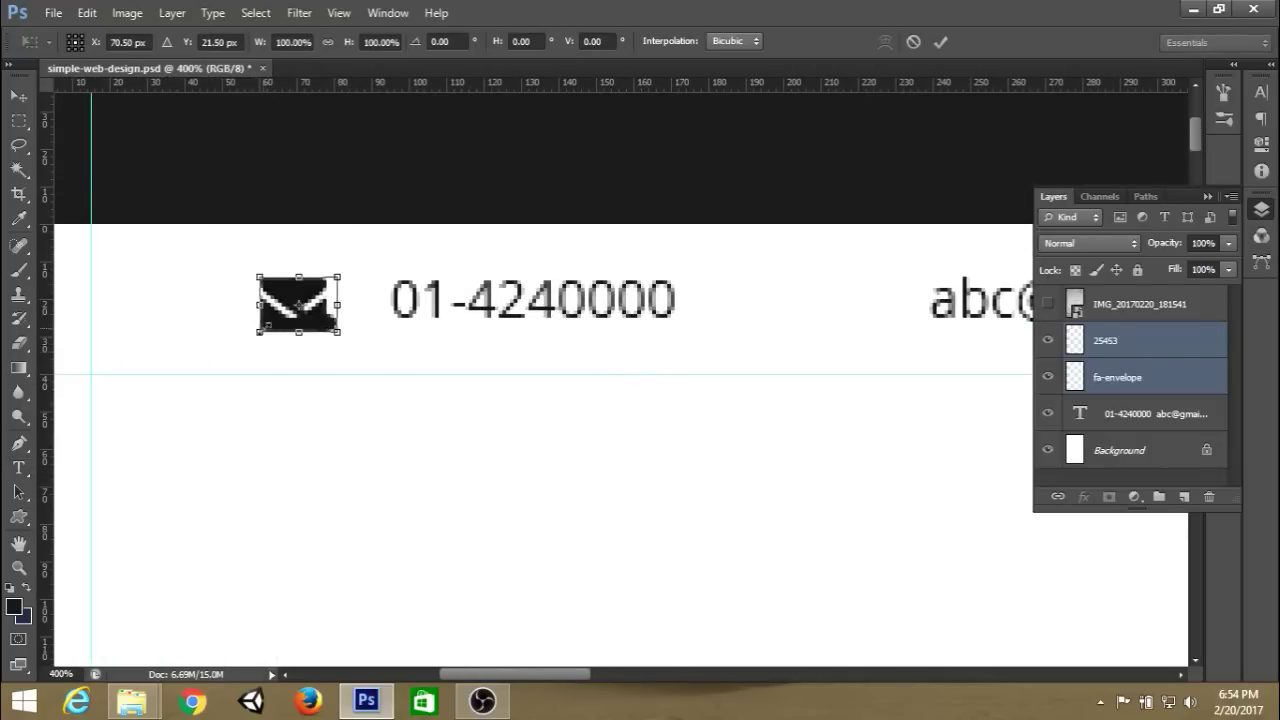
{"action": "left_click_drag", "start_coordinate": [255, 336], "coordinate": [263, 332]}
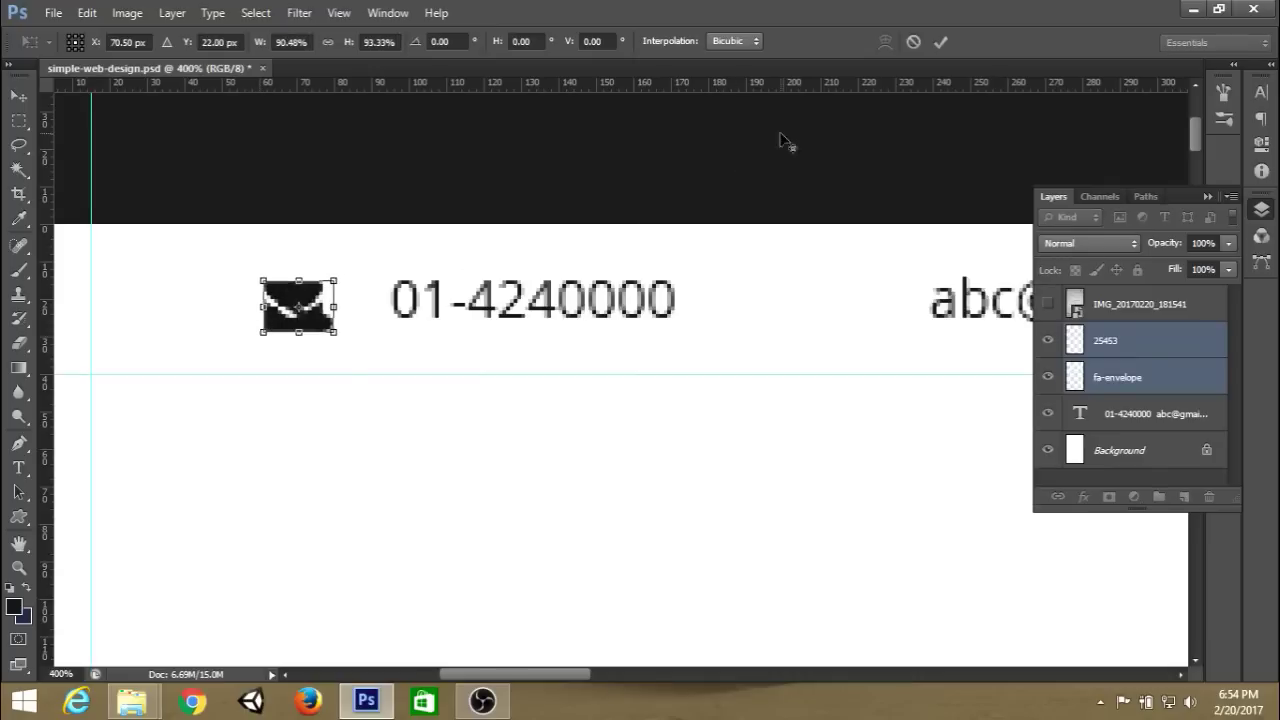
{"action": "left_click", "coordinate": [943, 40]}
{"action": "key", "text": "t"}
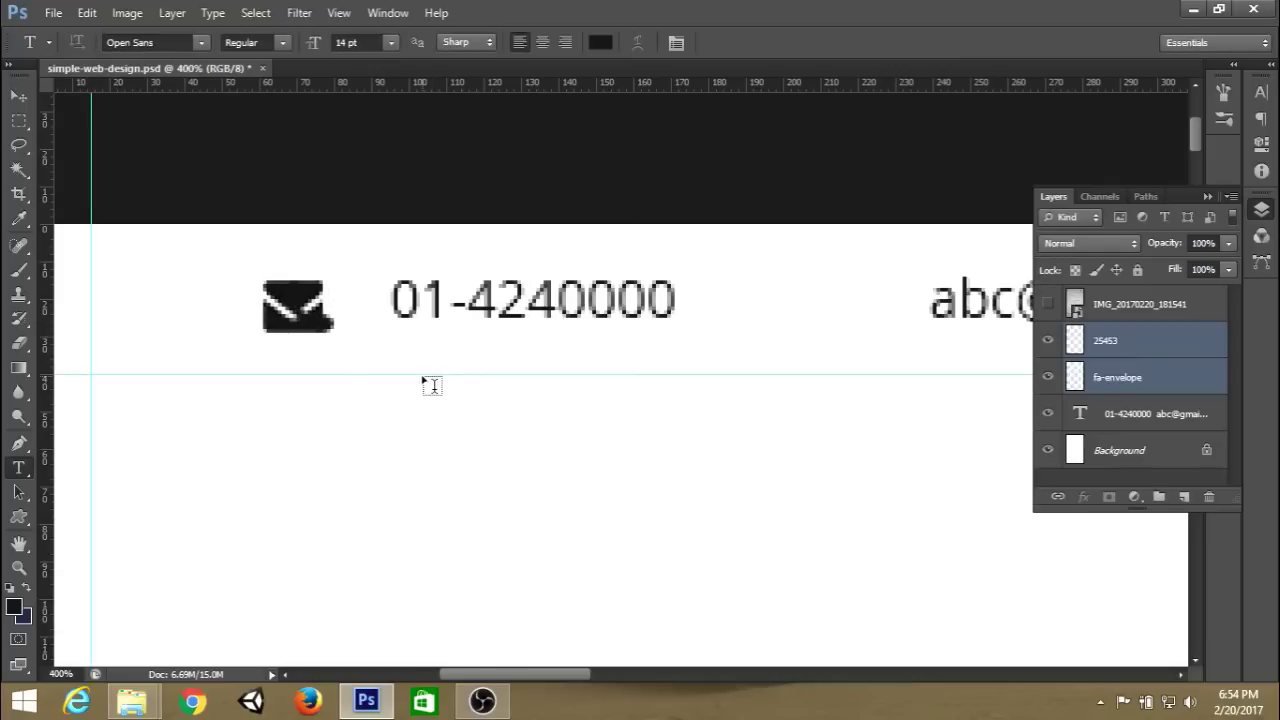
Move the envelope icon just left of the e-mail address, uncovering the phone icon.
{"action": "left_click", "coordinate": [1131, 378]}
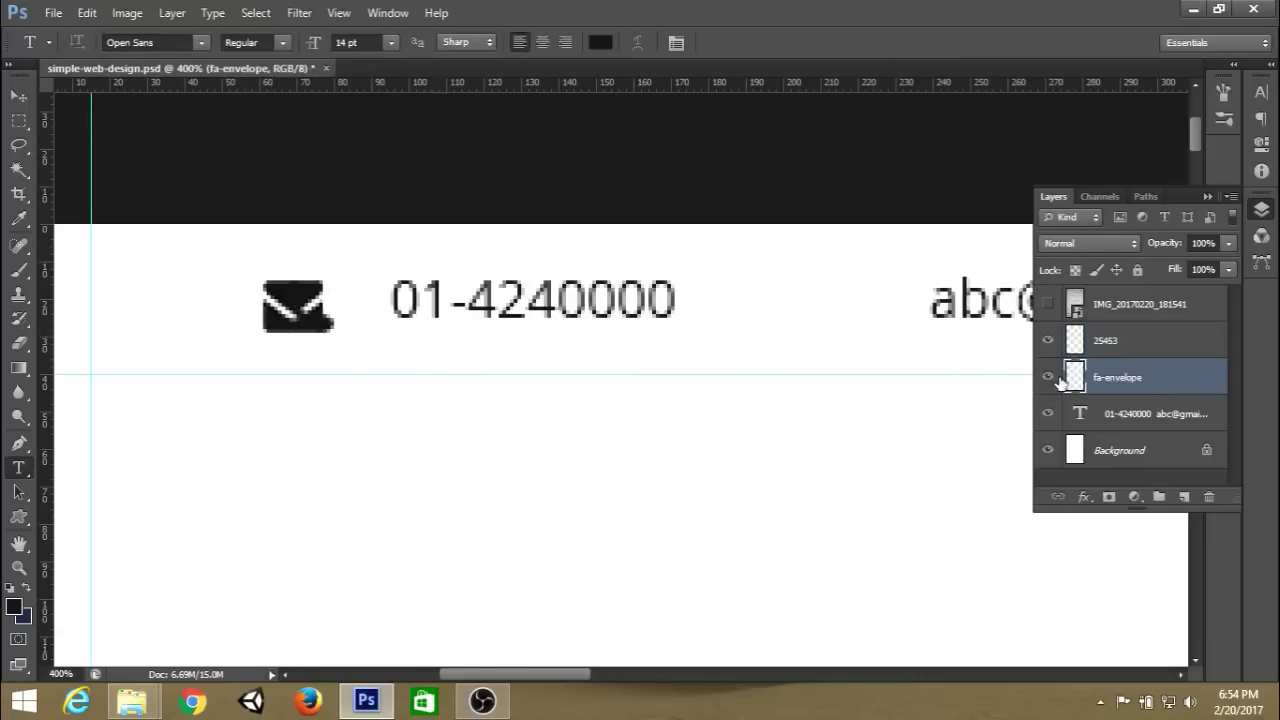
{"action": "left_click", "coordinate": [1050, 377]}
{"action": "left_click", "coordinate": [1050, 377]}
{"action": "key", "text": "ctrl+t"}
{"action": "left_click_drag", "start_coordinate": [318, 318], "coordinate": [903, 316]}
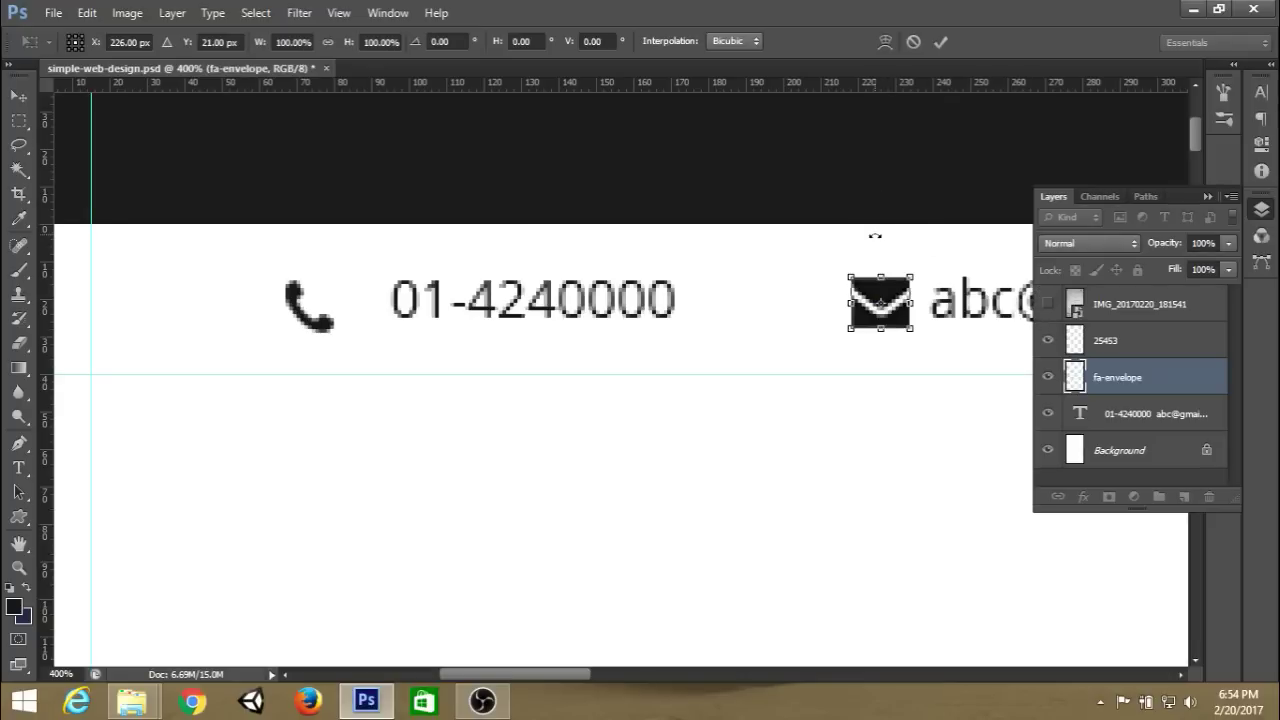
{"action": "left_click", "coordinate": [933, 46]}
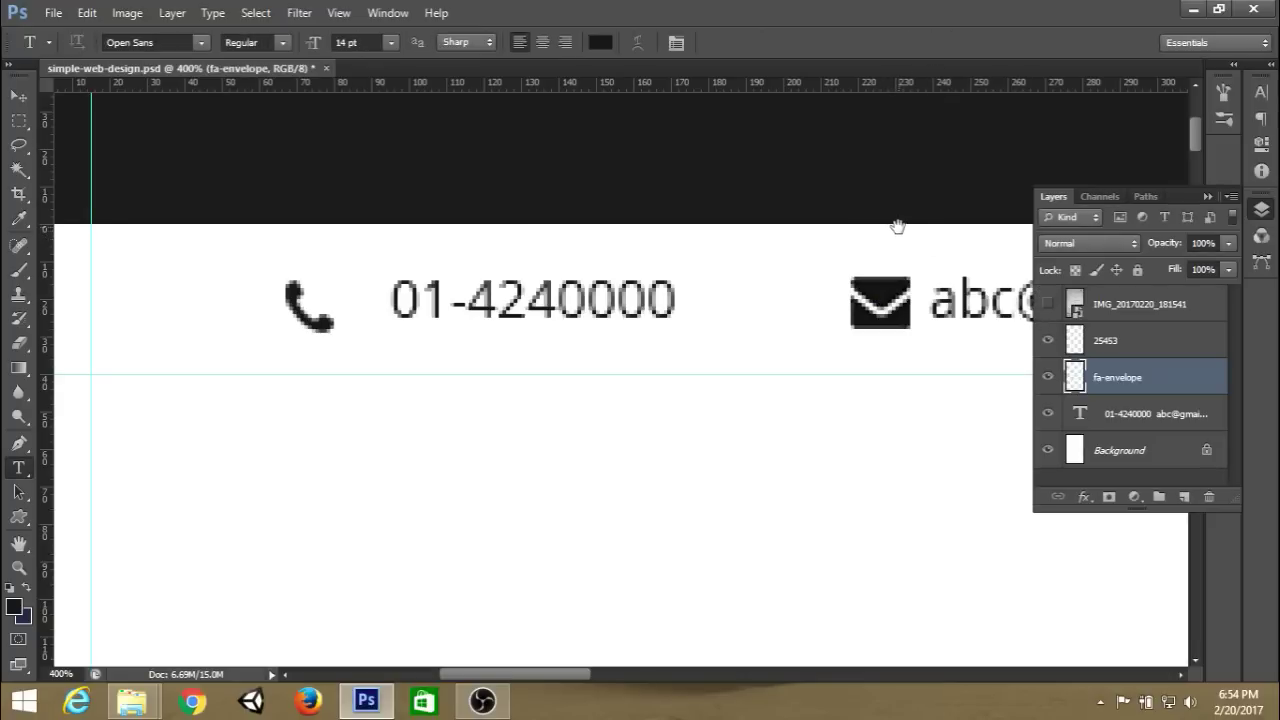
{"action": "left_click_drag", "start_coordinate": [897, 223], "coordinate": [790, 230]}
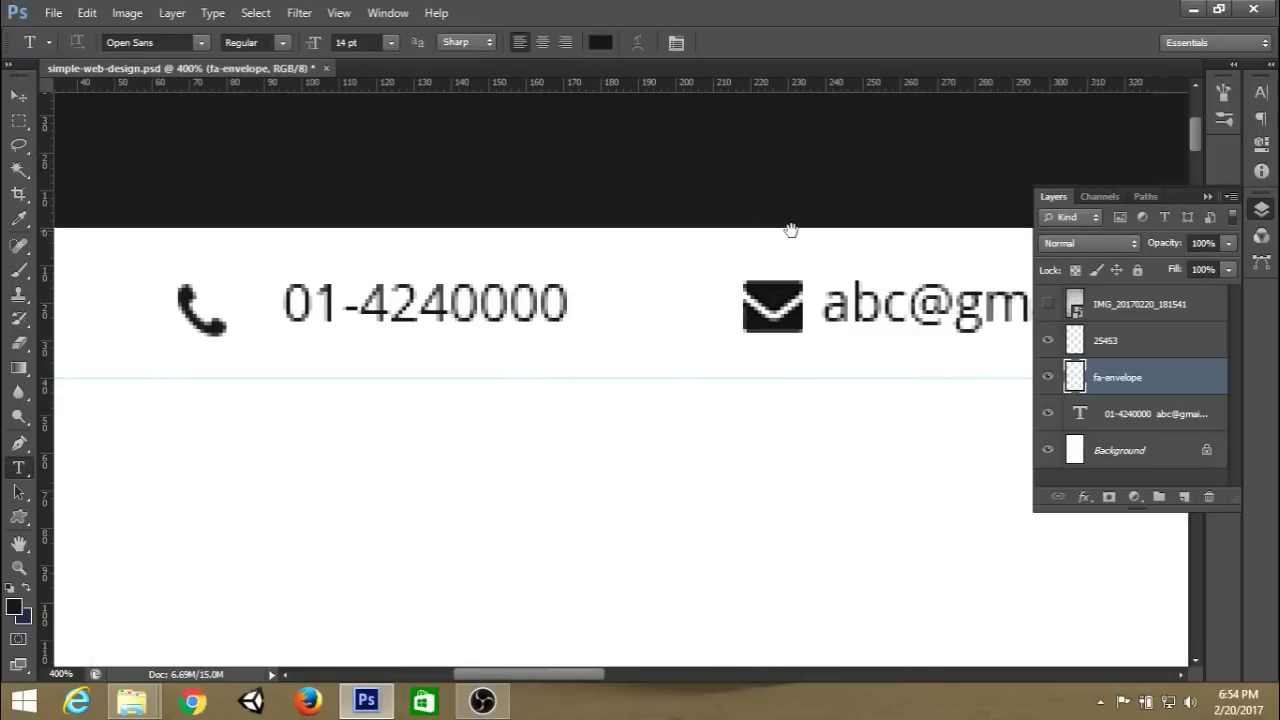
Confirm the contact text colour is #222222 in the Color Picker.
{"action": "left_click", "coordinate": [1125, 308]}
{"action": "left_click", "coordinate": [1122, 348]}
{"action": "left_click", "coordinate": [1125, 420]}
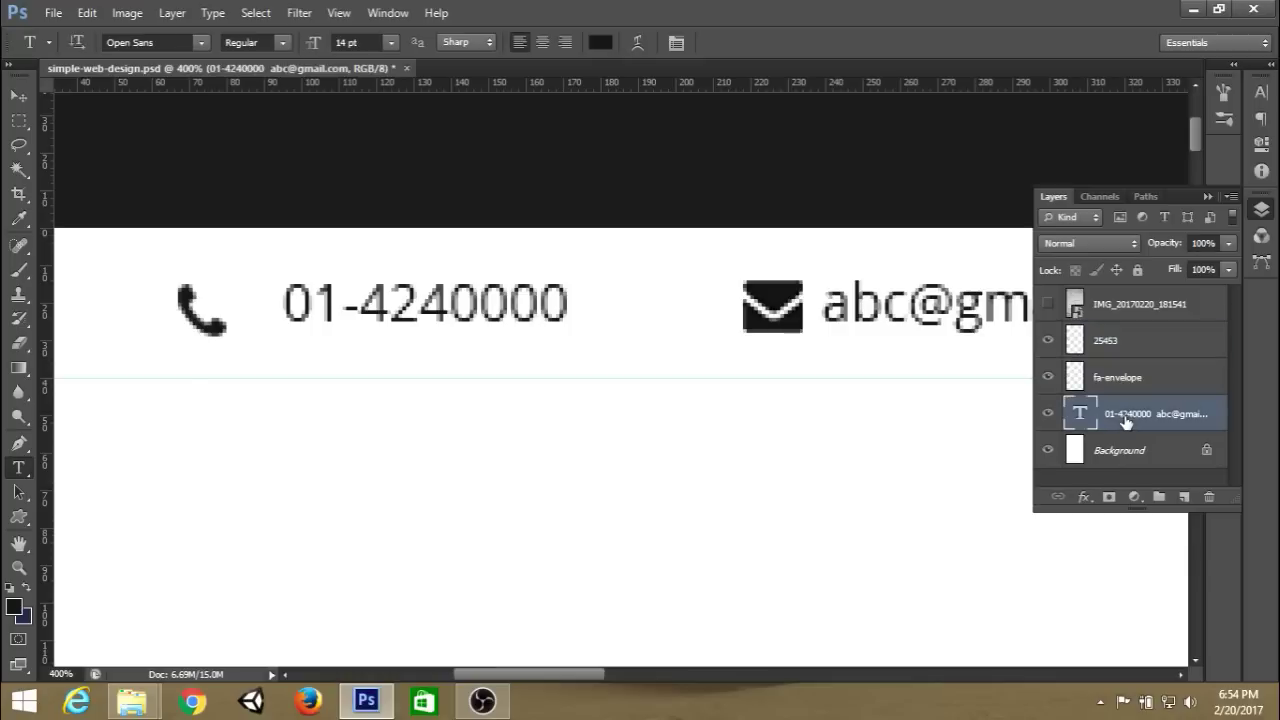
{"action": "left_click", "coordinate": [600, 43]}
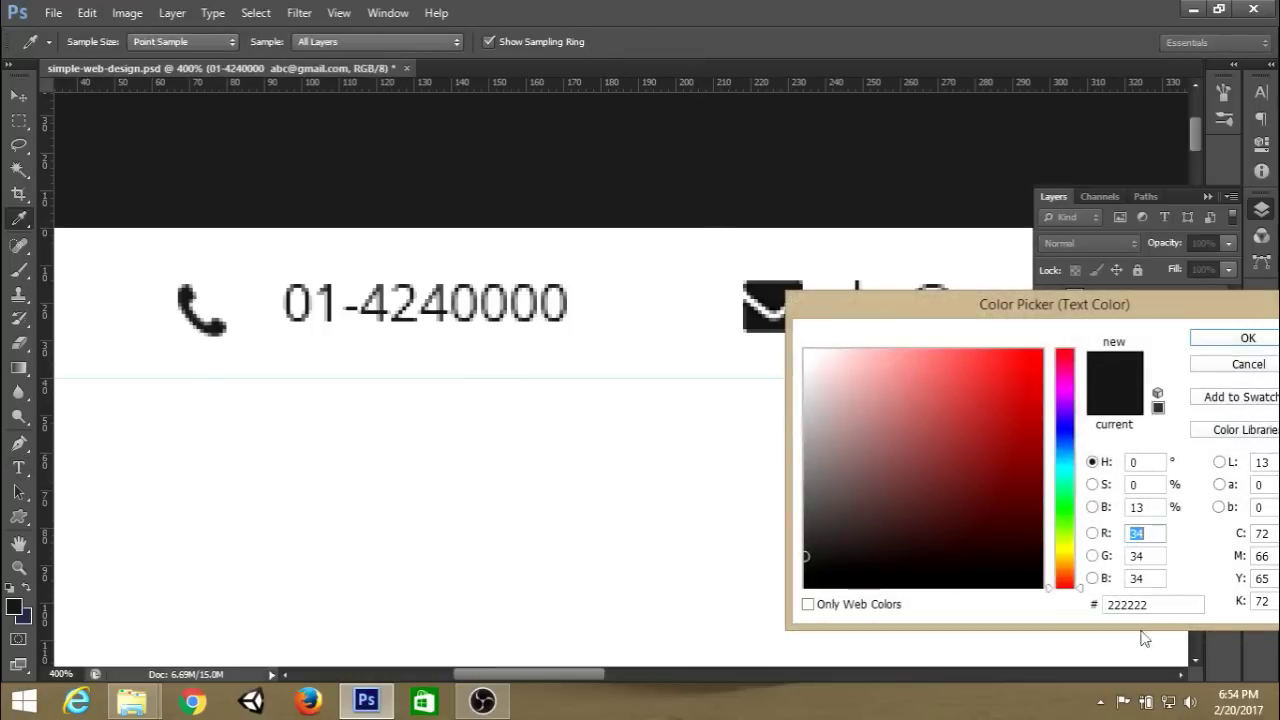
{"action": "left_click_drag", "start_coordinate": [1165, 605], "coordinate": [1023, 603]}
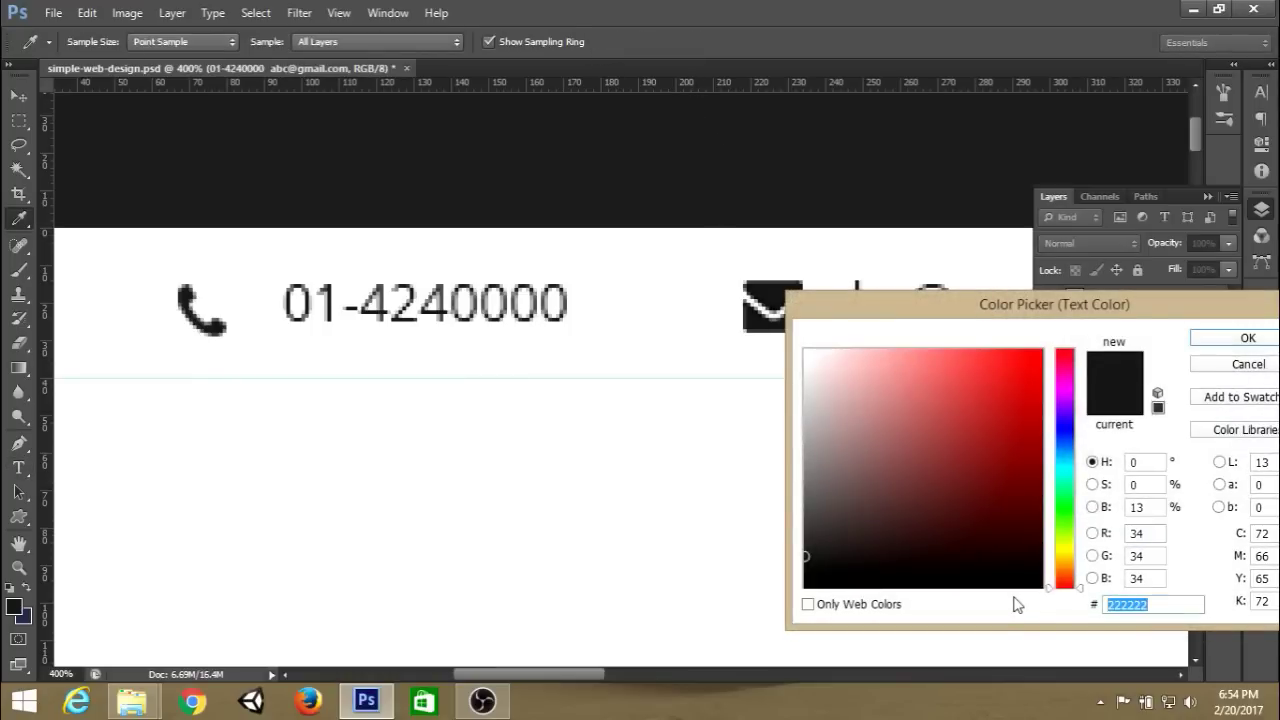
{"action": "type", "text": "222"}
{"action": "left_click", "coordinate": [1218, 341]}
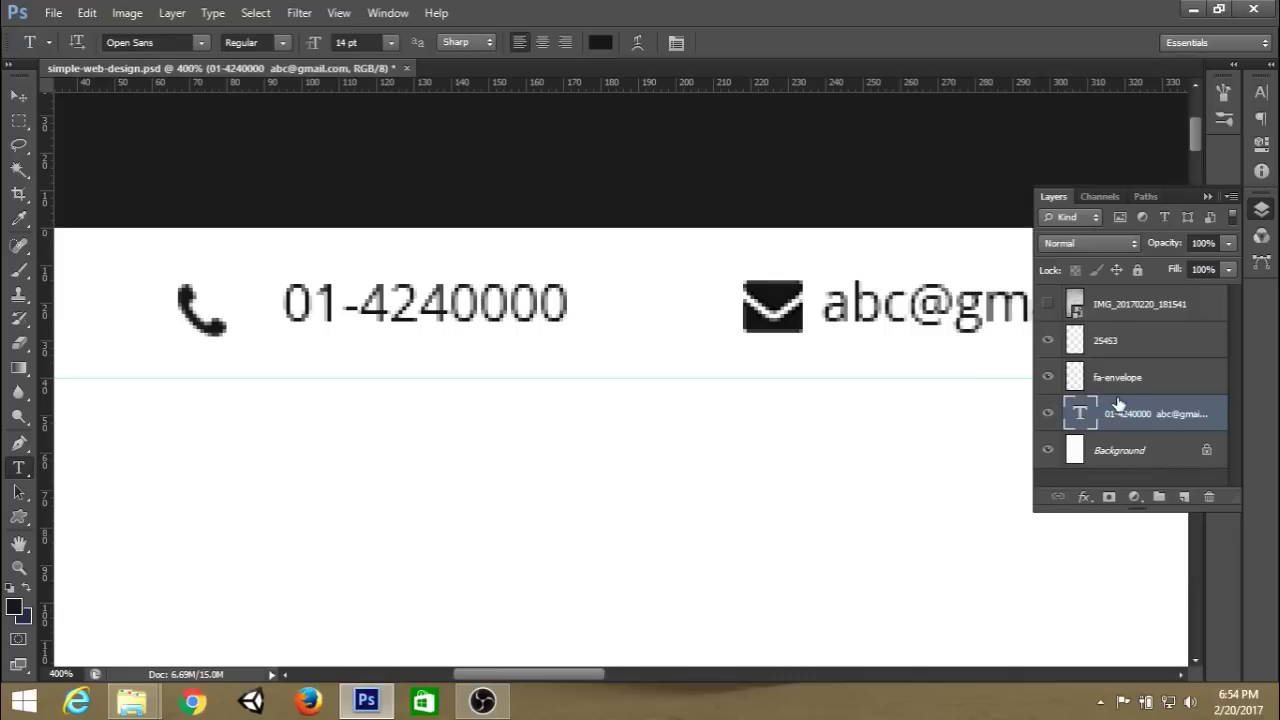
Drag a horizontal guide to the contact text's level and check the envelope icon against it.
{"action": "key", "text": "ctrl+t"}
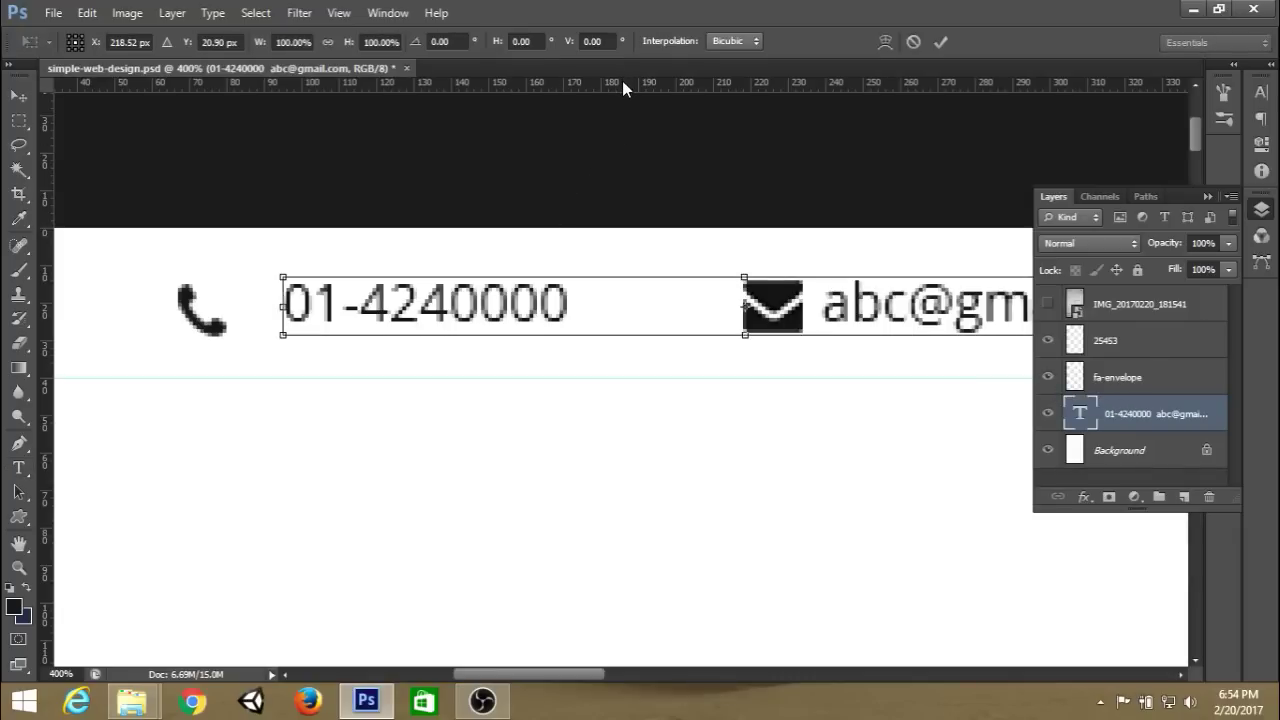
{"action": "left_click_drag", "start_coordinate": [627, 85], "coordinate": [623, 305]}
{"action": "left_click", "coordinate": [946, 42]}
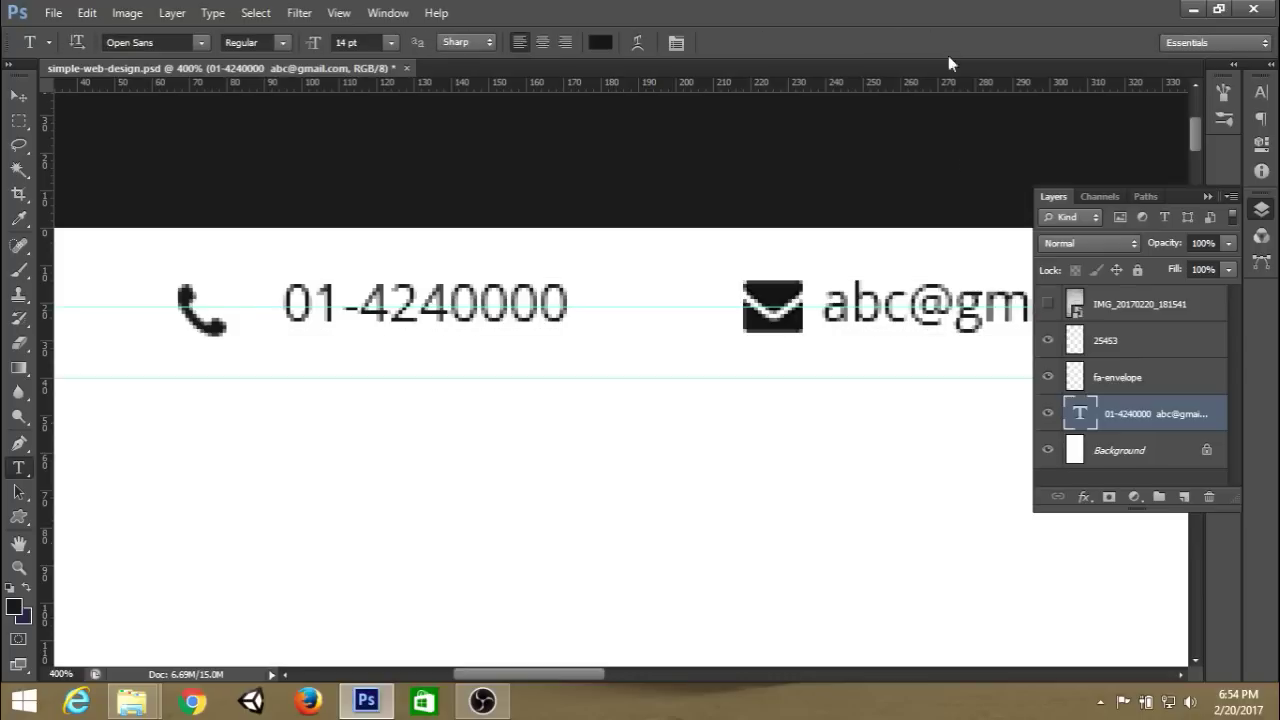
{"action": "left_click", "coordinate": [1130, 386]}
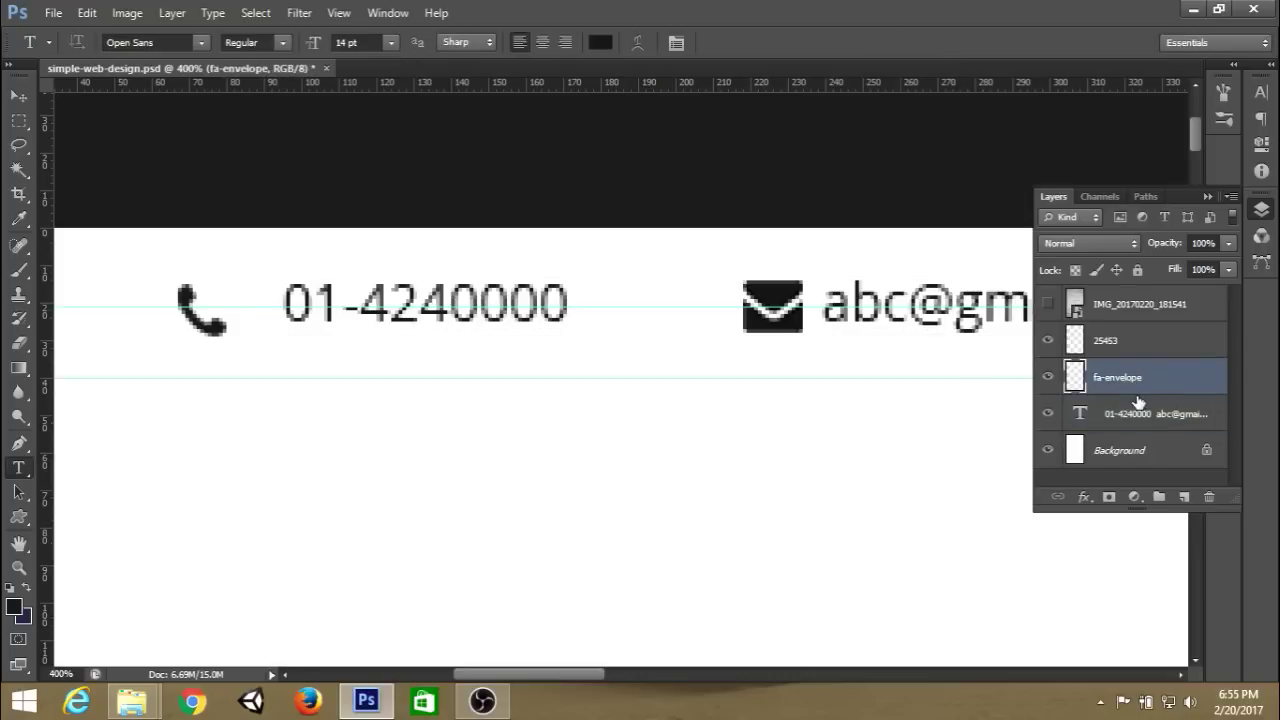
{"action": "key", "text": "ctrl+t"}
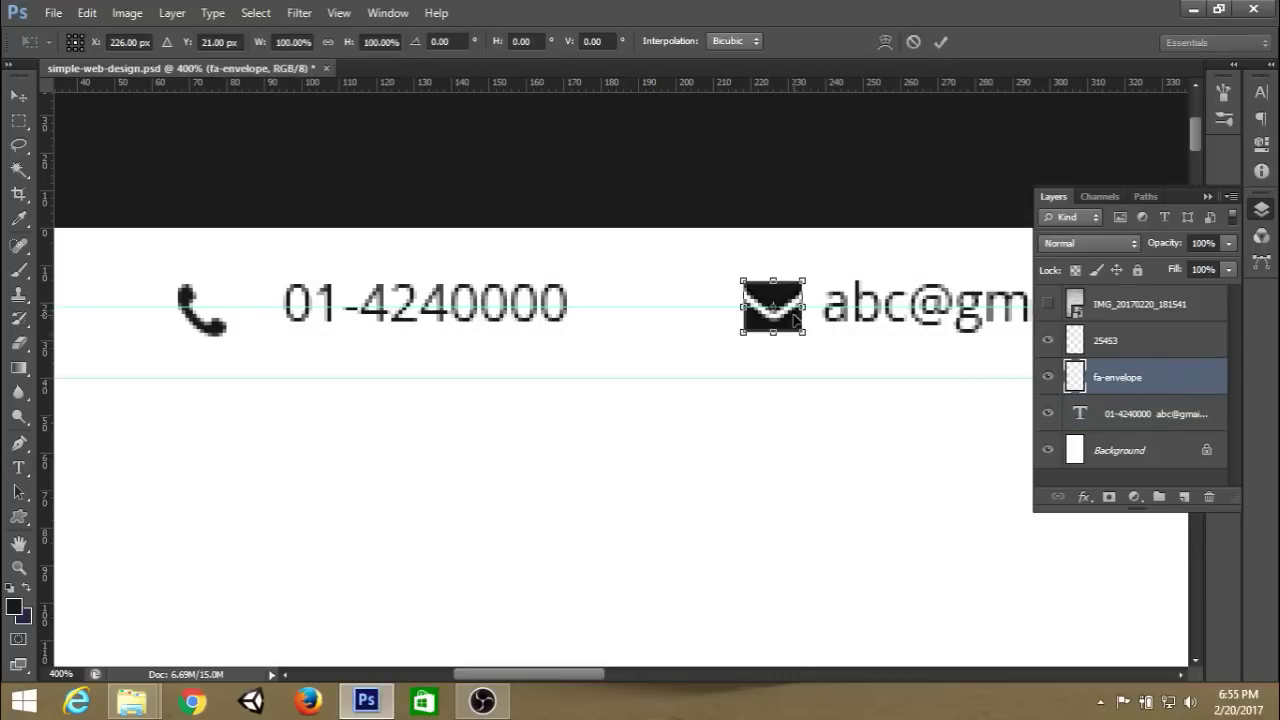
{"action": "left_click_drag", "start_coordinate": [793, 318], "coordinate": [793, 318]}
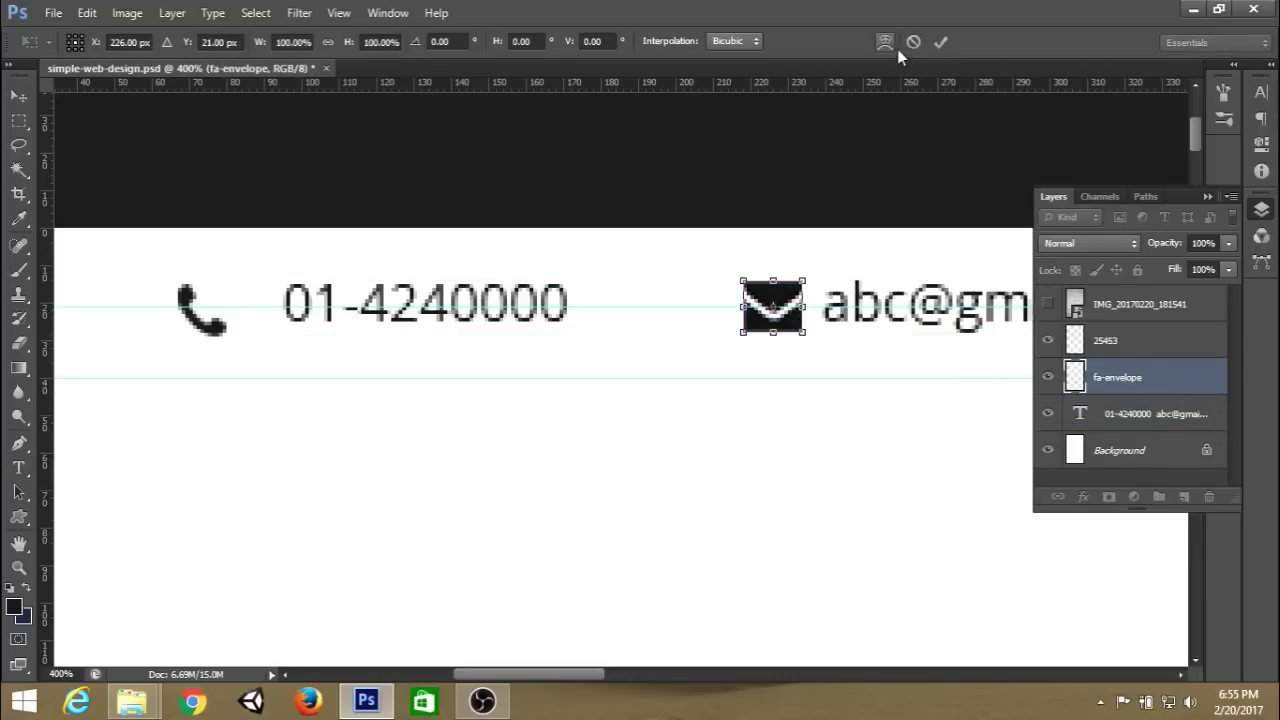
{"action": "left_click", "coordinate": [940, 42]}
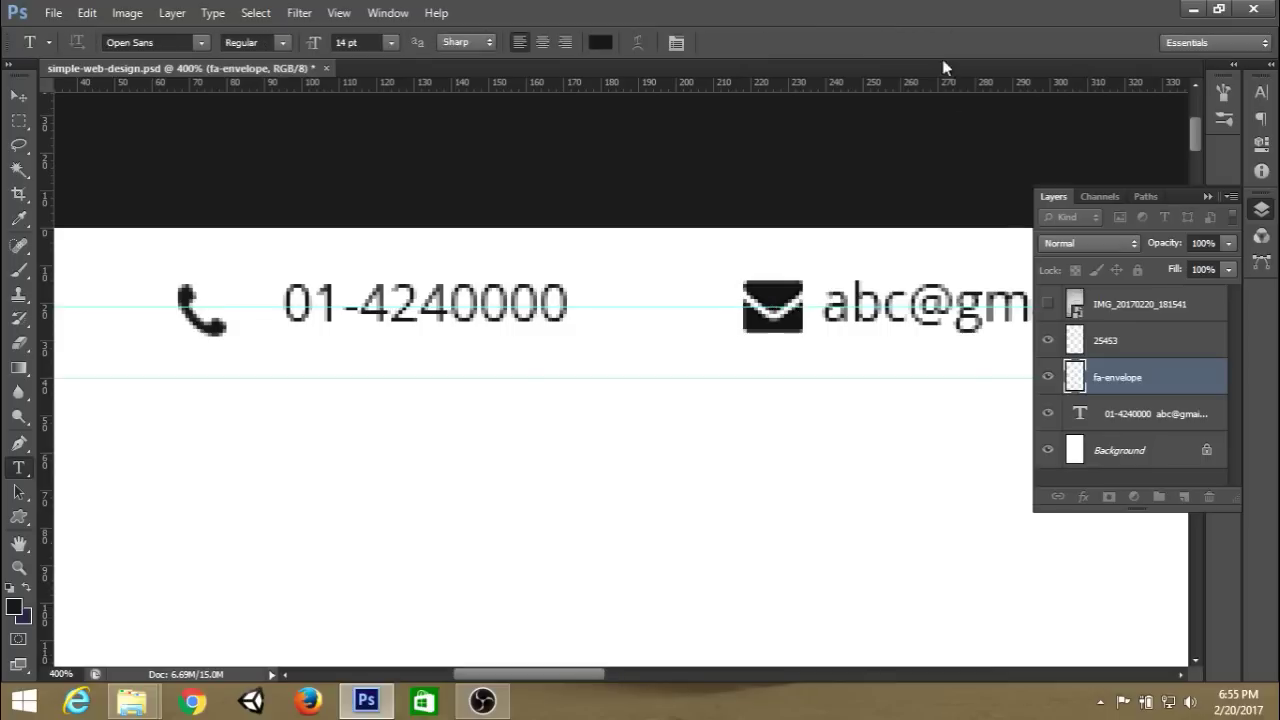
{"action": "left_click", "coordinate": [1128, 344]}
{"action": "key", "text": "ctrl+t"}
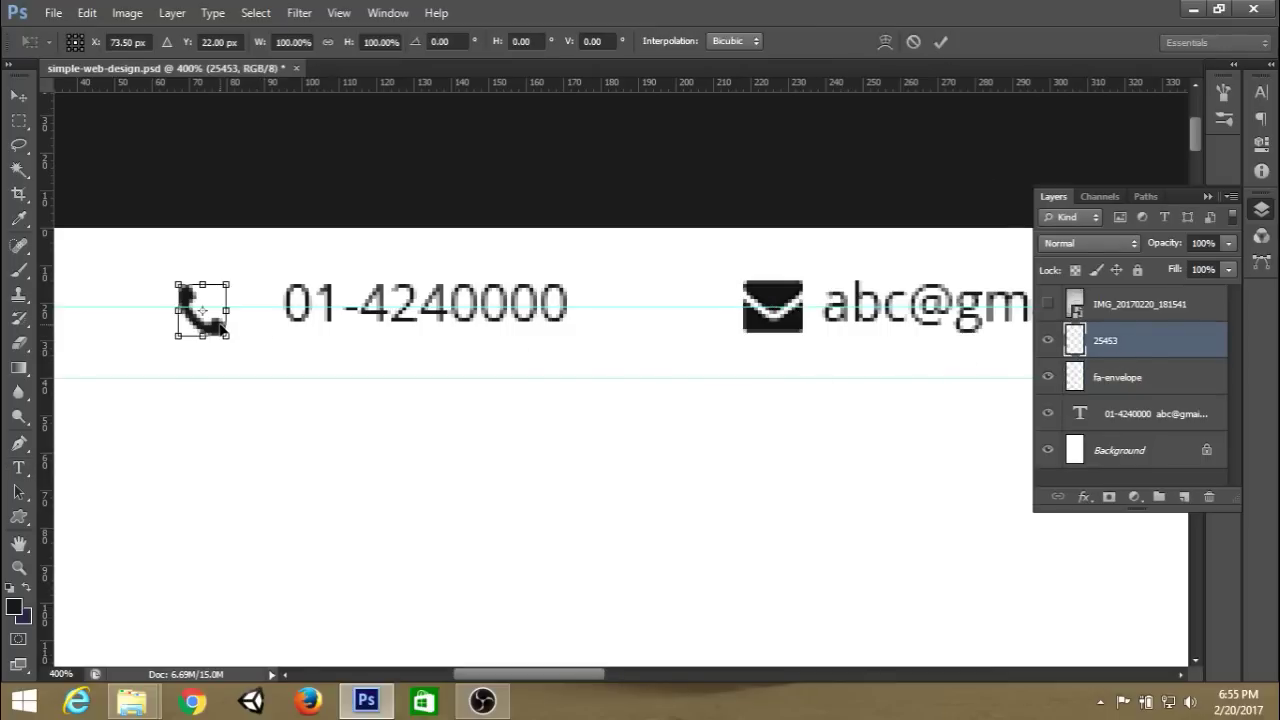
{"action": "left_click_drag", "start_coordinate": [221, 327], "coordinate": [251, 322]}
{"action": "left_click", "coordinate": [943, 40]}
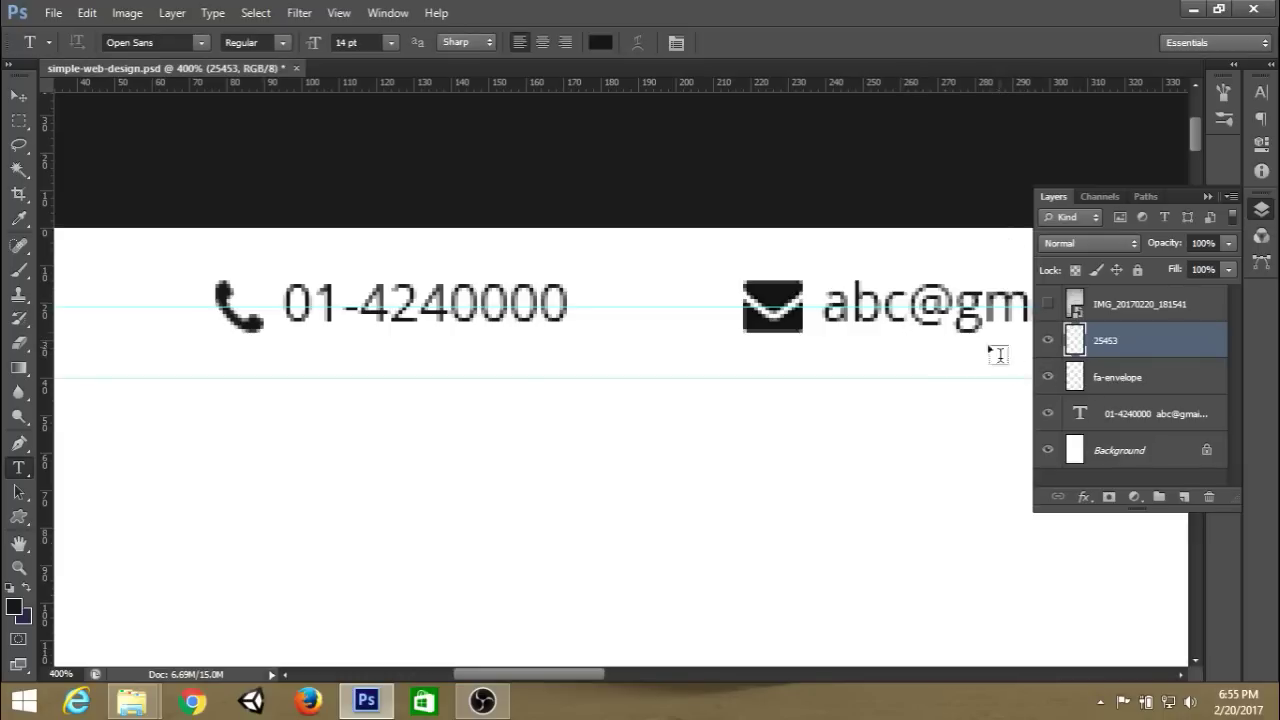
Remove the horizontal guide and select both icons together with the contact text layer.
{"action": "left_click", "coordinate": [1120, 418]}
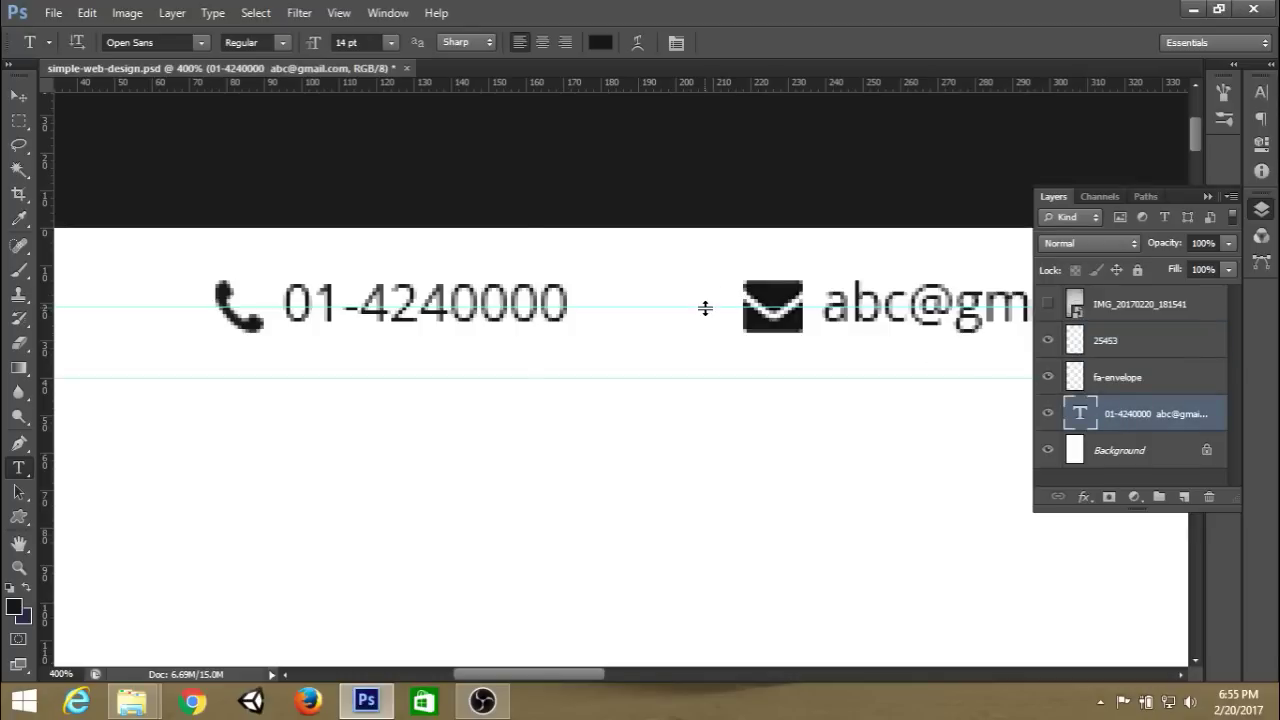
{"action": "left_click_drag", "start_coordinate": [705, 308], "coordinate": [722, 48]}
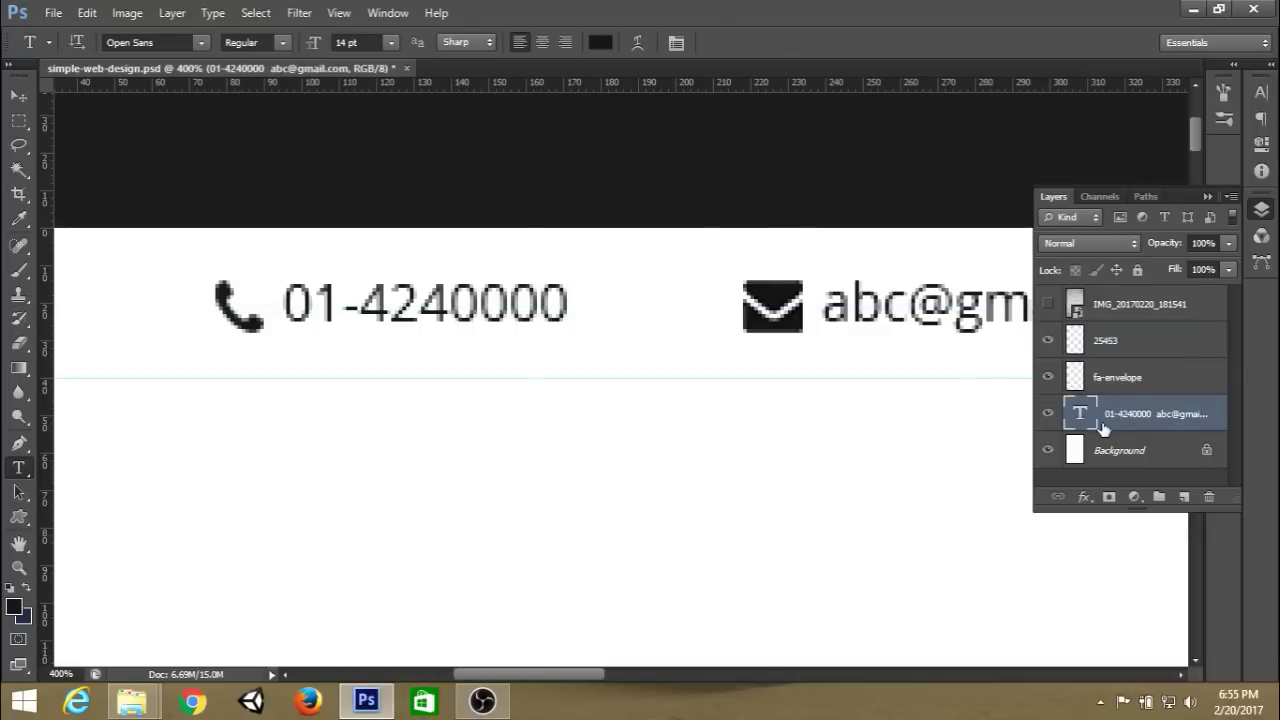
{"action": "left_click", "coordinate": [1048, 341]}
{"action": "left_click", "coordinate": [1048, 341]}
{"action": "left_click", "coordinate": [1143, 345], "text": "shift"}
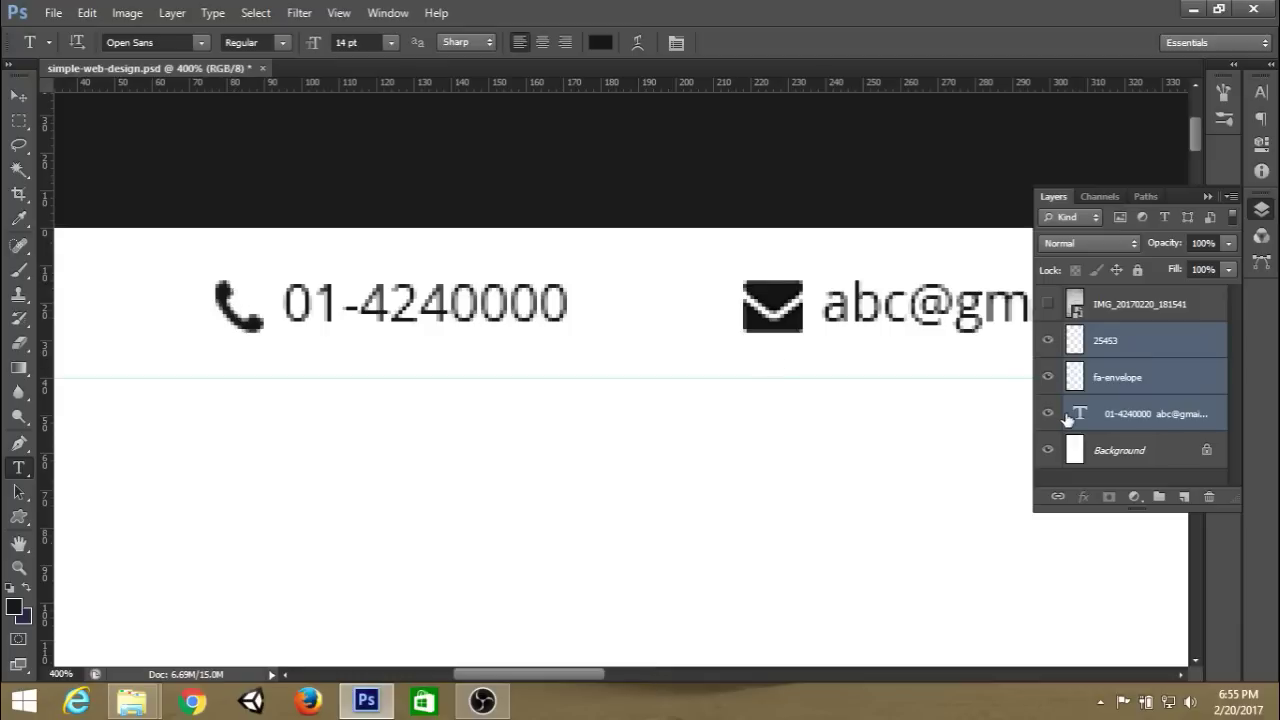
Make a fixed 15 × 40 px rectangular selection spanning the top bar across the phone number.
{"action": "left_click", "coordinate": [19, 120]}
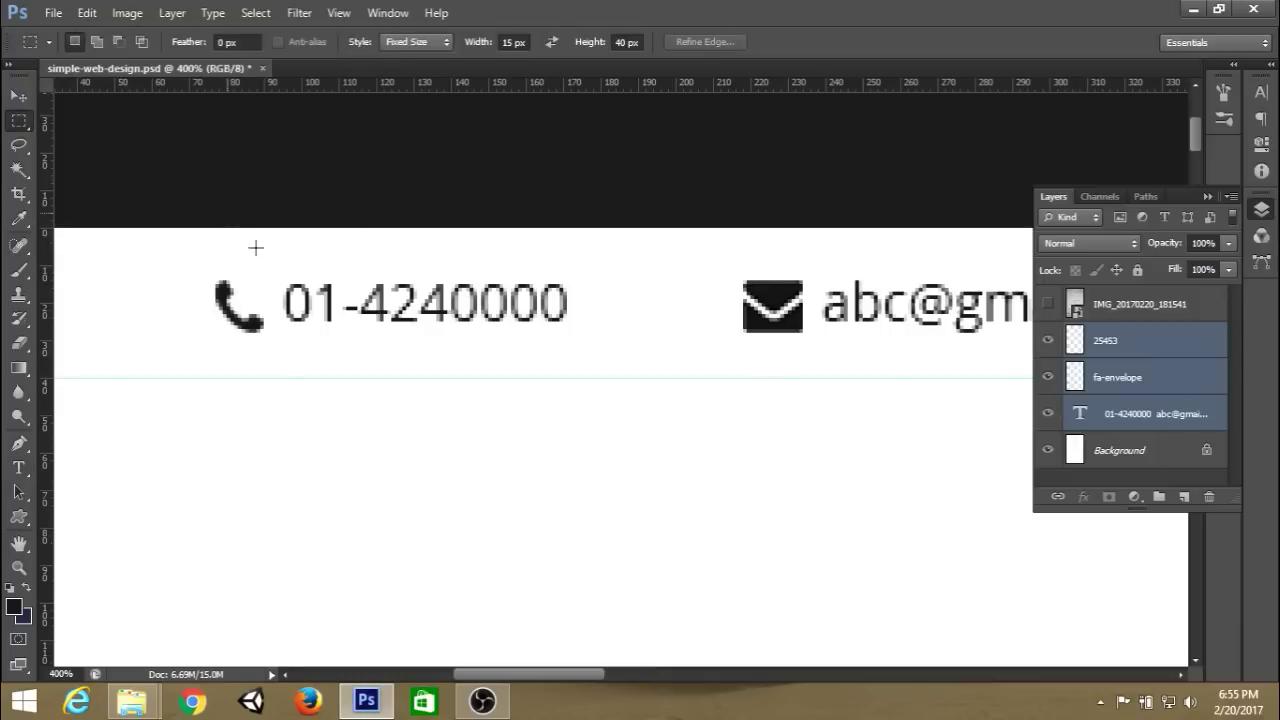
{"action": "left_click_drag", "start_coordinate": [290, 249], "coordinate": [362, 227]}
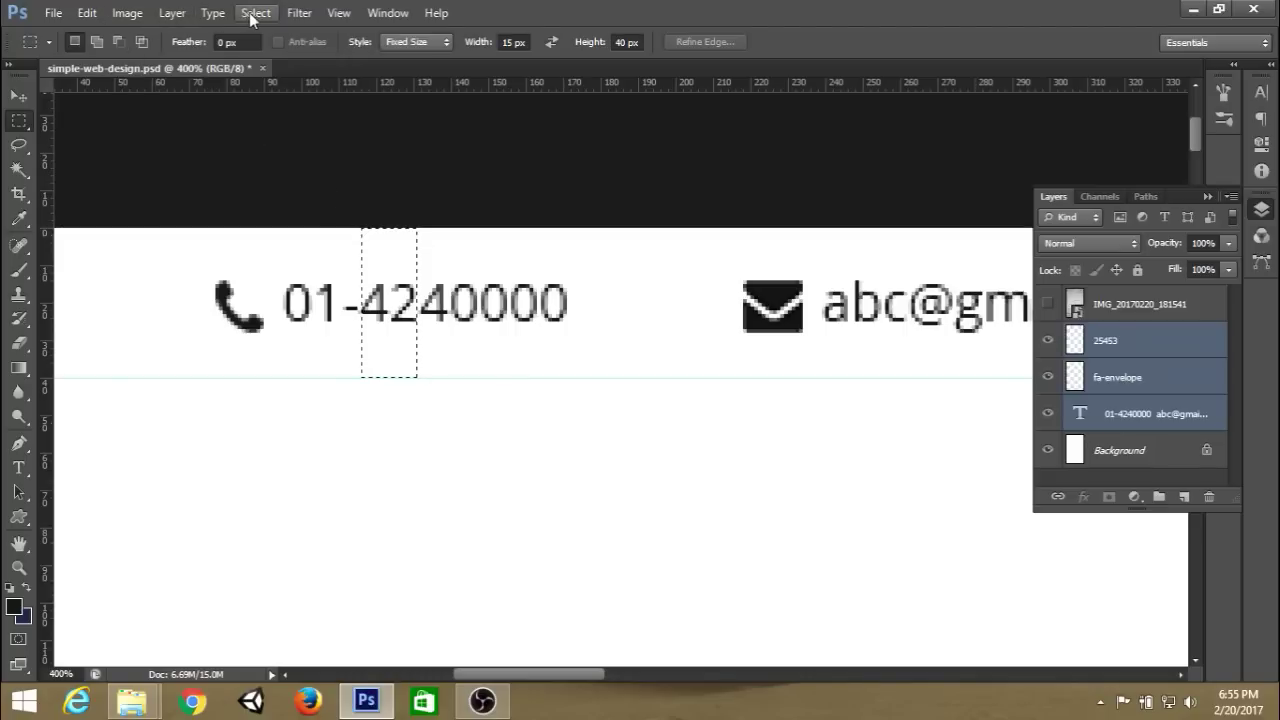
{"action": "left_click", "coordinate": [18, 95]}
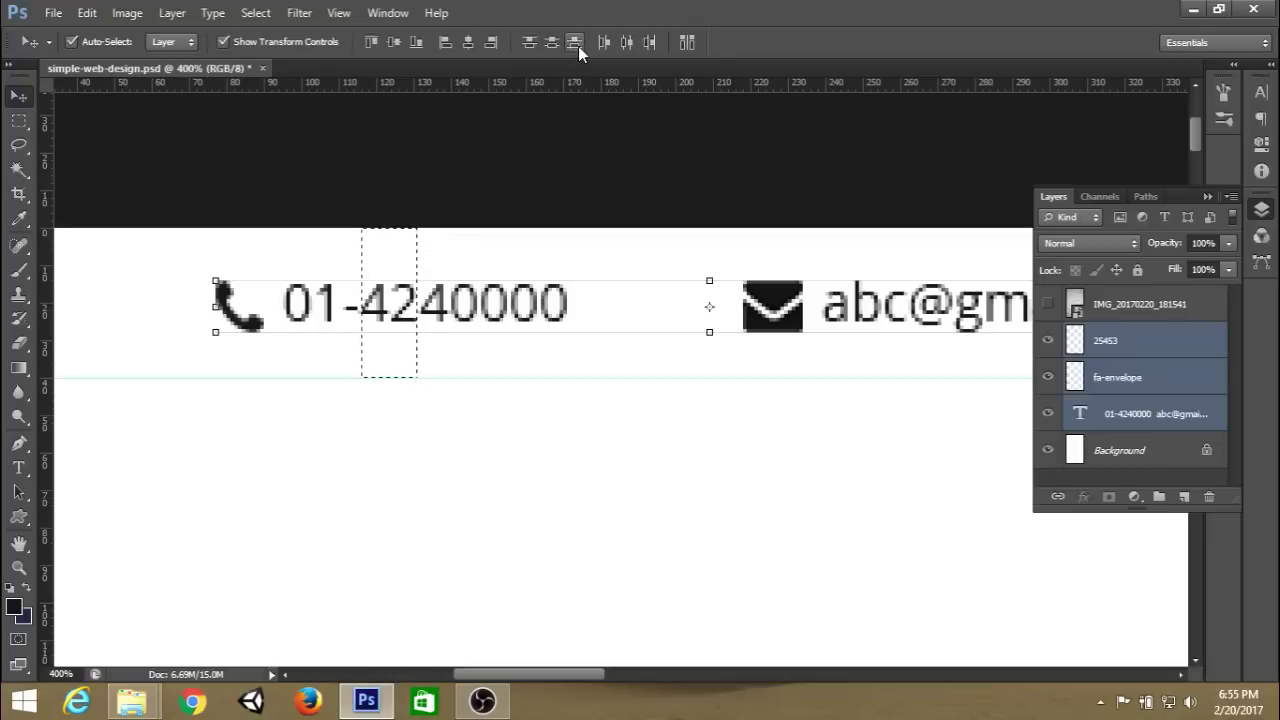
Align the phone icon, number and envelope to vertical centres within the 40 px selection.
{"action": "left_click", "coordinate": [395, 41]}
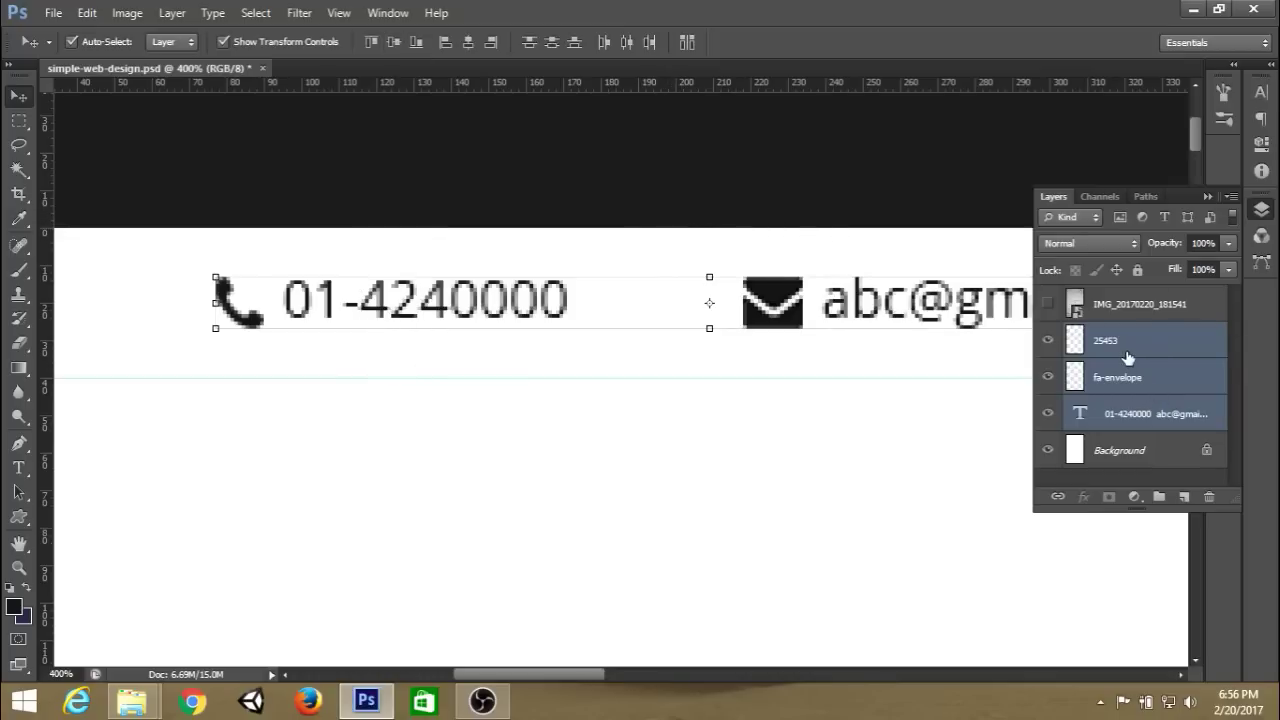
Group the phone icon, envelope icon and contact text into a group named top-left.
{"action": "key", "text": "ctrl+g"}
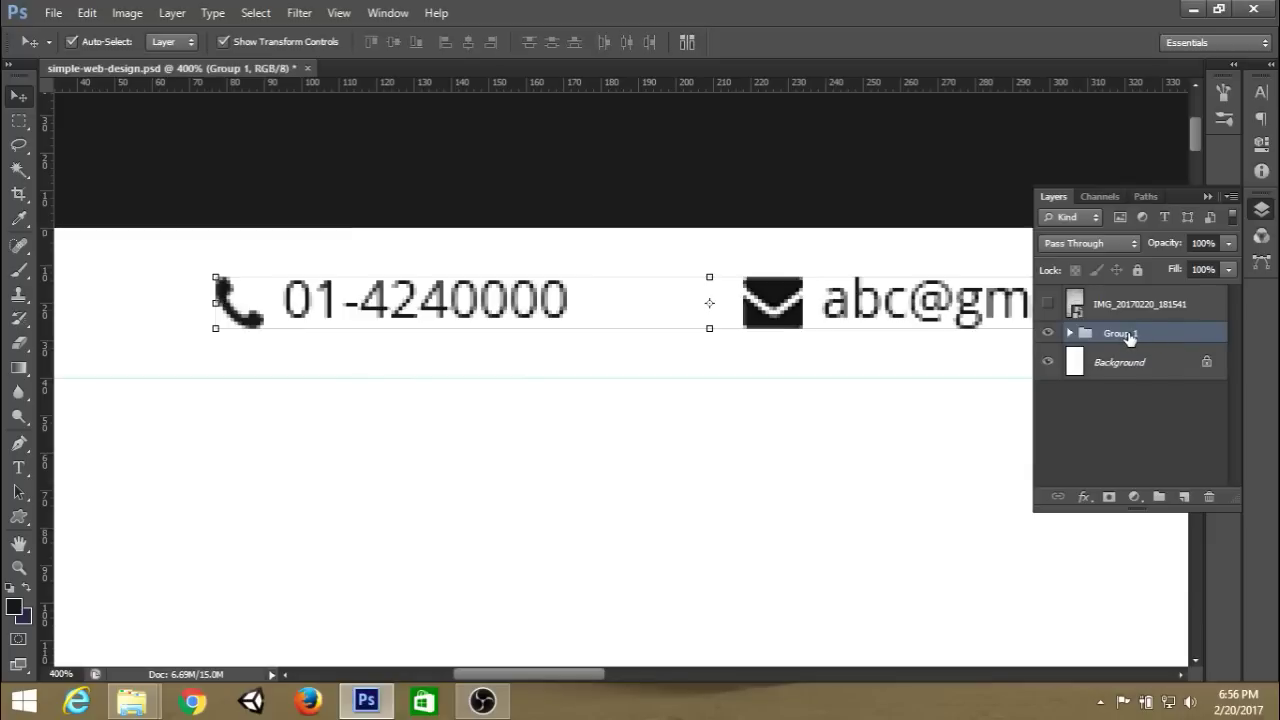
{"action": "double_click", "coordinate": [1122, 333]}
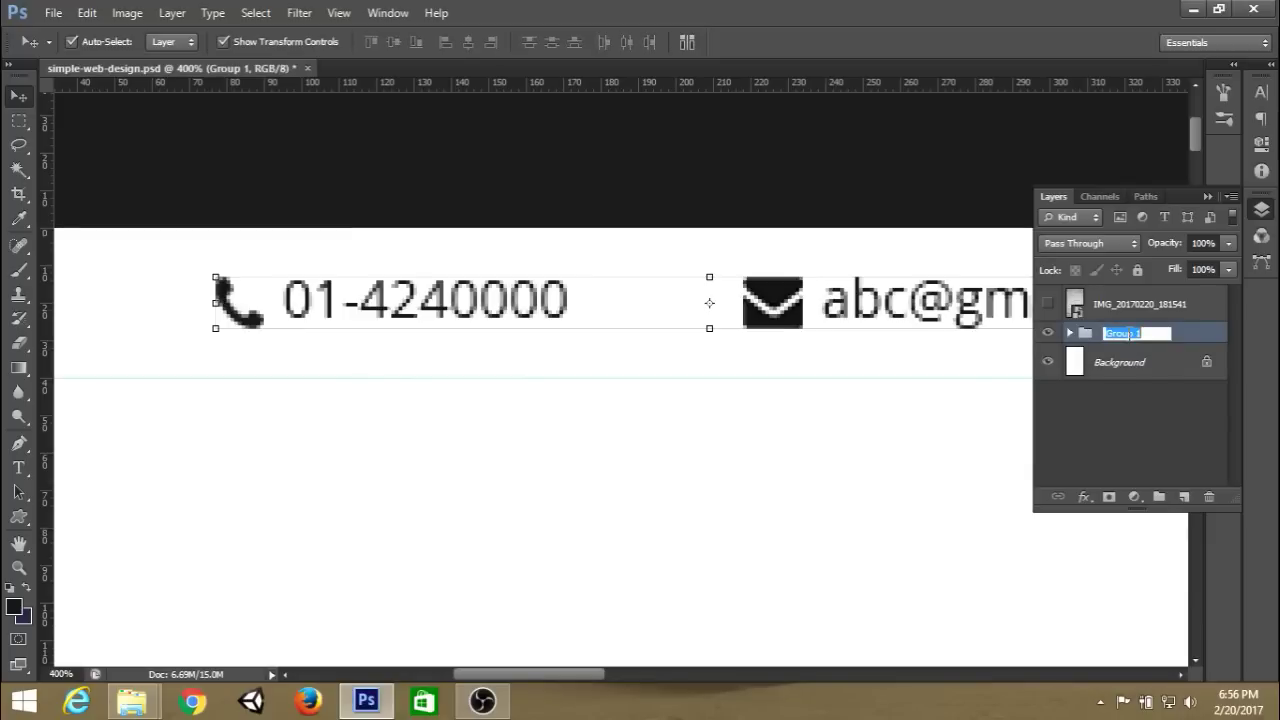
{"action": "type", "text": "top-left"}
{"action": "key", "text": "Return"}
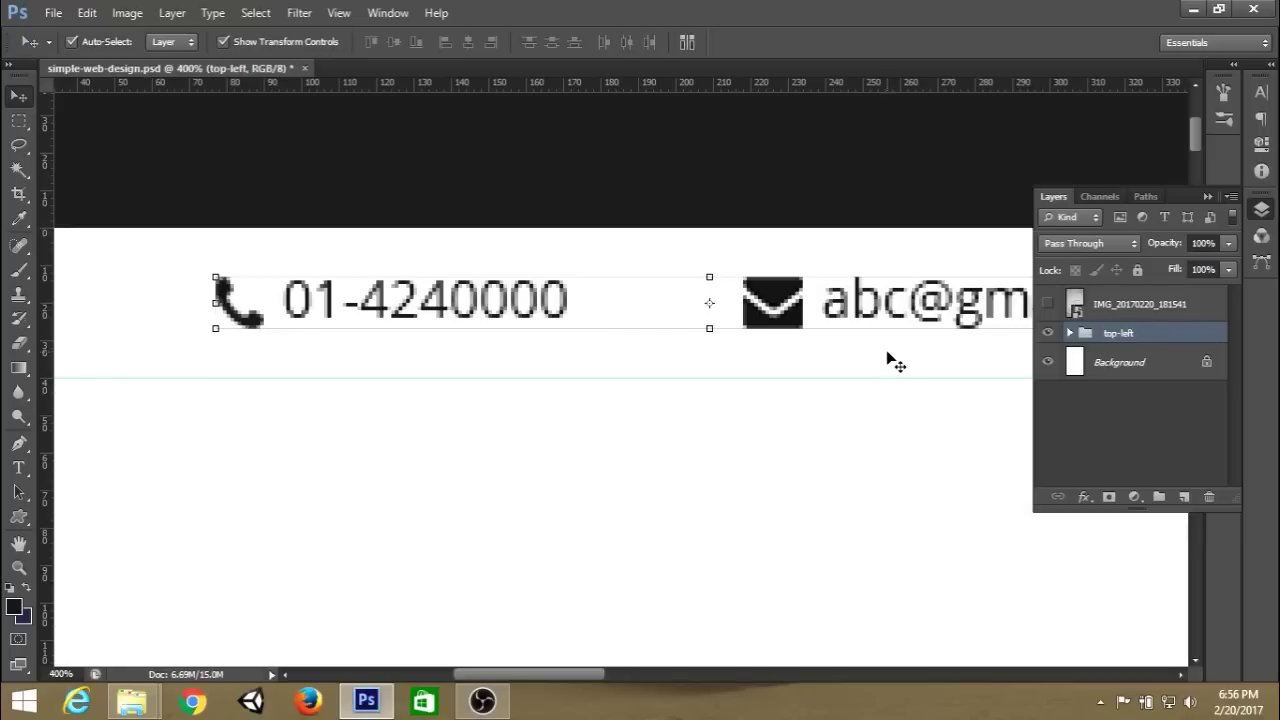
Zoom in to 200% and free-transform the top-left group.
{"action": "key", "text": "ctrl+1"}
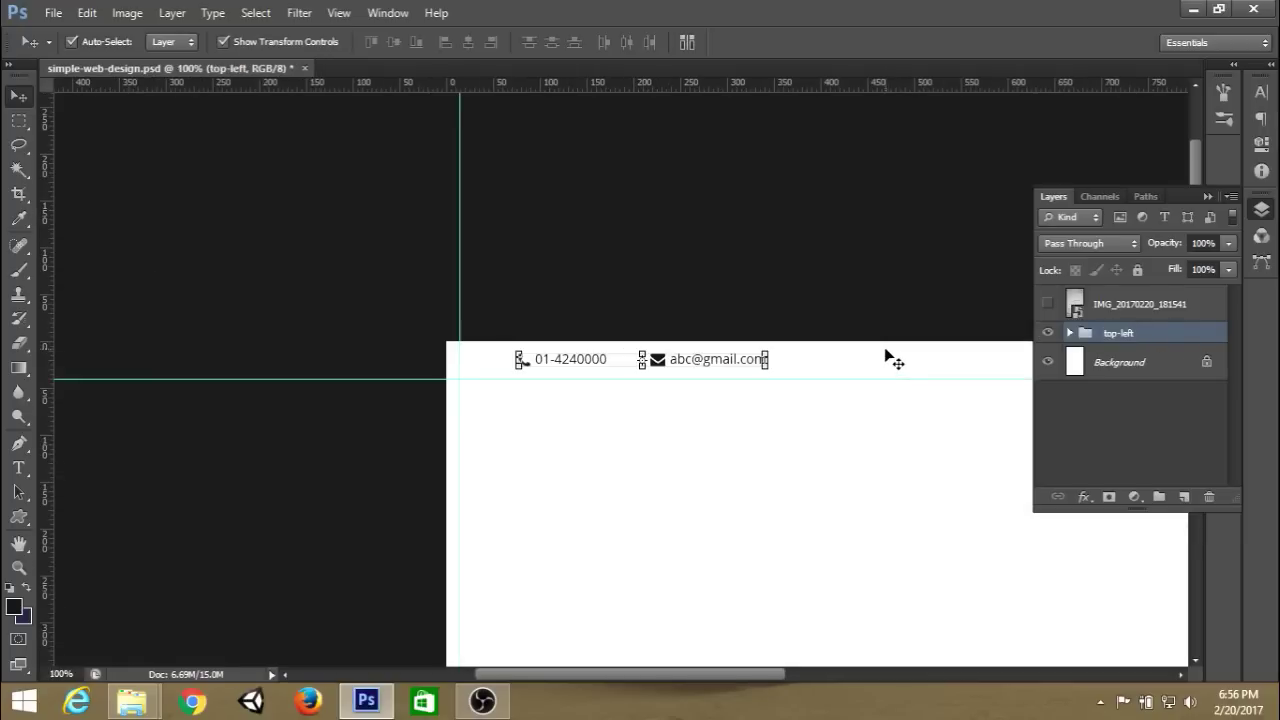
{"action": "key", "text": "ctrl+plus"}
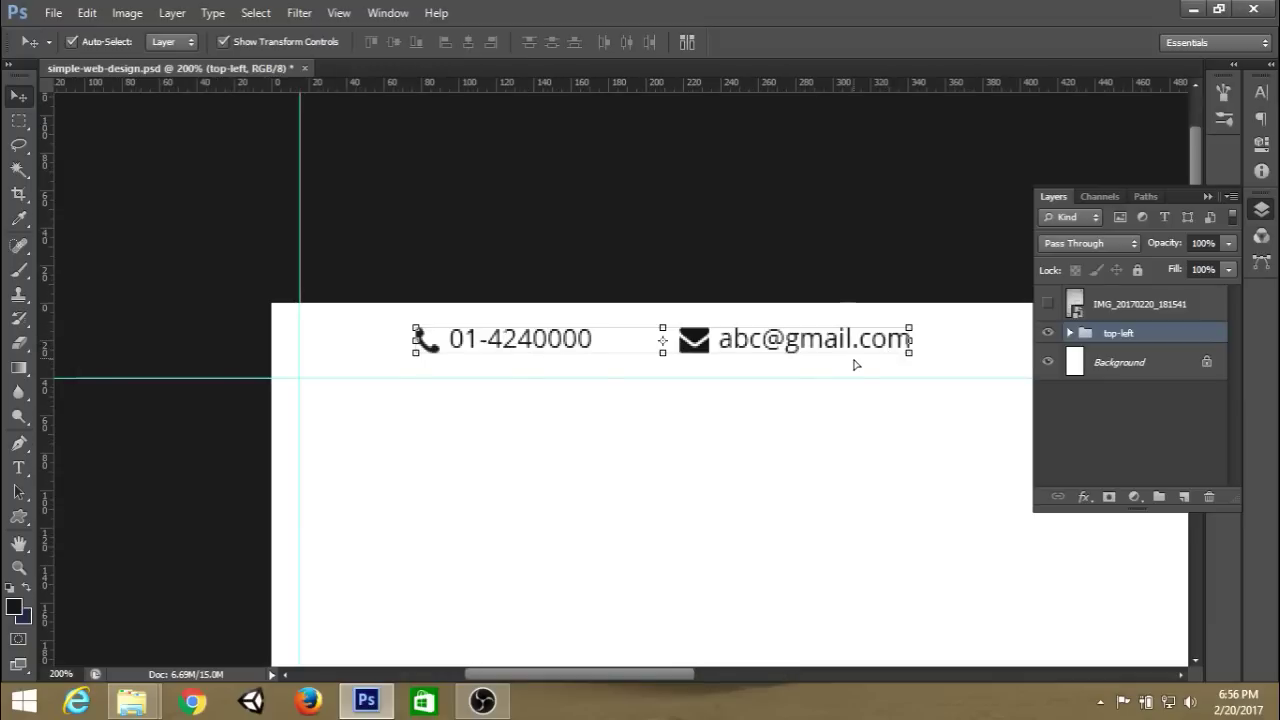
{"action": "key", "text": "ctrl+t"}
Move the top-left group left to the margin guide at X 147 px and commit.
{"action": "left_click_drag", "start_coordinate": [843, 350], "coordinate": [731, 337]}
{"action": "double_click", "coordinate": [943, 24]}
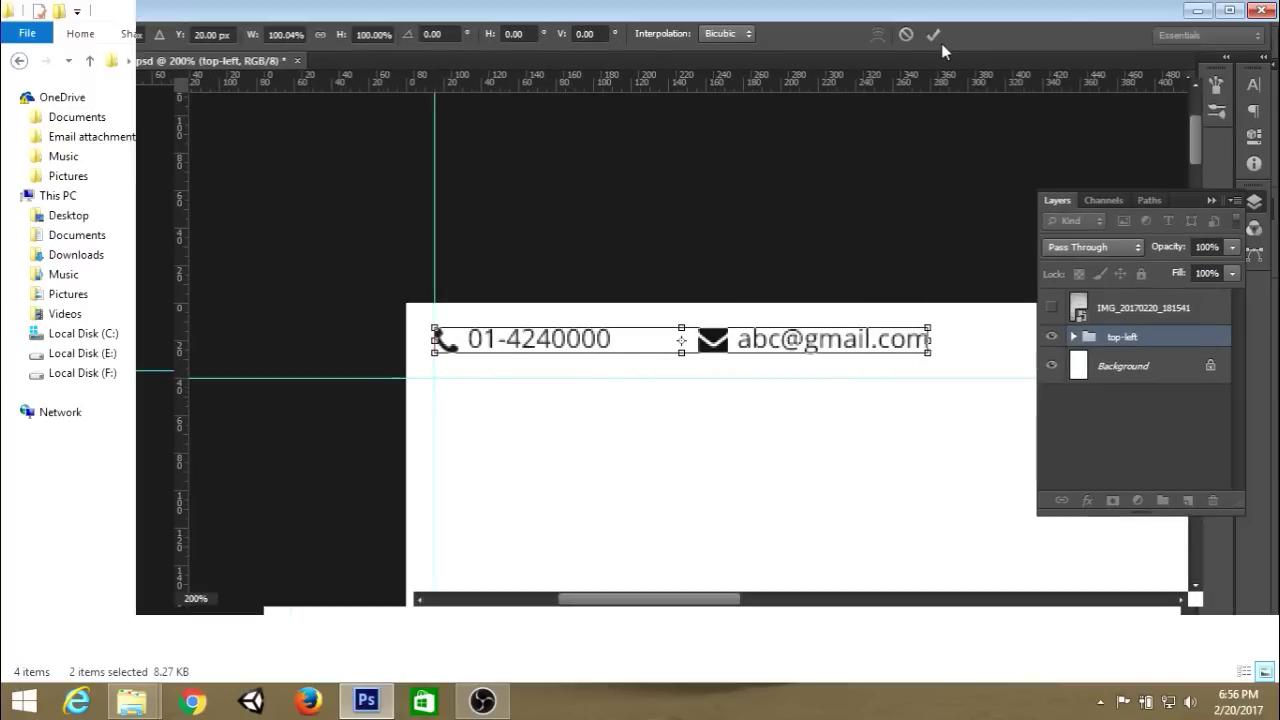
{"action": "left_click", "coordinate": [1220, 12]}
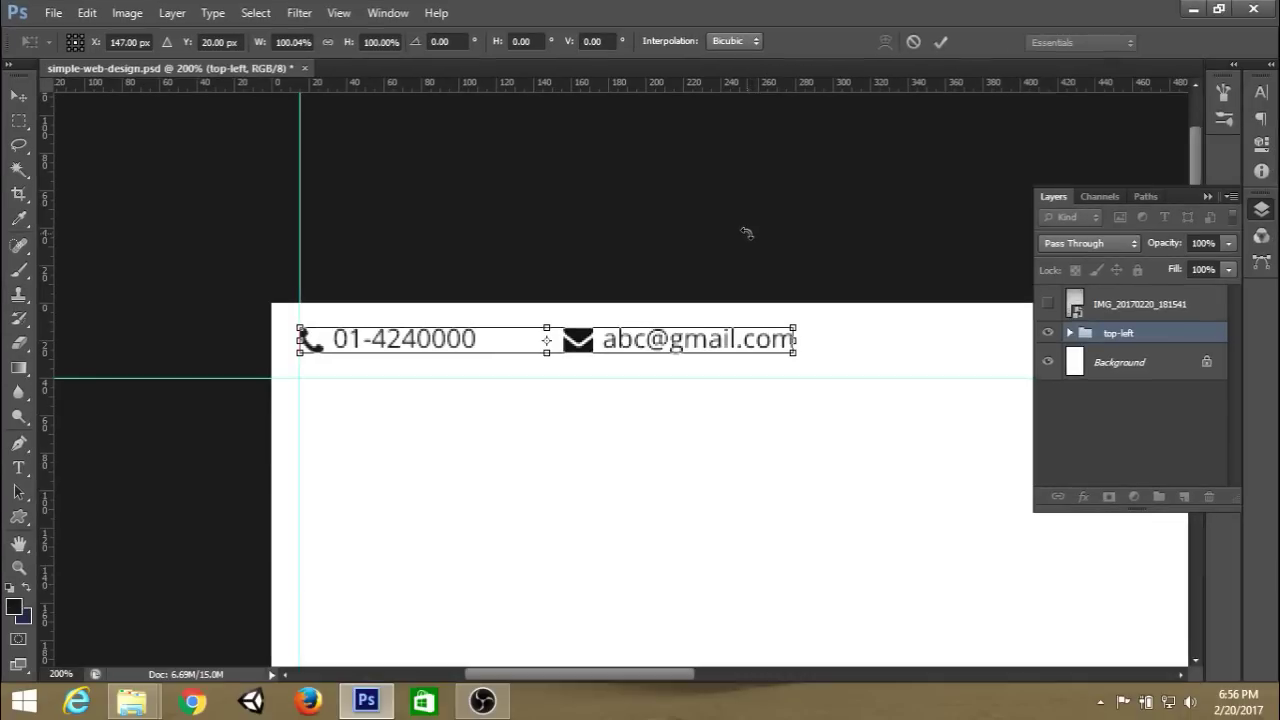
{"action": "left_click", "coordinate": [942, 42]}
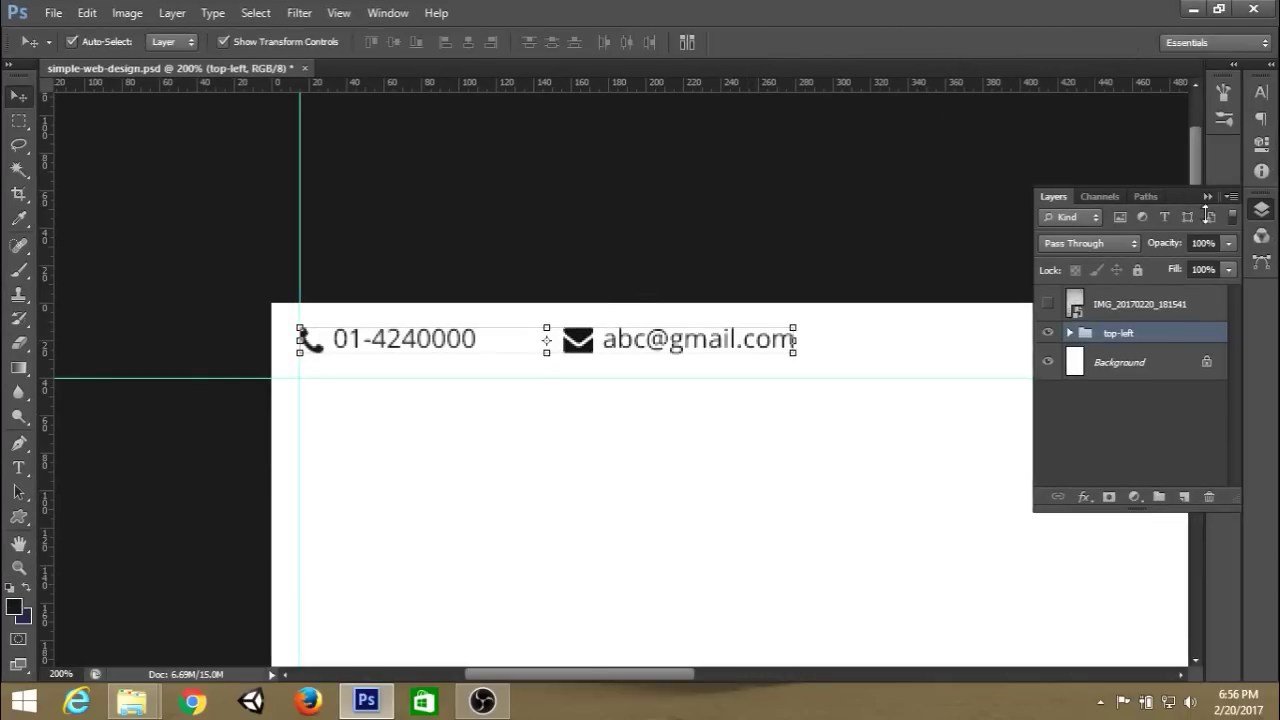
Select the Background layer, hide the guides and pan to the page's top-left corner.
{"action": "left_click", "coordinate": [1216, 198]}
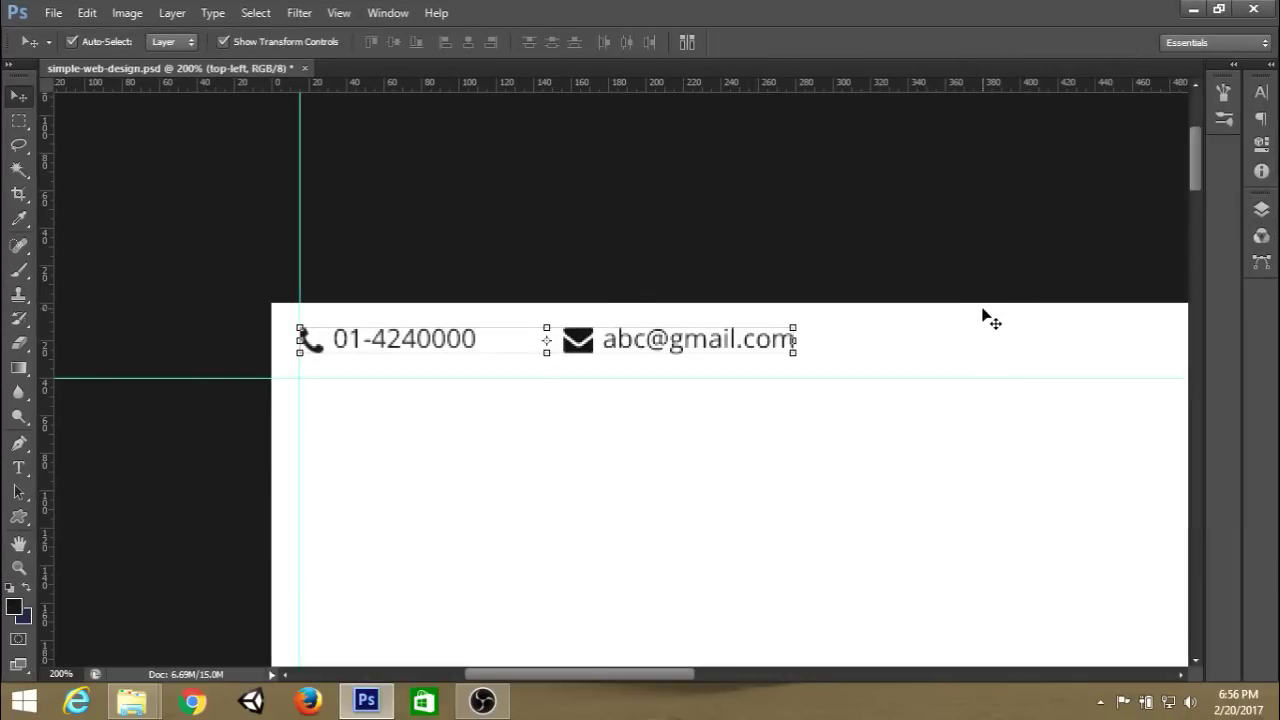
{"action": "key", "text": "ctrl+minus"}
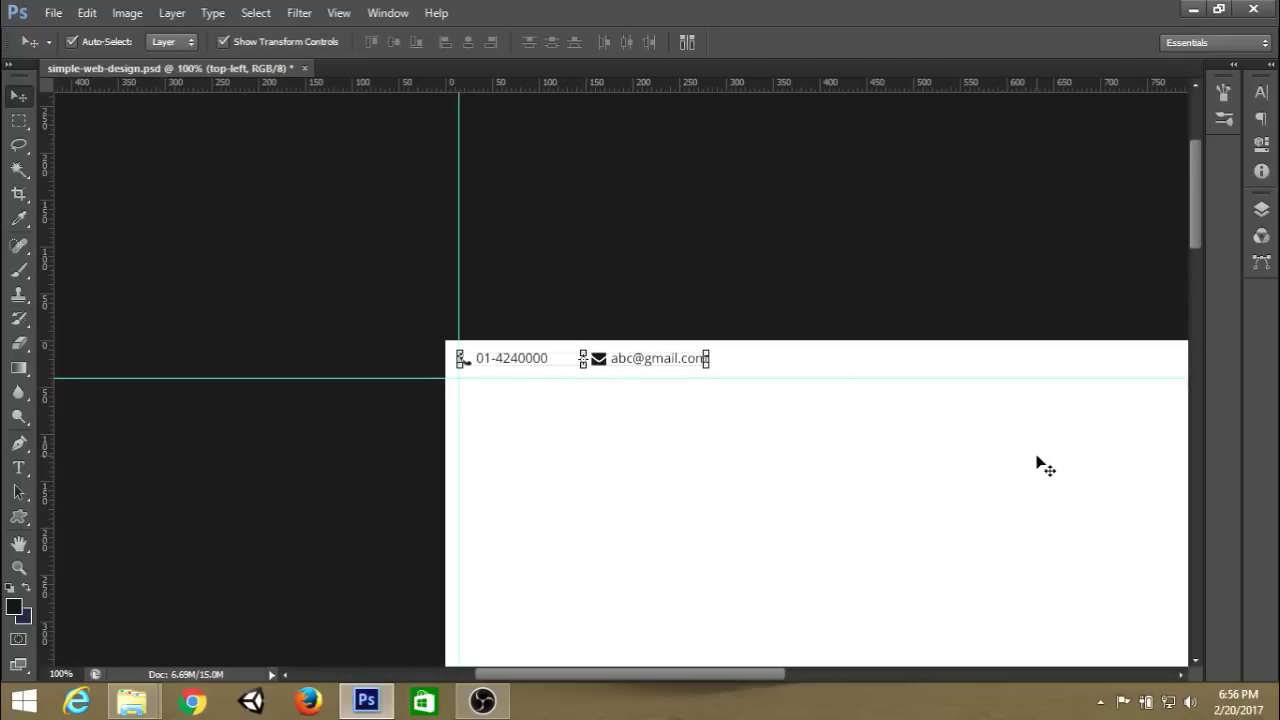
{"action": "left_click_drag", "start_coordinate": [1037, 451], "coordinate": [1119, 258]}
{"action": "left_click", "coordinate": [1261, 209]}
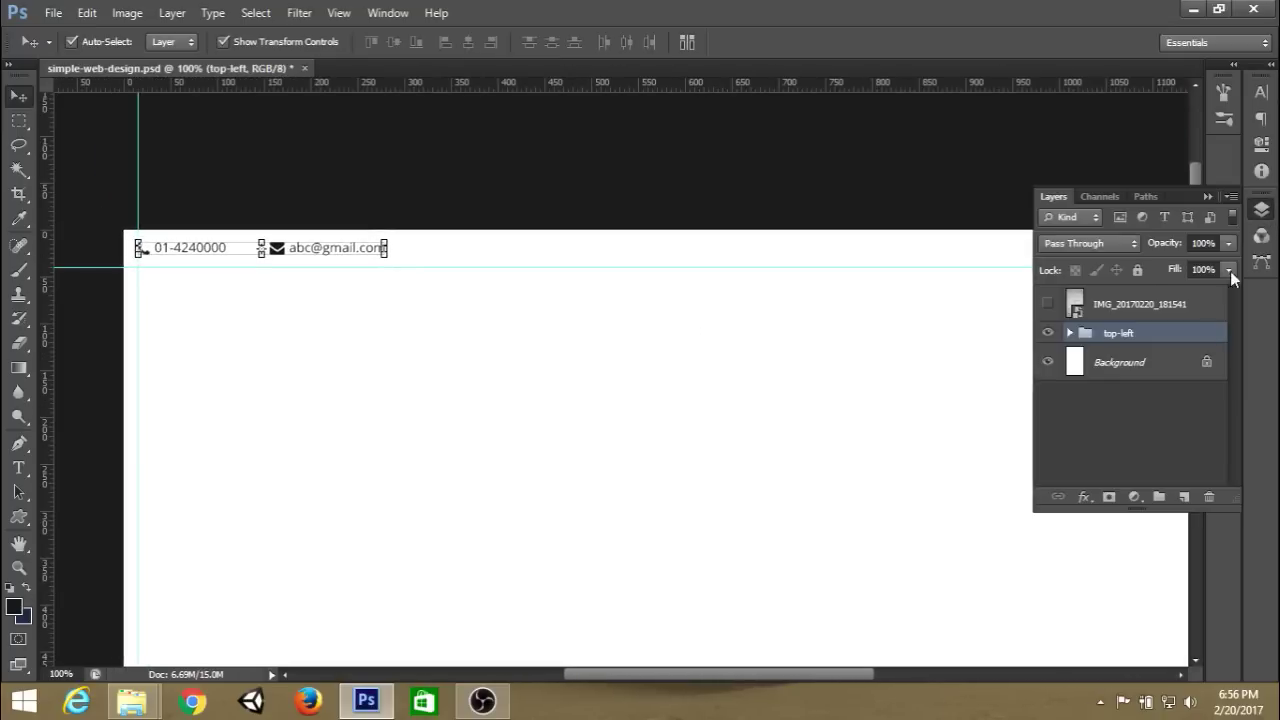
{"action": "left_click", "coordinate": [1170, 366]}
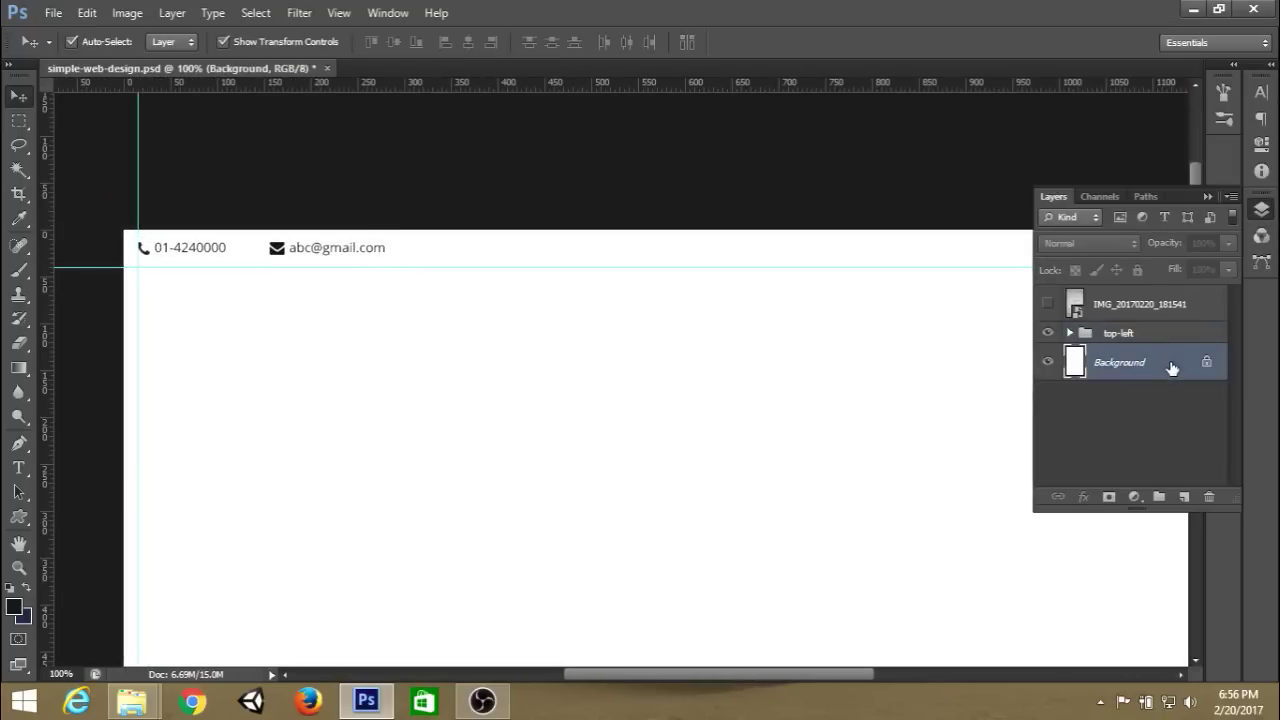
{"action": "left_click", "coordinate": [1208, 197]}
{"action": "key", "text": "ctrl+semicolon"}
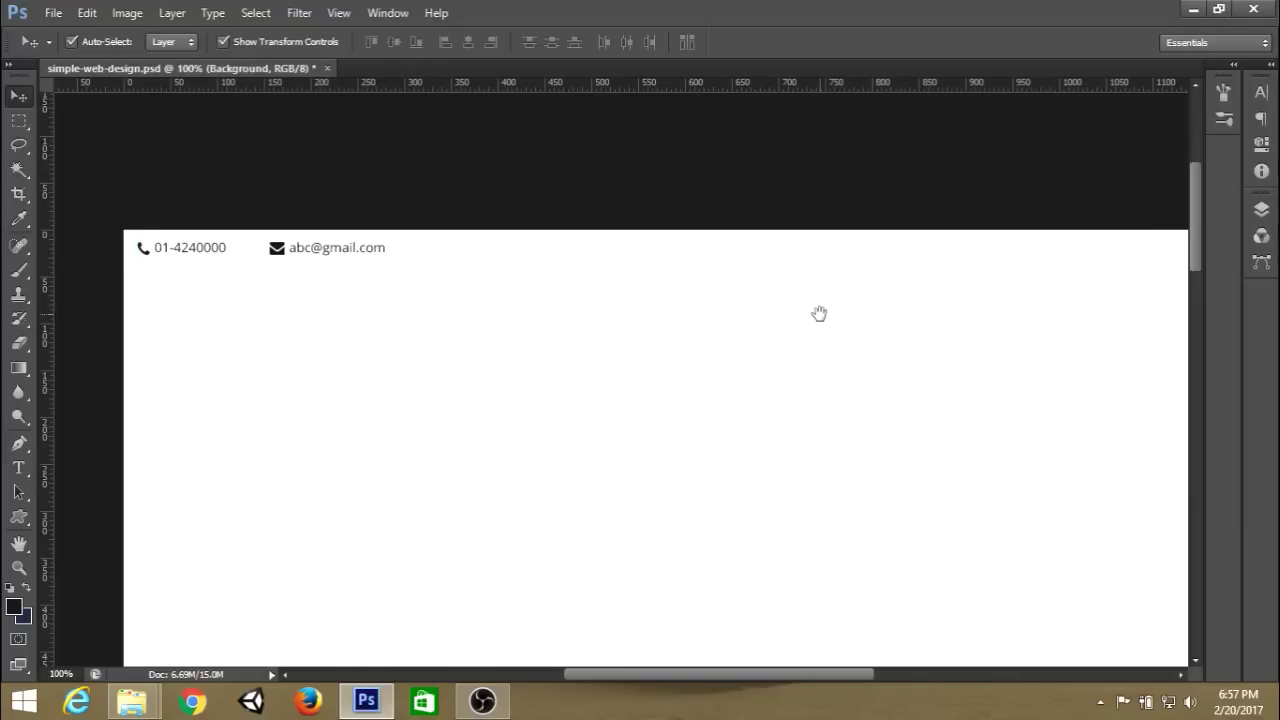
{"action": "left_click_drag", "start_coordinate": [771, 285], "coordinate": [774, 276]}
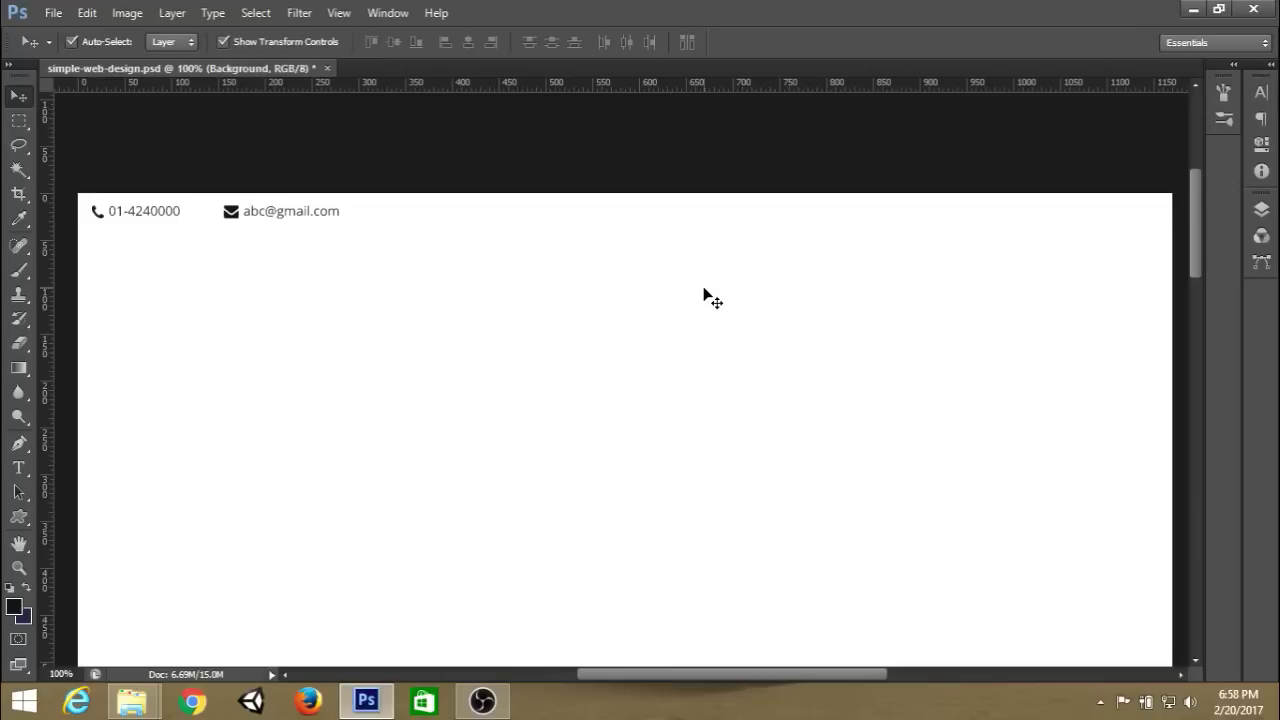
{"action": "key", "text": "ctrl+plus"}
{"action": "key", "text": "ctrl+r"}
{"action": "left_click_drag", "start_coordinate": [657, 251], "coordinate": [654, 237]}
{"action": "key", "text": "ctrl+r"}
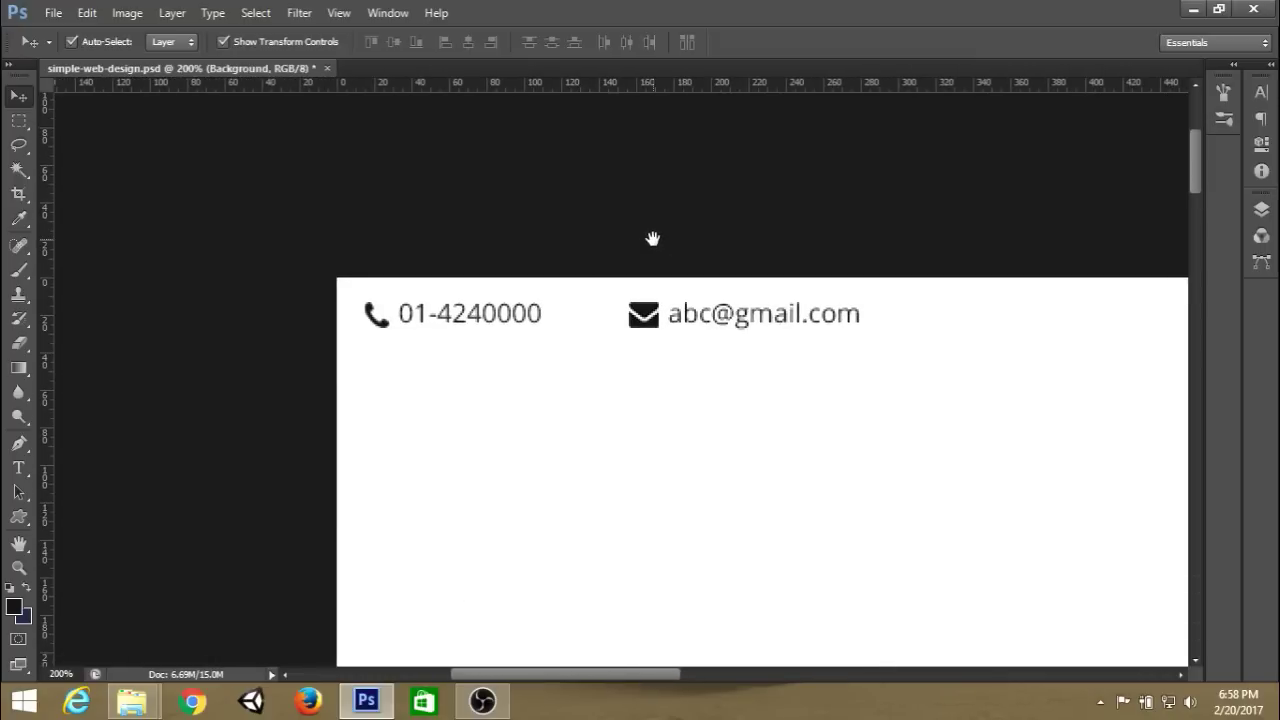
Scale the 25453 phone and fa-envelope icons down slightly together, with guides shown again.
{"action": "left_click", "coordinate": [1261, 209]}
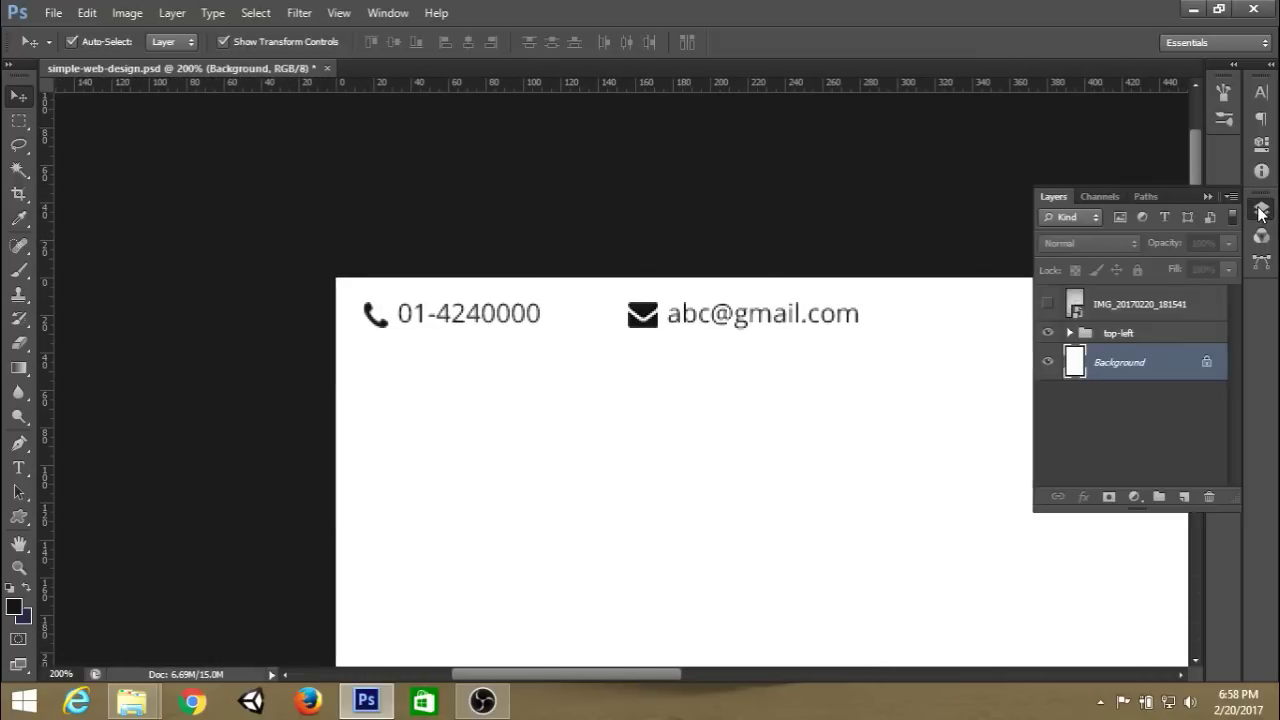
{"action": "left_click", "coordinate": [1080, 340]}
{"action": "left_click", "coordinate": [1070, 333]}
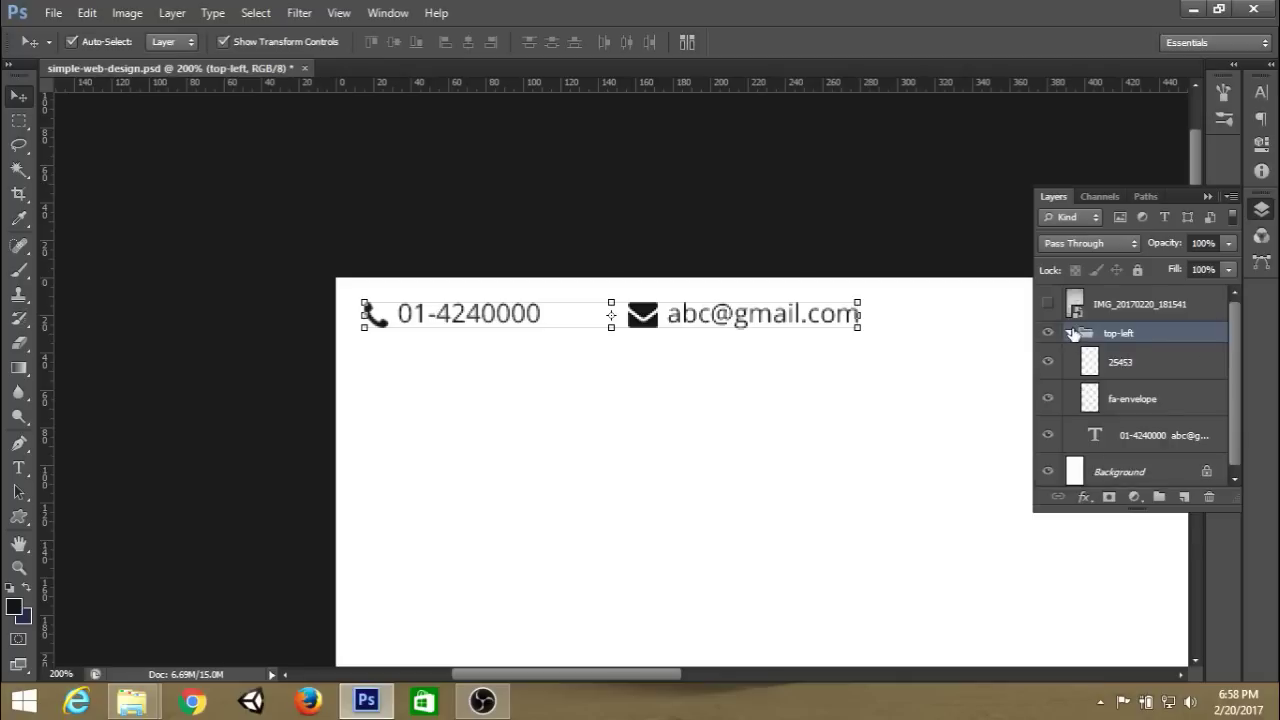
{"action": "left_click", "coordinate": [1125, 400]}
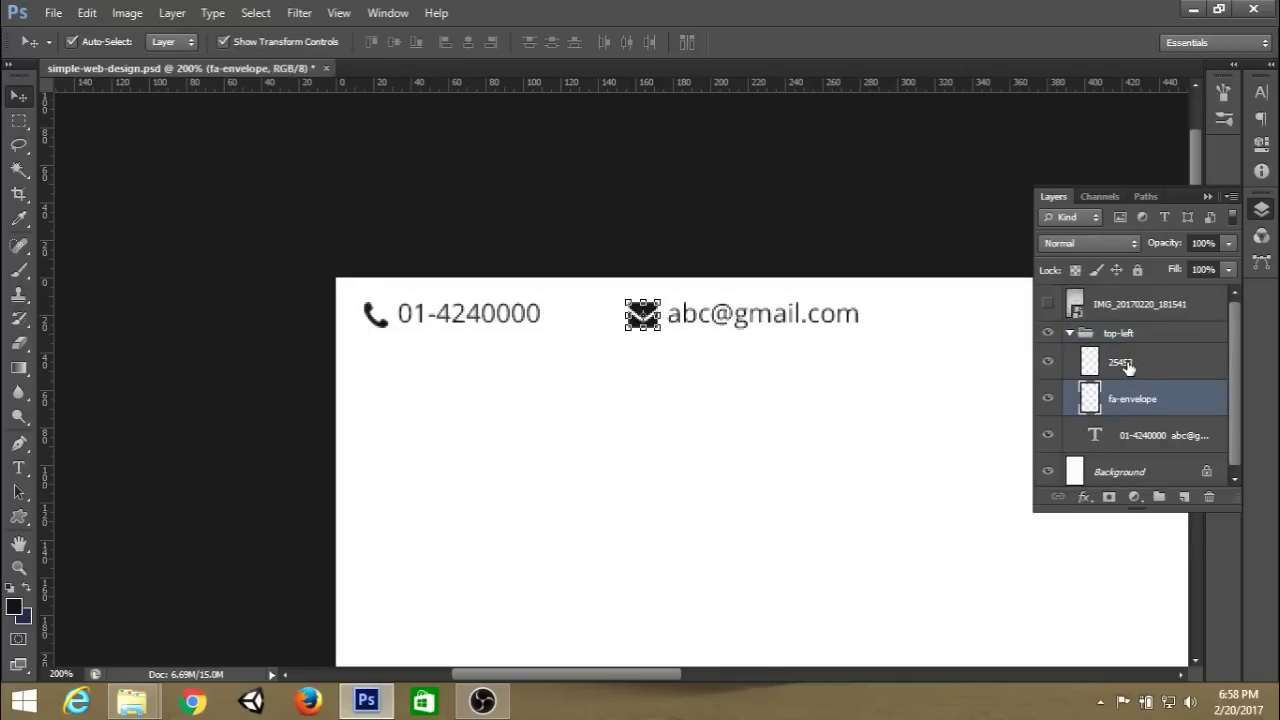
{"action": "left_click", "coordinate": [1125, 363], "text": "ctrl"}
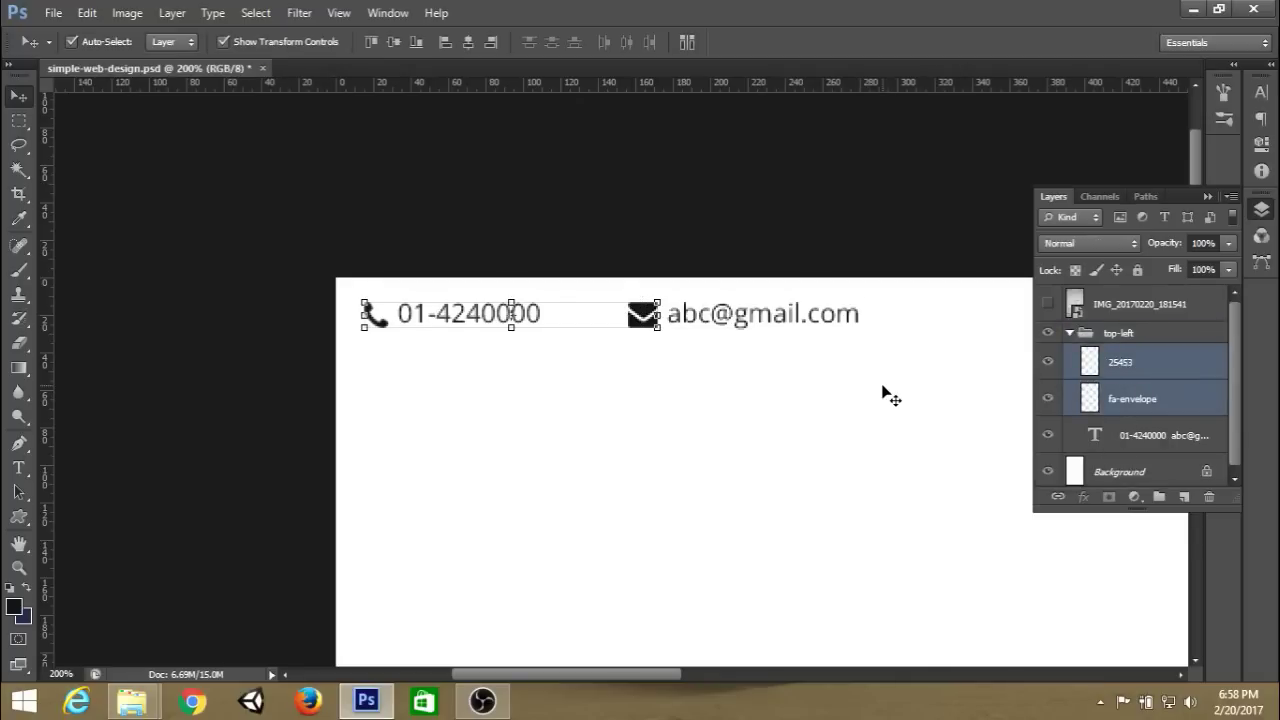
{"action": "key", "text": "ctrl+semicolon"}
{"action": "key", "text": "ctrl+t"}
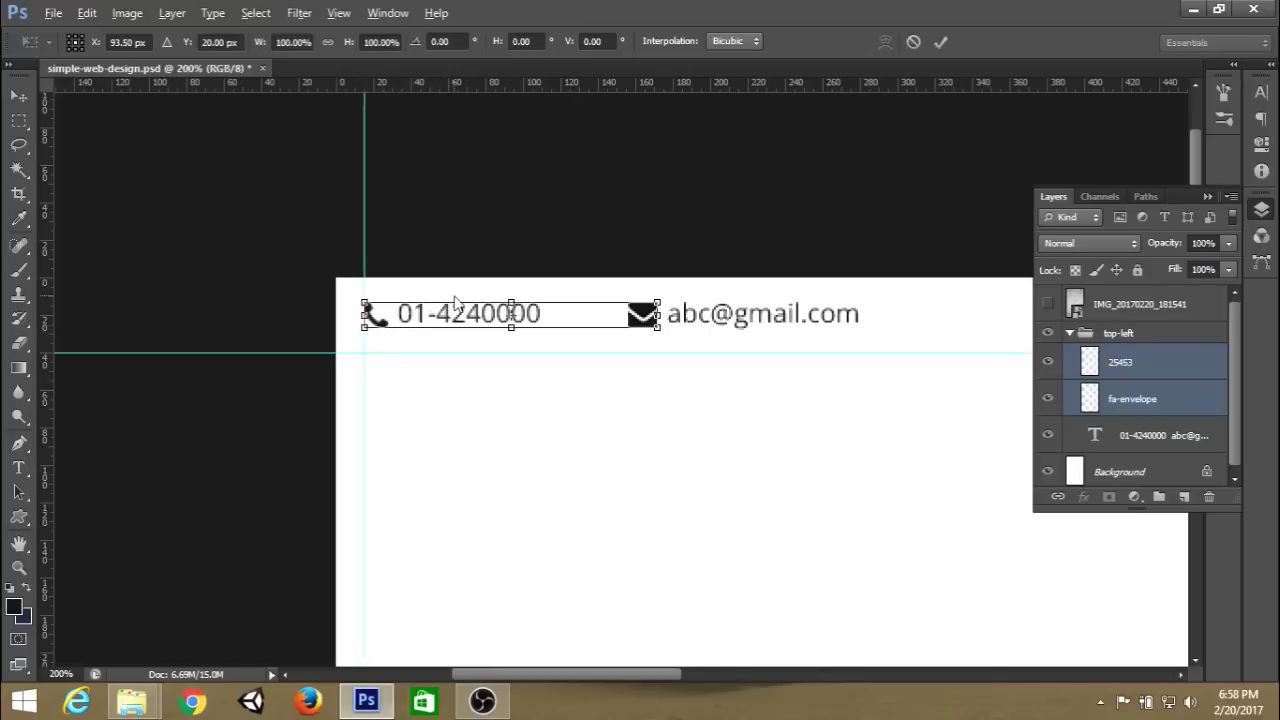
{"action": "left_click_drag", "start_coordinate": [364, 327], "coordinate": [370, 326]}
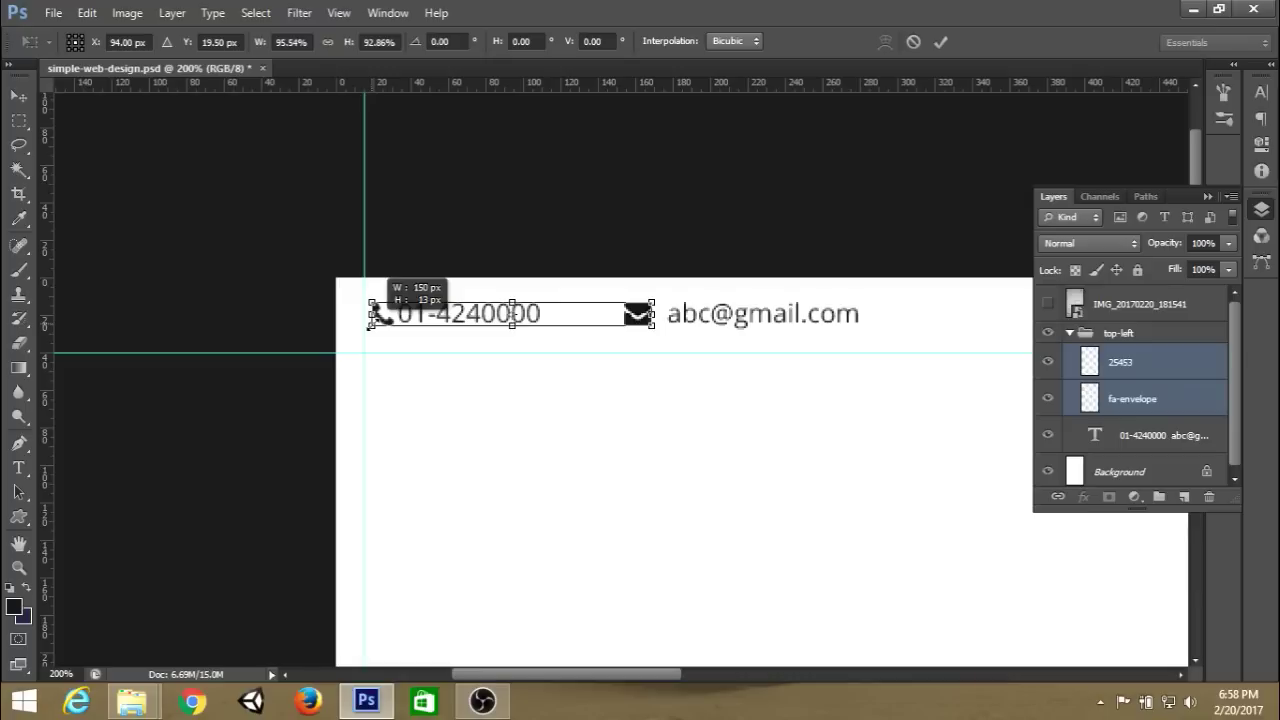
{"action": "left_click", "coordinate": [940, 42]}
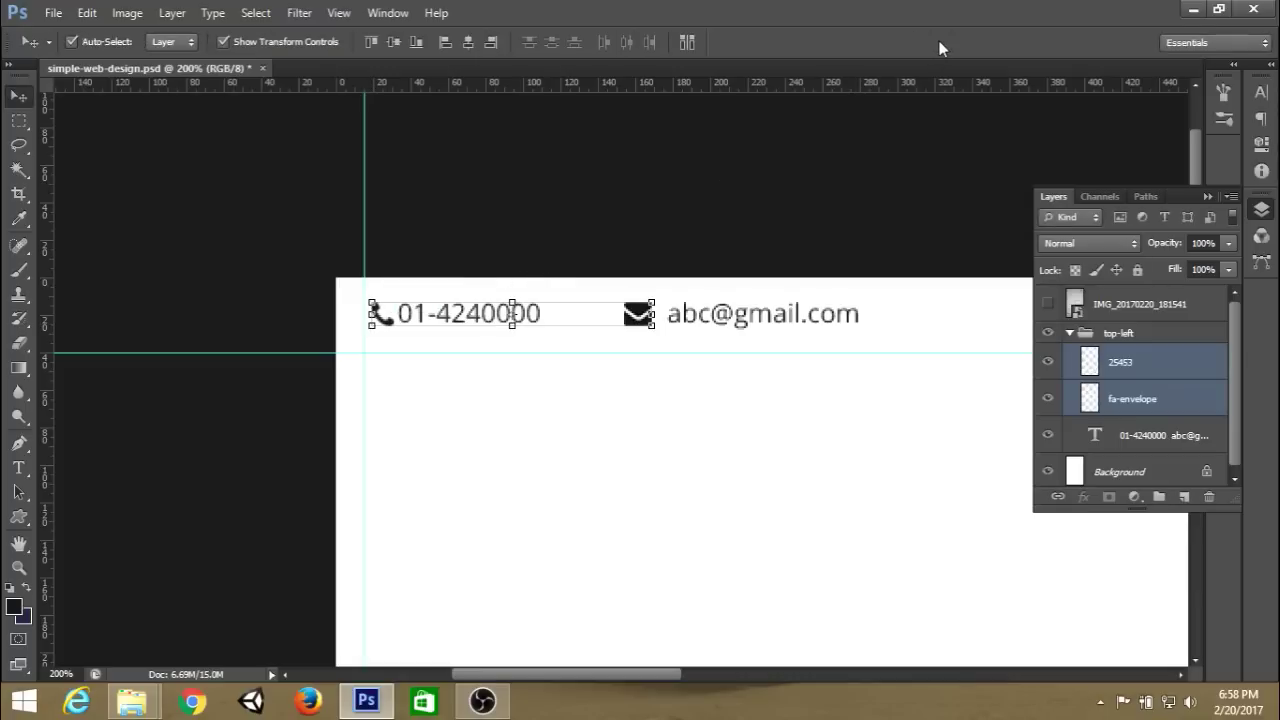
Shift the 25453 phone icon 4 px left toward the phone number.
{"action": "left_click", "coordinate": [1158, 377]}
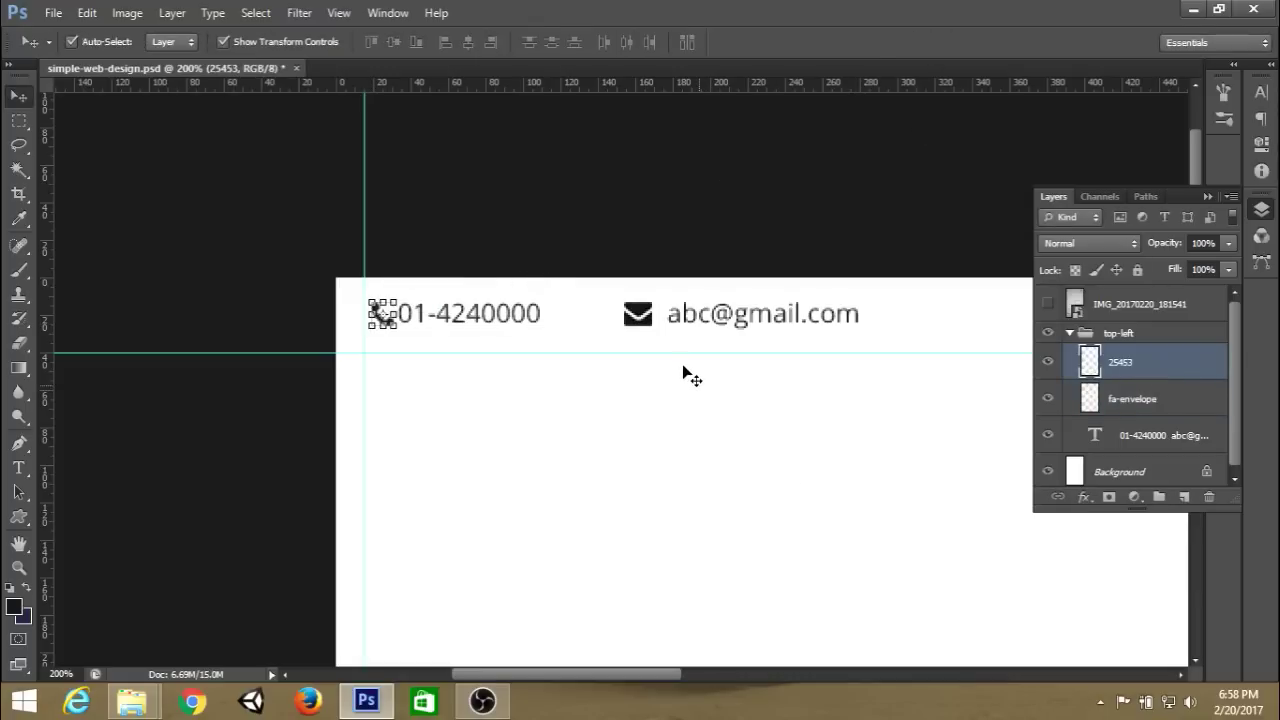
{"action": "key", "text": "ctrl+t"}
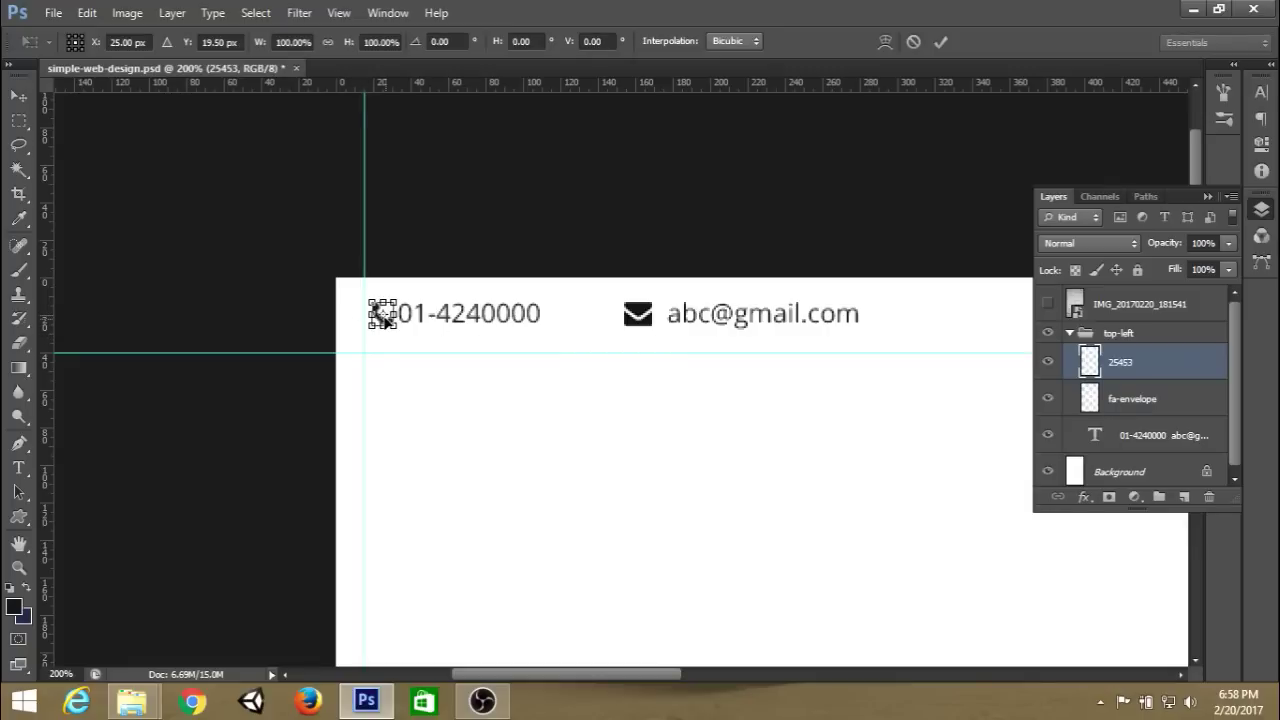
{"action": "left_click_drag", "start_coordinate": [386, 322], "coordinate": [380, 325]}
{"action": "left_click", "coordinate": [940, 45]}
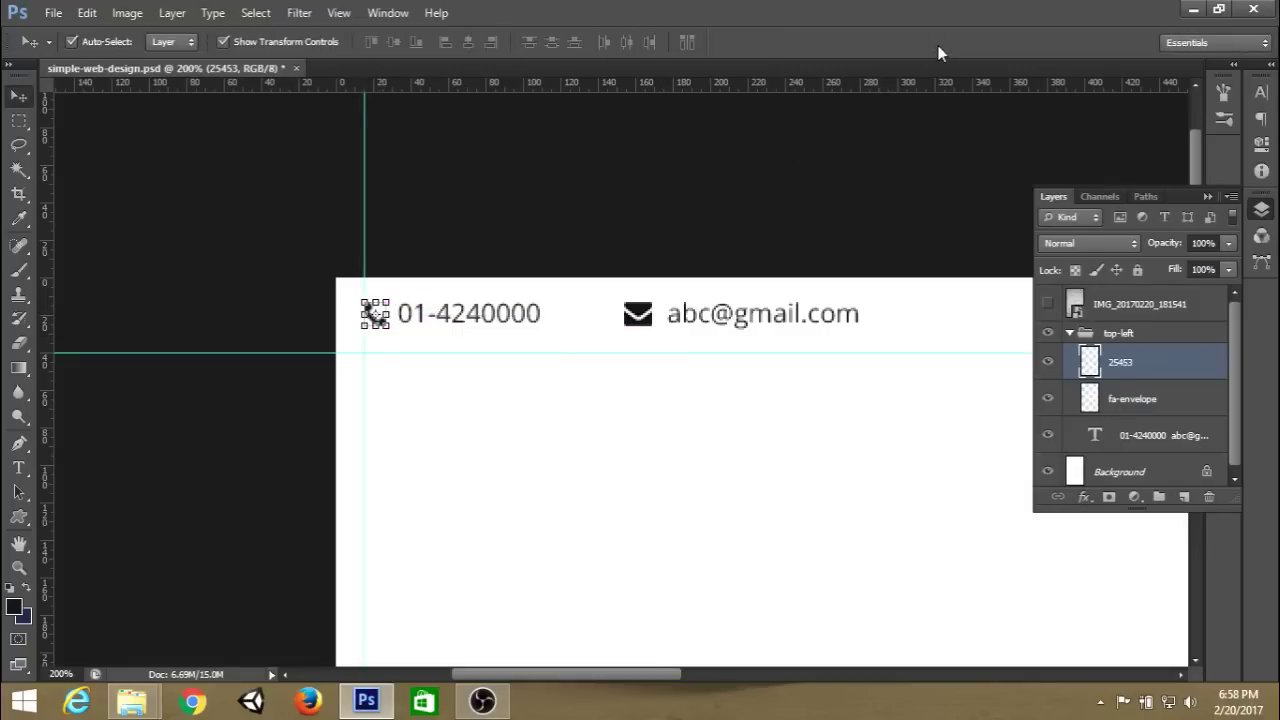
{"action": "left_click", "coordinate": [1132, 408]}
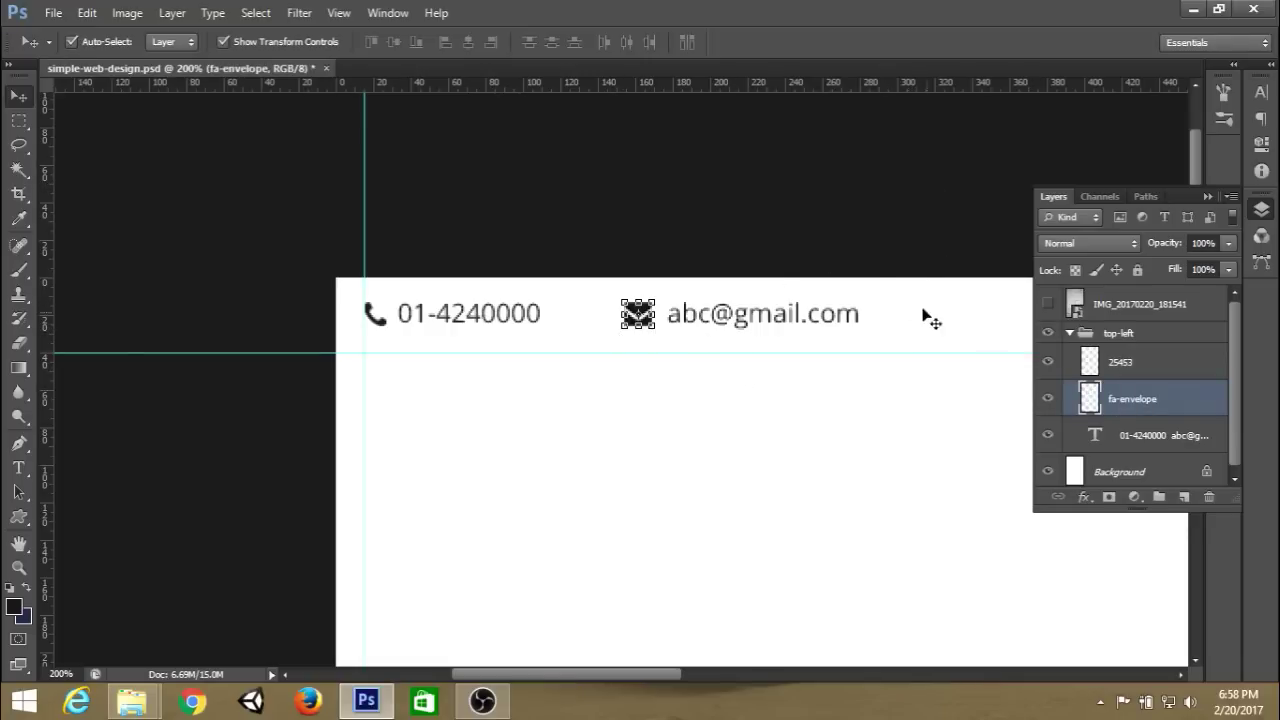
{"action": "left_click", "coordinate": [1143, 370]}
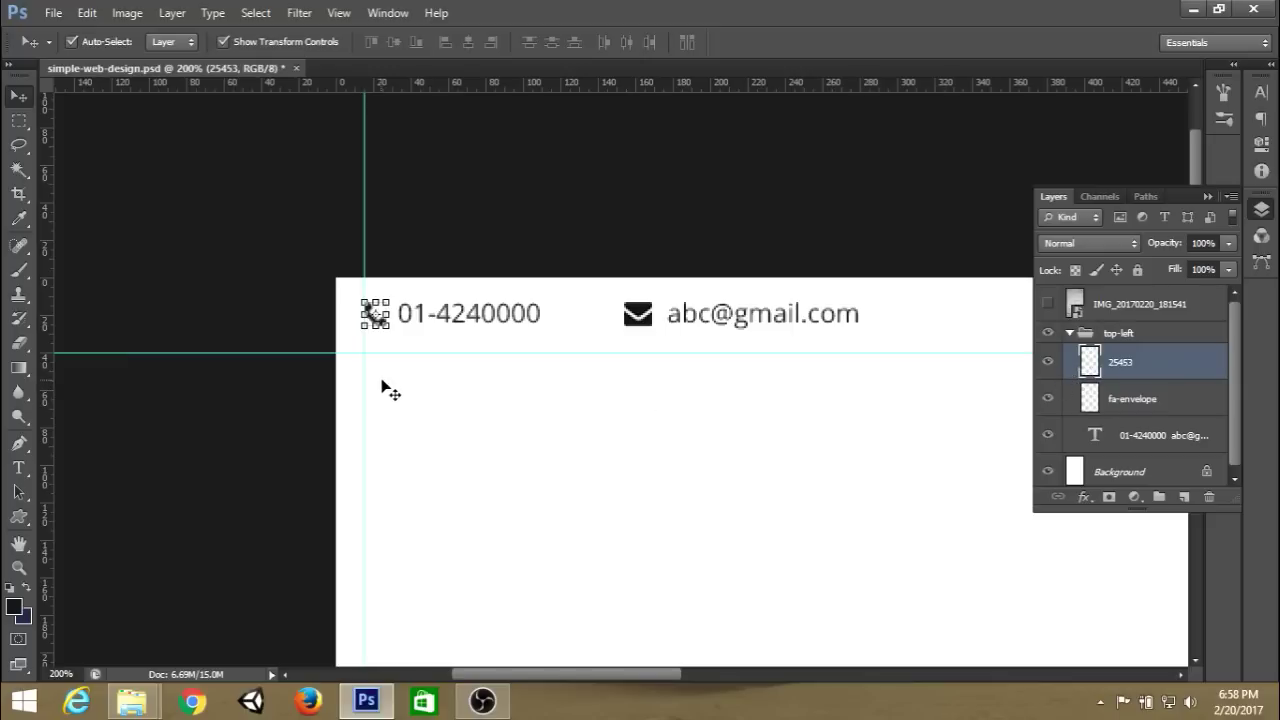
{"action": "key", "text": "ctrl+t"}
{"action": "left_click_drag", "start_coordinate": [383, 320], "coordinate": [383, 320]}
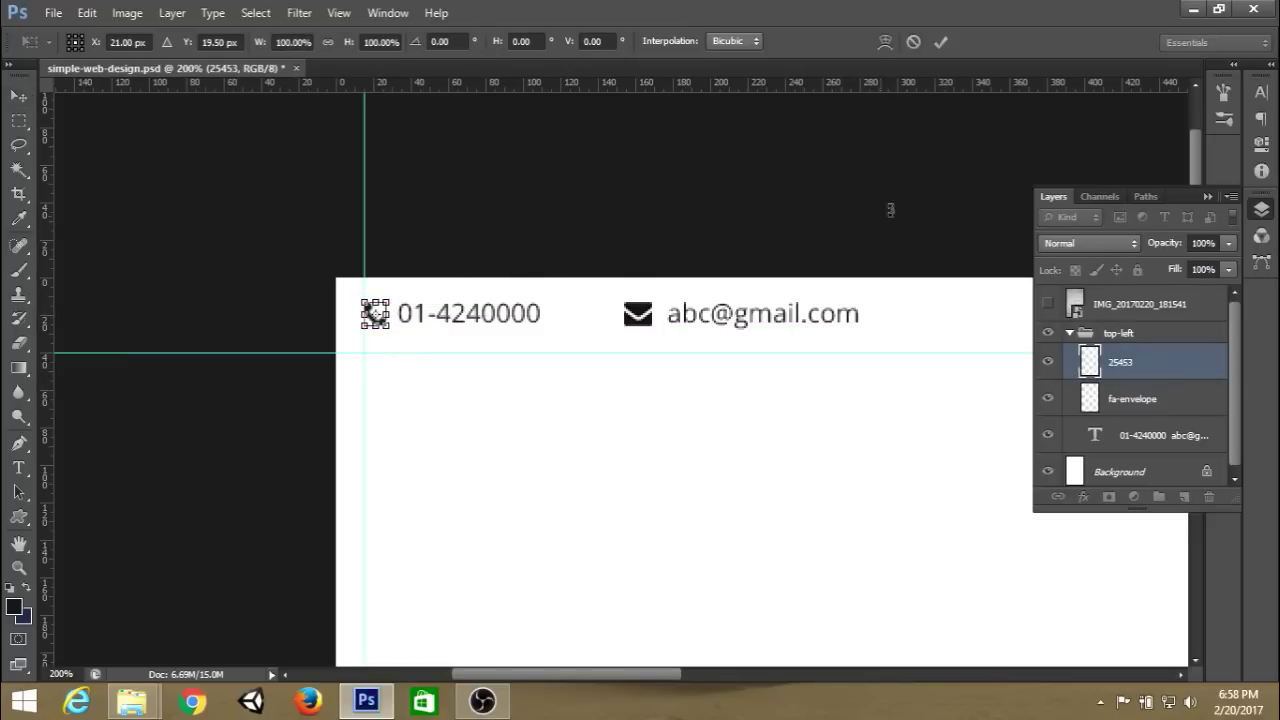
{"action": "left_click", "coordinate": [940, 42]}
Nudge the envelope icon 2 px right, nearer the e-mail address.
{"action": "left_click", "coordinate": [640, 318]}
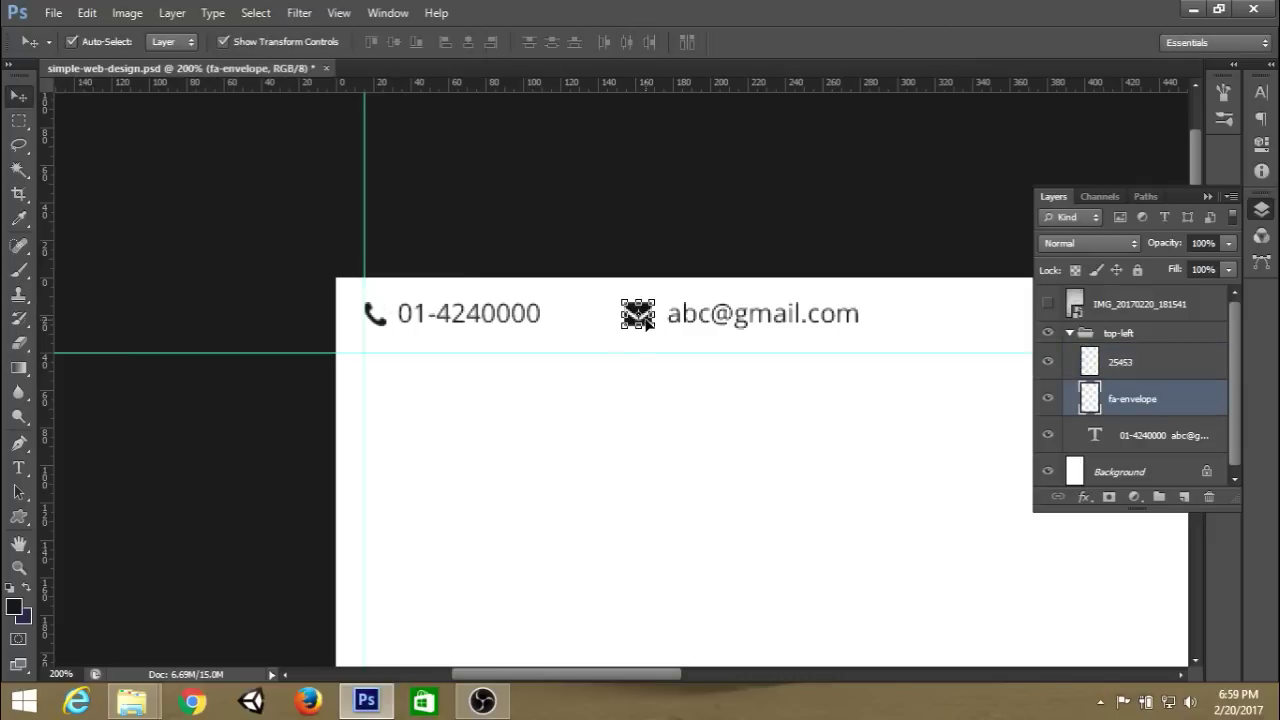
{"action": "left_click_drag", "start_coordinate": [648, 319], "coordinate": [645, 322]}
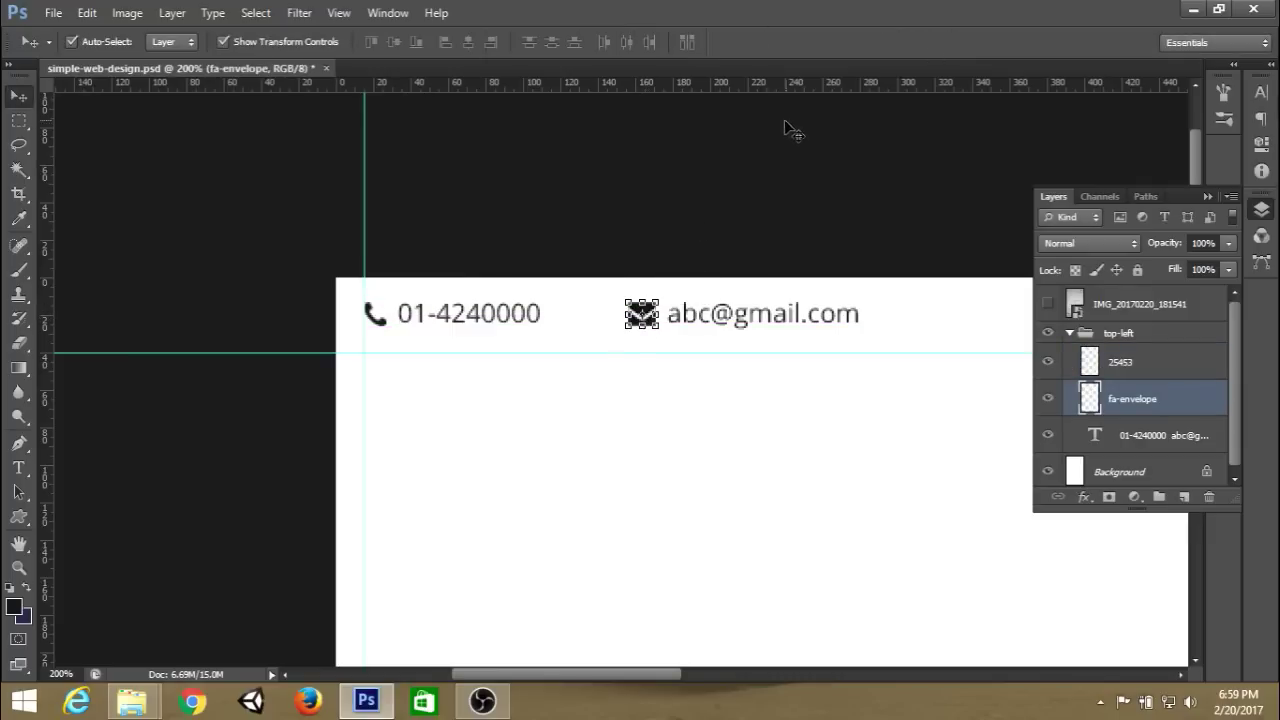
{"action": "left_click", "coordinate": [1148, 366]}
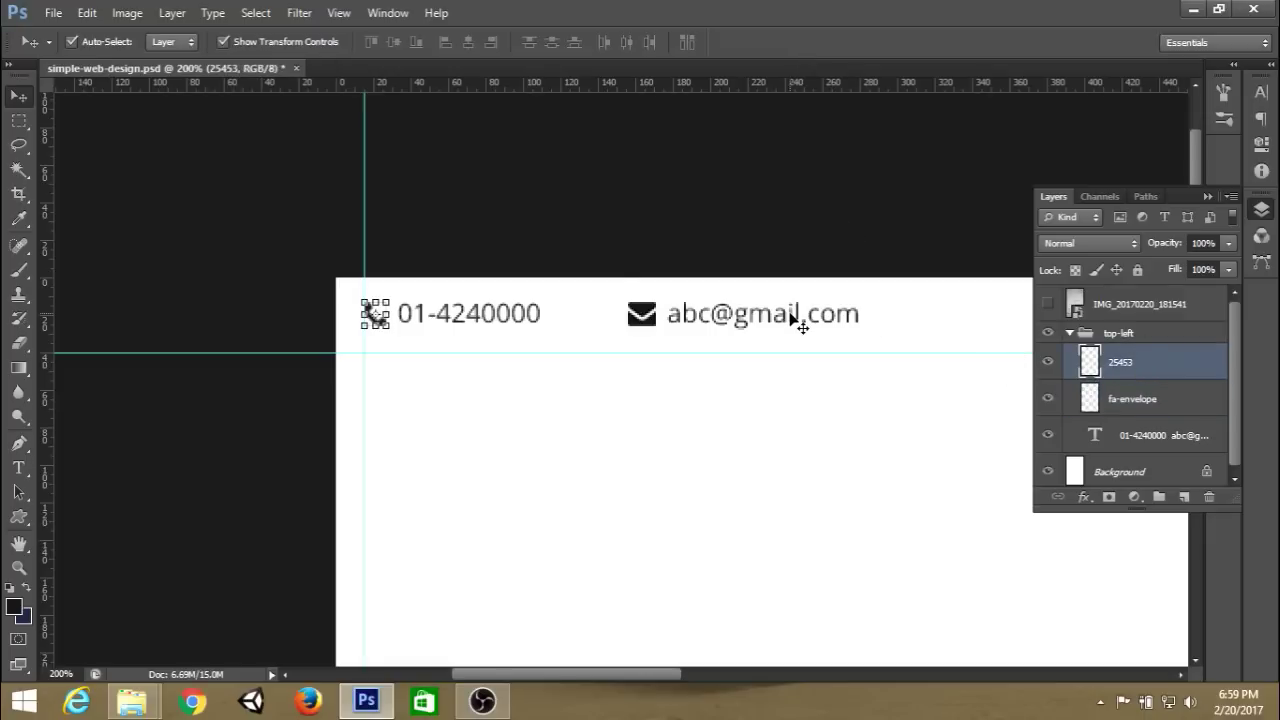
{"action": "key", "text": "ctrl+minus"}
{"action": "left_click_drag", "start_coordinate": [837, 449], "coordinate": [563, 372]}
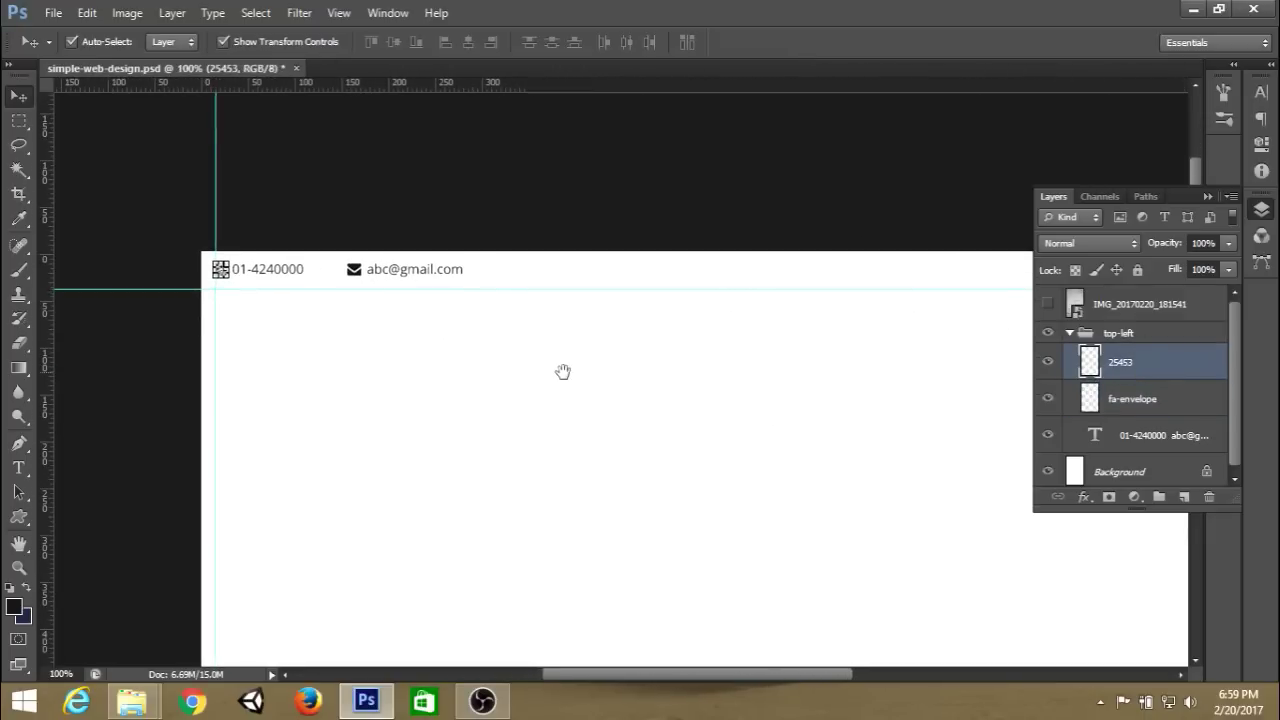
Collapse the top-left group, switch to Rectangular Marquee and save the mockup with Ctrl+S.
{"action": "left_click", "coordinate": [1110, 338]}
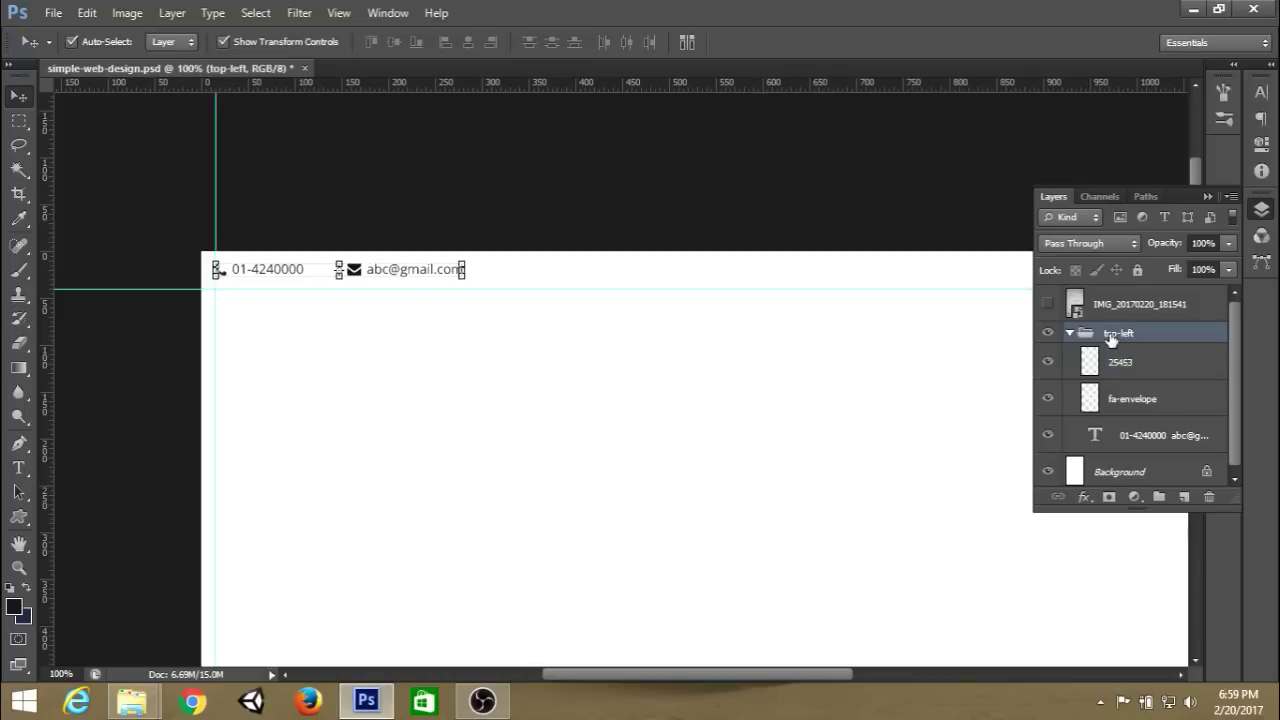
{"action": "left_click", "coordinate": [1069, 333]}
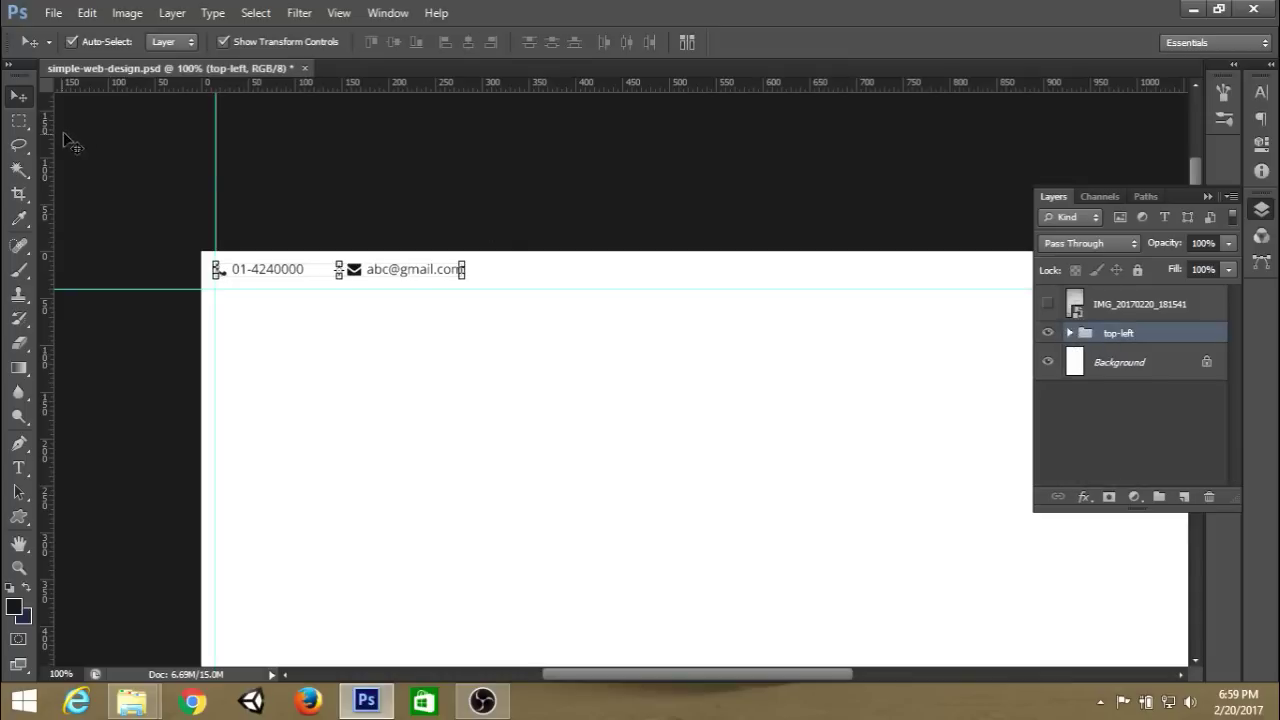
{"action": "left_click", "coordinate": [19, 121]}
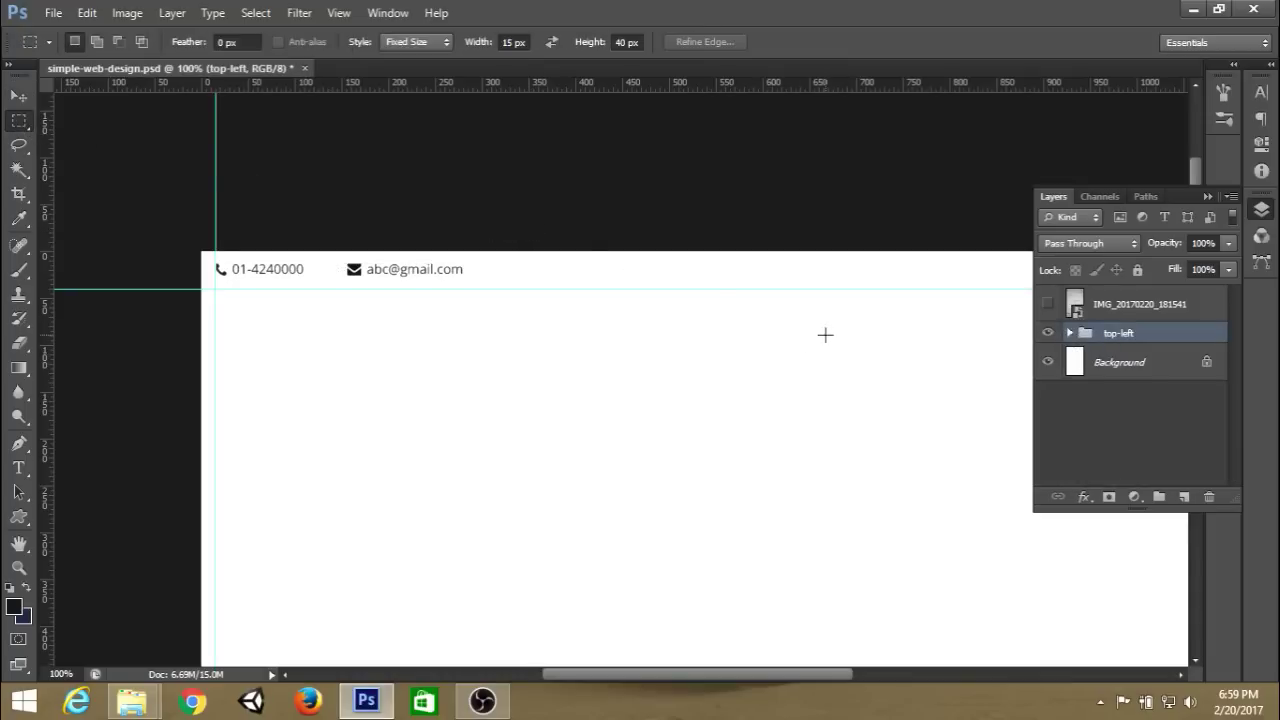
{"action": "key", "text": "space"}
{"action": "left_click_drag", "start_coordinate": [831, 346], "coordinate": [715, 314]}
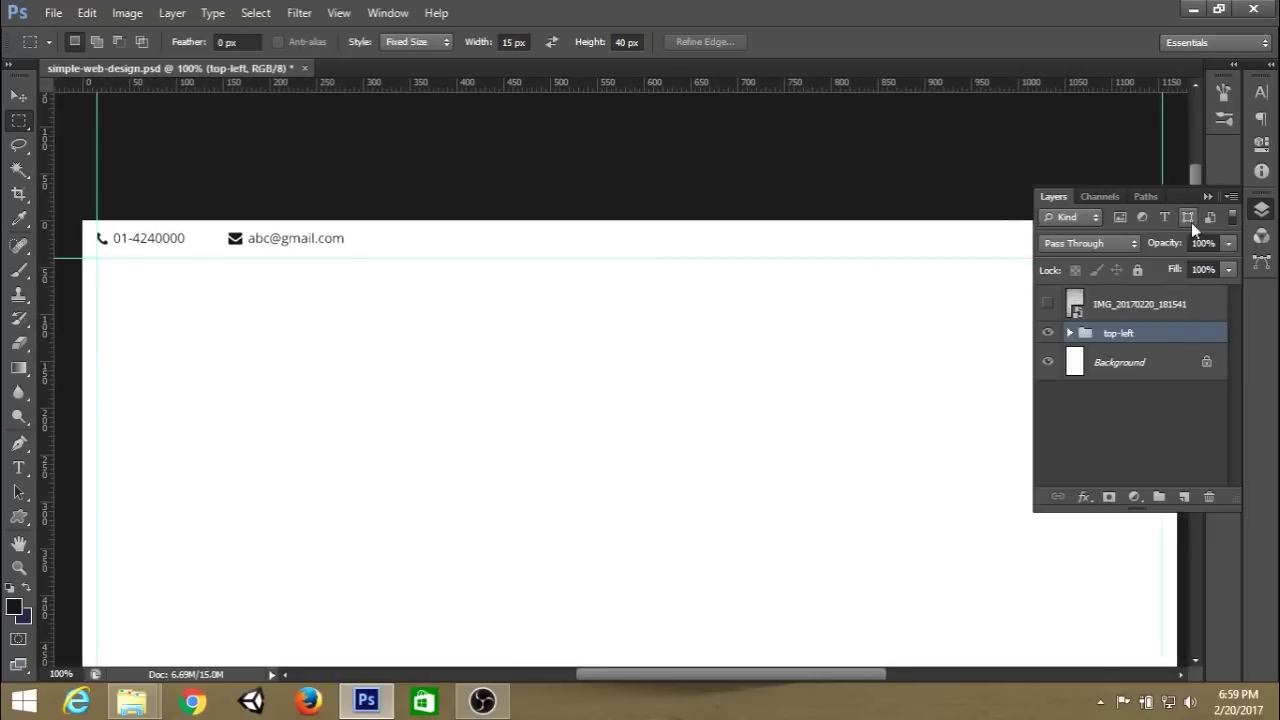
{"action": "key", "text": "ctrl+s"}
Duplicate the top-left group and rename the copy top-right.
{"action": "key", "text": "ctrl+j"}
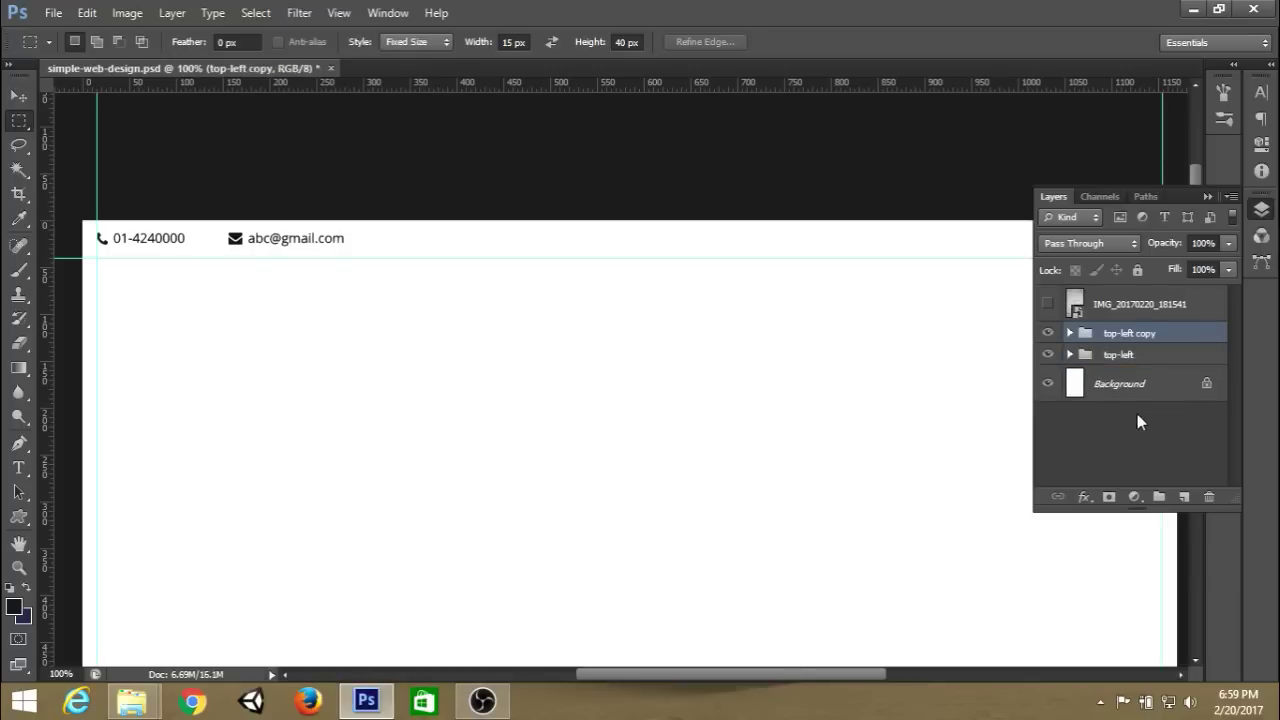
{"action": "double_click", "coordinate": [1133, 333]}
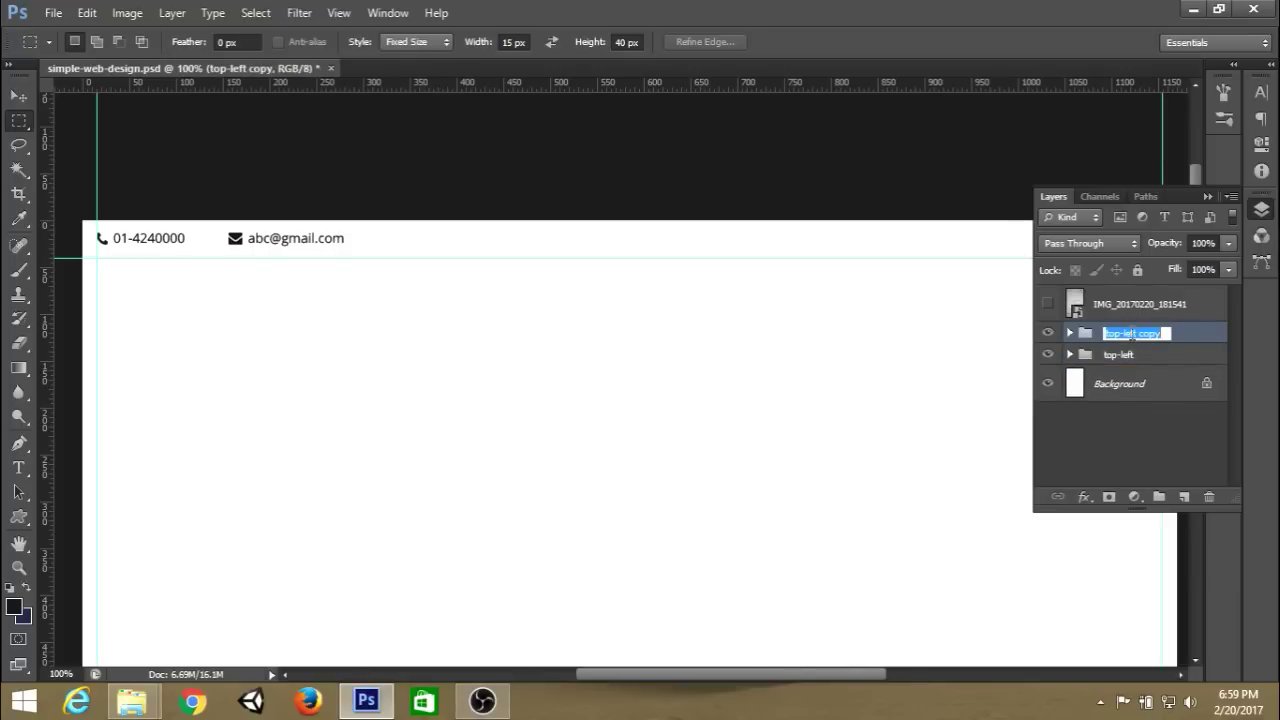
{"action": "type", "text": "top-right"}
{"action": "key", "text": "Return"}
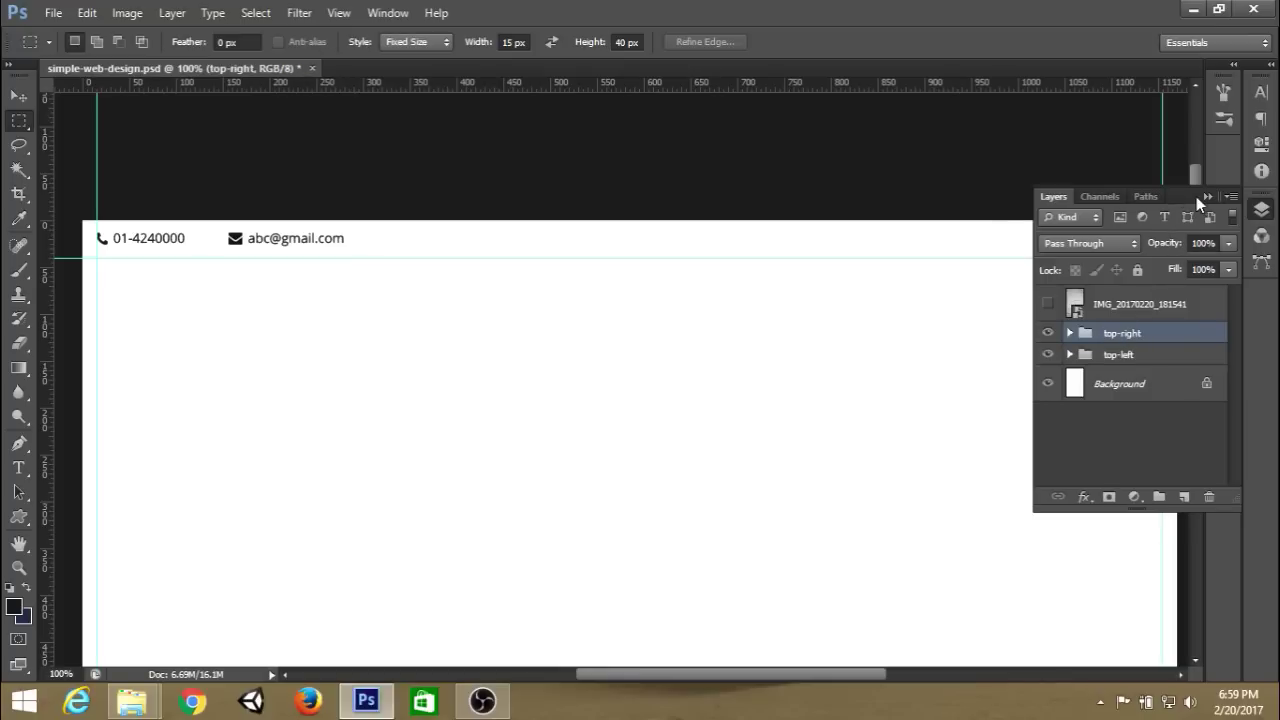
Free-transform the top-right group and drag it to the page's right edge.
{"action": "left_click", "coordinate": [1205, 197]}
{"action": "key", "text": "ctrl+t"}
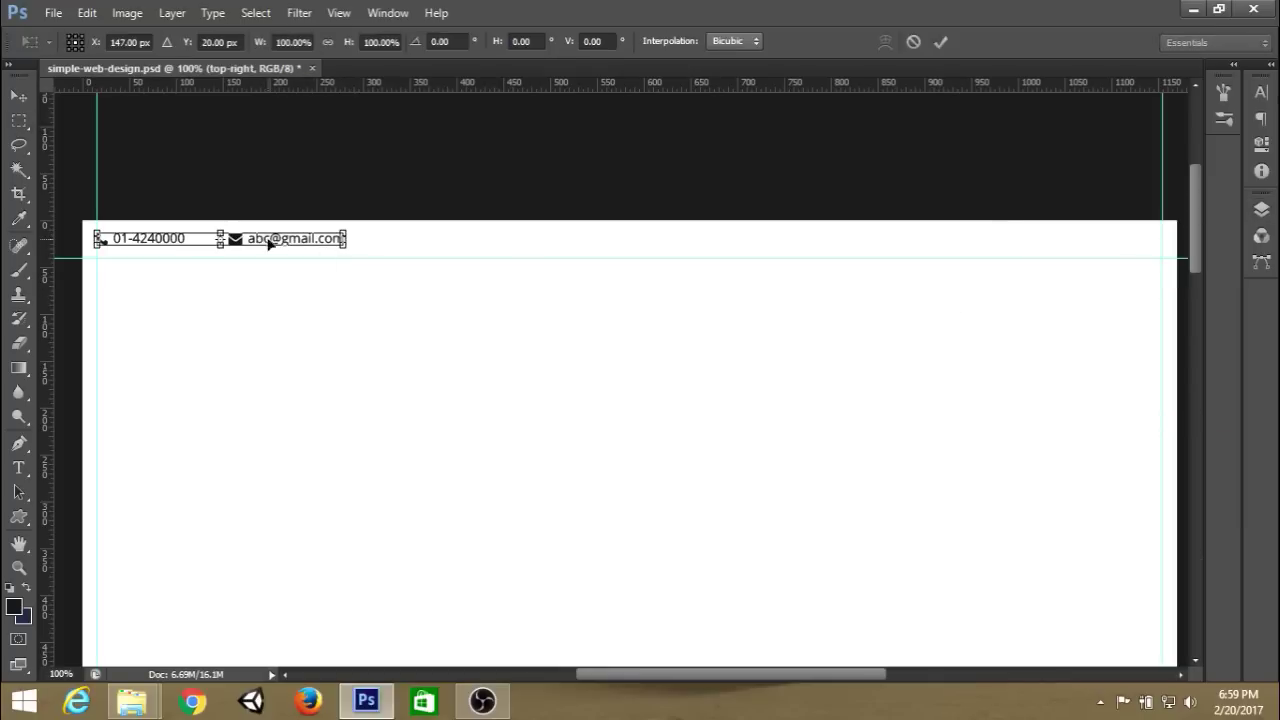
{"action": "left_click_drag", "start_coordinate": [294, 240], "coordinate": [1113, 269]}
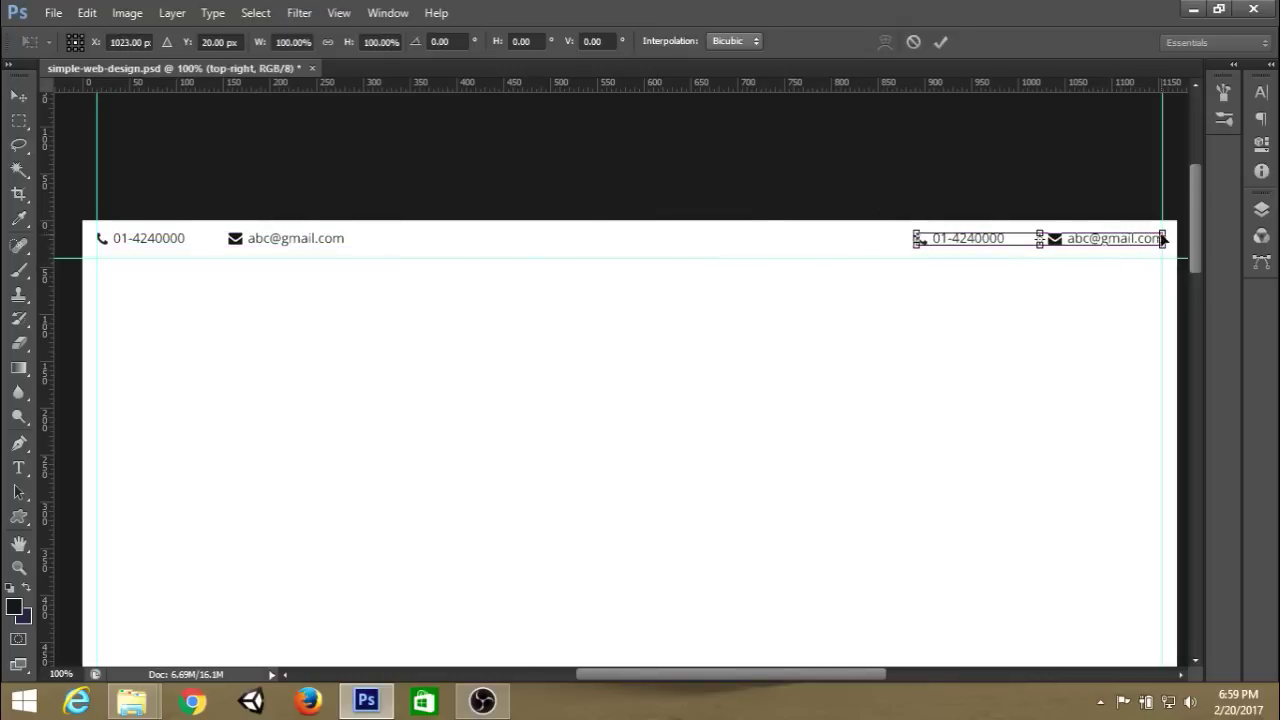
Commit the top-right group's move and zoom to 200% on the header's right end.
{"action": "left_click", "coordinate": [940, 43]}
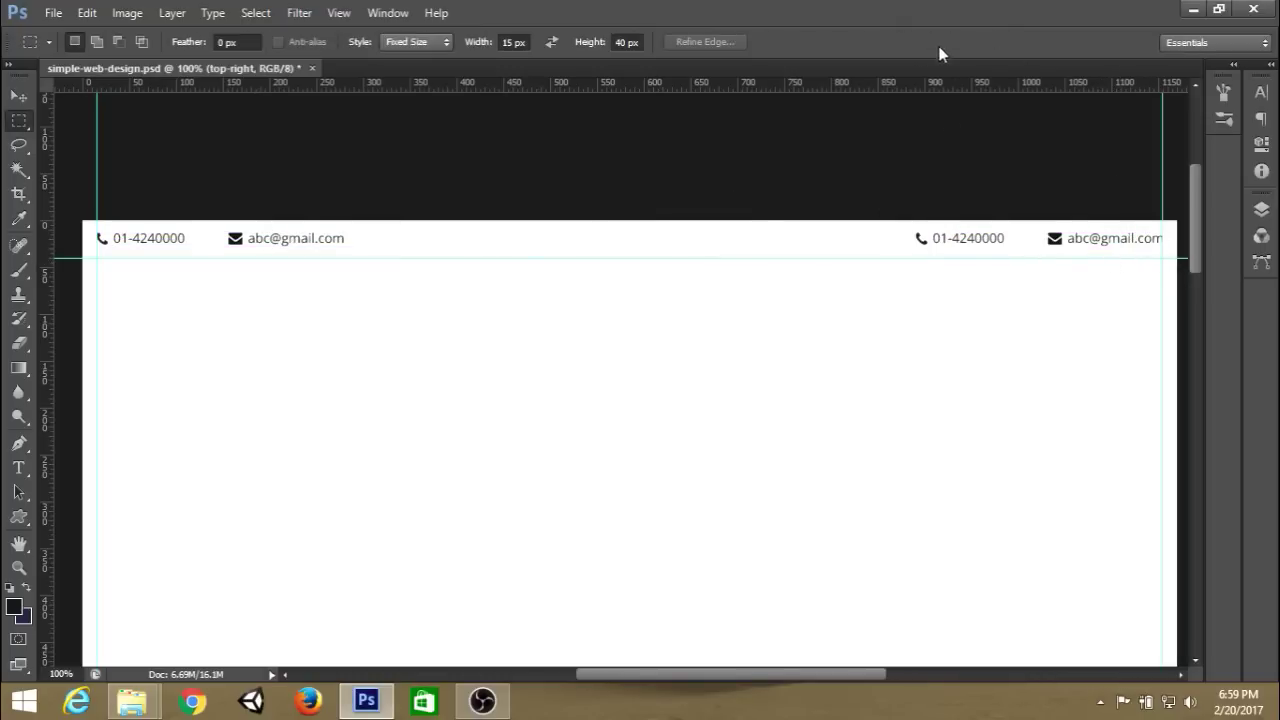
{"action": "key", "text": "ctrl+plus"}
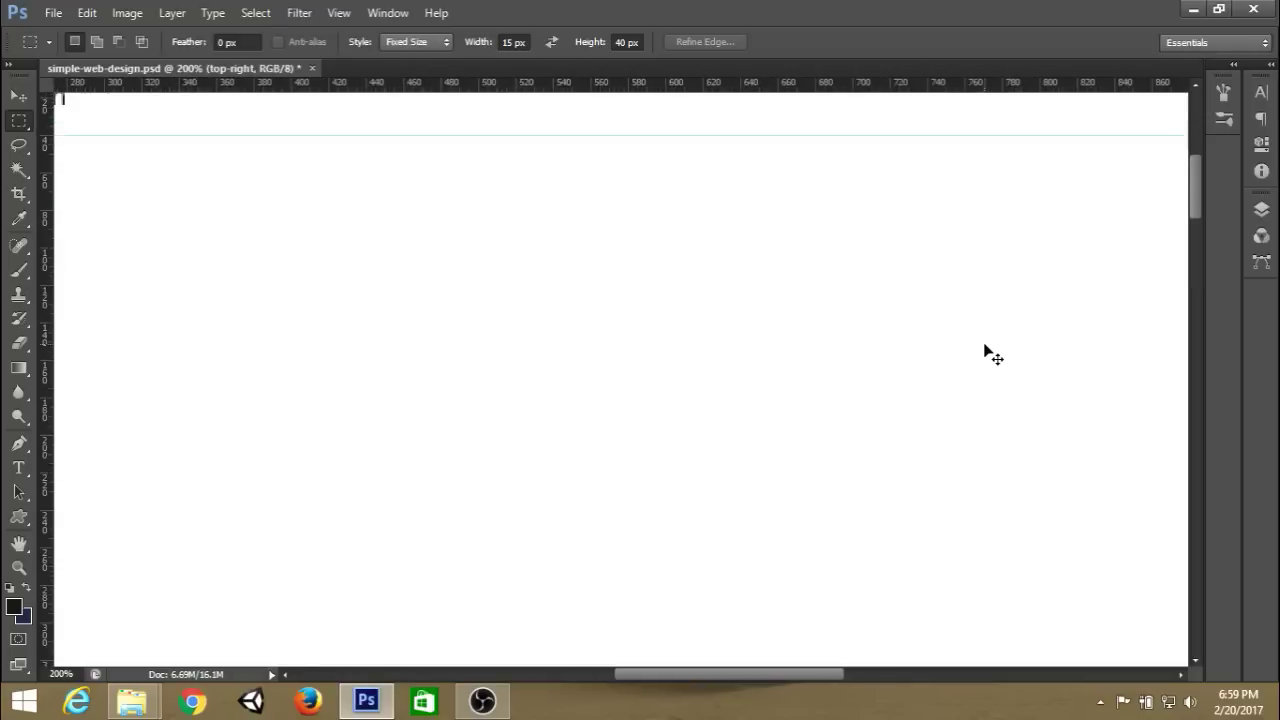
{"action": "left_click_drag", "start_coordinate": [948, 303], "coordinate": [734, 297]}
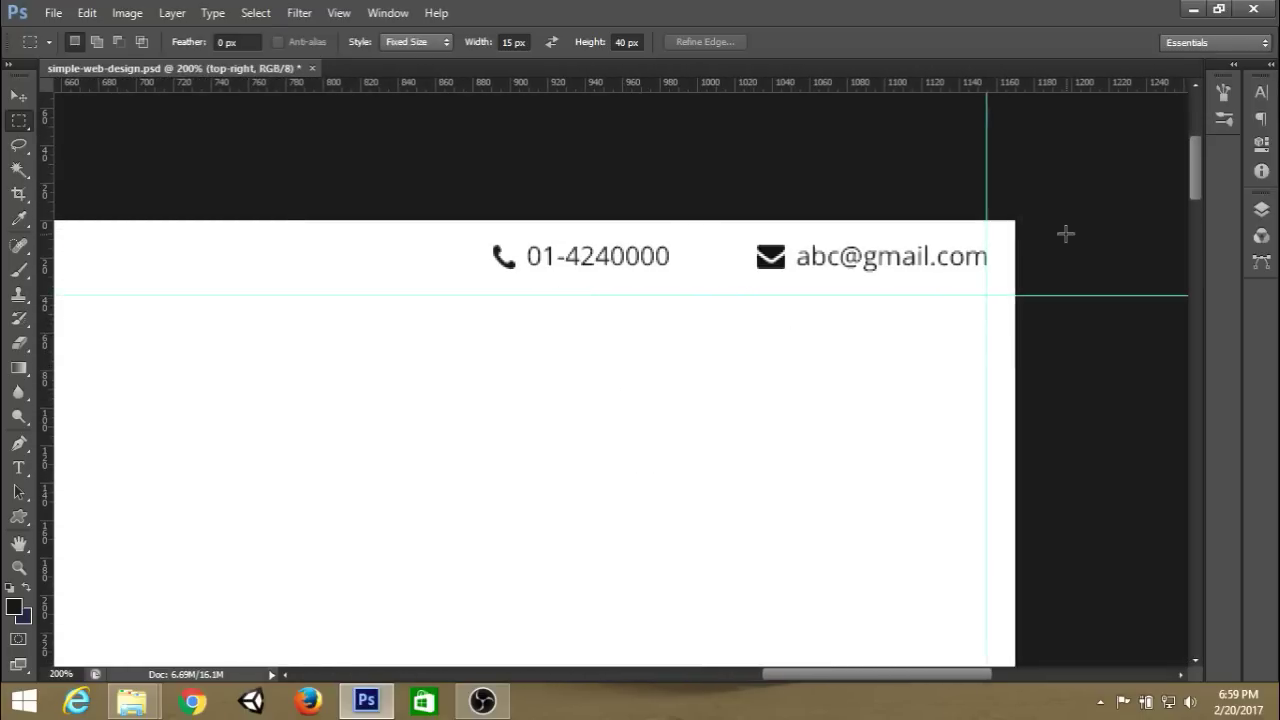
Delete the 25453 and fa-envelope icon layers from the top-right group.
{"action": "left_click", "coordinate": [1261, 209]}
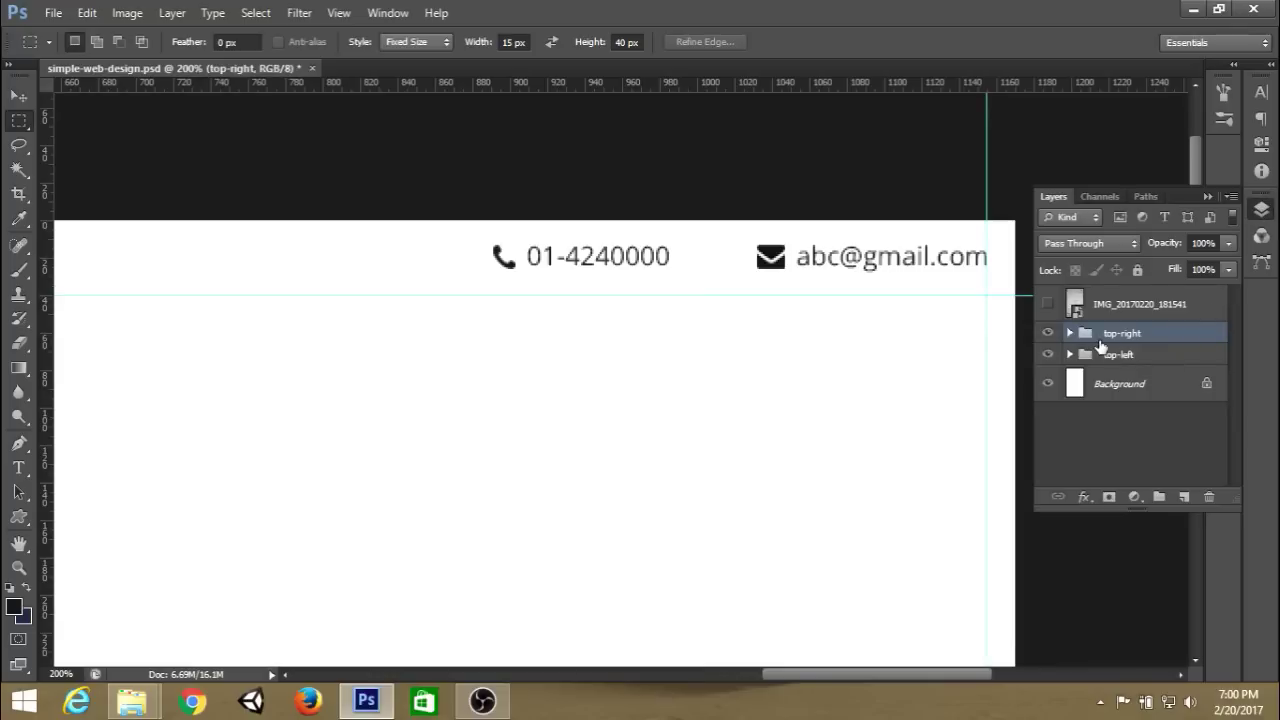
{"action": "left_click", "coordinate": [1068, 333]}
{"action": "scroll", "coordinate": [1170, 408], "scroll_direction": "down", "scroll_amount": 1}
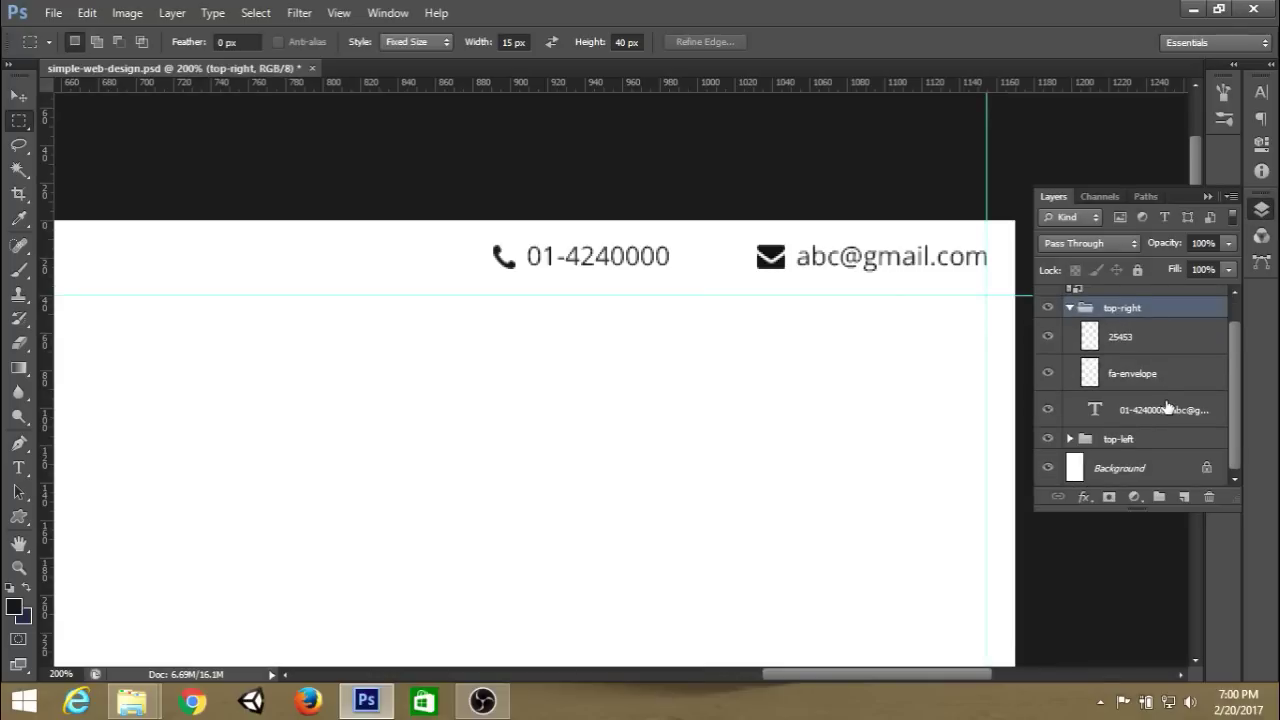
{"action": "scroll", "coordinate": [1170, 408], "scroll_direction": "up", "scroll_amount": 1}
{"action": "left_click", "coordinate": [1152, 368]}
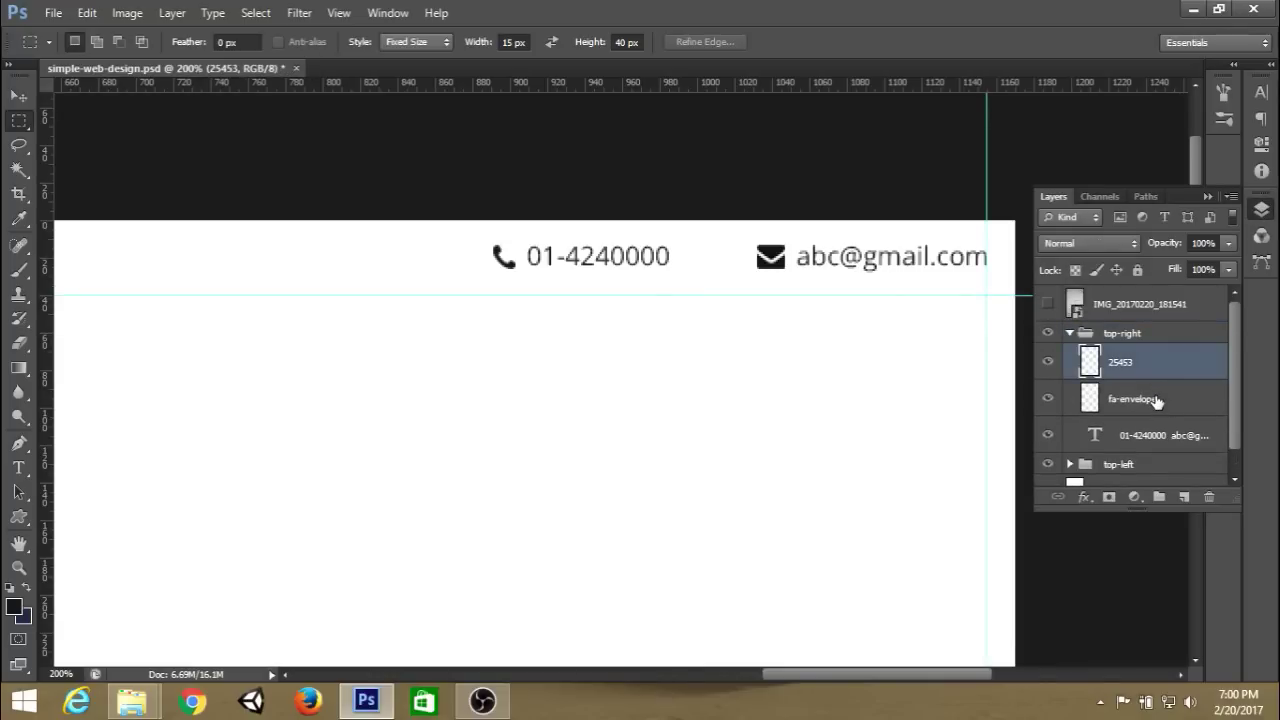
{"action": "left_click", "coordinate": [1157, 401], "text": "shift"}
{"action": "key", "text": "Delete"}
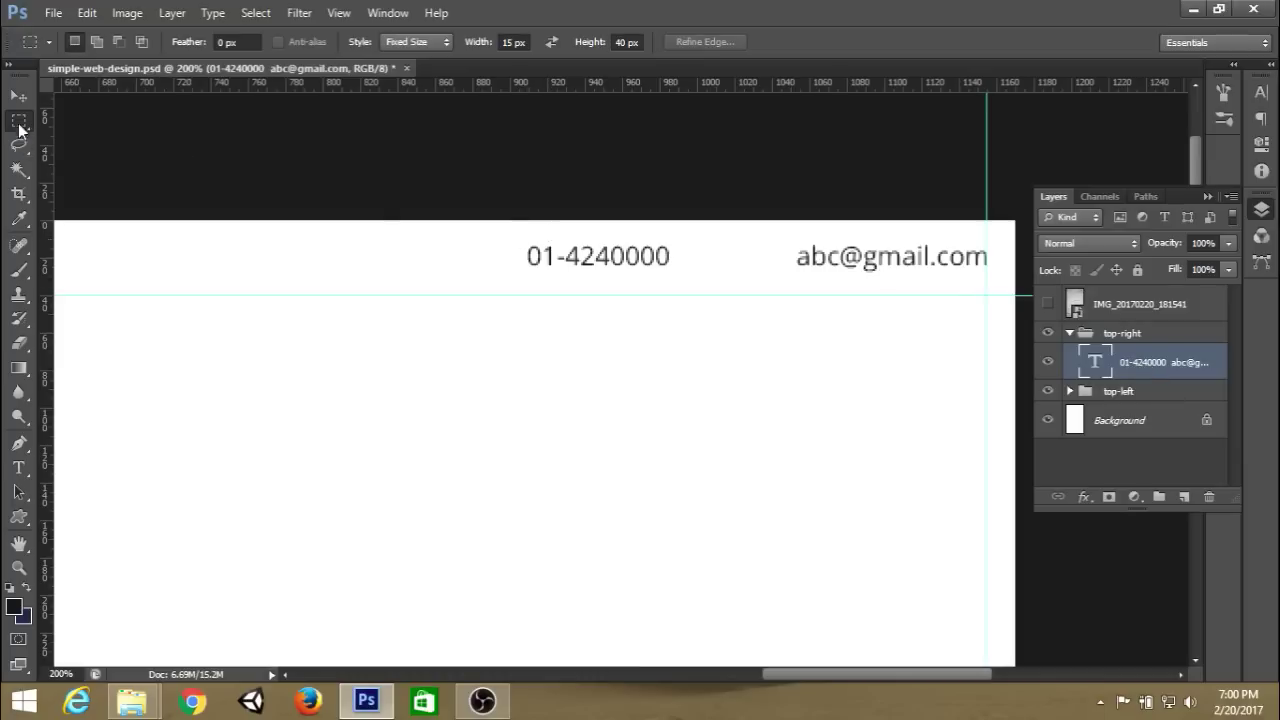
Replace the copied contact text with About Us, Login/Sign Up and Help.
{"action": "left_click", "coordinate": [18, 467]}
{"action": "left_click", "coordinate": [1048, 304]}
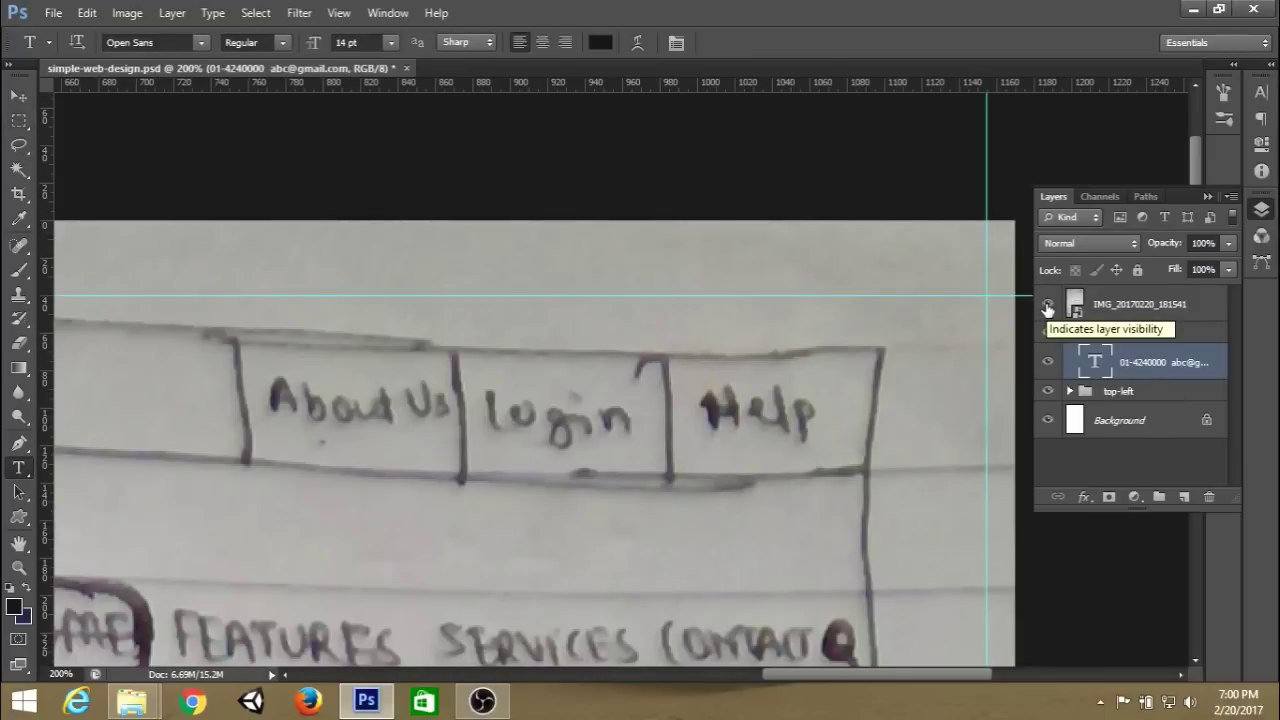
{"action": "left_click", "coordinate": [1048, 304]}
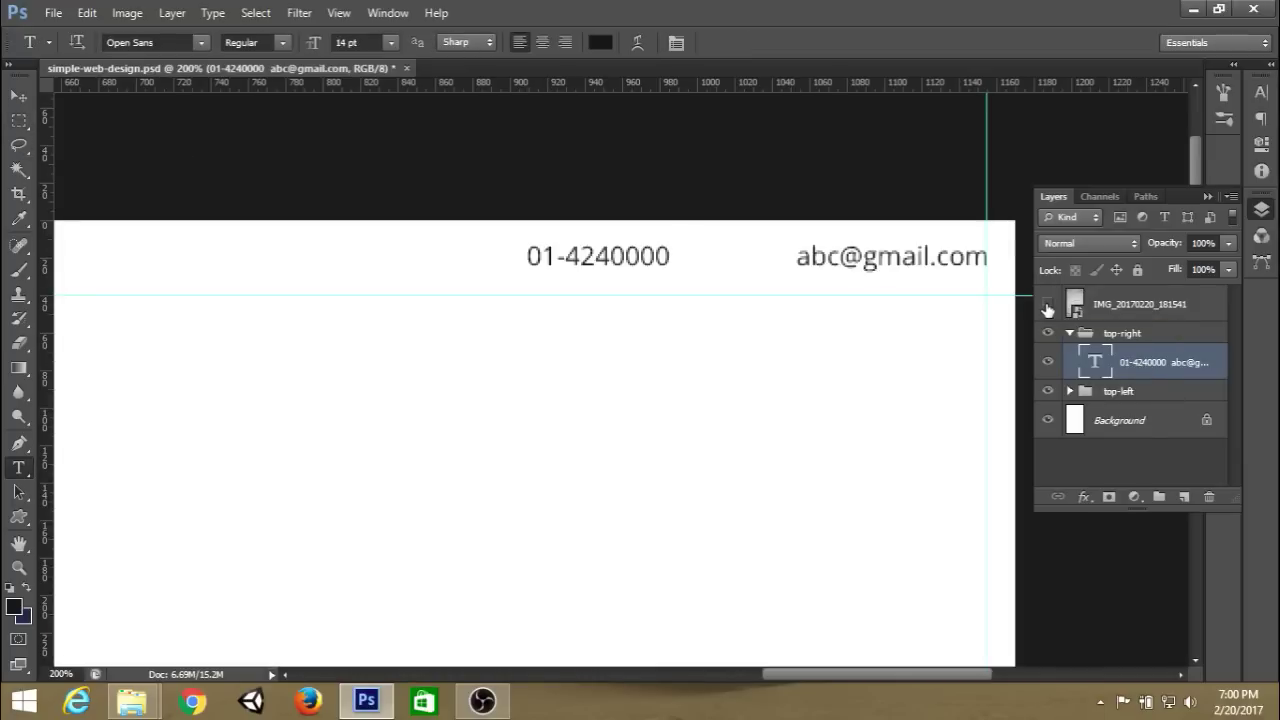
{"action": "left_click", "coordinate": [641, 255]}
{"action": "key", "text": "ctrl+a"}
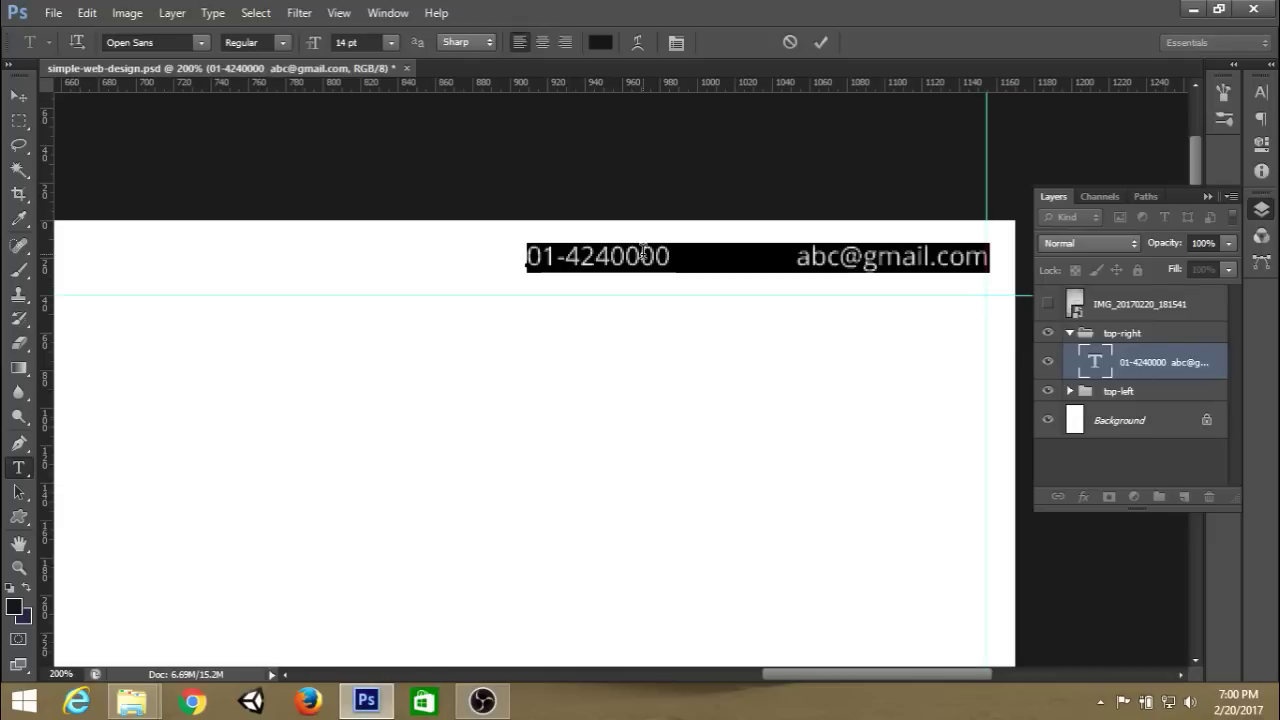
{"action": "key", "text": "Right"}
{"action": "key", "text": "Right"}
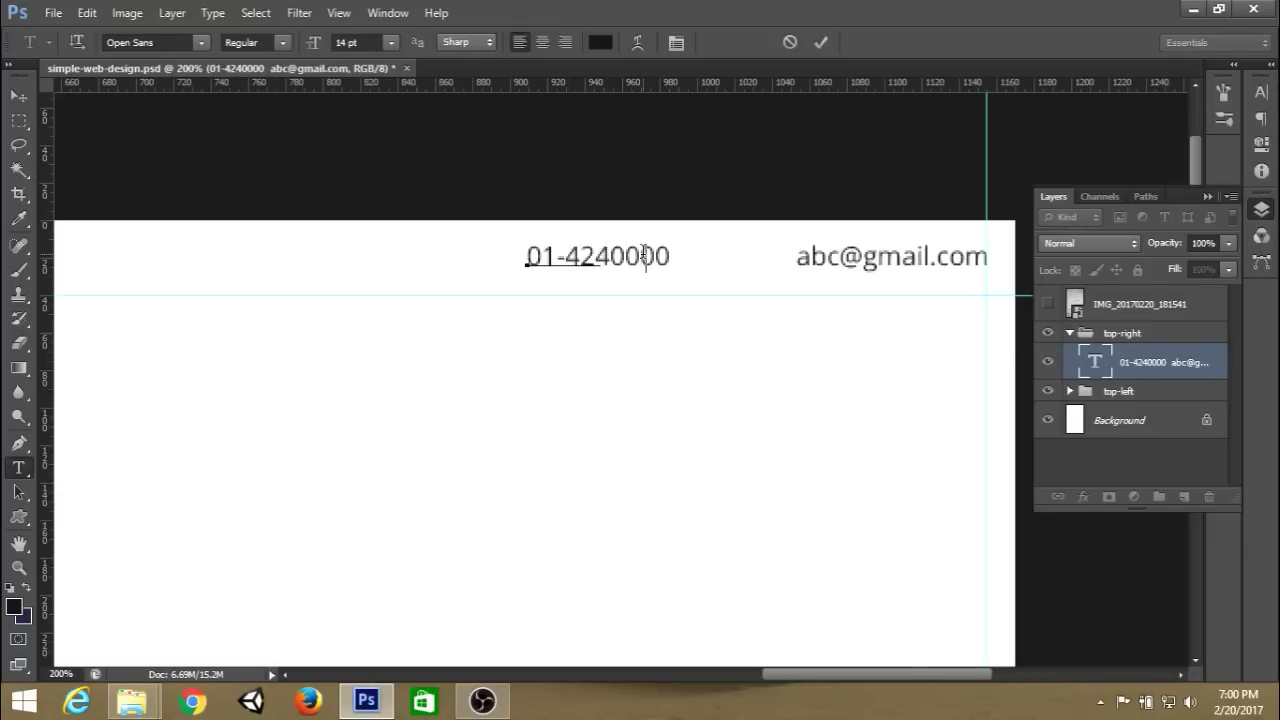
{"action": "key", "text": "ctrl+a"}
{"action": "type", "text": "About Us Lo"}
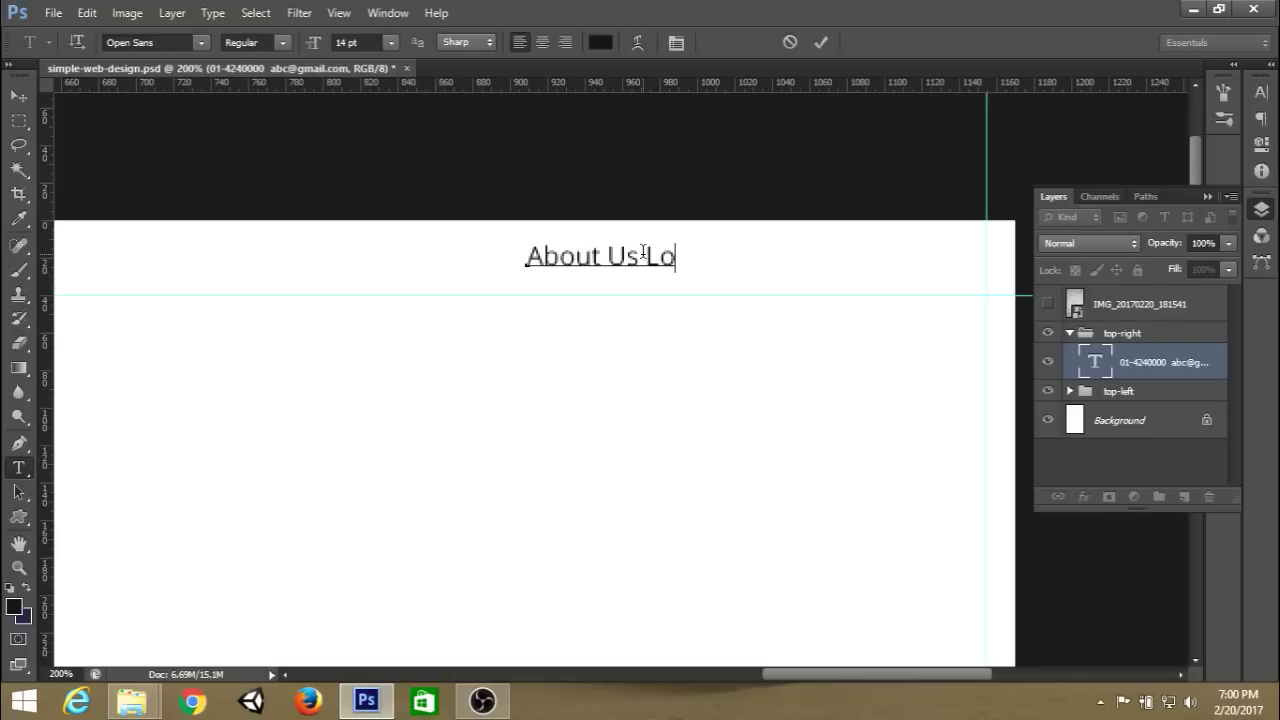
{"action": "type", "text": "gin/Si"}
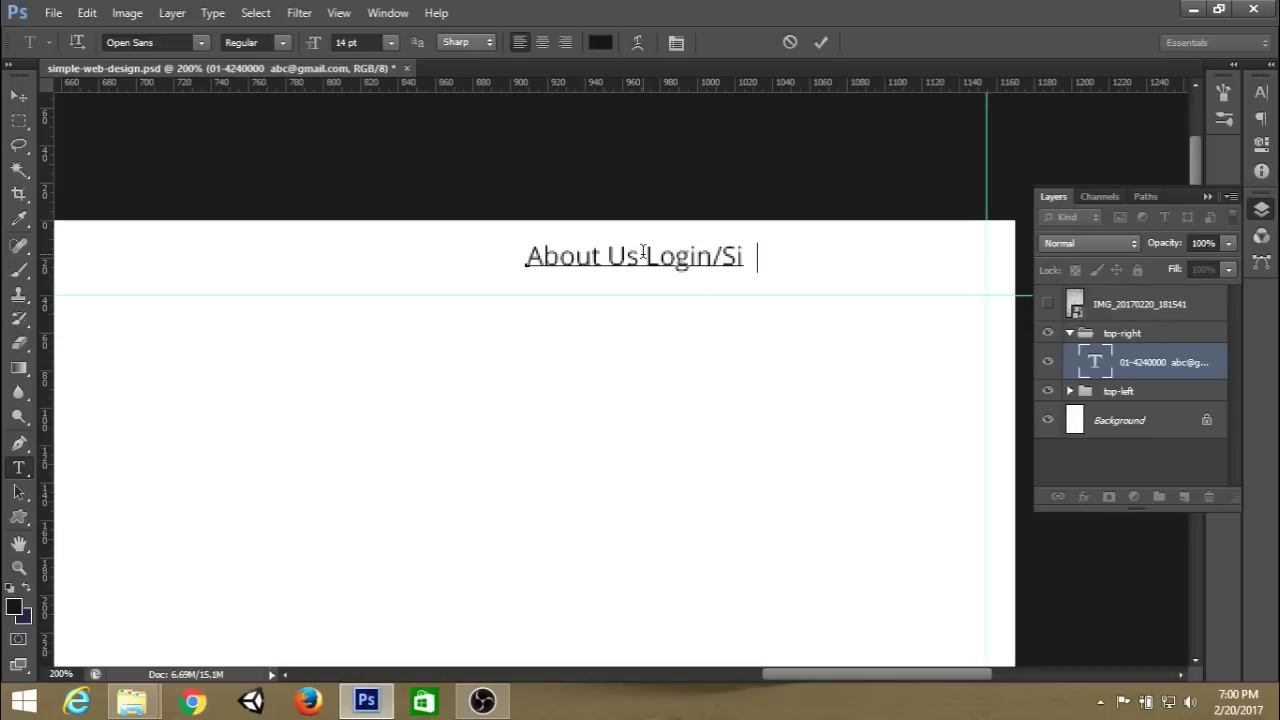
{"action": "type", "text": "gn Up"}
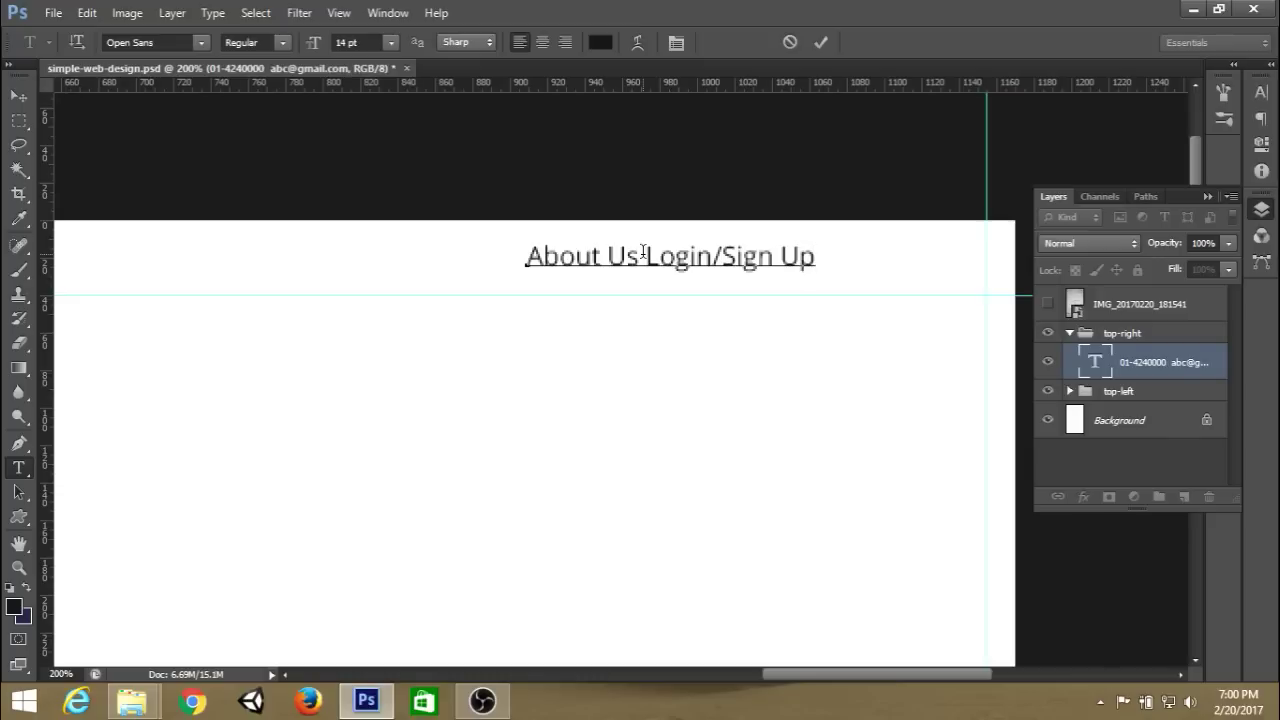
{"action": "type", "text": " H elp"}
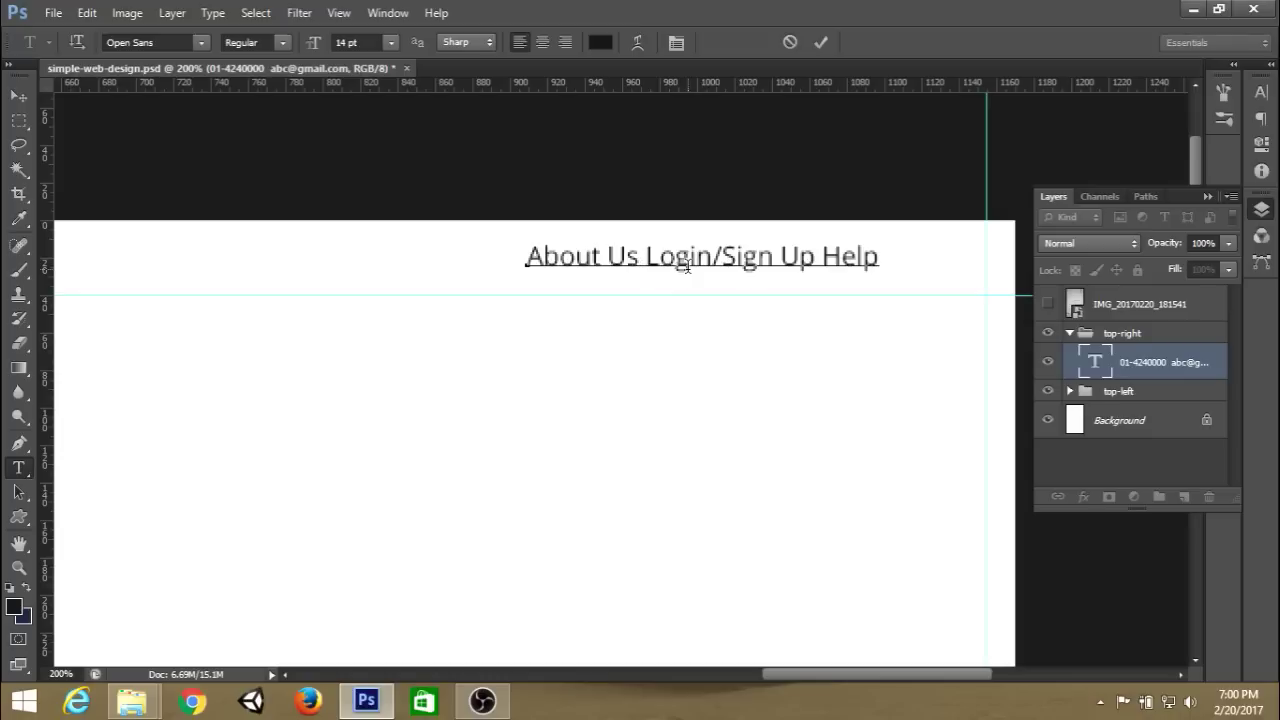
Insert tab gaps between the menu labels and commit the text.
{"action": "key", "text": "Left"}
{"action": "key", "text": "Left"}
{"action": "key", "text": "Left"}
{"action": "key", "text": "Left"}
{"action": "key", "text": "Left"}
{"action": "key", "text": "Left"}
{"action": "key", "text": "Left"}
{"action": "key", "text": "Left"}
{"action": "key", "text": "Left"}
{"action": "key", "text": "Left"}
{"action": "key", "text": "Left"}
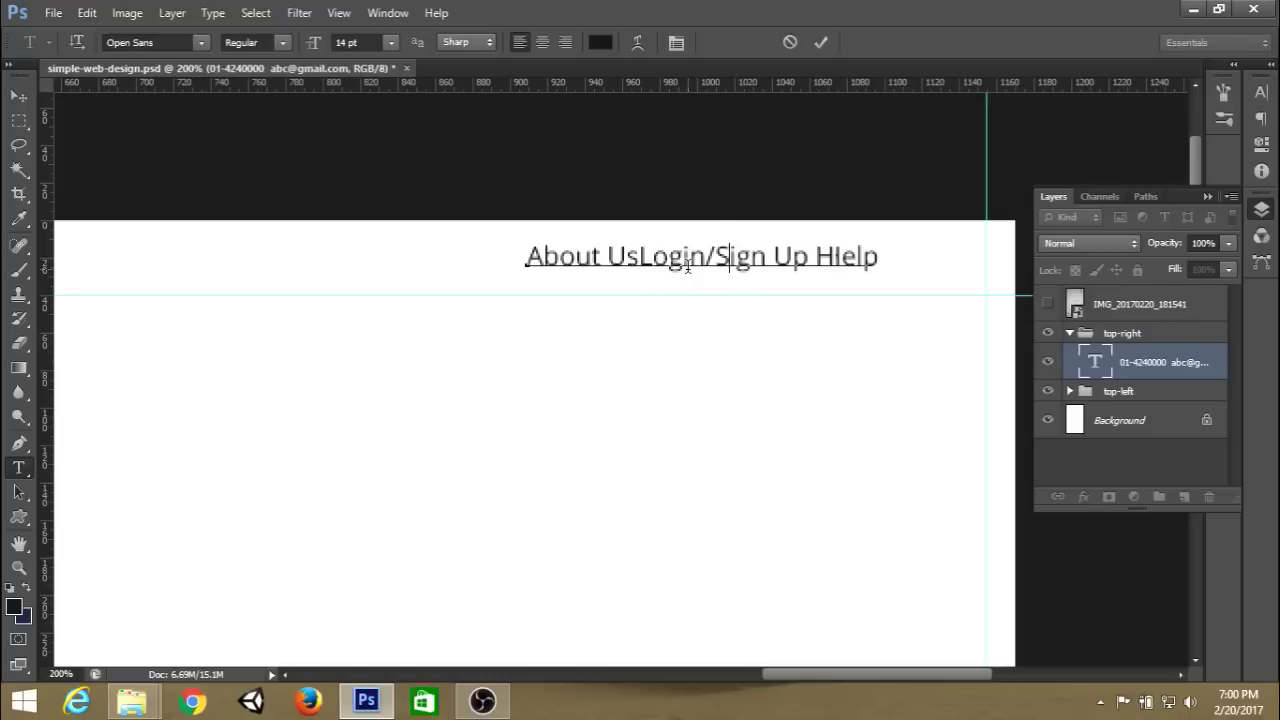
{"action": "key", "text": "Left"}
{"action": "key", "text": "Left"}
{"action": "key", "text": "Left"}
{"action": "key", "text": "Left"}
{"action": "key", "text": "Left"}
{"action": "key", "text": "Left"}
{"action": "key", "text": "Left"}
{"action": "key", "text": "Tab"}
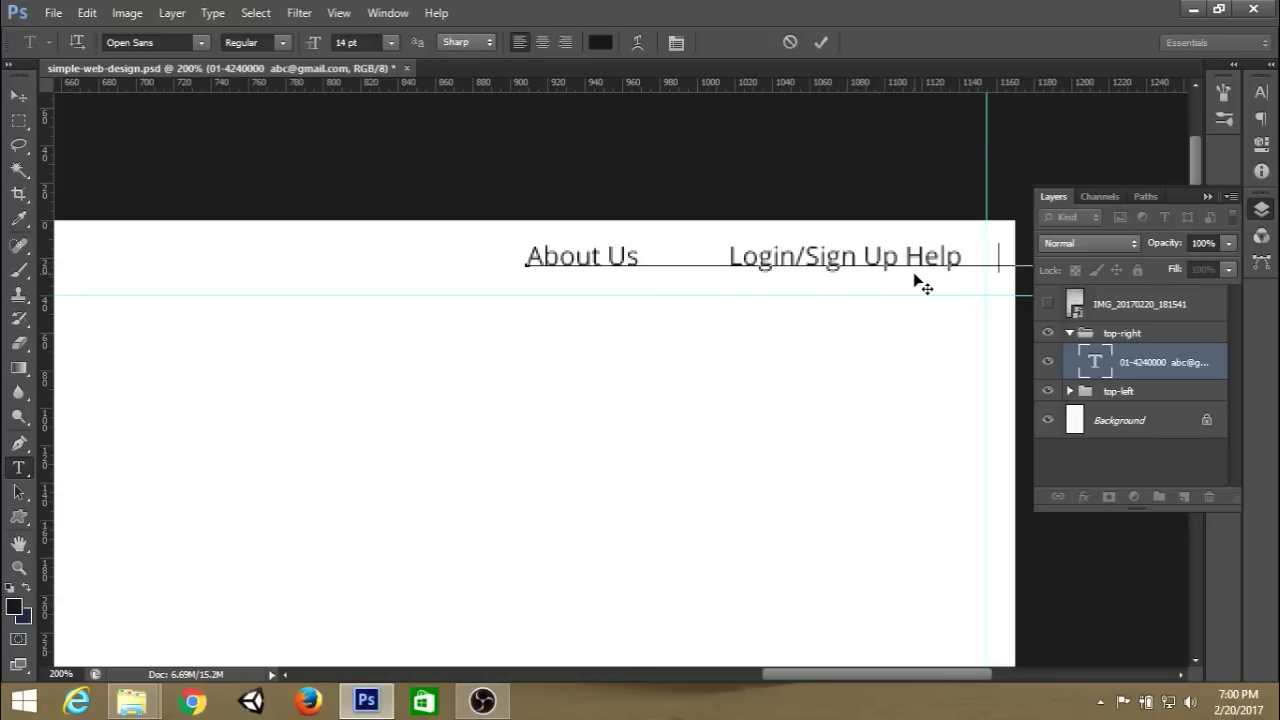
{"action": "left_click", "coordinate": [822, 42]}
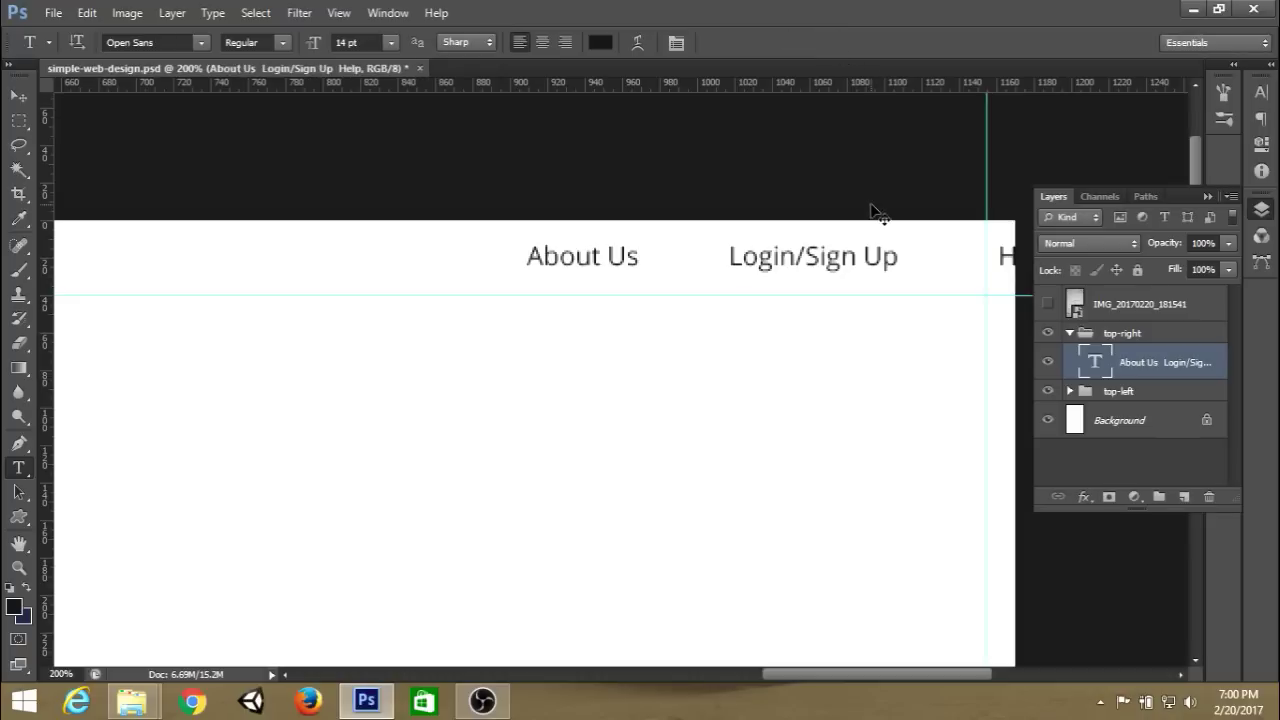
Shift the right-side menu text left so the Help link fits.
{"action": "key", "text": "ctrl+t"}
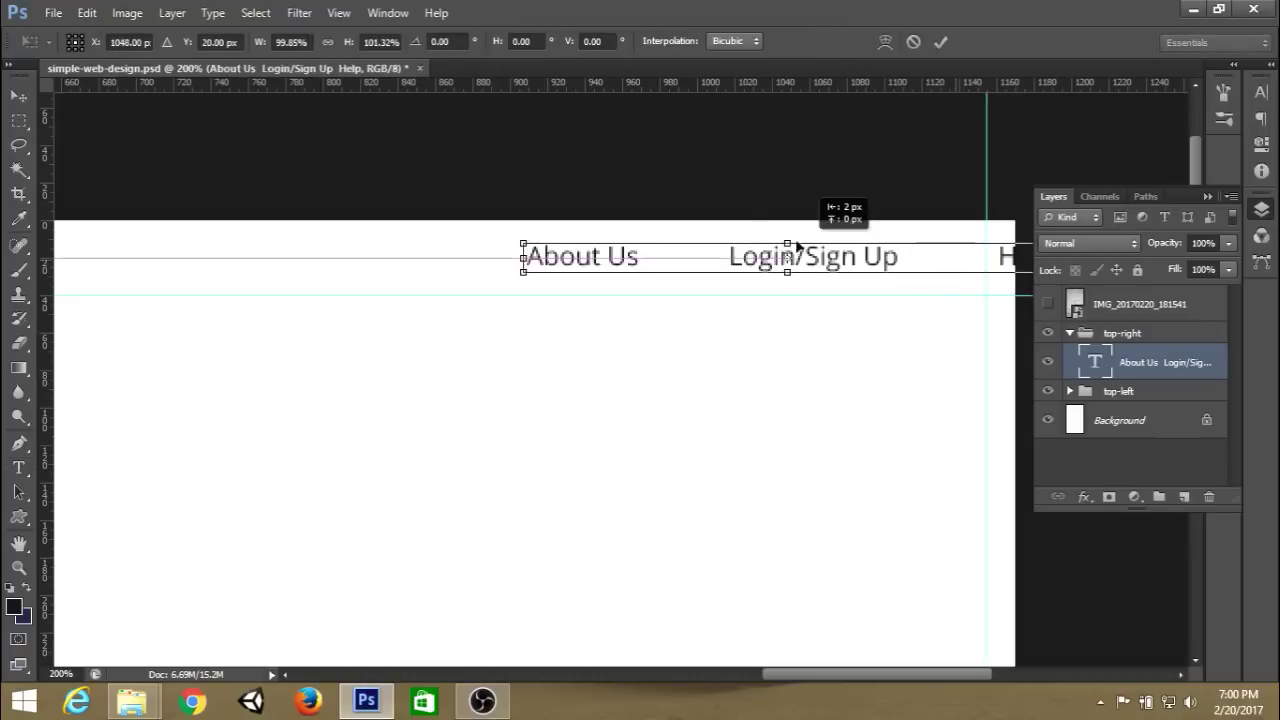
{"action": "left_click_drag", "start_coordinate": [791, 243], "coordinate": [893, 254]}
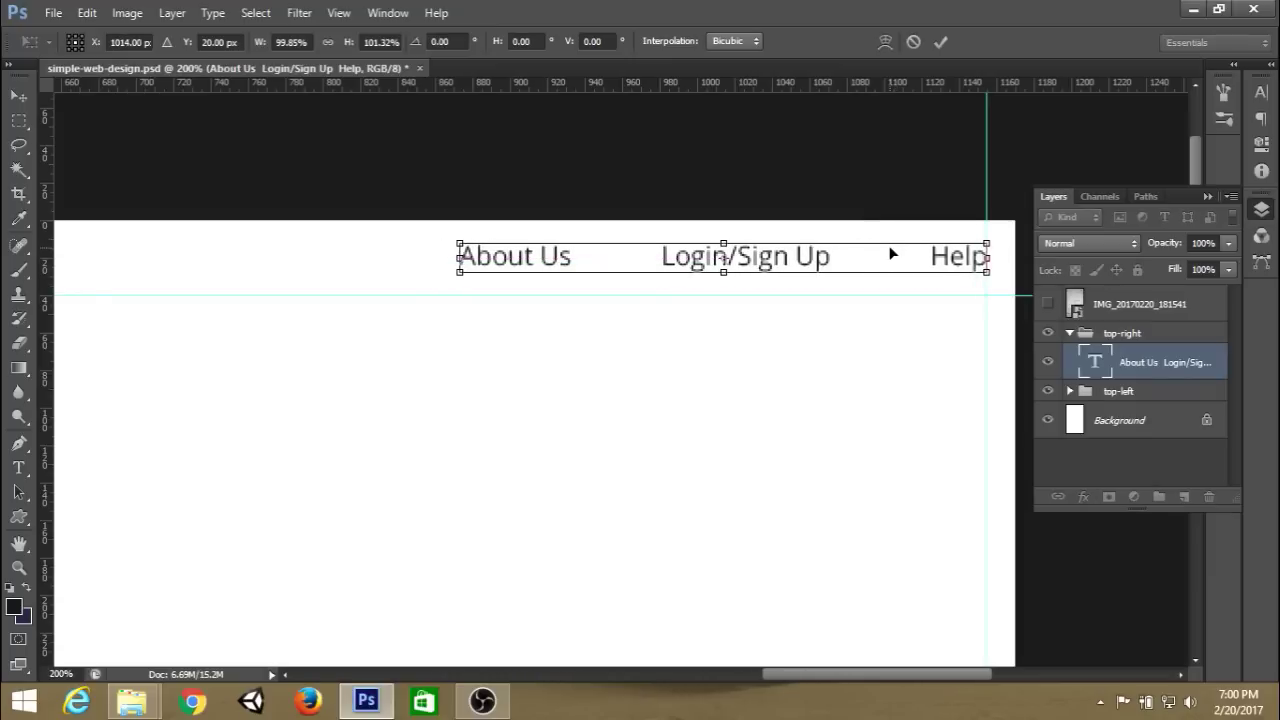
{"action": "left_click", "coordinate": [942, 40]}
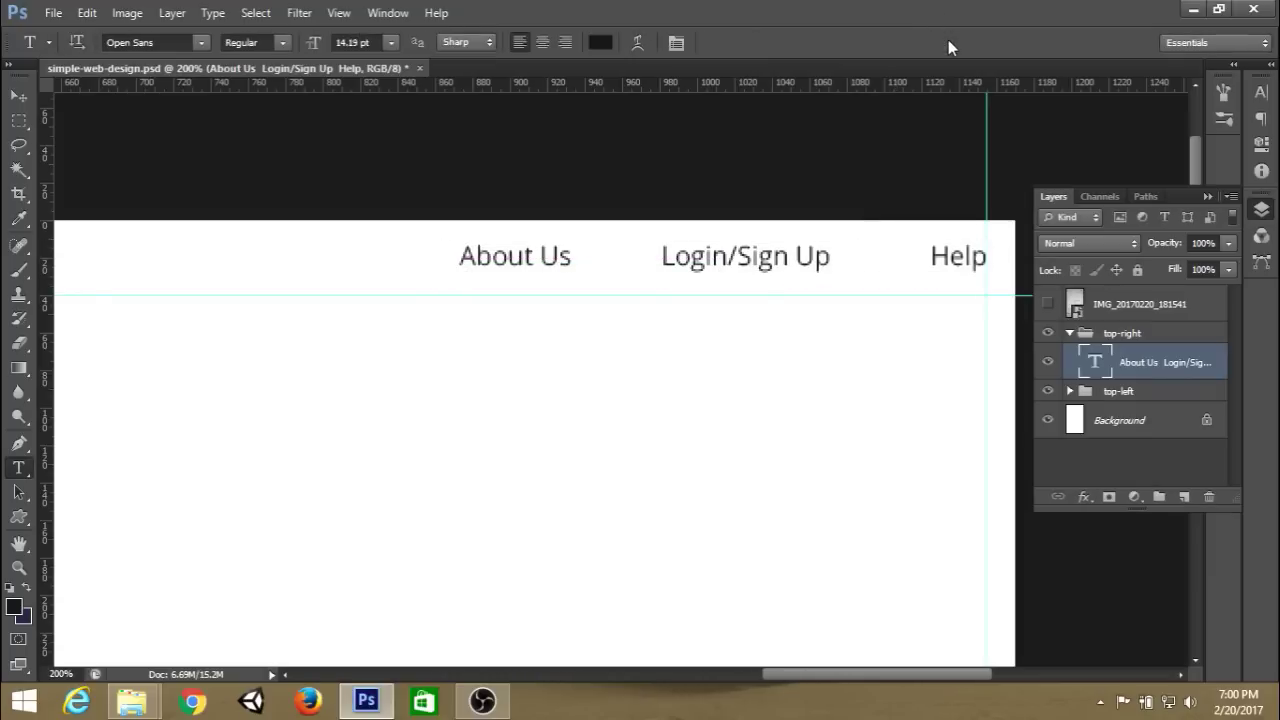
Hide the sketch photo layer, return to 100% zoom and collapse the Layers panel.
{"action": "left_click", "coordinate": [1046, 294]}
{"action": "key", "text": "ctrl+0"}
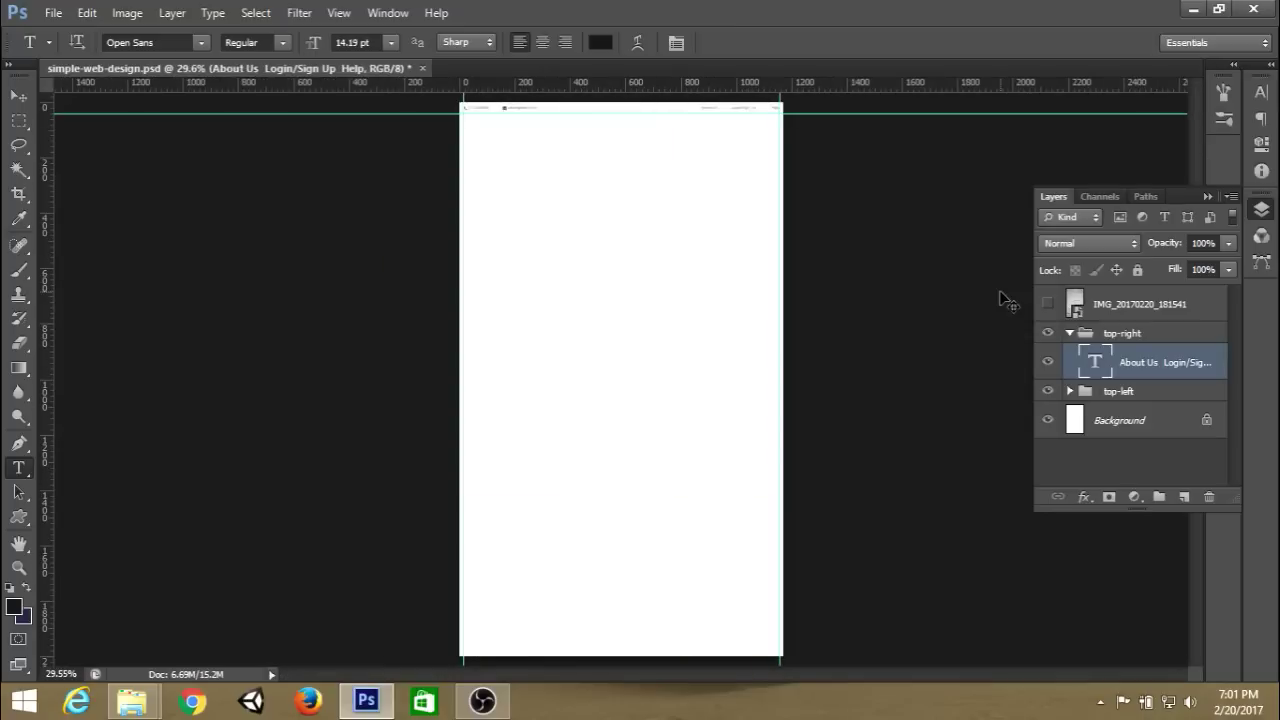
{"action": "key", "text": "ctrl+1"}
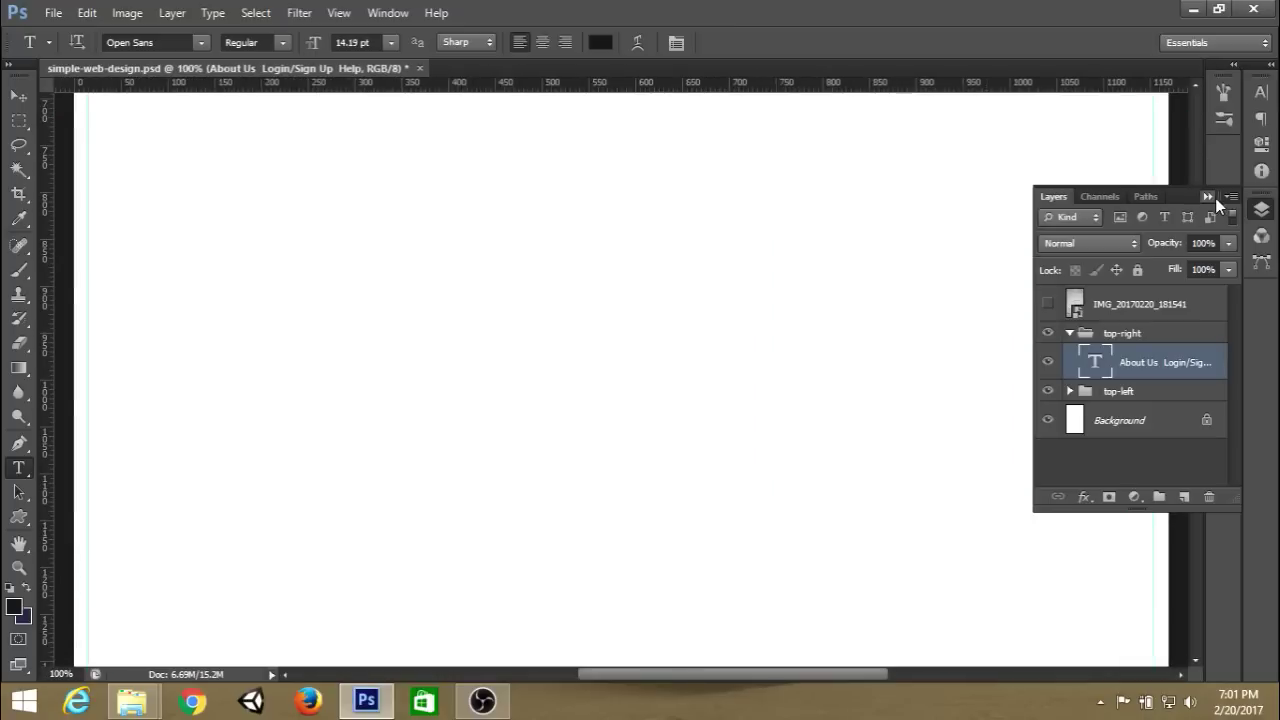
{"action": "left_click", "coordinate": [1211, 197]}
{"action": "left_click_drag", "start_coordinate": [1193, 345], "coordinate": [1198, 197]}
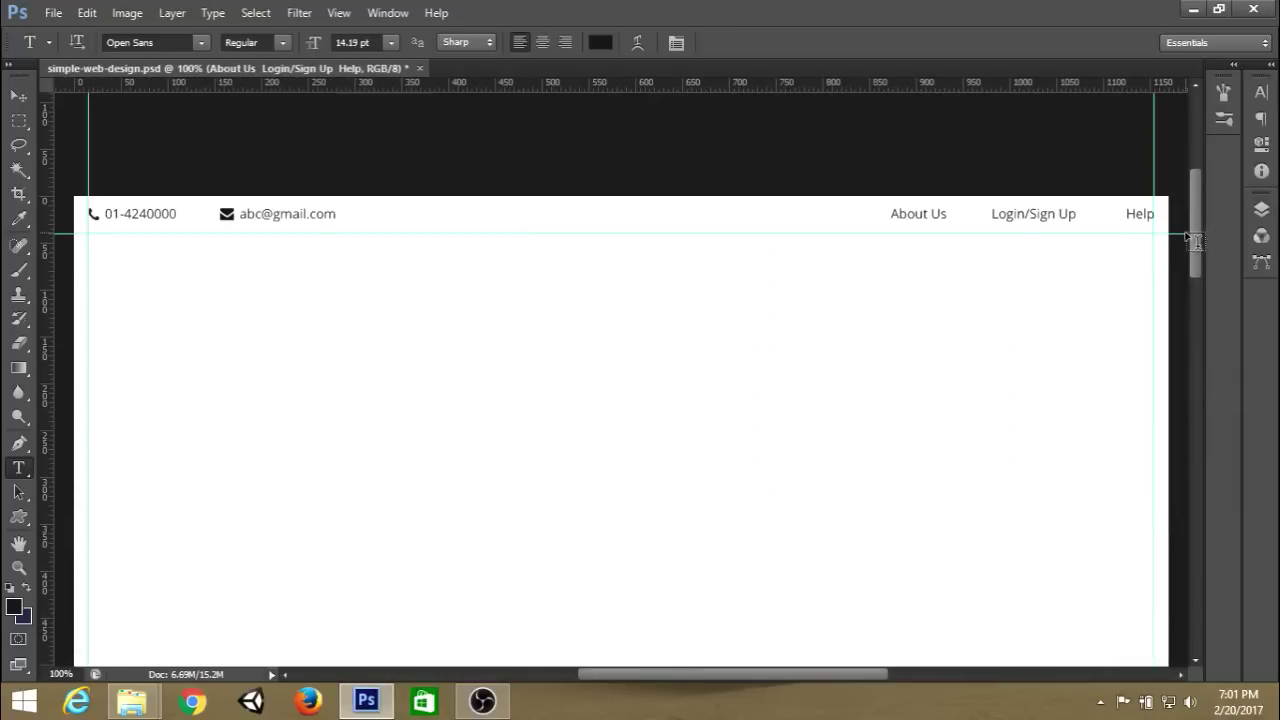
Hide the guides and magnify the view to 200% on the phone number and email.
{"action": "key", "text": "ctrl+semicolon"}
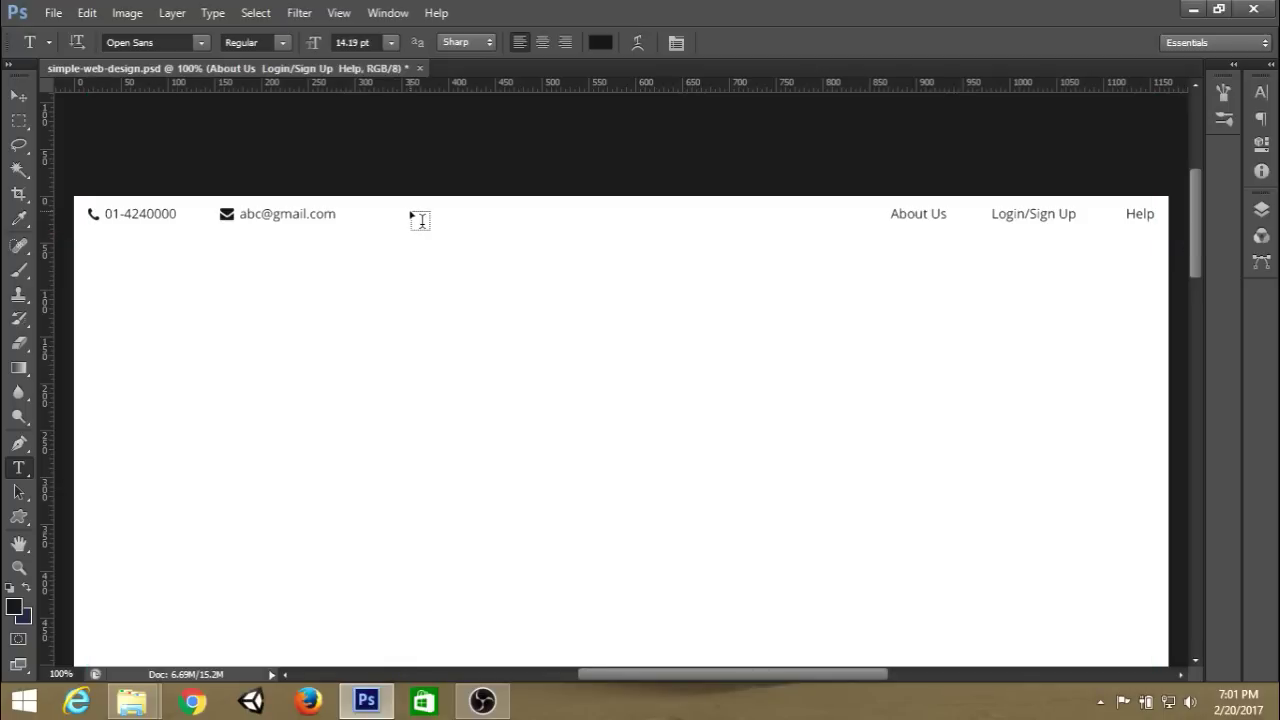
{"action": "key", "text": "ctrl+plus"}
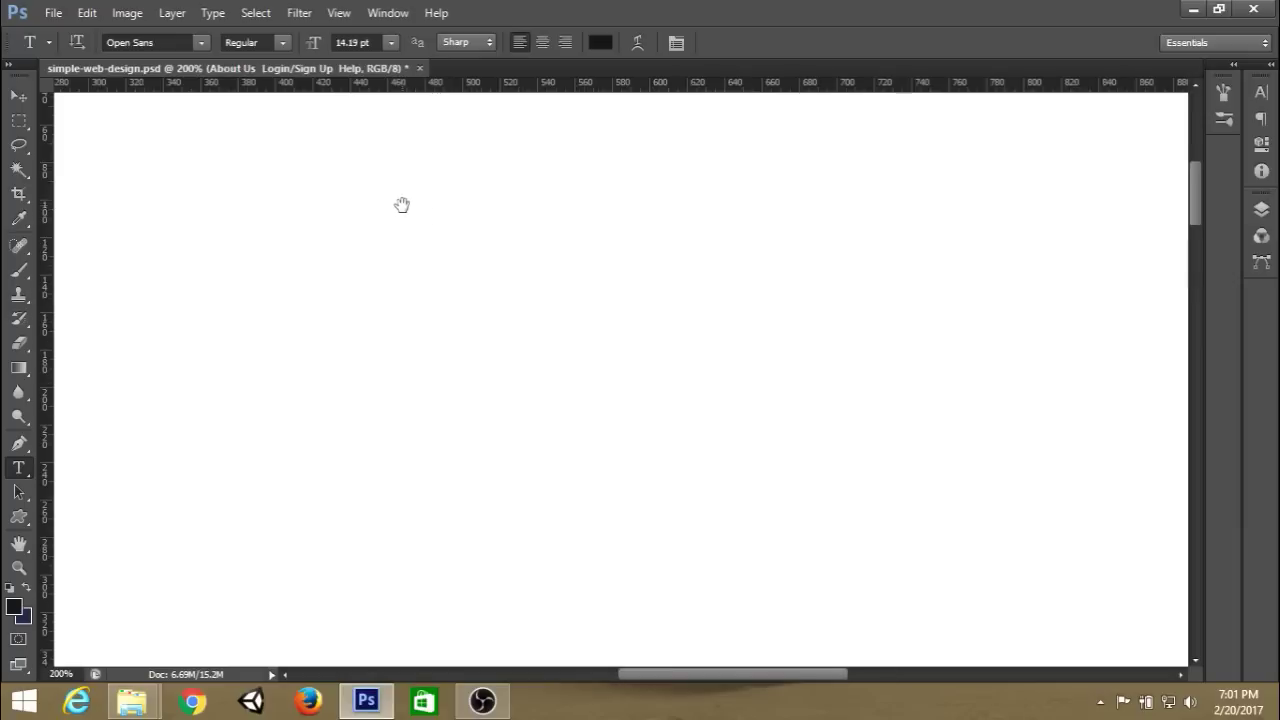
{"action": "left_click_drag", "start_coordinate": [403, 206], "coordinate": [900, 393]}
{"action": "left_click_drag", "start_coordinate": [483, 303], "coordinate": [663, 306]}
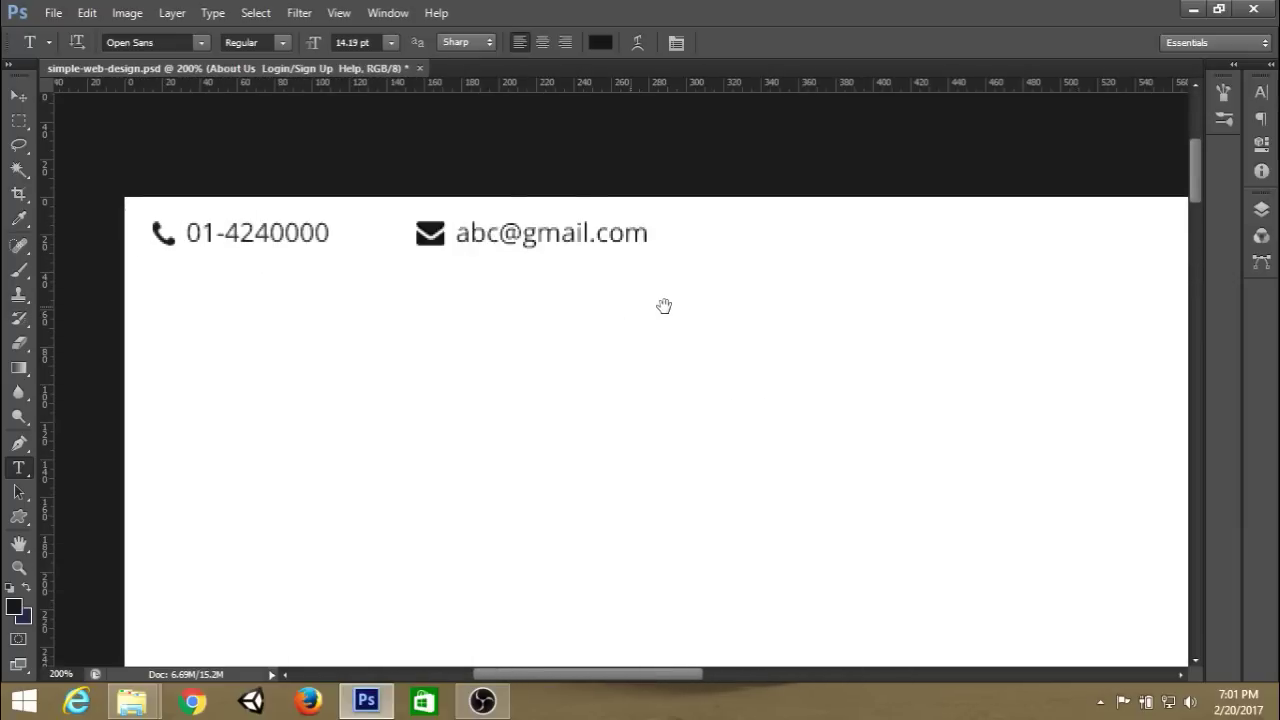
Collapse the top-right group and add a new layer named 'seperator' above it.
{"action": "left_click", "coordinate": [1261, 209]}
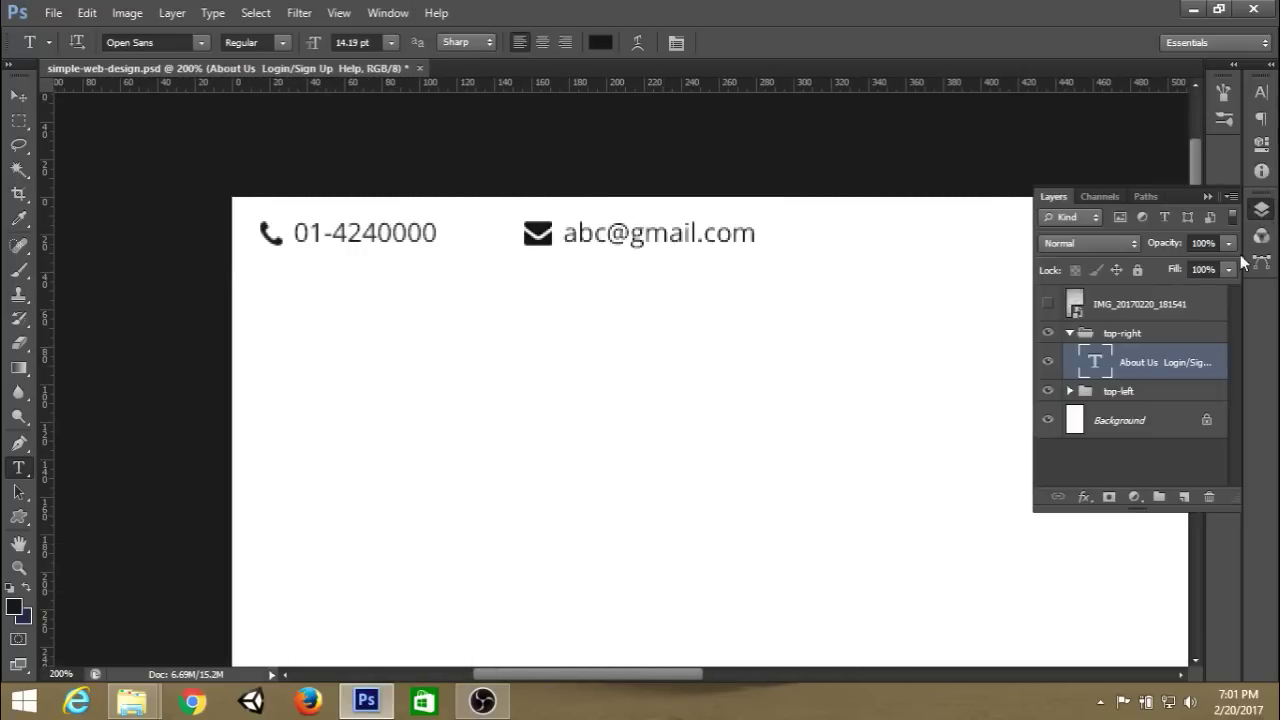
{"action": "left_click", "coordinate": [1143, 336]}
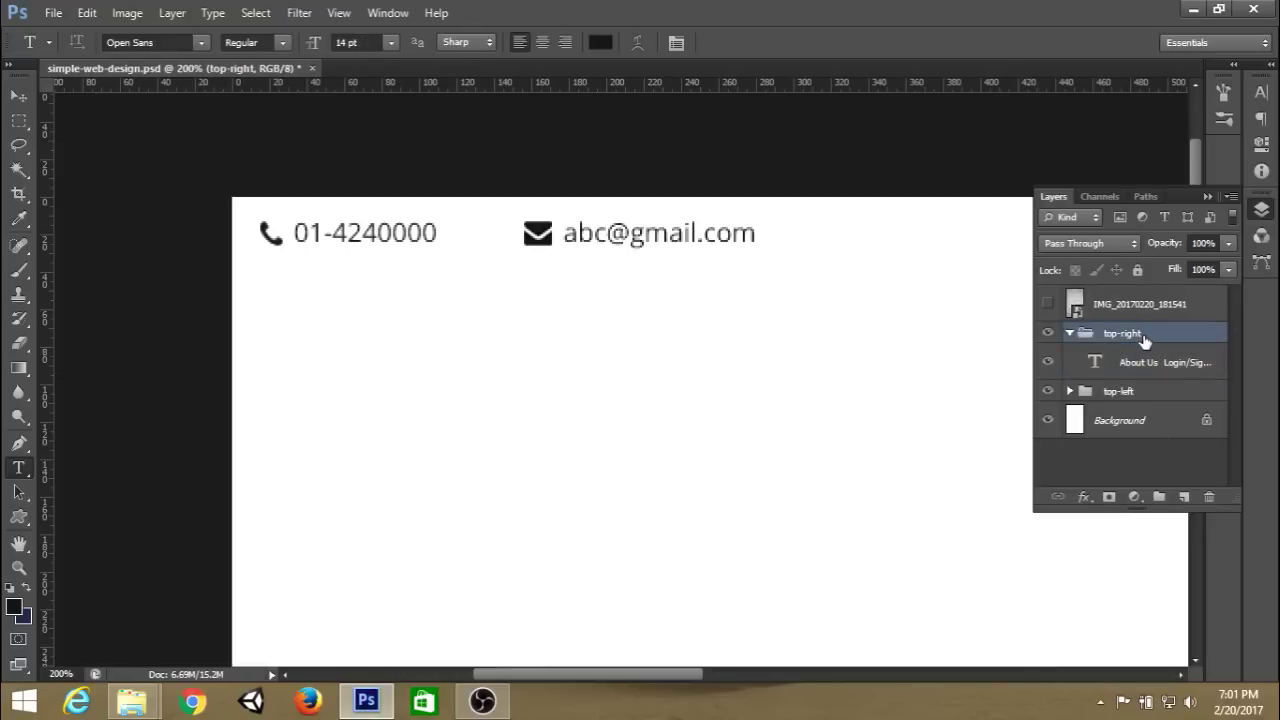
{"action": "left_click", "coordinate": [1069, 333]}
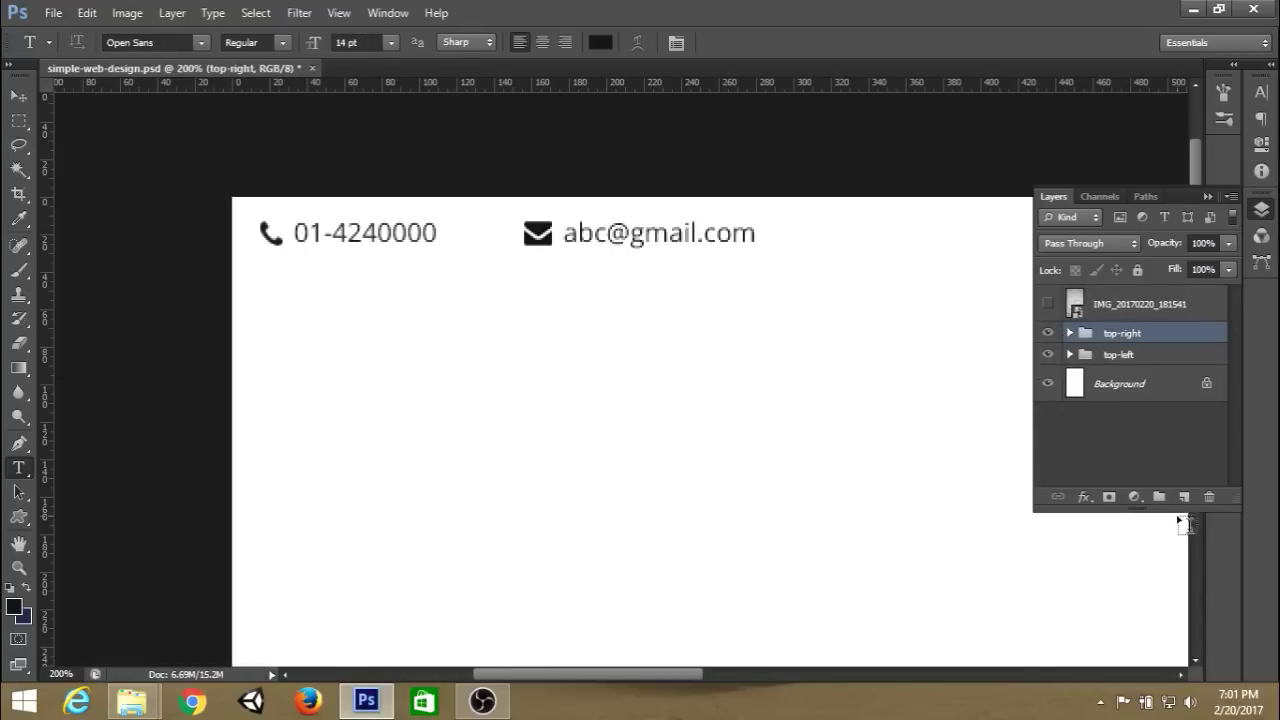
{"action": "left_click", "coordinate": [1184, 497]}
{"action": "double_click", "coordinate": [1120, 342]}
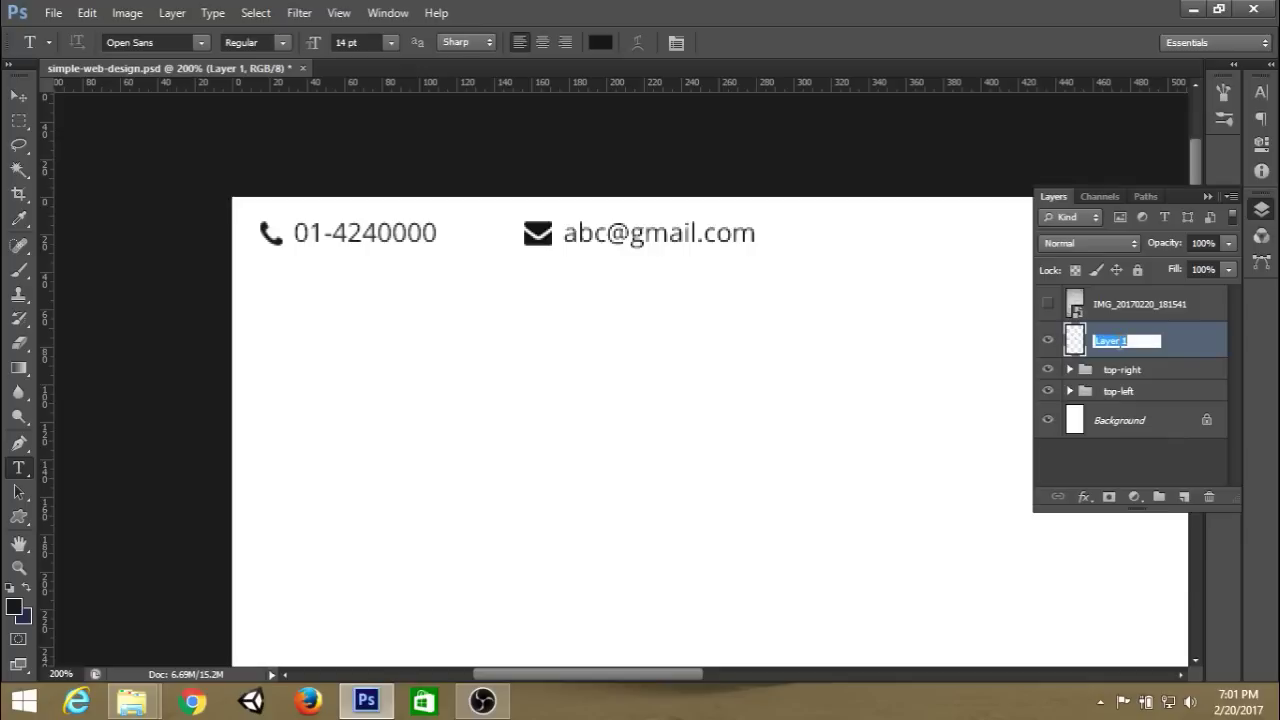
{"action": "type", "text": "seperator"}
{"action": "key", "text": "Return"}
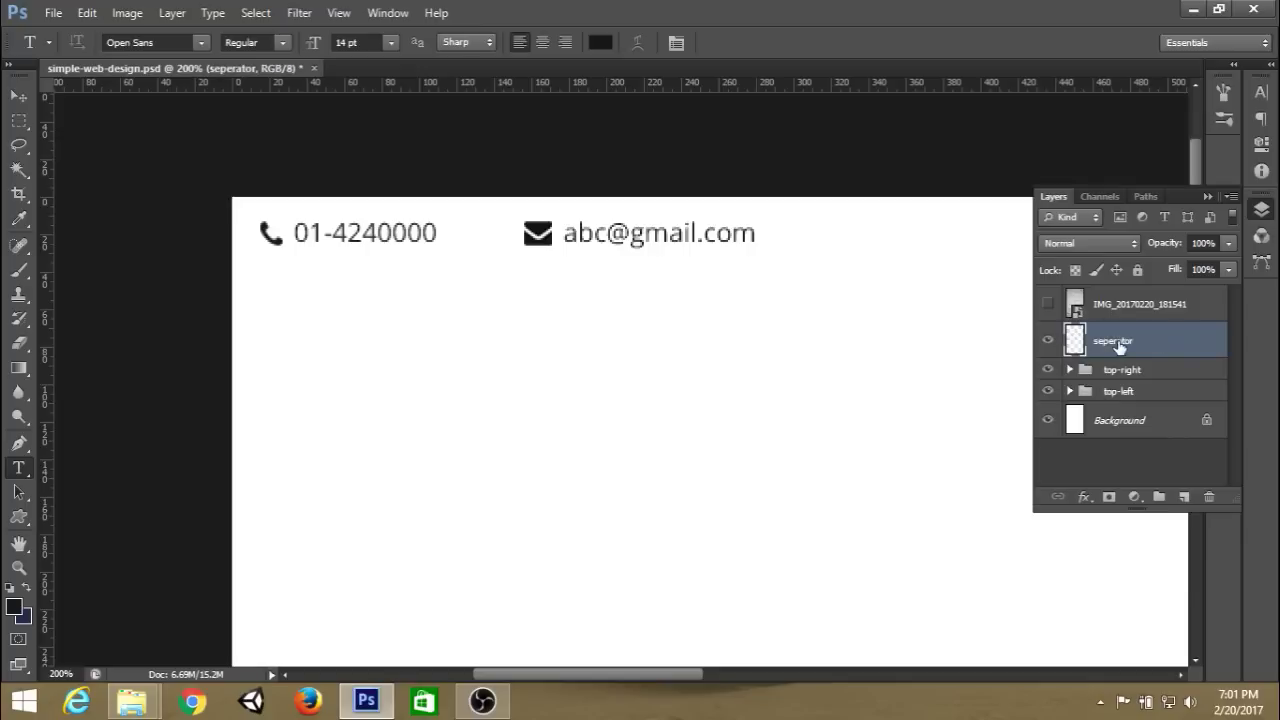
{"action": "left_click", "coordinate": [1205, 192]}
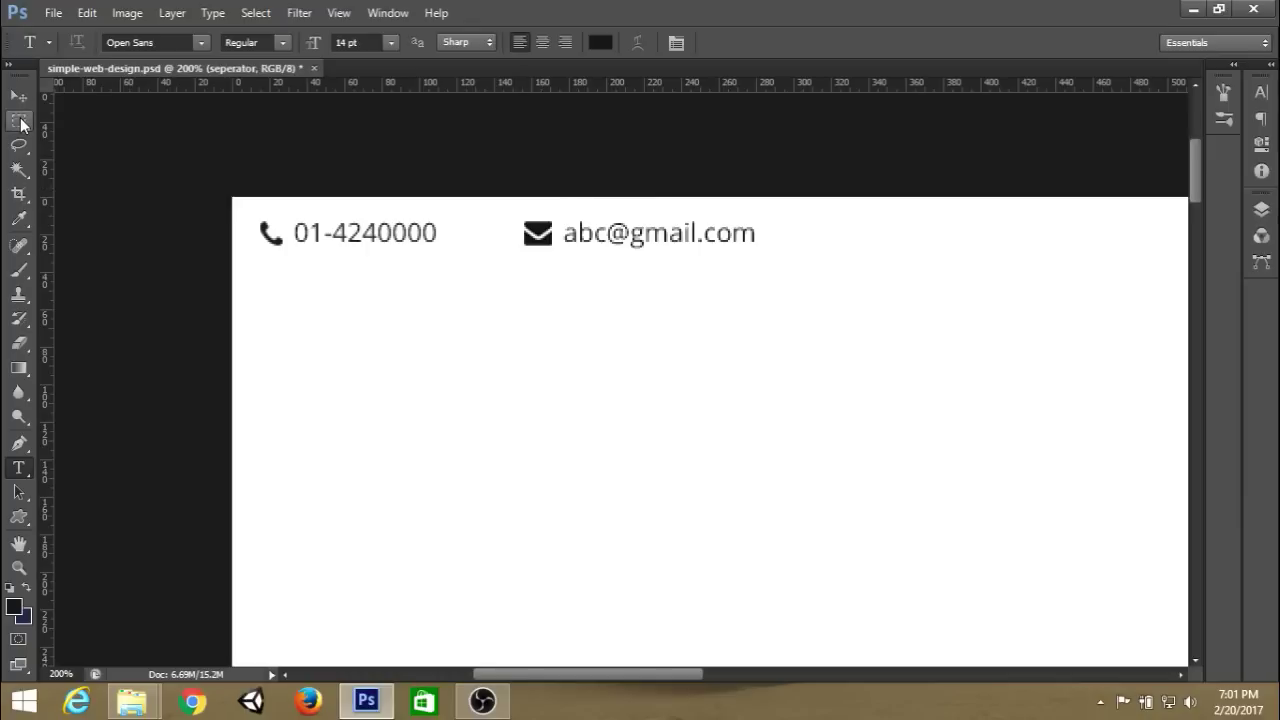
Show the guides and try a 15×40 px fixed-size rectangular marquee selection.
{"action": "key", "text": "ctrl+semicolon"}
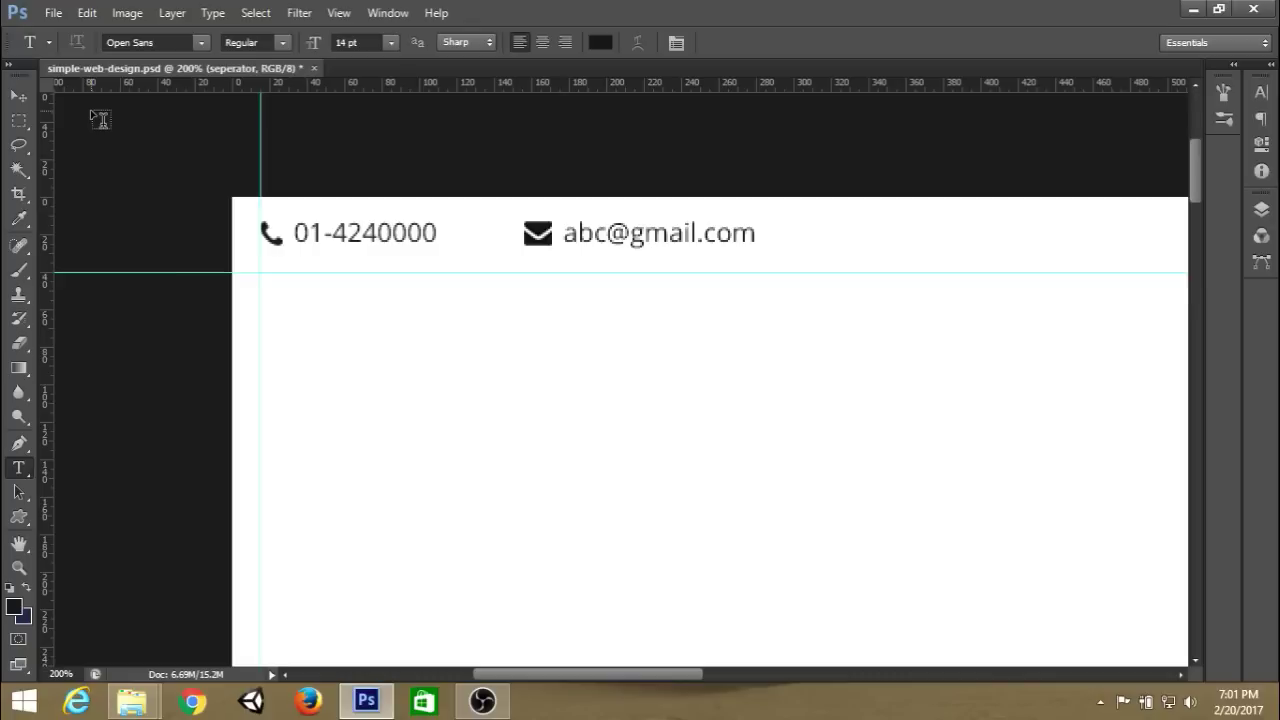
{"action": "key", "text": "ctrl+semicolon"}
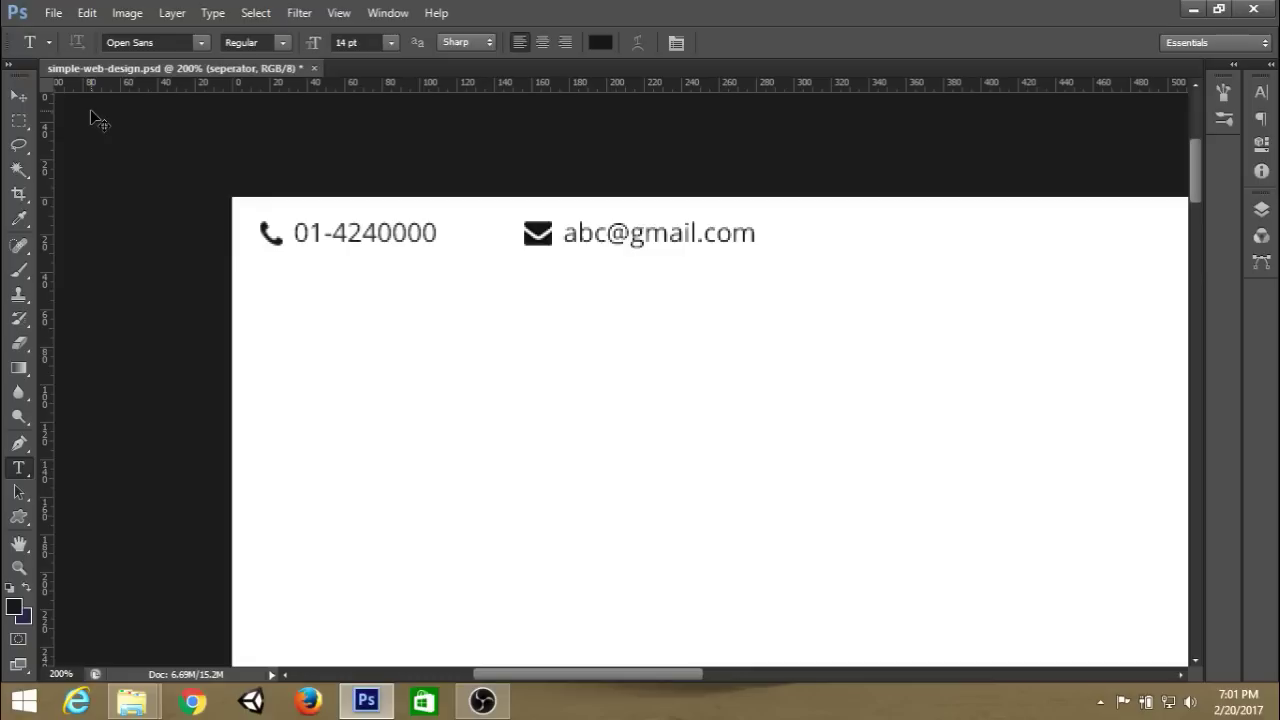
{"action": "key", "text": "ctrl+semicolon"}
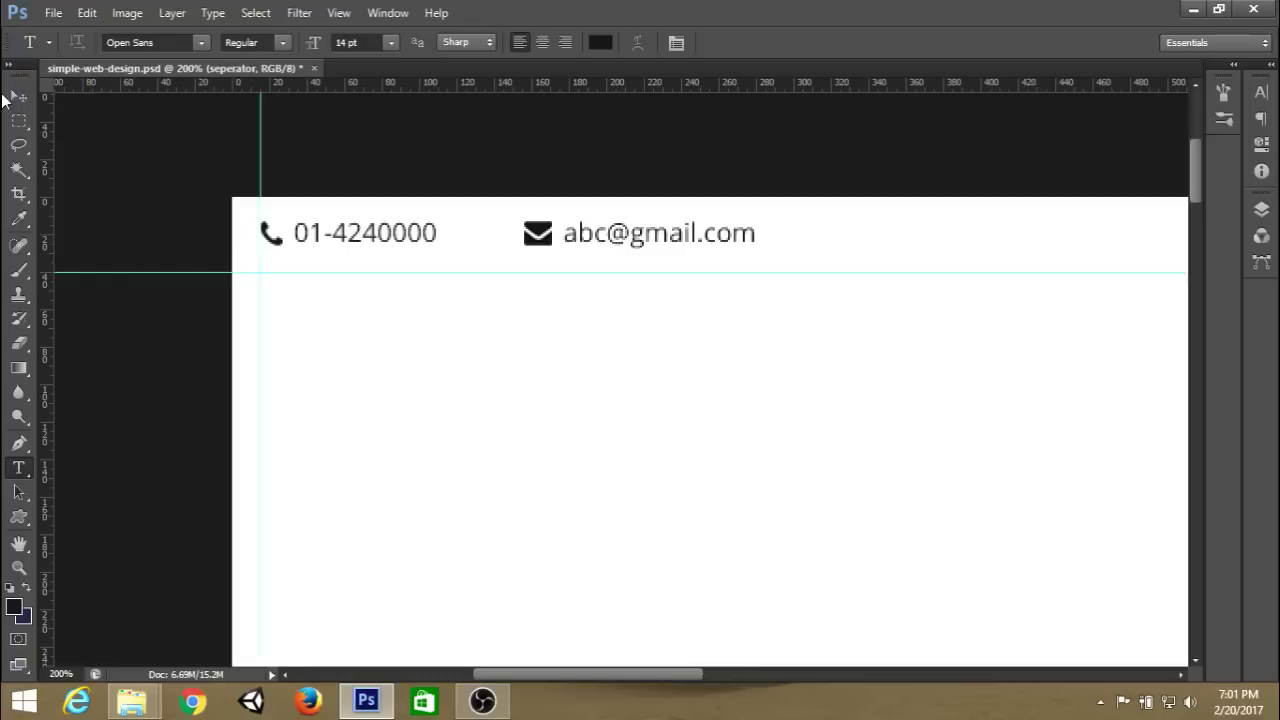
{"action": "left_click", "coordinate": [18, 121]}
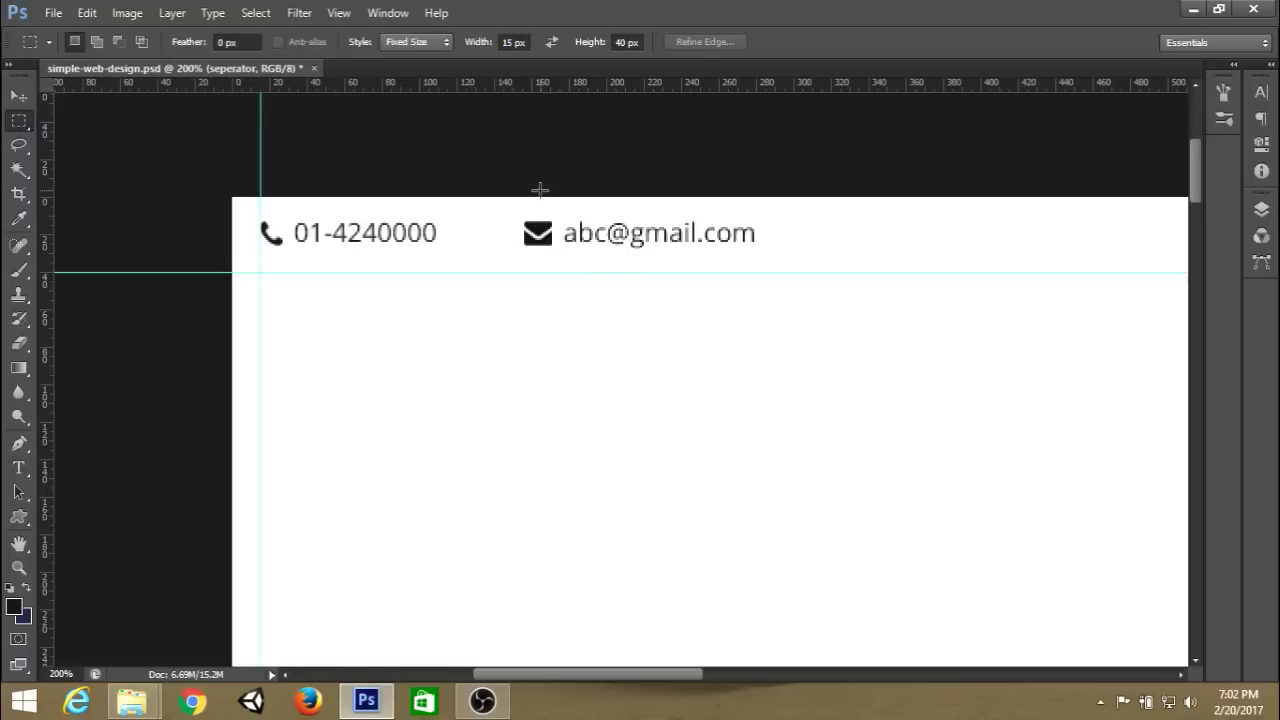
{"action": "left_click_drag", "start_coordinate": [479, 232], "coordinate": [479, 207]}
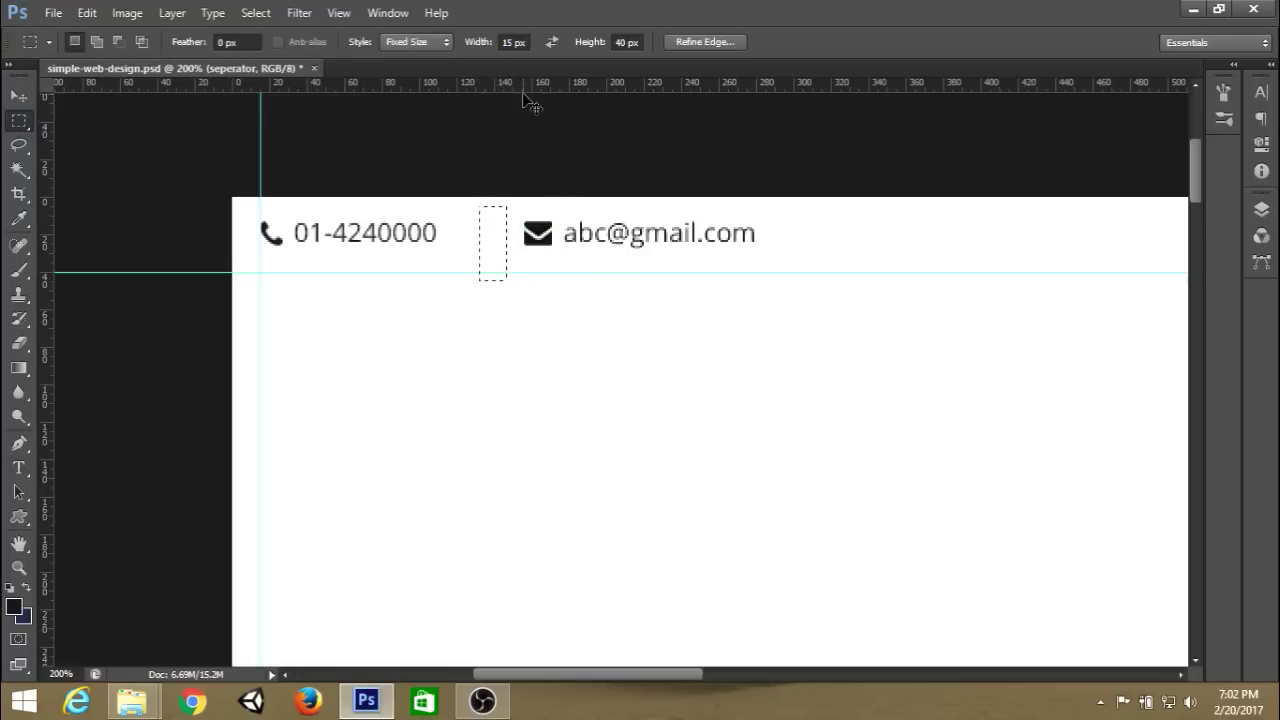
{"action": "key", "text": "ctrl+d"}
Set the fixed selection width to 1 px and place a 1×40 px selection between phone and email.
{"action": "left_click", "coordinate": [497, 41]}
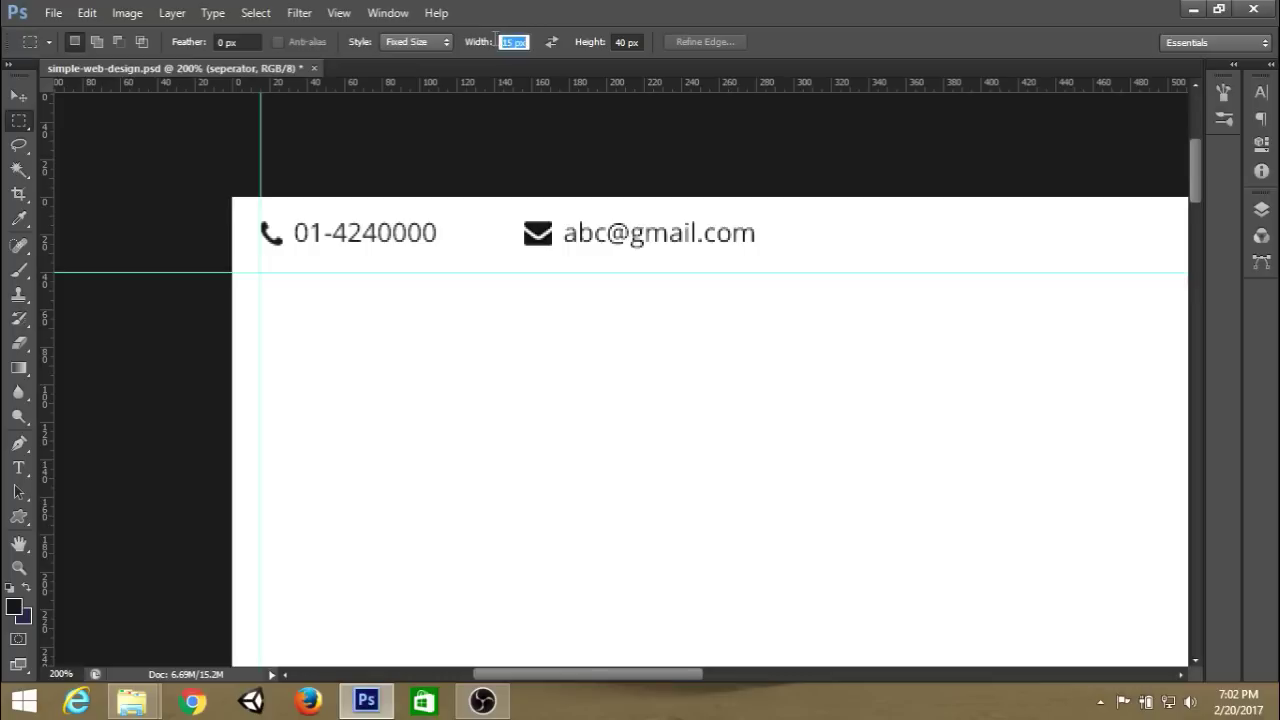
{"action": "type", "text": "1"}
{"action": "key", "text": "Return"}
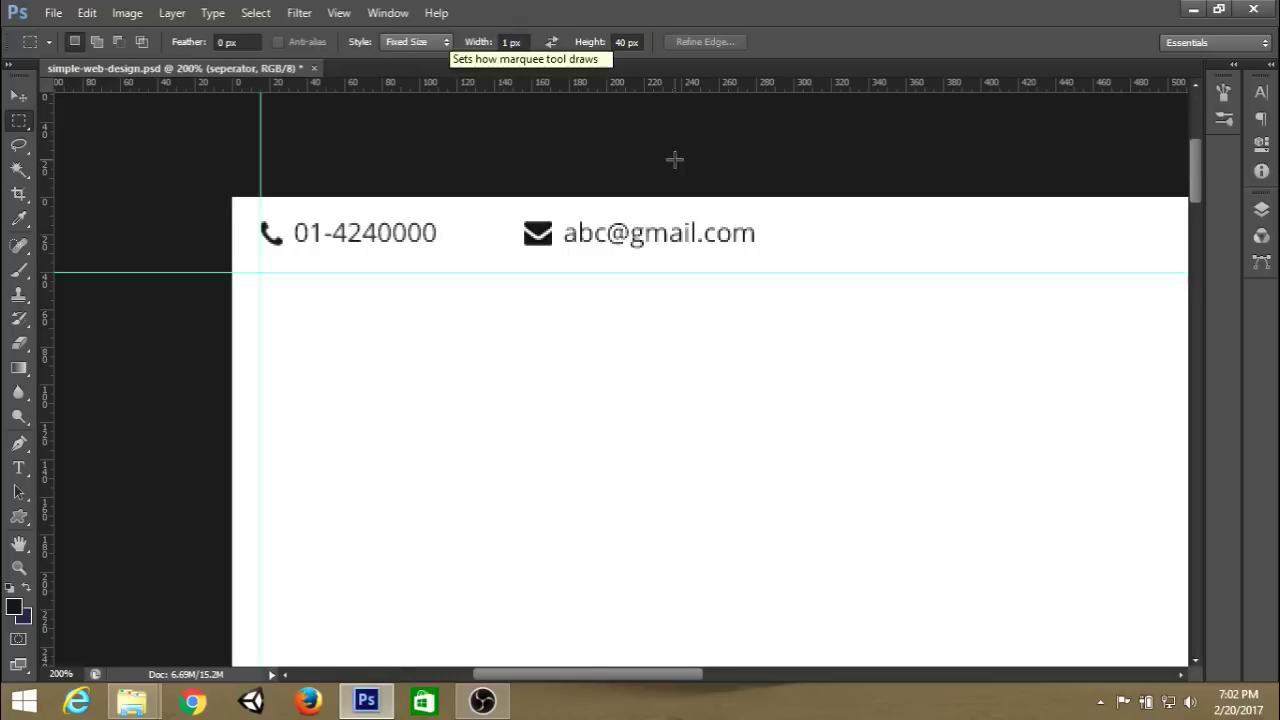
{"action": "left_click", "coordinate": [474, 230]}
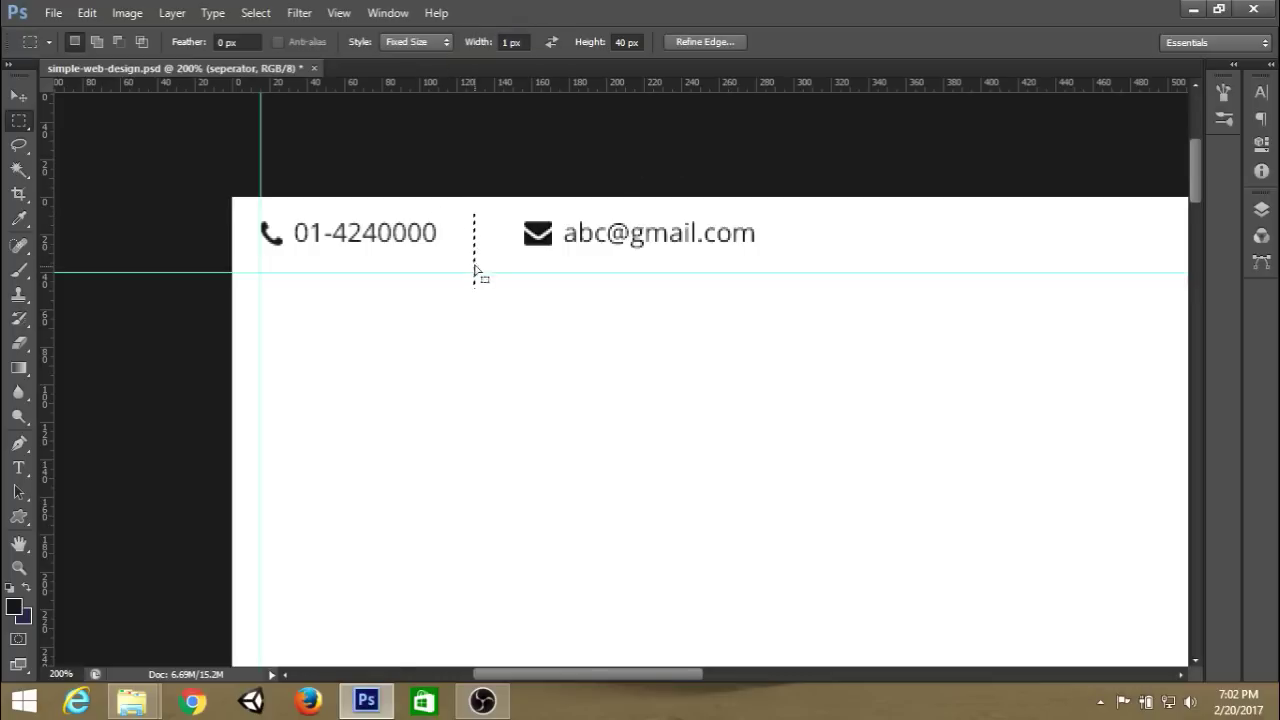
Zoom to 300% and nudge the thin selection to center it between phone and email.
{"action": "key", "text": "ctrl+plus"}
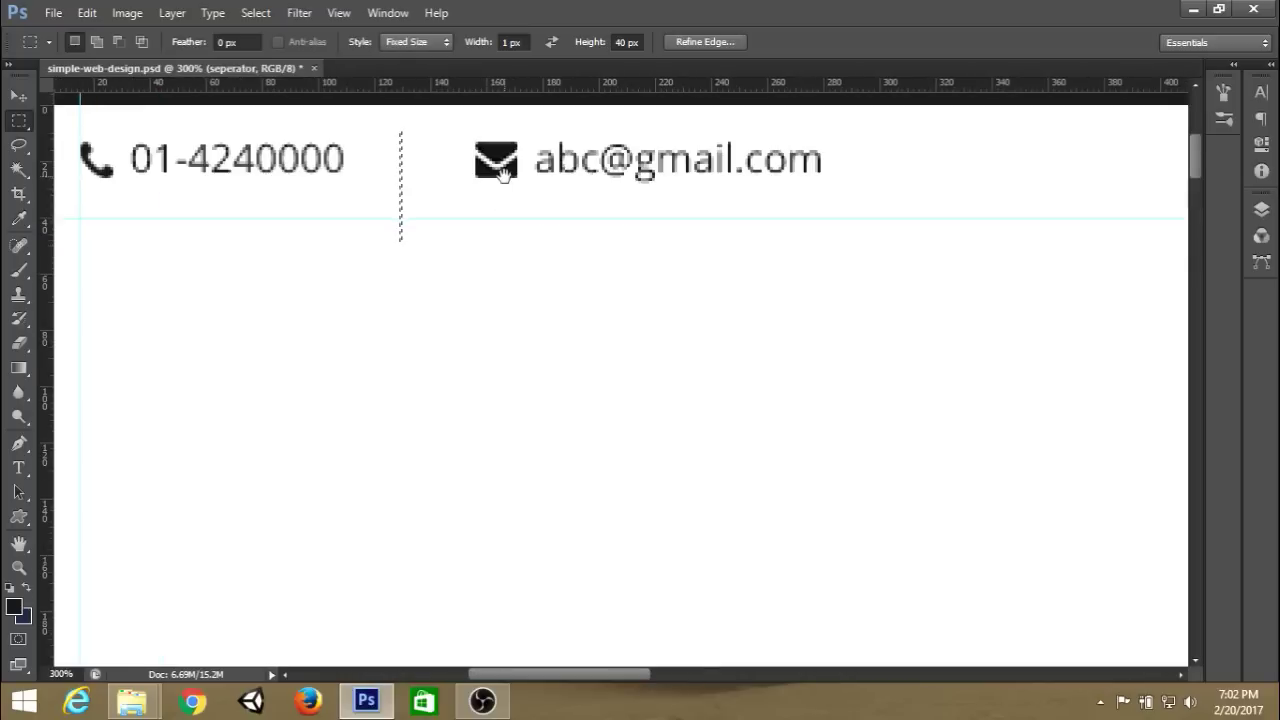
{"action": "left_click_drag", "start_coordinate": [505, 168], "coordinate": [585, 193]}
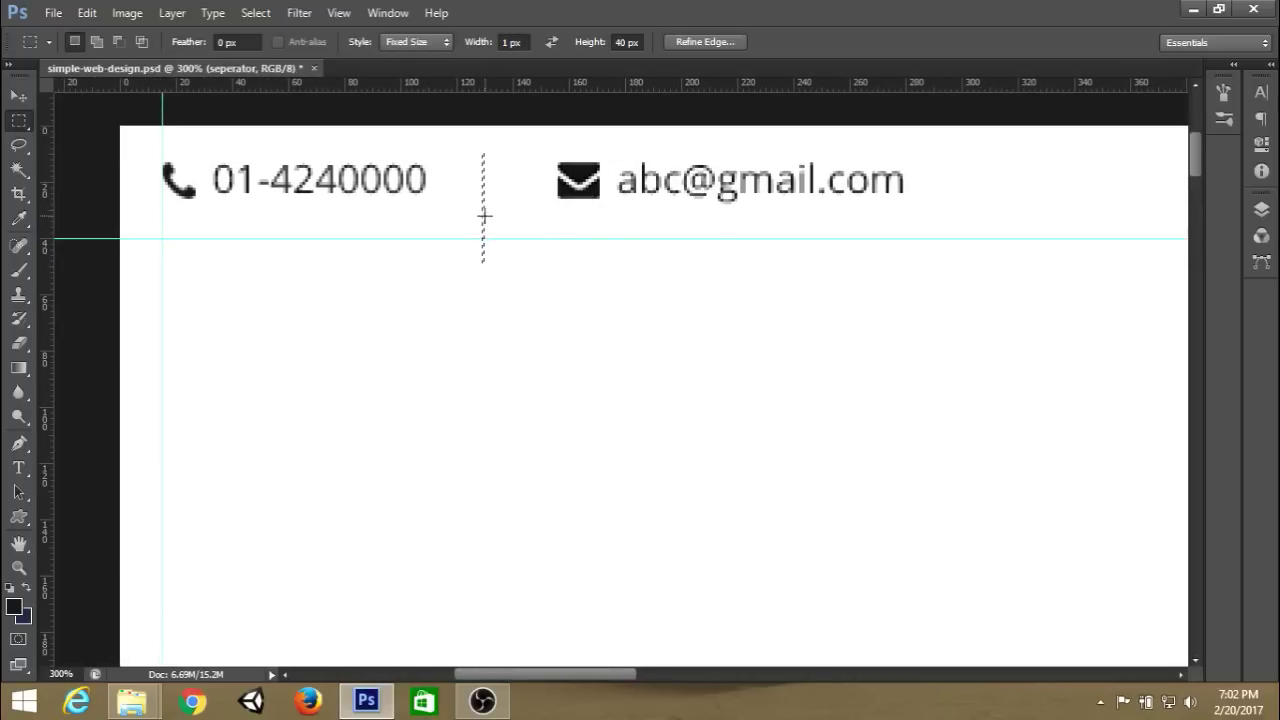
{"action": "left_click_drag", "start_coordinate": [485, 211], "coordinate": [493, 192]}
{"action": "left_click_drag", "start_coordinate": [493, 191], "coordinate": [489, 192]}
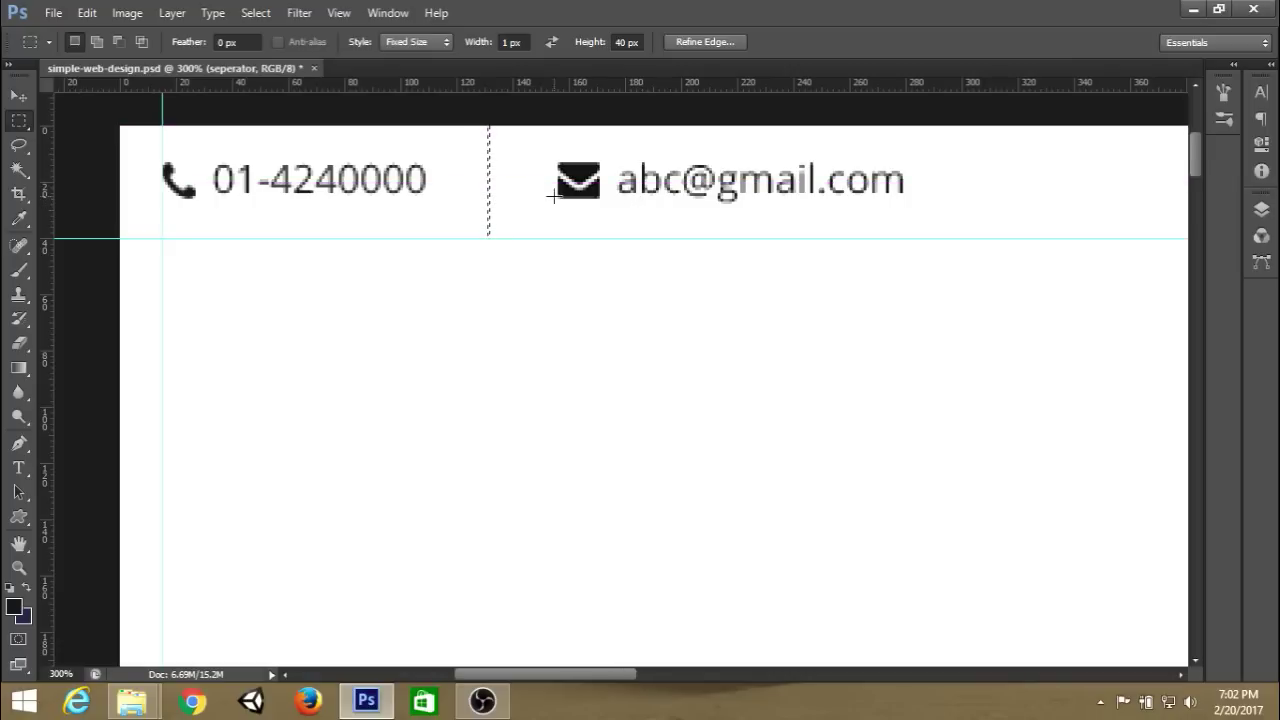
{"action": "left_click_drag", "start_coordinate": [491, 187], "coordinate": [497, 188]}
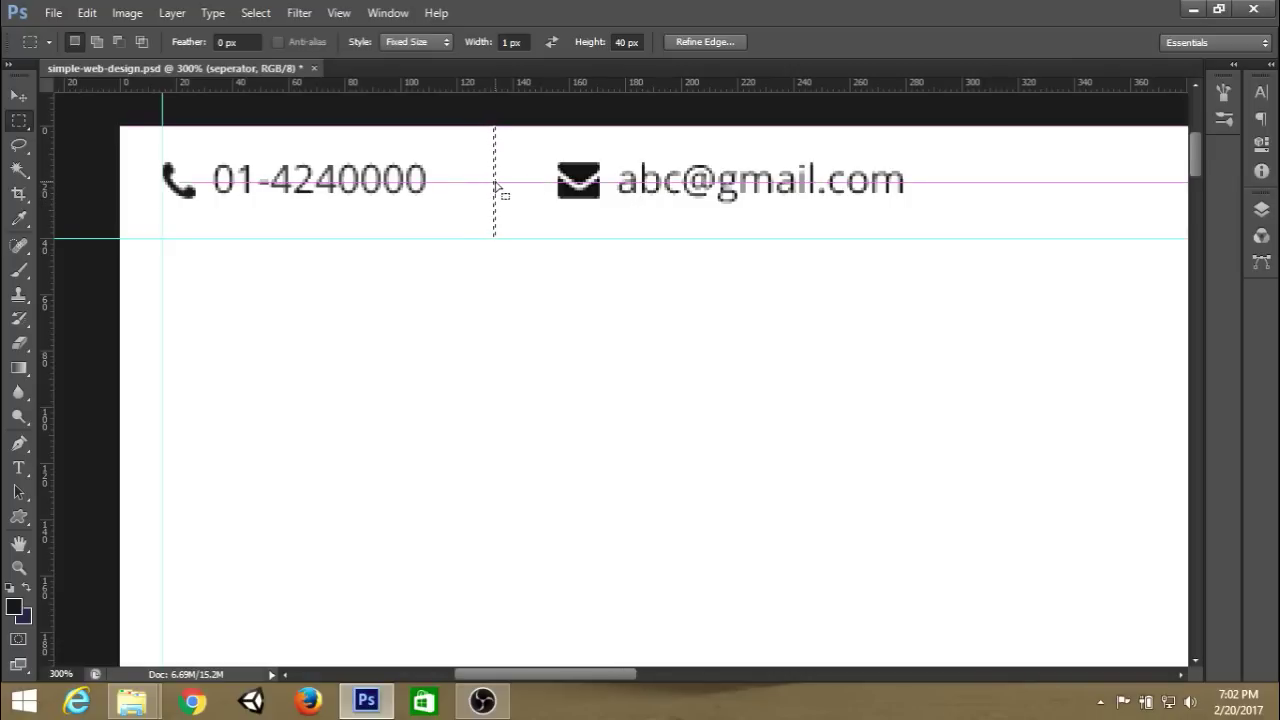
{"action": "left_click", "coordinate": [1260, 210]}
{"action": "left_click", "coordinate": [1260, 210]}
Set the foreground colour to #ccc, fill the thin selection and deselect.
{"action": "left_click", "coordinate": [14, 607]}
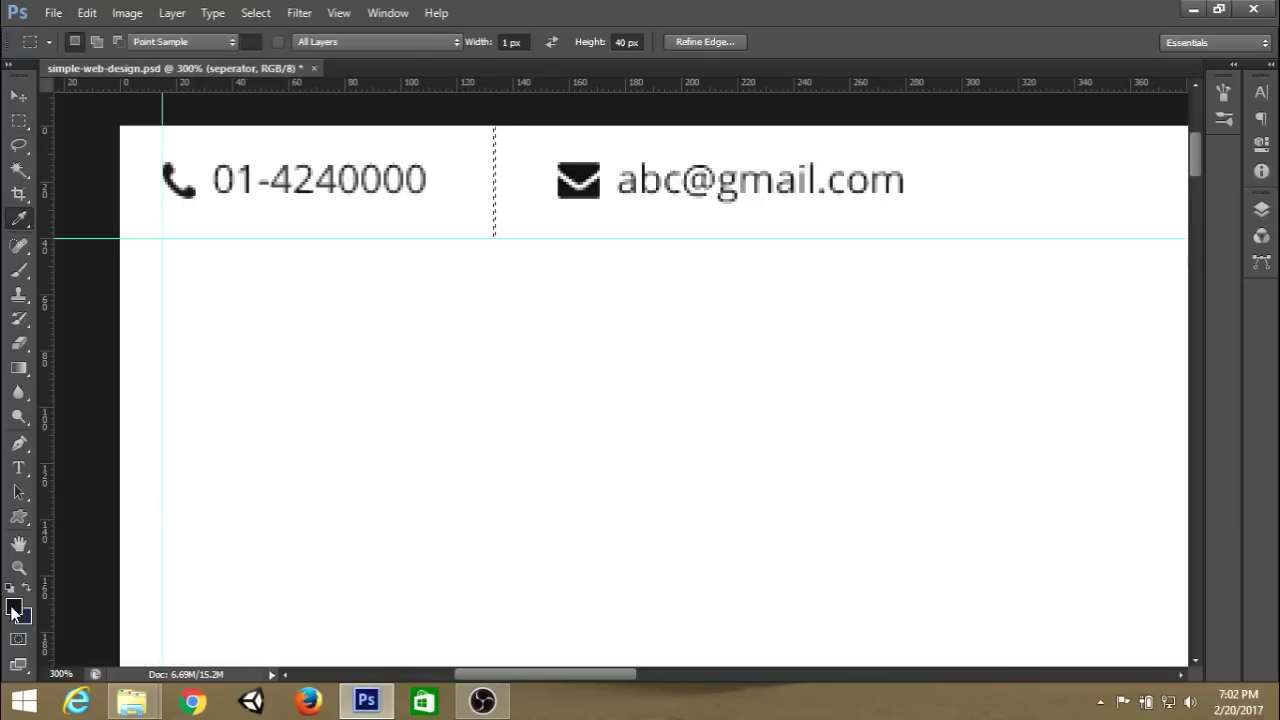
{"action": "double_click", "coordinate": [1174, 608]}
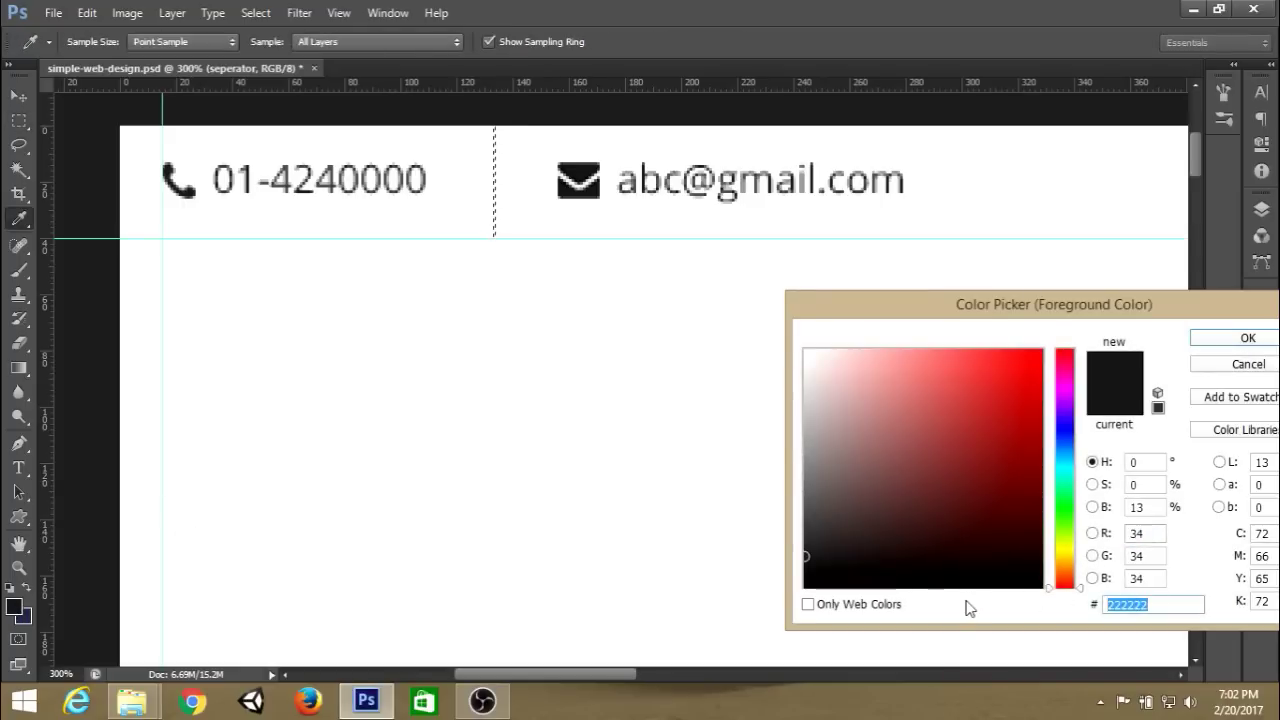
{"action": "type", "text": "ccc"}
{"action": "key", "text": "Return"}
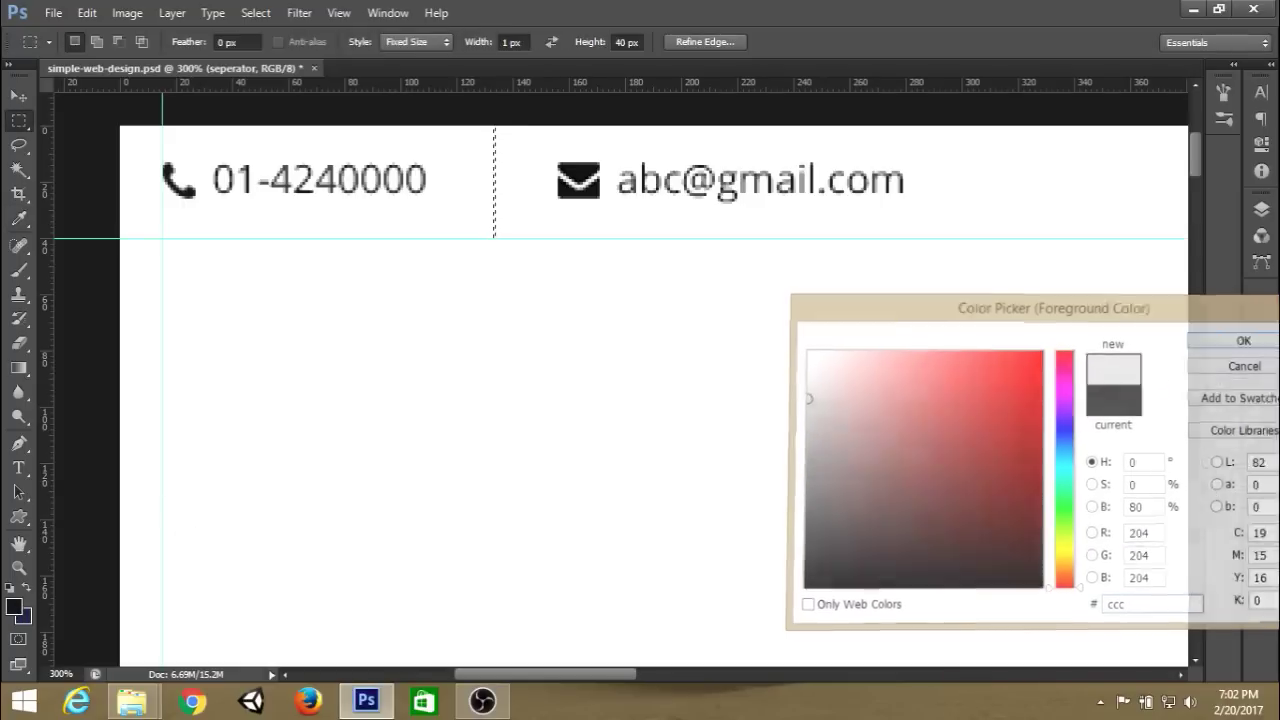
{"action": "key", "text": "alt+BackSpace"}
{"action": "key", "text": "ctrl+d"}
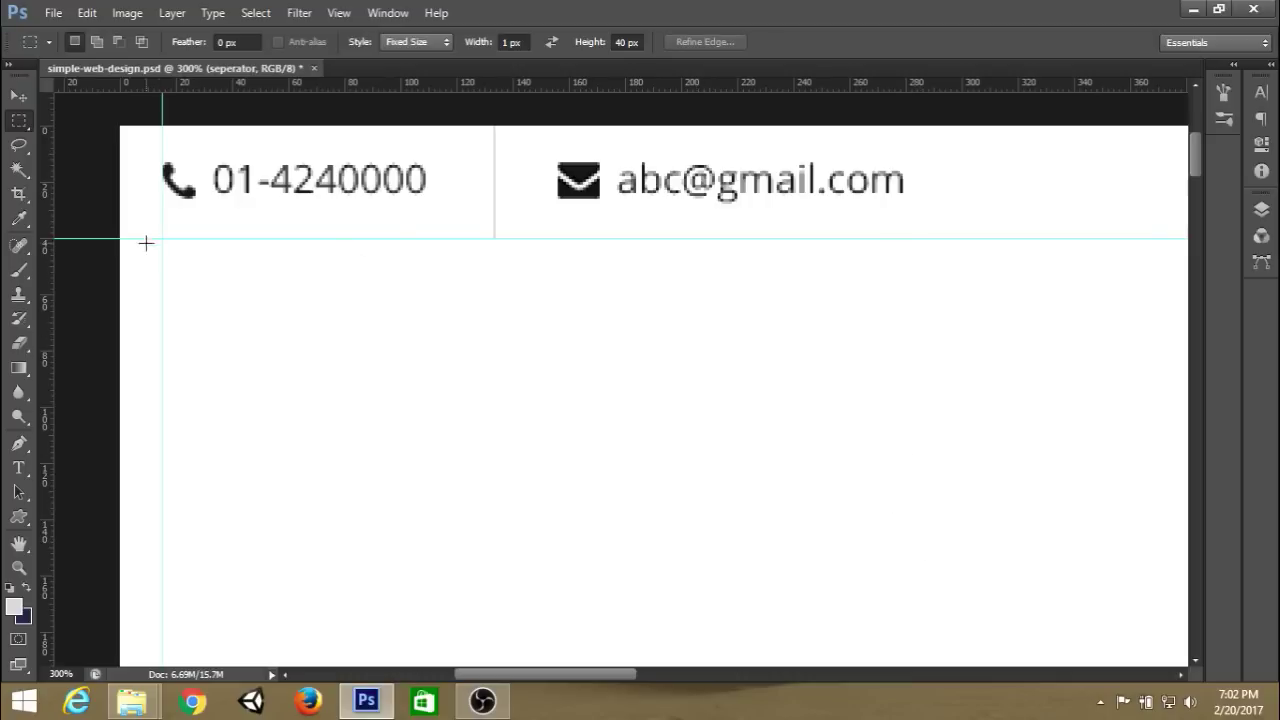
{"action": "key", "text": "space"}
{"action": "left_click_drag", "start_coordinate": [986, 237], "coordinate": [400, 226]}
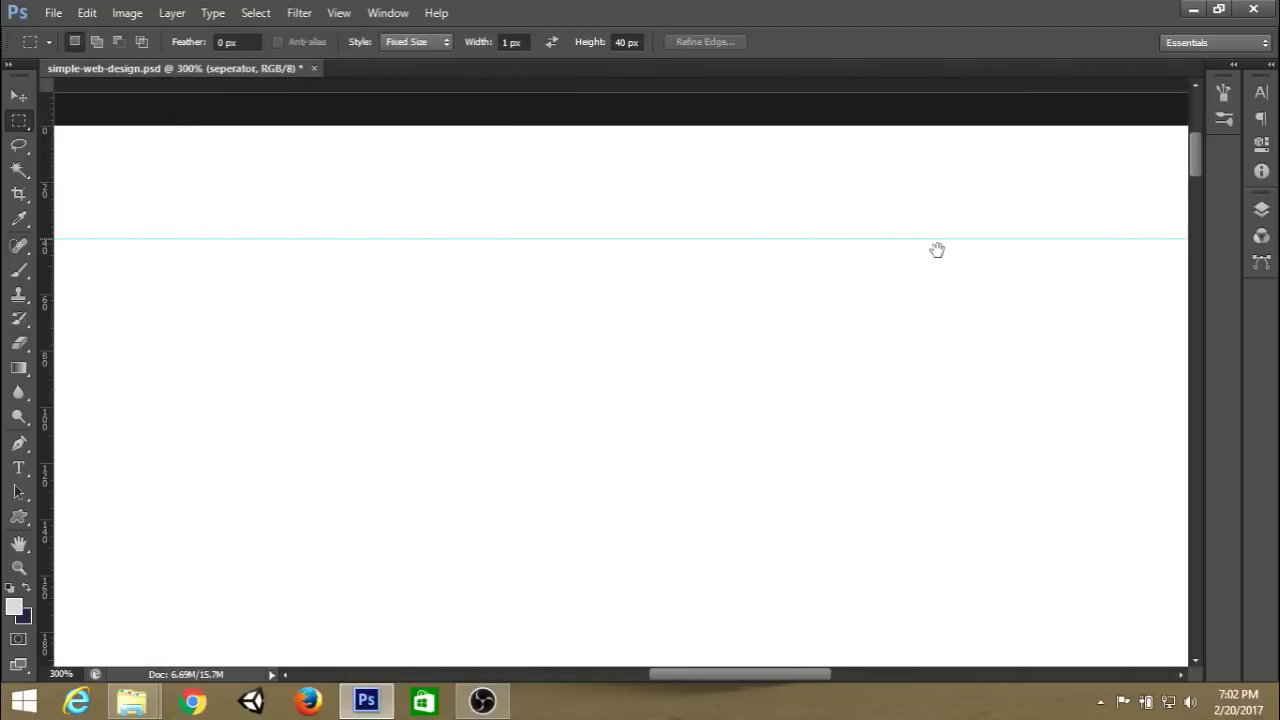
{"action": "left_click_drag", "start_coordinate": [934, 251], "coordinate": [420, 214]}
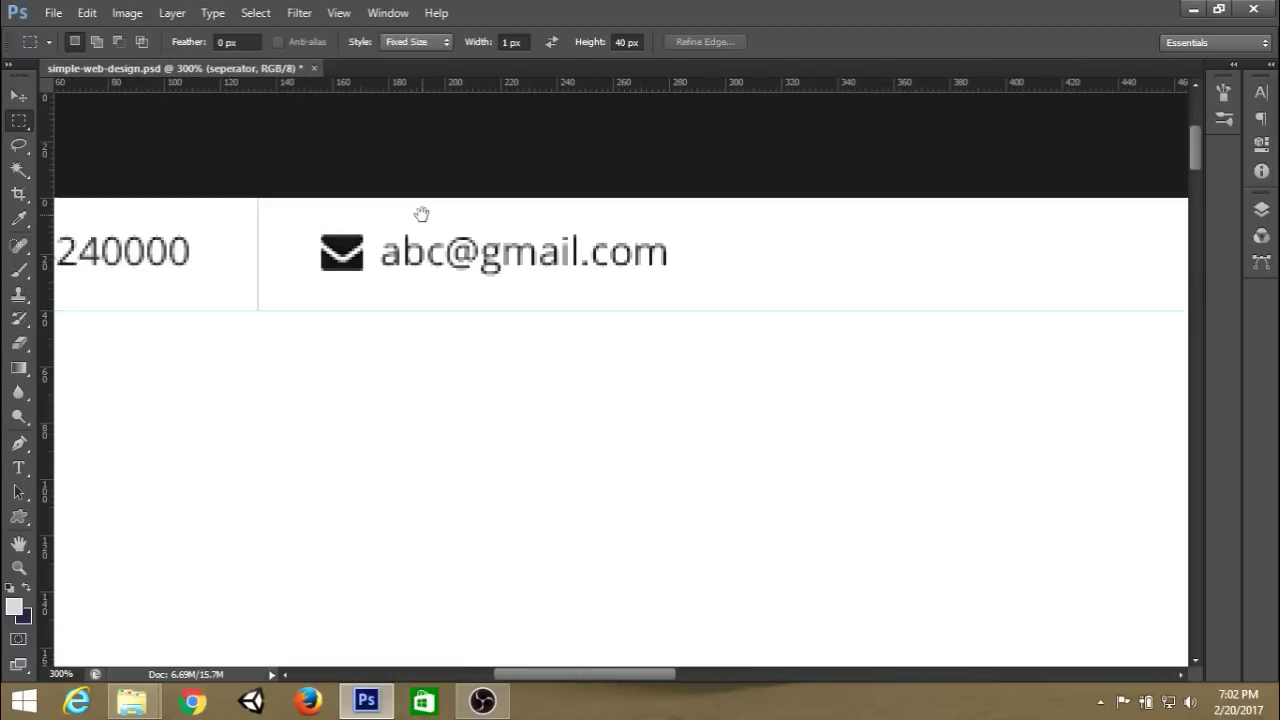
Add a 1×40 px light grey separator just right of the email address.
{"action": "left_click", "coordinate": [1261, 212]}
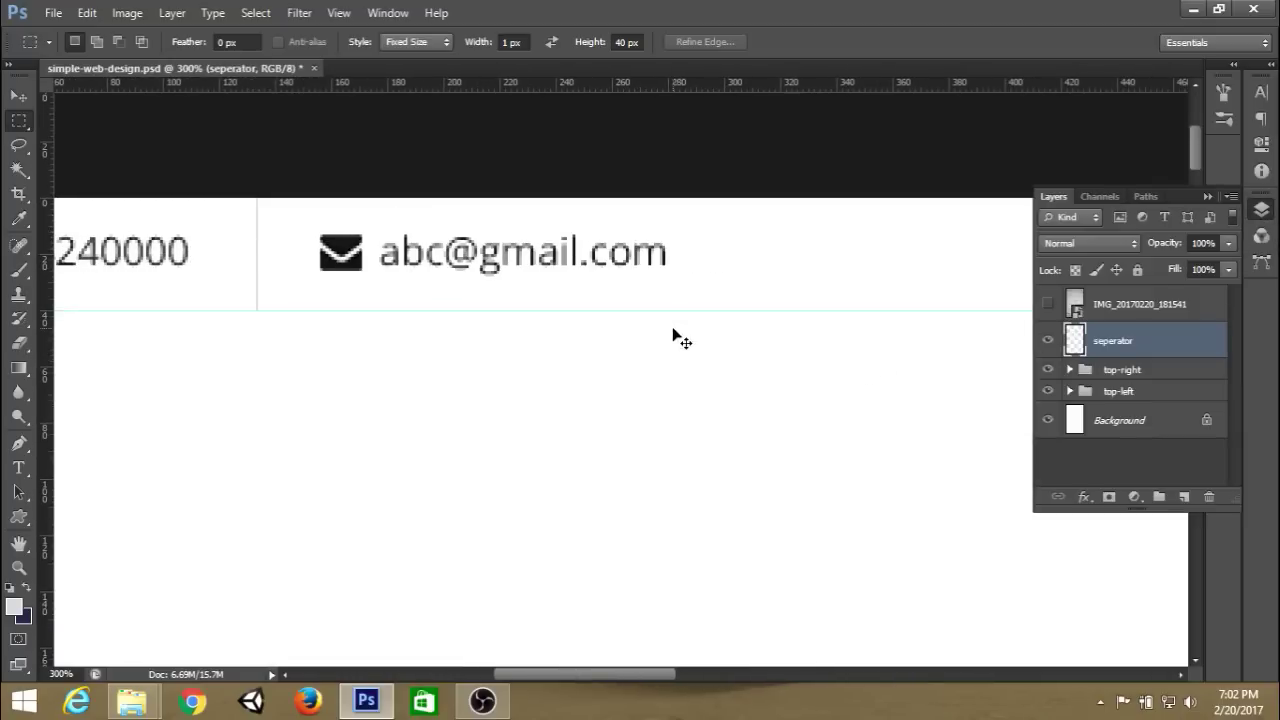
{"action": "left_click", "coordinate": [1261, 211]}
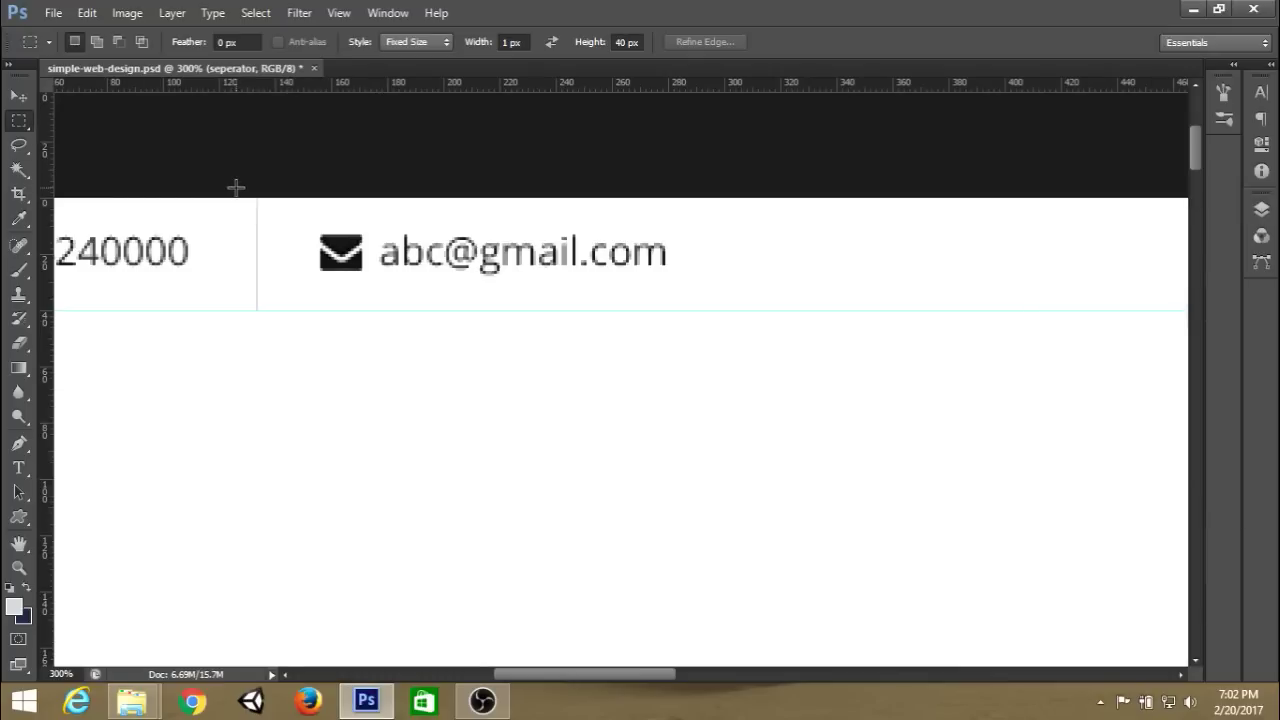
{"action": "left_click", "coordinate": [721, 229]}
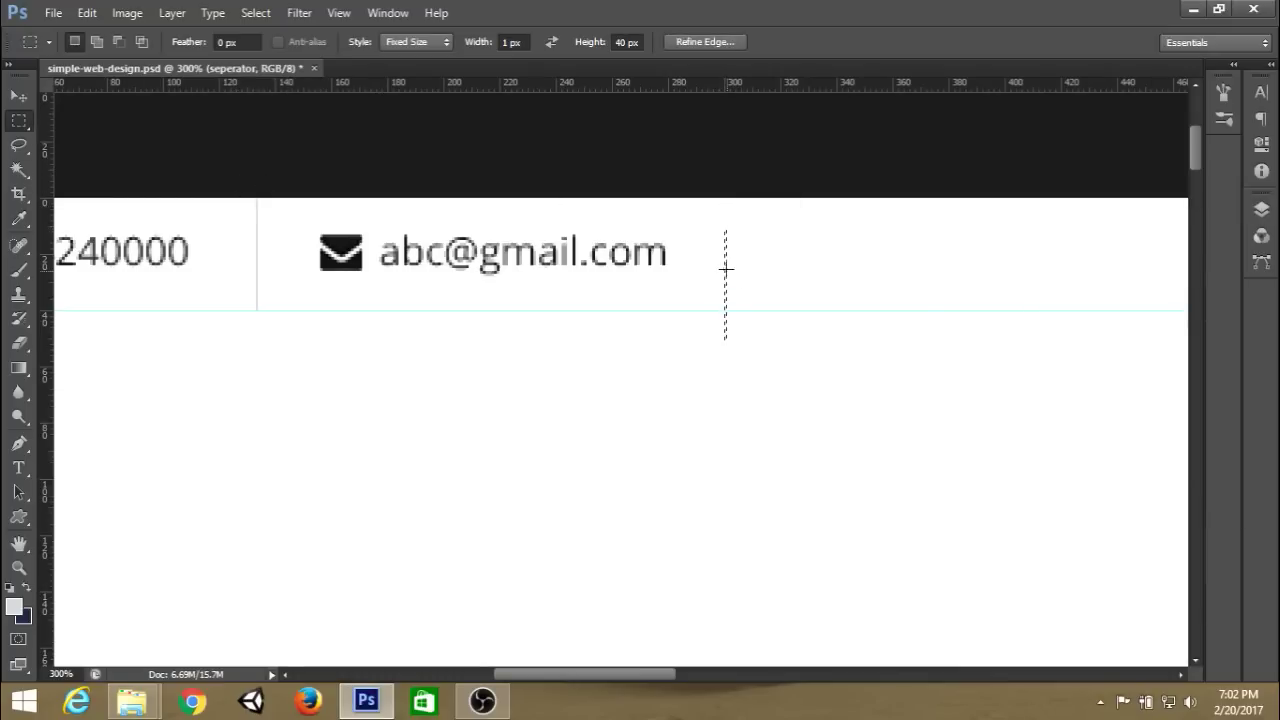
{"action": "left_click_drag", "start_coordinate": [725, 265], "coordinate": [728, 242]}
{"action": "key", "text": "alt+BackSpace"}
{"action": "key", "text": "ctrl+d"}
{"action": "left_click_drag", "start_coordinate": [939, 305], "coordinate": [409, 249]}
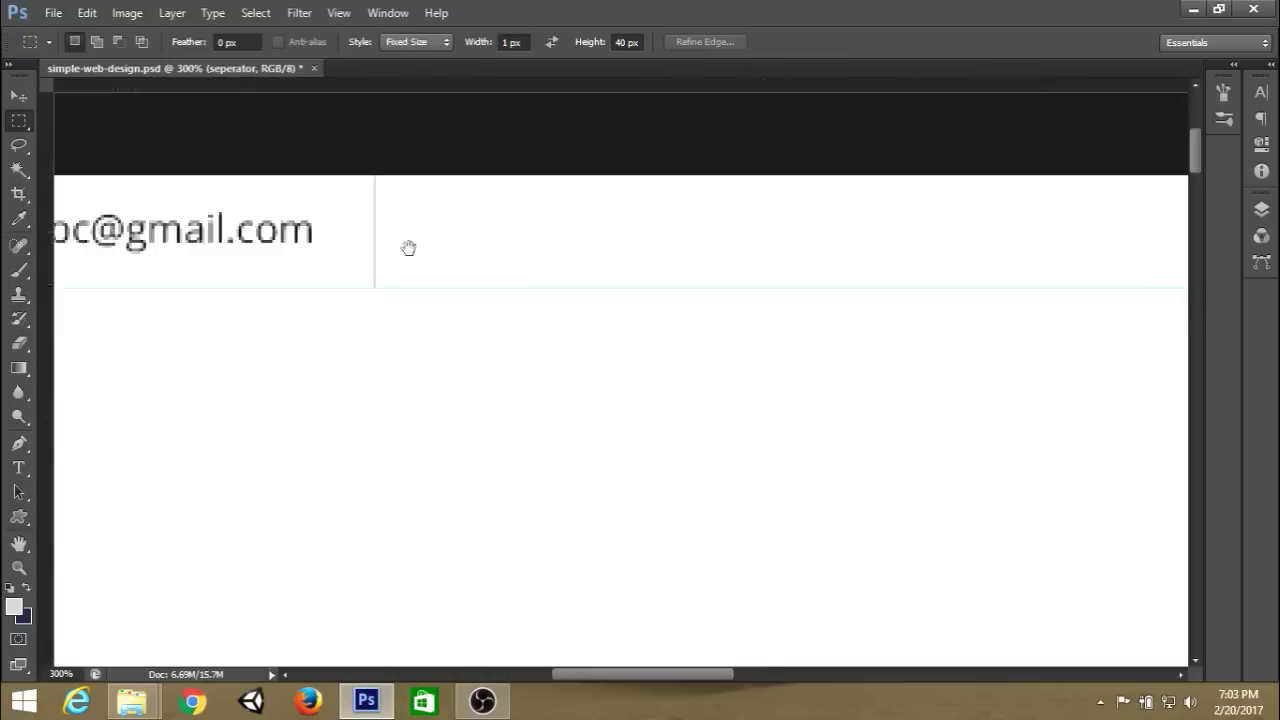
{"action": "left_click_drag", "start_coordinate": [880, 251], "coordinate": [224, 339]}
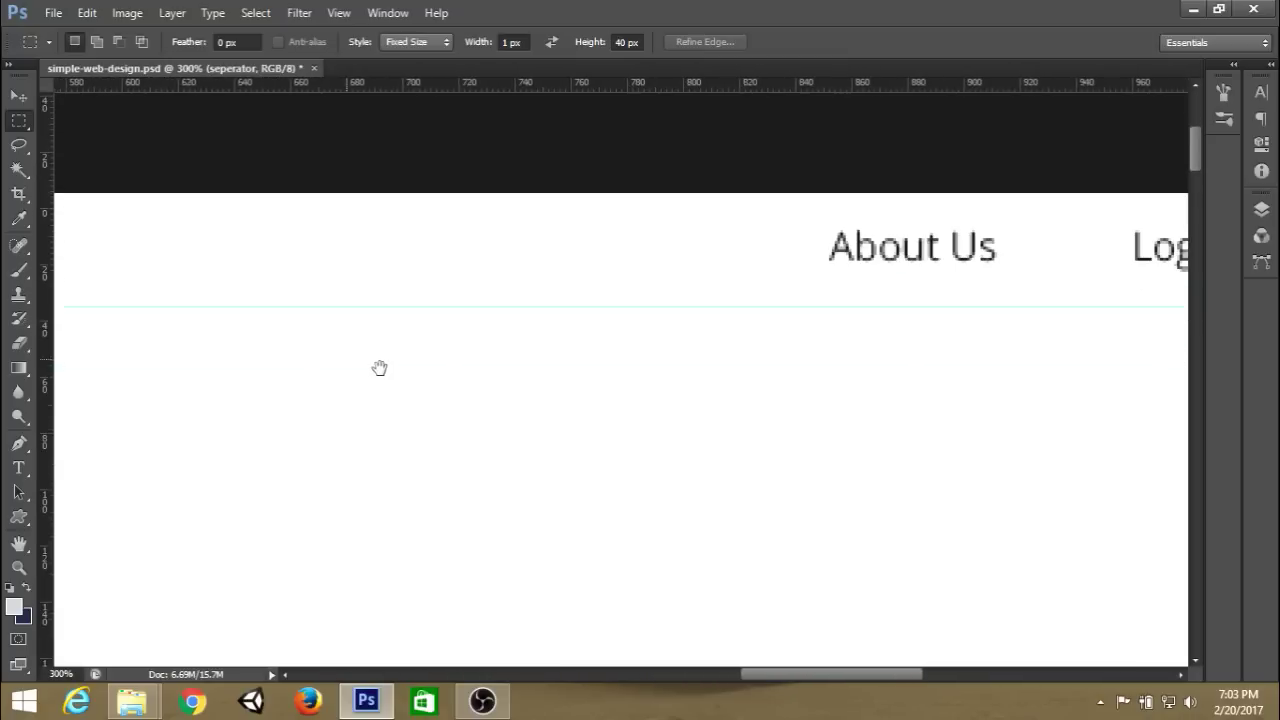
Add light grey 1×40 px separators before About Us and between About Us and Login/Sign Up.
{"action": "left_click_drag", "start_coordinate": [772, 255], "coordinate": [790, 241]}
{"action": "key", "text": "alt"}
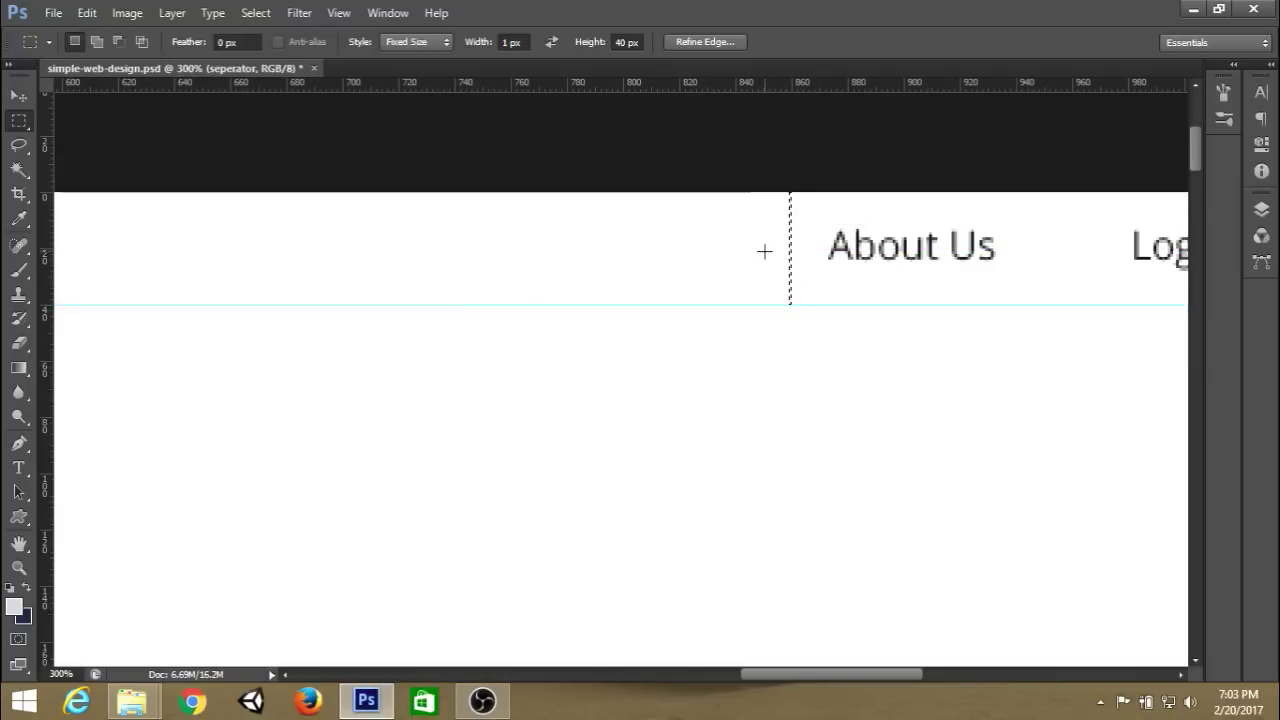
{"action": "key", "text": "space"}
{"action": "left_click_drag", "start_coordinate": [933, 274], "coordinate": [569, 274]}
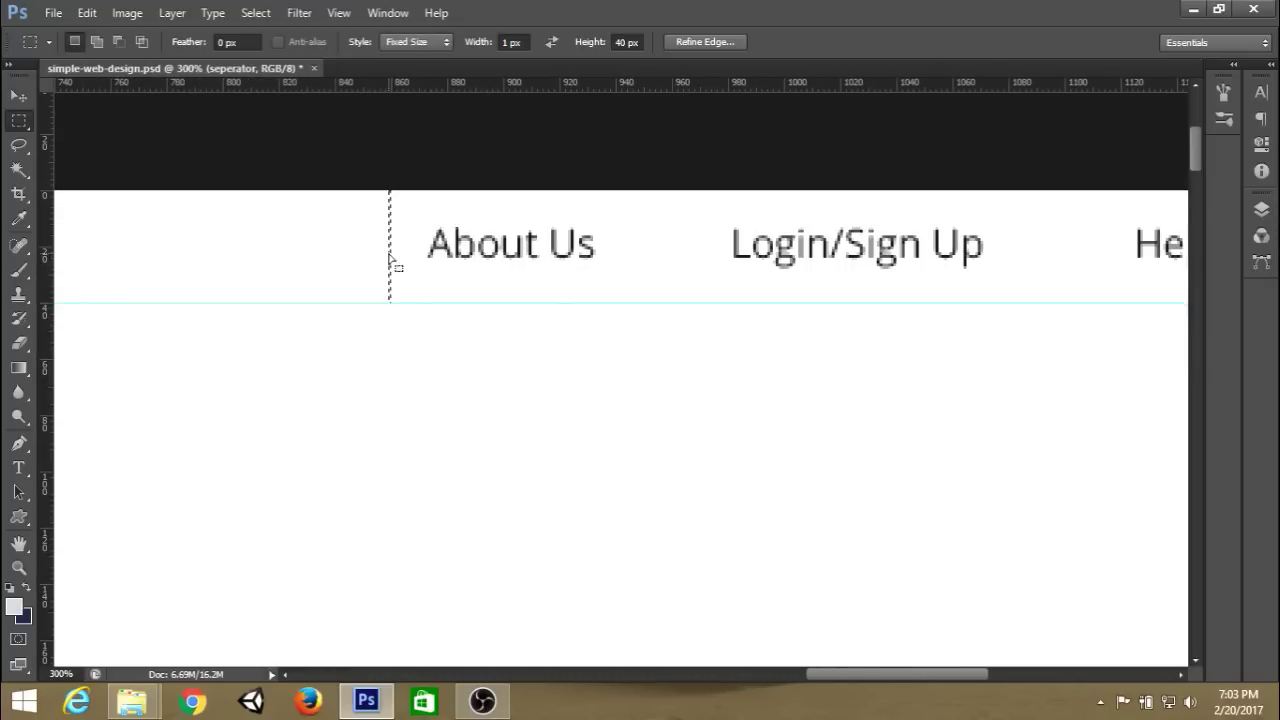
{"action": "left_click_drag", "start_coordinate": [391, 259], "coordinate": [664, 263]}
{"action": "key", "text": "ctrl+d"}
Add a light grey separator between Login/Sign Up and Help, then zoom out to 100%.
{"action": "left_click_drag", "start_coordinate": [838, 317], "coordinate": [671, 311]}
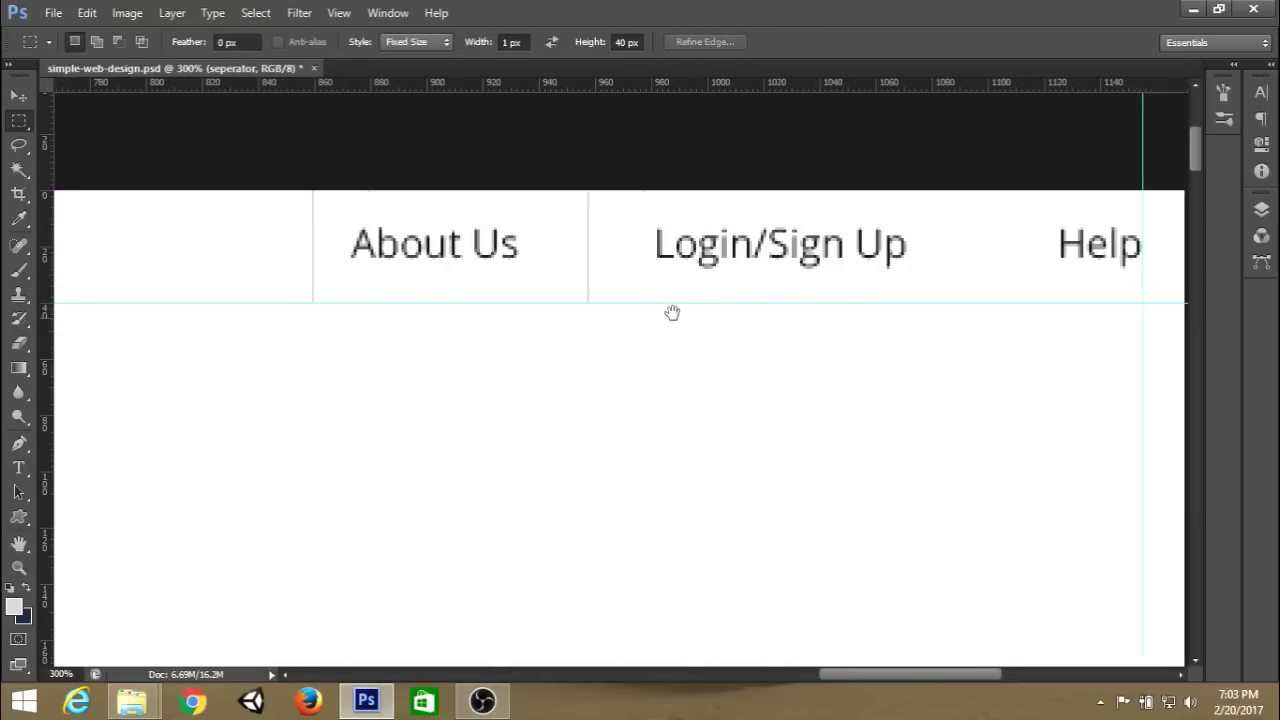
{"action": "left_click", "coordinate": [866, 241]}
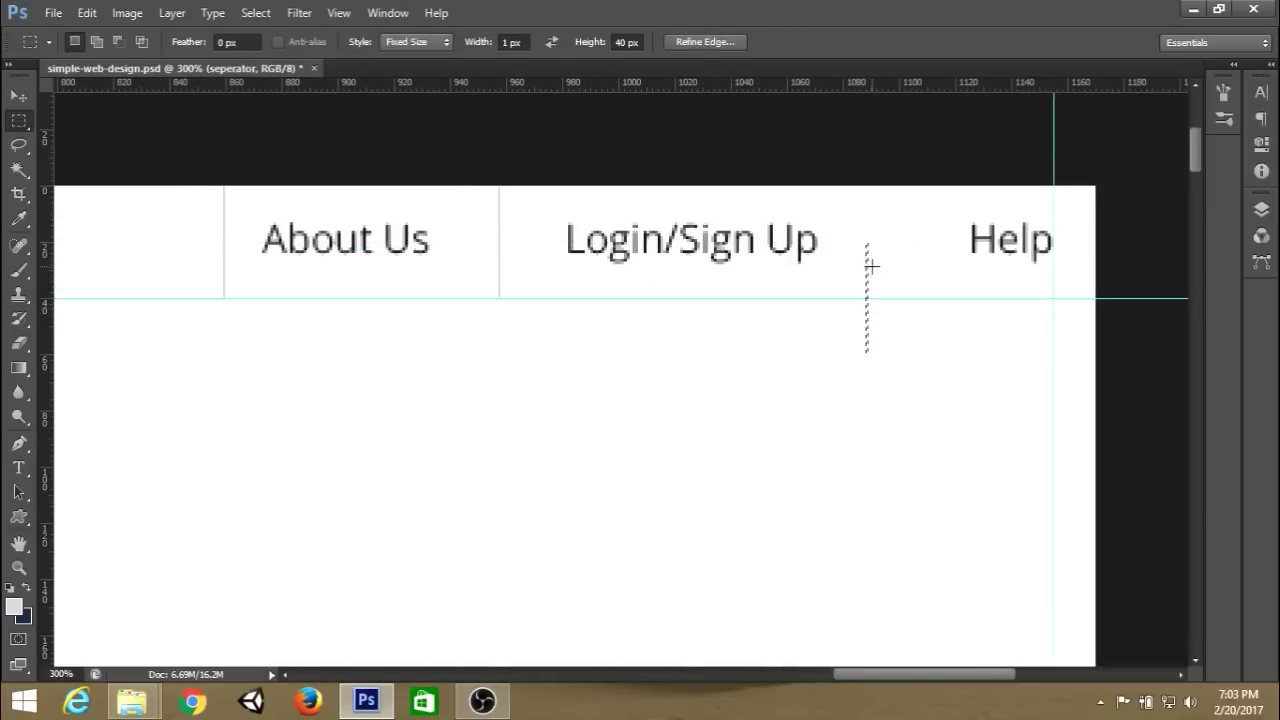
{"action": "left_click_drag", "start_coordinate": [868, 280], "coordinate": [899, 223]}
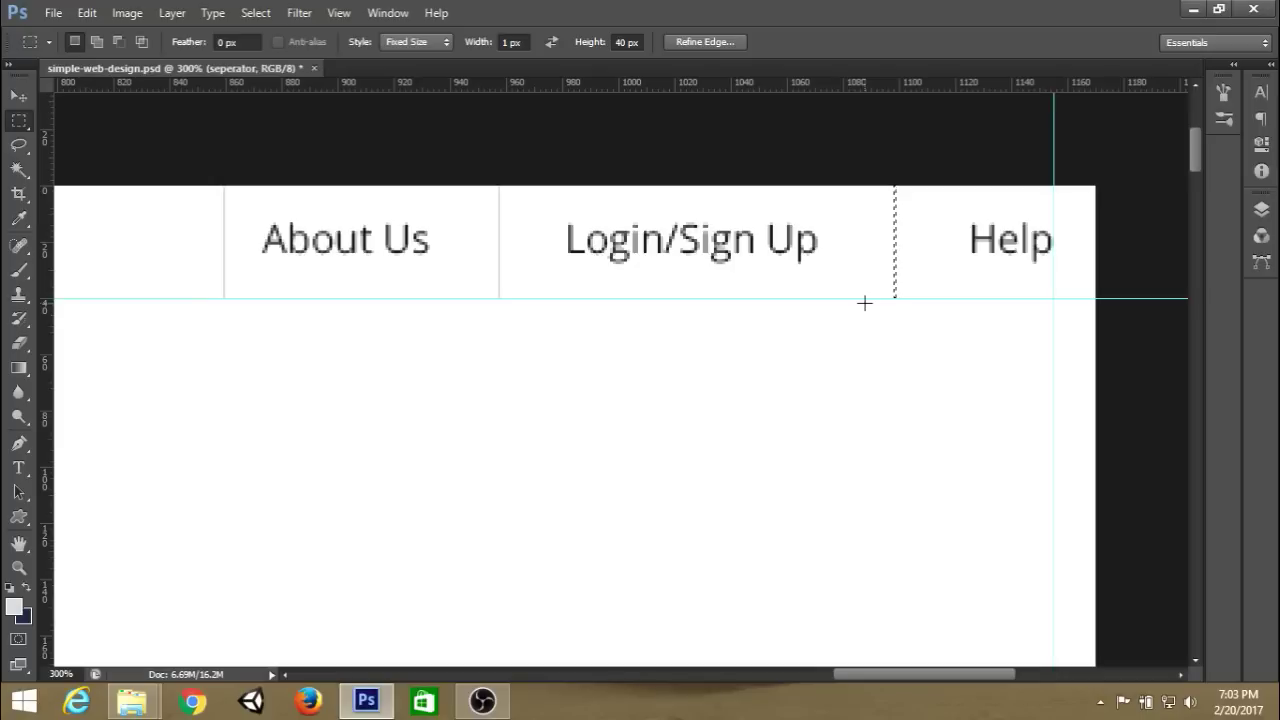
{"action": "key", "text": "alt+BackSpace"}
{"action": "key", "text": "ctrl+d"}
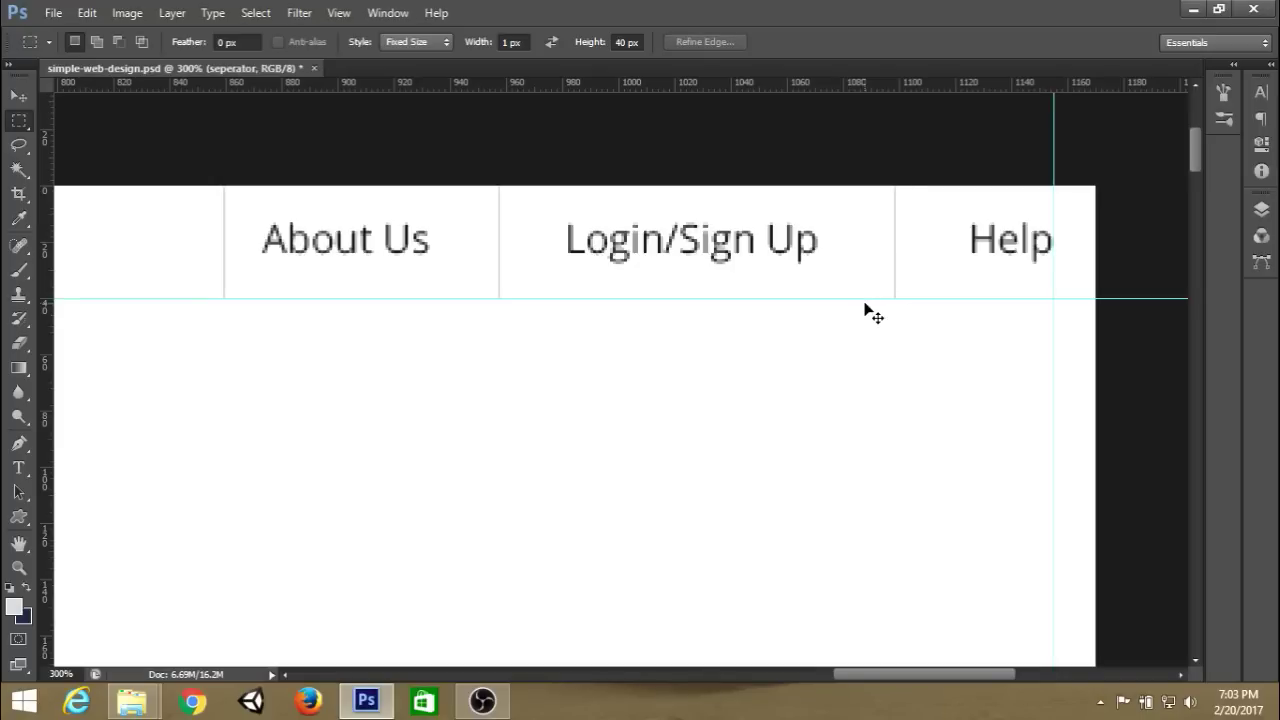
{"action": "key", "text": "ctrl+minus"}
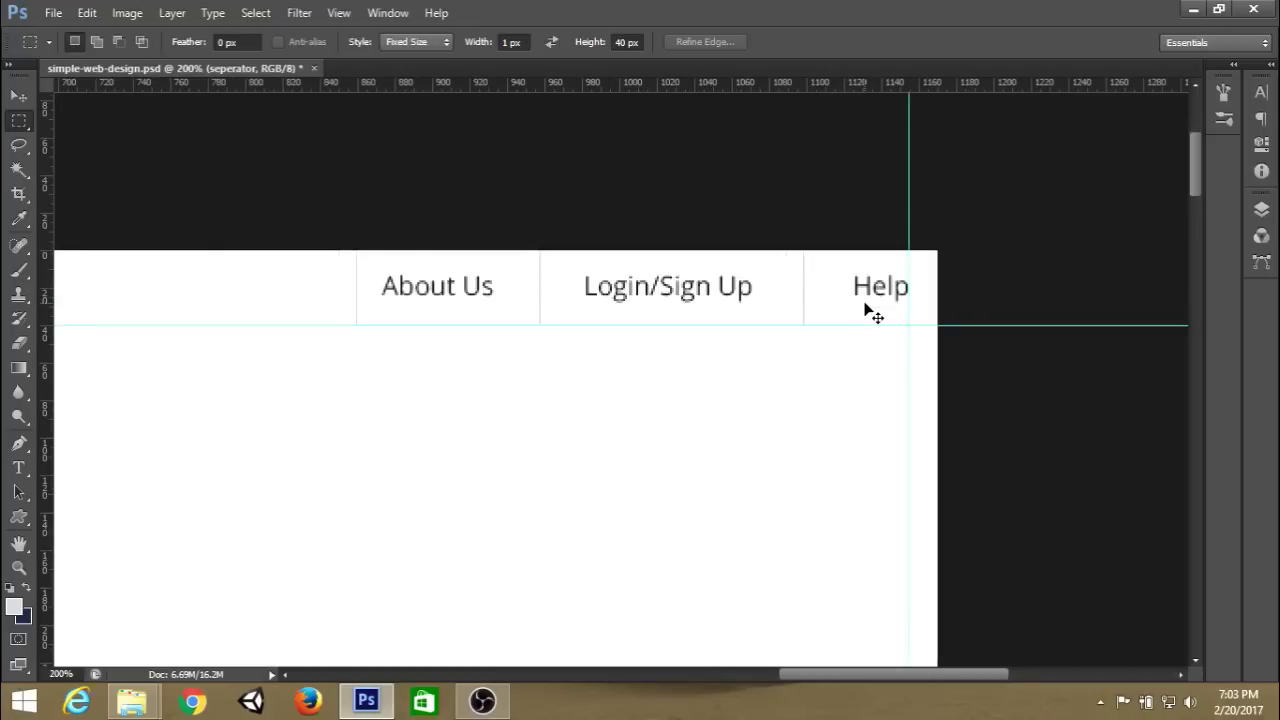
{"action": "key", "text": "ctrl+minus"}
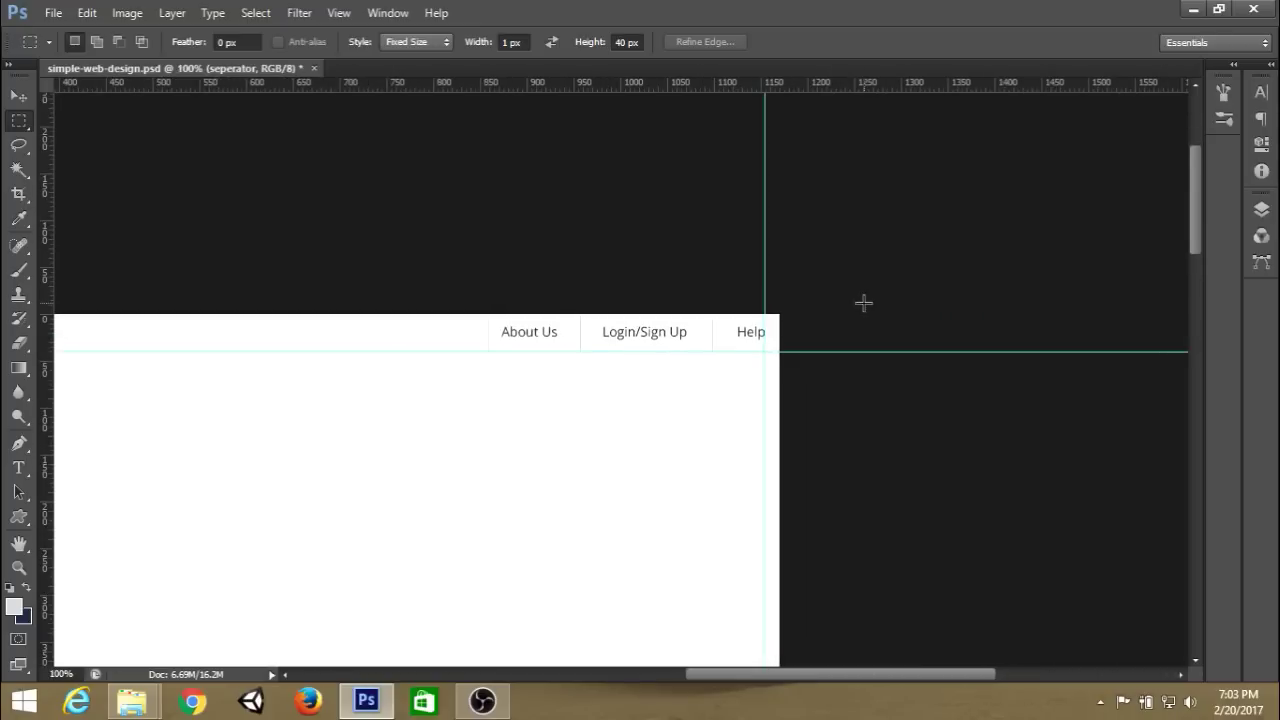
Switch the marquee style to Normal and select a full-width band below the top bar.
{"action": "left_click_drag", "start_coordinate": [689, 394], "coordinate": [944, 357]}
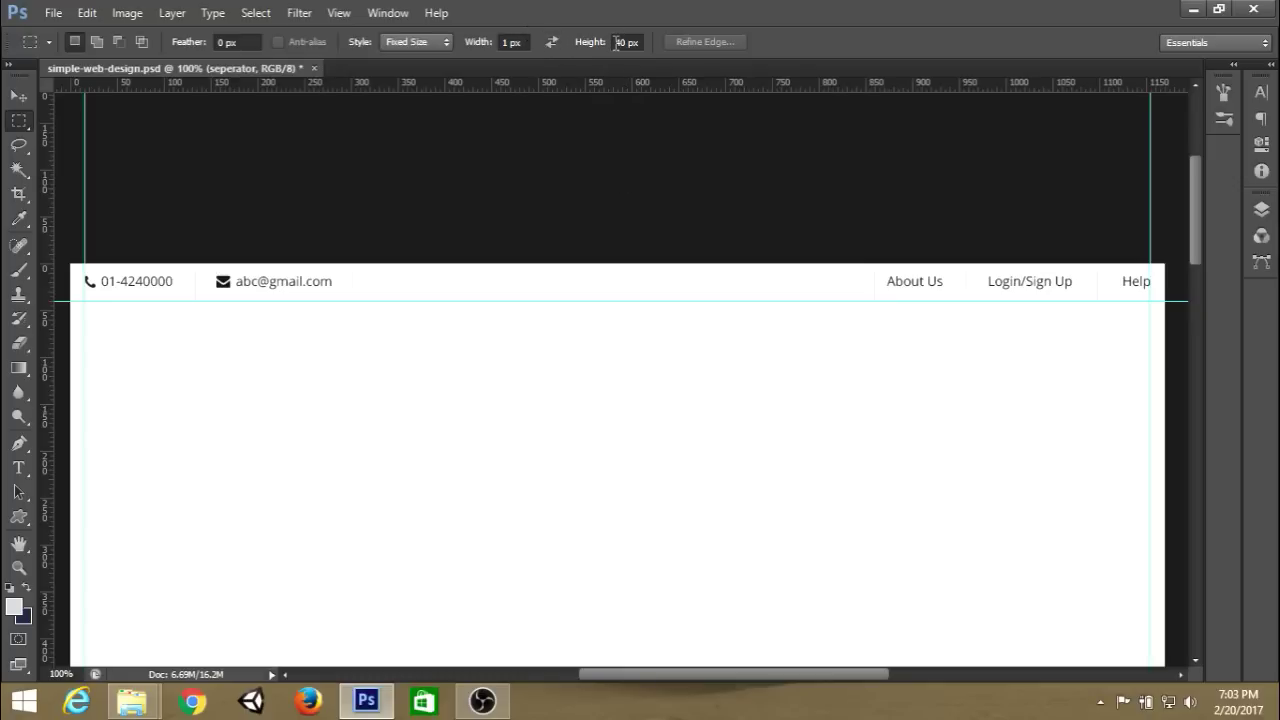
{"action": "left_click", "coordinate": [417, 42]}
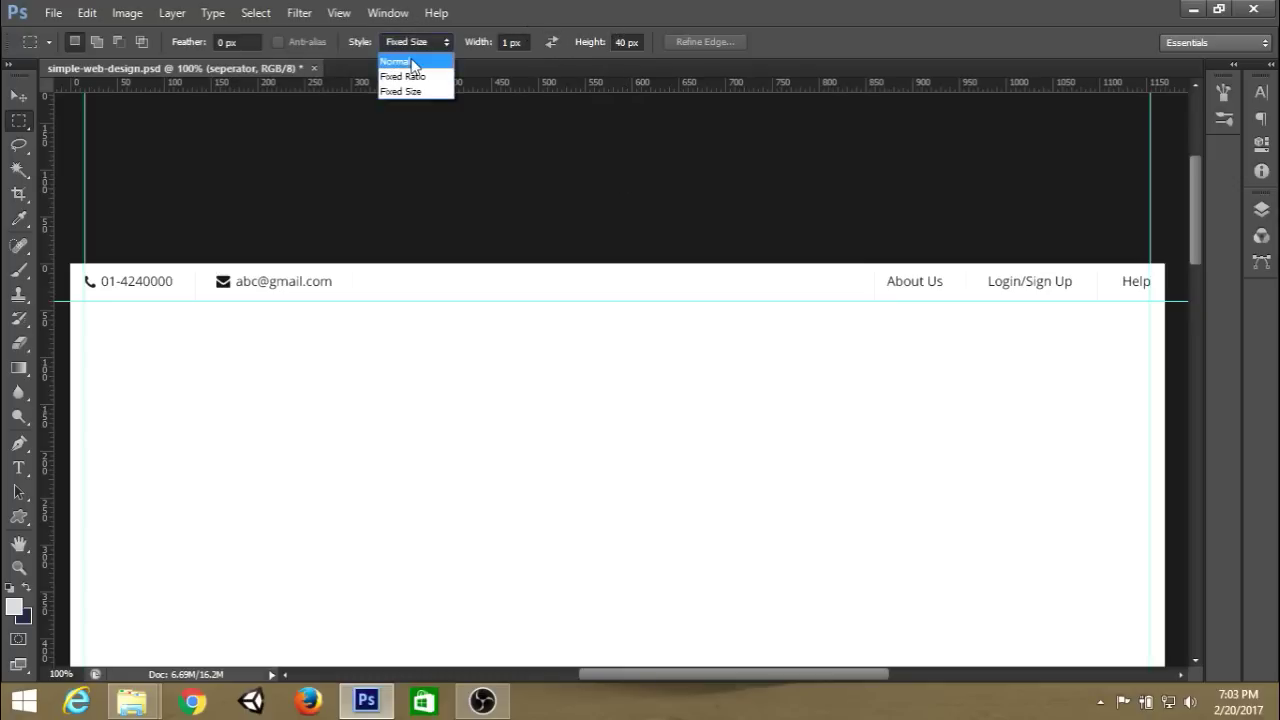
{"action": "left_click", "coordinate": [400, 63]}
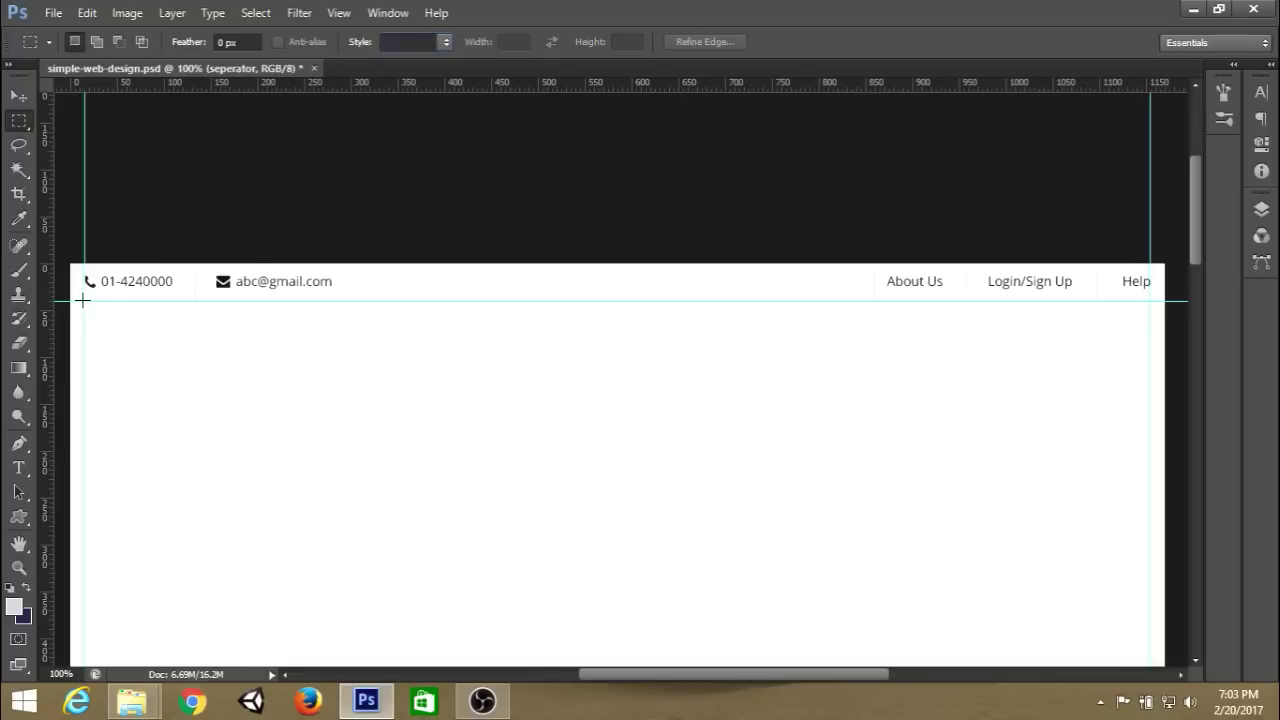
{"action": "left_click_drag", "start_coordinate": [84, 300], "coordinate": [1143, 344]}
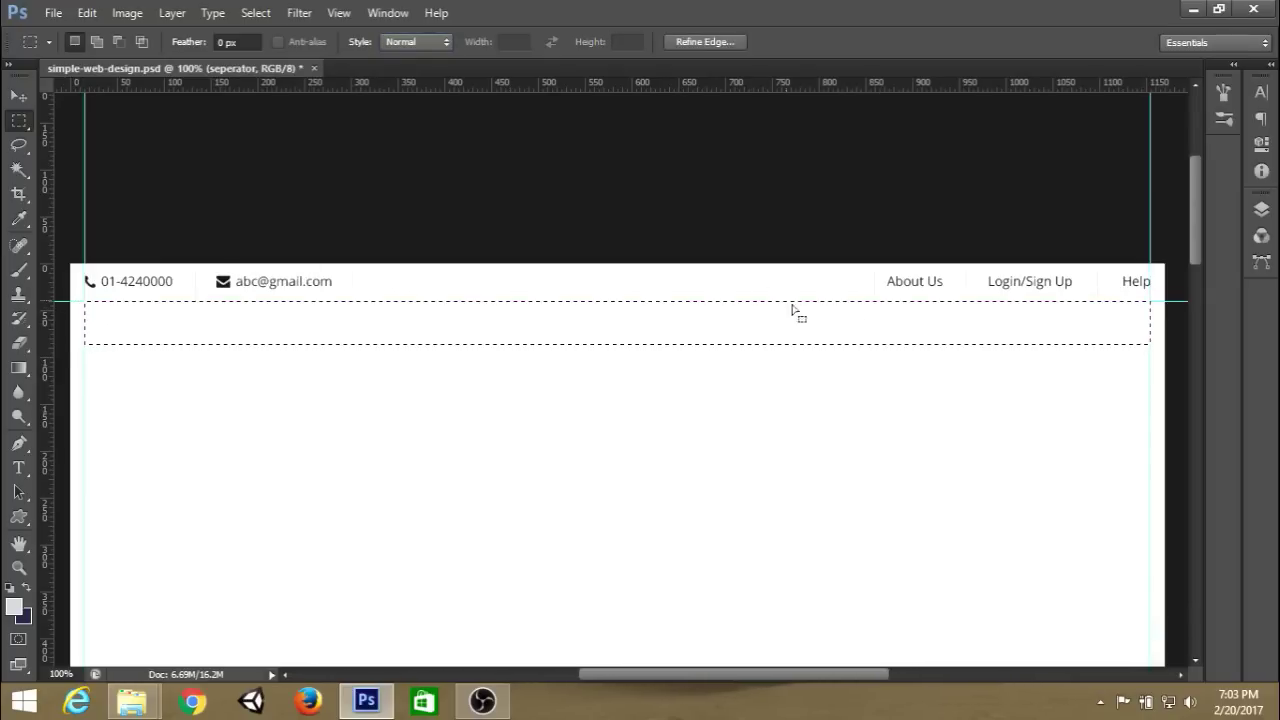
{"action": "key", "text": "ctrl+plus"}
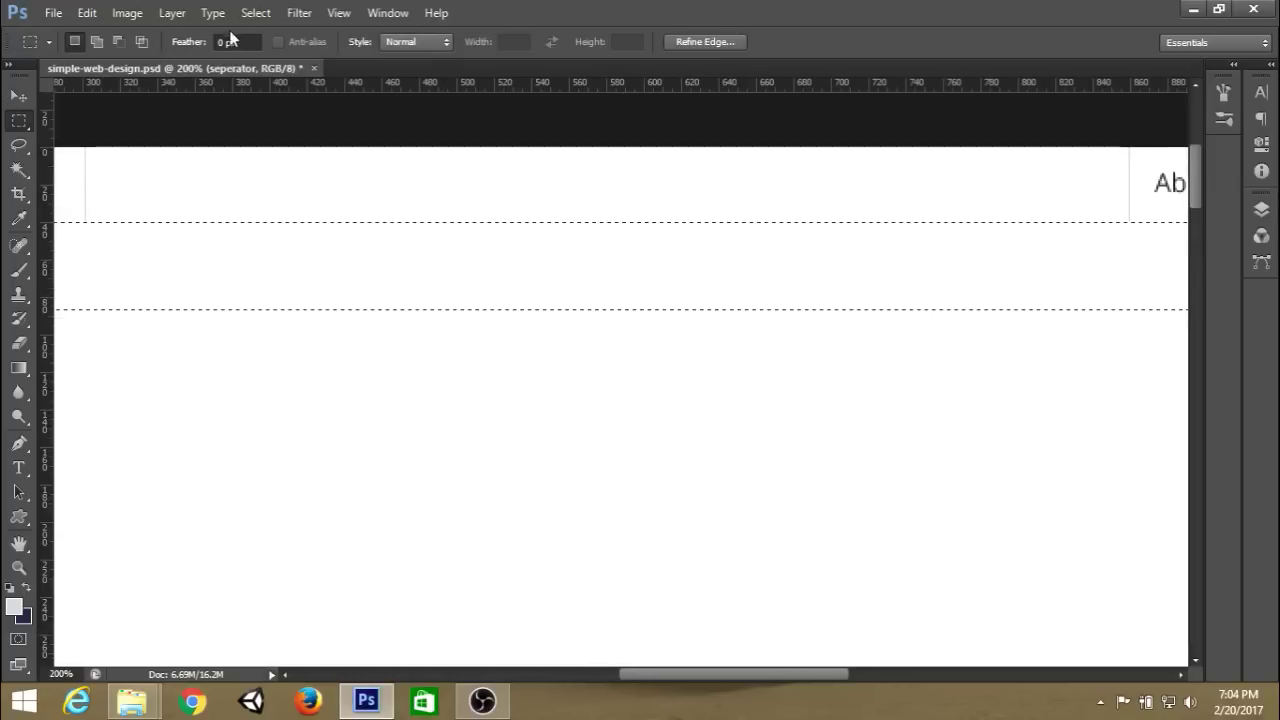
Use Transform Selection to shrink the band selection to a 1 px tall strip.
{"action": "left_click", "coordinate": [257, 15]}
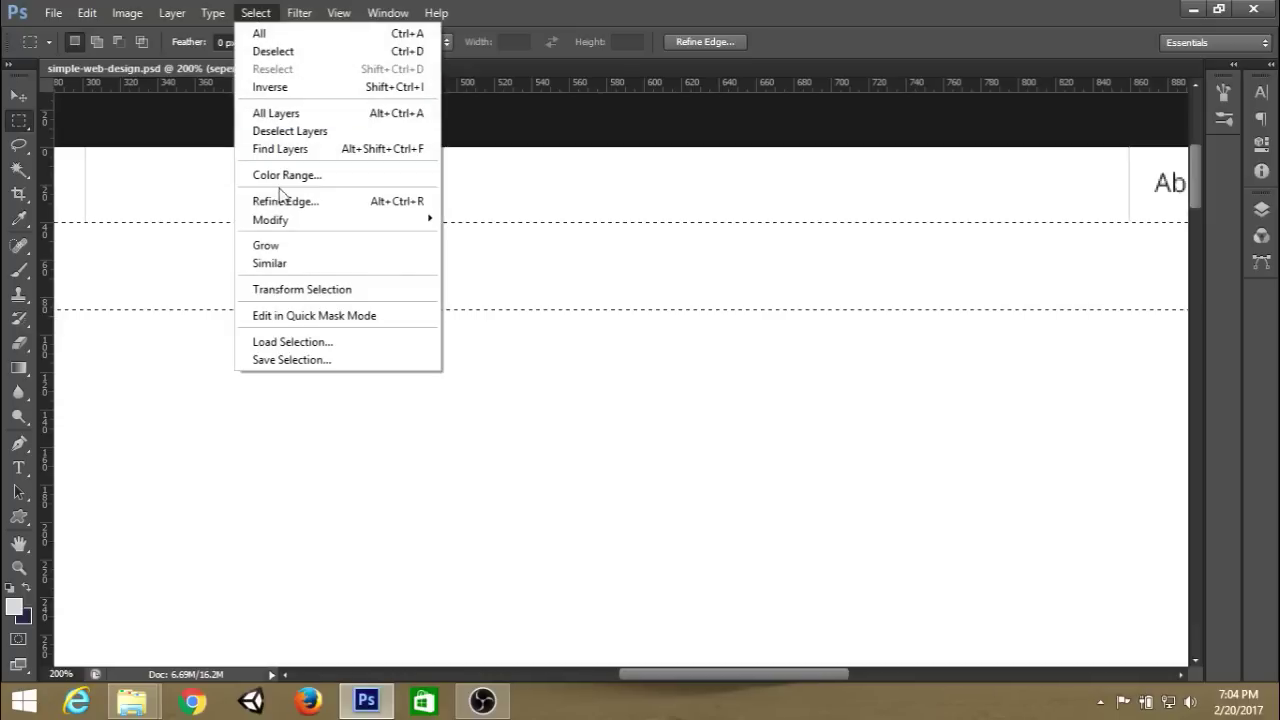
{"action": "left_click", "coordinate": [297, 290]}
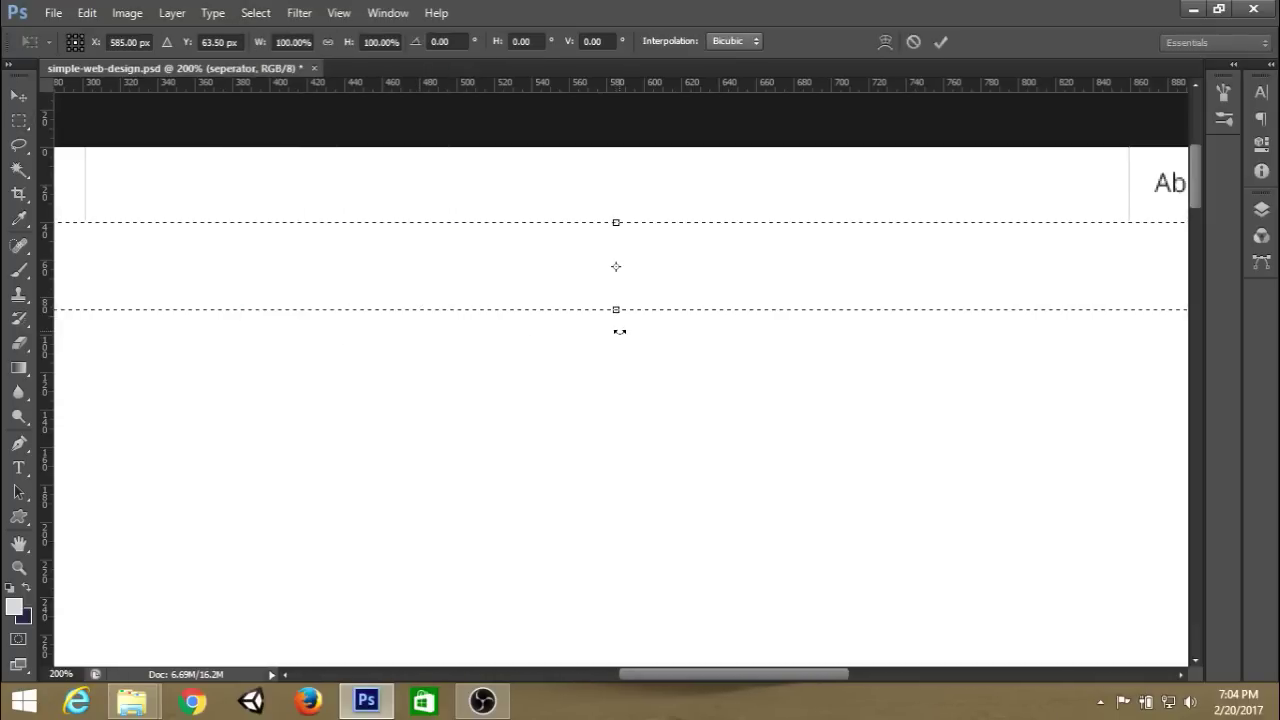
{"action": "key", "text": "ctrl+plus"}
{"action": "scroll", "coordinate": [571, 294], "scroll_direction": "up", "scroll_amount": 2}
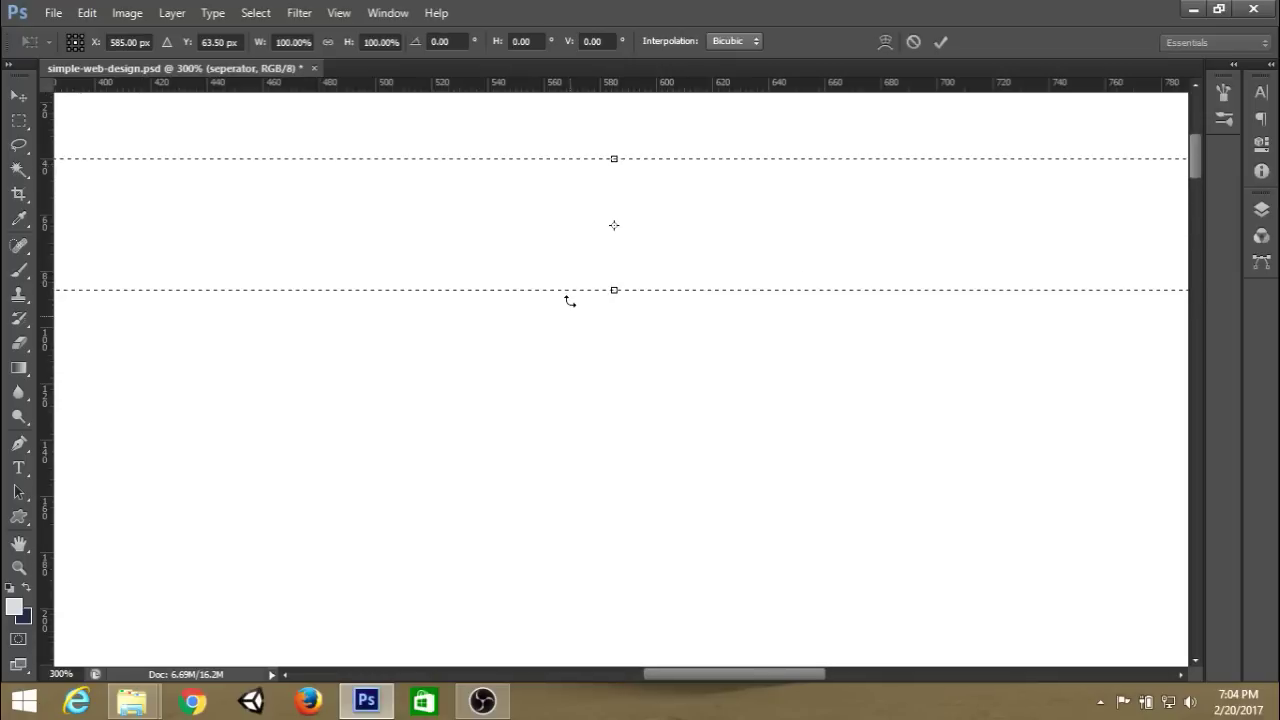
{"action": "left_click_drag", "start_coordinate": [614, 349], "coordinate": [623, 229]}
{"action": "key", "text": "ctrl+plus"}
{"action": "key", "text": "ctrl+plus"}
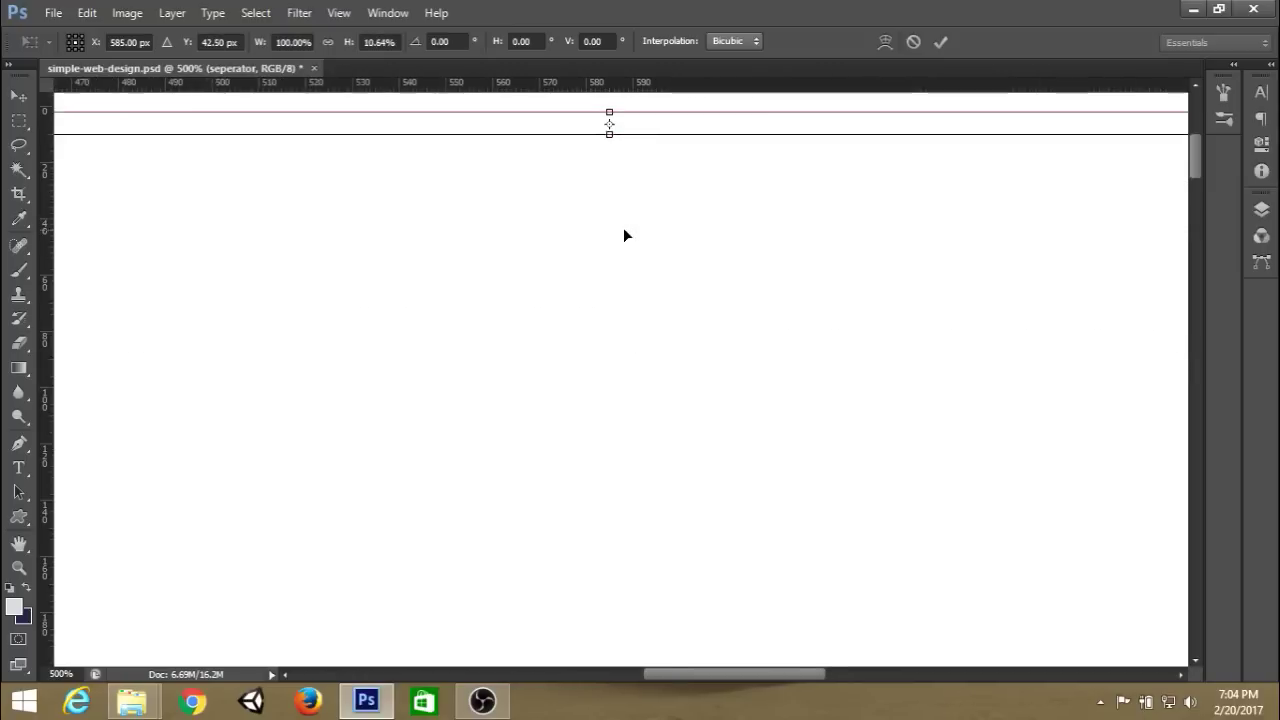
{"action": "scroll", "coordinate": [630, 215], "scroll_direction": "up", "scroll_amount": 2}
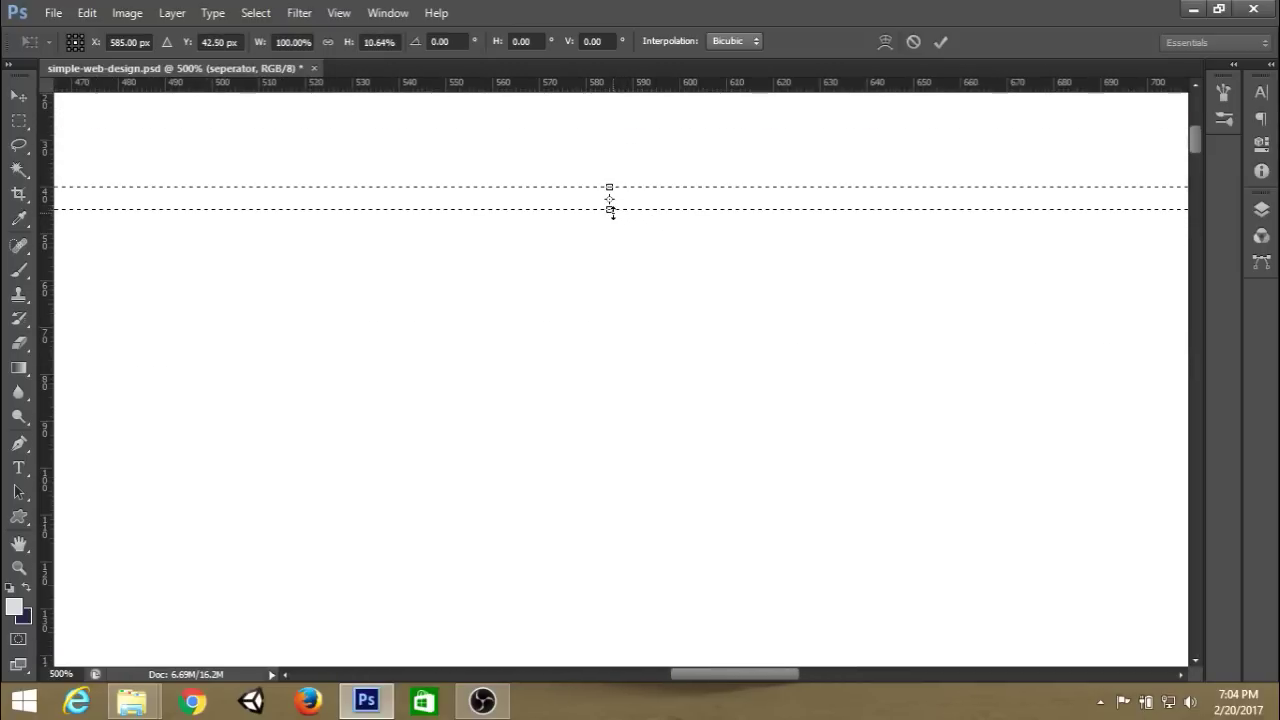
{"action": "left_click_drag", "start_coordinate": [609, 209], "coordinate": [605, 190]}
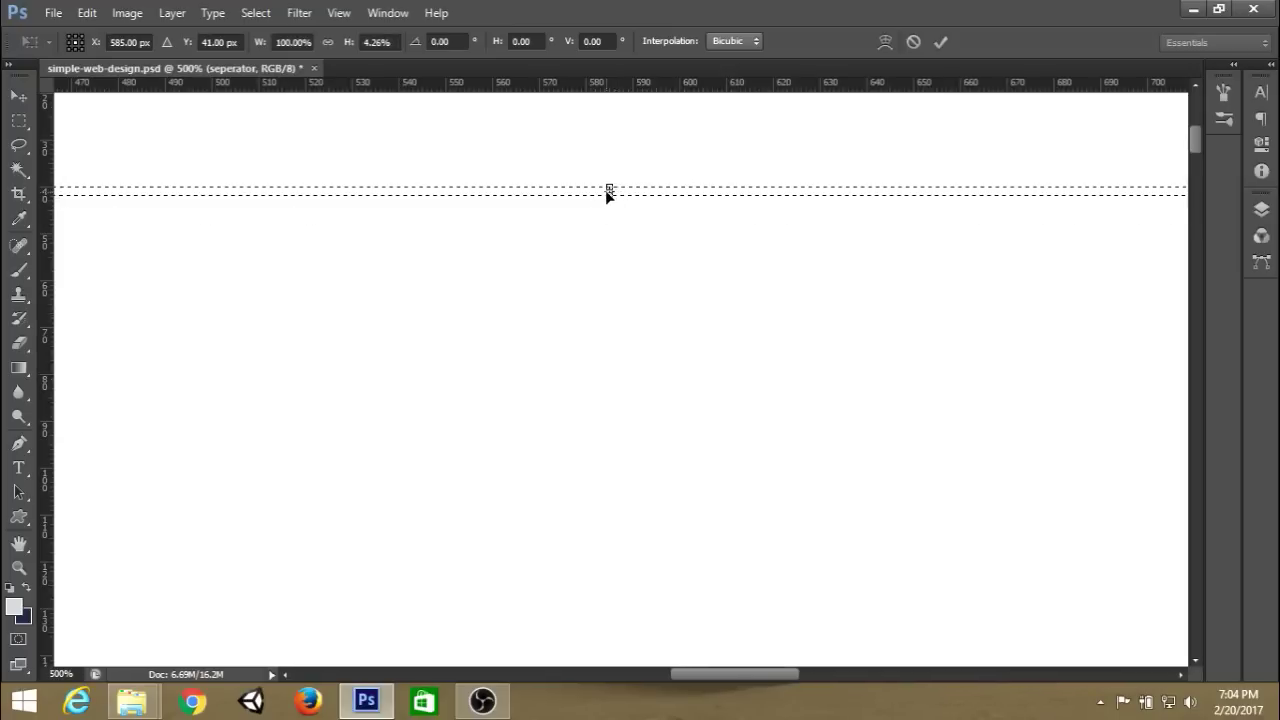
{"action": "key", "text": "ctrl+plus"}
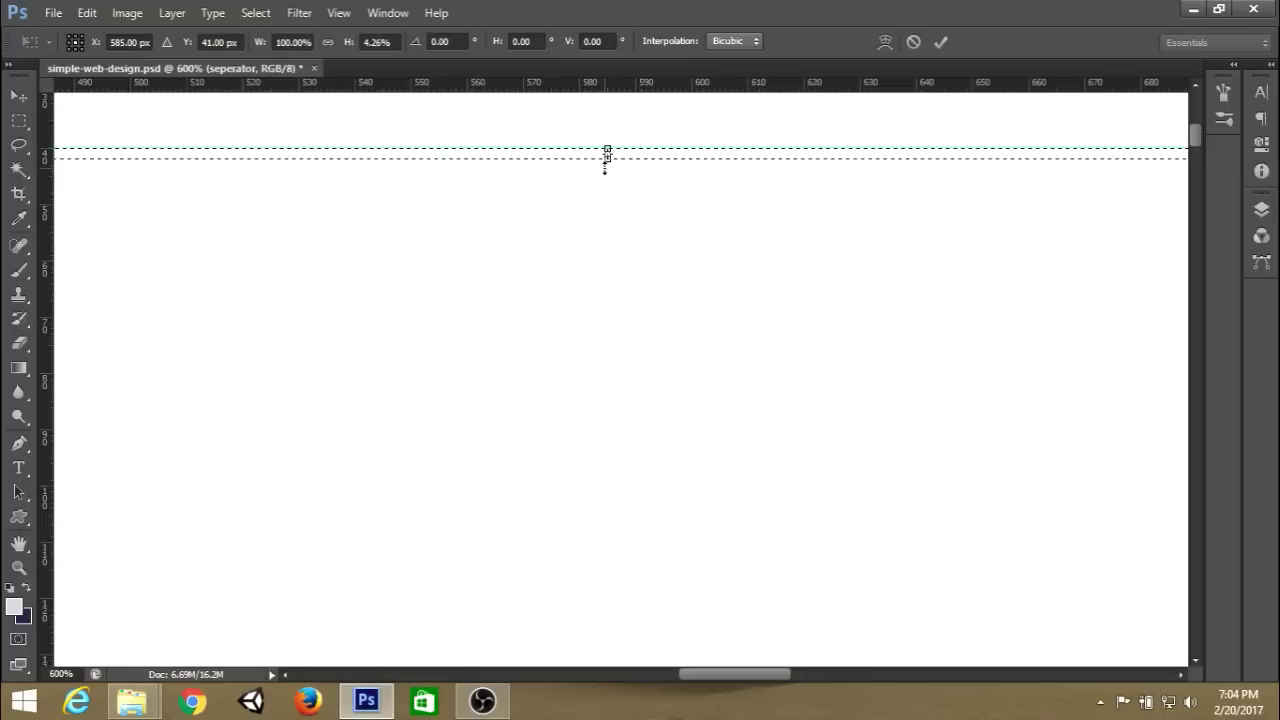
{"action": "left_click_drag", "start_coordinate": [607, 155], "coordinate": [607, 151]}
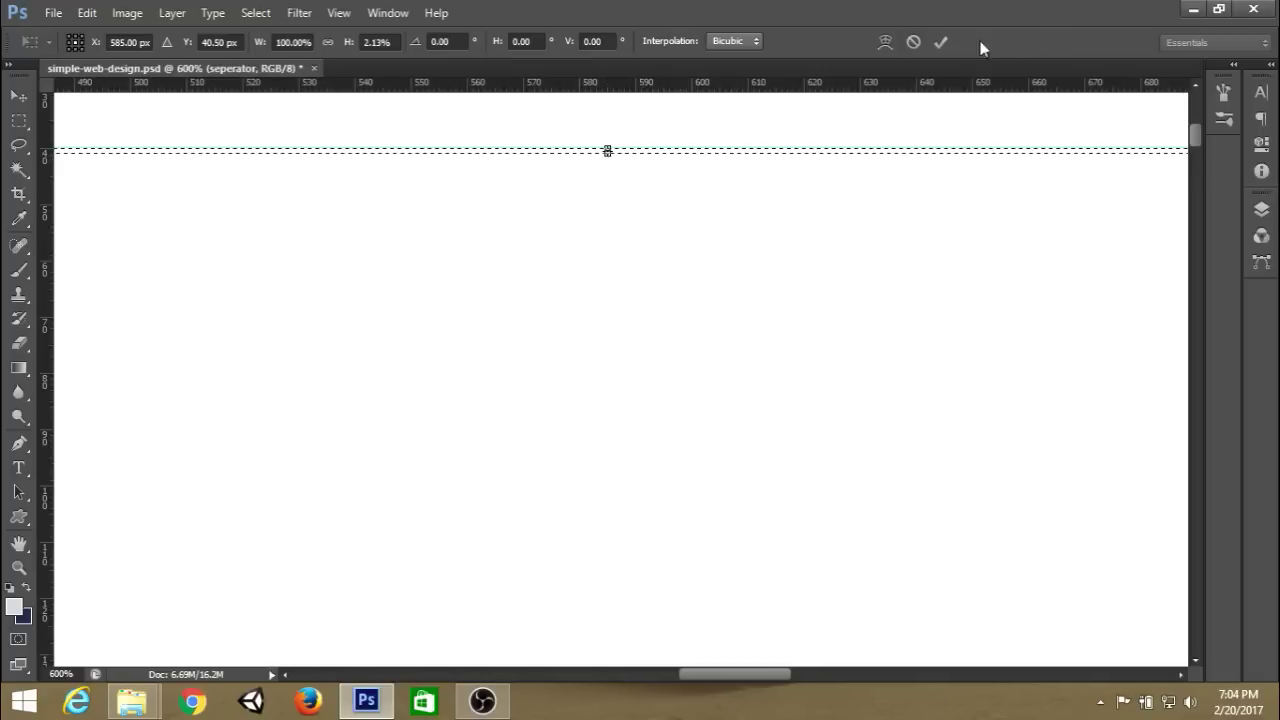
{"action": "left_click", "coordinate": [945, 41]}
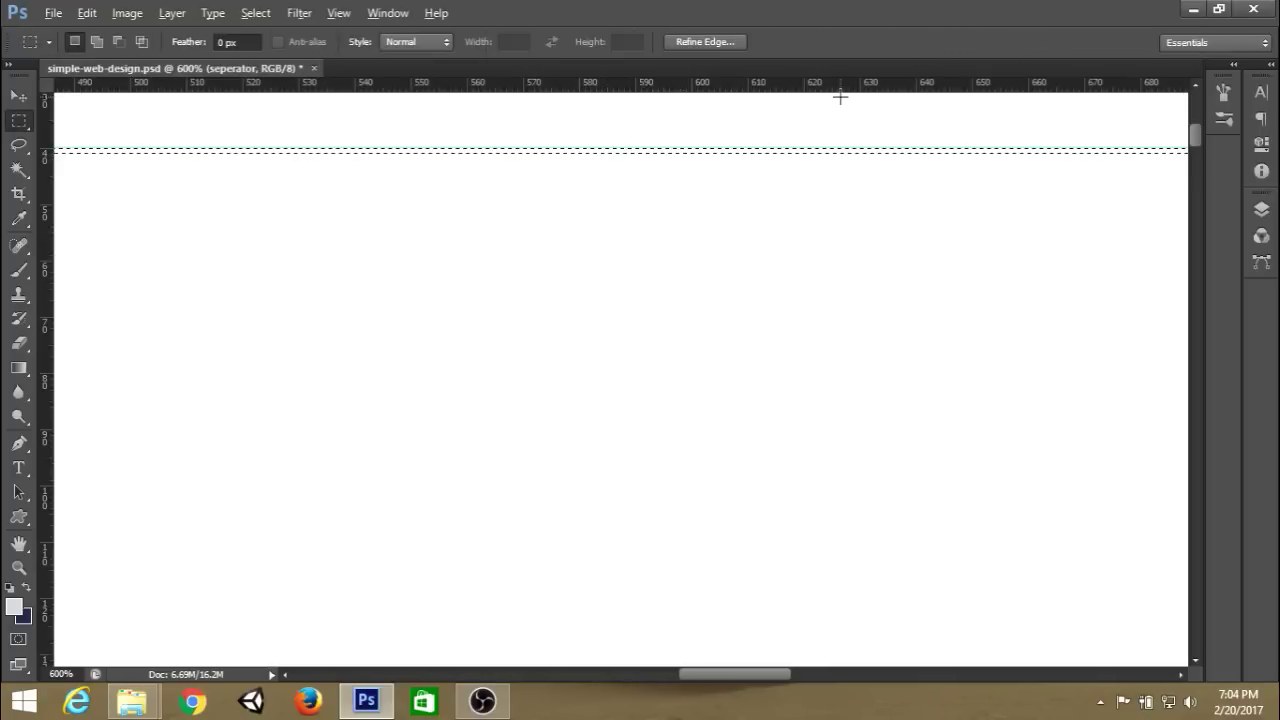
Fill the 1 px strip light grey, deselect, view at 100% and hide the guides.
{"action": "key", "text": "ctrl+d"}
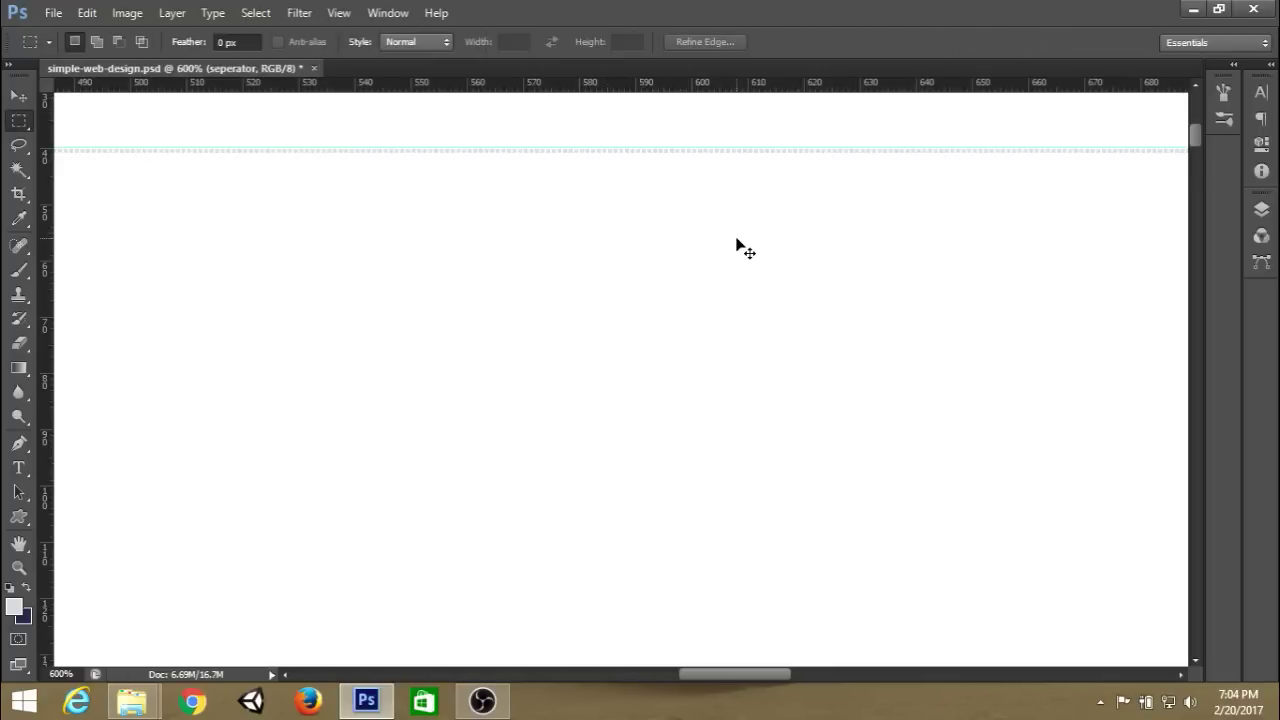
{"action": "key", "text": "ctrl+1"}
{"action": "key", "text": "ctrl+semicolon"}
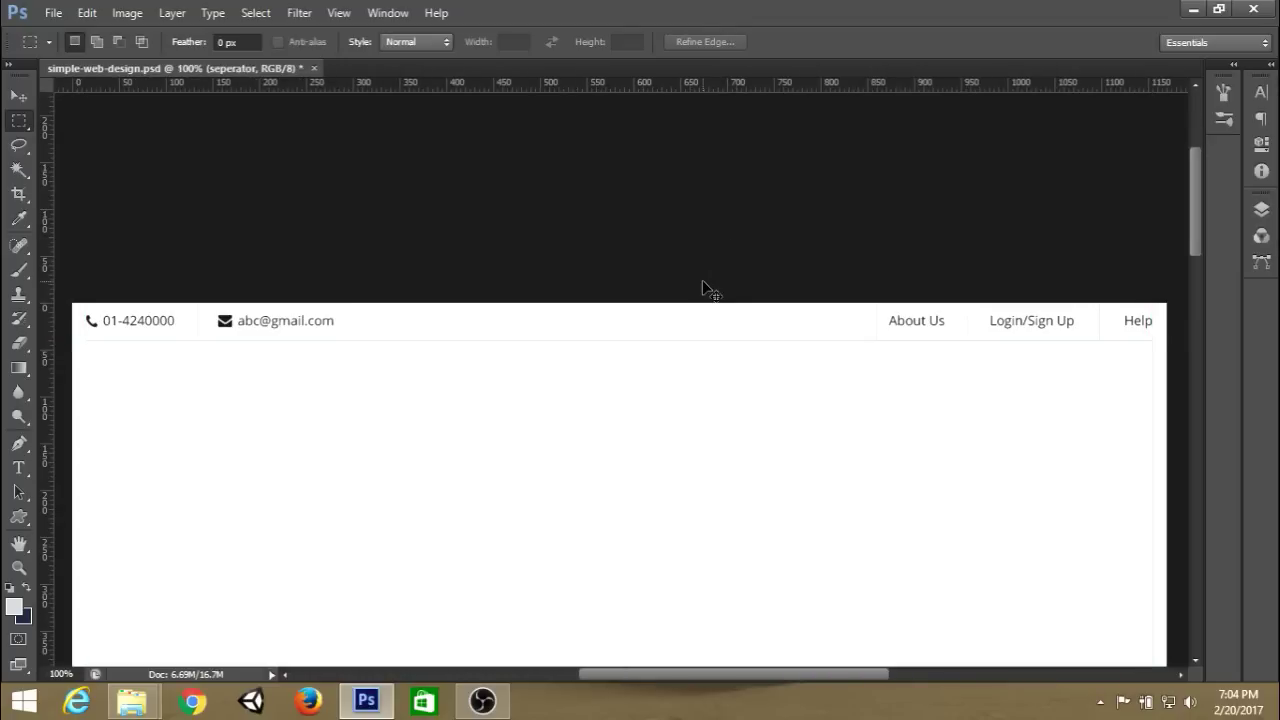
{"action": "scroll", "coordinate": [697, 287], "scroll_direction": "down", "scroll_amount": 3}
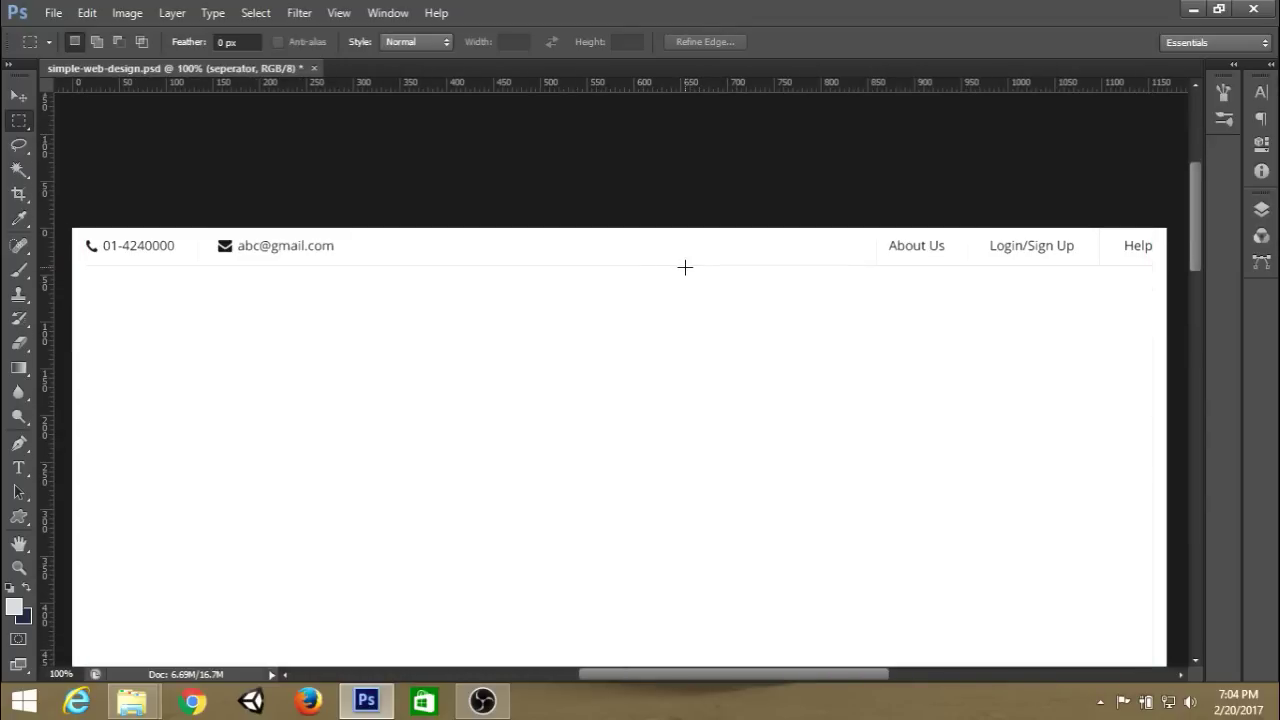
{"action": "scroll", "coordinate": [697, 257], "scroll_direction": "down", "scroll_amount": 3}
{"action": "scroll", "coordinate": [699, 257], "scroll_direction": "up", "scroll_amount": 1}
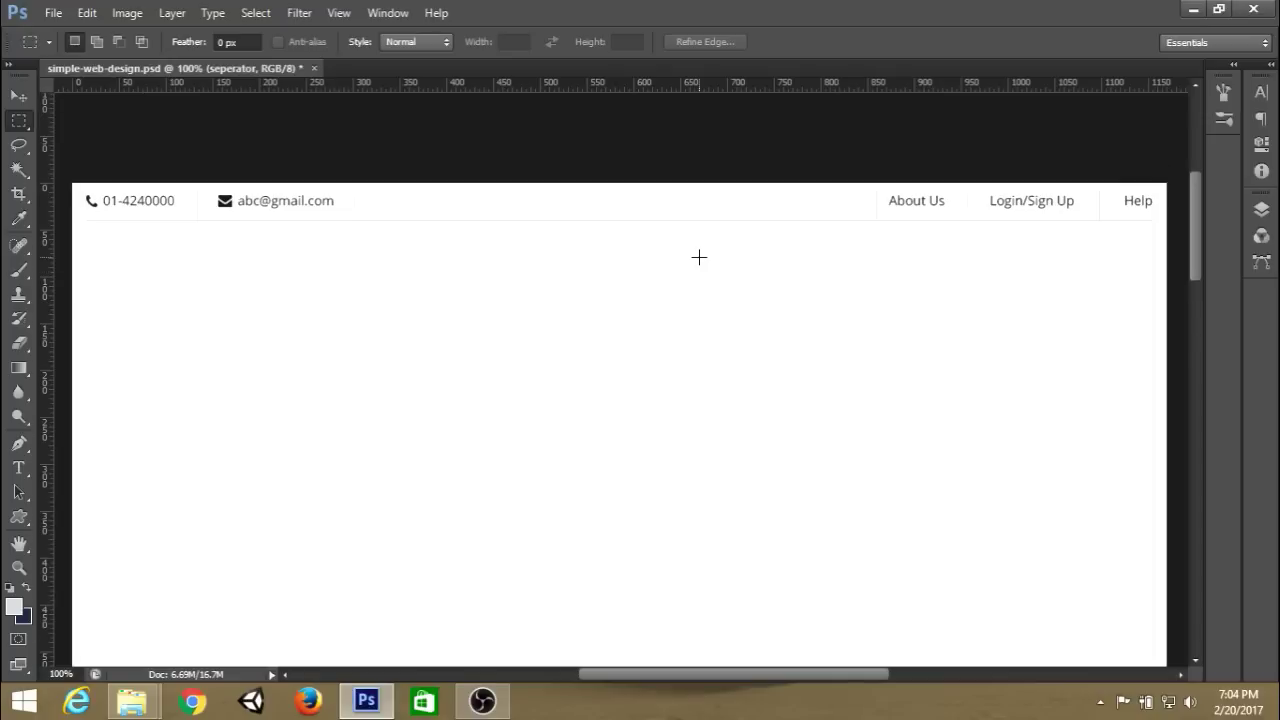
{"action": "key", "text": "ctrl+shift+d"}
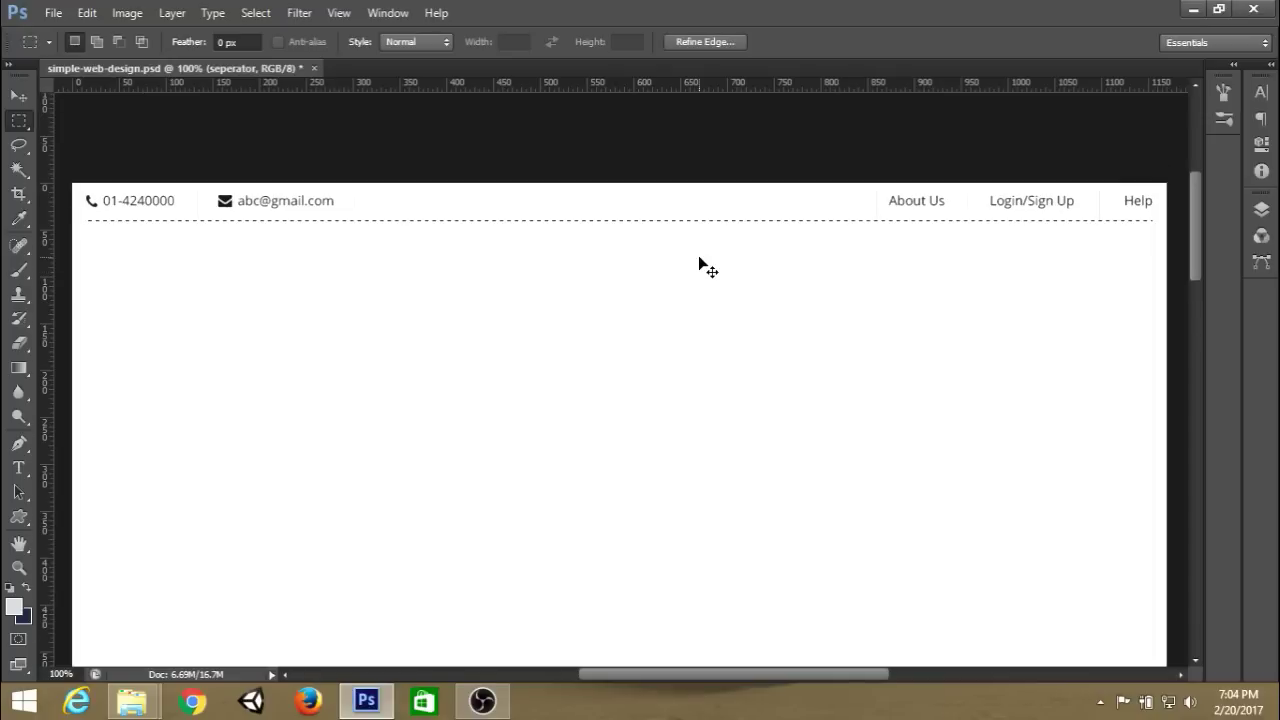
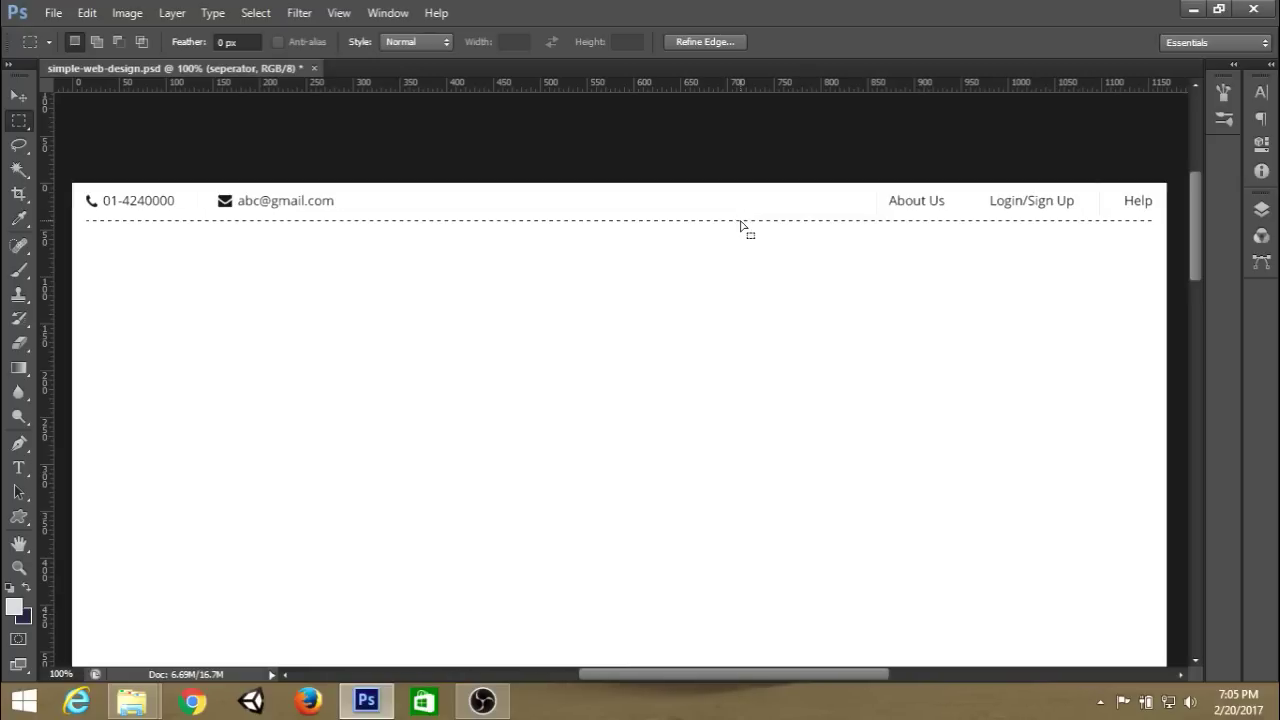
Position the thin separator line under the header and deselect it.
{"action": "left_click_drag", "start_coordinate": [741, 224], "coordinate": [714, 220]}
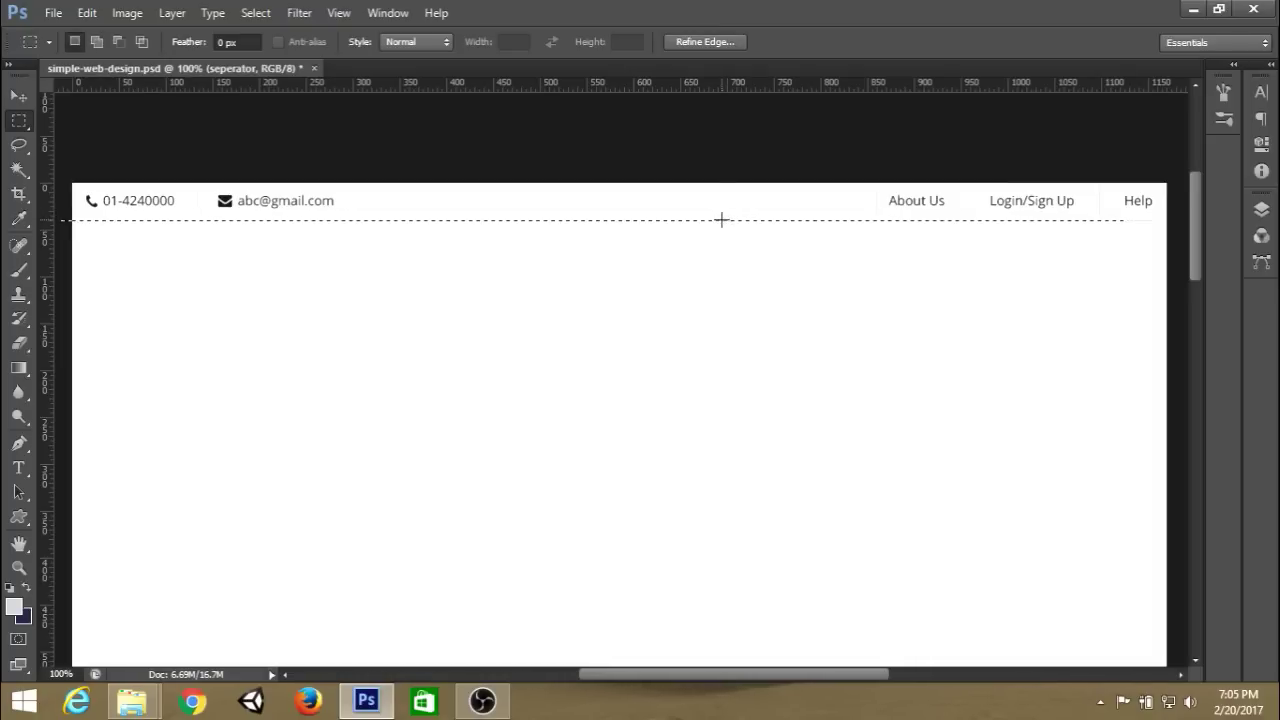
{"action": "left_click_drag", "start_coordinate": [721, 224], "coordinate": [787, 222]}
{"action": "key", "text": "ctrl+d"}
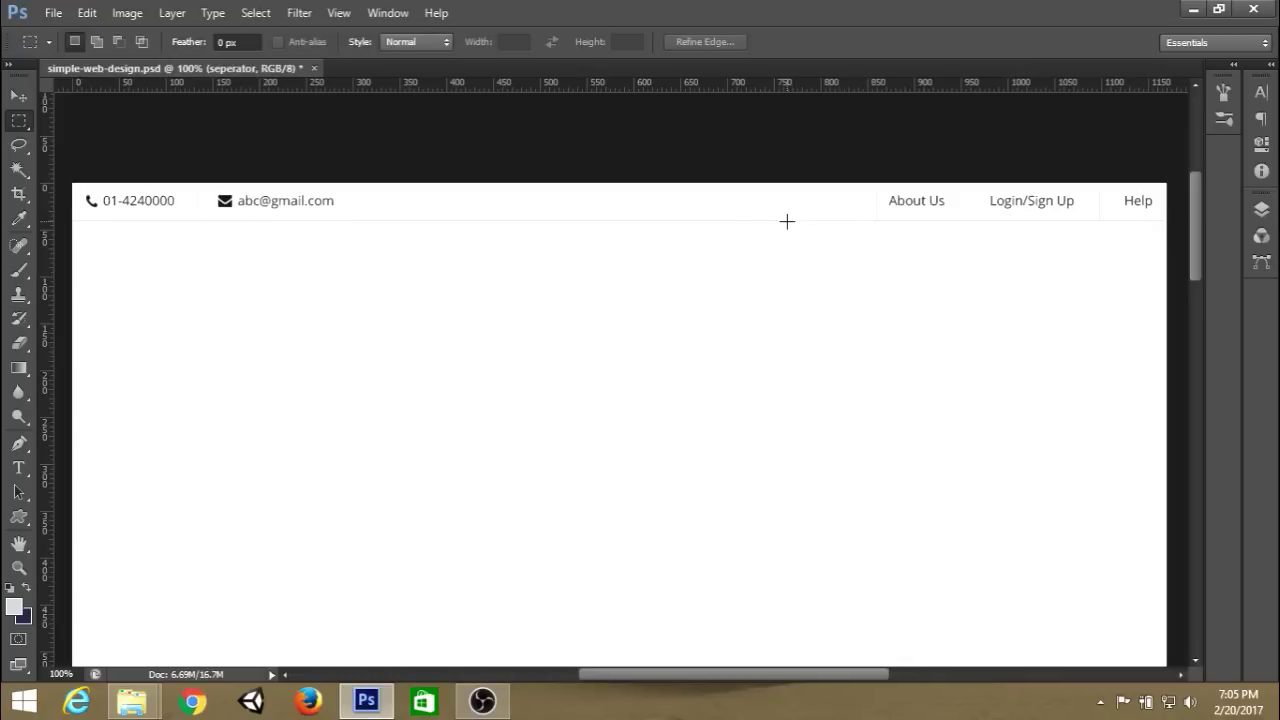
Save the document and show the guides along the header's edges.
{"action": "key", "text": "ctrl+s"}
{"action": "scroll", "coordinate": [756, 256], "scroll_direction": "down", "scroll_amount": 2}
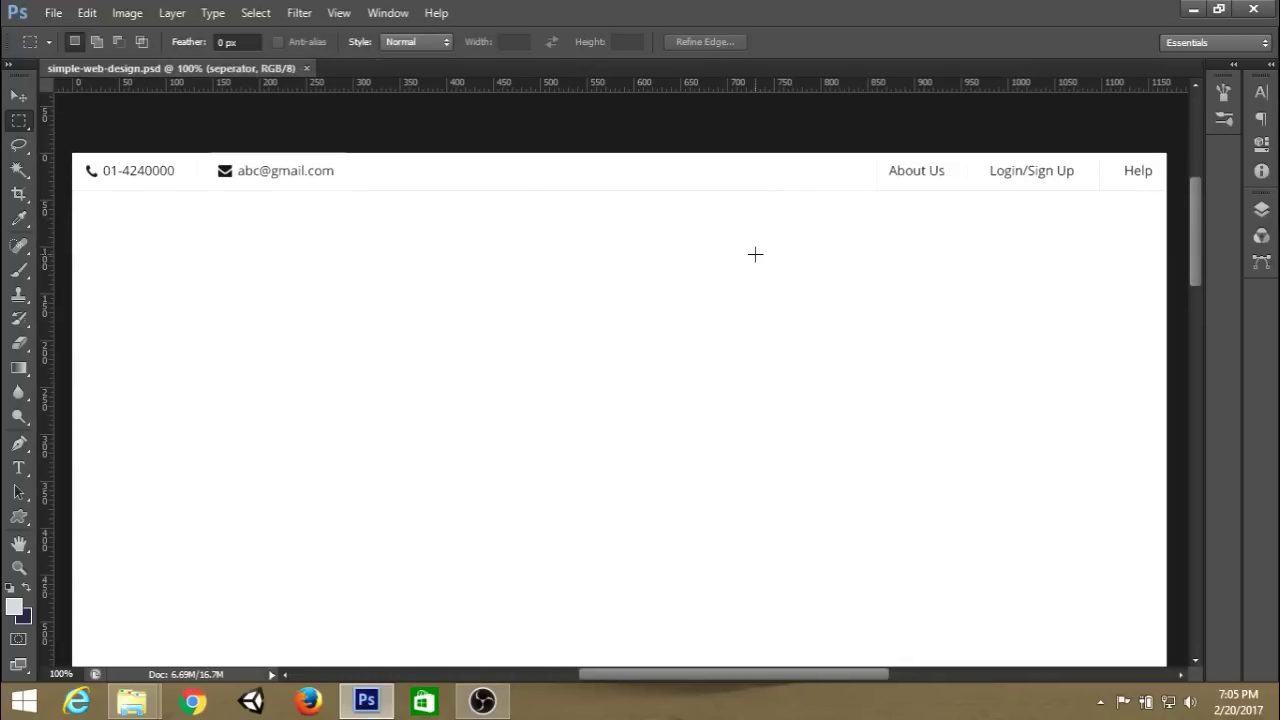
{"action": "scroll", "coordinate": [755, 254], "scroll_direction": "up", "scroll_amount": 1}
{"action": "scroll", "coordinate": [800, 250], "scroll_direction": "down", "scroll_amount": 1}
{"action": "key", "text": "ctrl+semicolon"}
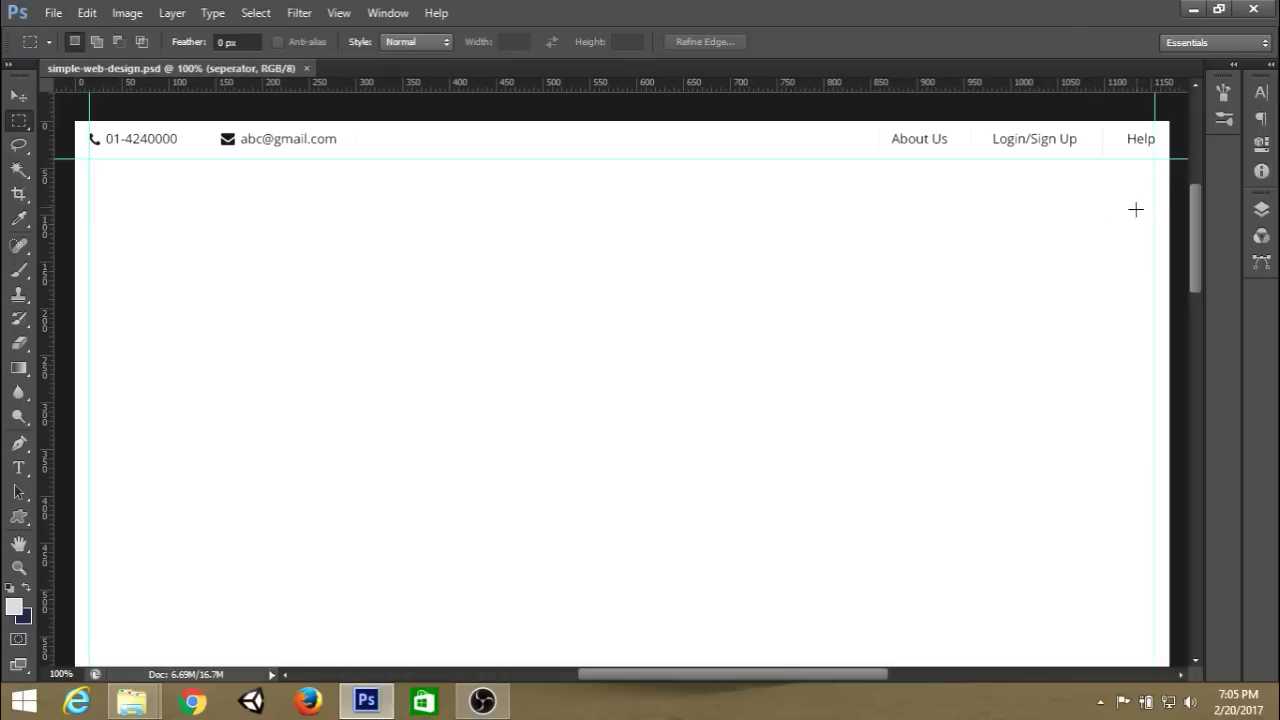
Group the separator, top-right and top-left layers as 'top-header' and add an empty Layer 1 above it.
{"action": "left_click", "coordinate": [1261, 209]}
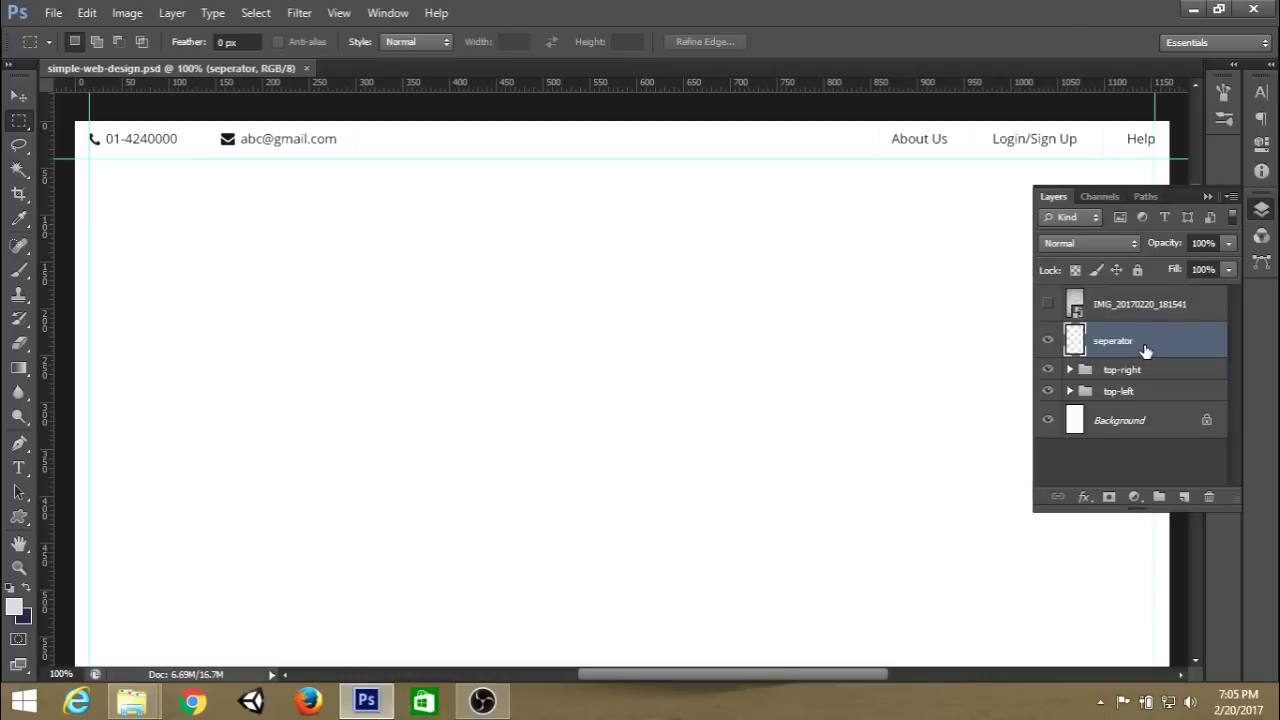
{"action": "left_click", "coordinate": [1141, 391], "text": "shift"}
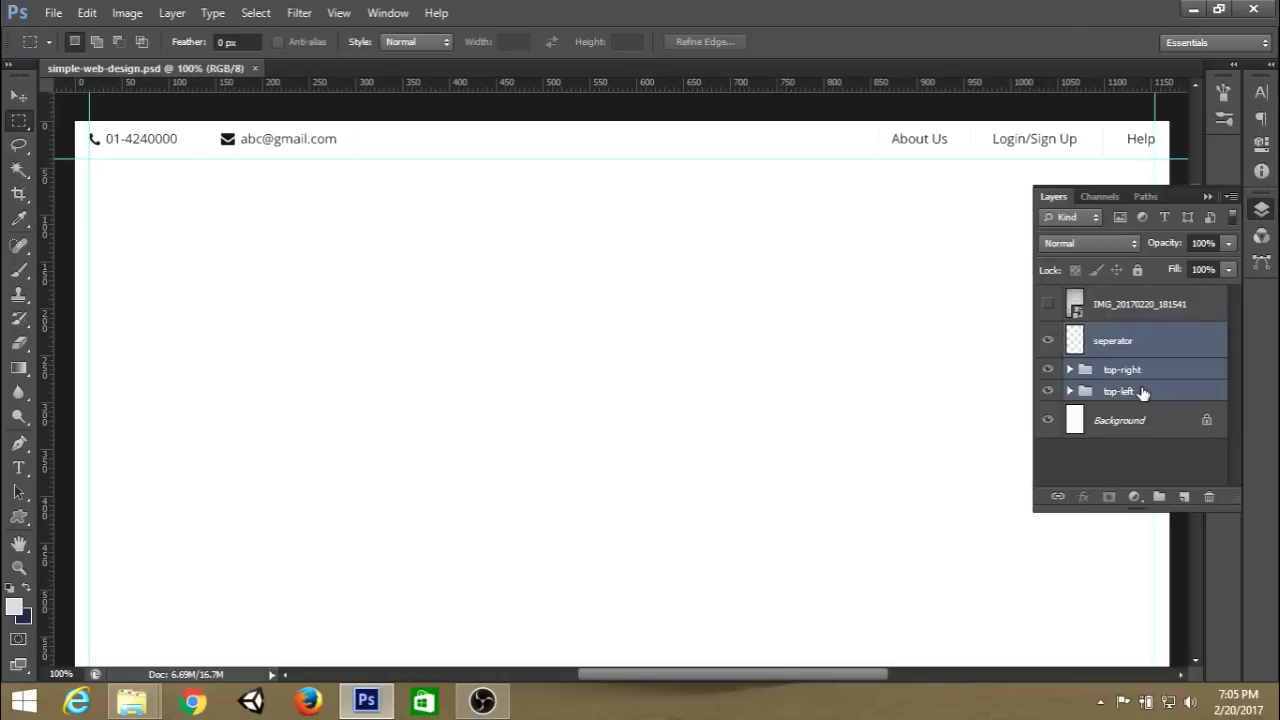
{"action": "key", "text": "ctrl+g"}
{"action": "double_click", "coordinate": [1125, 334]}
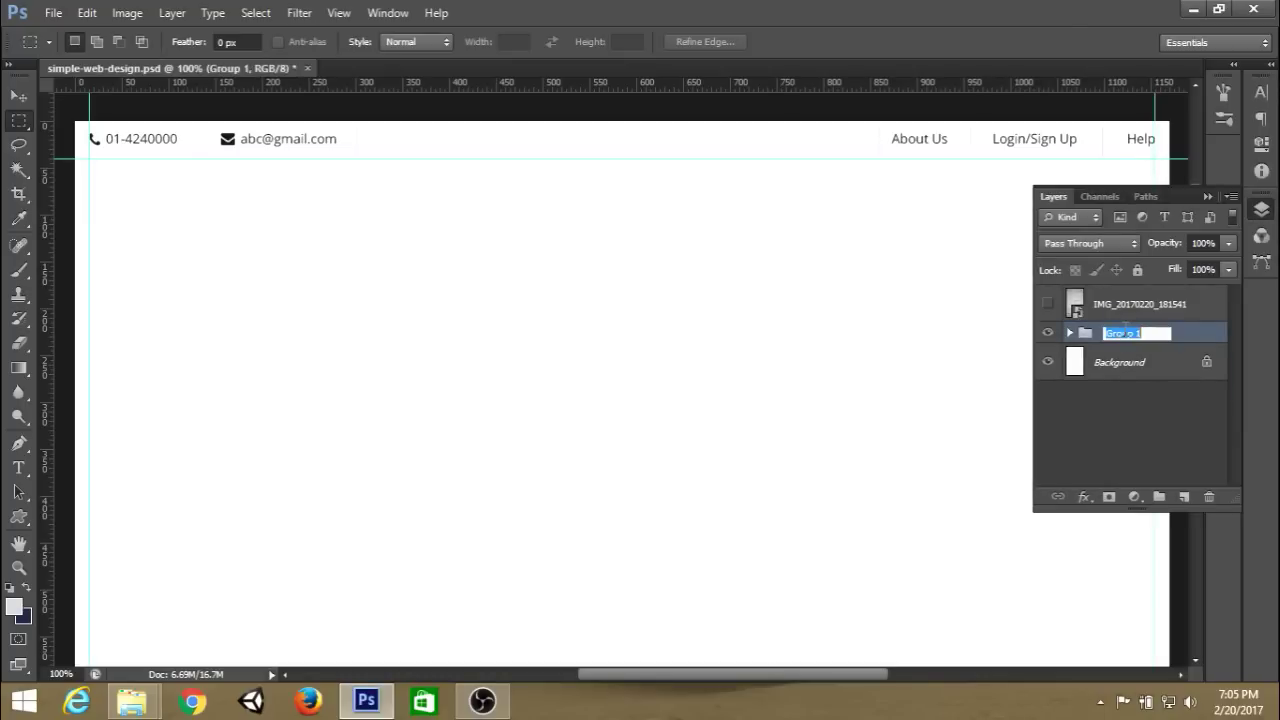
{"action": "type", "text": "top-header"}
{"action": "key", "text": "Return"}
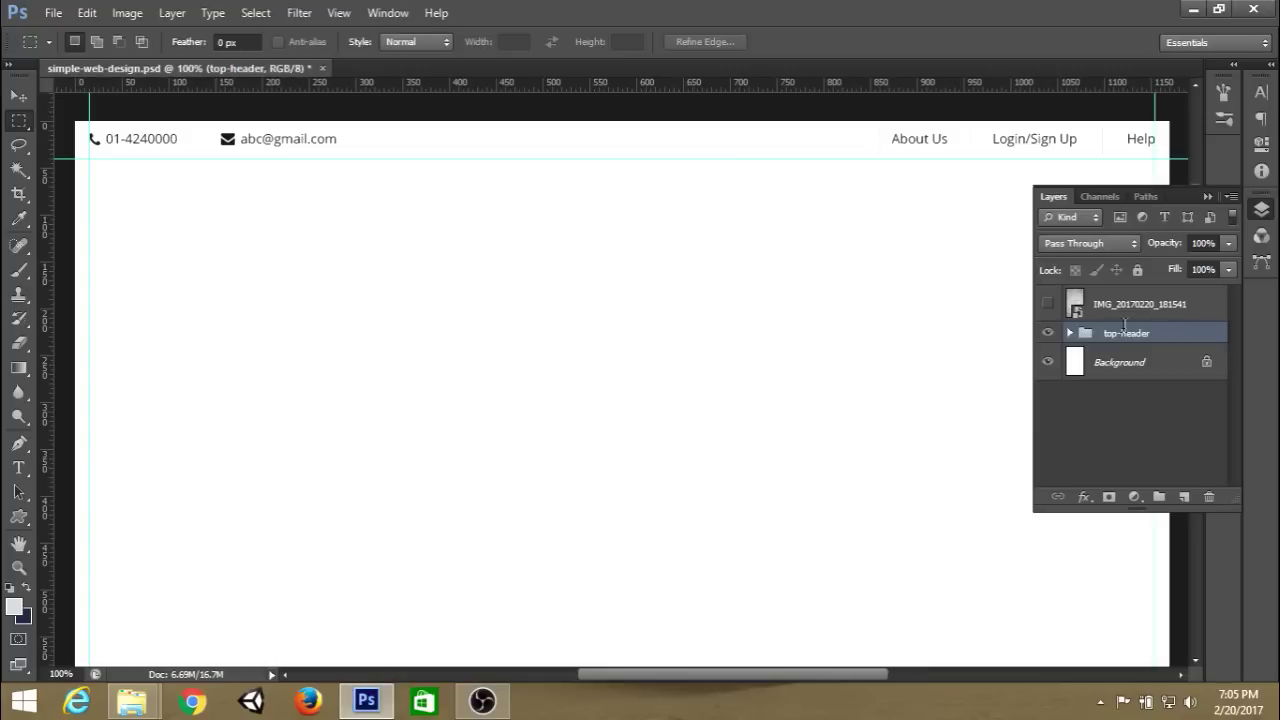
{"action": "left_click", "coordinate": [1184, 497]}
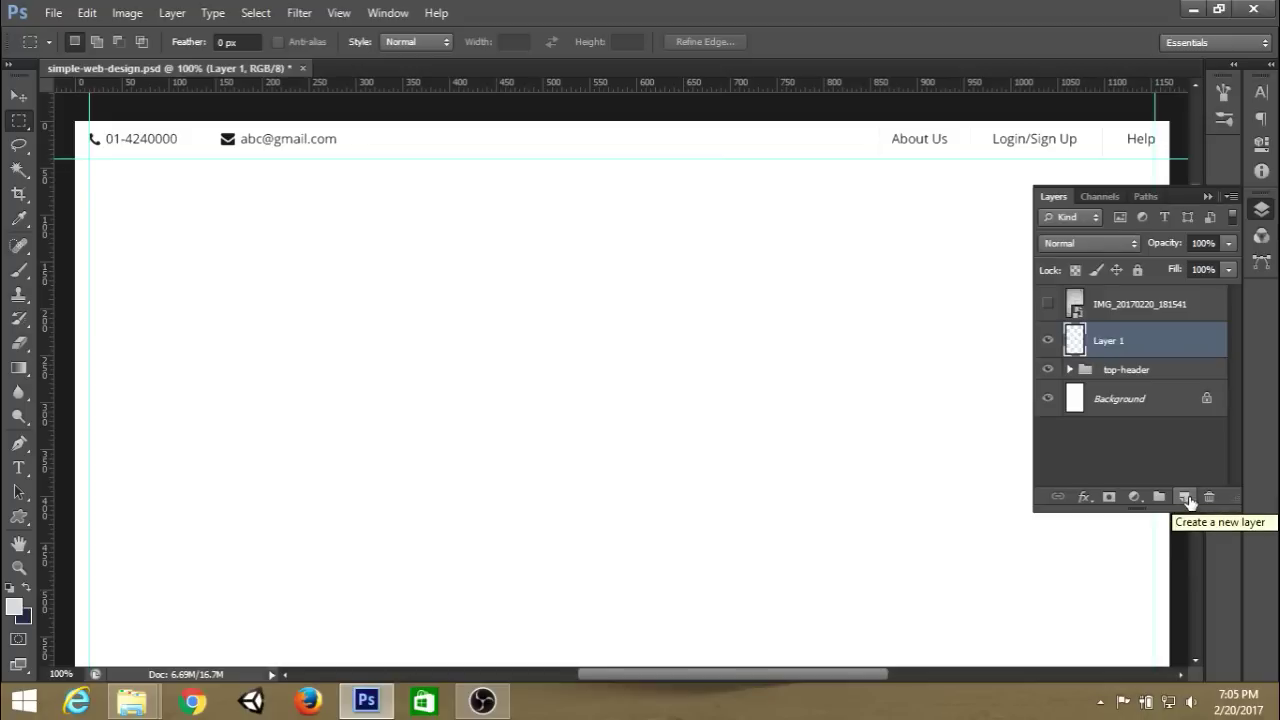
Set the Rectangular Marquee style to Fixed Size, 40 × 90 px.
{"action": "left_click", "coordinate": [1208, 196]}
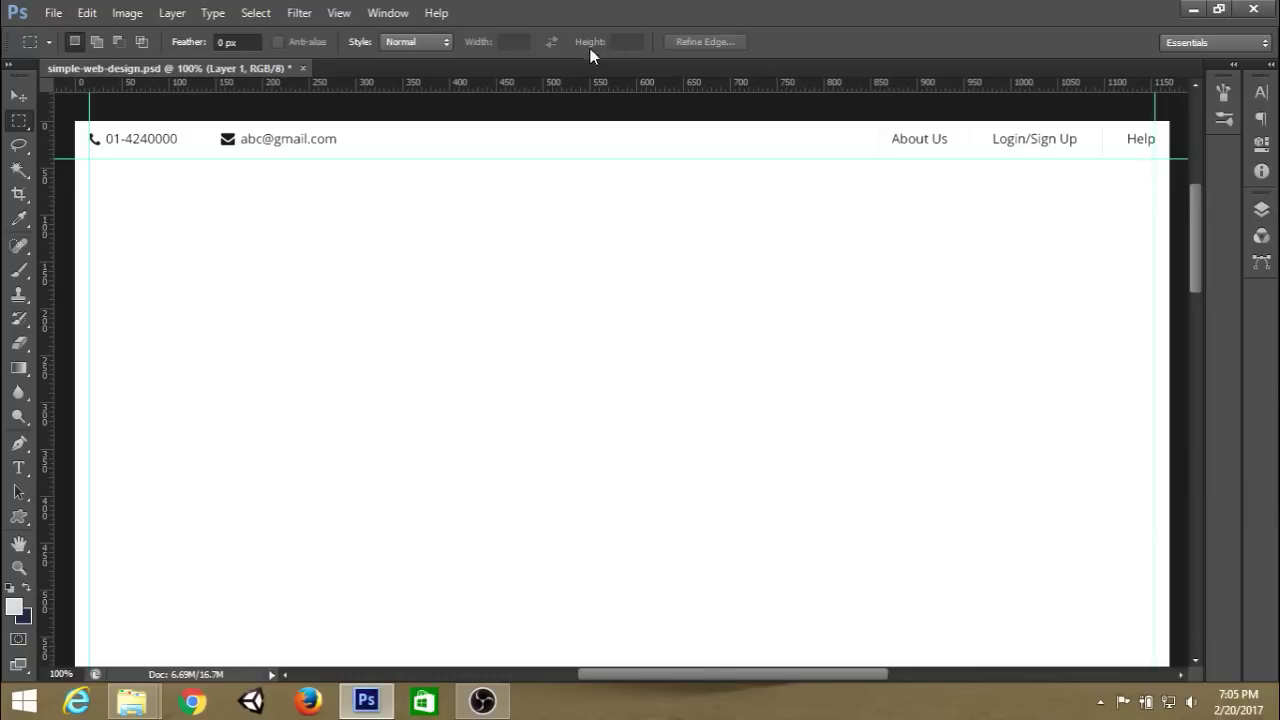
{"action": "left_click", "coordinate": [446, 40]}
{"action": "left_click", "coordinate": [443, 91]}
{"action": "key", "text": "Tab"}
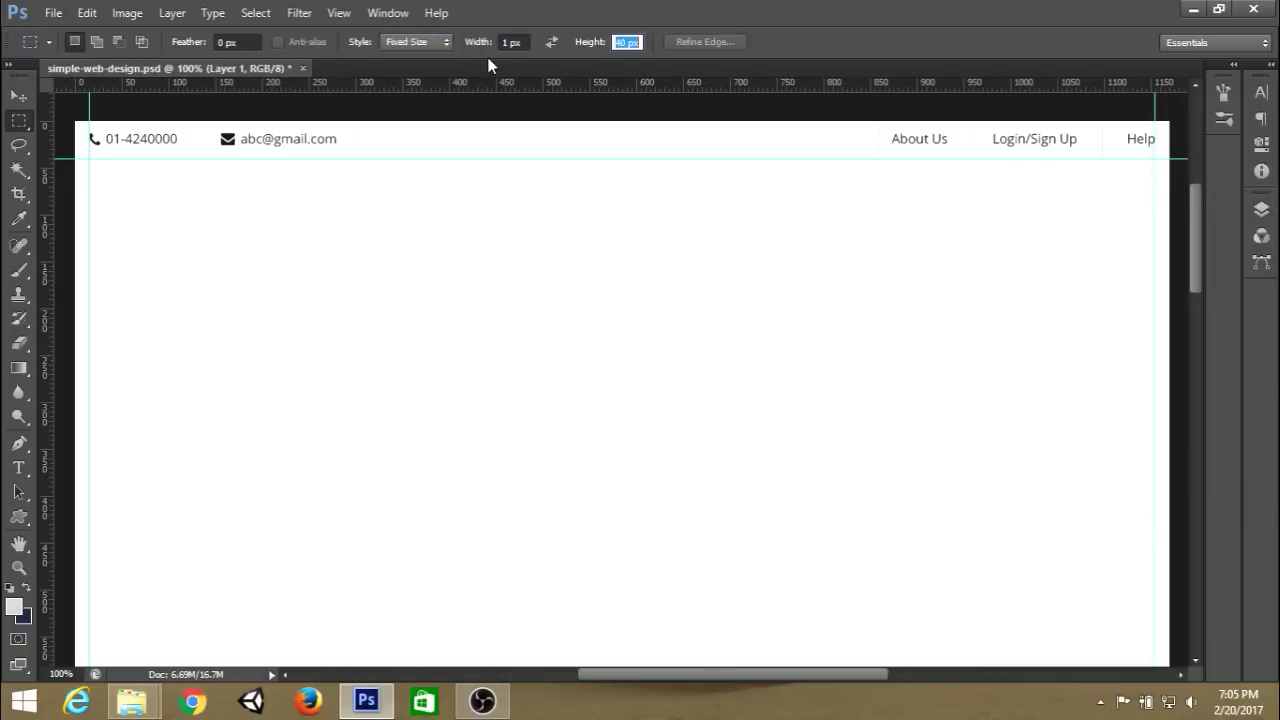
{"action": "left_click", "coordinate": [518, 43]}
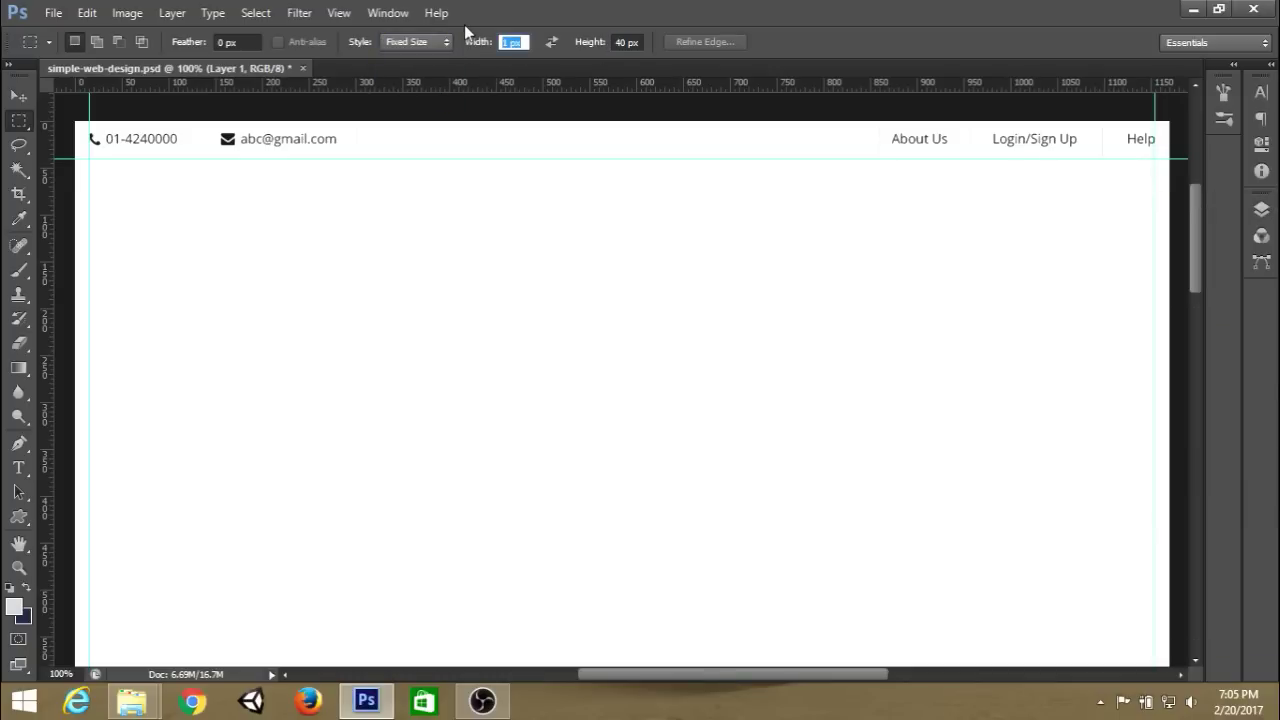
{"action": "type", "text": "40"}
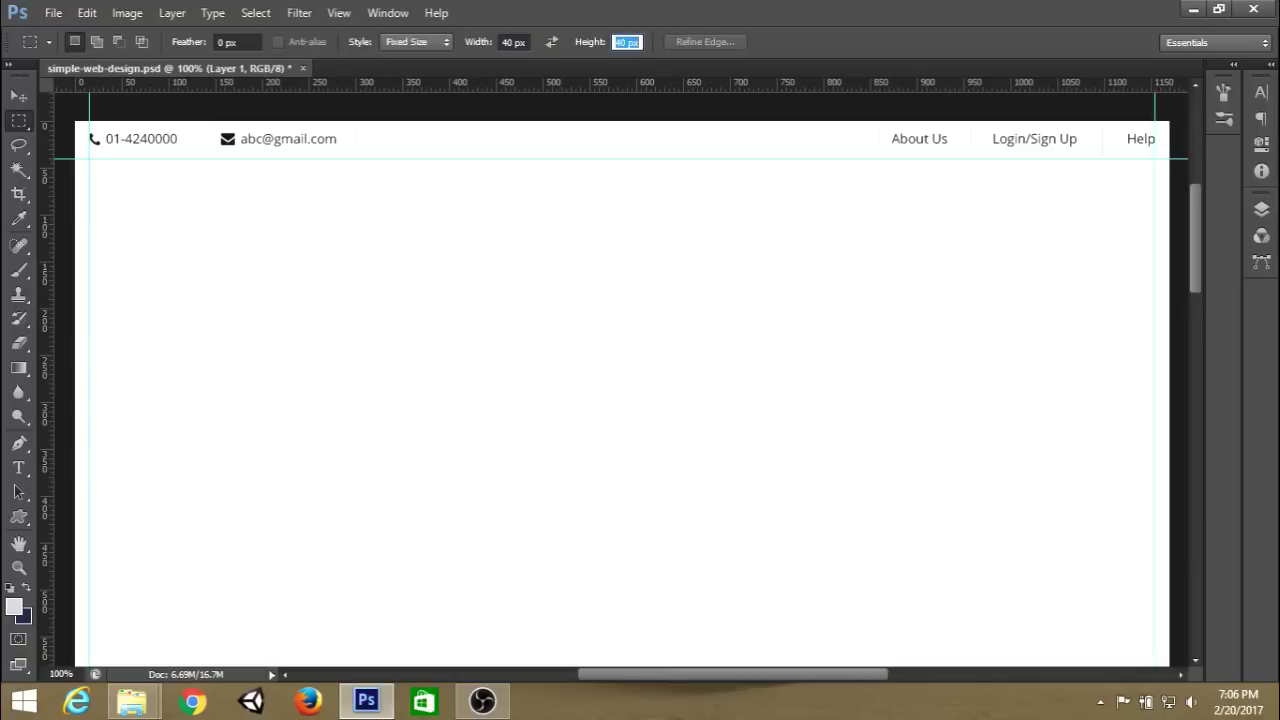
{"action": "key", "text": "Return"}
Place the 40 × 90 px selection under the header, add a guide at its bottom, and deselect.
{"action": "left_click", "coordinate": [530, 195]}
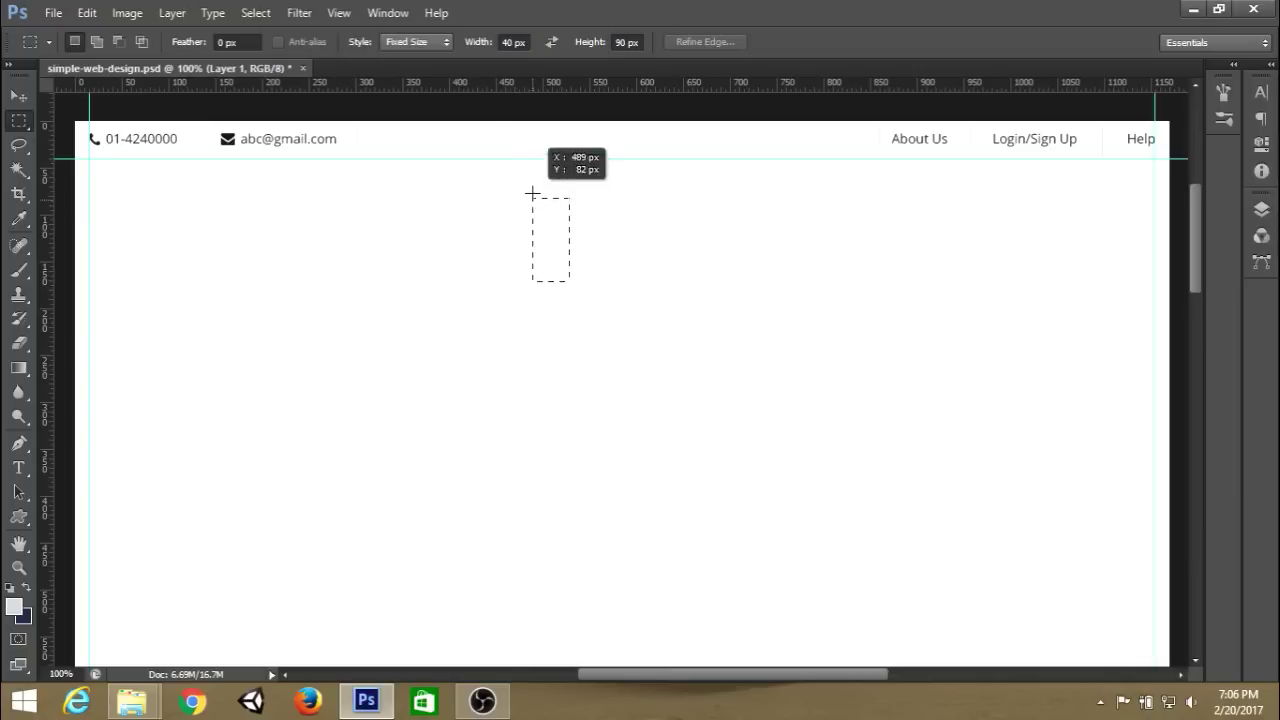
{"action": "left_click_drag", "start_coordinate": [548, 241], "coordinate": [551, 204]}
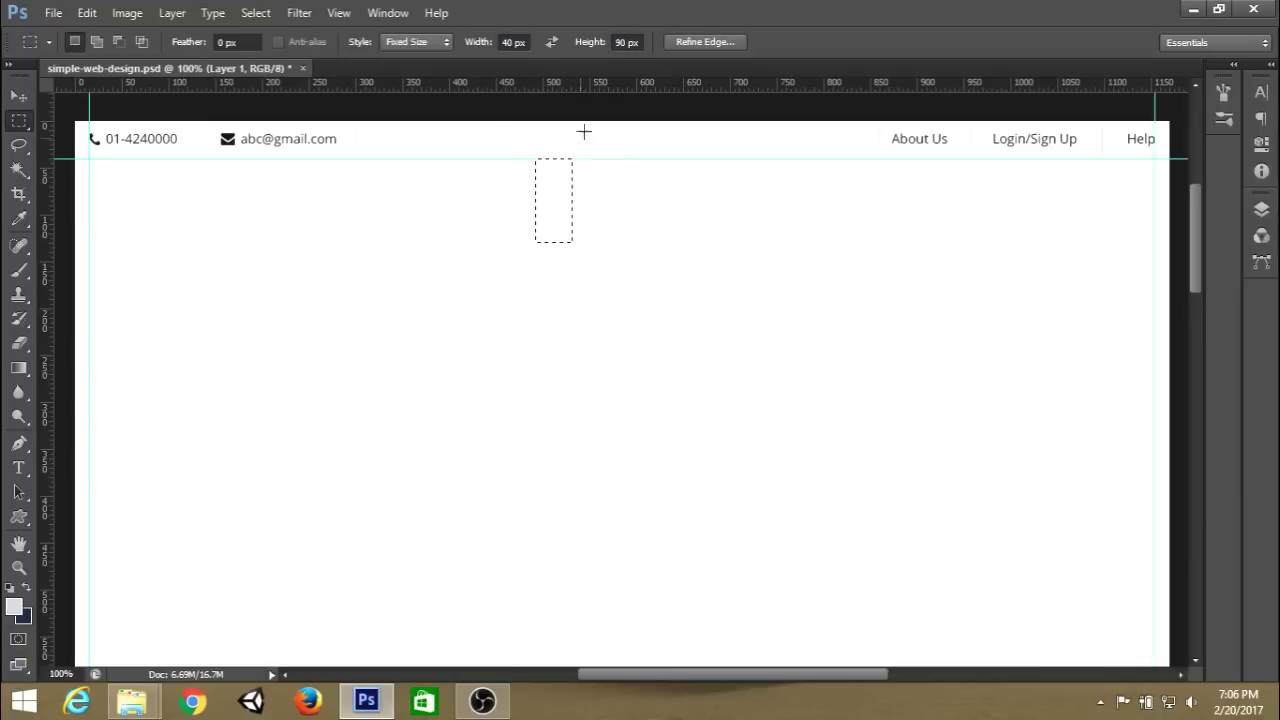
{"action": "left_click_drag", "start_coordinate": [609, 88], "coordinate": [609, 245]}
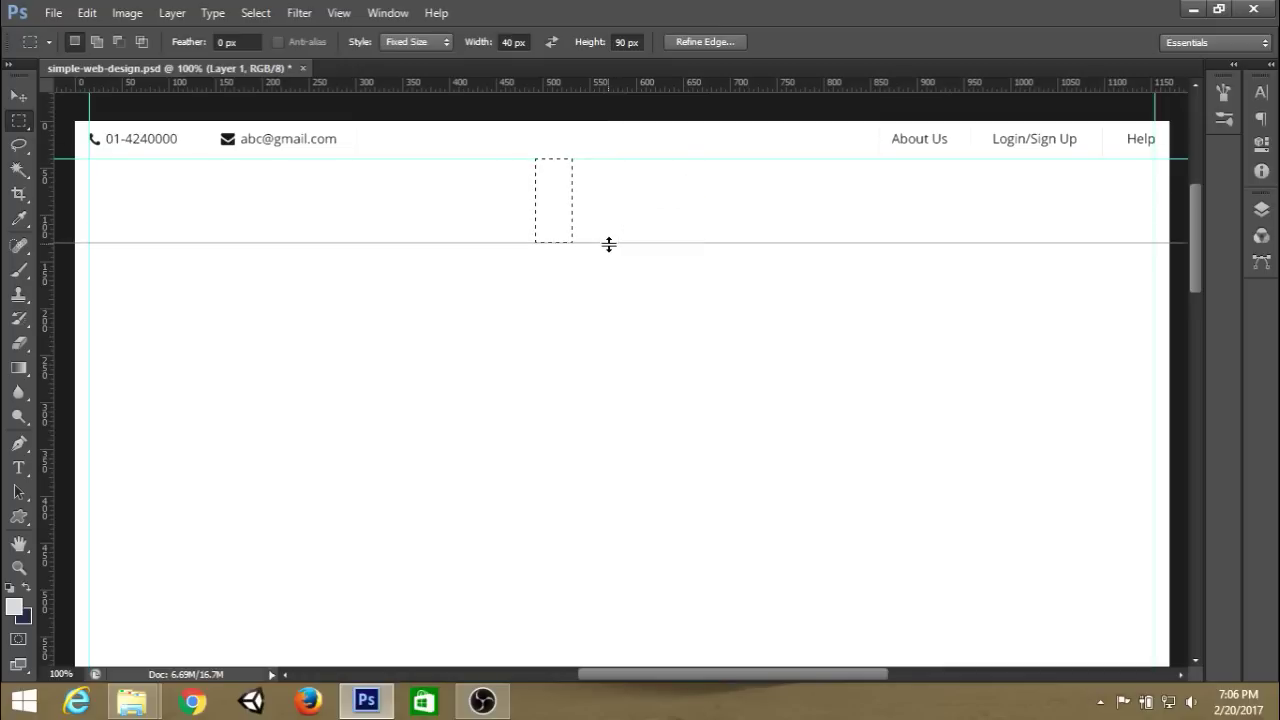
{"action": "key", "text": "ctrl+d"}
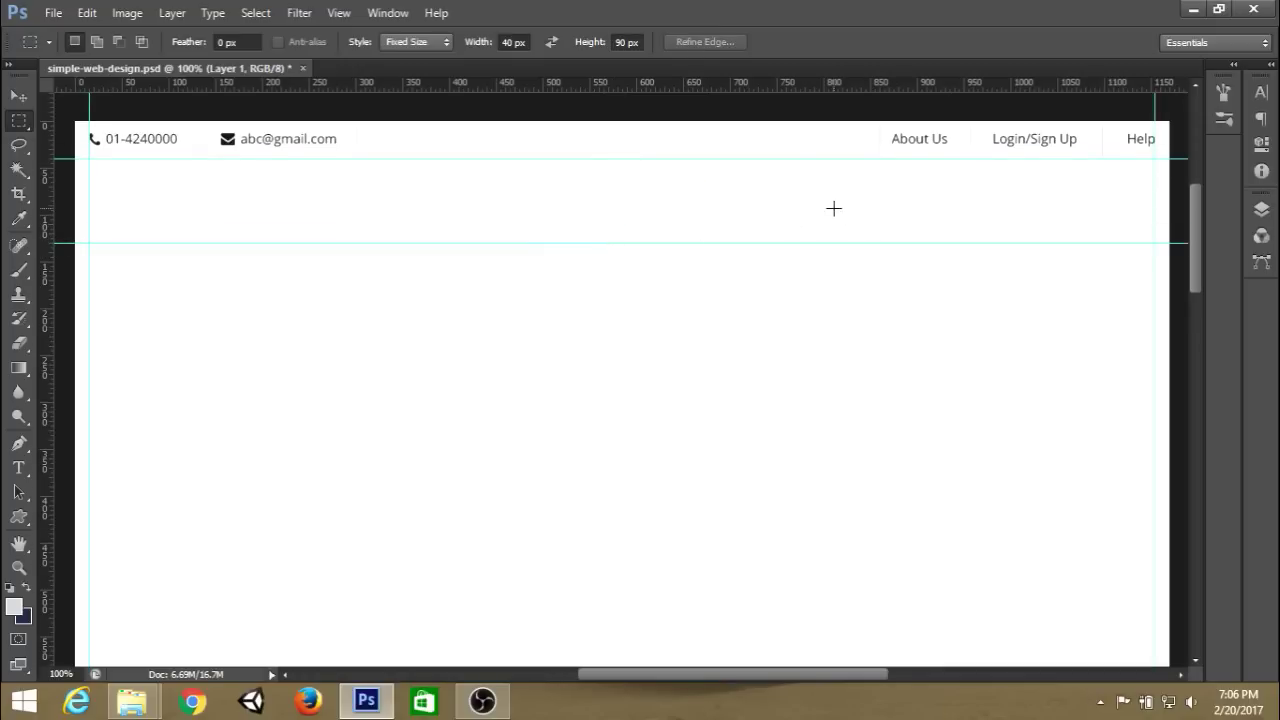
{"action": "left_click", "coordinate": [1262, 210]}
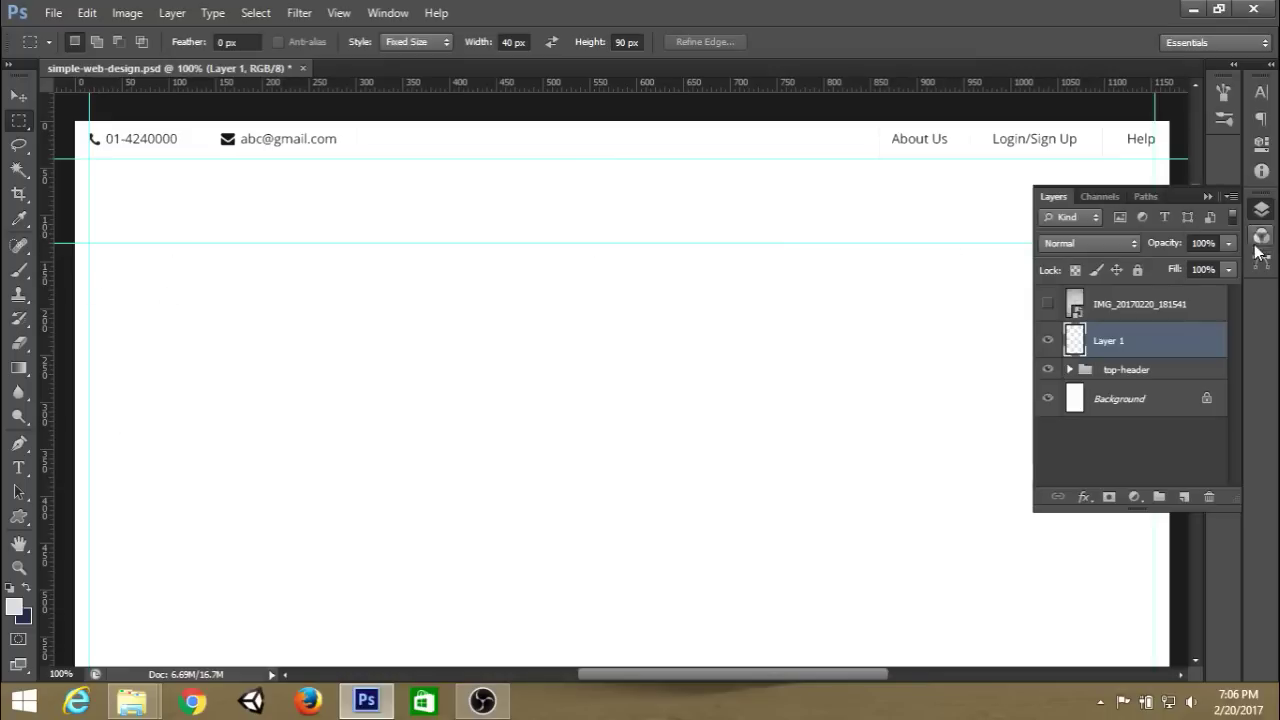
Choose the Custom Shape Tool with the radiation symbol shape.
{"action": "left_click", "coordinate": [1262, 210]}
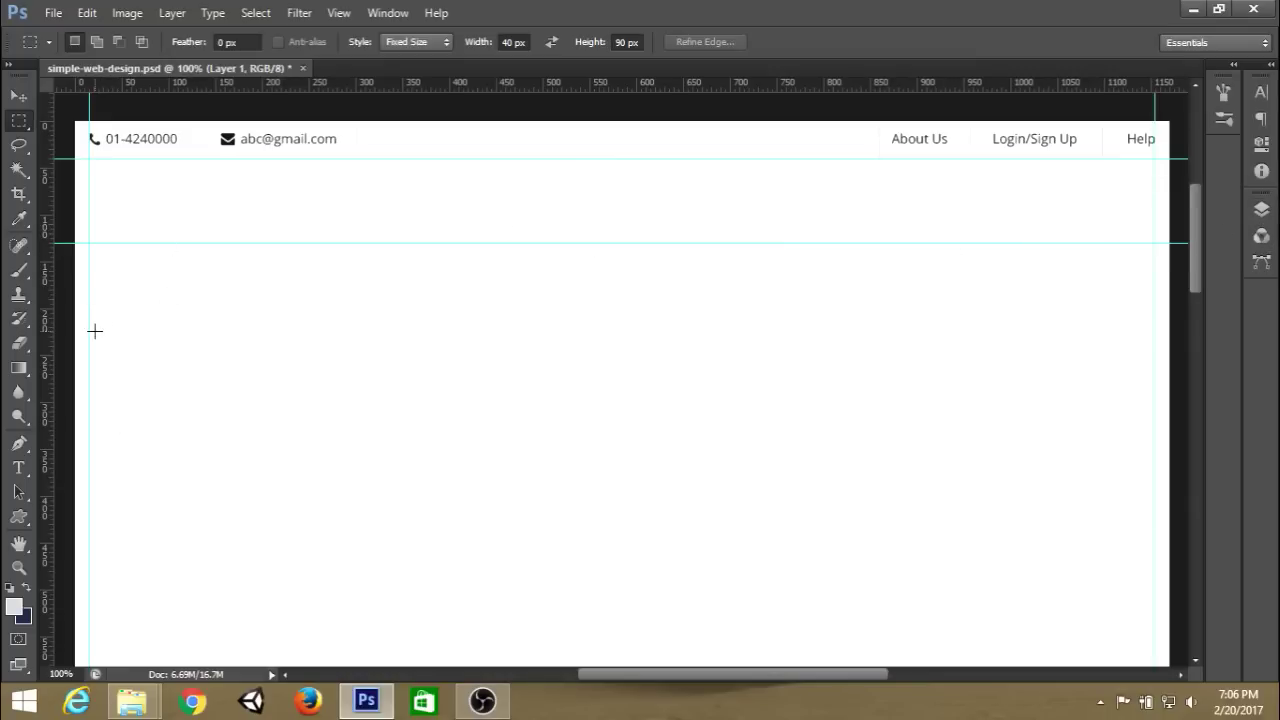
{"action": "left_click", "coordinate": [18, 516]}
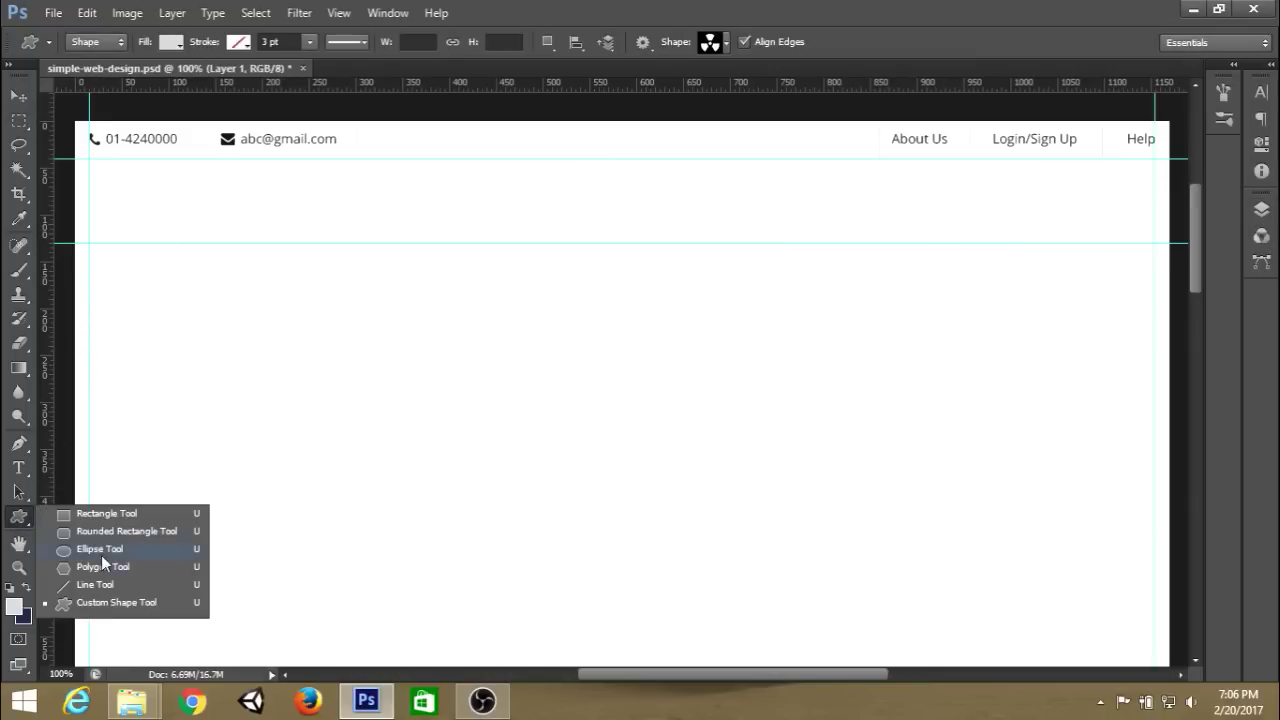
{"action": "left_click", "coordinate": [115, 606]}
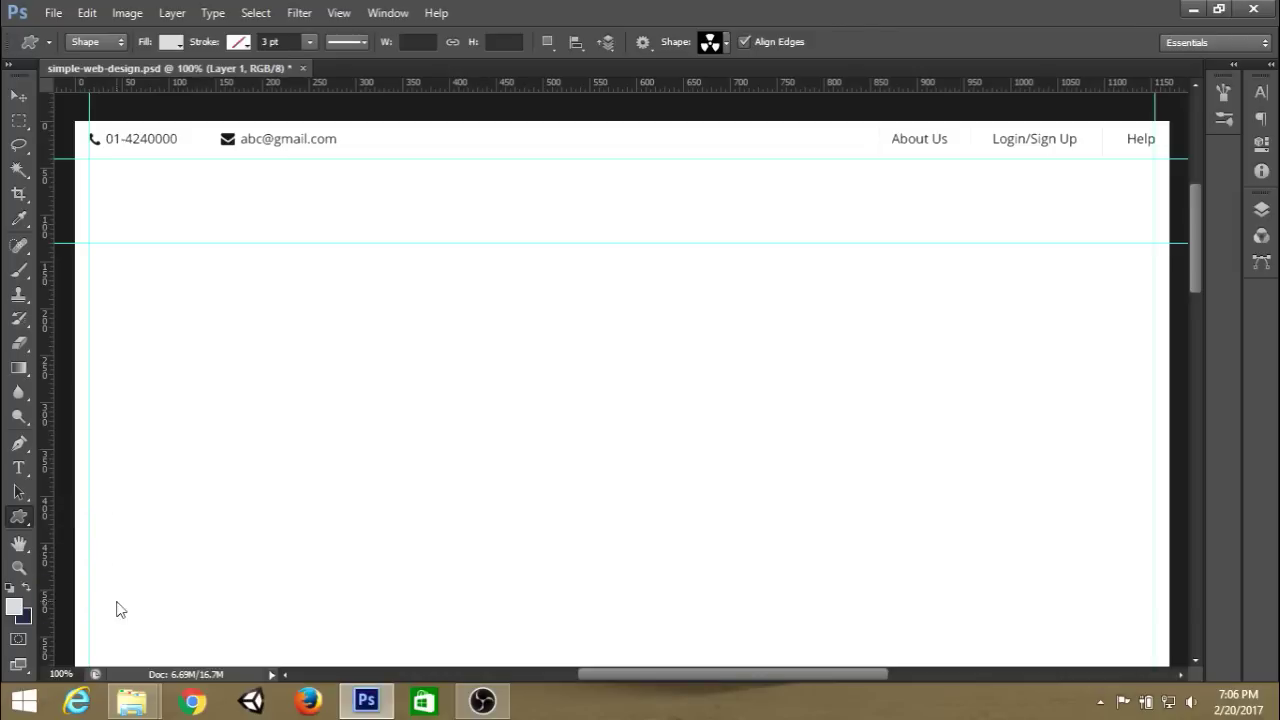
{"action": "left_click", "coordinate": [729, 42]}
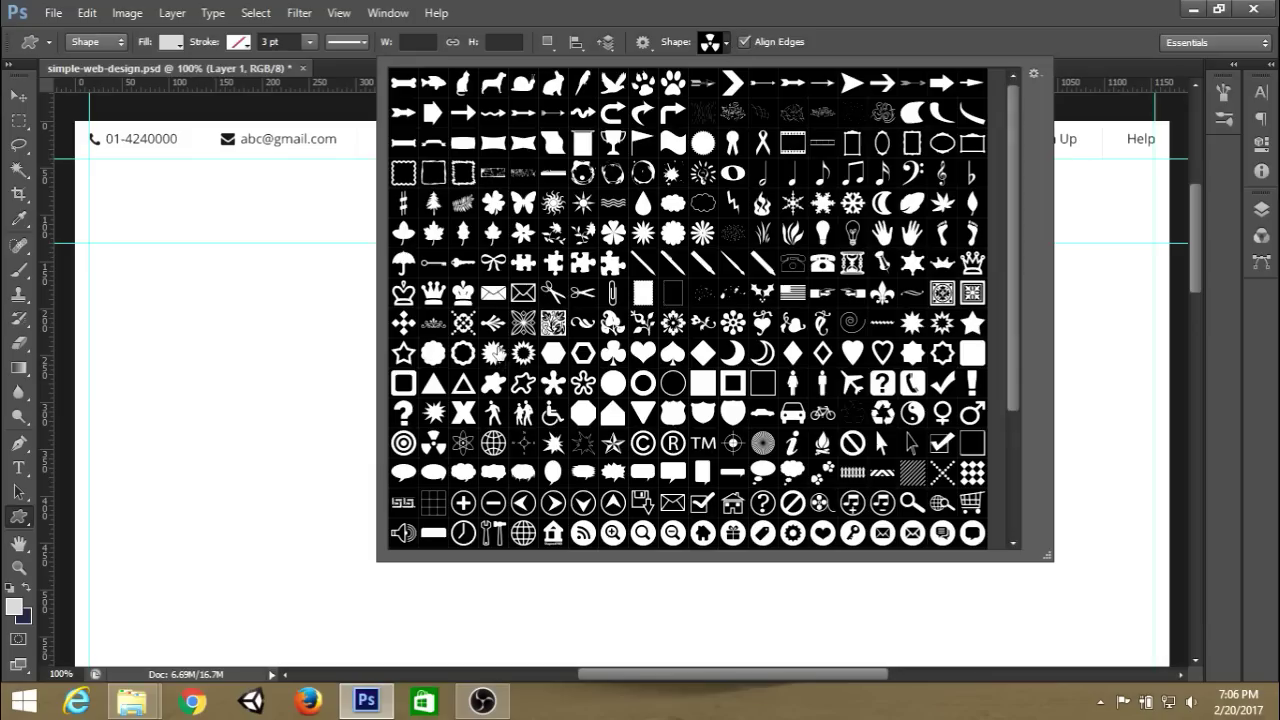
{"action": "scroll", "coordinate": [500, 364], "scroll_direction": "down", "scroll_amount": 5}
{"action": "scroll", "coordinate": [499, 363], "scroll_direction": "up", "scroll_amount": 3}
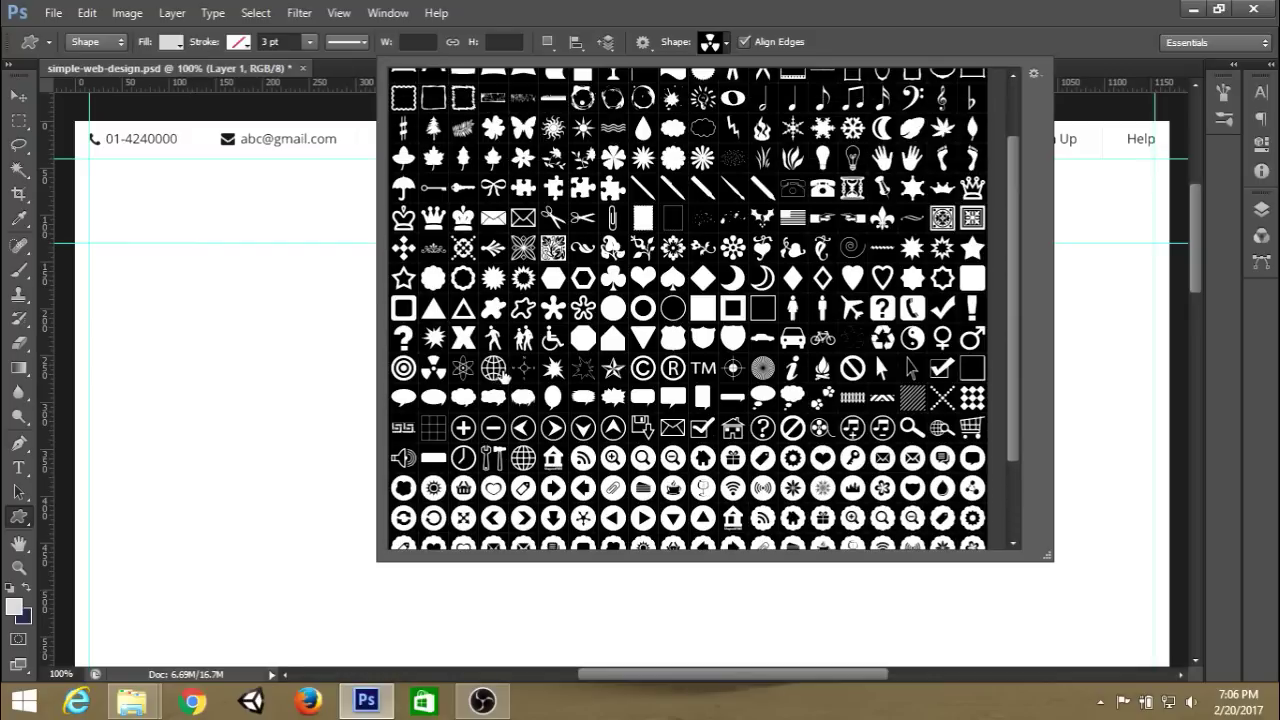
{"action": "scroll", "coordinate": [541, 358], "scroll_direction": "up", "scroll_amount": 2}
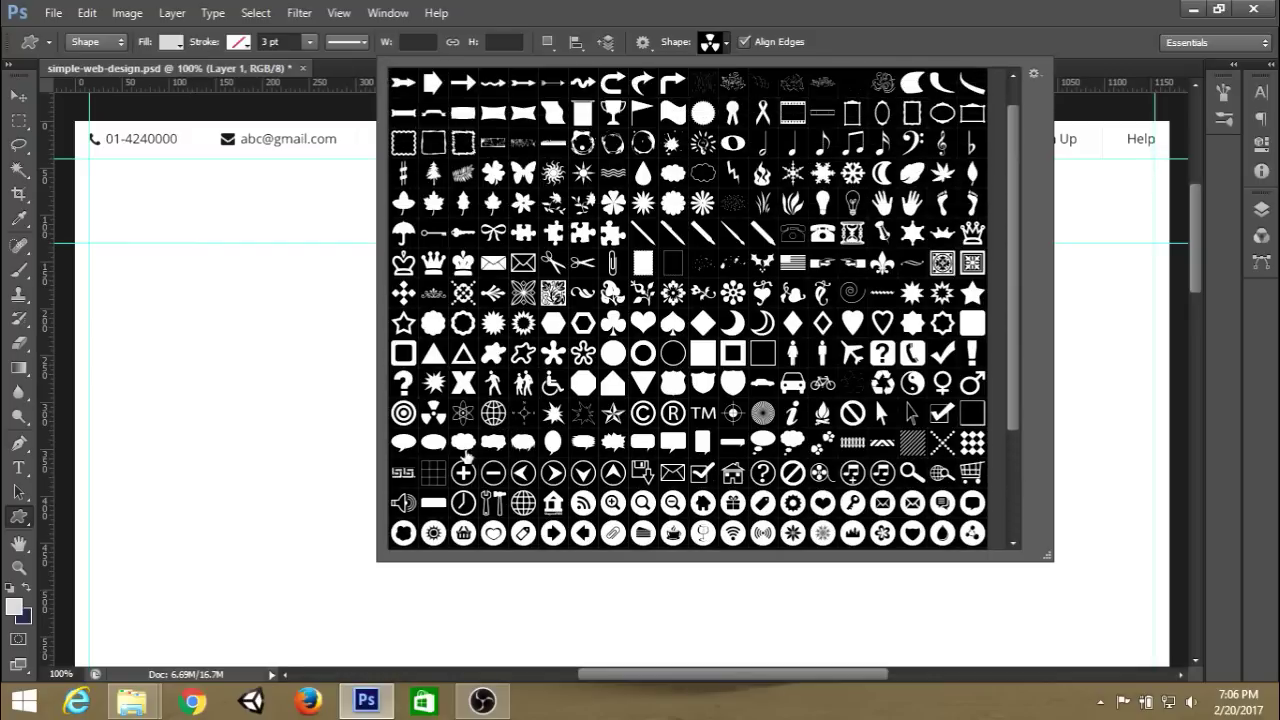
{"action": "double_click", "coordinate": [433, 413]}
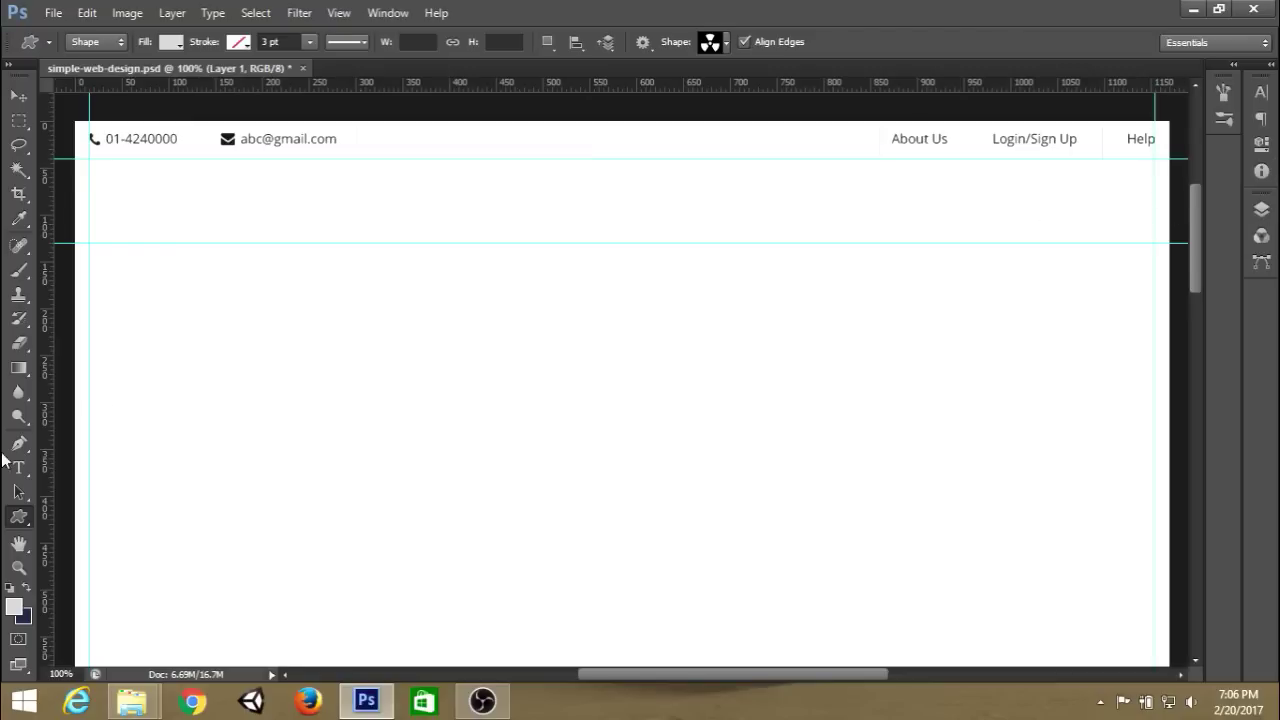
Set the foreground to light yellow and draw a ~61 × 58 px radiation symbol below the header, left.
{"action": "left_click", "coordinate": [14, 608]}
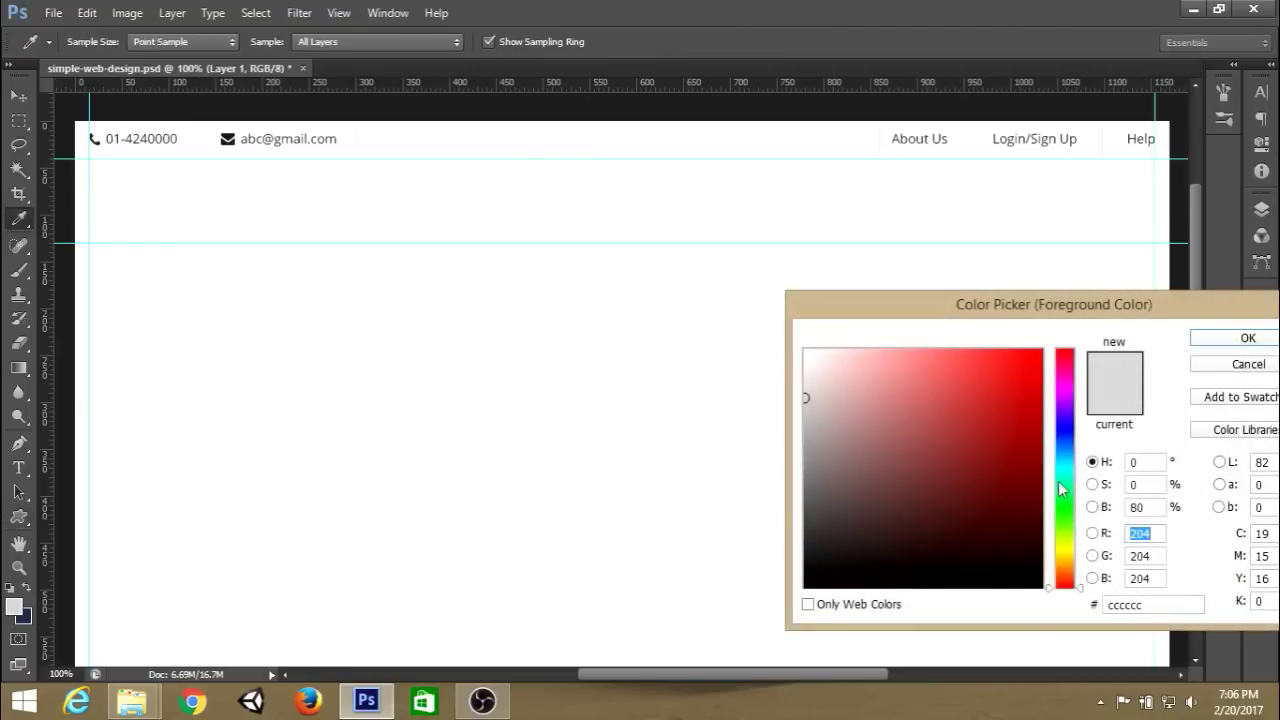
{"action": "left_click", "coordinate": [1068, 560]}
{"action": "left_click_drag", "start_coordinate": [961, 394], "coordinate": [930, 366]}
{"action": "left_click", "coordinate": [1248, 338]}
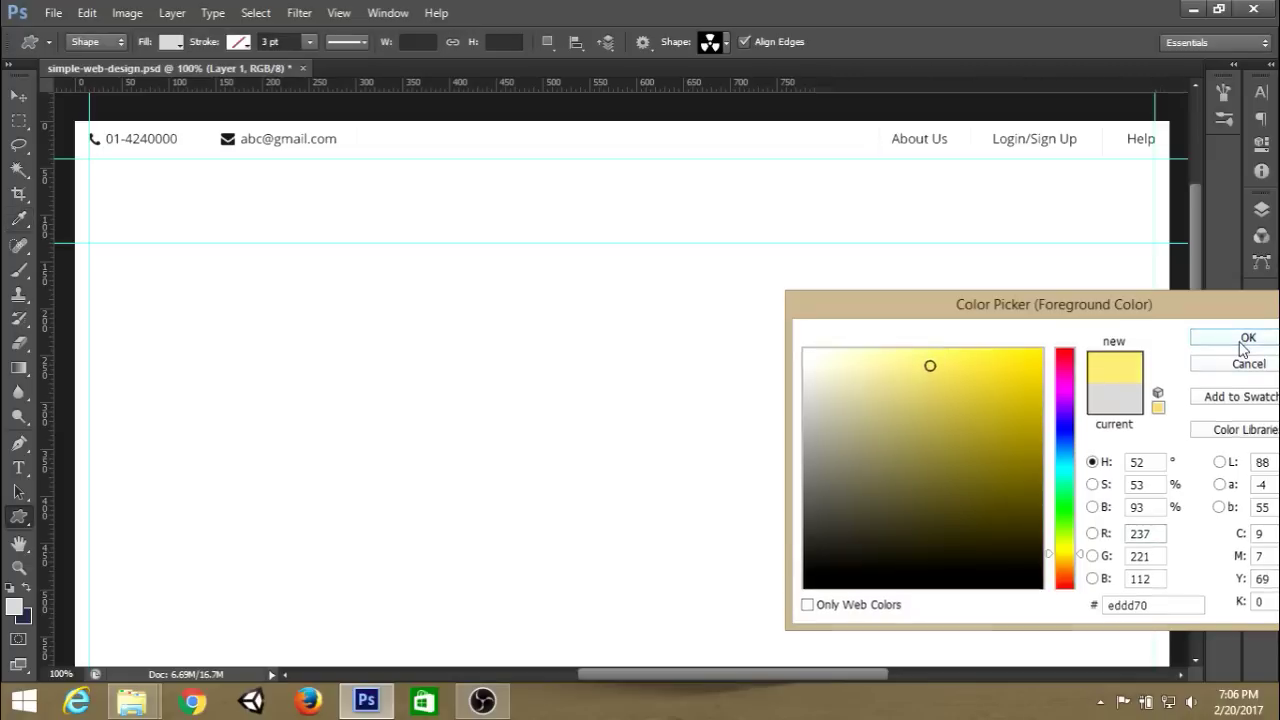
{"action": "left_click_drag", "start_coordinate": [110, 182], "coordinate": [193, 236]}
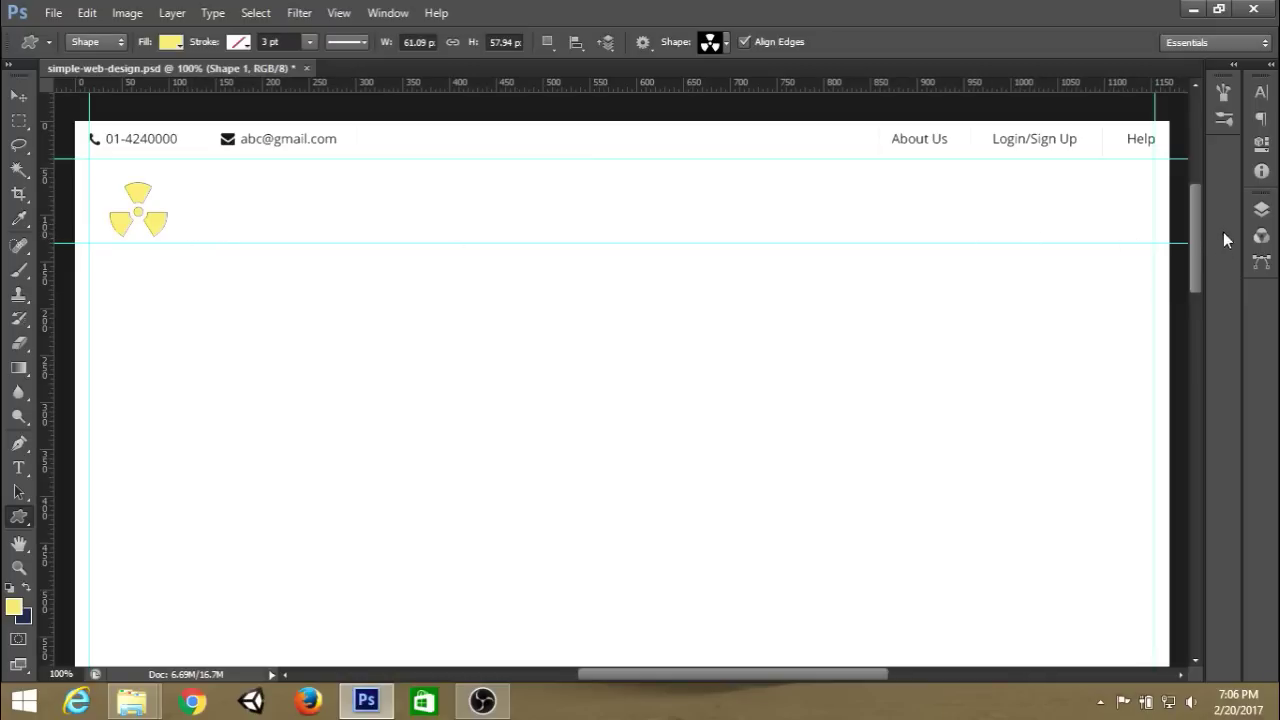
Change the Shape 1 fill colour to soft yellow #f2dd4f.
{"action": "left_click", "coordinate": [1261, 209]}
{"action": "key", "text": "i"}
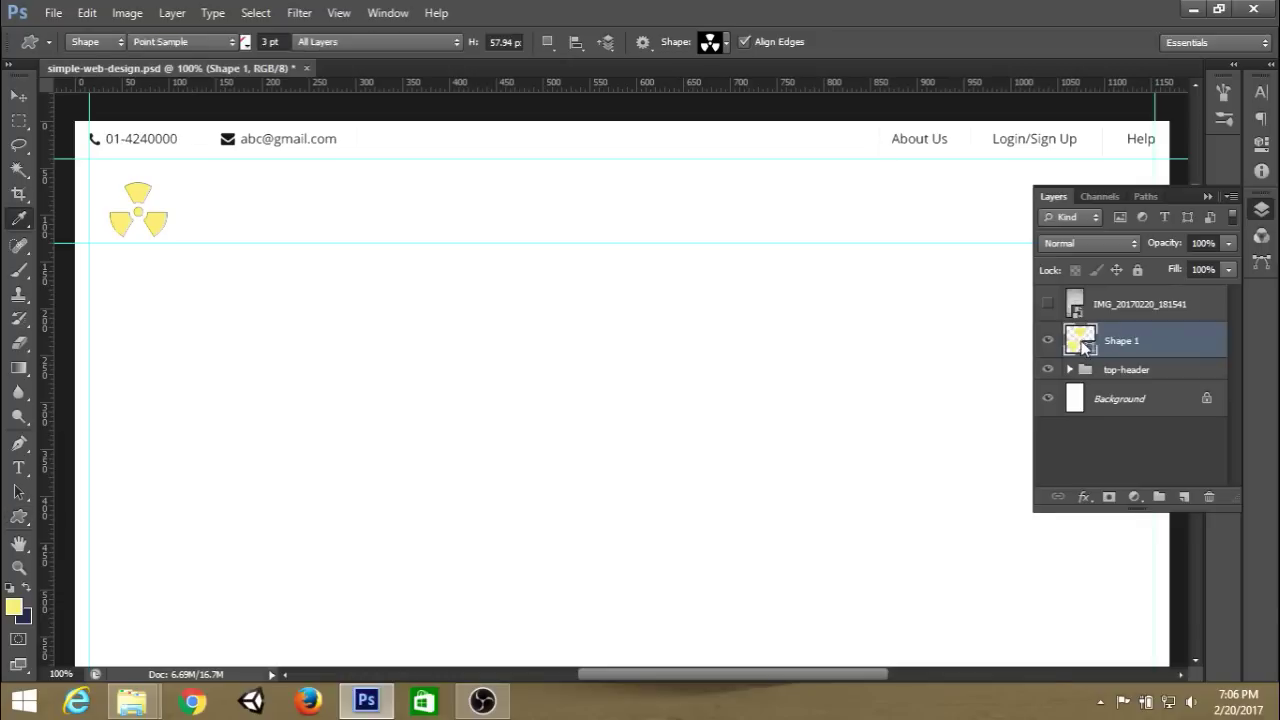
{"action": "double_click", "coordinate": [1082, 342]}
{"action": "left_click", "coordinate": [952, 358]}
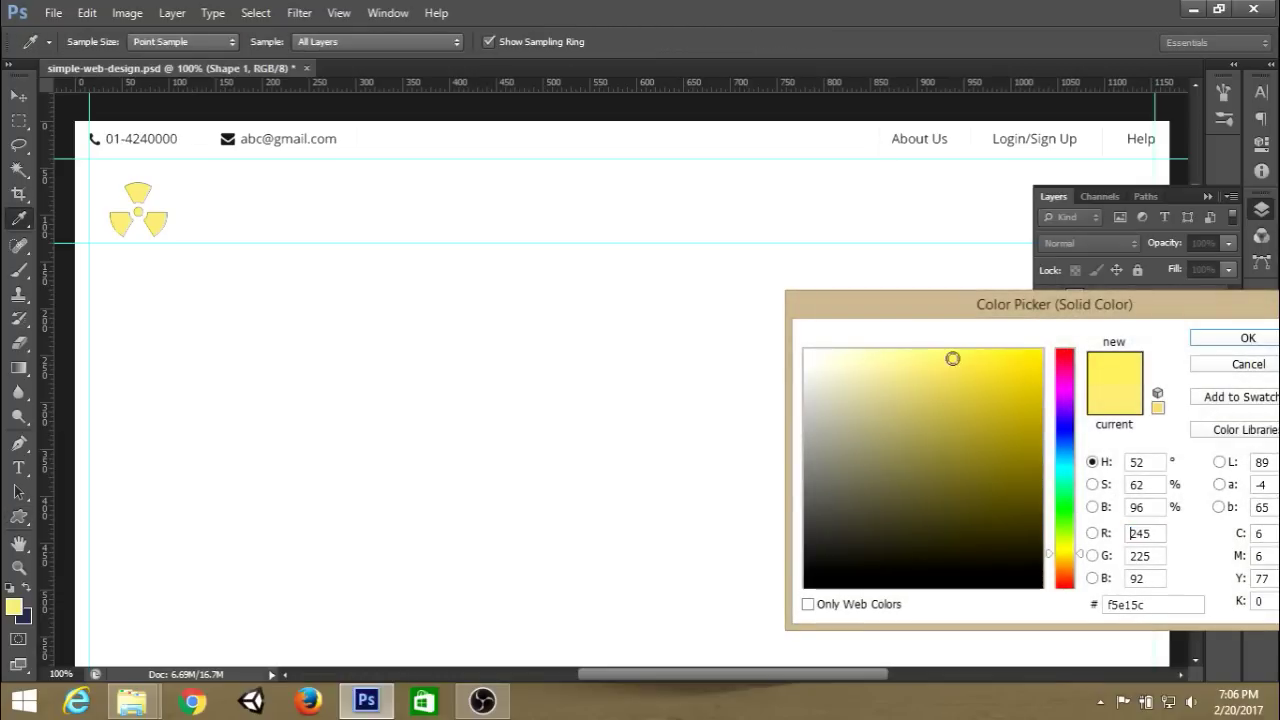
{"action": "left_click_drag", "start_coordinate": [952, 358], "coordinate": [964, 361]}
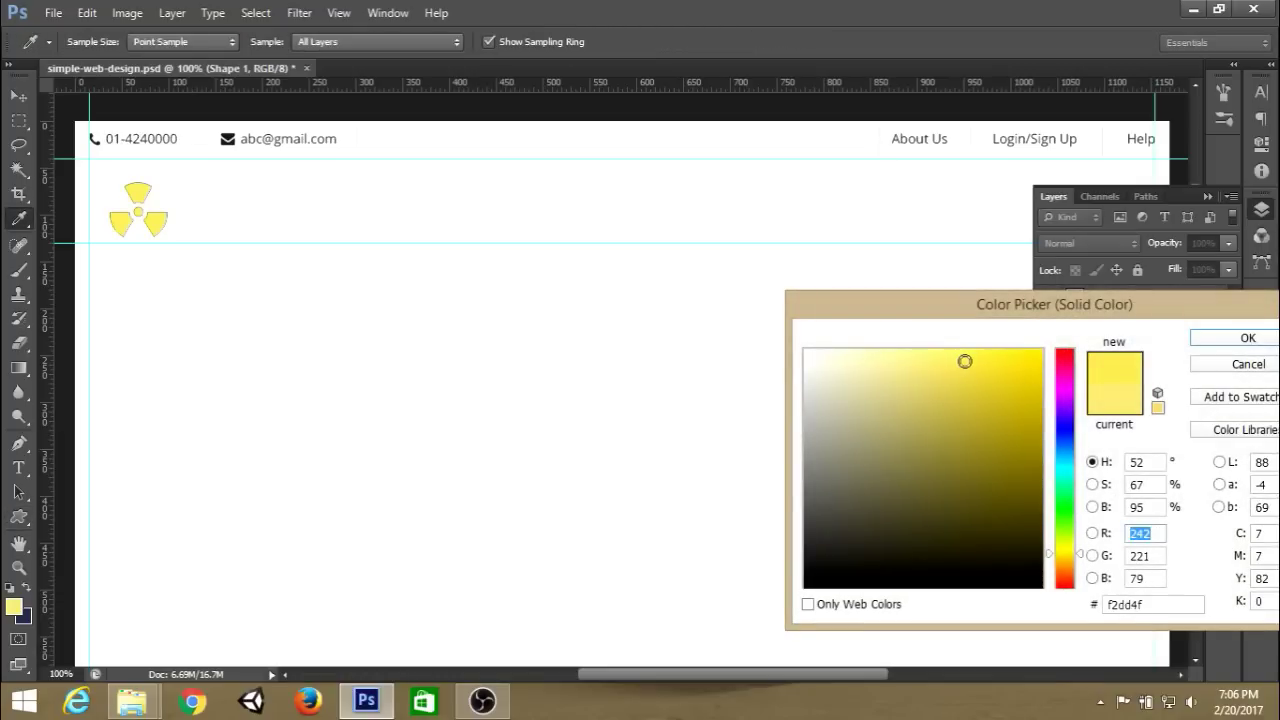
{"action": "left_click", "coordinate": [1232, 338]}
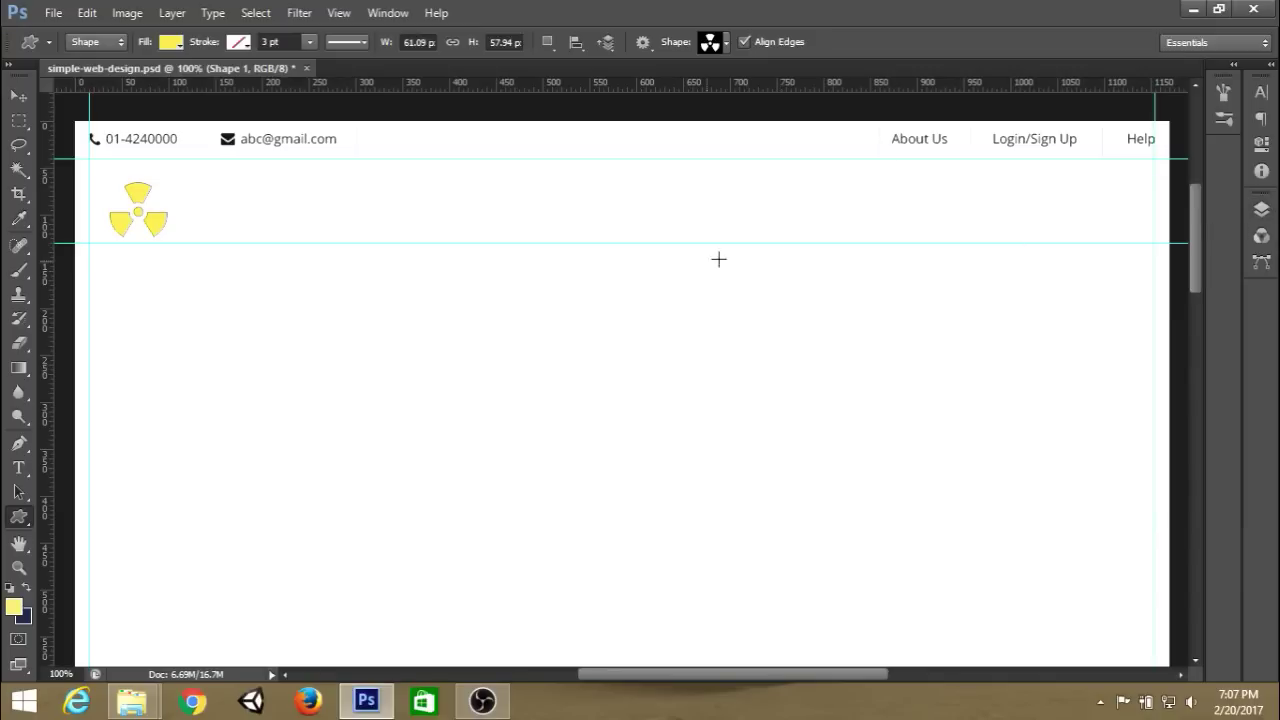
Nudge the icon up and left to the guide, then add an empty Layer 1 above Shape 1.
{"action": "key", "text": "ctrl+t"}
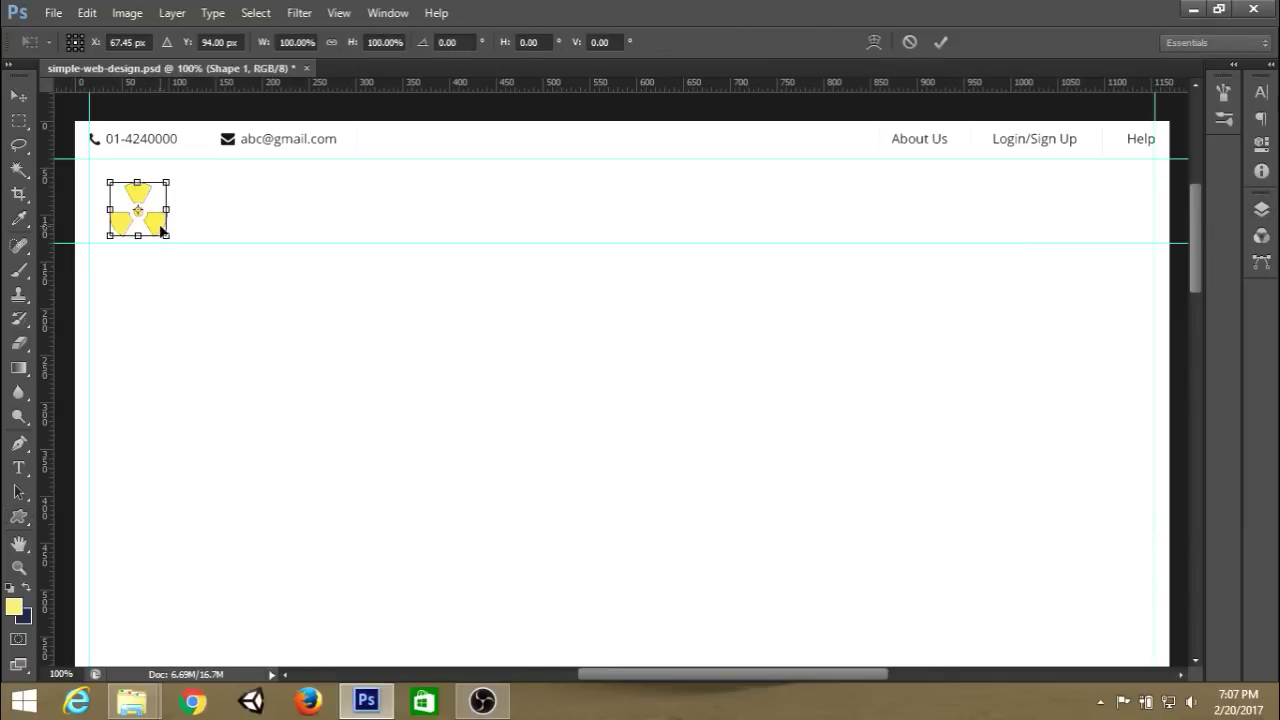
{"action": "left_click_drag", "start_coordinate": [162, 230], "coordinate": [139, 218]}
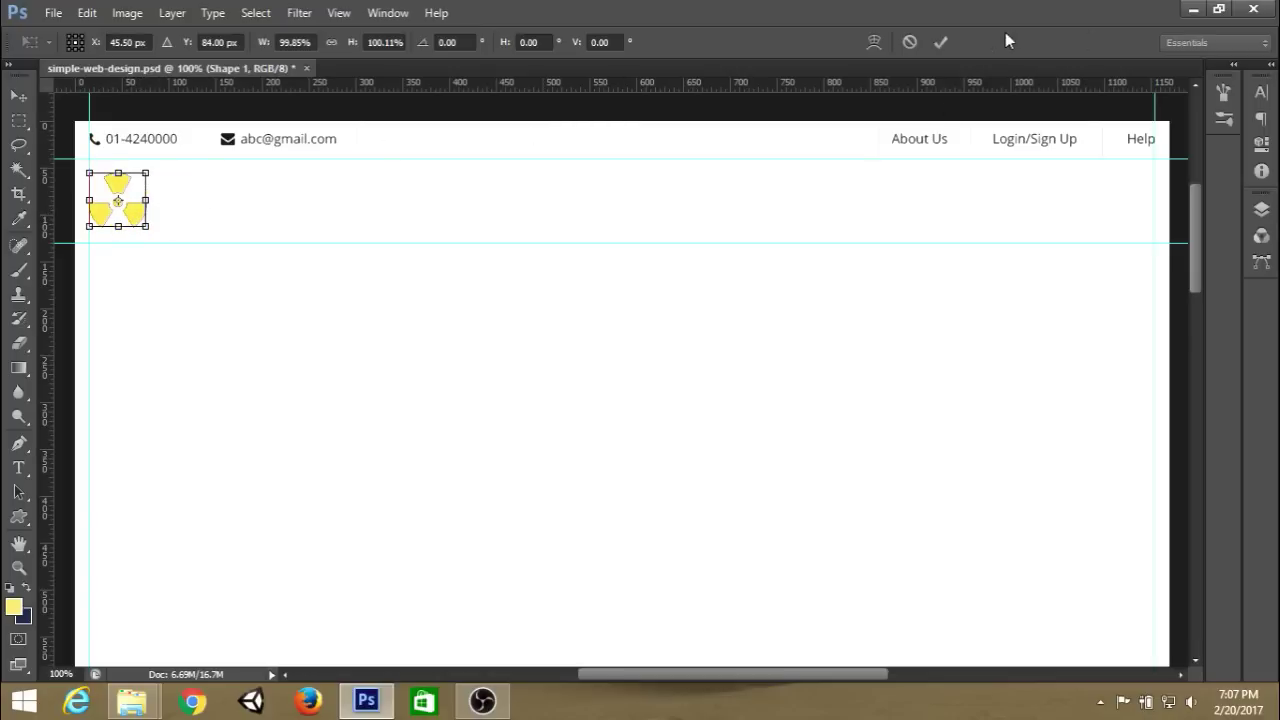
{"action": "left_click", "coordinate": [941, 42]}
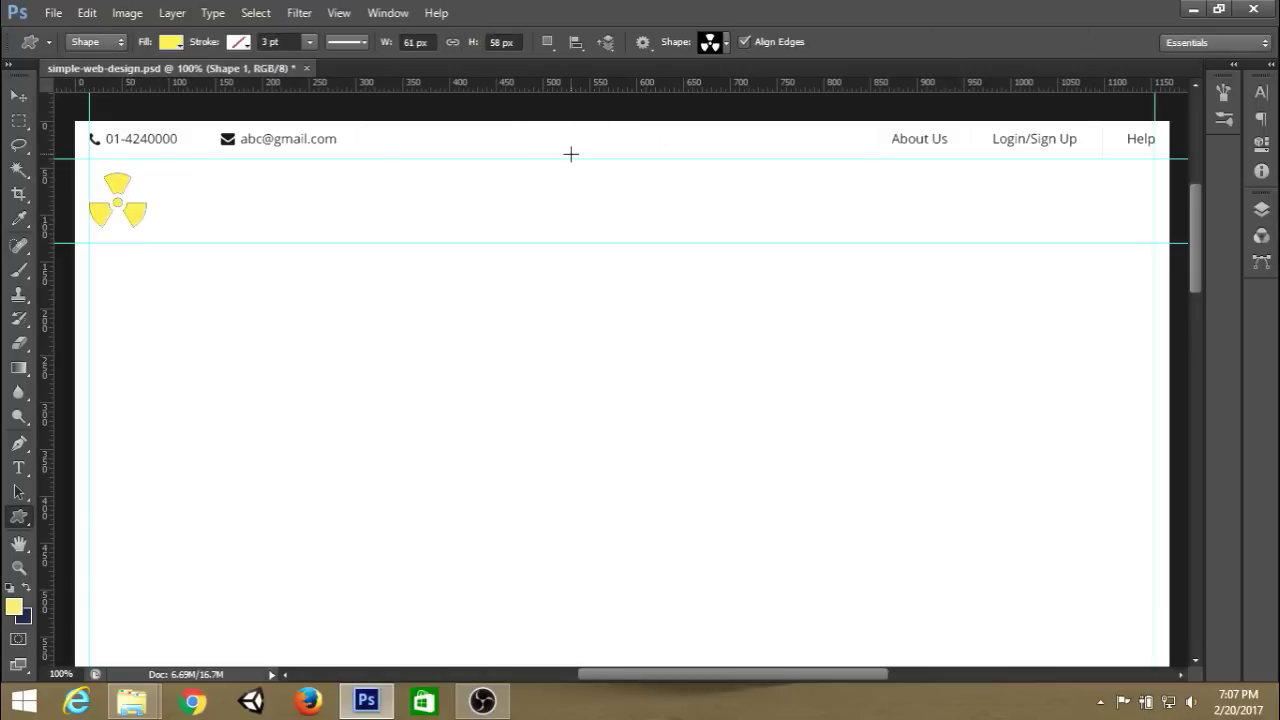
{"action": "left_click", "coordinate": [1261, 209]}
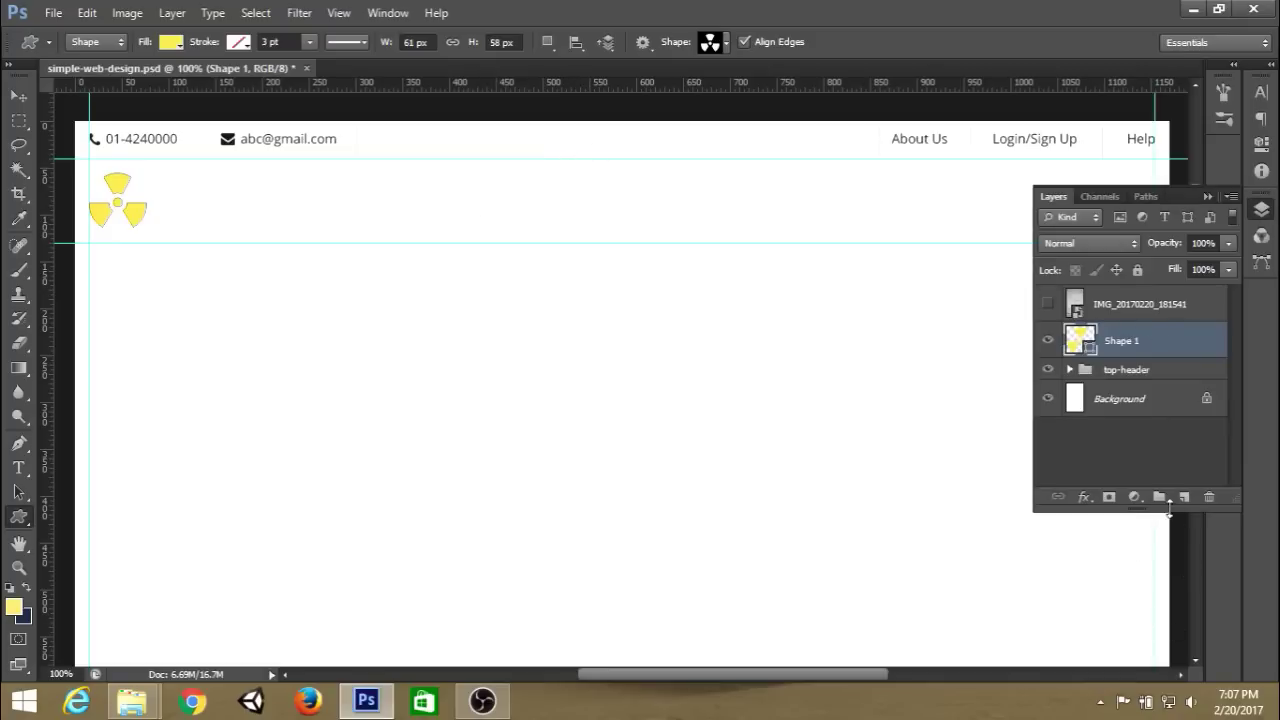
{"action": "left_click", "coordinate": [1184, 497]}
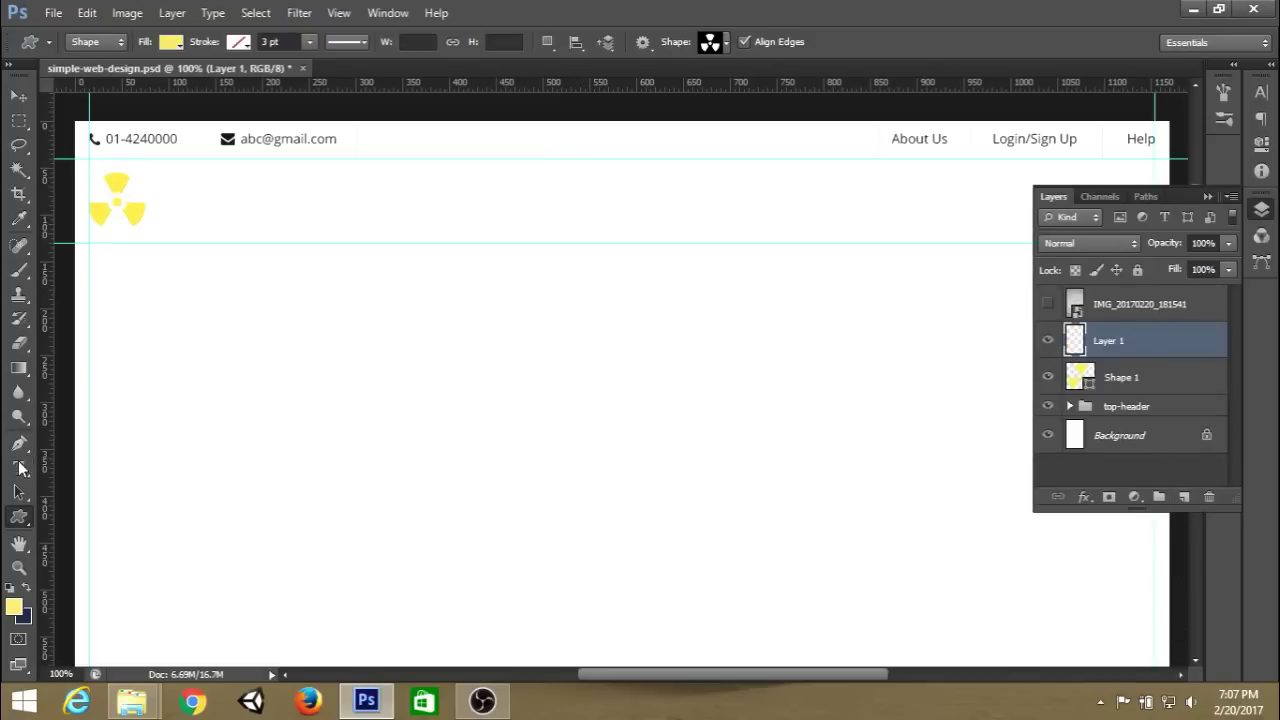
Type 'Website' beside the yellow icon and colour it dark brown.
{"action": "left_click", "coordinate": [18, 467]}
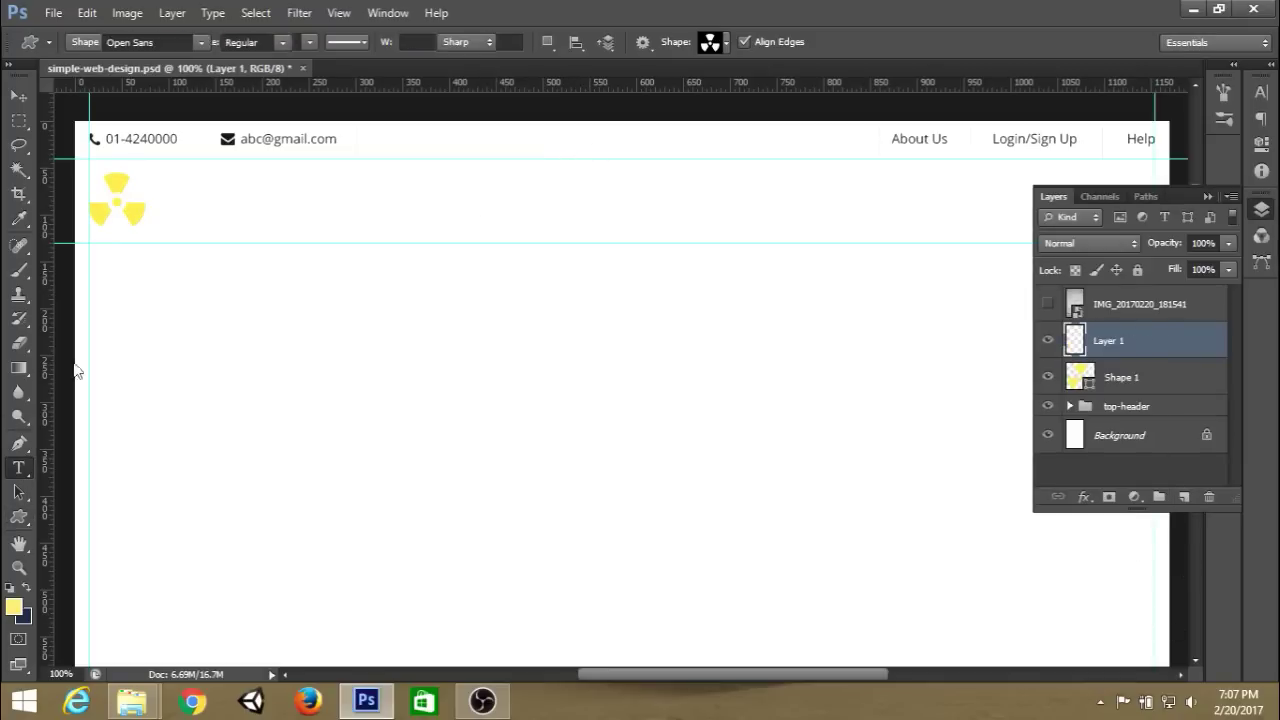
{"action": "left_click", "coordinate": [158, 214]}
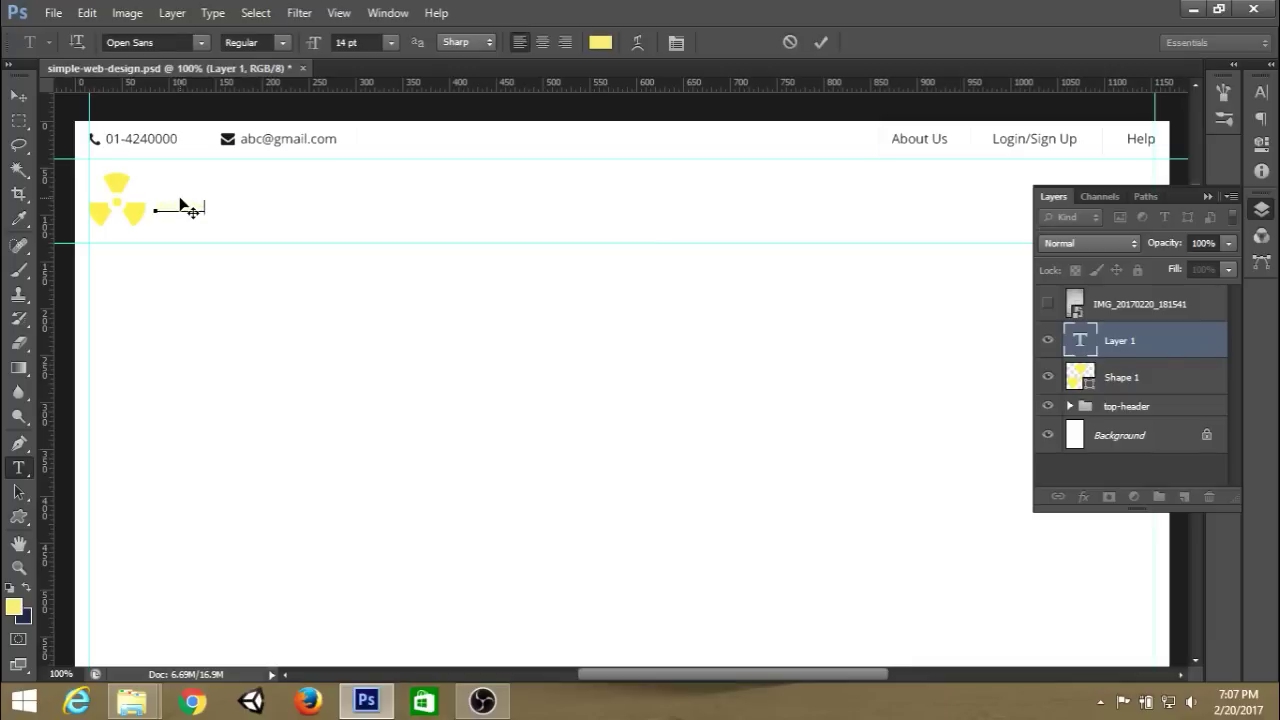
{"action": "left_click", "coordinate": [820, 42]}
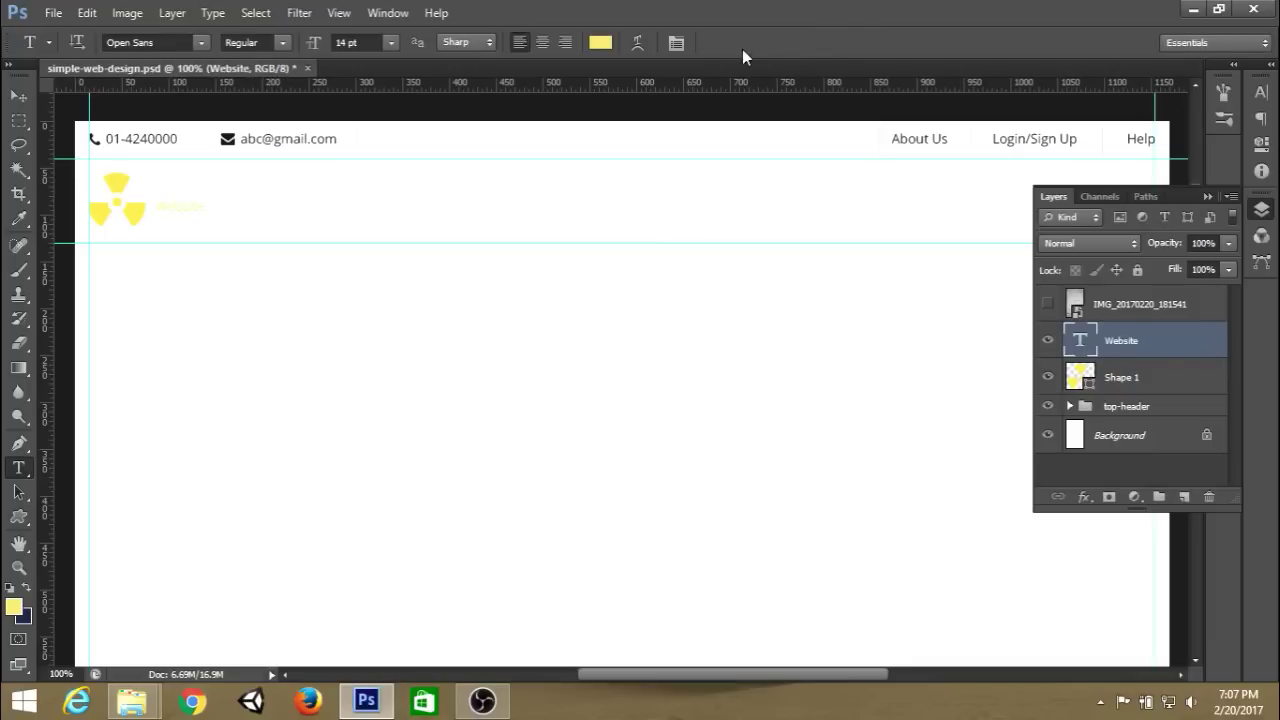
{"action": "left_click", "coordinate": [599, 44]}
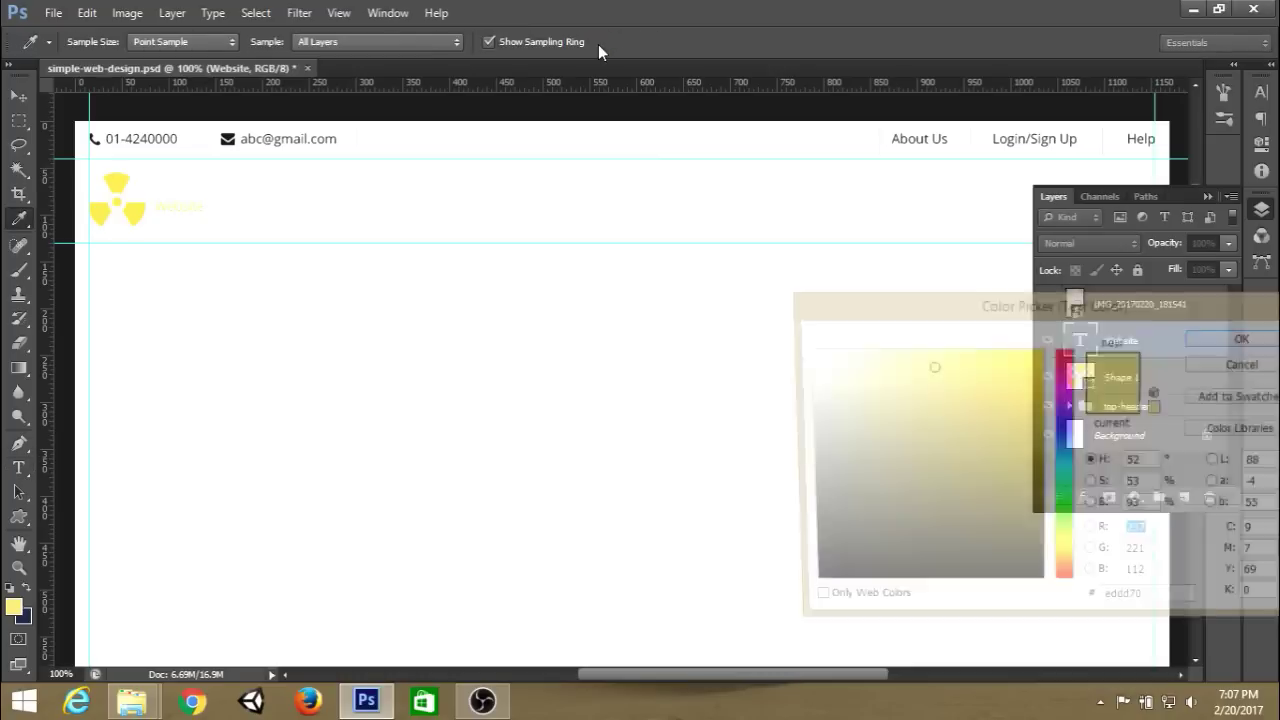
{"action": "left_click", "coordinate": [1073, 566]}
{"action": "left_click_drag", "start_coordinate": [1073, 568], "coordinate": [1073, 565]}
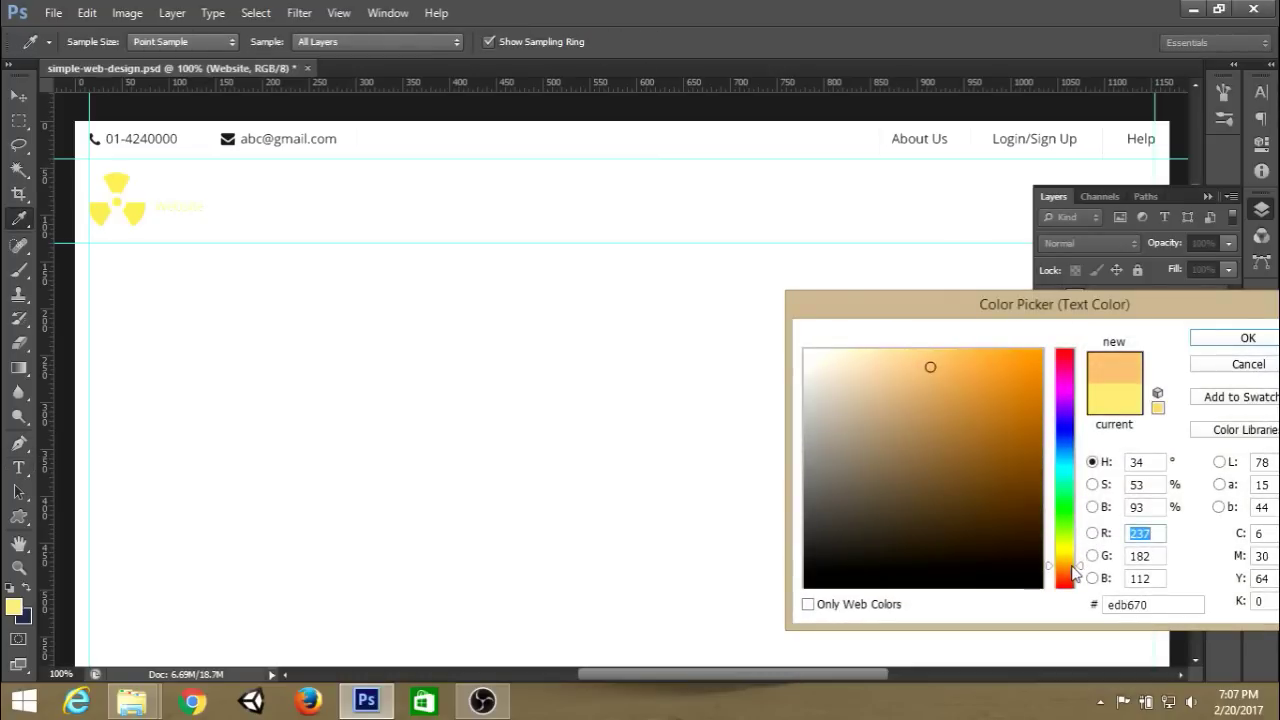
{"action": "left_click", "coordinate": [1035, 492]}
{"action": "mouse_move", "coordinate": [1035, 492]}
{"action": "left_mouse_down"}
{"action": "mouse_move", "coordinate": [1020, 466]}
{"action": "mouse_move", "coordinate": [1037, 469]}
{"action": "mouse_move", "coordinate": [1039, 497]}
{"action": "left_mouse_up"}
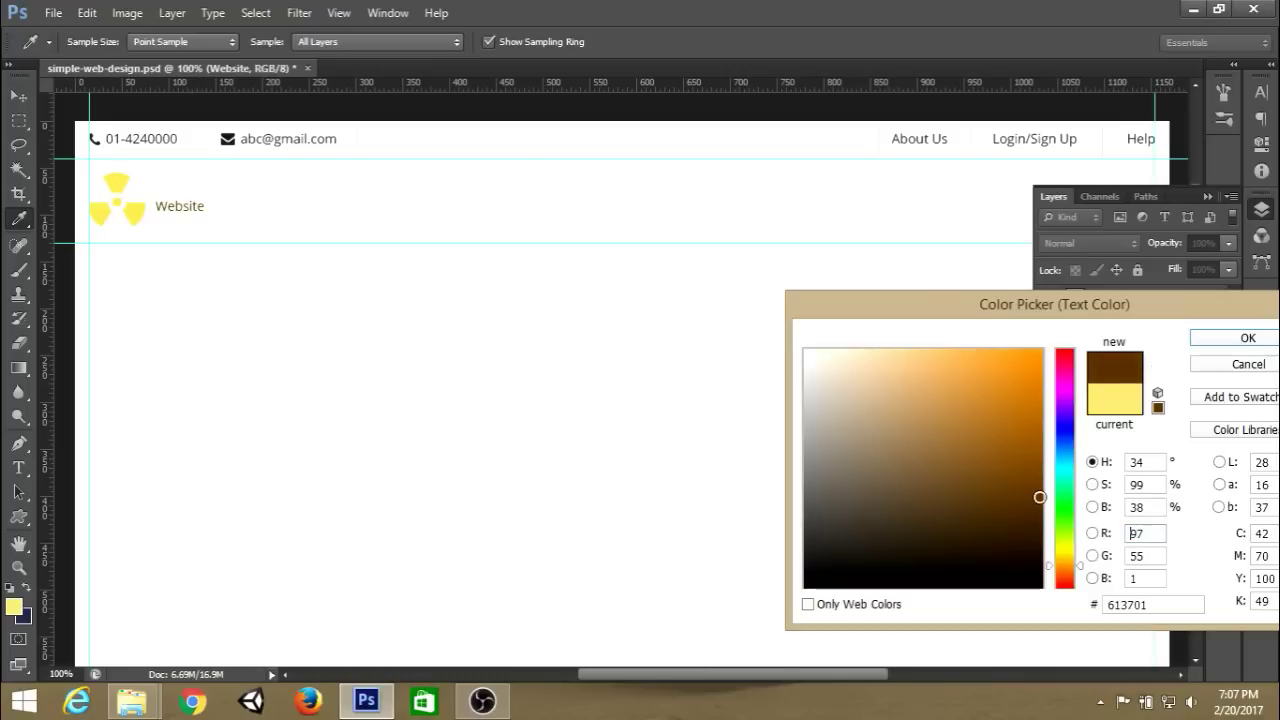
{"action": "left_click", "coordinate": [1240, 343]}
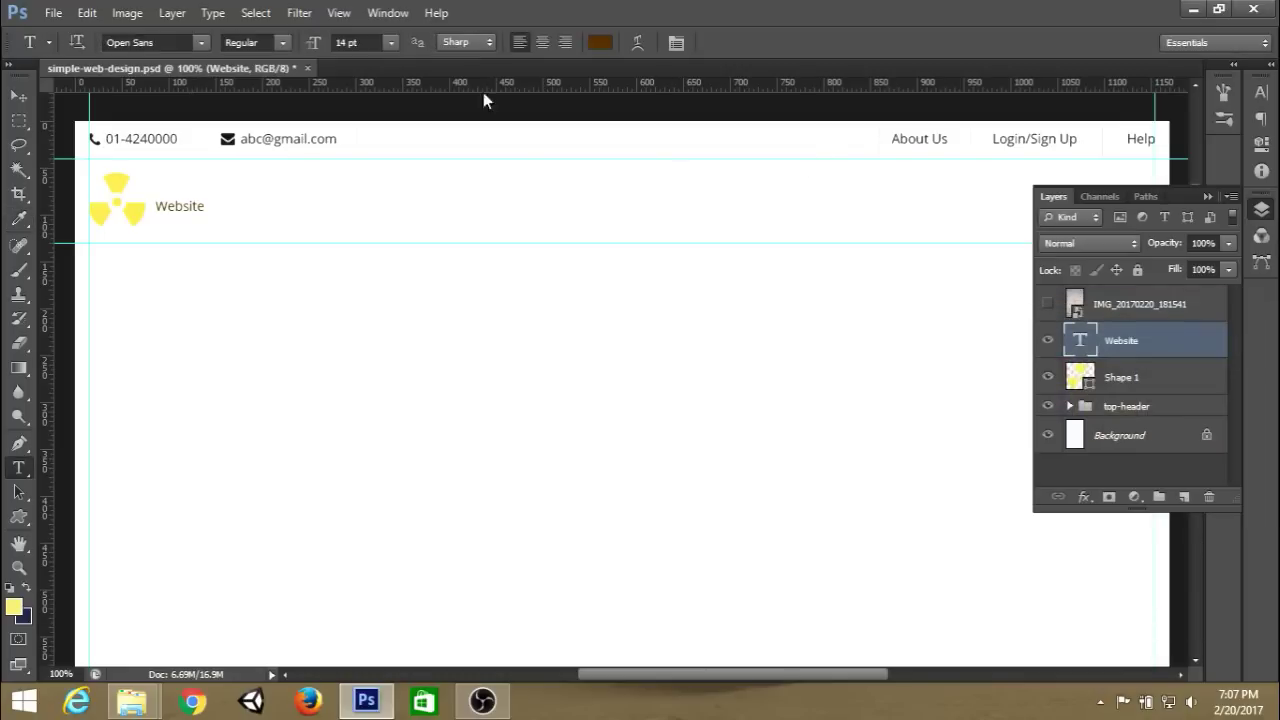
Set the title to Papyrus 30 pt with faux bold and All Caps, reading WEBSITE.
{"action": "left_click", "coordinate": [200, 42]}
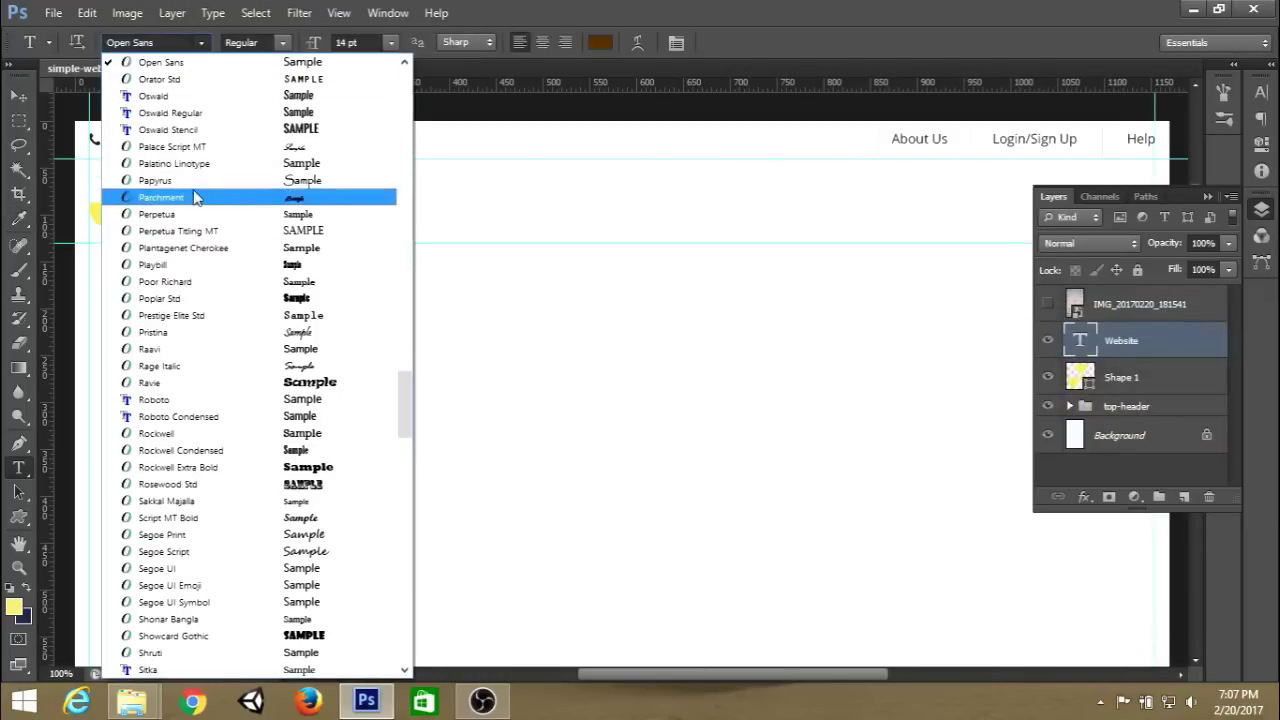
{"action": "left_click", "coordinate": [215, 181]}
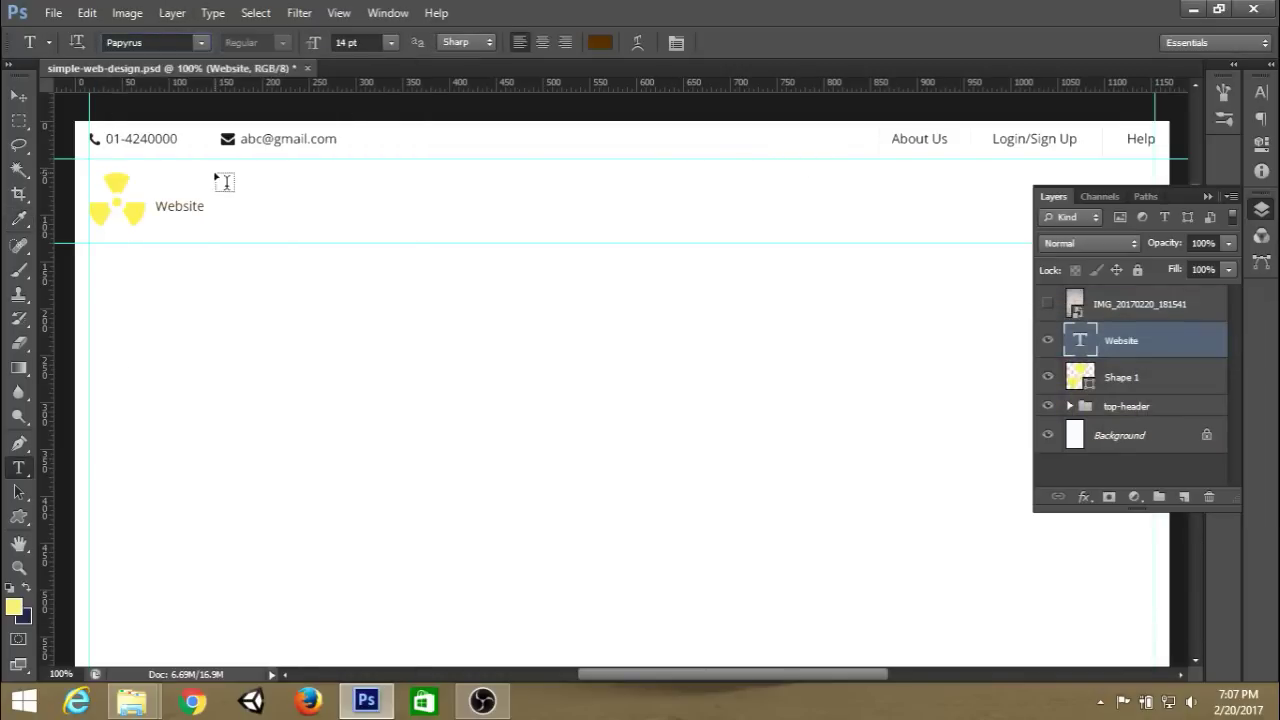
{"action": "left_click", "coordinate": [391, 42]}
{"action": "left_click", "coordinate": [378, 291]}
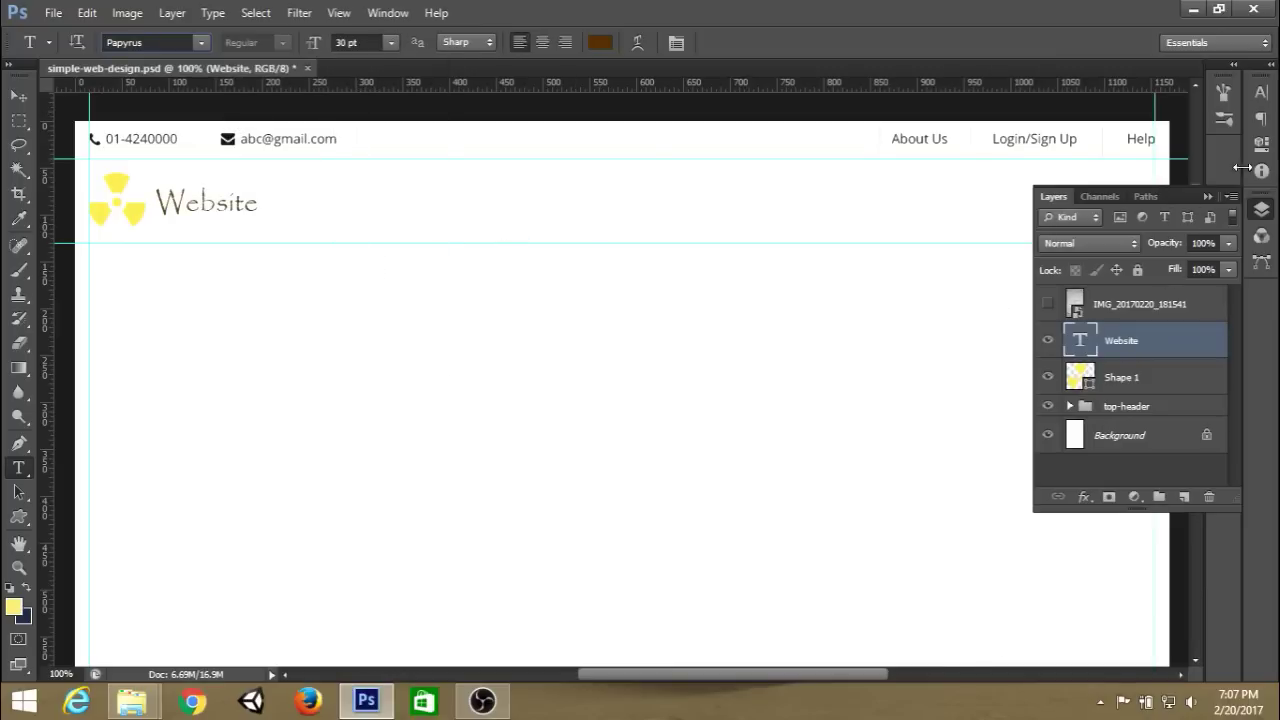
{"action": "left_click", "coordinate": [1261, 91]}
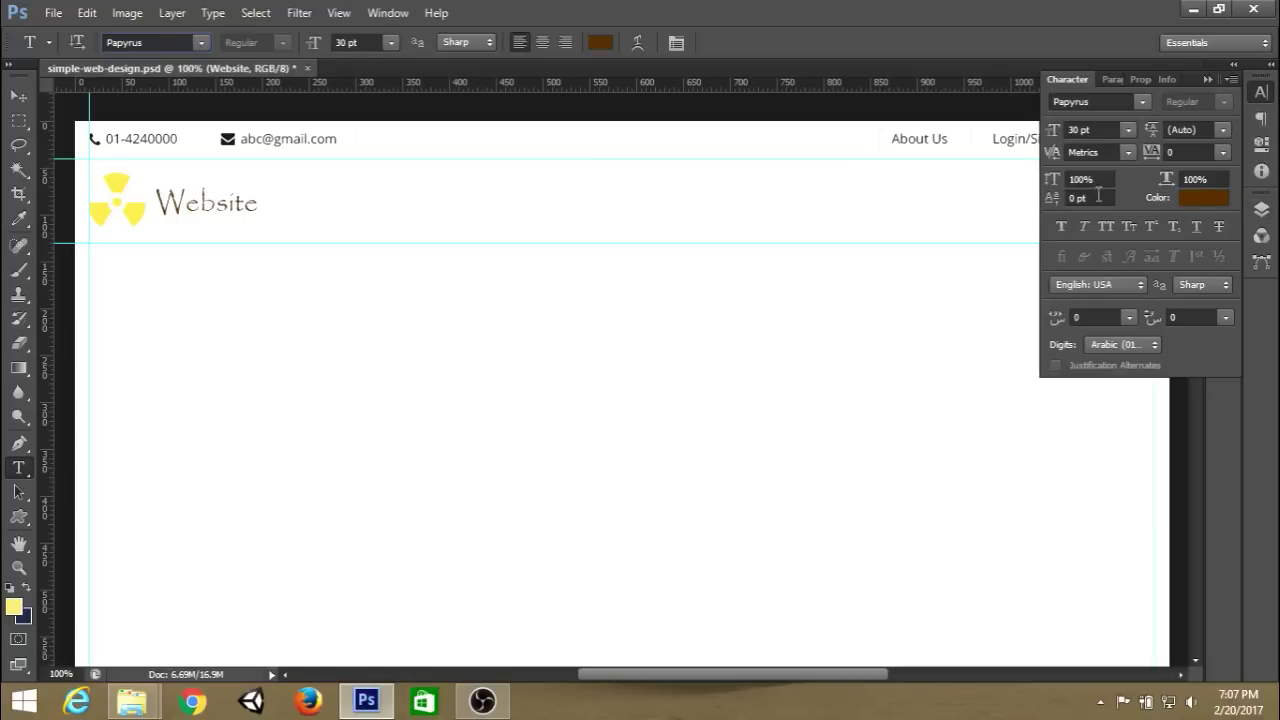
{"action": "left_click", "coordinate": [1060, 235]}
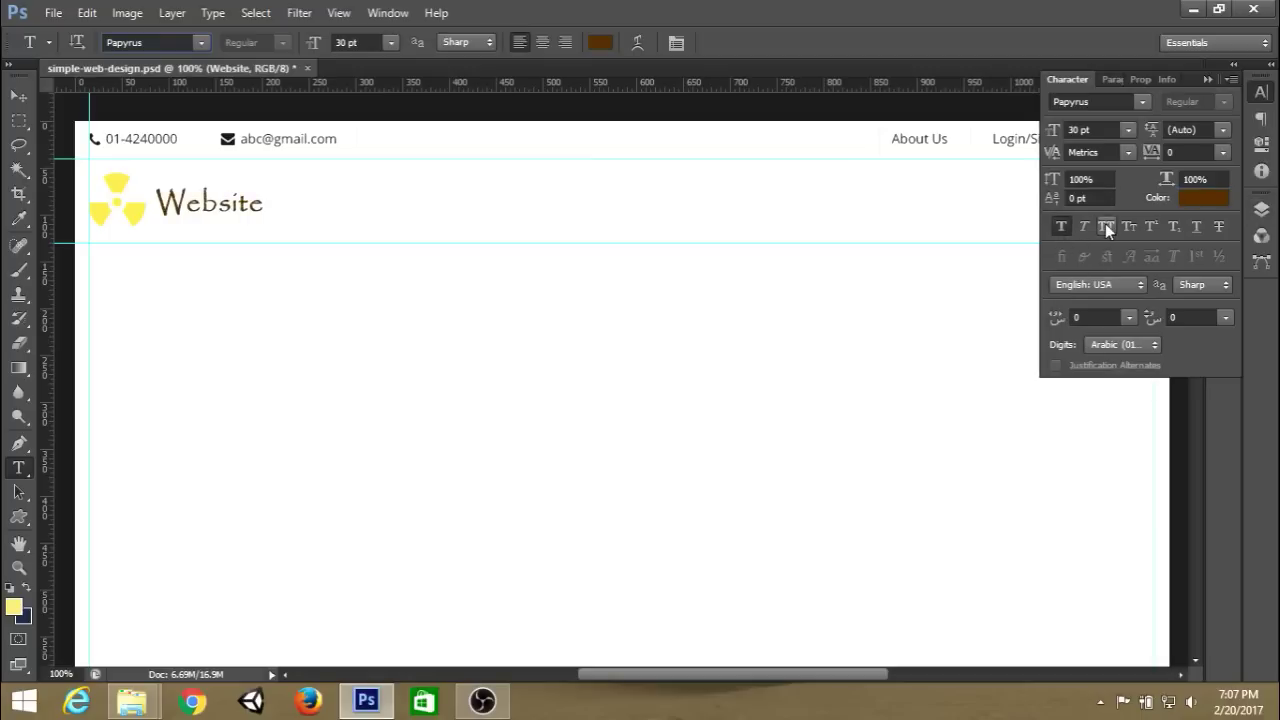
{"action": "left_click", "coordinate": [1105, 226]}
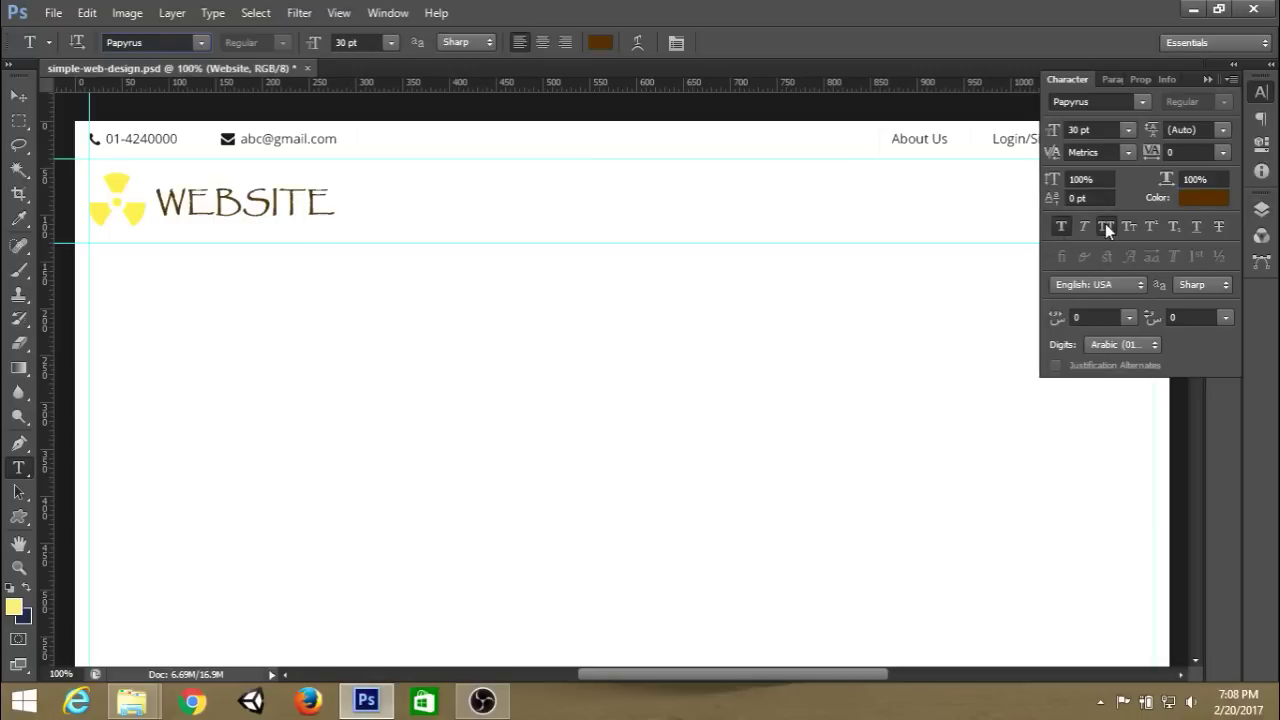
Switch WEBSITE to Eras Bold ITC, enlarge it slightly, and warm the icon colour to #f7c64f.
{"action": "left_click", "coordinate": [201, 42]}
{"action": "scroll", "coordinate": [410, 405], "scroll_direction": "up", "scroll_amount": 1}
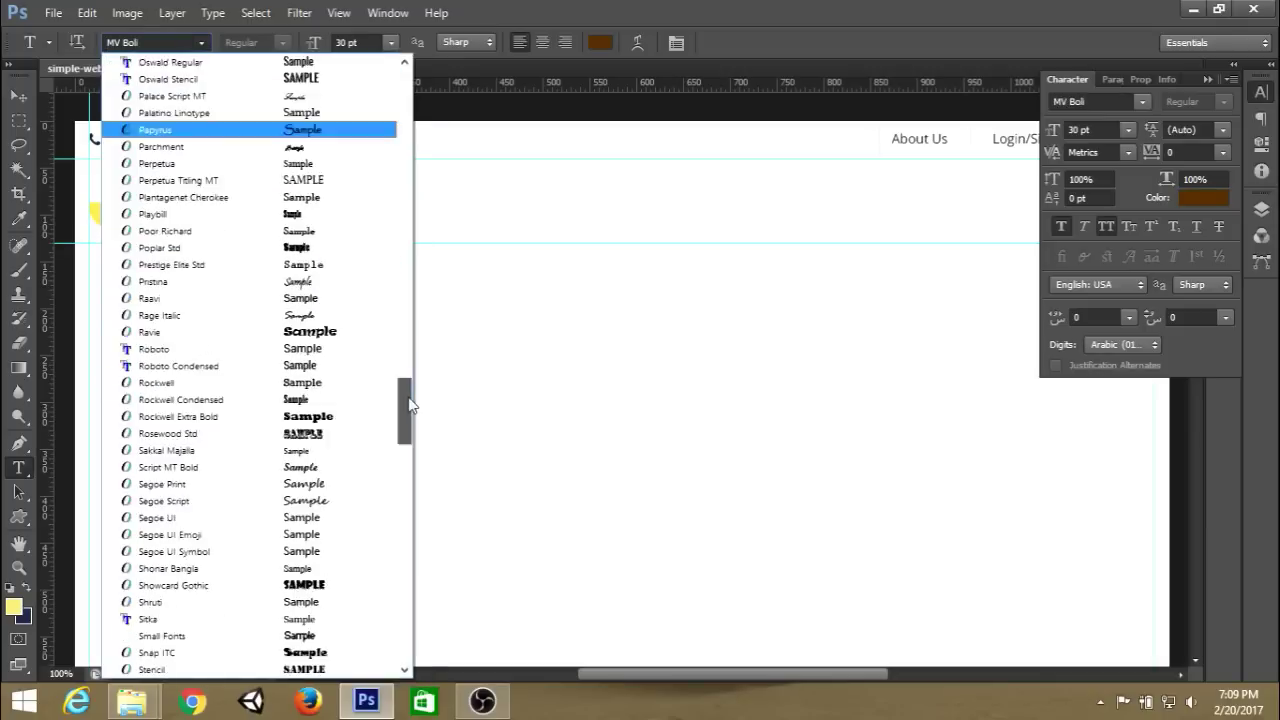
{"action": "left_click_drag", "start_coordinate": [410, 405], "coordinate": [408, 200]}
{"action": "left_click", "coordinate": [320, 197]}
{"action": "left_click", "coordinate": [1105, 226]}
{"action": "left_click", "coordinate": [1105, 226]}
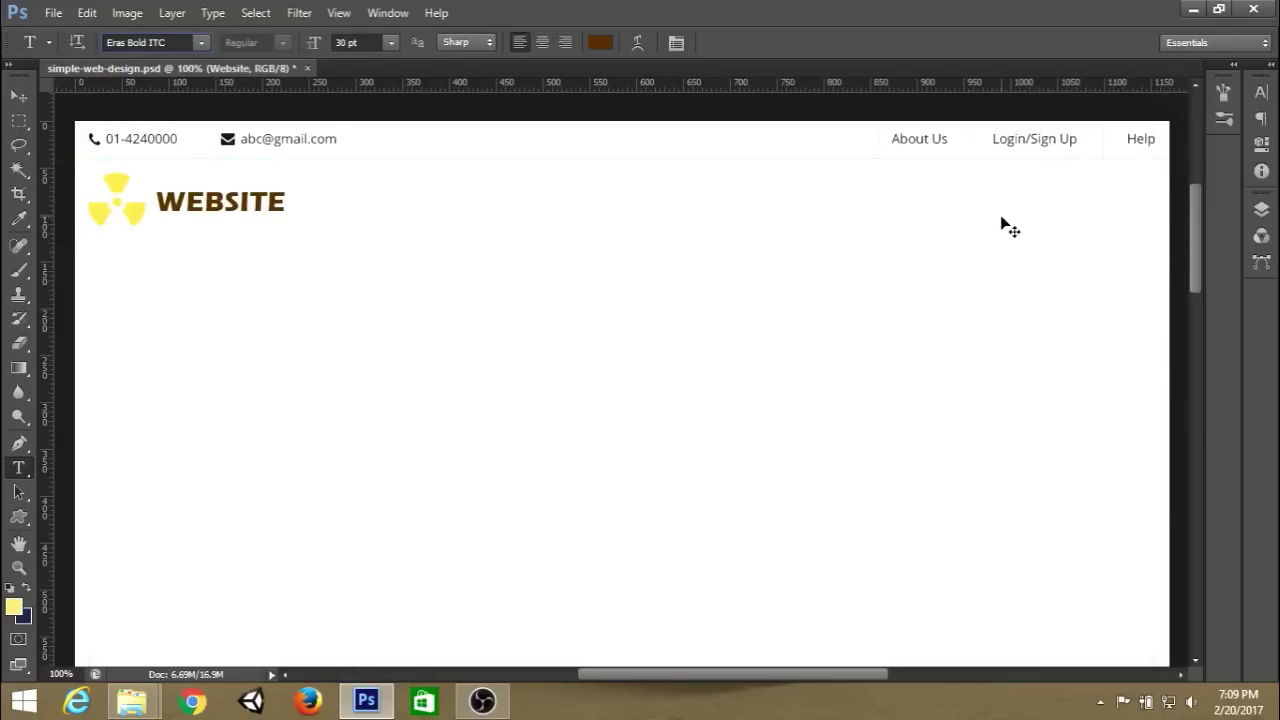
{"action": "key", "text": "ctrl+t"}
{"action": "key", "text": "Escape"}
{"action": "key", "text": "ctrl+t"}
{"action": "left_click_drag", "start_coordinate": [288, 184], "coordinate": [298, 174]}
{"action": "key", "text": "Return"}
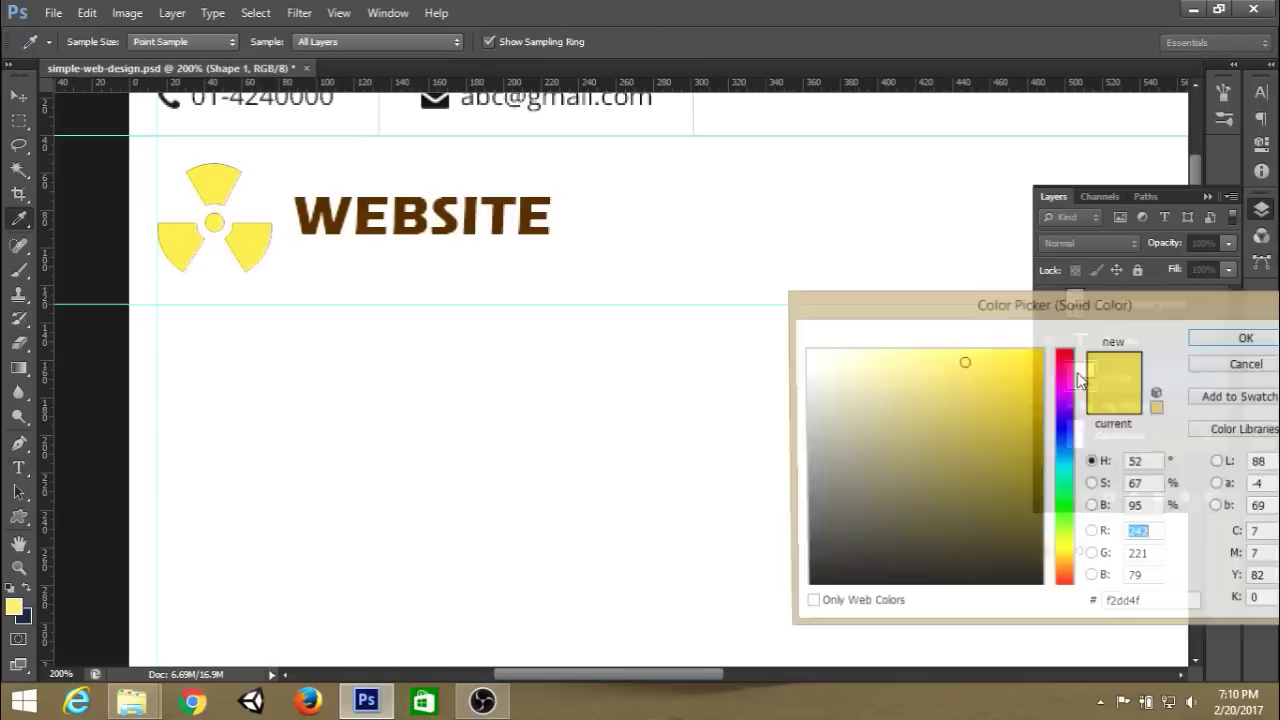
{"action": "left_click_drag", "start_coordinate": [1078, 553], "coordinate": [1087, 563]}
On a new layer, draw a curved pen path under WEBSITE and stroke it yellow as a swoosh.
{"action": "key", "text": "Return"}
{"action": "key", "text": "ctrl+shift+alt+n"}
{"action": "key", "text": "p"}
{"action": "left_click", "coordinate": [298, 264]}
{"action": "left_click_drag", "start_coordinate": [559, 245], "coordinate": [620, 307]}
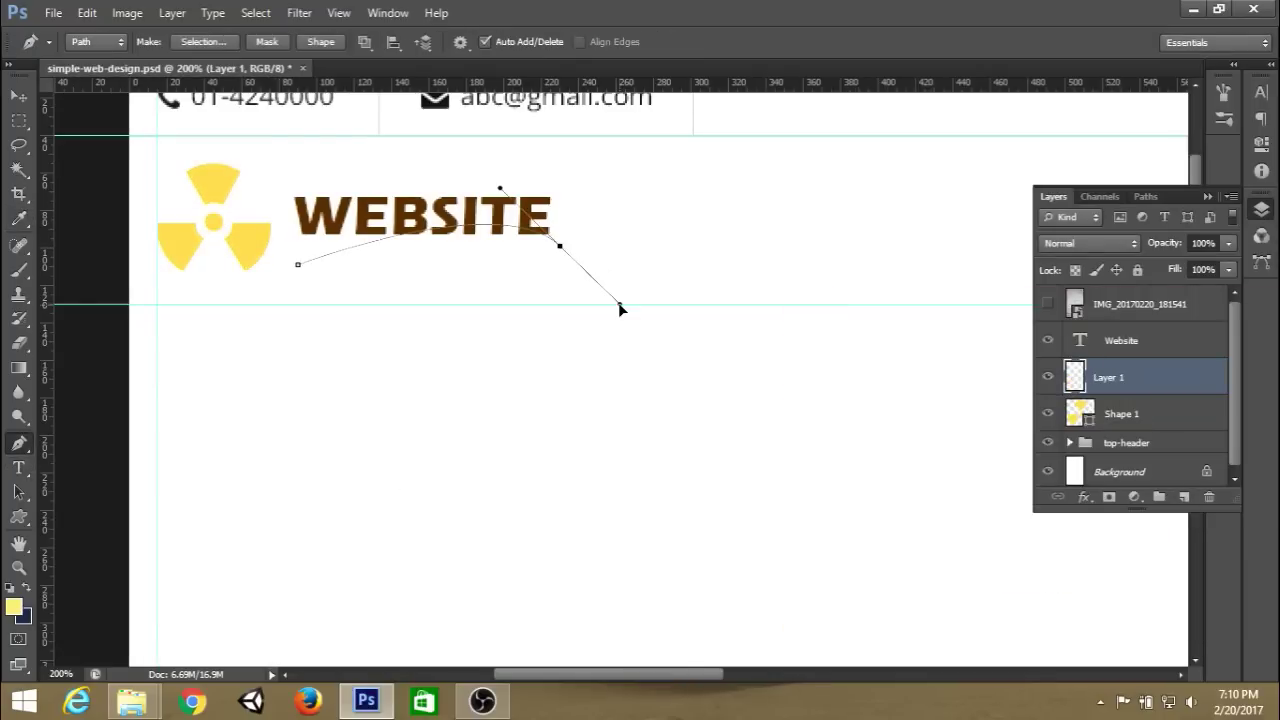
{"action": "left_click_drag", "start_coordinate": [300, 251], "coordinate": [734, 331]}
{"action": "left_click_drag", "start_coordinate": [216, 285], "coordinate": [281, 270]}
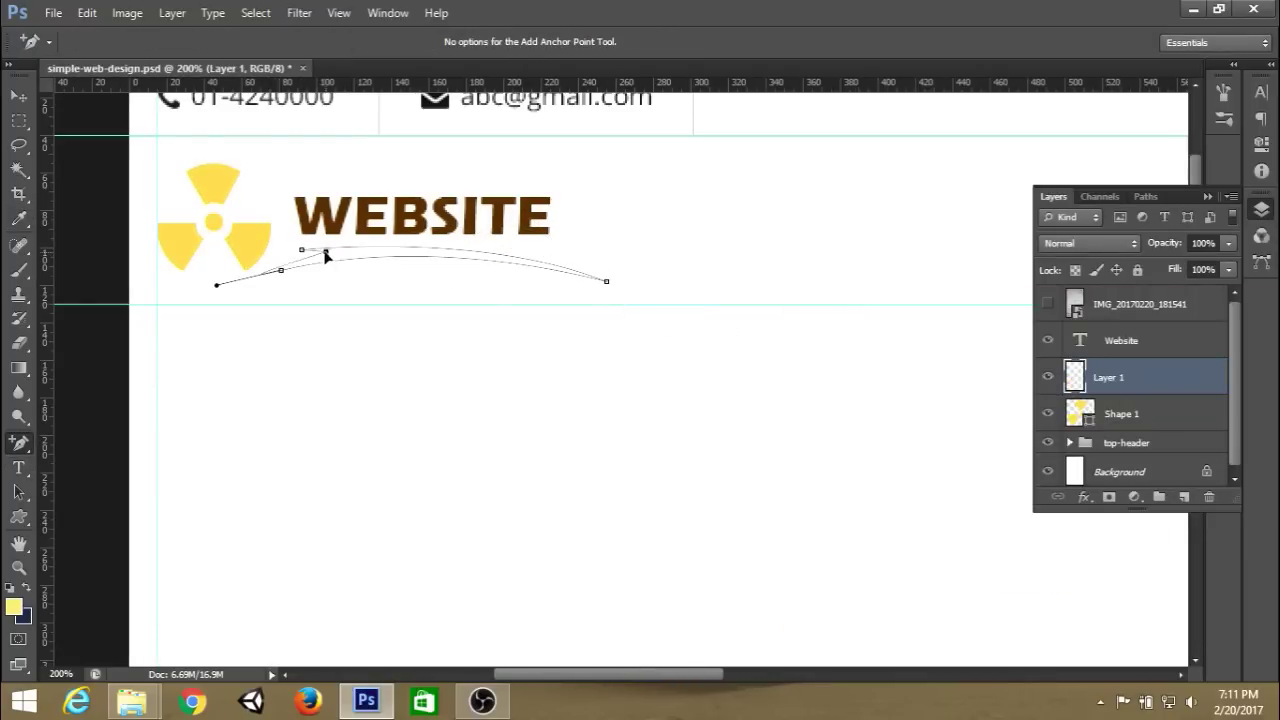
{"action": "right_click", "coordinate": [420, 252]}
{"action": "left_click", "coordinate": [468, 409]}
{"action": "key", "text": "Return"}
Merge the icon, title and swoosh into one layer named 'logo' and shrink it slightly.
{"action": "key", "text": "ctrl+minus"}
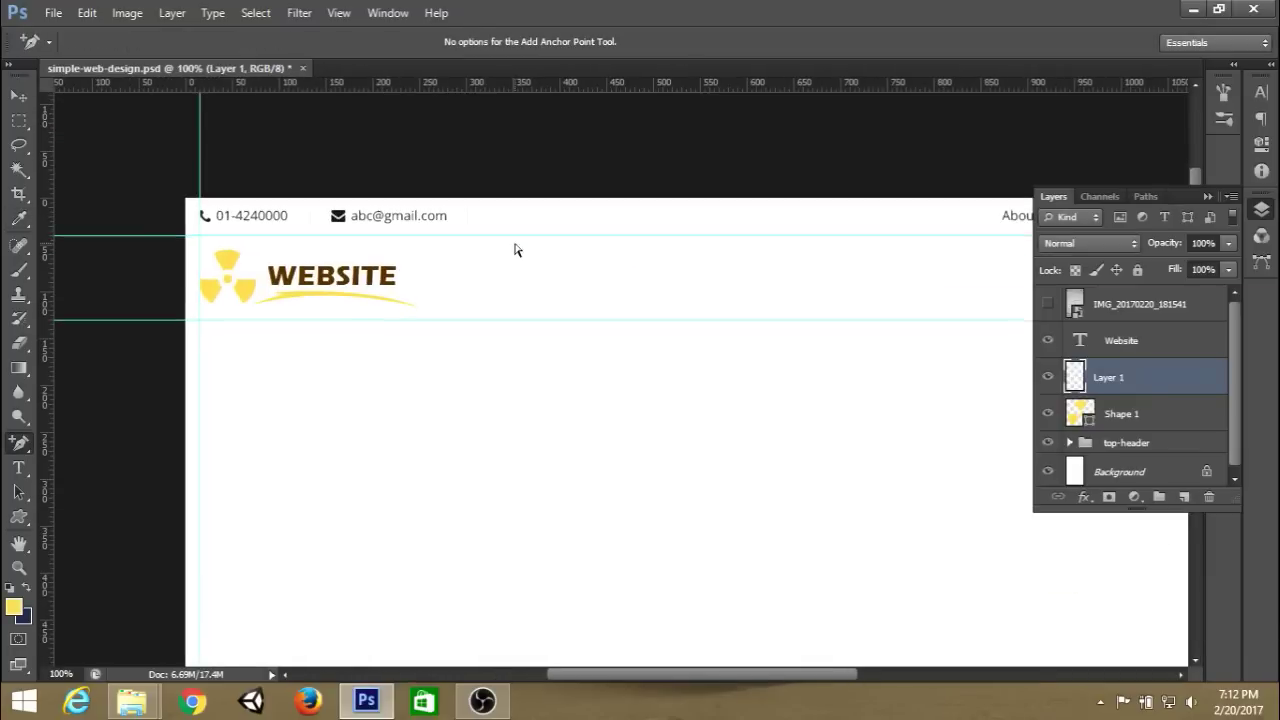
{"action": "key", "text": "ctrl+t"}
{"action": "key", "text": "Escape"}
{"action": "left_click", "coordinate": [1166, 336]}
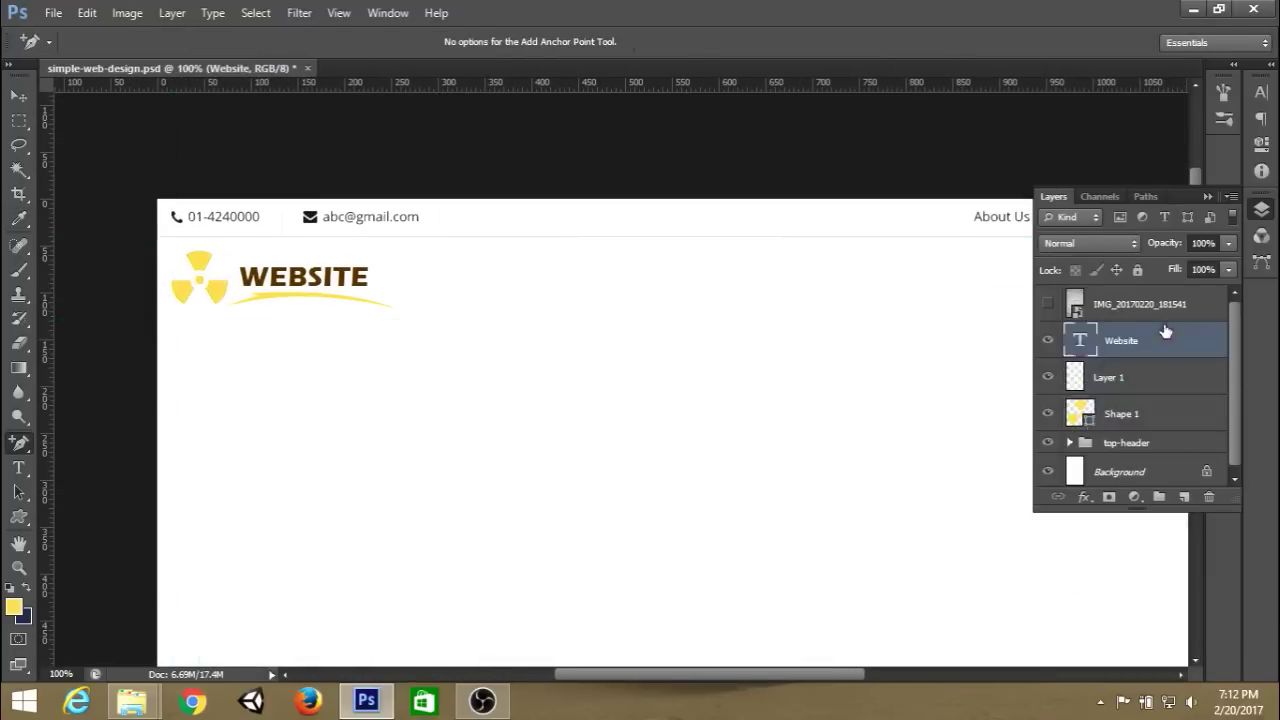
{"action": "left_click", "coordinate": [1261, 209]}
{"action": "left_click", "coordinate": [1128, 414], "text": "shift"}
{"action": "right_click", "coordinate": [1128, 414]}
{"action": "left_click", "coordinate": [960, 246]}
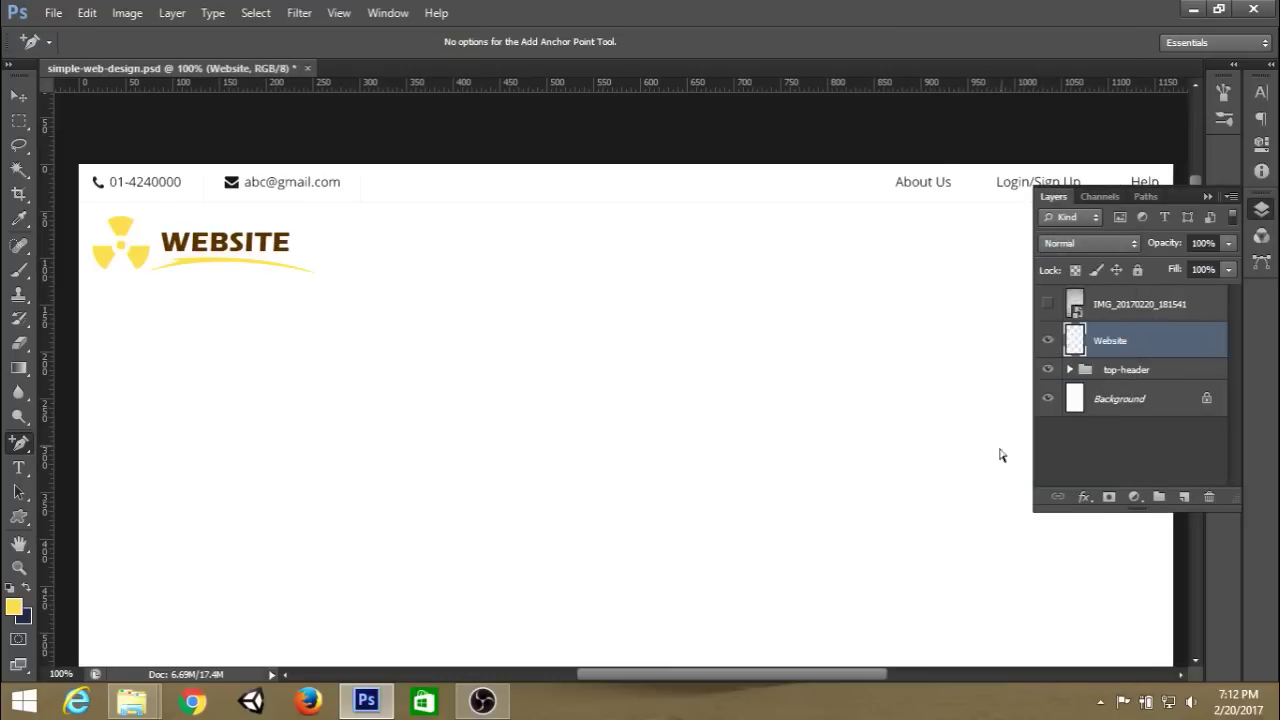
{"action": "double_click", "coordinate": [1105, 341]}
{"action": "type", "text": "logo"}
{"action": "key", "text": "Return"}
{"action": "key", "text": "v"}
{"action": "left_click_drag", "start_coordinate": [312, 272], "coordinate": [272, 266]}
{"action": "key", "text": "Return"}
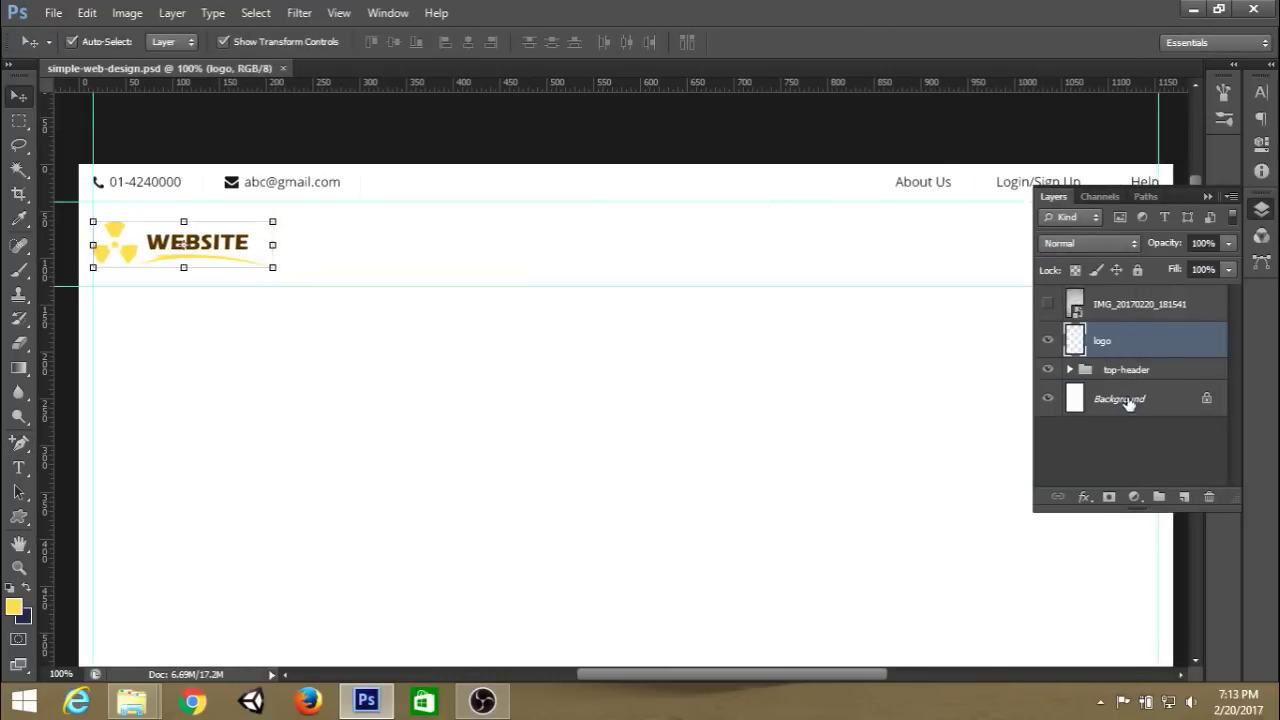
Put the logo layer in a group named 'logo' and add a new empty layer above it.
{"action": "left_click", "coordinate": [1125, 399]}
{"action": "left_click_drag", "start_coordinate": [749, 331], "coordinate": [743, 305]}
{"action": "left_click", "coordinate": [1102, 341]}
{"action": "key", "text": "ctrl+g"}
{"action": "double_click", "coordinate": [1112, 341]}
{"action": "type", "text": "logo"}
{"action": "key", "text": "Return"}
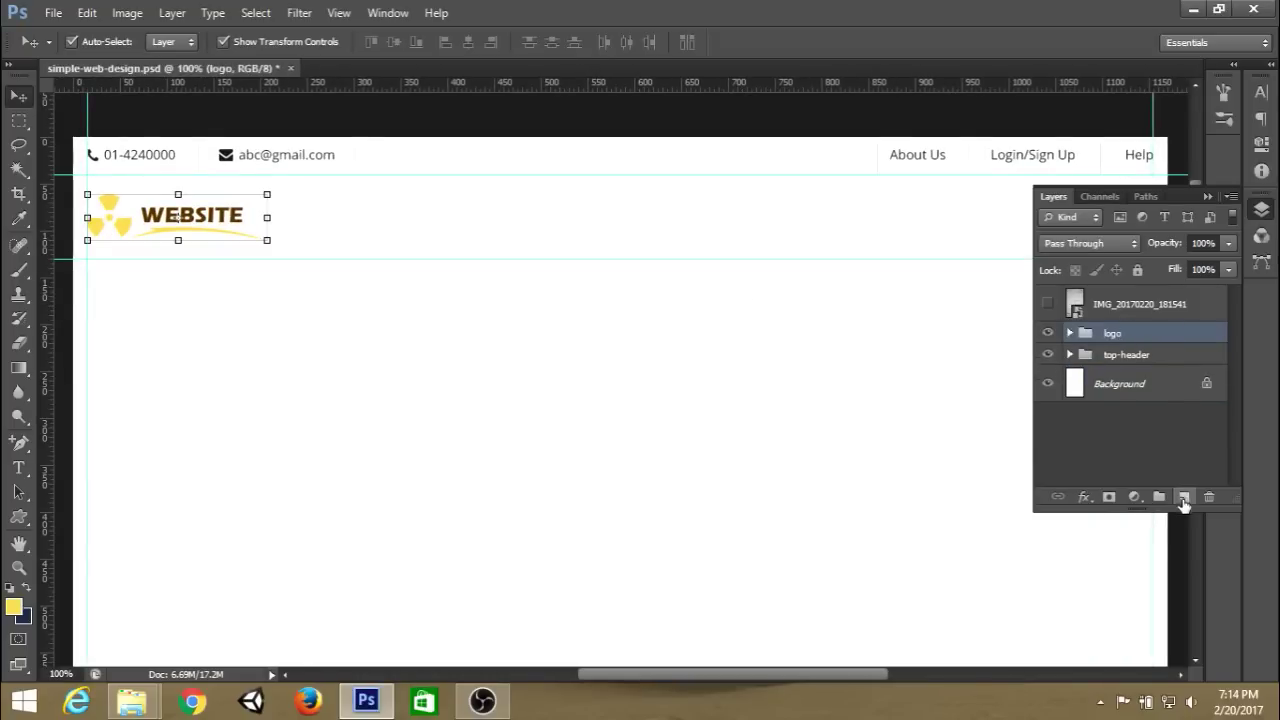
{"action": "left_click", "coordinate": [1183, 497]}
{"action": "left_click", "coordinate": [1207, 197]}
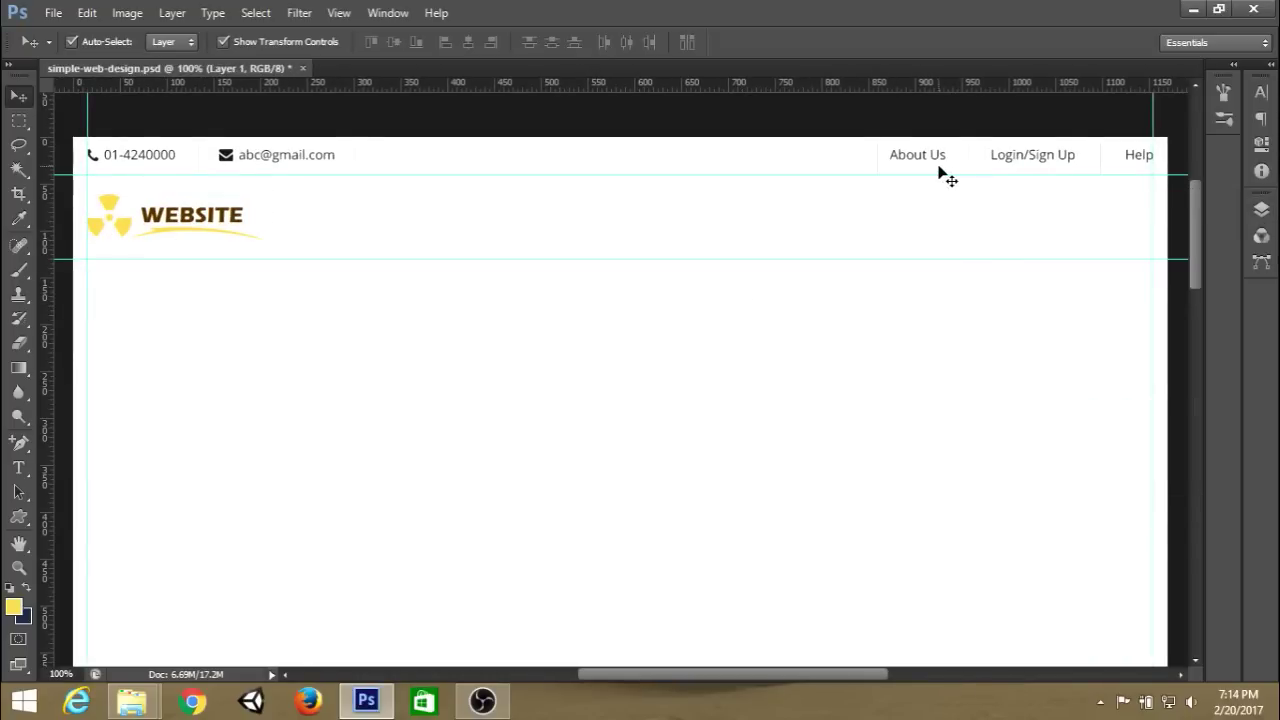
Pick up the About Us font settings and start a new text line in the header on Layer 1.
{"action": "key", "text": "t"}
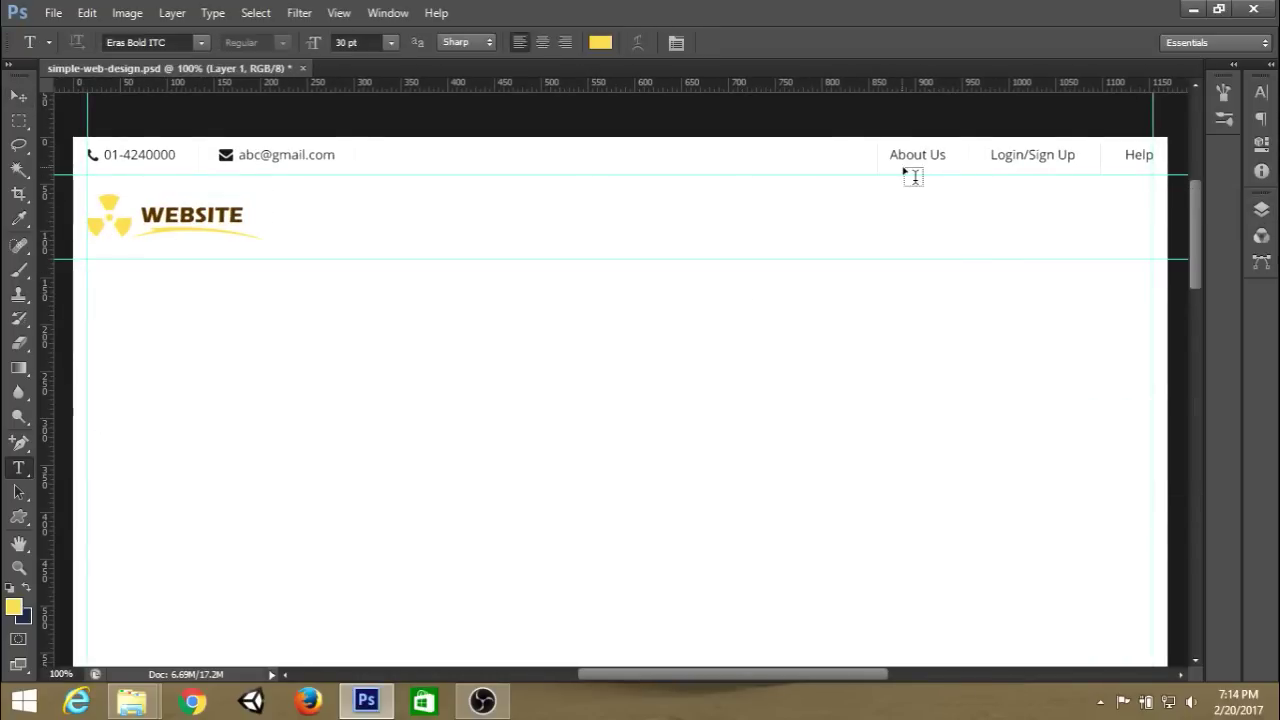
{"action": "left_click", "coordinate": [912, 153]}
{"action": "left_click", "coordinate": [820, 41]}
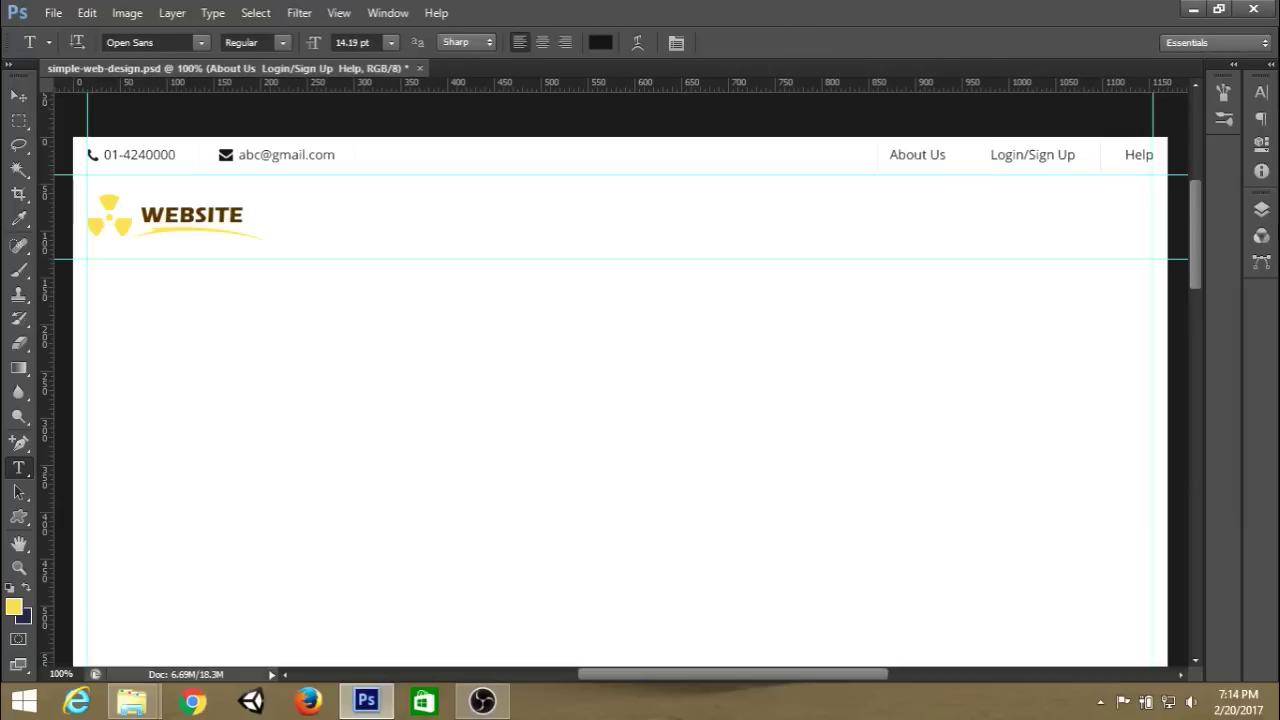
{"action": "left_click", "coordinate": [1261, 209]}
{"action": "left_click", "coordinate": [1105, 343]}
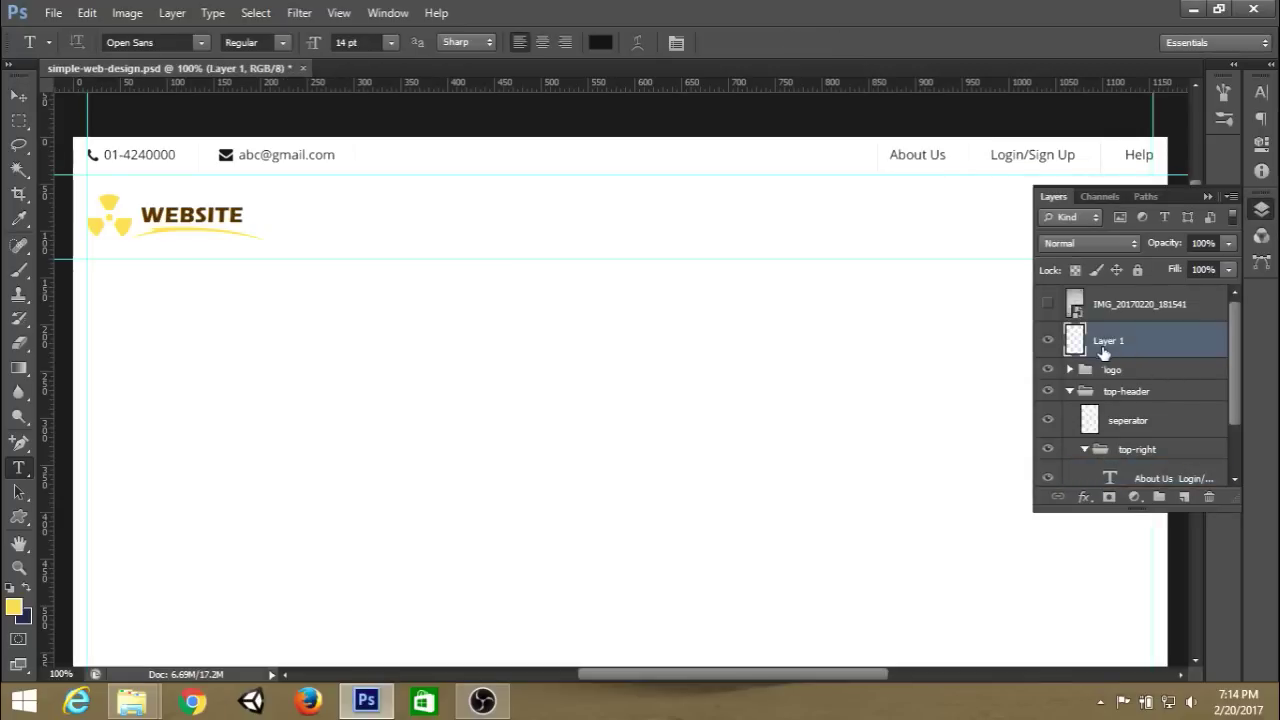
{"action": "left_click", "coordinate": [1070, 391]}
{"action": "left_click", "coordinate": [713, 222]}
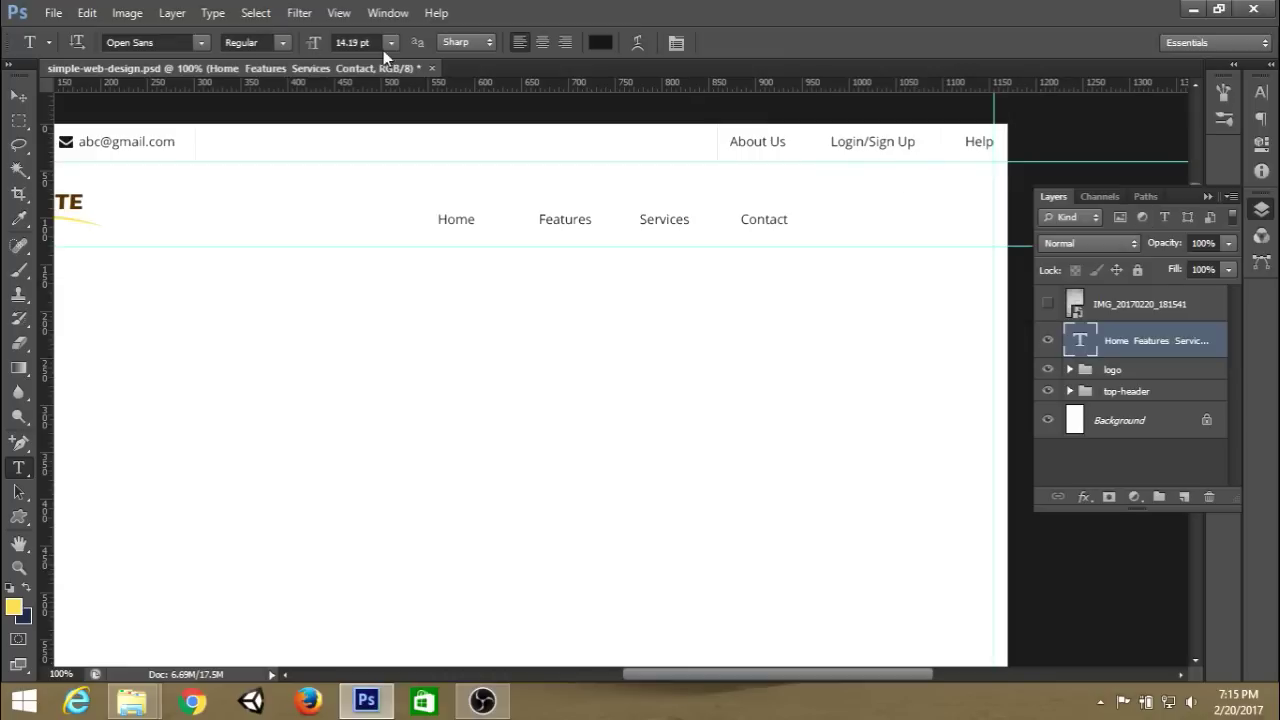
Set the Home, Features, Services, Contact navigation text to 16 pt.
{"action": "left_click", "coordinate": [390, 42]}
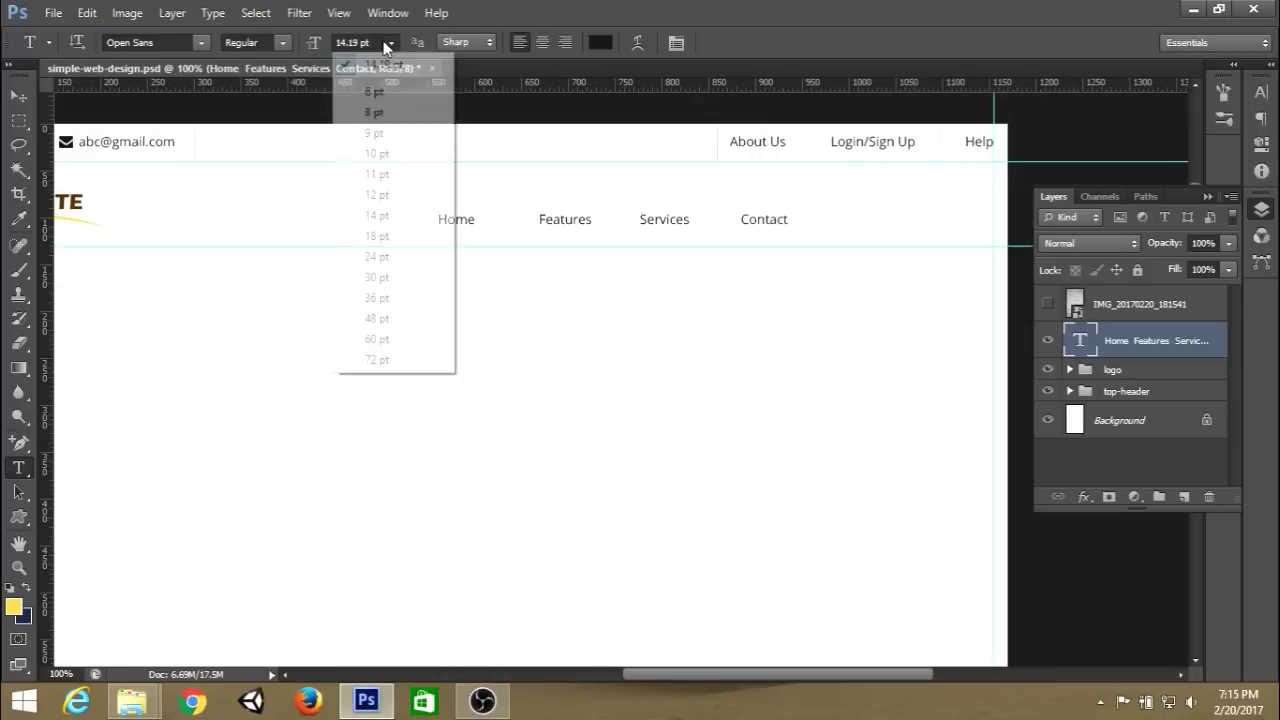
{"action": "left_click", "coordinate": [371, 39]}
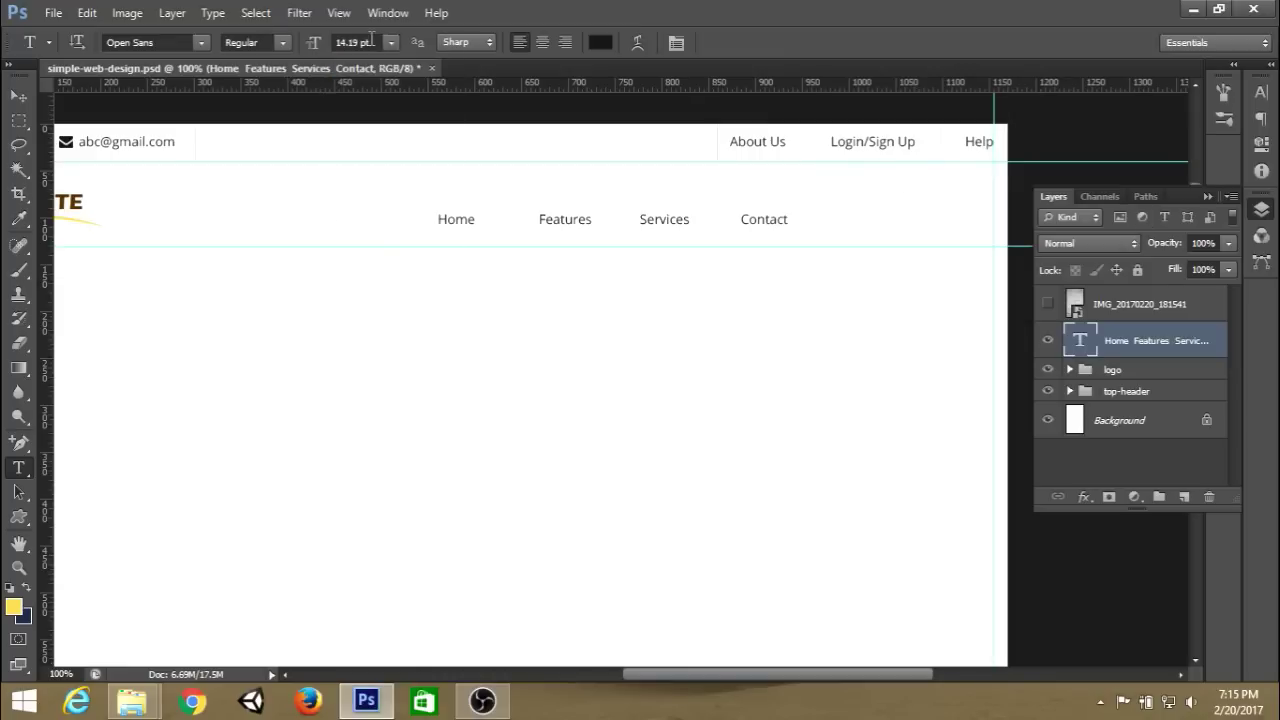
{"action": "left_click", "coordinate": [375, 44]}
{"action": "type", "text": "15"}
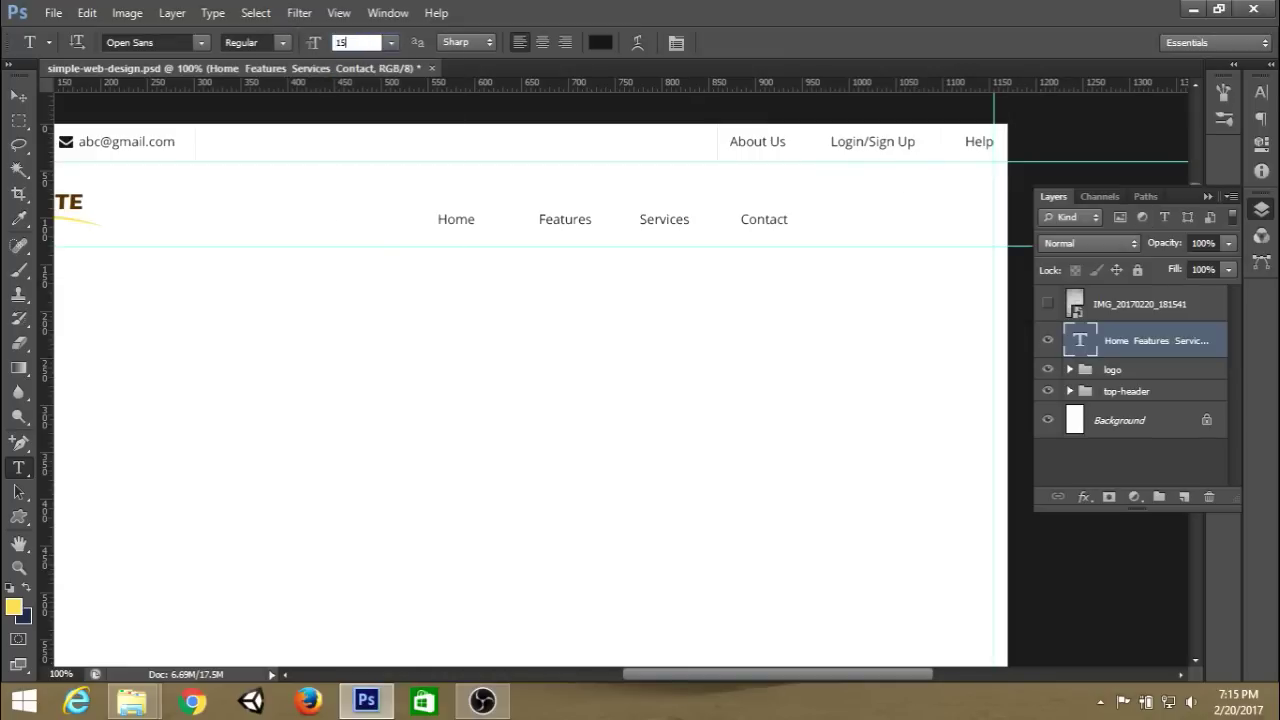
{"action": "key", "text": "Return"}
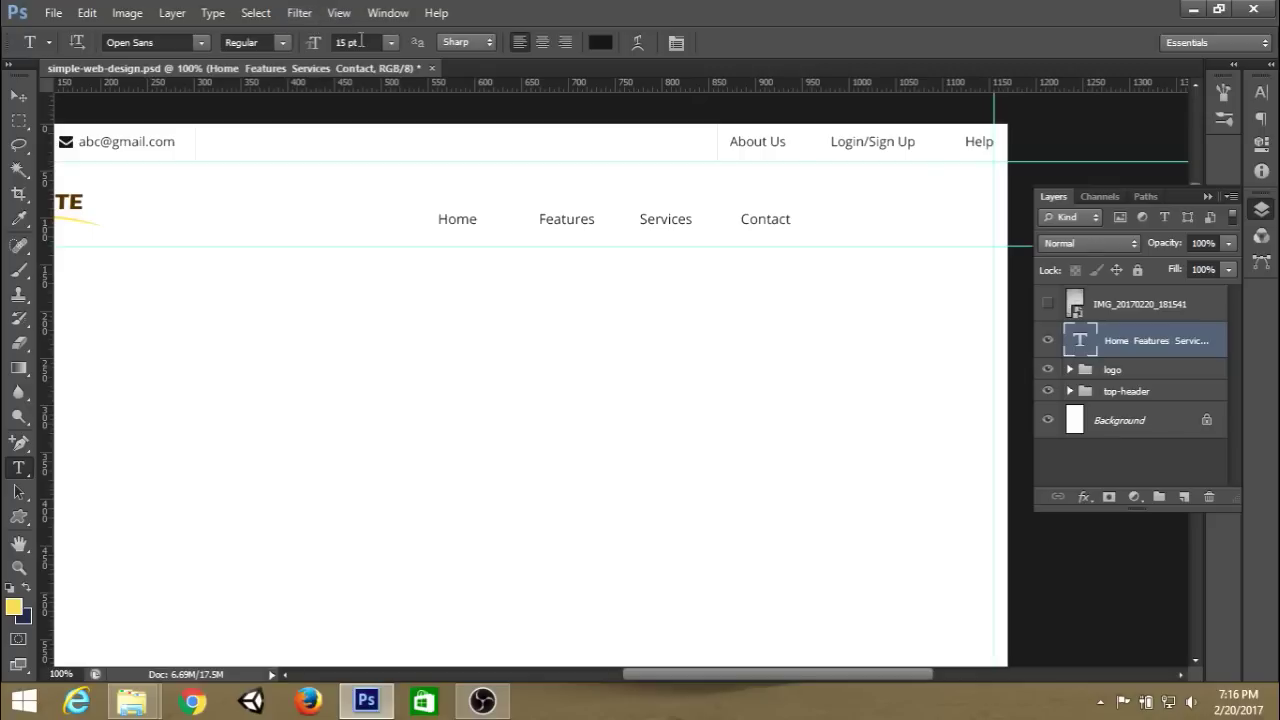
{"action": "left_click", "coordinate": [392, 43]}
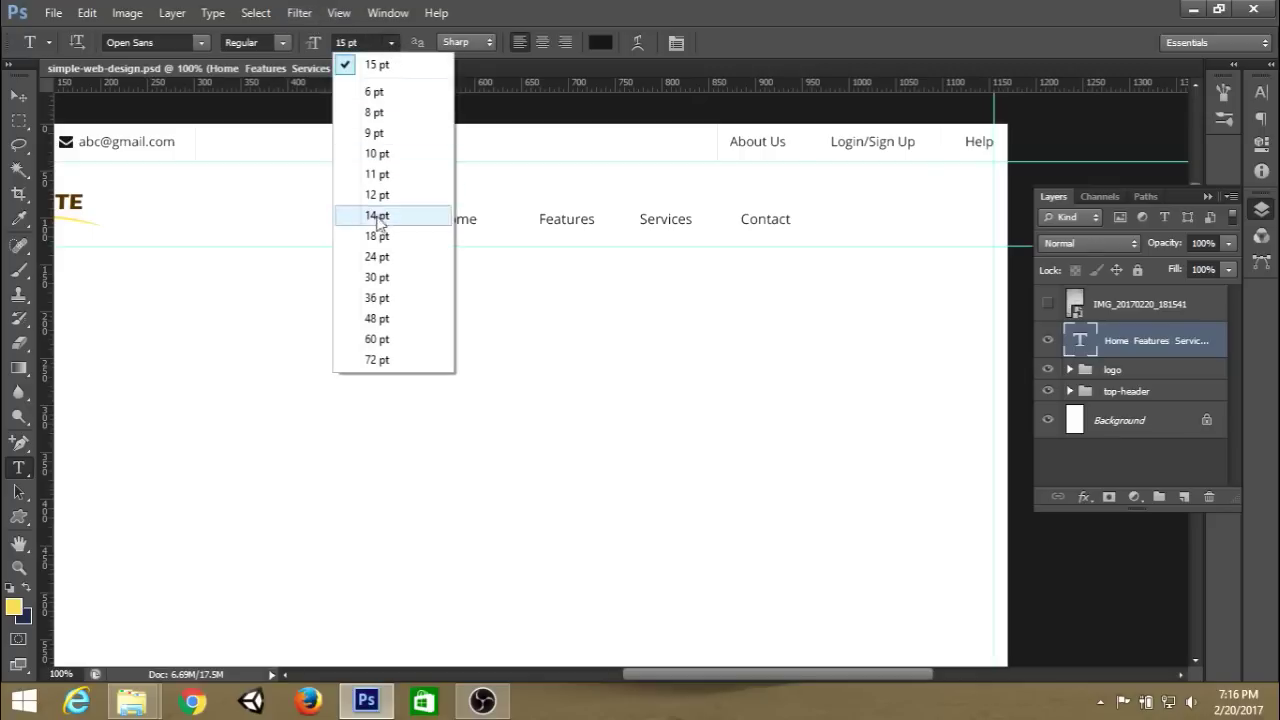
{"action": "left_click", "coordinate": [378, 65]}
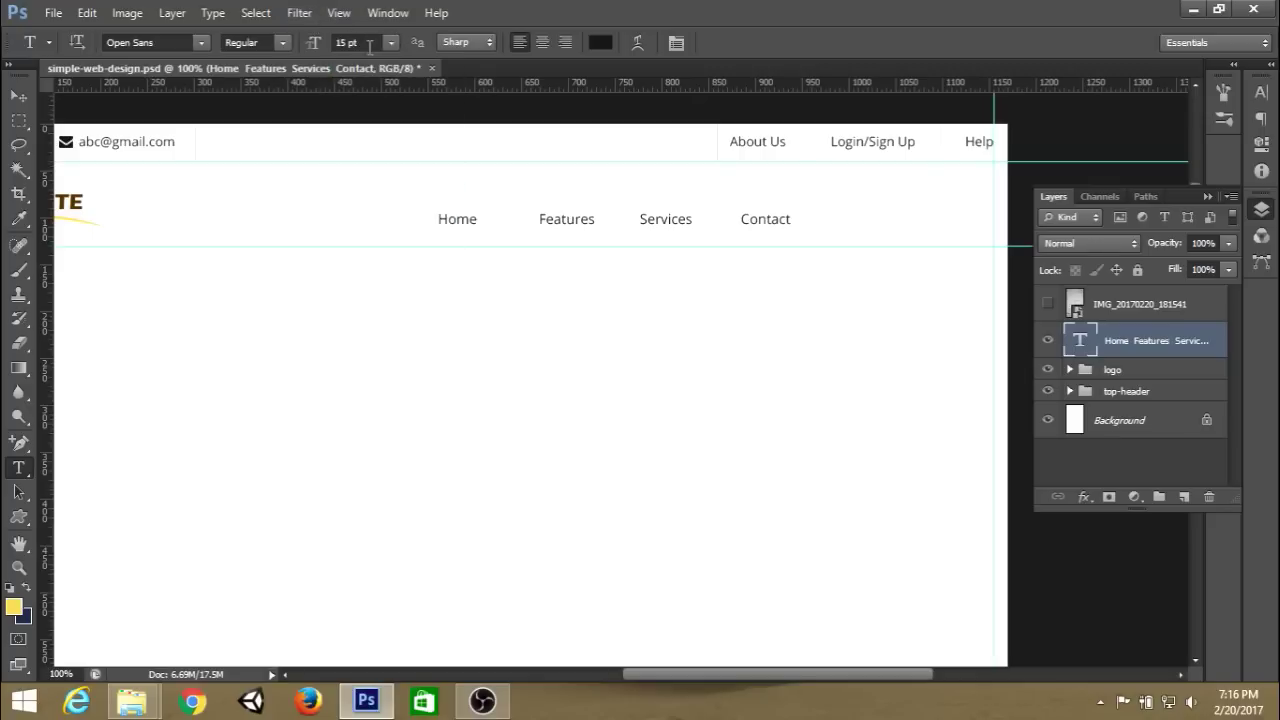
{"action": "type", "text": "16"}
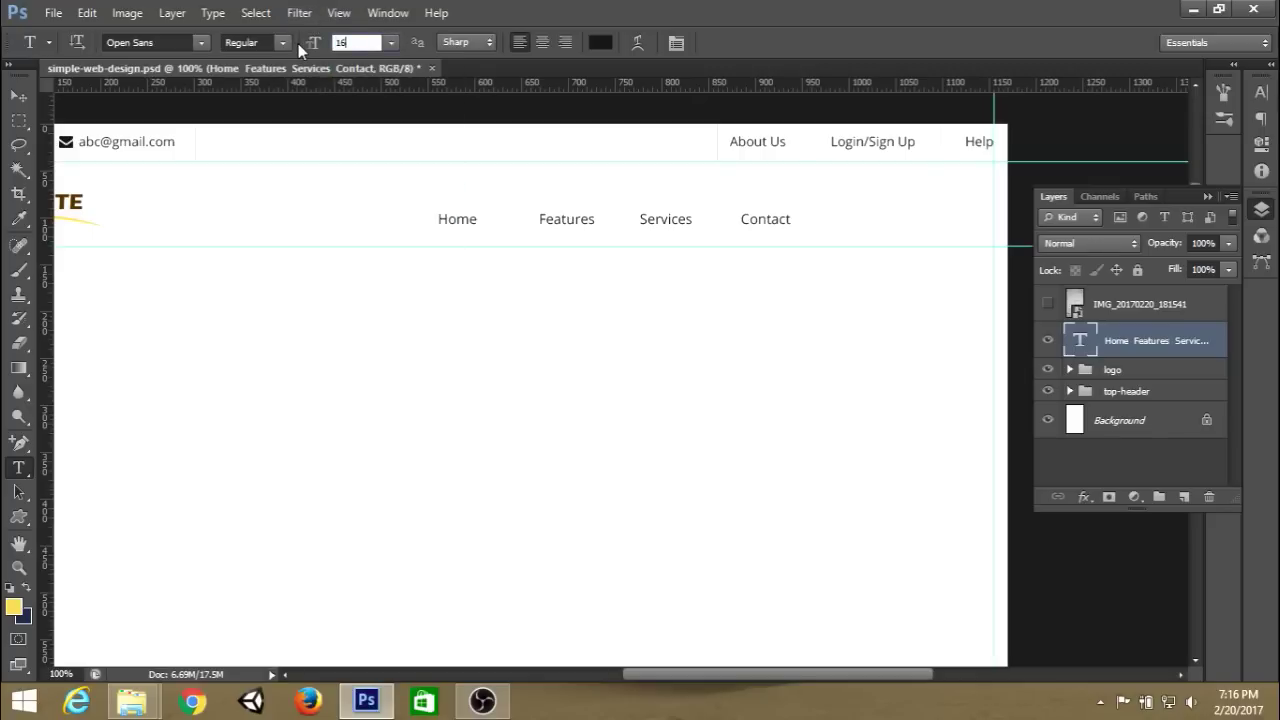
{"action": "key", "text": "Return"}
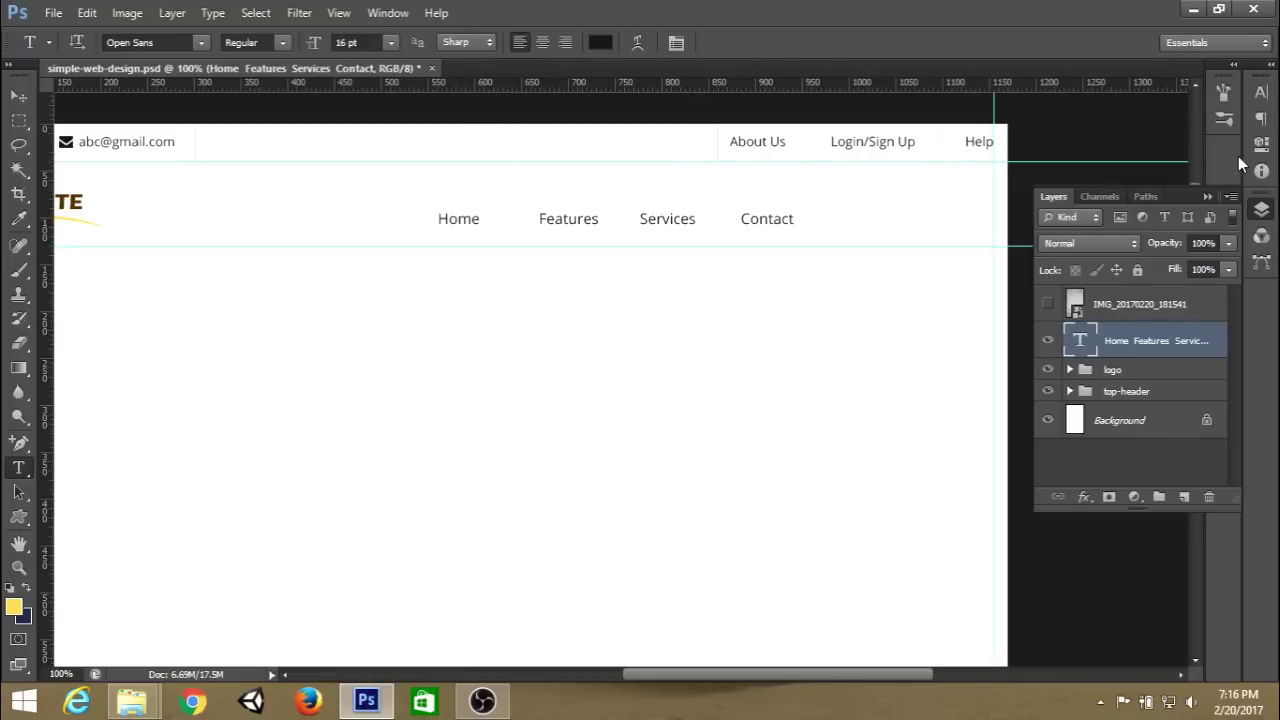
Turn on All Caps with faux bold off, and set the navigation font style to Open Sans Bold.
{"action": "left_click", "coordinate": [1261, 92]}
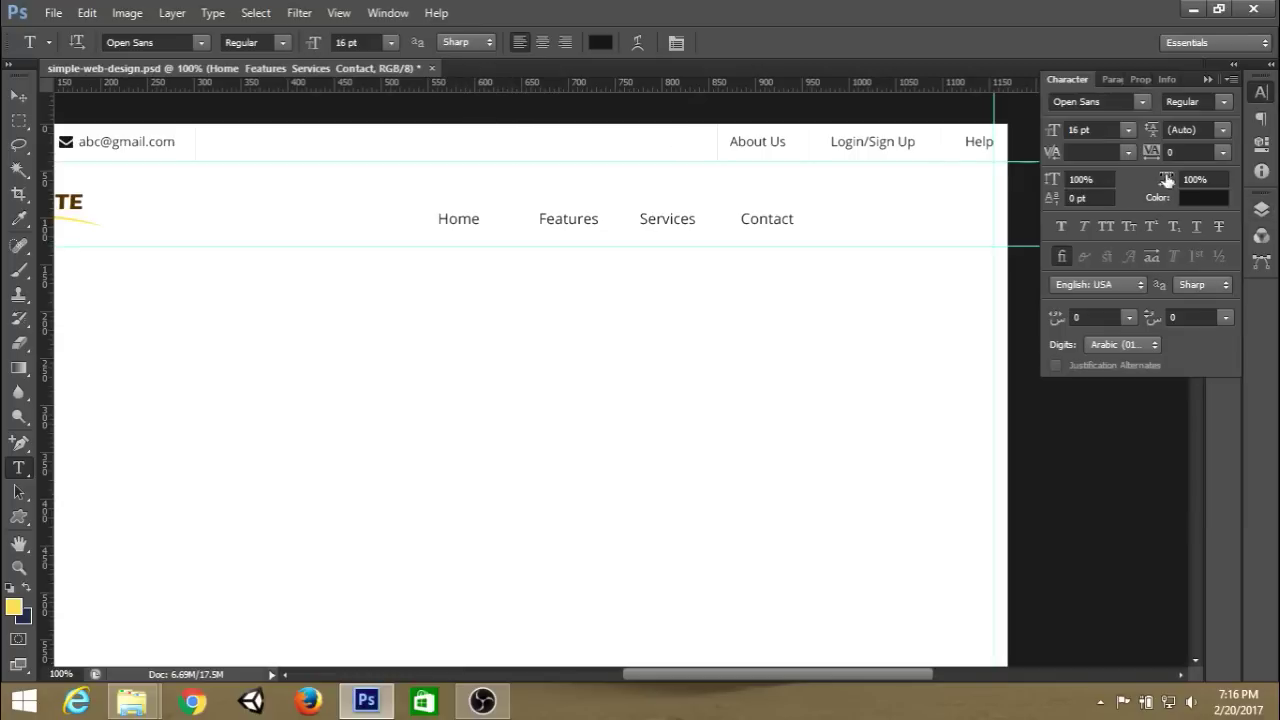
{"action": "left_click", "coordinate": [1062, 228]}
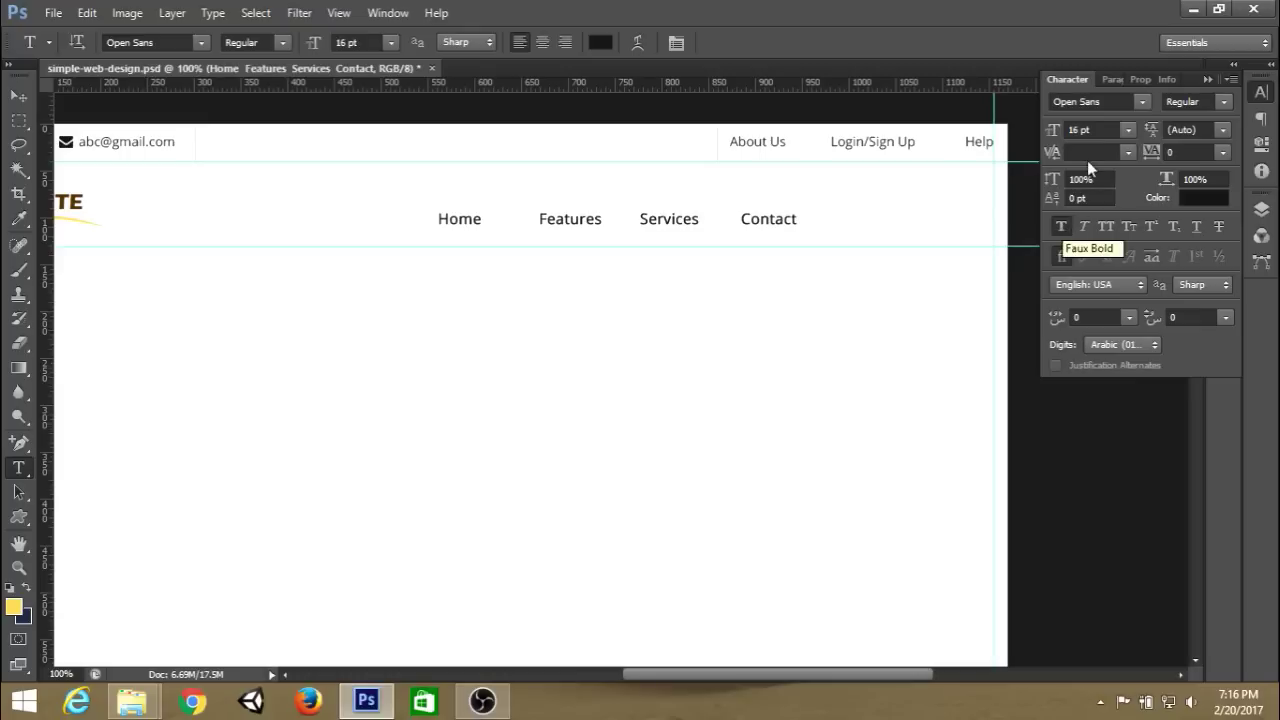
{"action": "left_click", "coordinate": [1107, 224]}
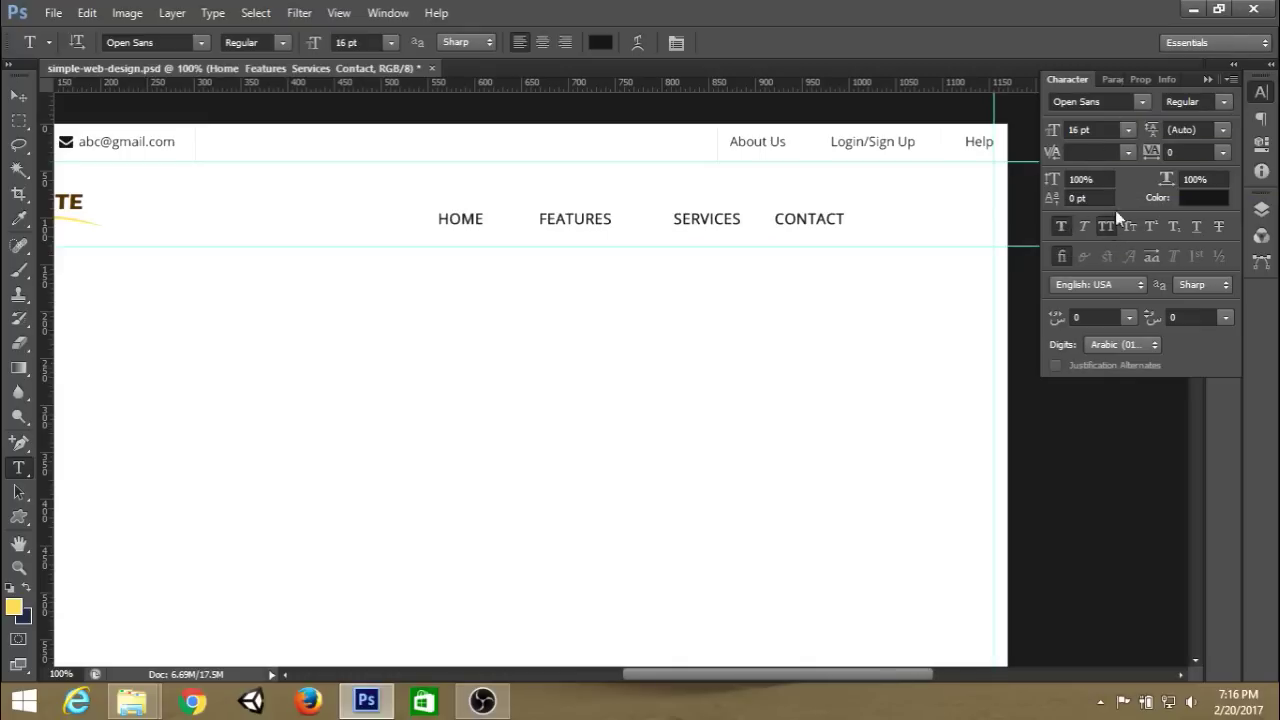
{"action": "left_click", "coordinate": [1060, 226]}
{"action": "left_click", "coordinate": [462, 42]}
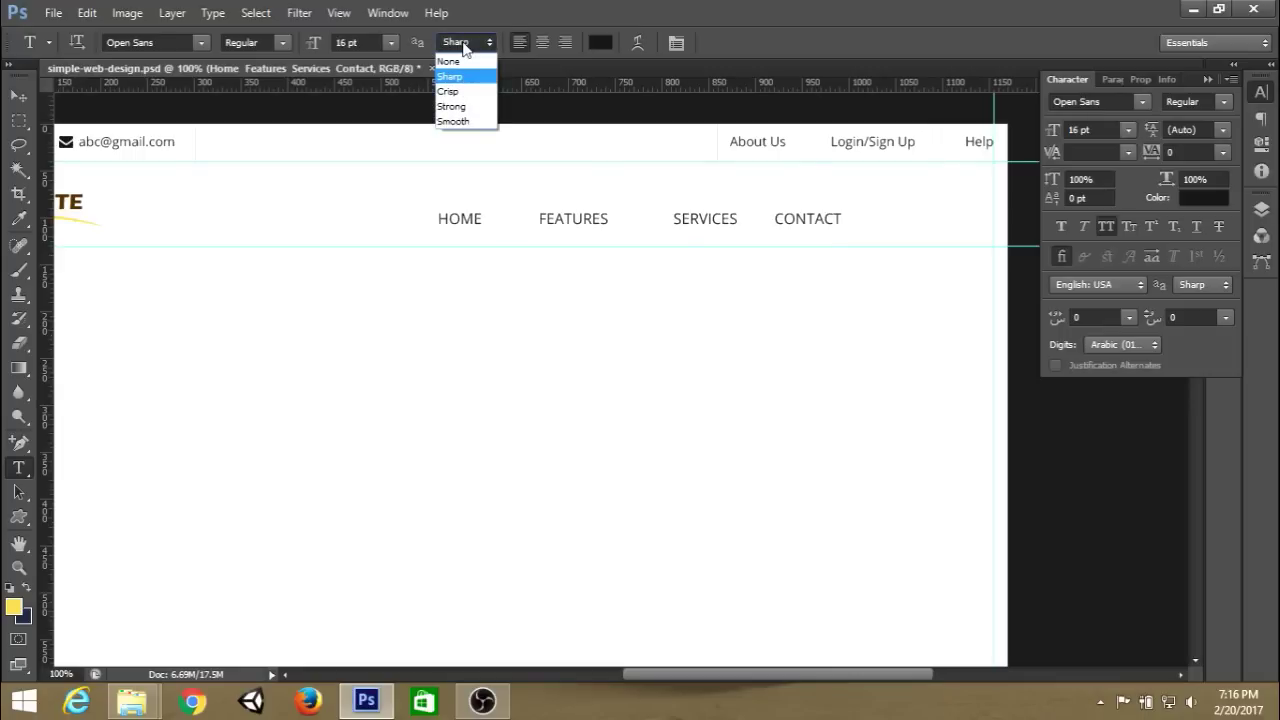
{"action": "left_click", "coordinate": [463, 45]}
{"action": "left_click", "coordinate": [280, 45]}
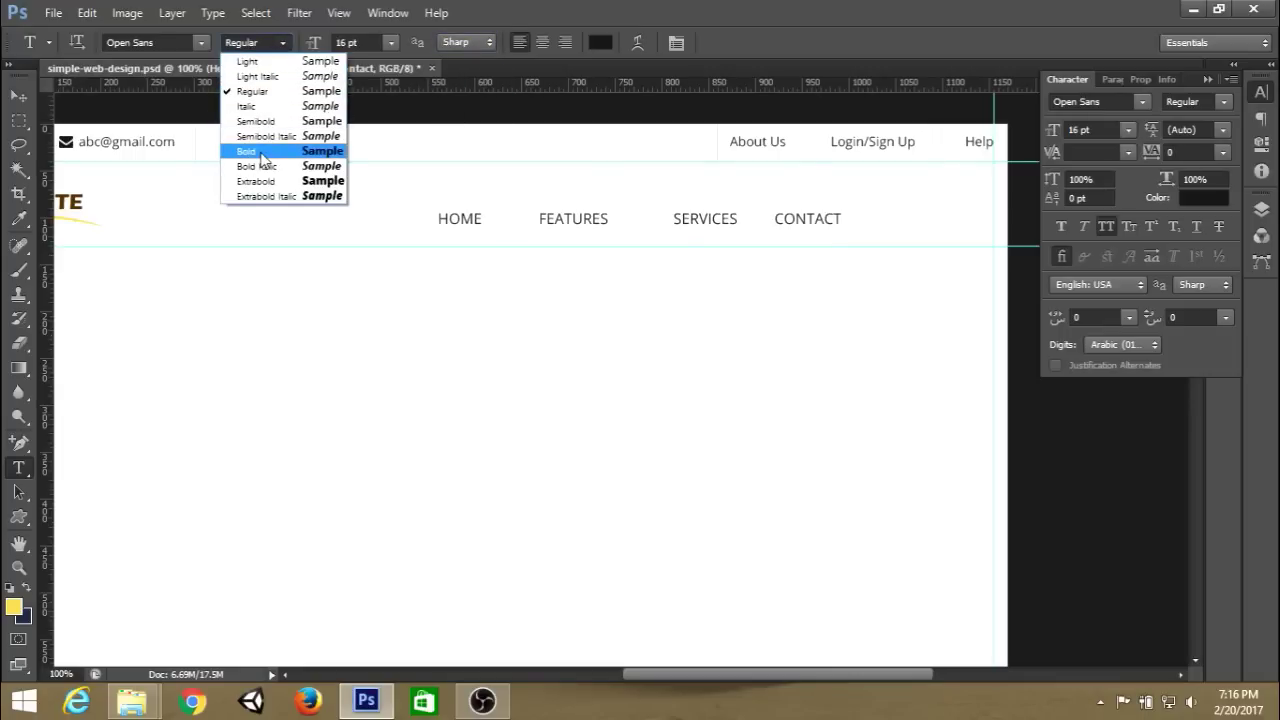
{"action": "left_click", "coordinate": [265, 151]}
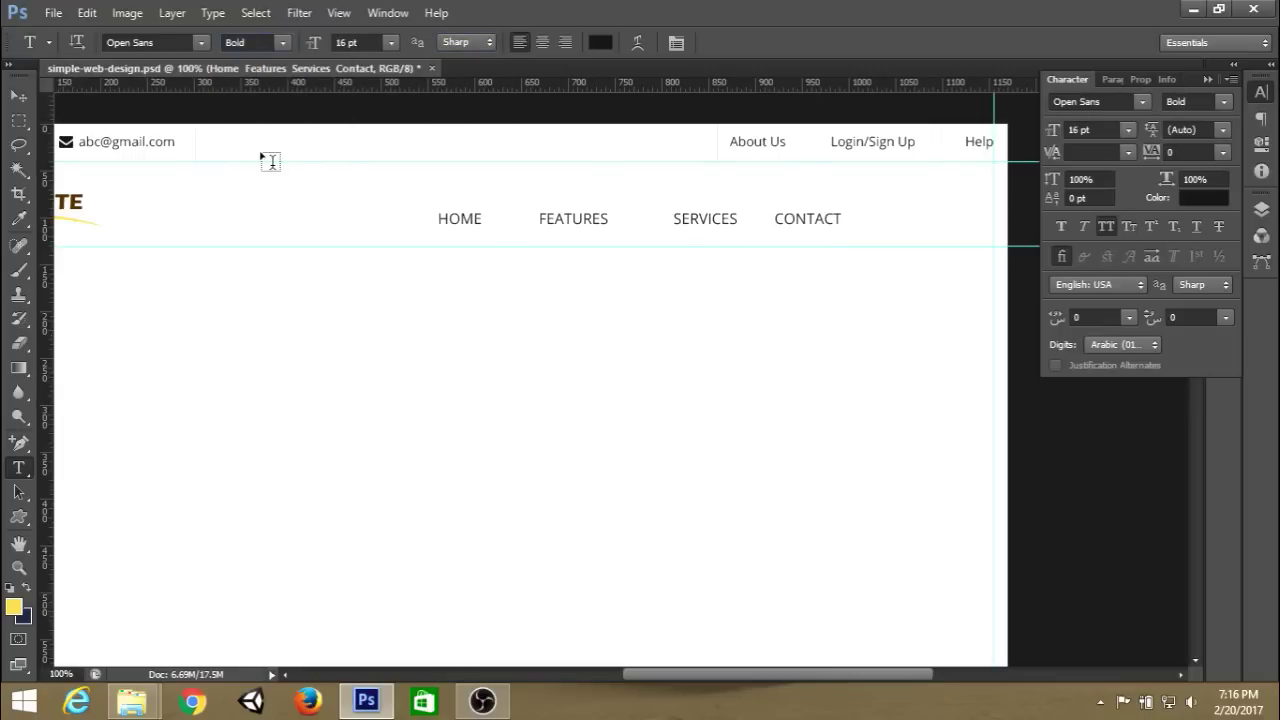
{"action": "left_click", "coordinate": [1209, 80]}
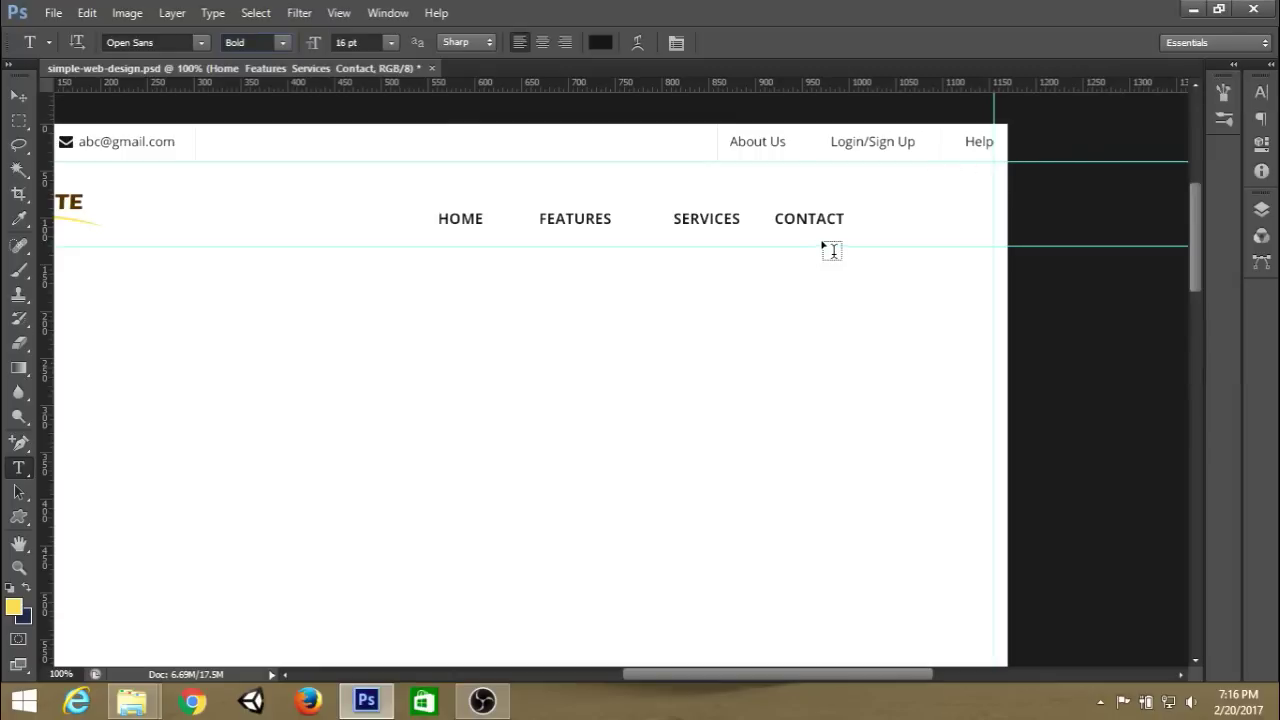
{"action": "scroll", "coordinate": [893, 228], "scroll_direction": "left", "scroll_amount": 2}
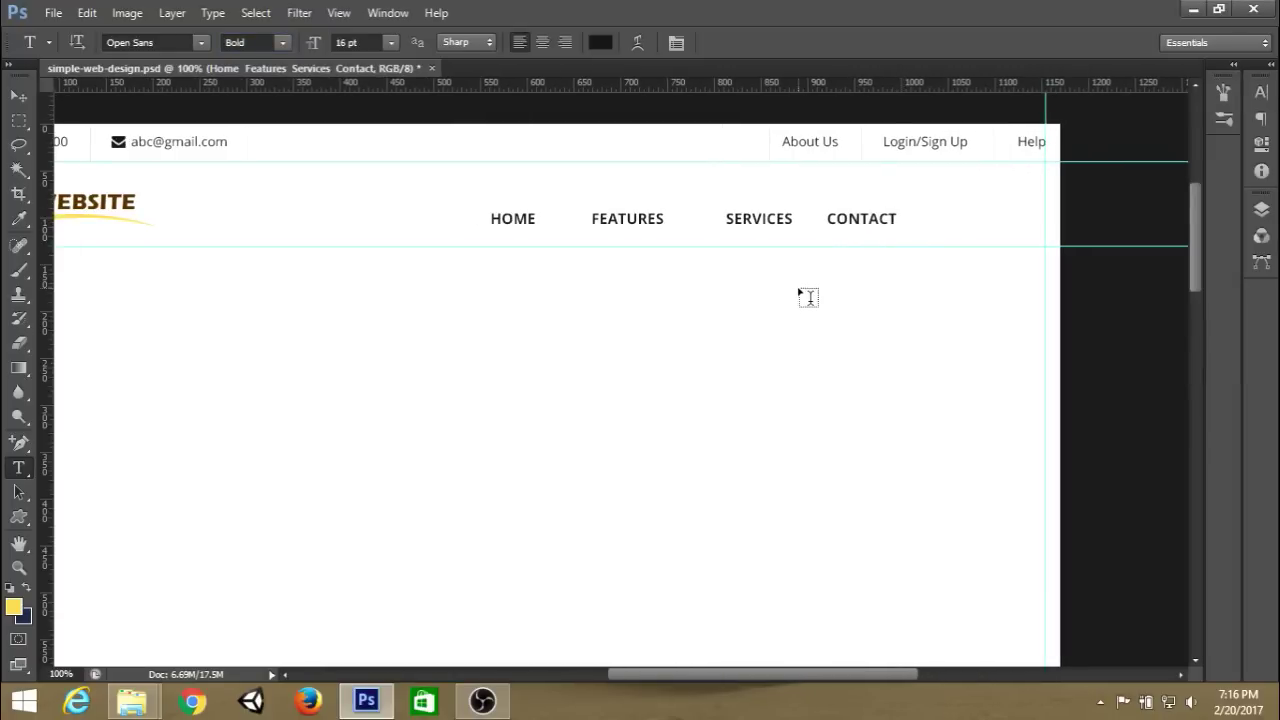
Move the navigation links up level with the logo, nudge them right, and save.
{"action": "key", "text": "ctrl+t"}
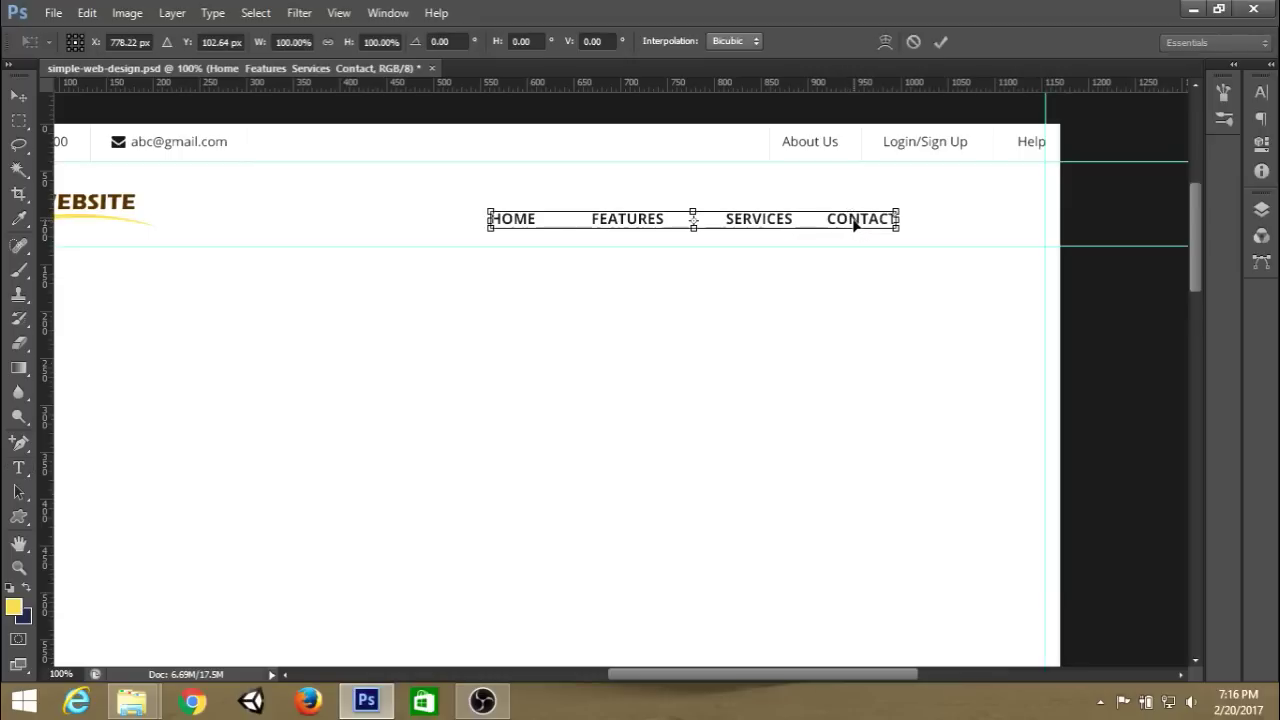
{"action": "left_click_drag", "start_coordinate": [926, 211], "coordinate": [915, 211]}
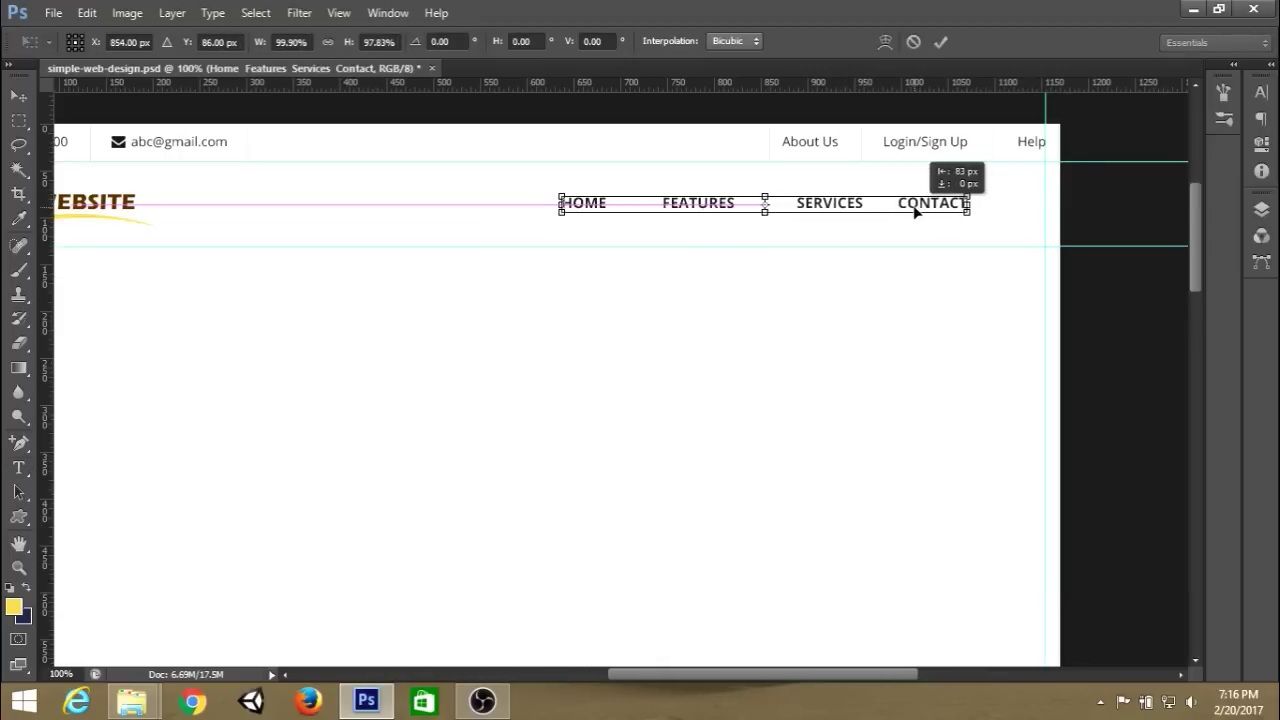
{"action": "key", "text": "Right"}
{"action": "key", "text": "Right"}
{"action": "key", "text": "Right"}
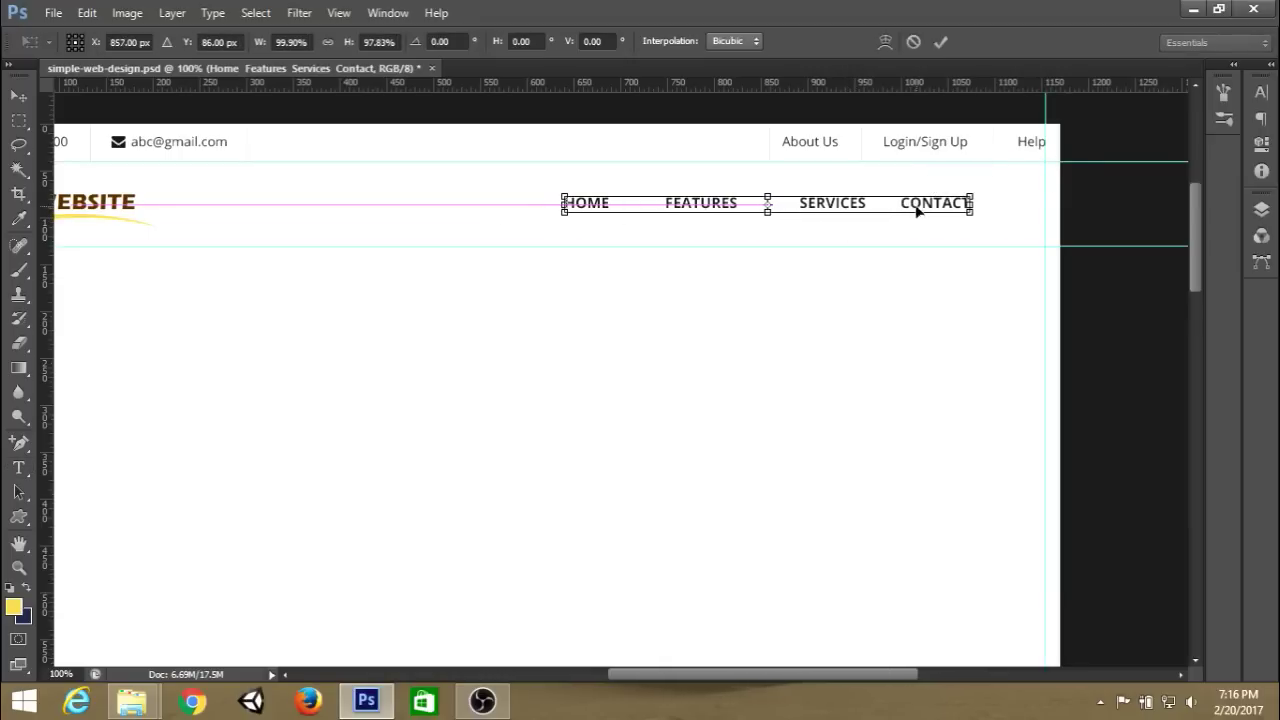
{"action": "left_click", "coordinate": [941, 42]}
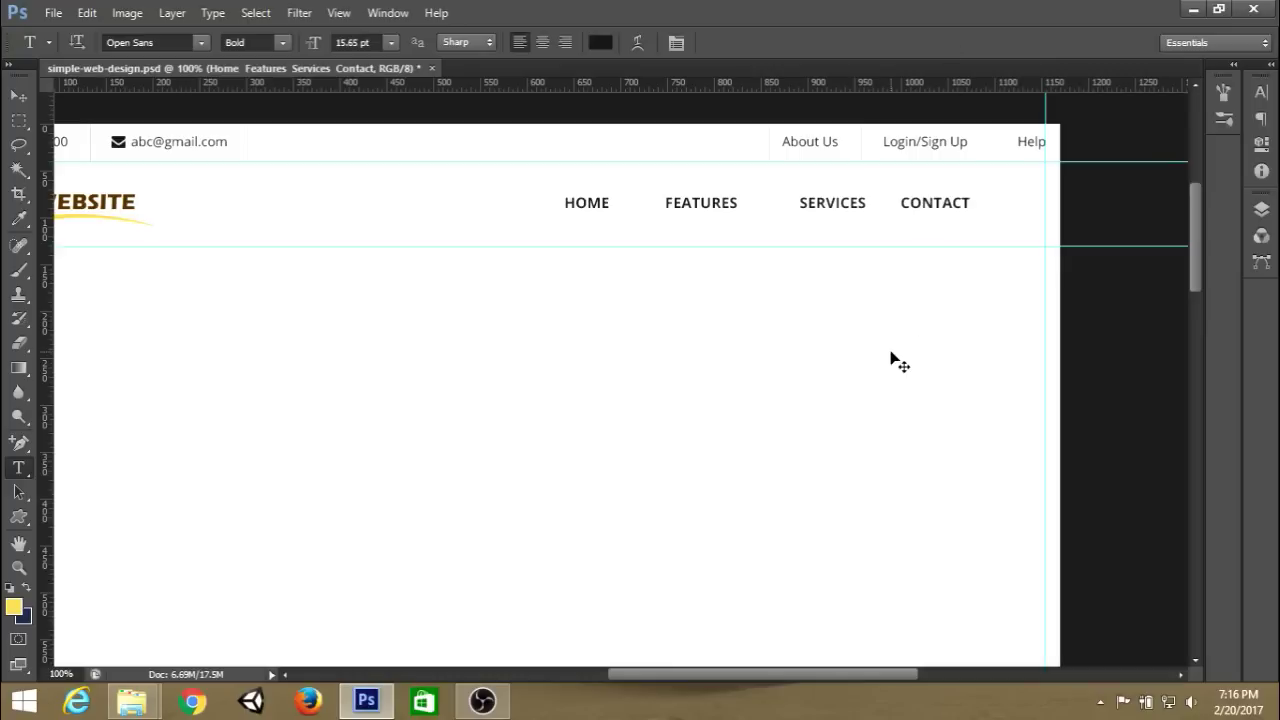
{"action": "key", "text": "ctrl+s"}
Add a new empty layer in the Layers panel.
{"action": "scroll", "coordinate": [952, 261], "scroll_direction": "up", "scroll_amount": 1}
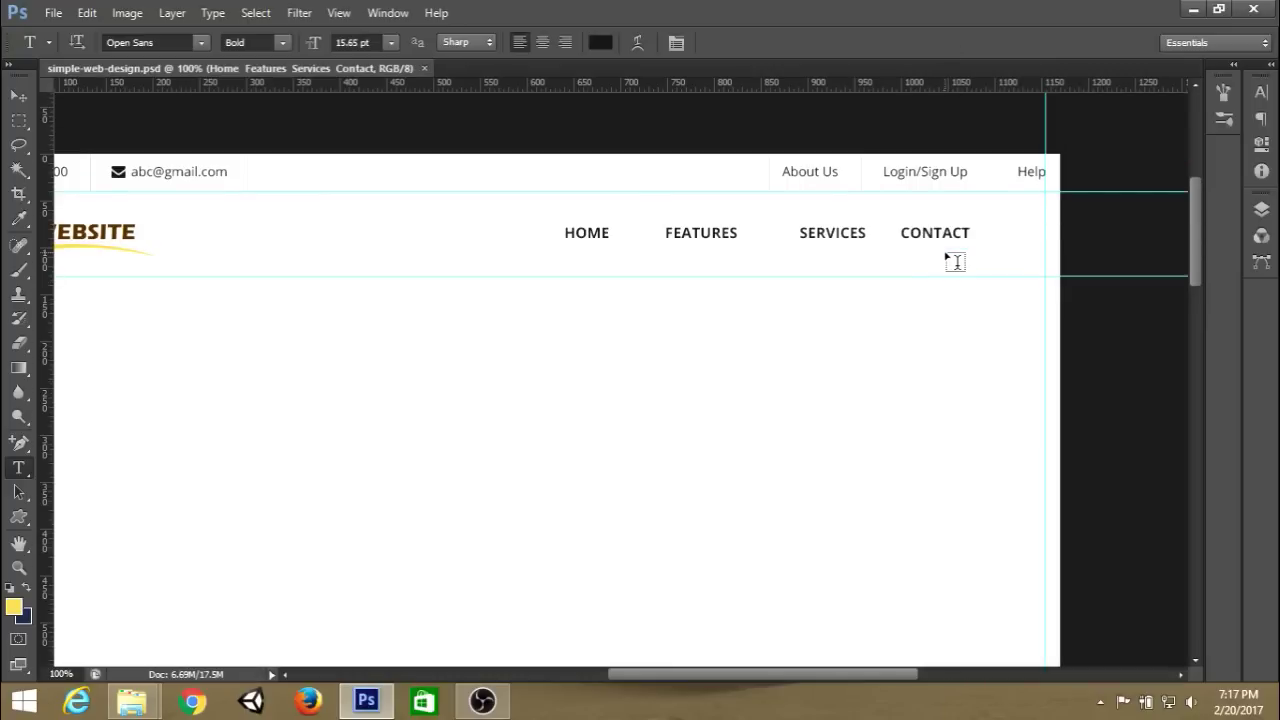
{"action": "scroll", "coordinate": [954, 262], "scroll_direction": "down", "scroll_amount": 1}
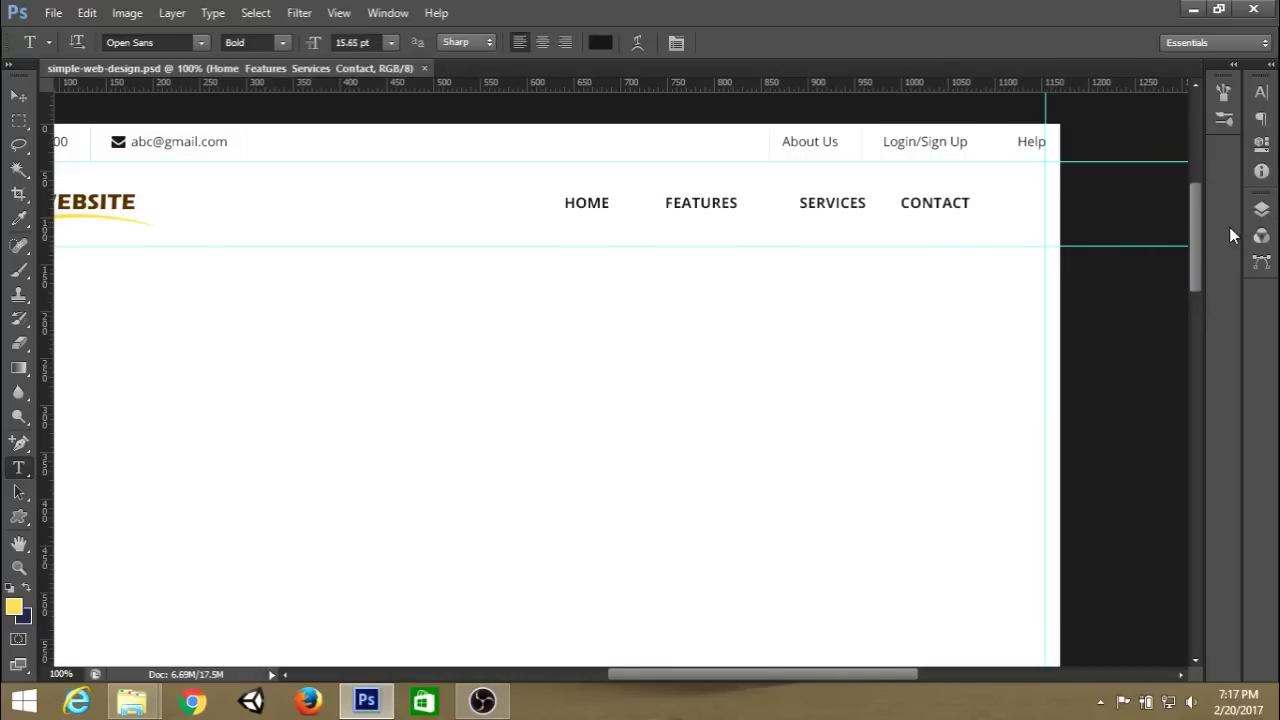
{"action": "left_click", "coordinate": [1261, 209]}
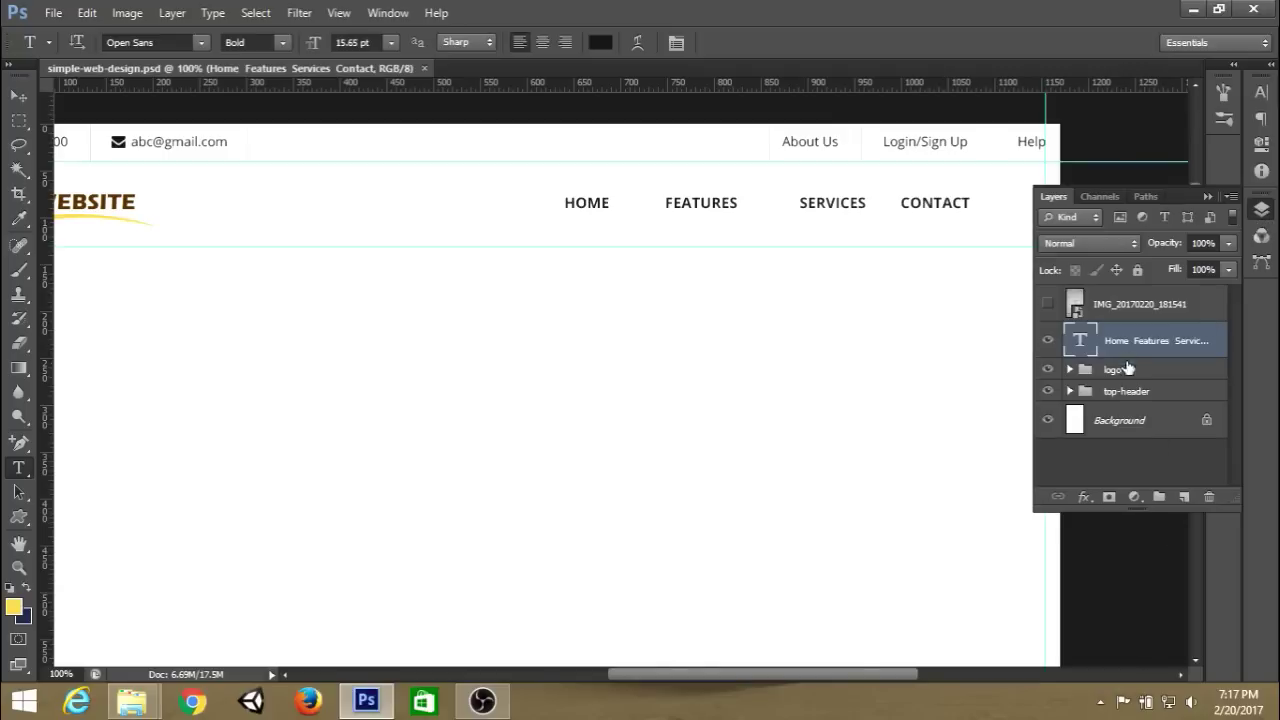
{"action": "left_click", "coordinate": [1181, 497]}
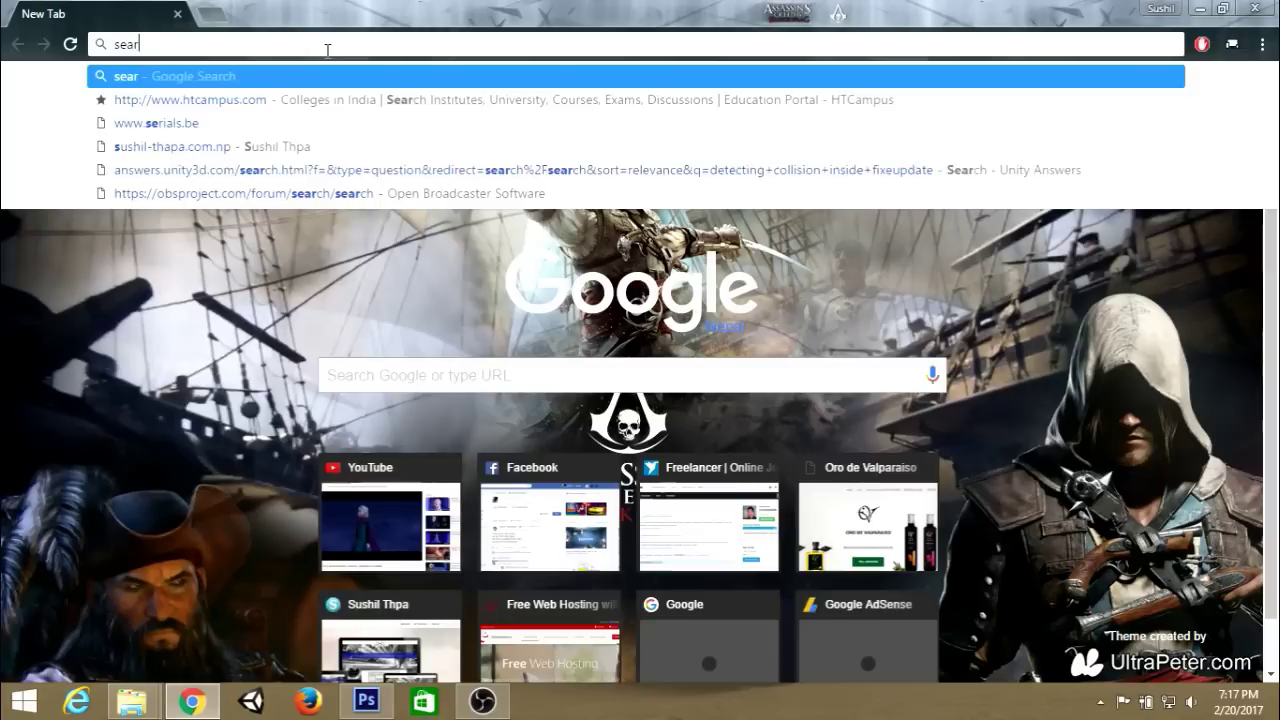
Google Images search for 'fa-search icon' and drag the magnifier image out of Chrome.
{"action": "type", "text": "ch icon"}
{"action": "key", "text": "Return"}
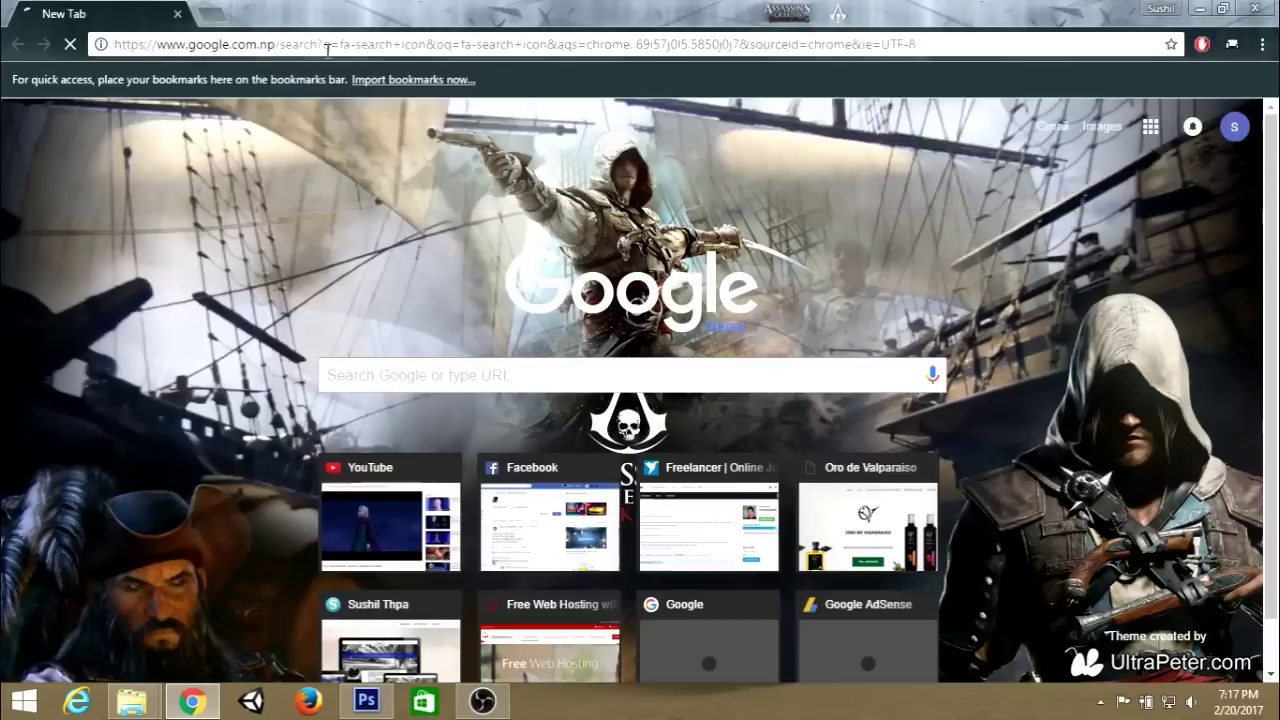
{"action": "left_click", "coordinate": [216, 157]}
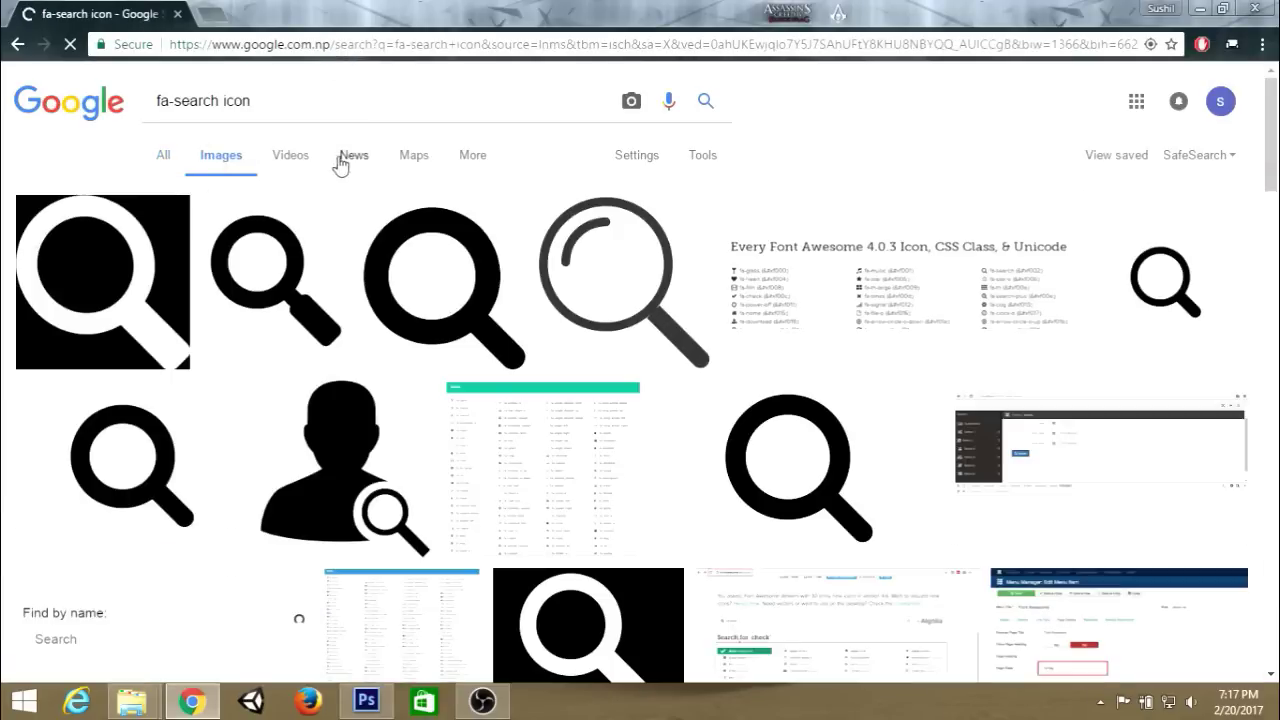
{"action": "left_click", "coordinate": [1180, 296]}
{"action": "left_click_drag", "start_coordinate": [420, 450], "coordinate": [283, 620]}
Place the magnifier image into the mockup and scale it down.
{"action": "left_click_drag", "start_coordinate": [517, 143], "coordinate": [620, 380]}
{"action": "key", "text": "Return"}
{"action": "key", "text": "ctrl+t"}
{"action": "left_click_drag", "start_coordinate": [906, 591], "coordinate": [757, 491]}
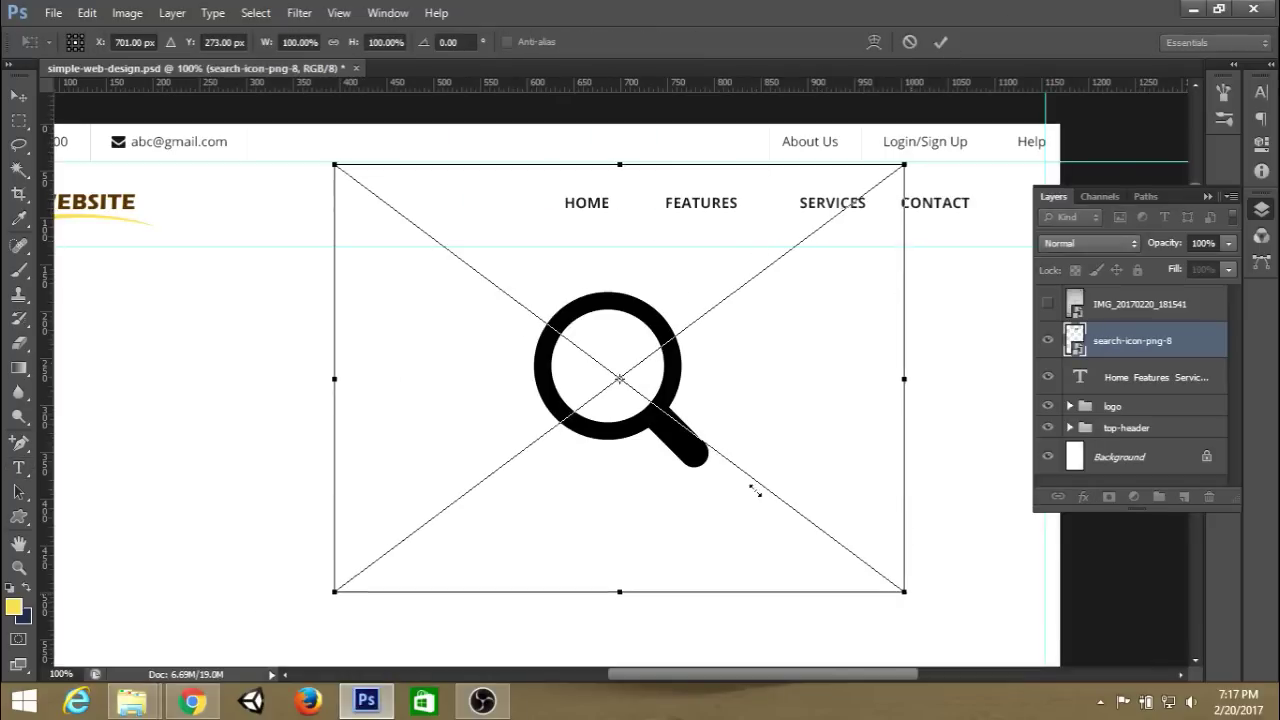
{"action": "key", "text": "Return"}
Rasterize the search-icon layer, shrink it and move it onto the nav bar.
{"action": "right_click", "coordinate": [1105, 342]}
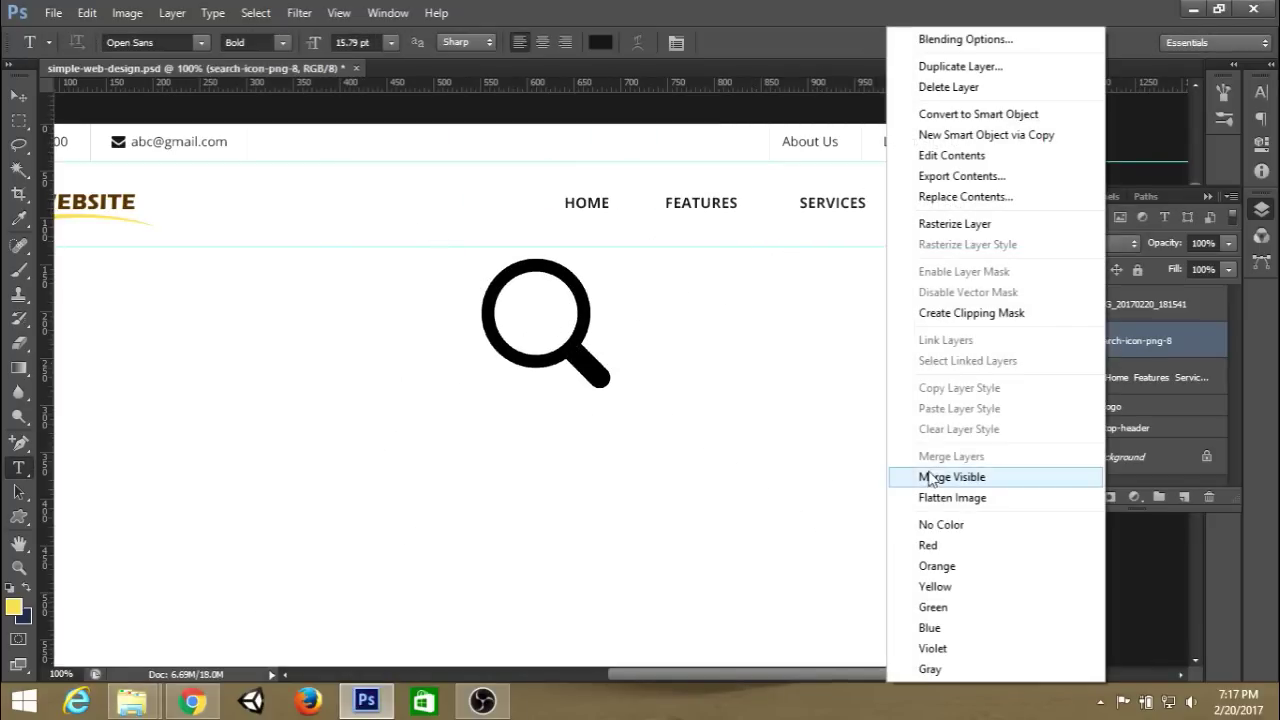
{"action": "left_click", "coordinate": [955, 223]}
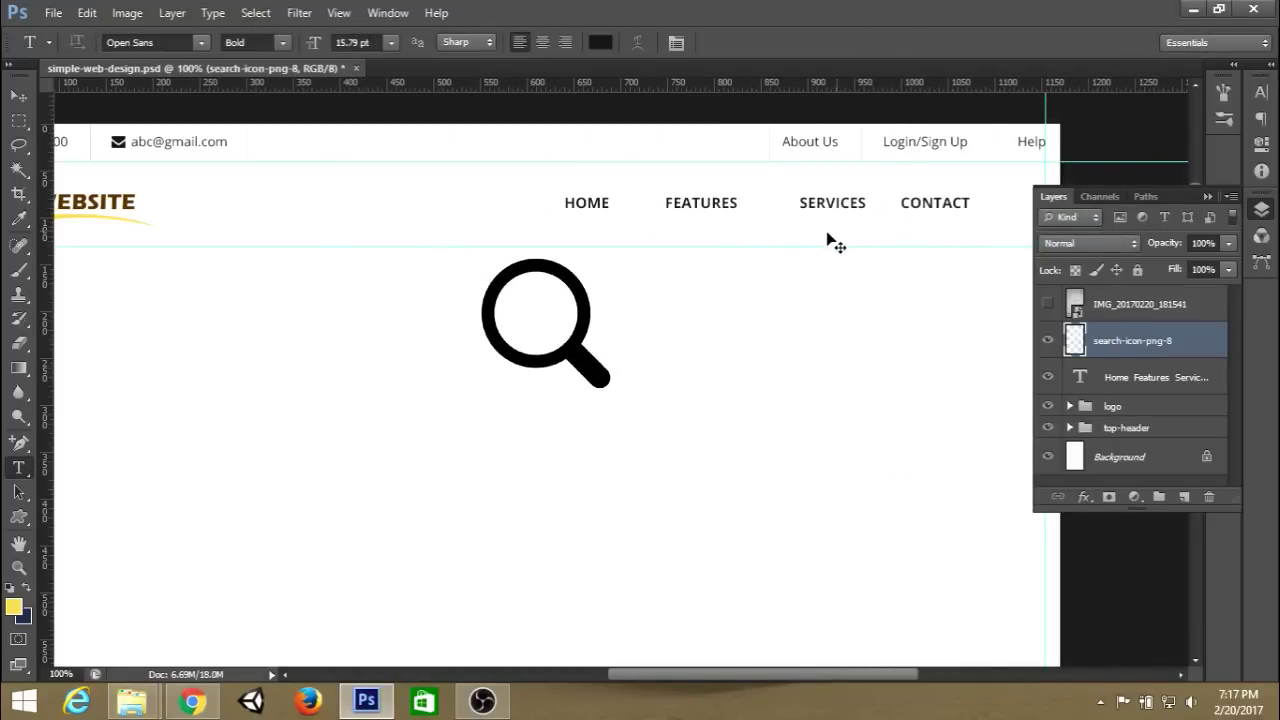
{"action": "key", "text": "ctrl+t"}
{"action": "left_click_drag", "start_coordinate": [609, 385], "coordinate": [571, 349]}
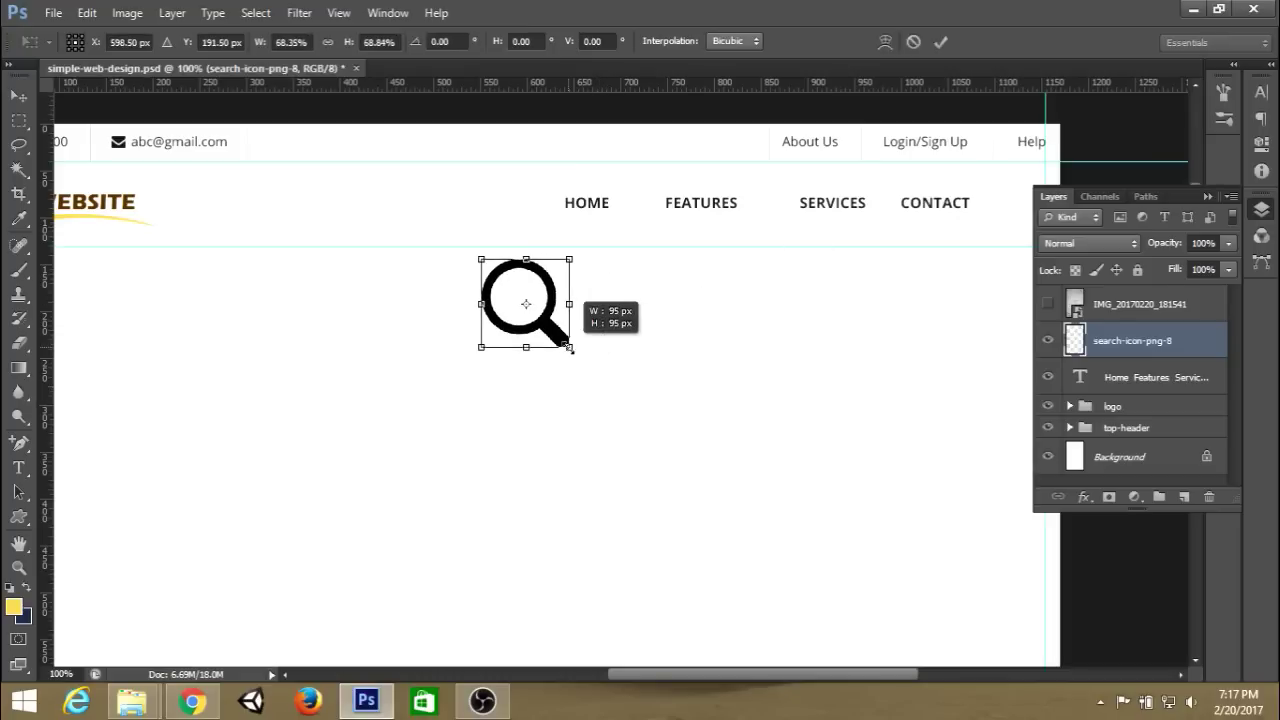
{"action": "left_click_drag", "start_coordinate": [566, 305], "coordinate": [988, 200]}
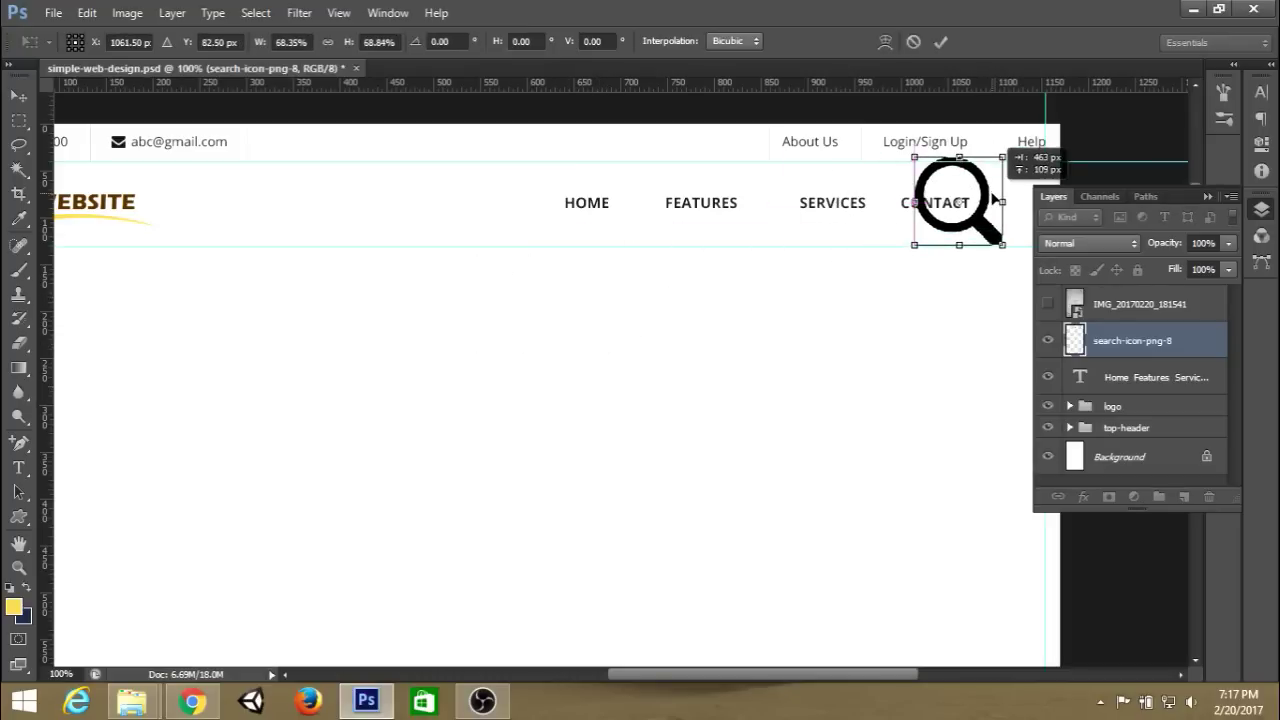
{"action": "left_click", "coordinate": [940, 44]}
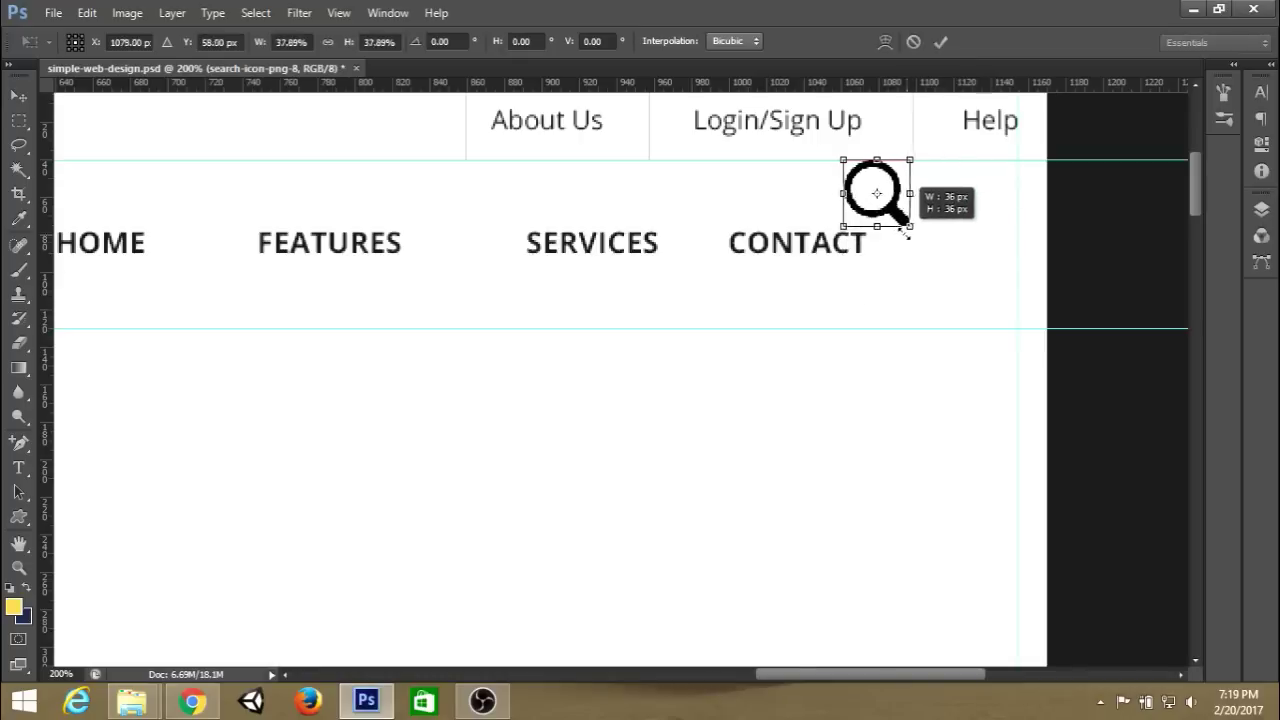
Shrink the search icon further and position it right of CONTACT, then zoom out.
{"action": "left_click_drag", "start_coordinate": [908, 228], "coordinate": [968, 254]}
{"action": "key", "text": "Return"}
{"action": "key", "text": "ctrl+t"}
{"action": "key", "text": "Return"}
{"action": "left_click", "coordinate": [19, 120]}
{"action": "key", "text": "ctrl+t"}
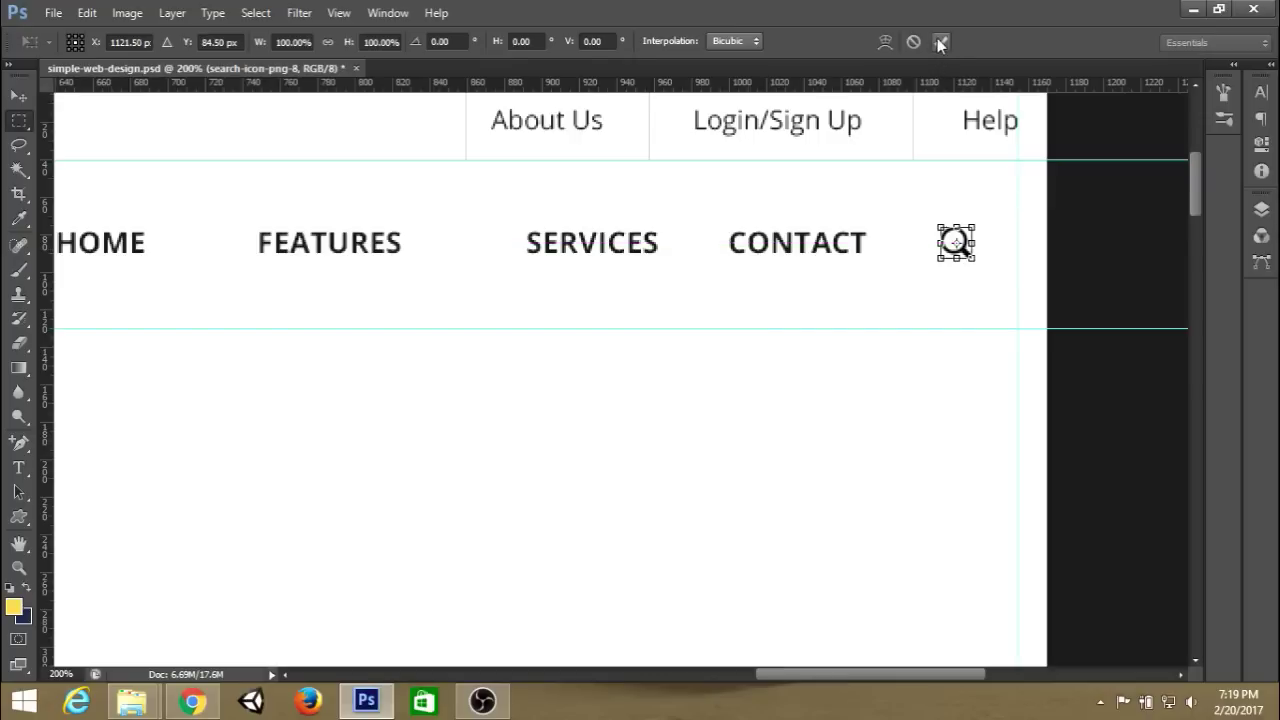
{"action": "left_click", "coordinate": [940, 42]}
{"action": "key", "text": "ctrl+minus"}
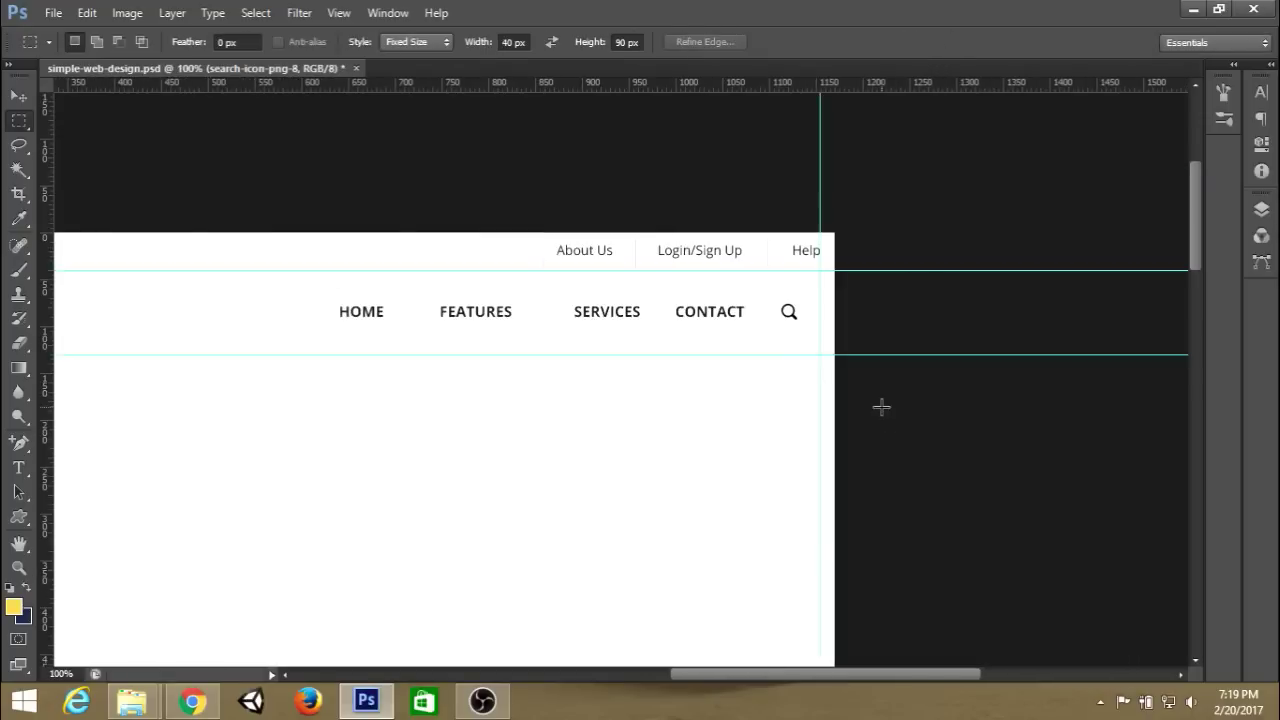
{"action": "left_click_drag", "start_coordinate": [660, 406], "coordinate": [968, 345]}
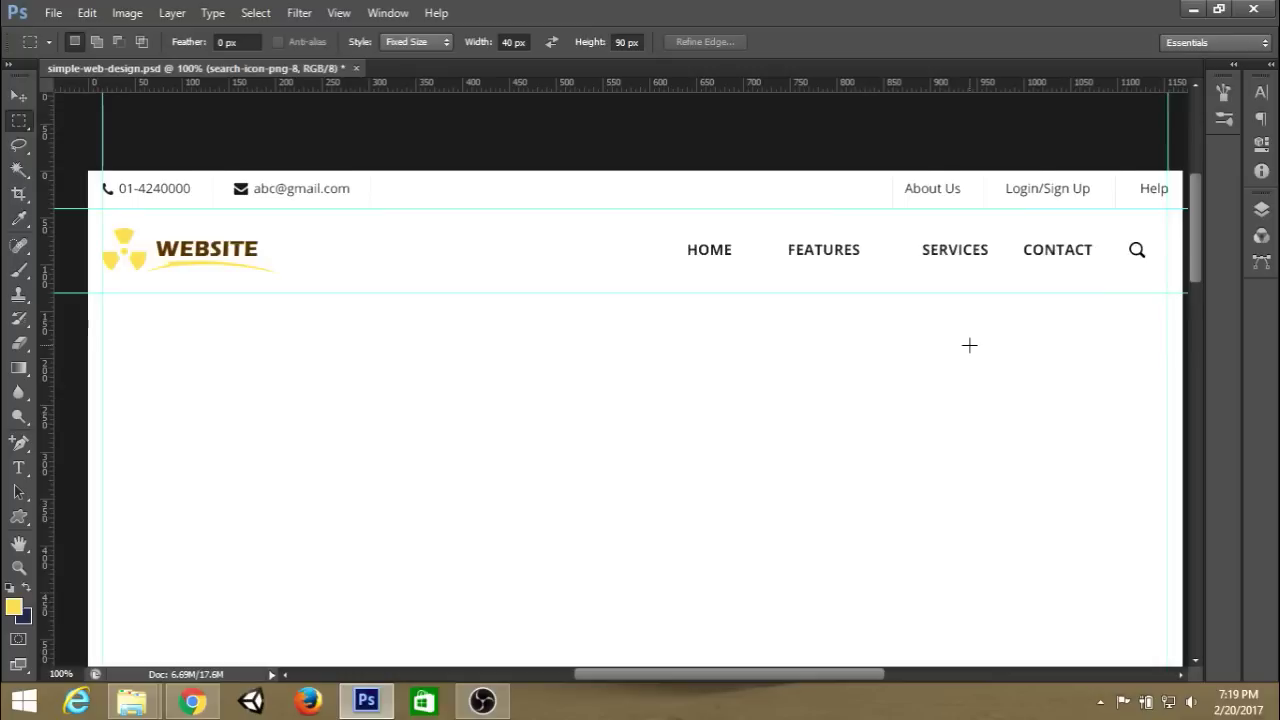
Hide the layout guides and save the document.
{"action": "scroll", "coordinate": [969, 345], "scroll_direction": "down", "scroll_amount": 1}
{"action": "key", "text": "ctrl+semicolon"}
{"action": "key", "text": "ctrl+s"}
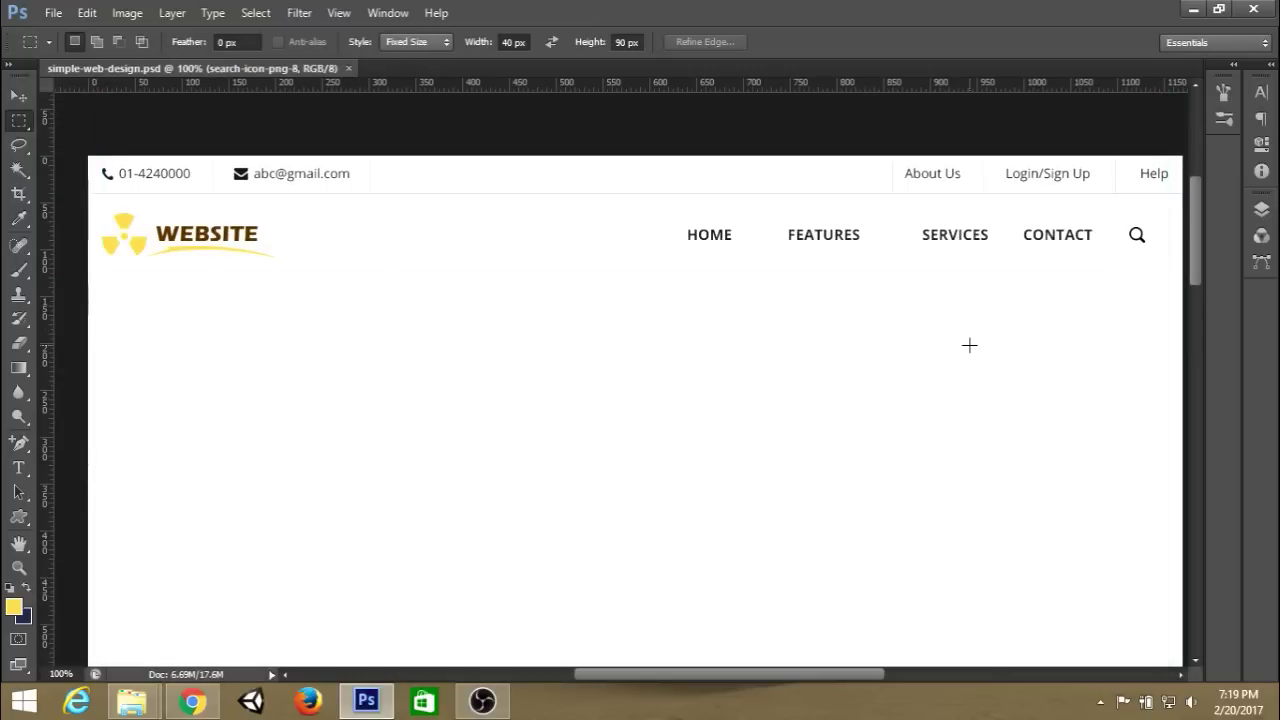
{"action": "scroll", "coordinate": [753, 195], "scroll_direction": "down", "scroll_amount": 2}
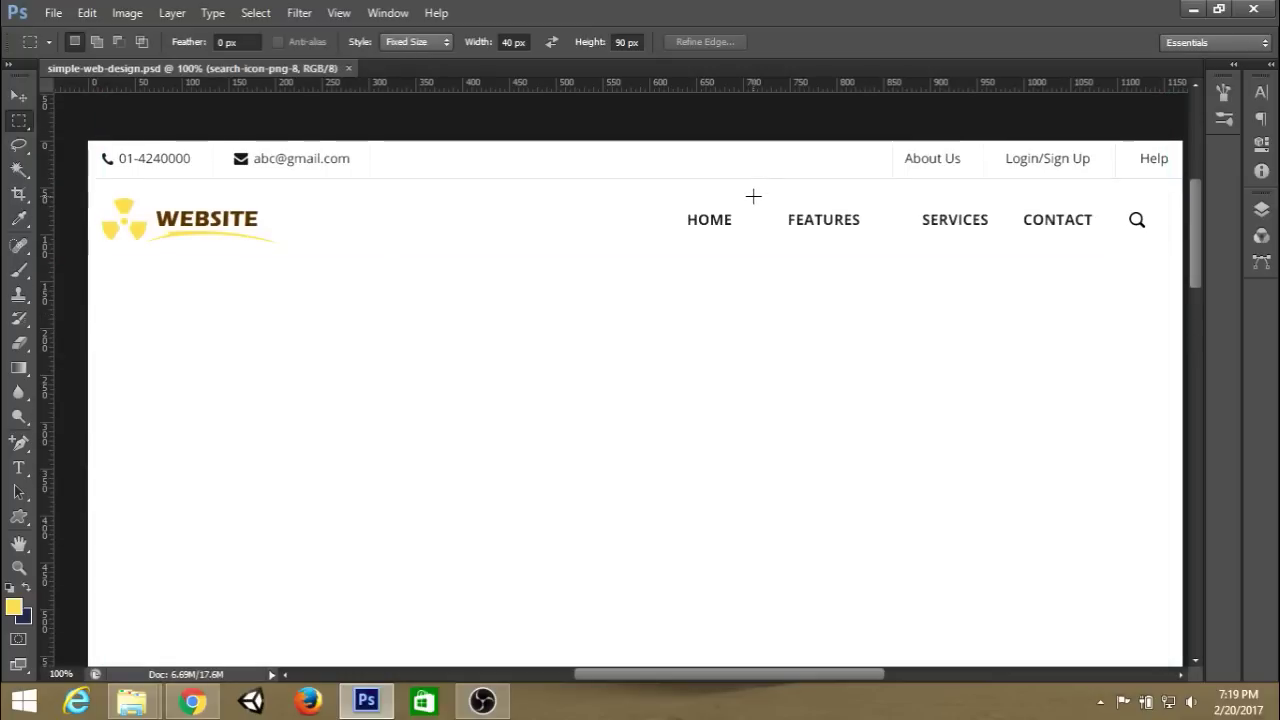
{"action": "scroll", "coordinate": [981, 260], "scroll_direction": "down", "scroll_amount": 1}
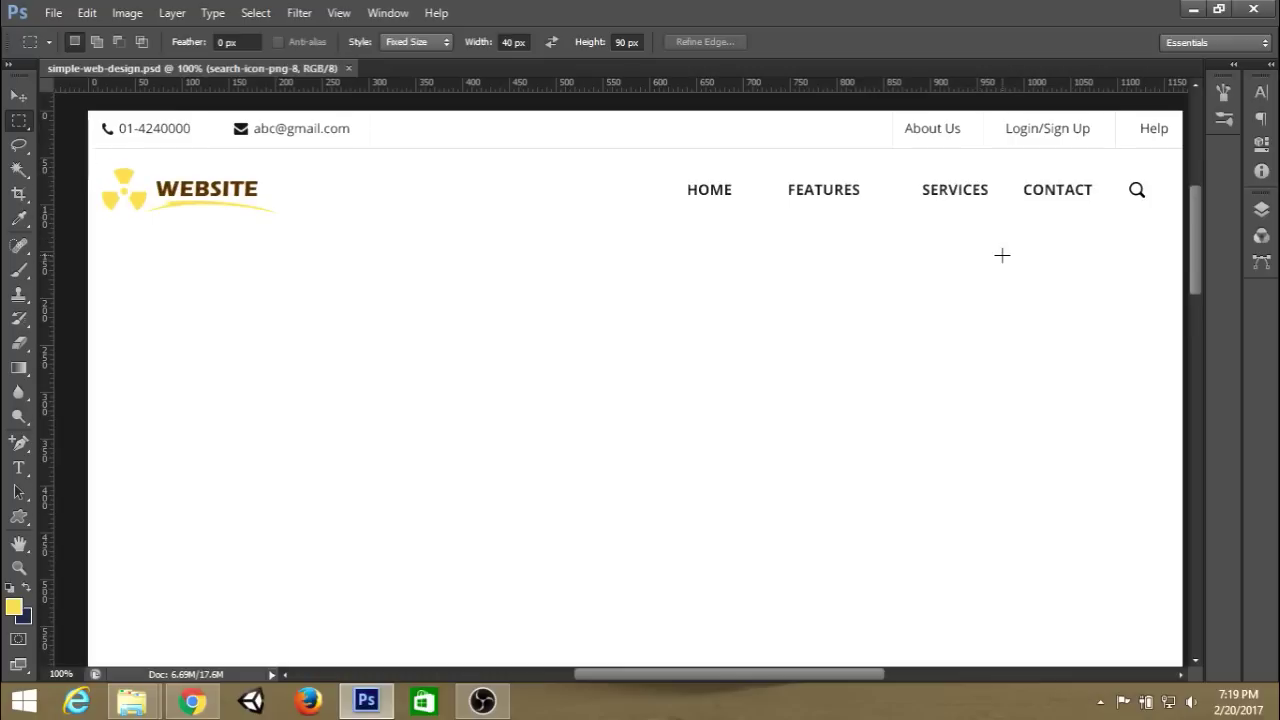
{"action": "scroll", "coordinate": [1006, 248], "scroll_direction": "down", "scroll_amount": 1}
Group the search icon and nav text into a group named 'nav'.
{"action": "left_click", "coordinate": [1262, 210]}
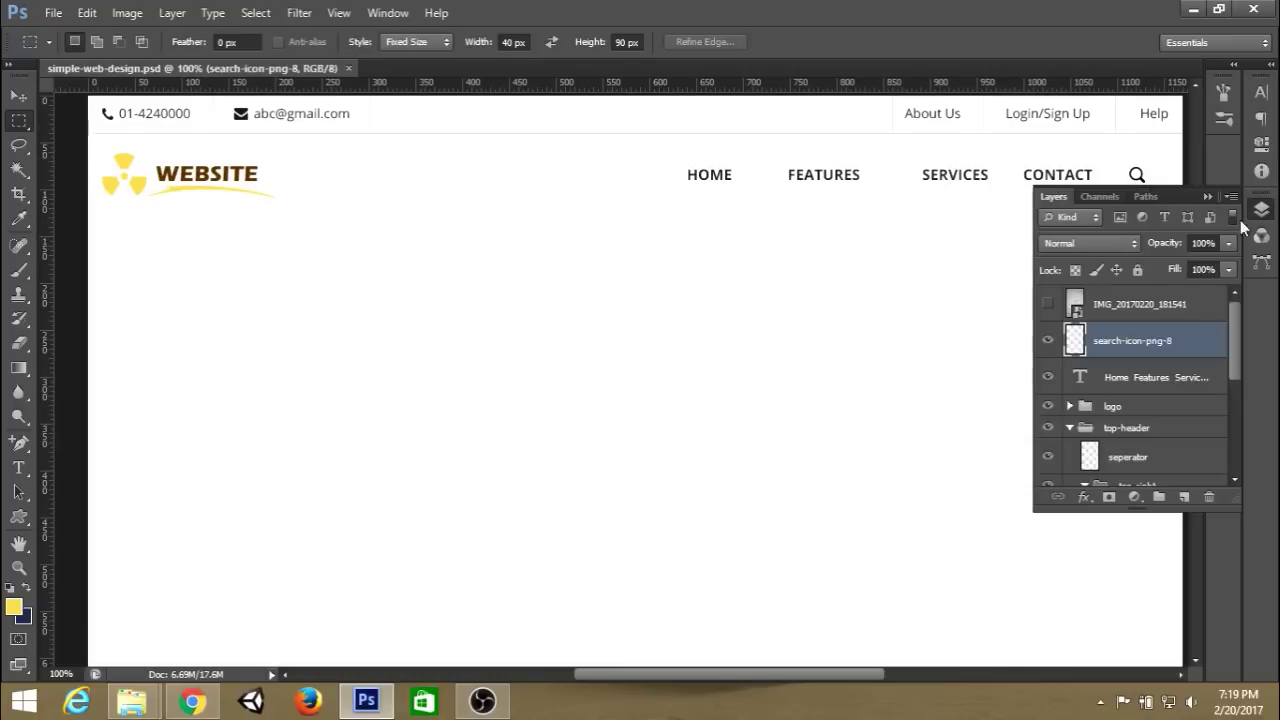
{"action": "left_click", "coordinate": [1133, 380], "text": "shift"}
{"action": "key", "text": "ctrl+g"}
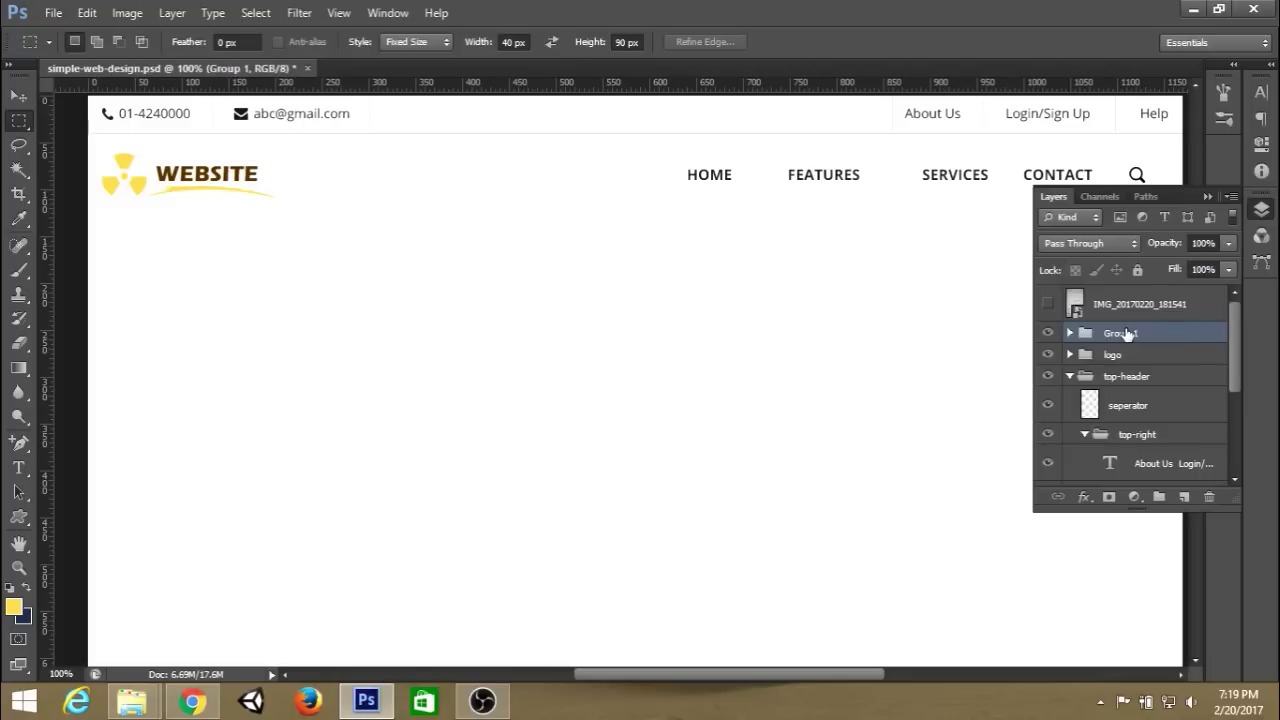
{"action": "double_click", "coordinate": [1122, 333]}
{"action": "key", "text": "Return"}
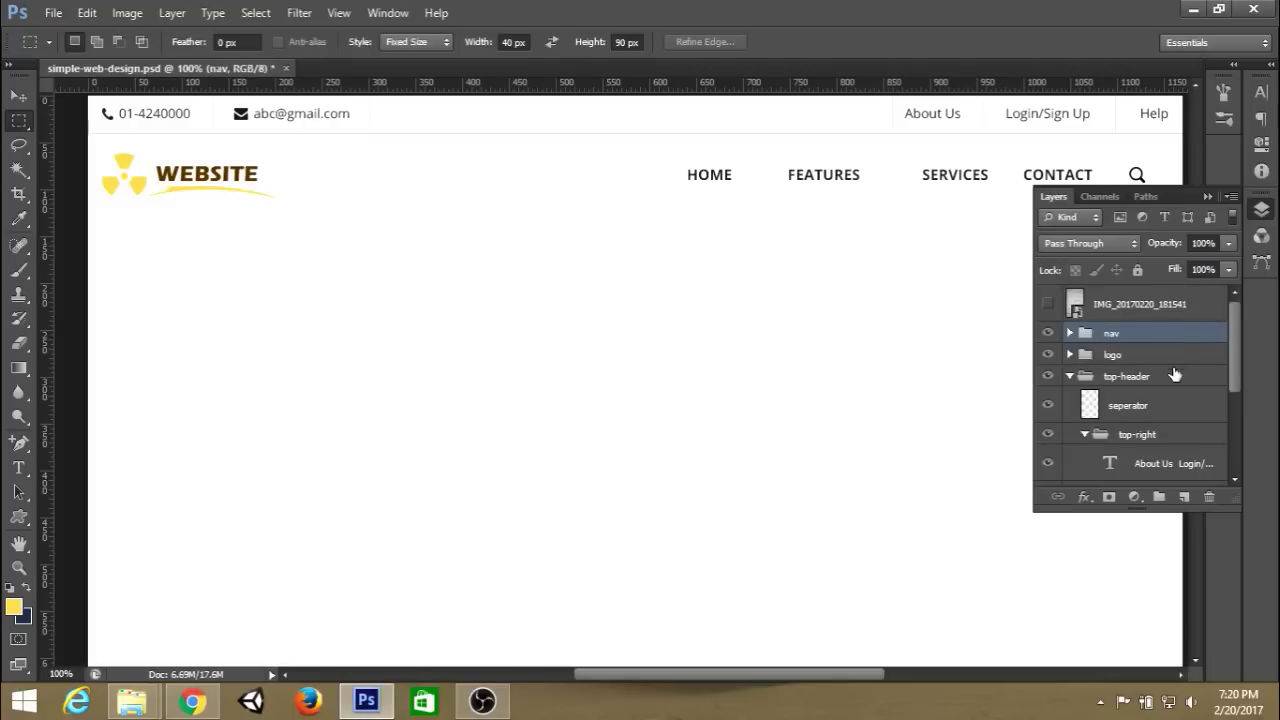
Group nav with the logo into a group named 'main-header'.
{"action": "left_click", "coordinate": [1148, 355], "text": "ctrl"}
{"action": "key", "text": "ctrl+g"}
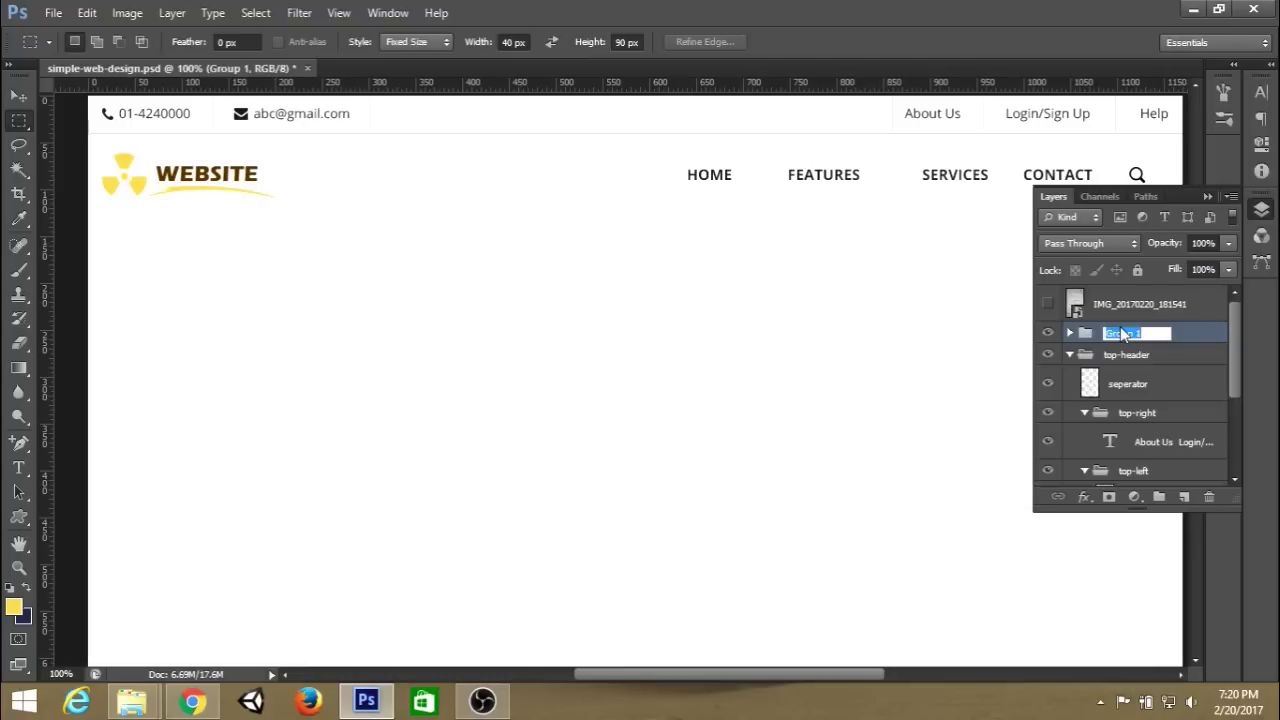
{"action": "type", "text": "main-header"}
{"action": "key", "text": "Return"}
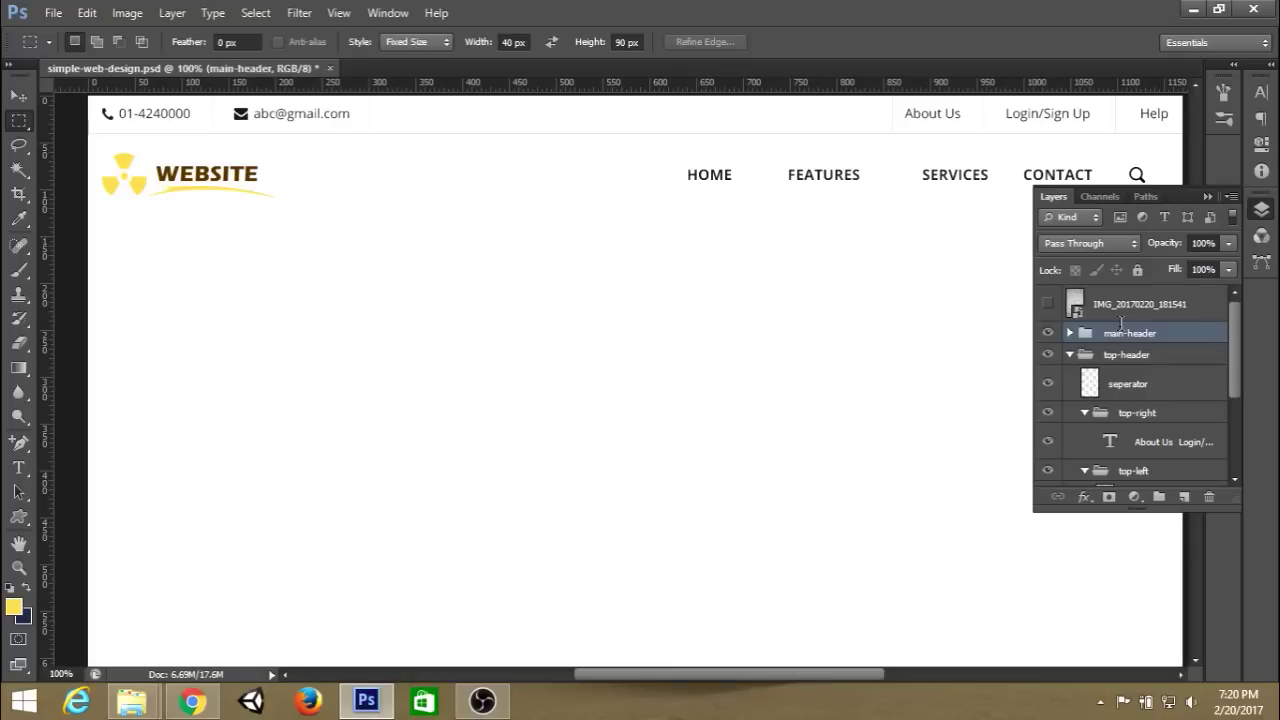
Group main-header and top-header into 'header', then add a new empty layer.
{"action": "left_click", "coordinate": [1070, 355]}
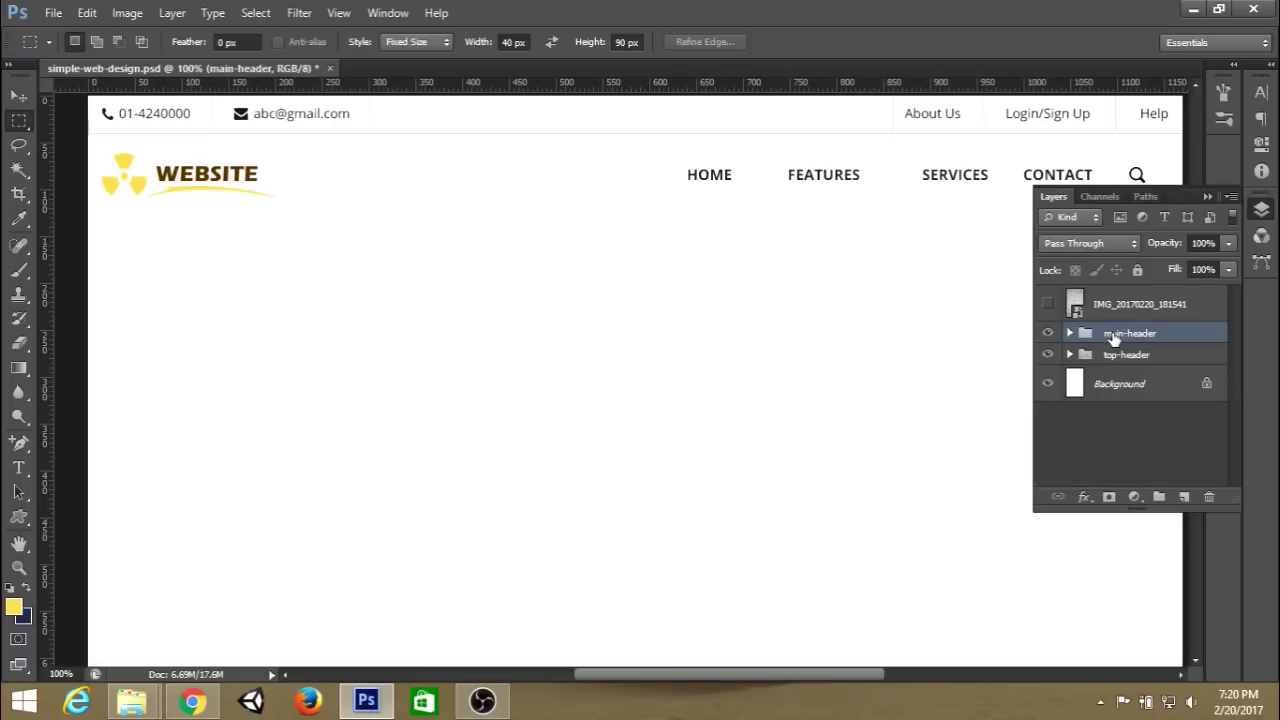
{"action": "left_click", "coordinate": [1121, 356], "text": "shift"}
{"action": "key", "text": "ctrl+g"}
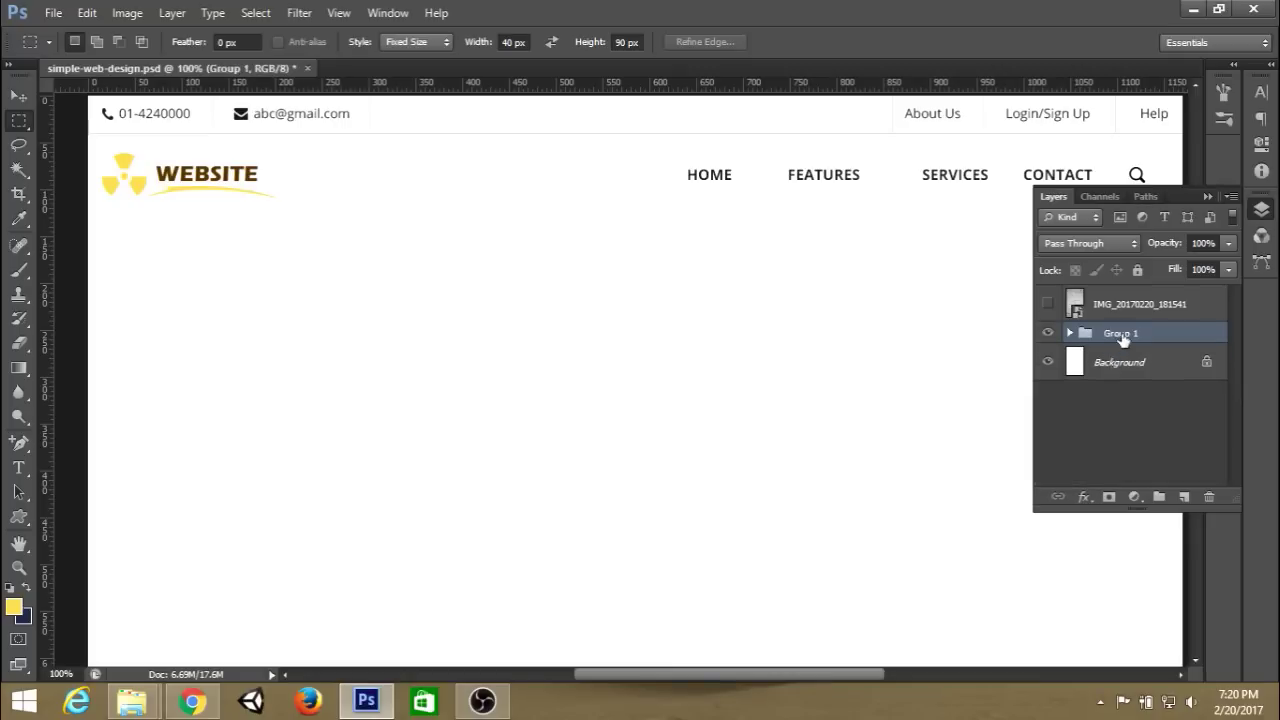
{"action": "double_click", "coordinate": [1125, 334]}
{"action": "type", "text": "header"}
{"action": "key", "text": "Return"}
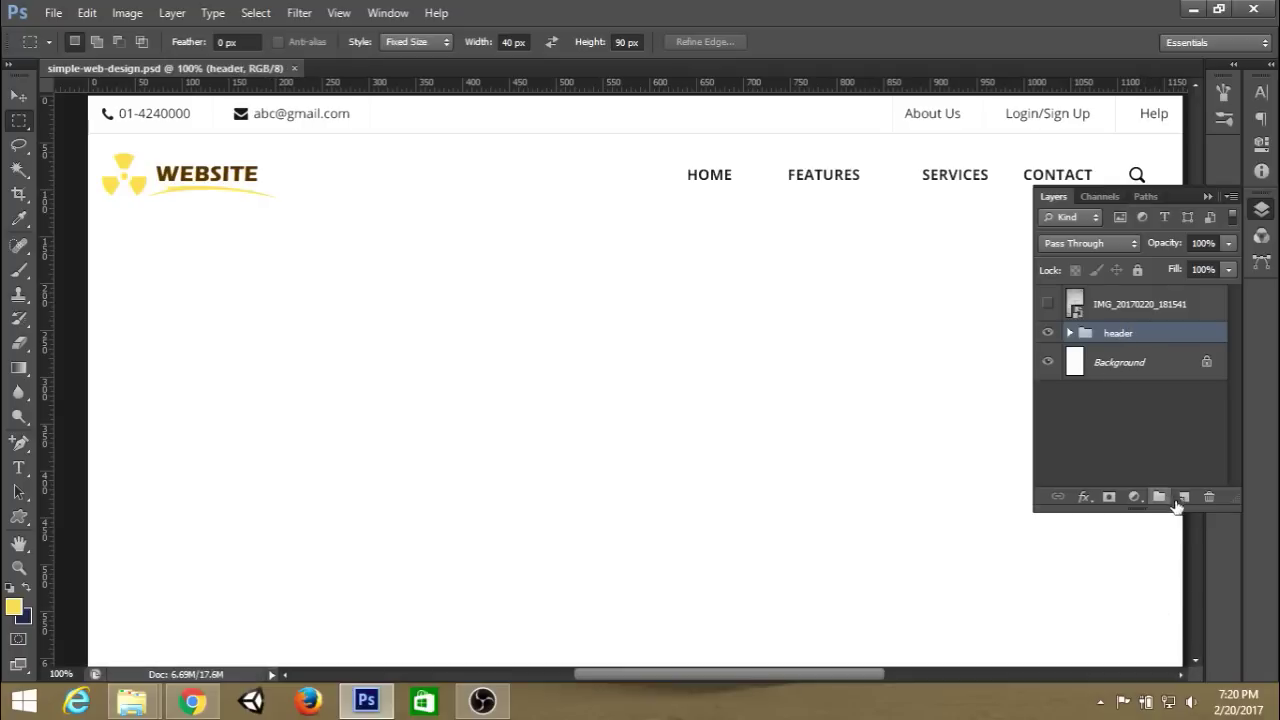
{"action": "left_click", "coordinate": [1184, 497]}
Show the guides again and set the Rectangular Marquee style to Normal.
{"action": "left_click", "coordinate": [1207, 197]}
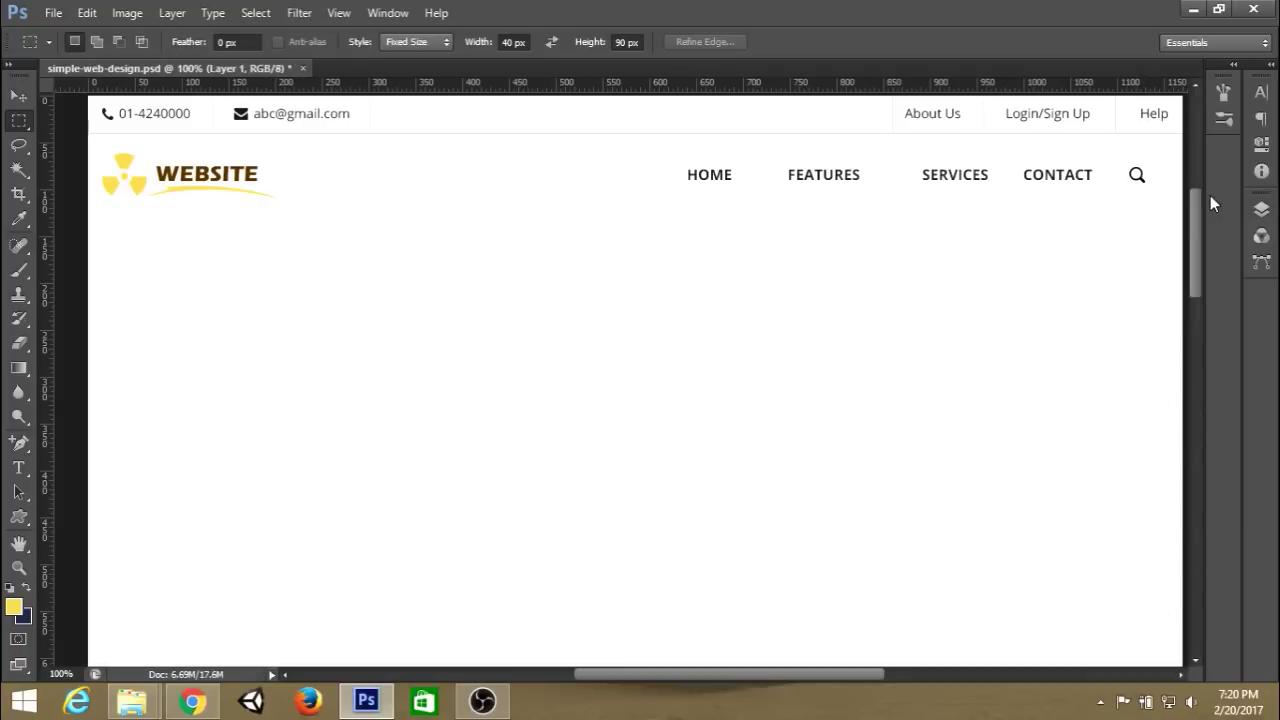
{"action": "key", "text": "space"}
{"action": "left_click_drag", "start_coordinate": [1029, 329], "coordinate": [1011, 334]}
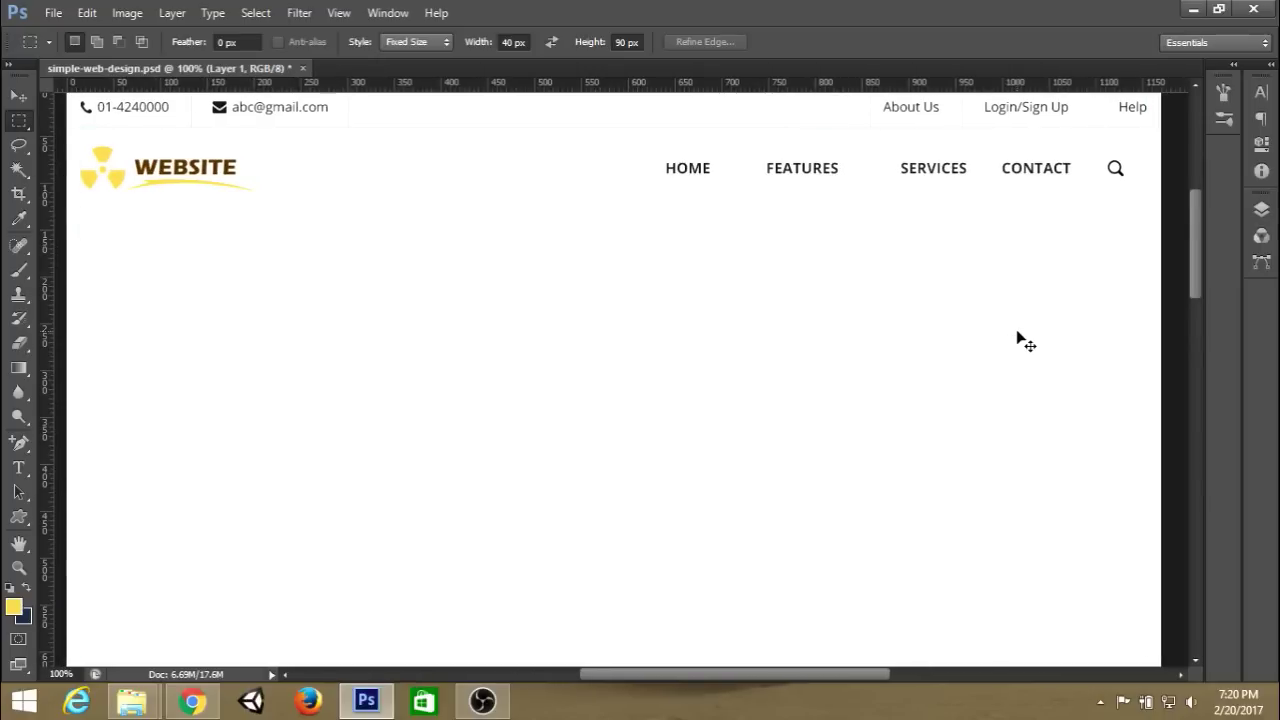
{"action": "key", "text": "ctrl+semicolon"}
{"action": "scroll", "coordinate": [1017, 331], "scroll_direction": "down", "scroll_amount": 1}
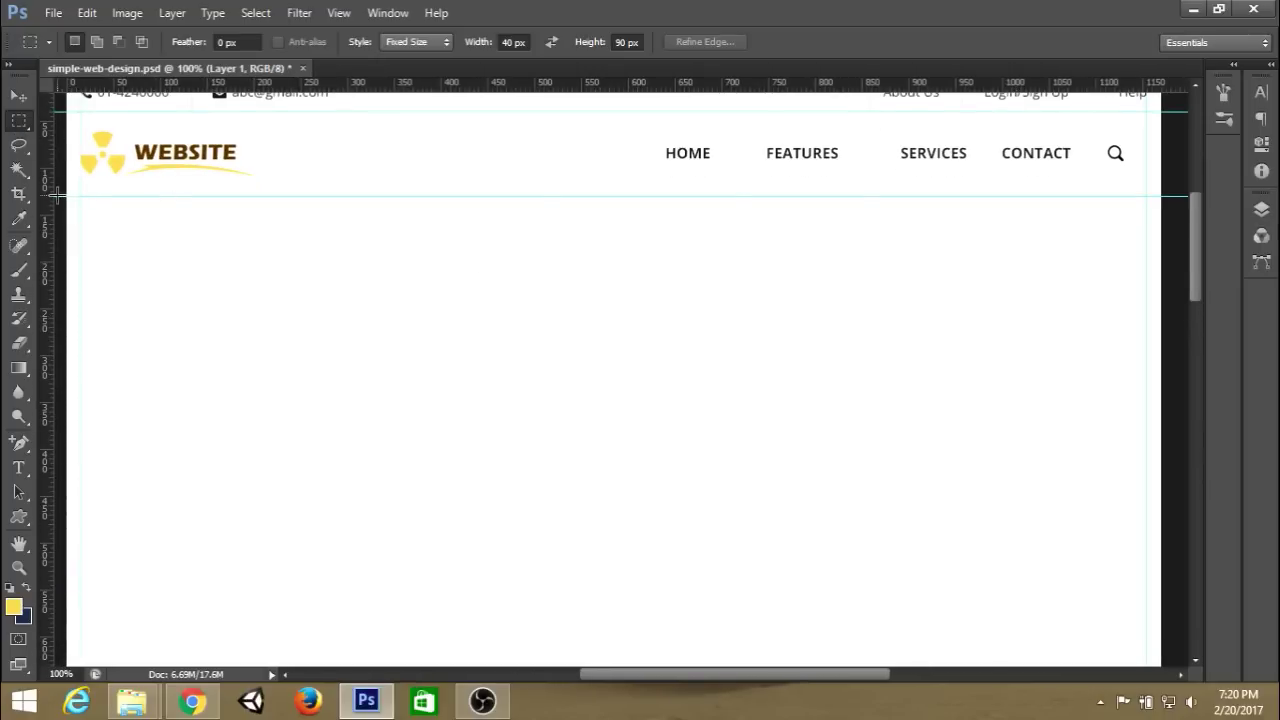
{"action": "left_click_drag", "start_coordinate": [58, 195], "coordinate": [341, 108]}
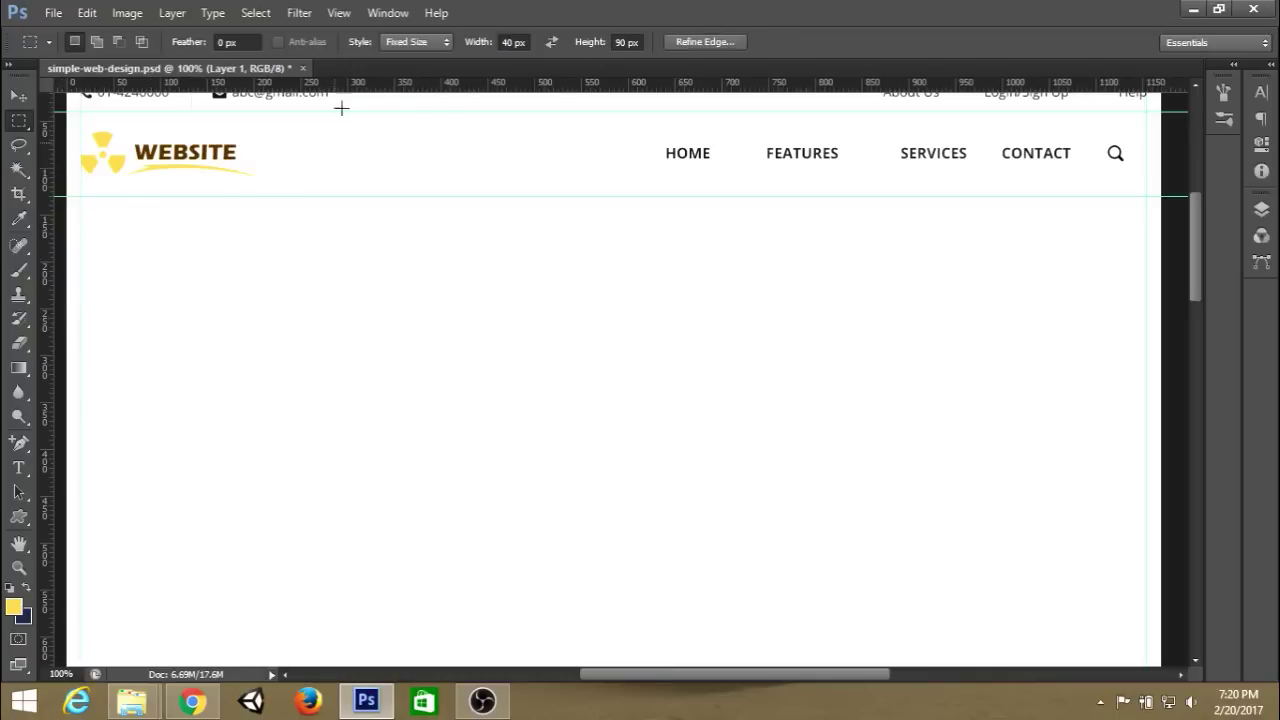
{"action": "left_click", "coordinate": [403, 46]}
{"action": "left_click", "coordinate": [403, 72]}
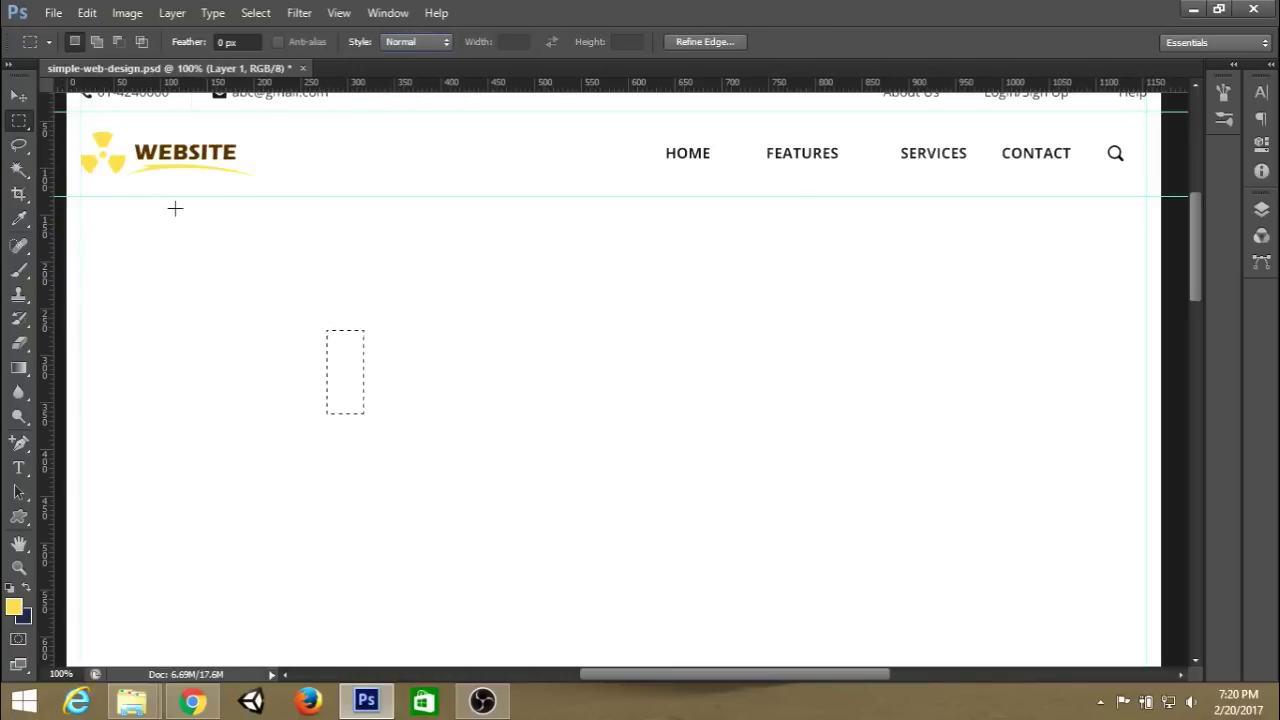
{"action": "left_click", "coordinate": [75, 197]}
Select the full-width area below the header and stretch it to 465 px tall via Transform Selection.
{"action": "left_click_drag", "start_coordinate": [77, 204], "coordinate": [1171, 577]}
{"action": "scroll", "coordinate": [1034, 494], "scroll_direction": "down", "scroll_amount": 2}
{"action": "scroll", "coordinate": [1034, 494], "scroll_direction": "down", "scroll_amount": 1}
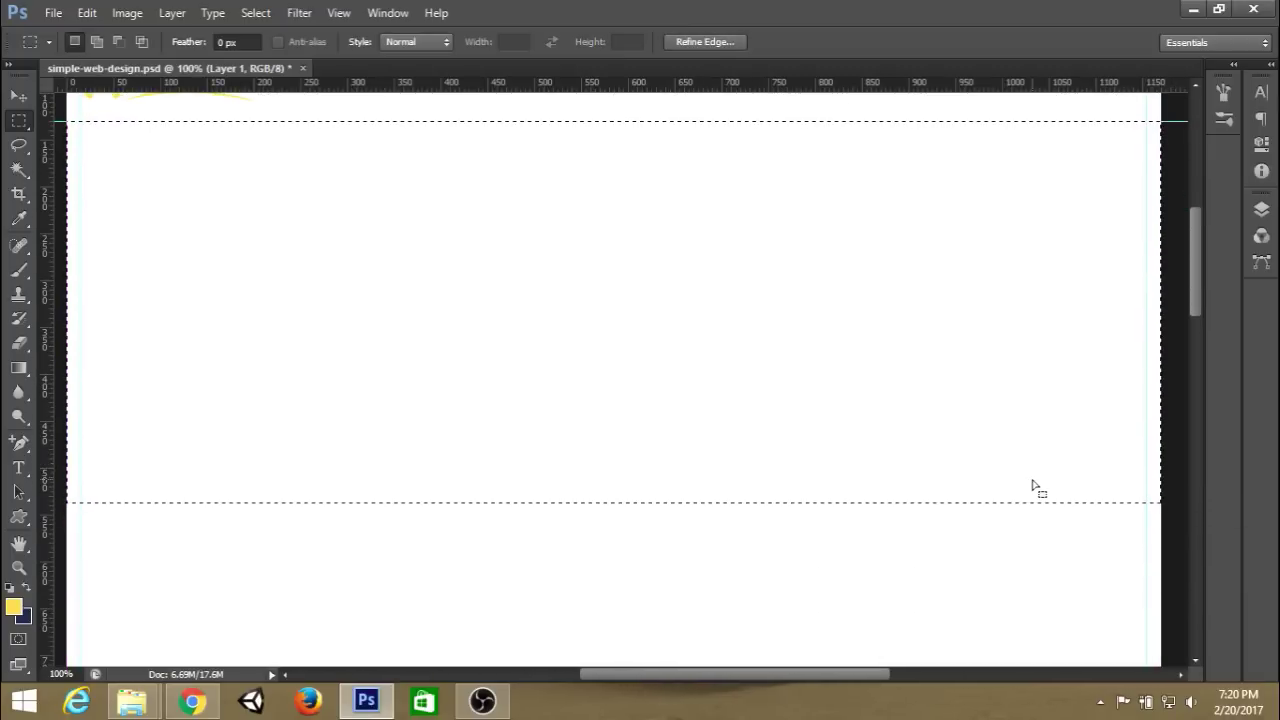
{"action": "left_click", "coordinate": [250, 14]}
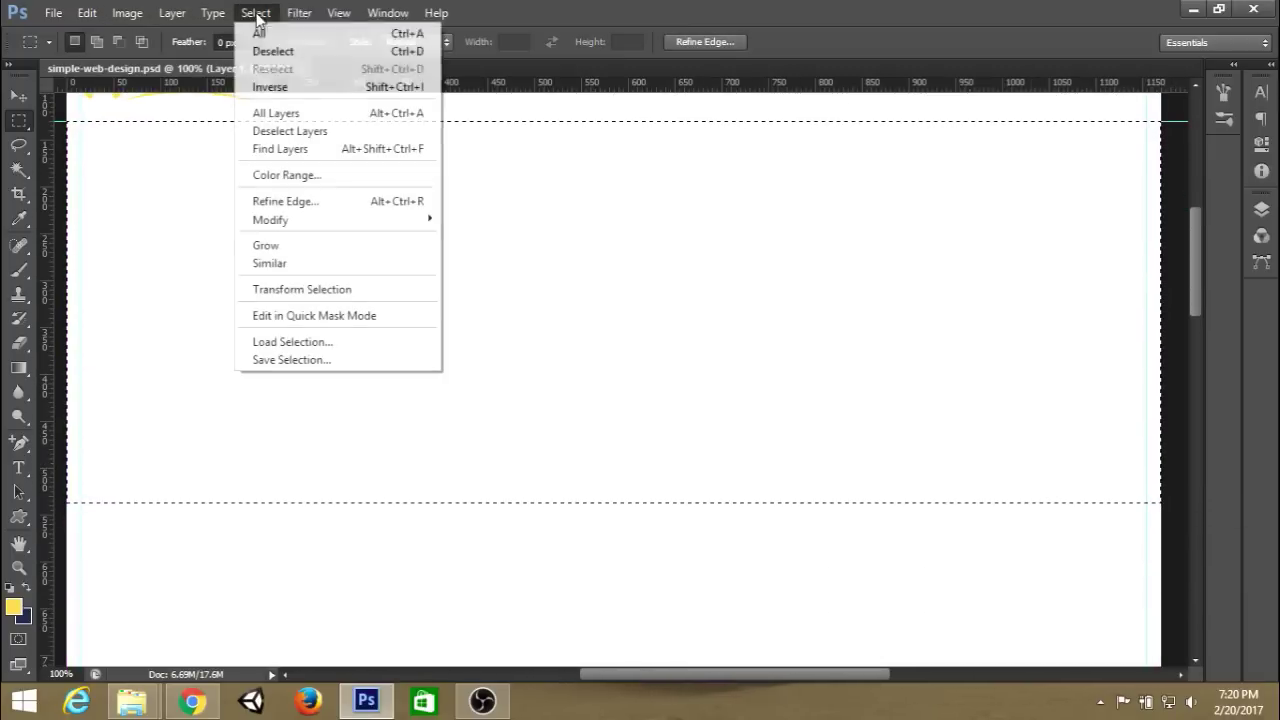
{"action": "left_click", "coordinate": [297, 290]}
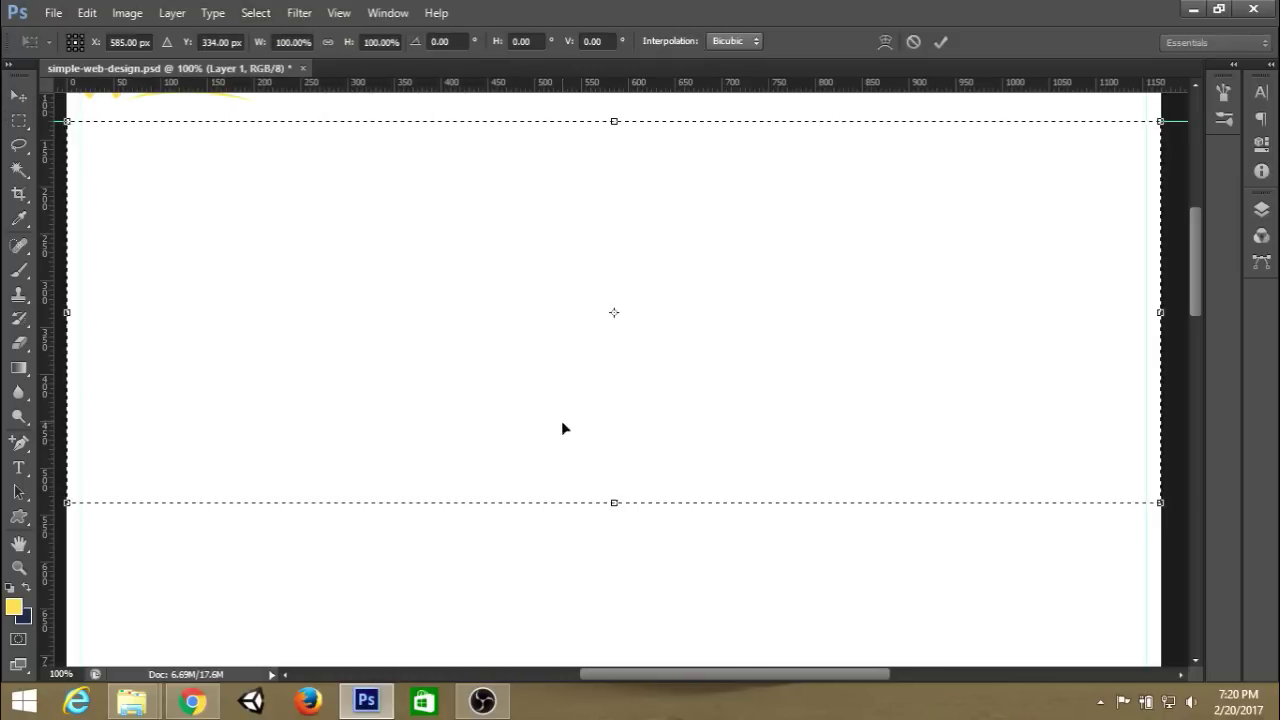
{"action": "left_click_drag", "start_coordinate": [620, 519], "coordinate": [634, 646]}
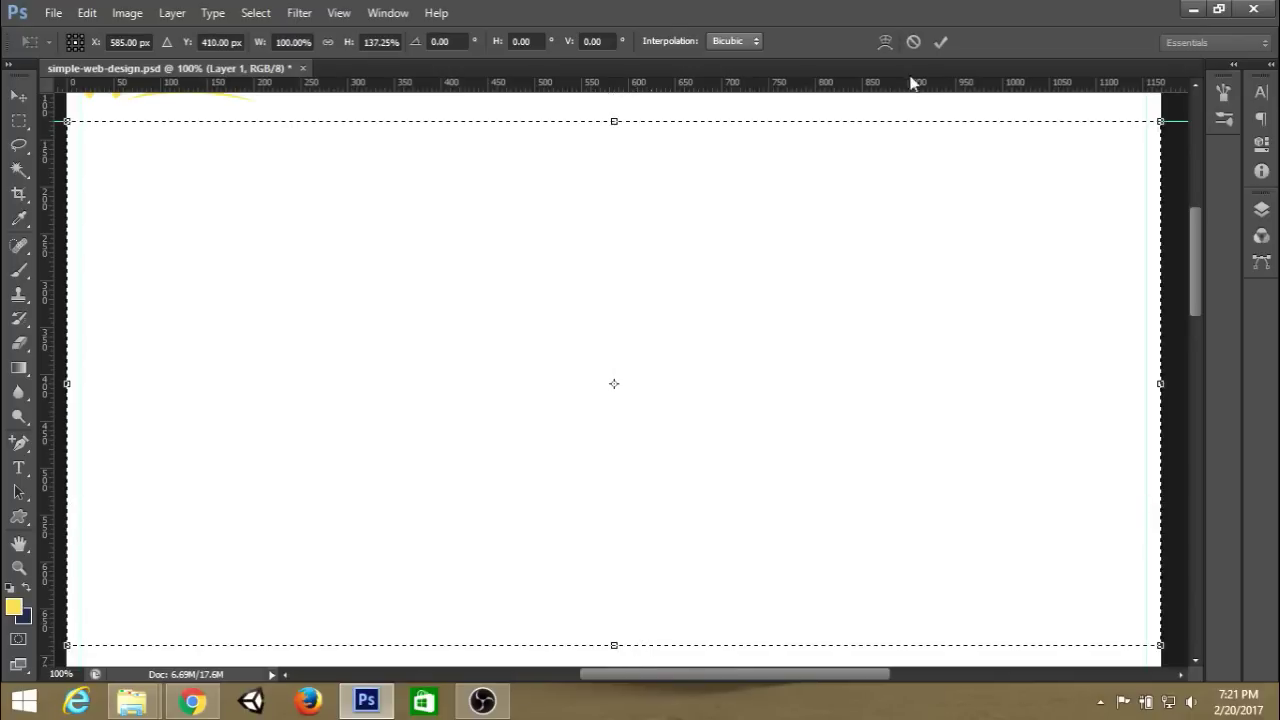
{"action": "left_click", "coordinate": [941, 42]}
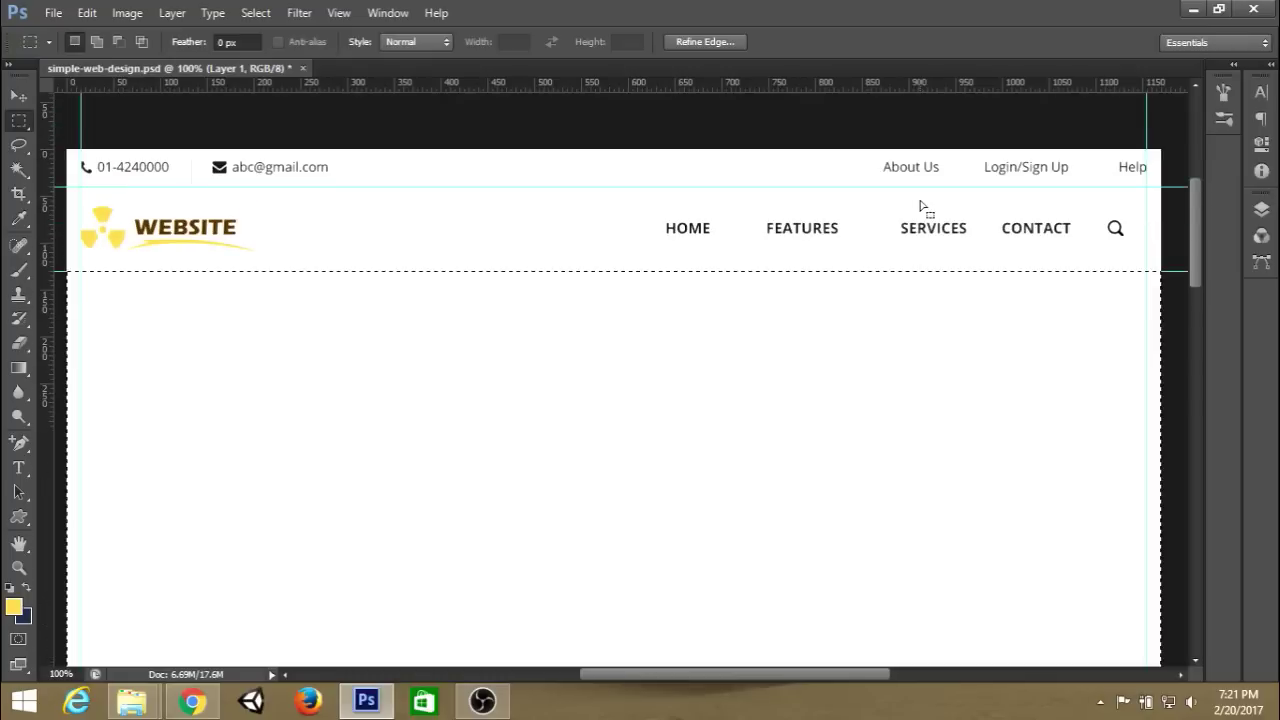
{"action": "scroll", "coordinate": [920, 205], "scroll_direction": "down", "scroll_amount": 3}
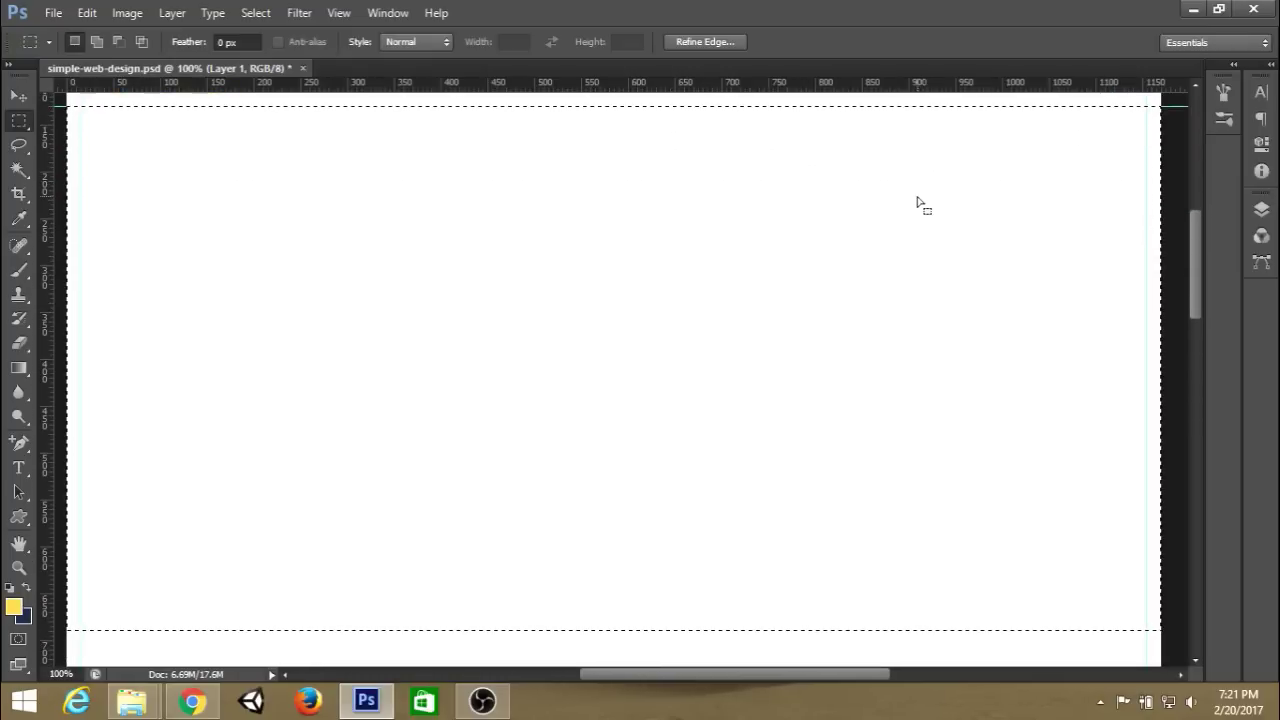
Set the marquee to Fixed Size 40×600 px and place a column below the header.
{"action": "scroll", "coordinate": [918, 203], "scroll_direction": "up", "scroll_amount": 1}
{"action": "left_click", "coordinate": [417, 41]}
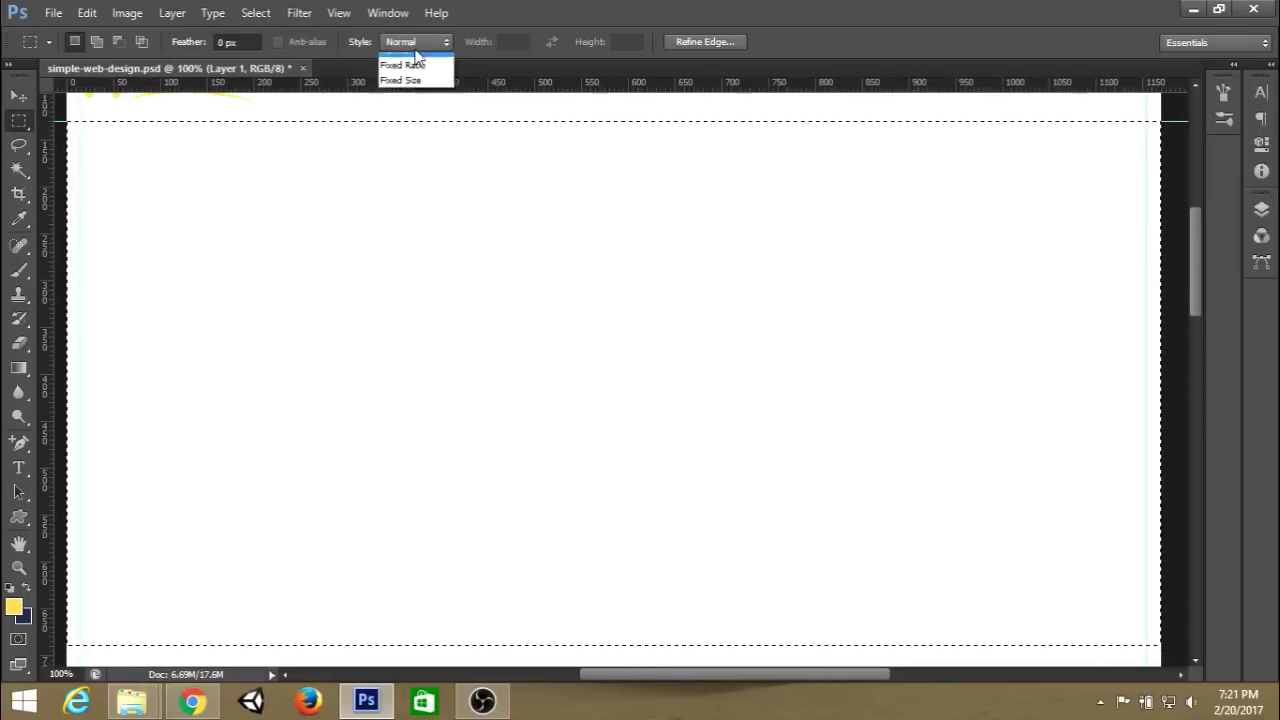
{"action": "left_click", "coordinate": [410, 92]}
{"action": "key", "text": "Tab"}
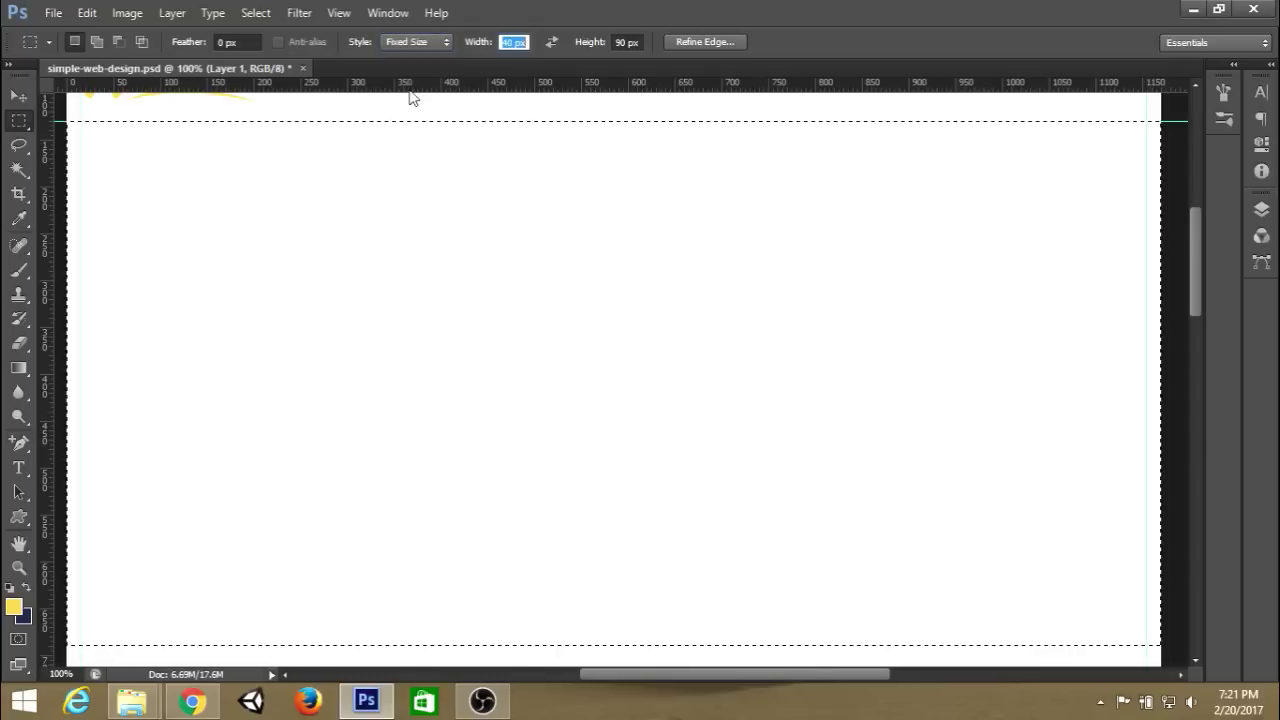
{"action": "key", "text": "Tab"}
{"action": "type", "text": "600"}
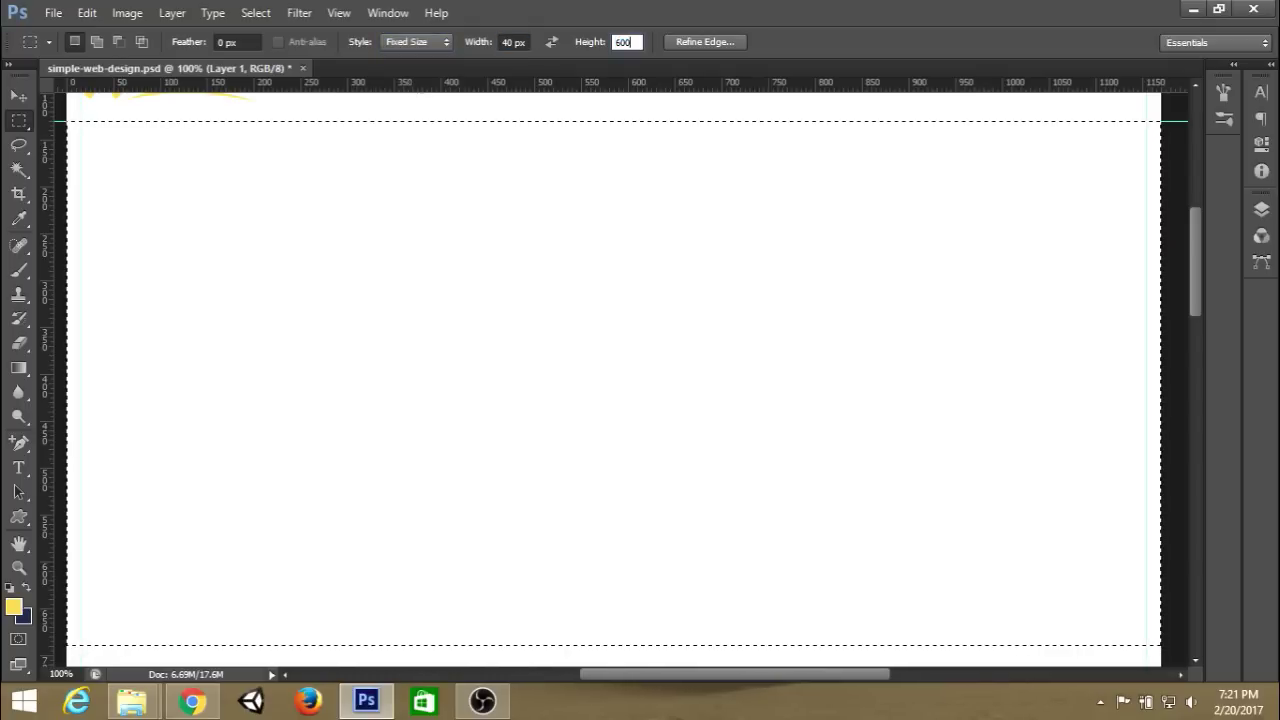
{"action": "key", "text": "Return"}
{"action": "left_click", "coordinate": [474, 106]}
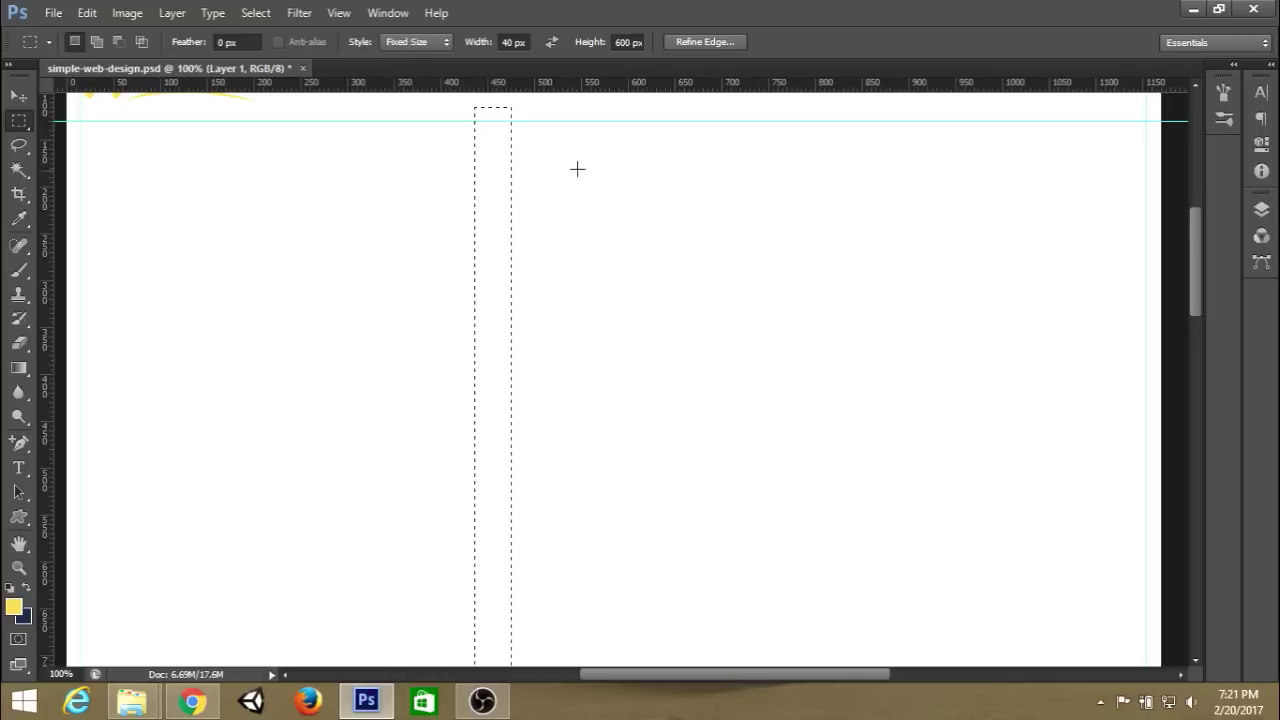
Drag a horizontal guide to the column's bottom, deselect, and reset the marquee style to Normal.
{"action": "left_click_drag", "start_coordinate": [500, 157], "coordinate": [503, 166]}
{"action": "scroll", "coordinate": [575, 162], "scroll_direction": "down", "scroll_amount": 3}
{"action": "scroll", "coordinate": [575, 162], "scroll_direction": "down", "scroll_amount": 1}
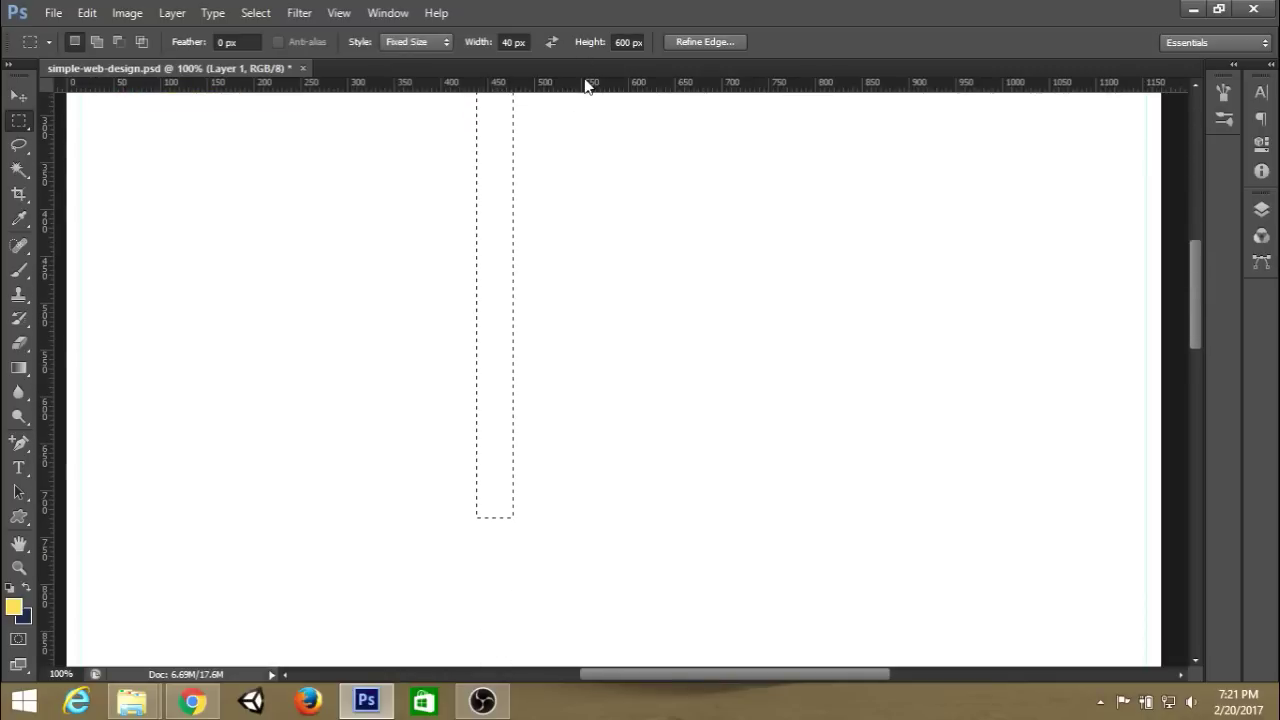
{"action": "left_click_drag", "start_coordinate": [586, 86], "coordinate": [569, 519]}
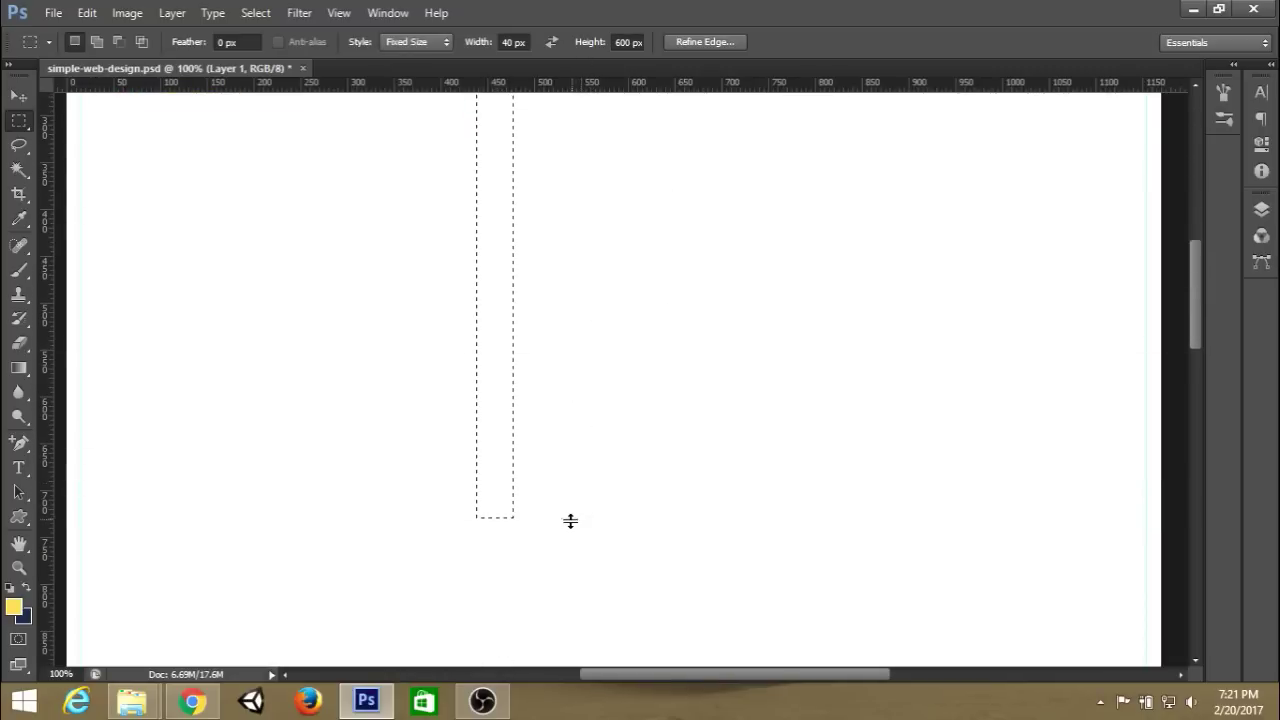
{"action": "key", "text": "ctrl+d"}
{"action": "scroll", "coordinate": [643, 436], "scroll_direction": "up", "scroll_amount": 2}
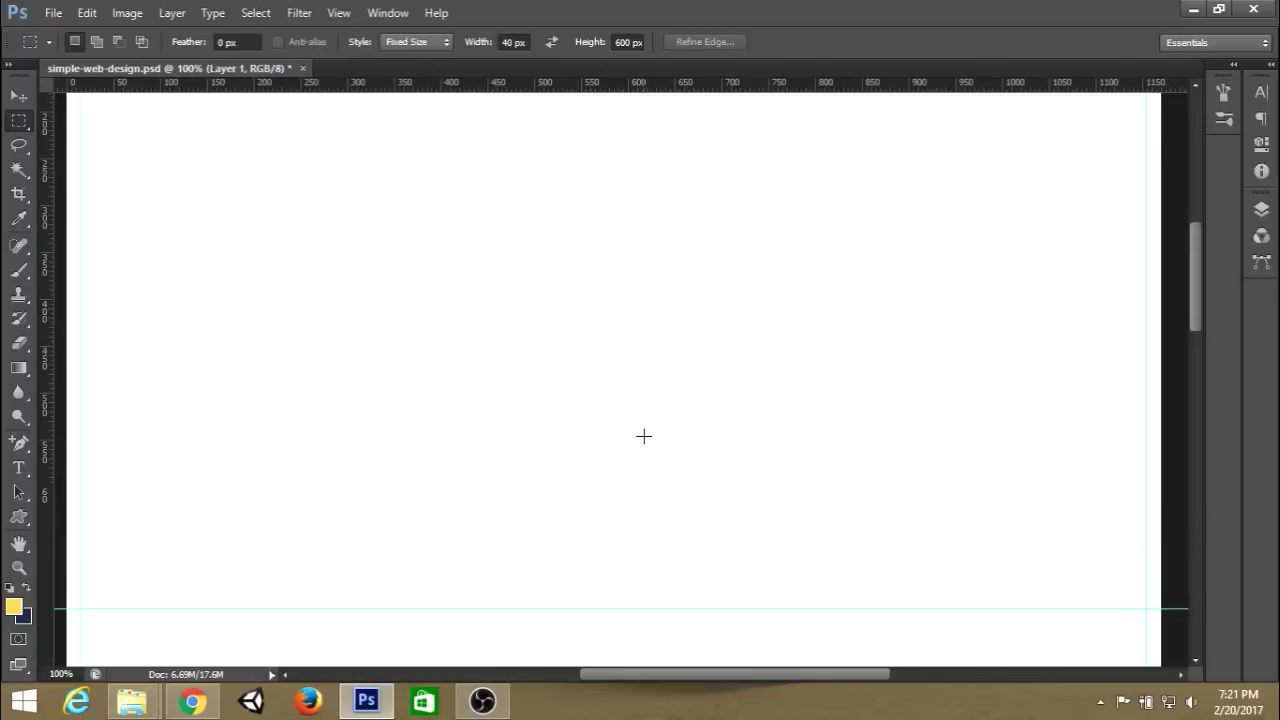
{"action": "left_click", "coordinate": [438, 43]}
{"action": "left_click", "coordinate": [407, 60]}
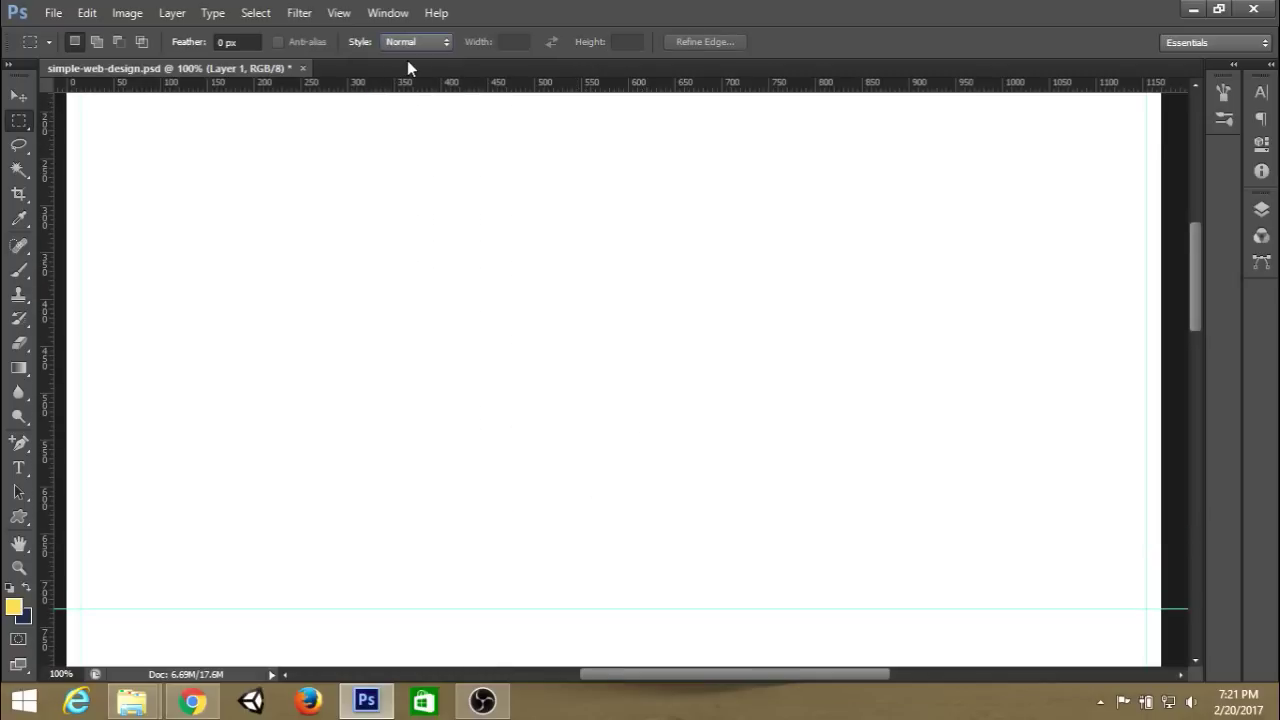
{"action": "key", "text": "ctrl+minus"}
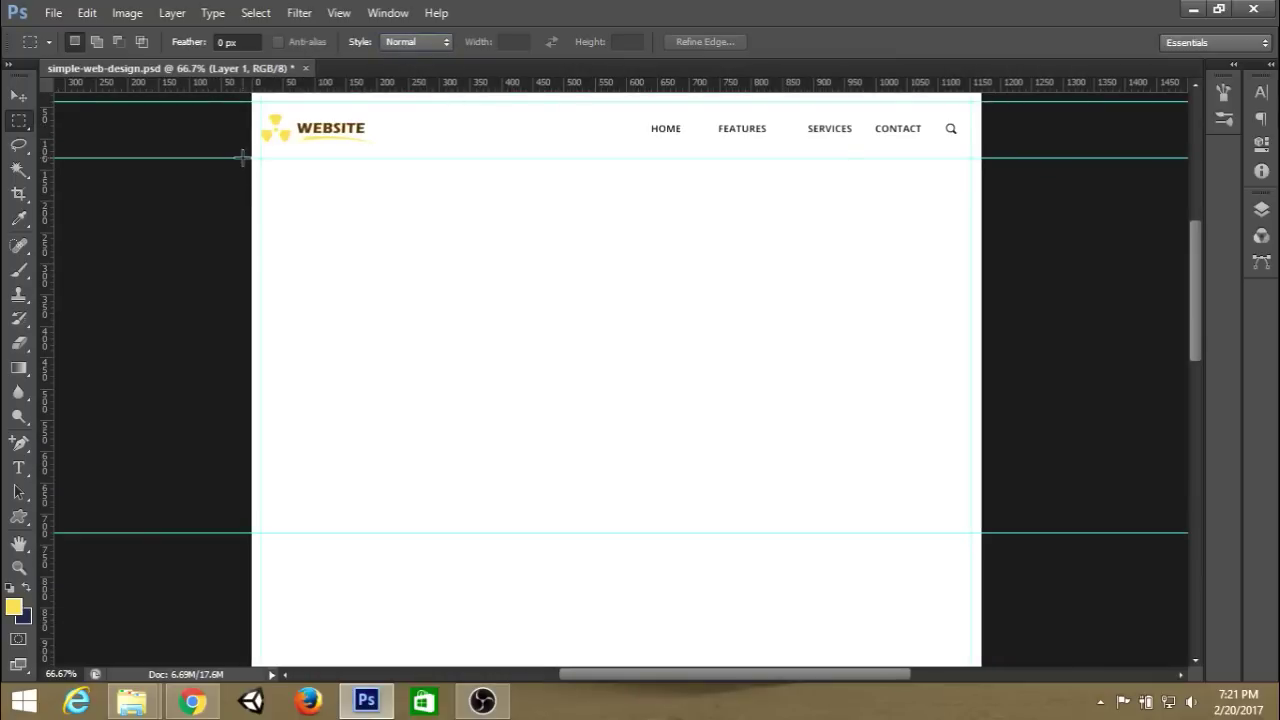
Fill the 1170×600 px hero selection with grey #606060 and deselect.
{"action": "left_click_drag", "start_coordinate": [242, 157], "coordinate": [1040, 526]}
{"action": "left_click", "coordinate": [15, 609]}
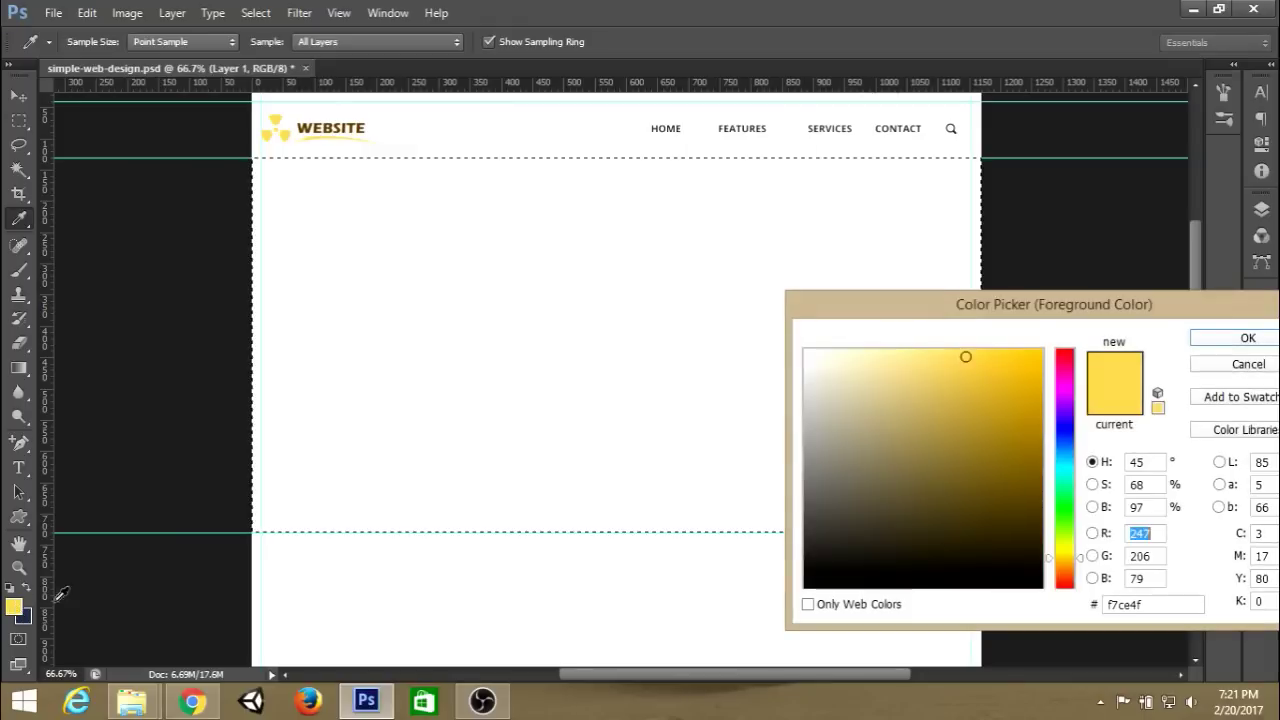
{"action": "mouse_move", "coordinate": [871, 491]}
{"action": "left_mouse_down"}
{"action": "mouse_move", "coordinate": [749, 469]}
{"action": "mouse_move", "coordinate": [742, 498]}
{"action": "left_mouse_up"}
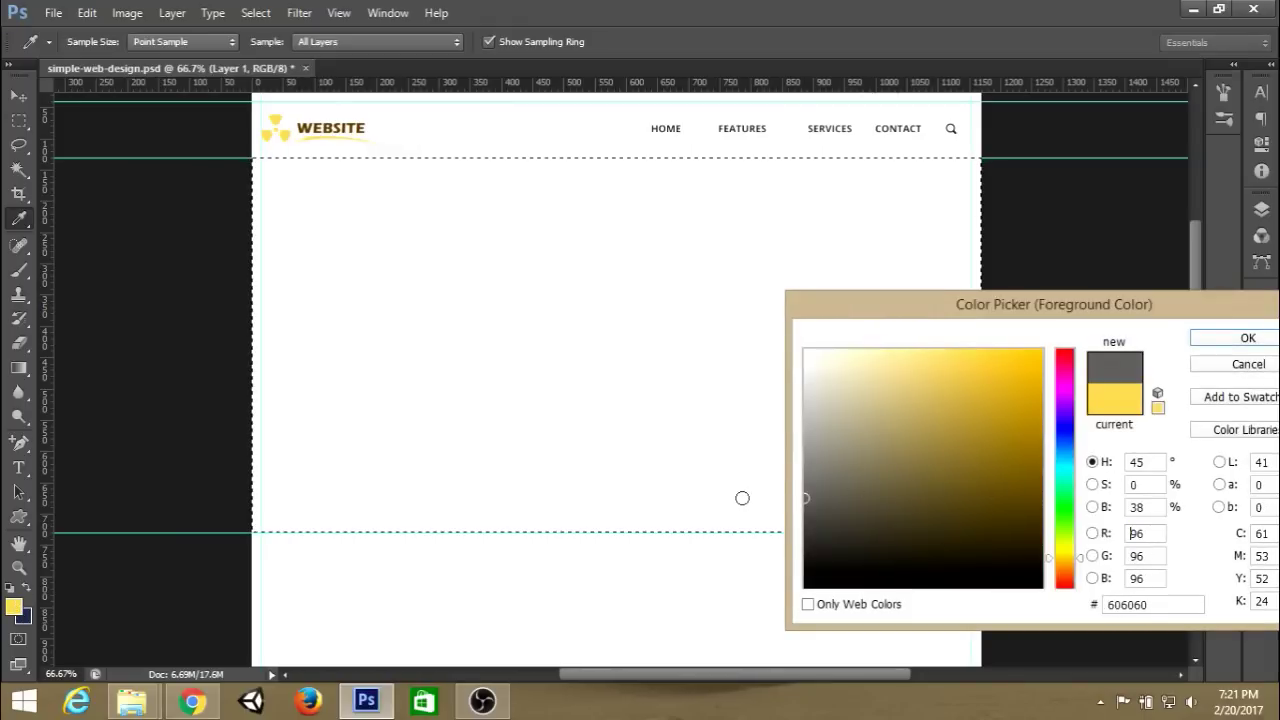
{"action": "key", "text": "Return"}
{"action": "key", "text": "alt+BackSpace"}
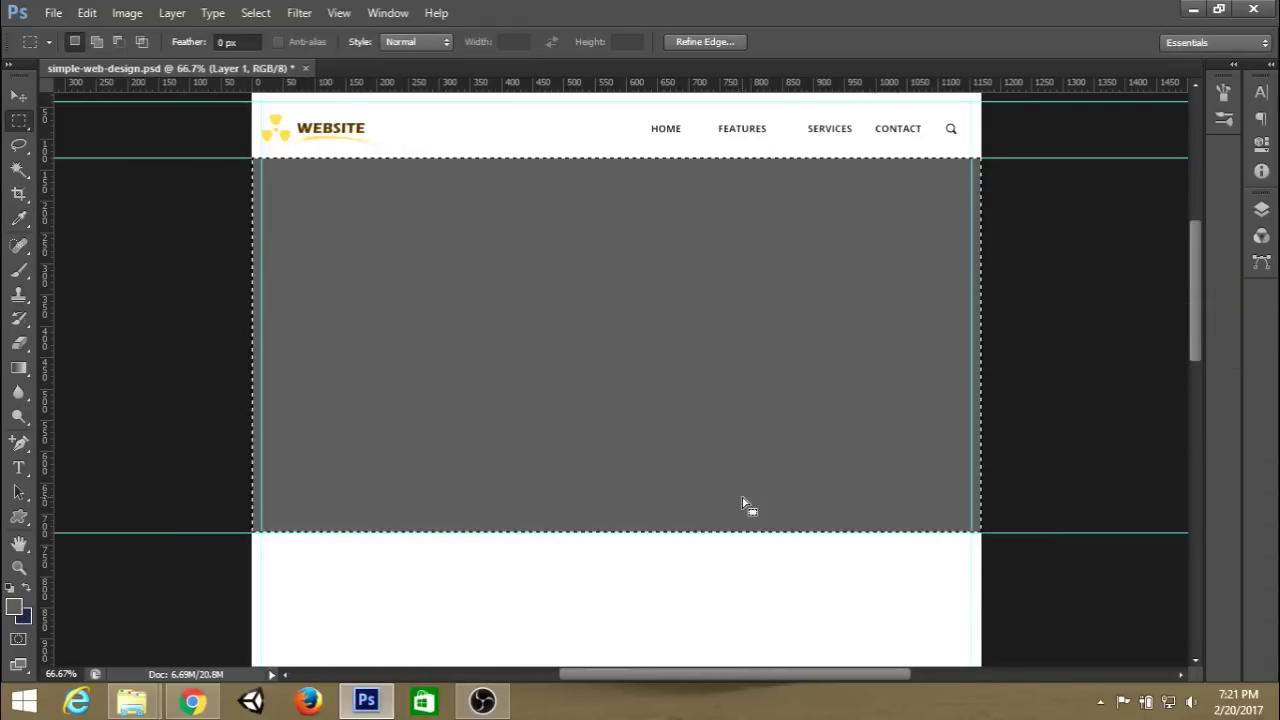
{"action": "key", "text": "ctrl+d"}
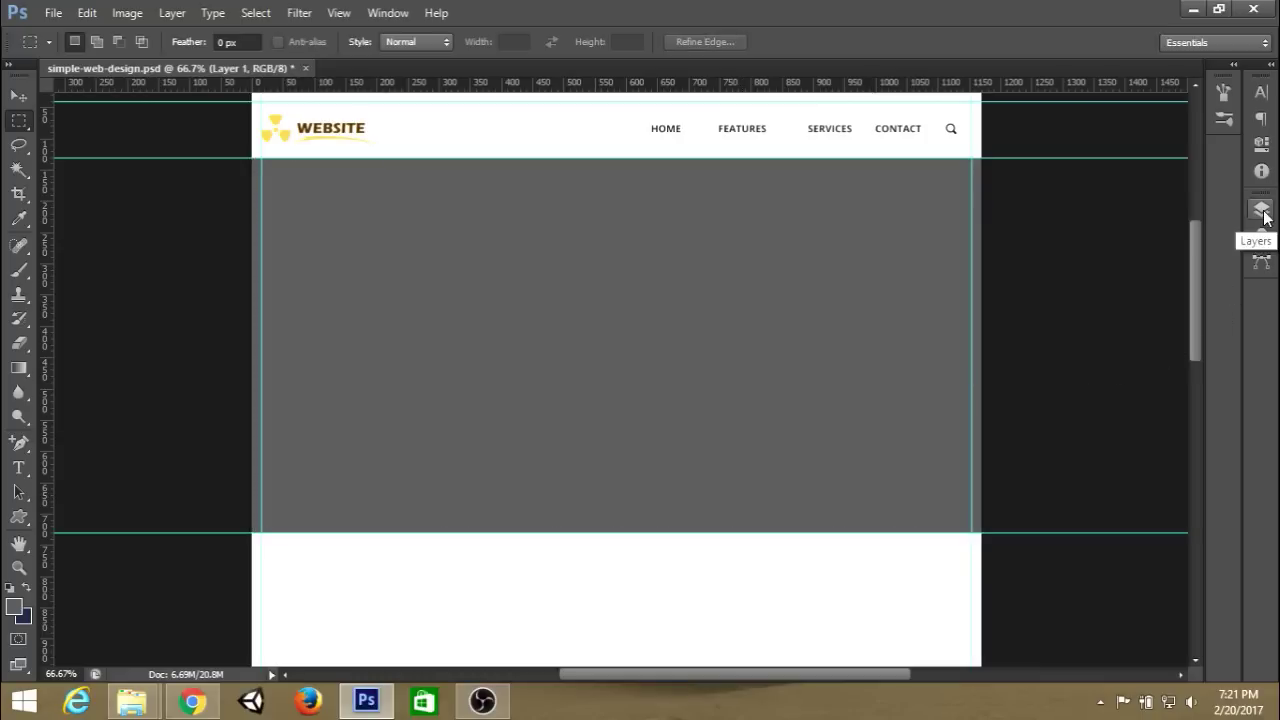
{"action": "mouse_move", "coordinate": [197, 703]}
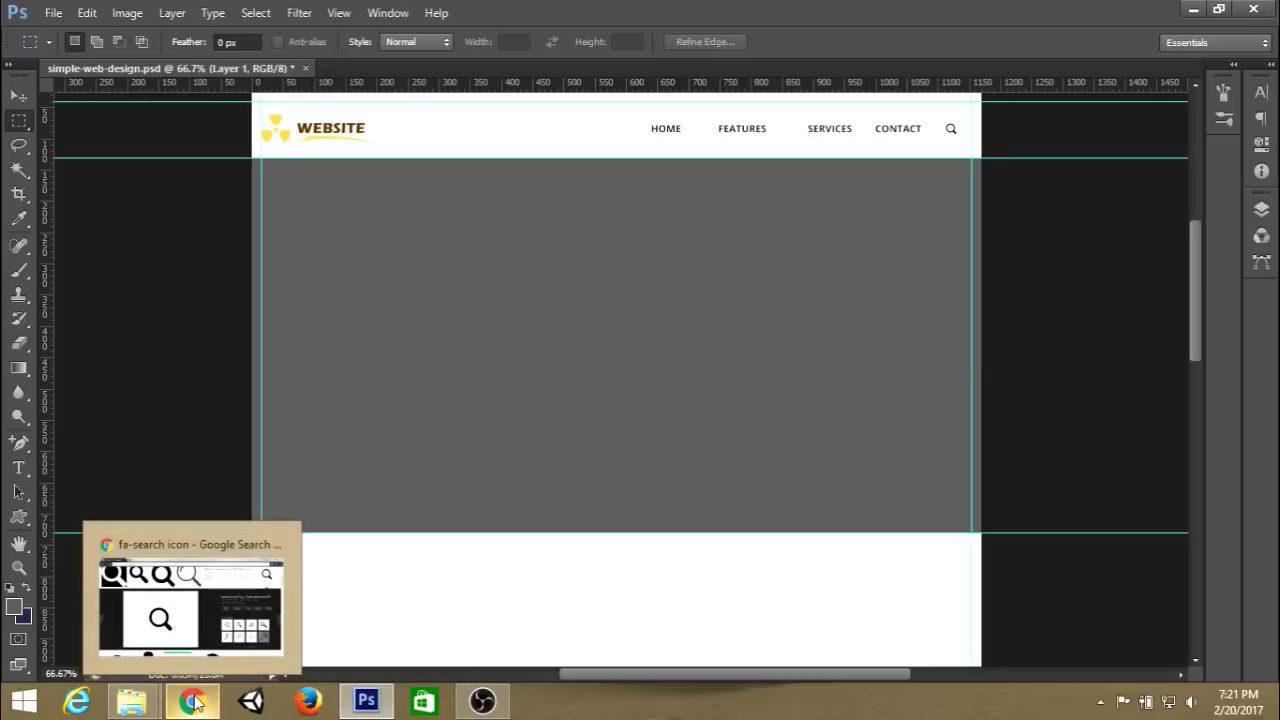
{"action": "scroll", "coordinate": [718, 309], "scroll_direction": "down", "scroll_amount": 1}
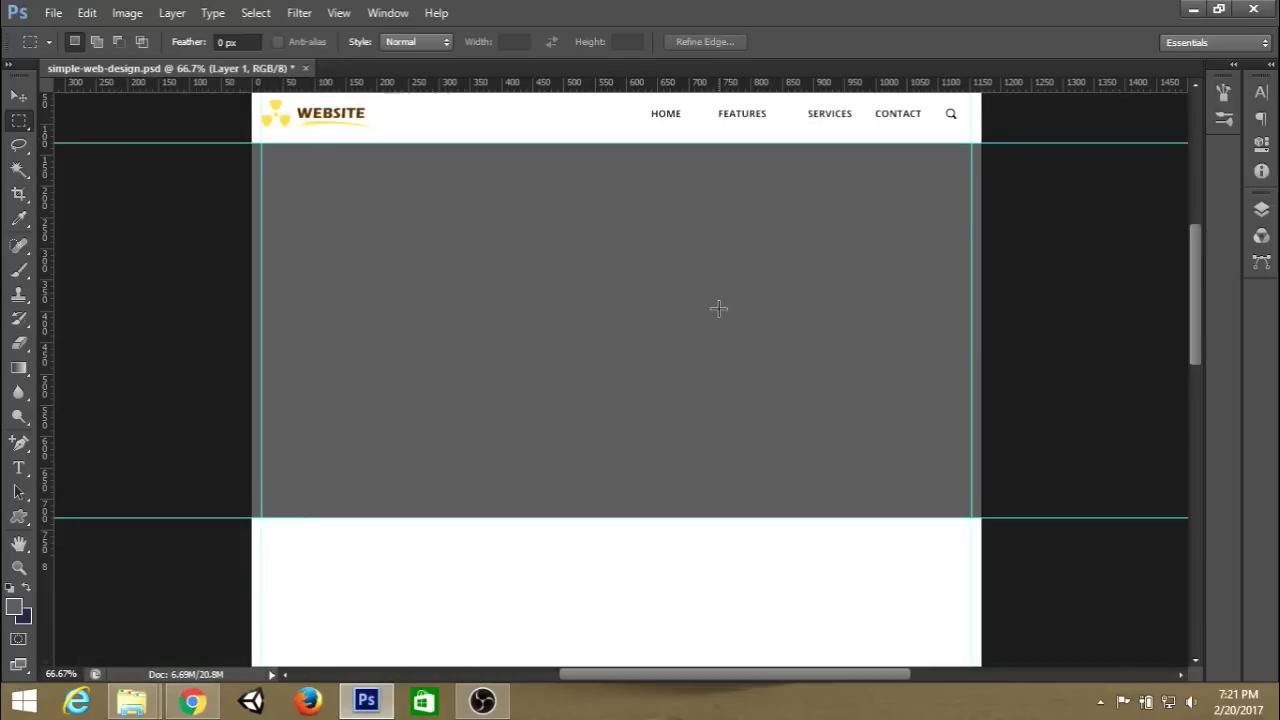
{"action": "scroll", "coordinate": [718, 309], "scroll_direction": "up", "scroll_amount": 2}
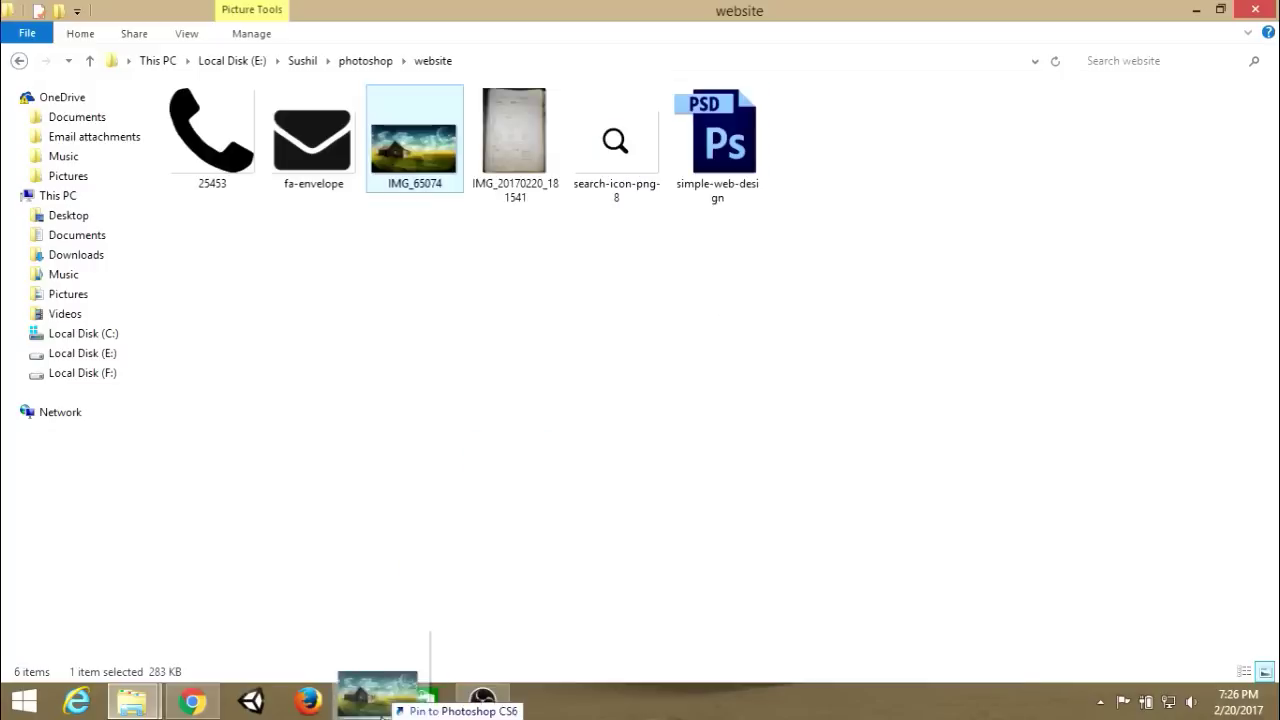
Place the IMG_65074 photo and clip it to the grey hero block.
{"action": "left_click_drag", "start_coordinate": [381, 714], "coordinate": [506, 337]}
{"action": "left_click_drag", "start_coordinate": [866, 311], "coordinate": [861, 309]}
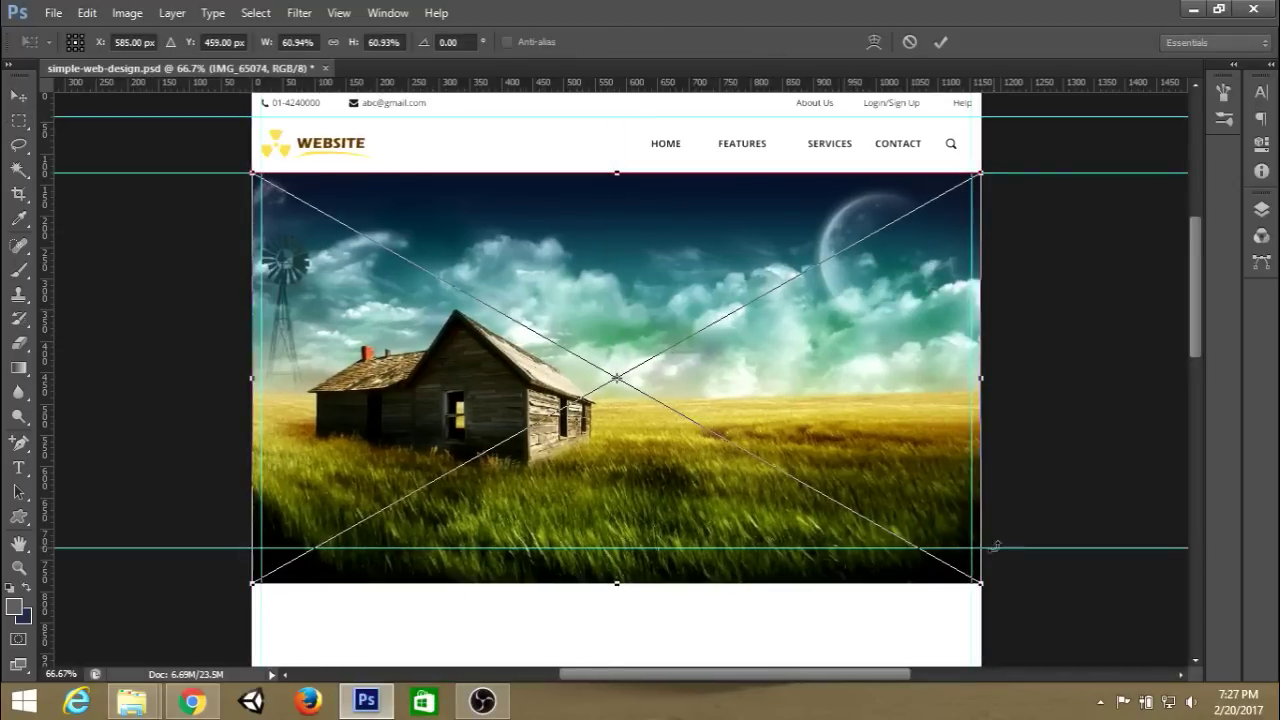
{"action": "key", "text": "Return"}
{"action": "left_click", "coordinate": [1262, 209]}
{"action": "right_click", "coordinate": [1118, 337]}
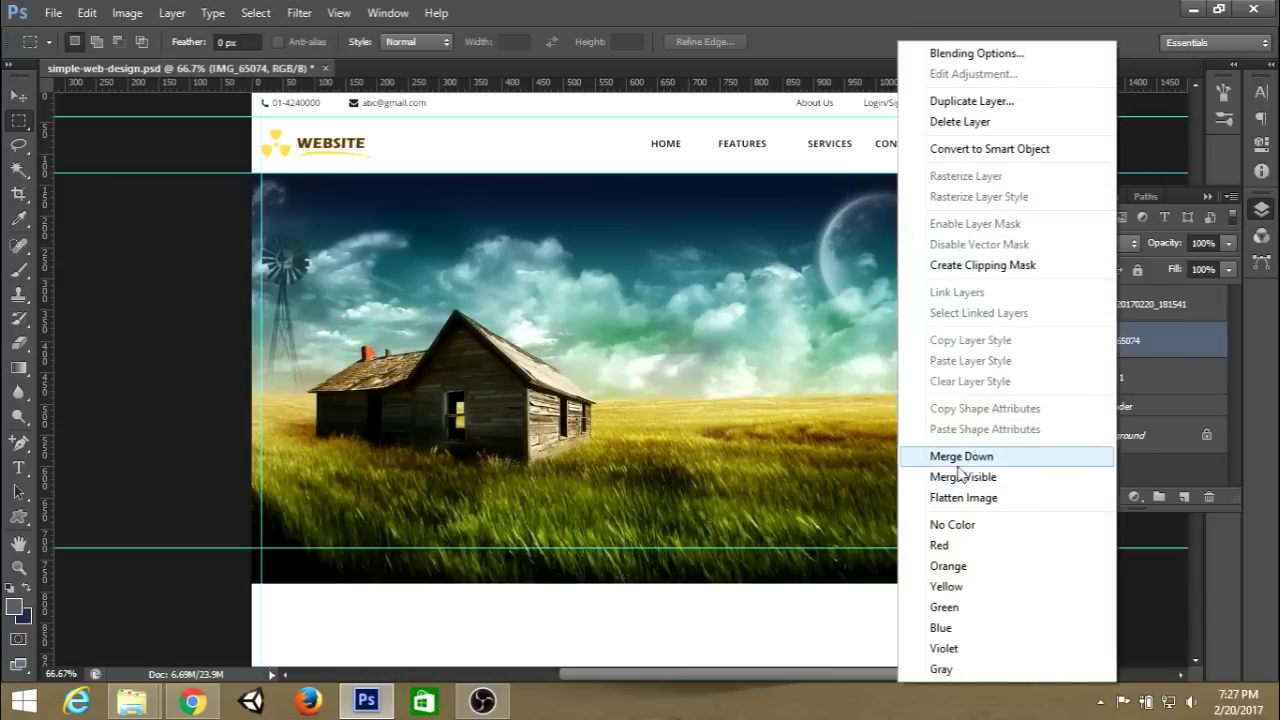
{"action": "left_click", "coordinate": [997, 272]}
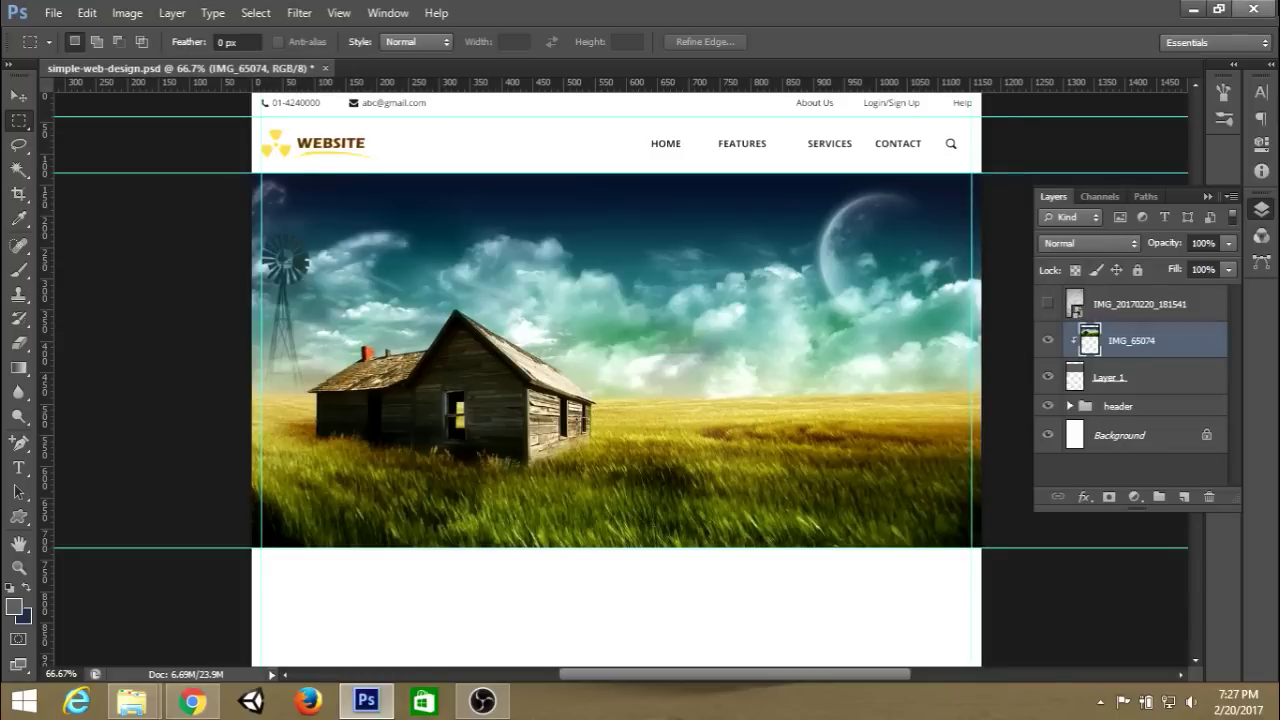
Leave the photo's position unchanged, hide the guides, and zoom to 100%.
{"action": "key", "text": "ctrl+t"}
{"action": "left_click_drag", "start_coordinate": [724, 289], "coordinate": [716, 305]}
{"action": "key", "text": "Escape"}
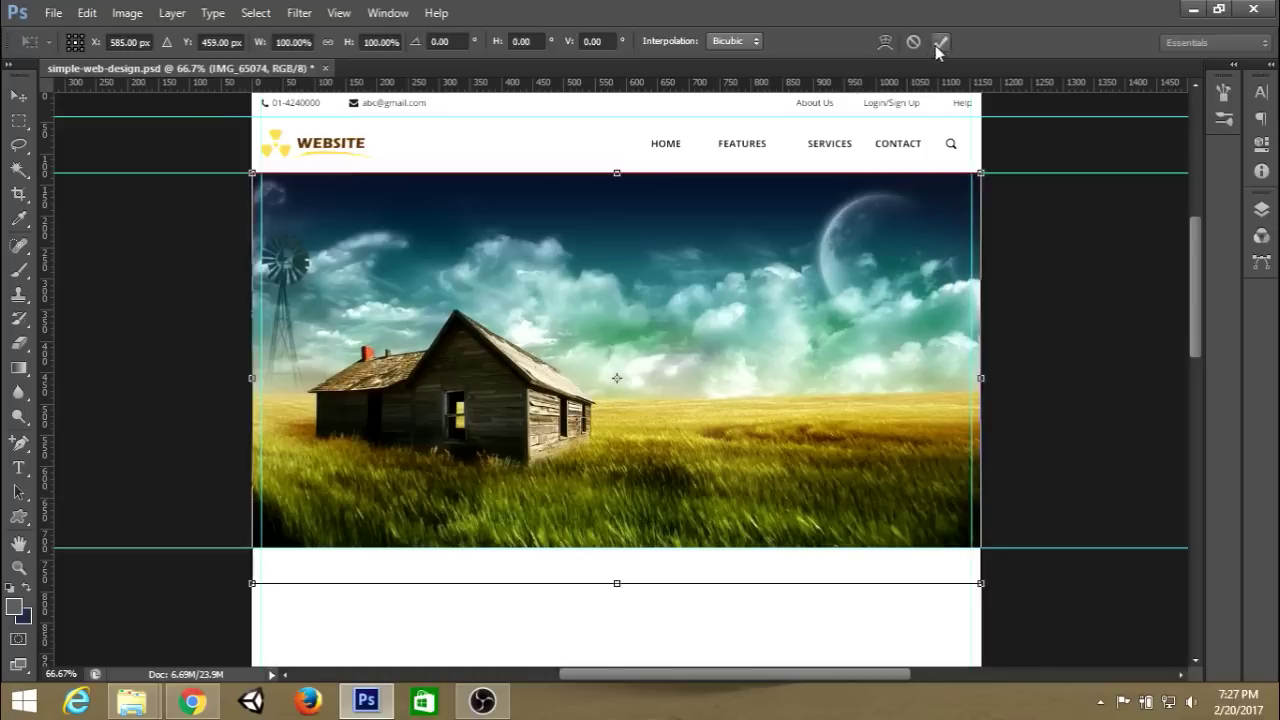
{"action": "key", "text": "ctrl+h"}
{"action": "scroll", "coordinate": [765, 176], "scroll_direction": "up", "scroll_amount": 2}
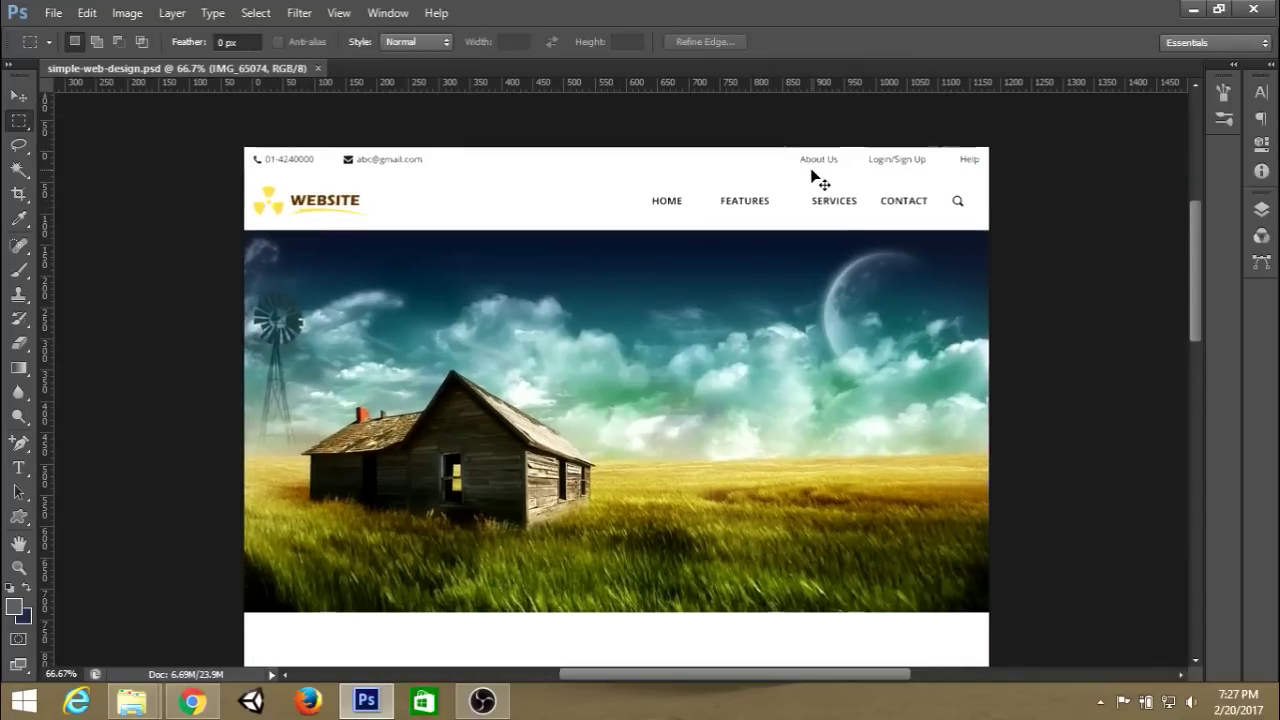
{"action": "key", "text": "ctrl+plus"}
{"action": "scroll", "coordinate": [814, 177], "scroll_direction": "up", "scroll_amount": 3}
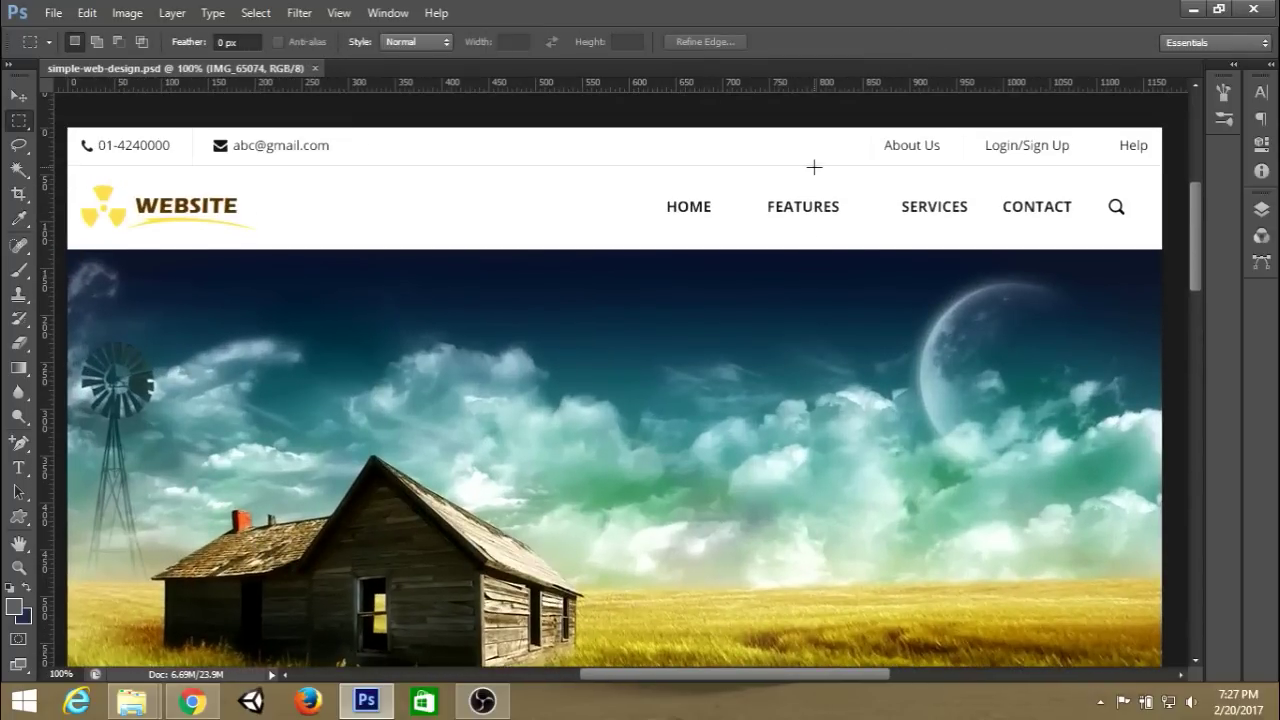
Group Layer 1 and IMG_65074 into a group named 'slider'.
{"action": "scroll", "coordinate": [815, 166], "scroll_direction": "down", "scroll_amount": 15}
{"action": "left_click", "coordinate": [1261, 208]}
{"action": "left_click", "coordinate": [1155, 378]}
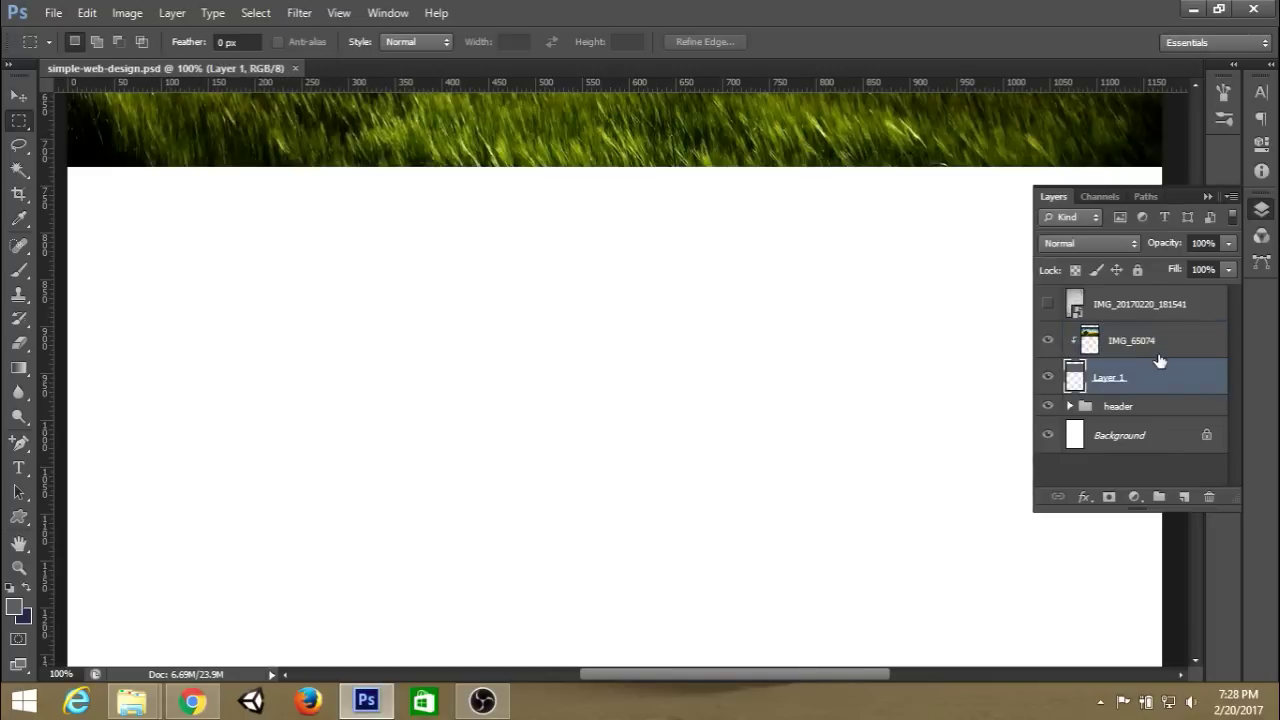
{"action": "left_click", "coordinate": [1163, 341], "text": "shift"}
{"action": "key", "text": "ctrl+g"}
{"action": "double_click", "coordinate": [1118, 340]}
{"action": "type", "text": "slider"}
{"action": "key", "text": "Return"}
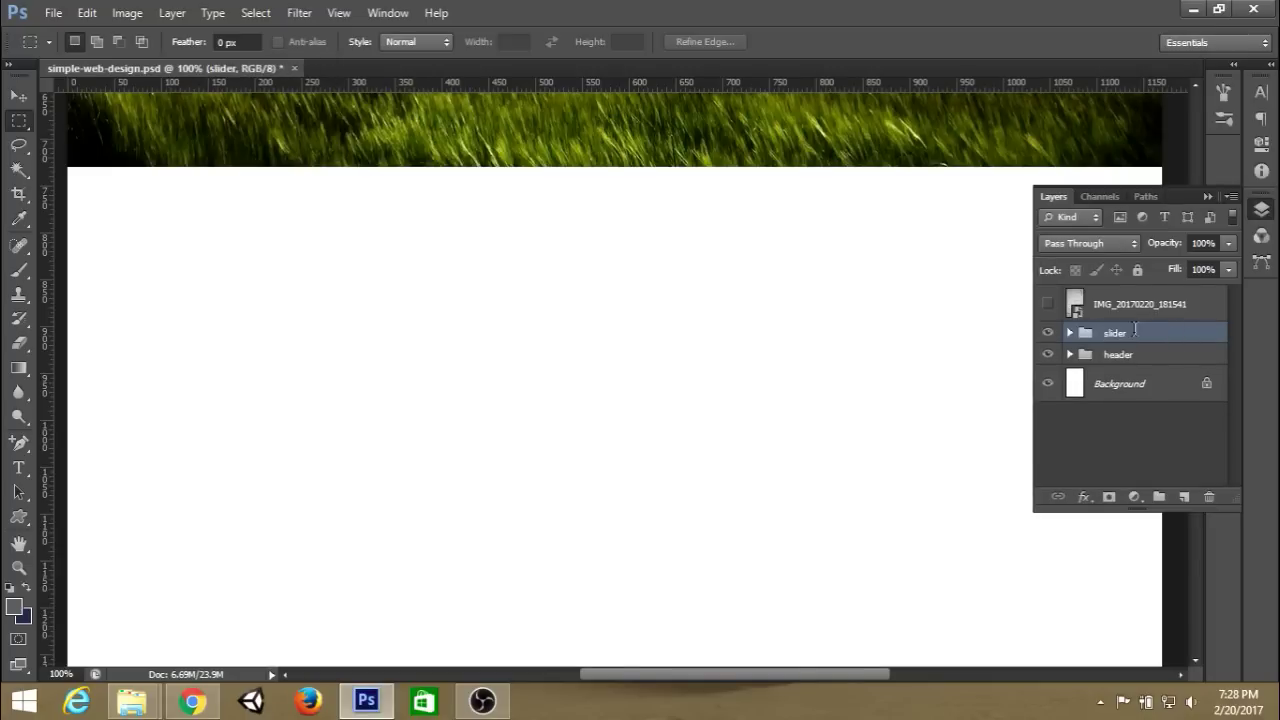
{"action": "left_click", "coordinate": [1203, 252]}
Add a new empty layer inside the slider group.
{"action": "scroll", "coordinate": [1203, 241], "scroll_direction": "up", "scroll_amount": 3}
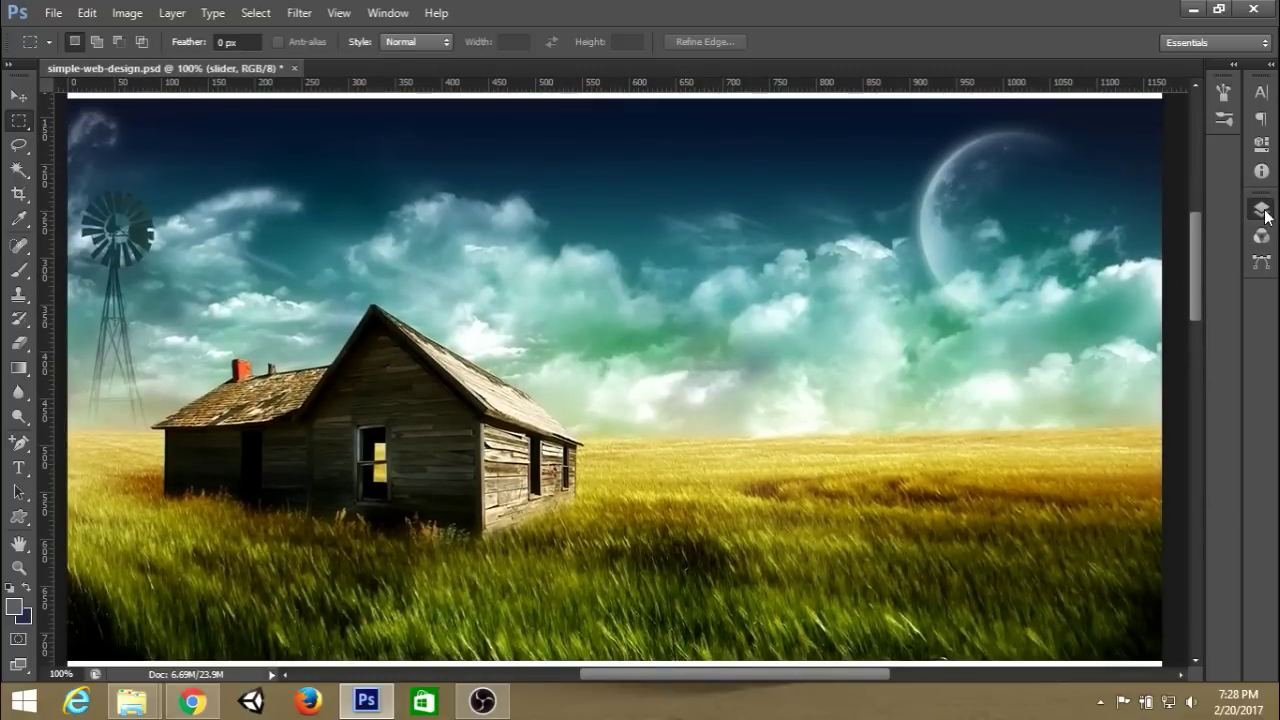
{"action": "left_click", "coordinate": [1262, 210]}
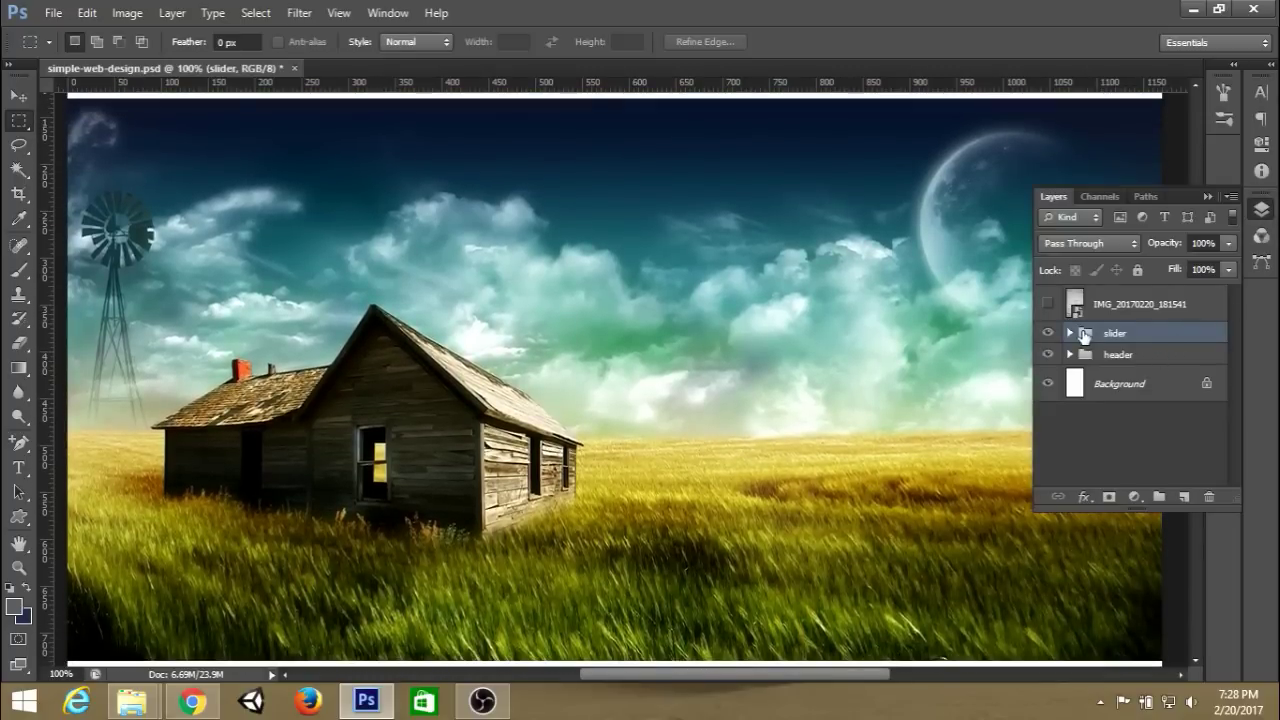
{"action": "left_click", "coordinate": [1074, 334]}
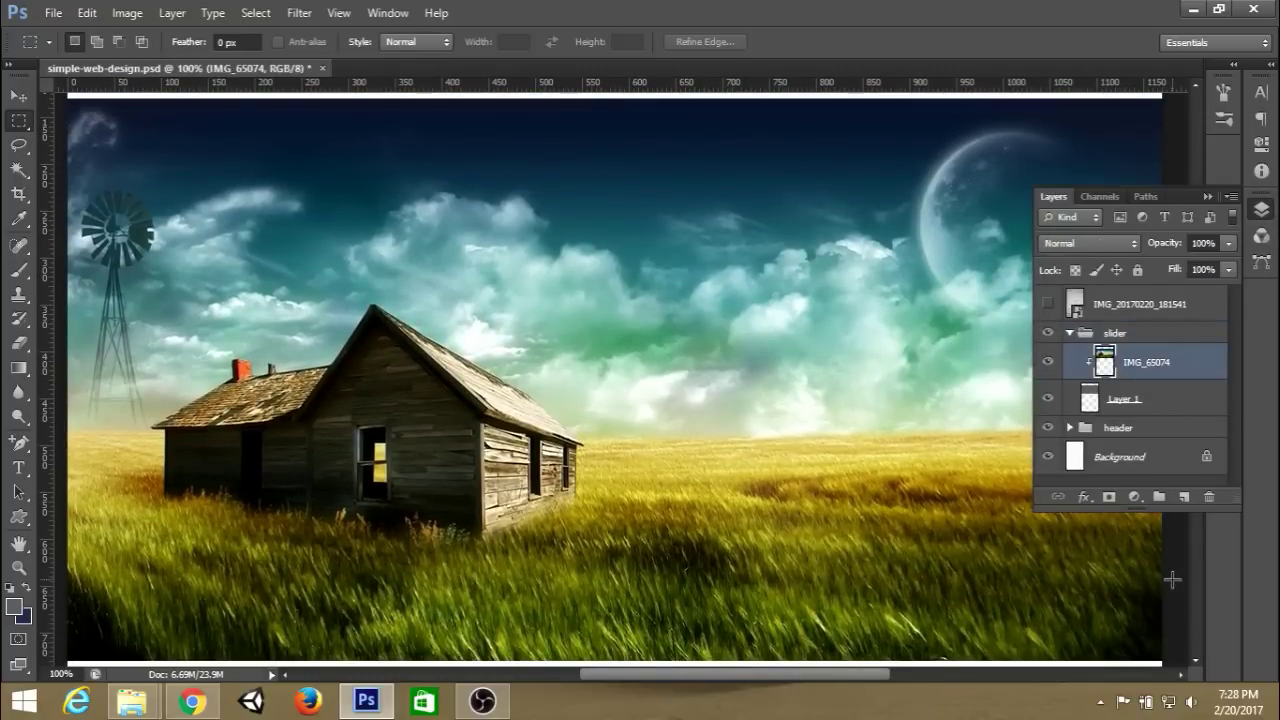
{"action": "left_click", "coordinate": [1184, 497]}
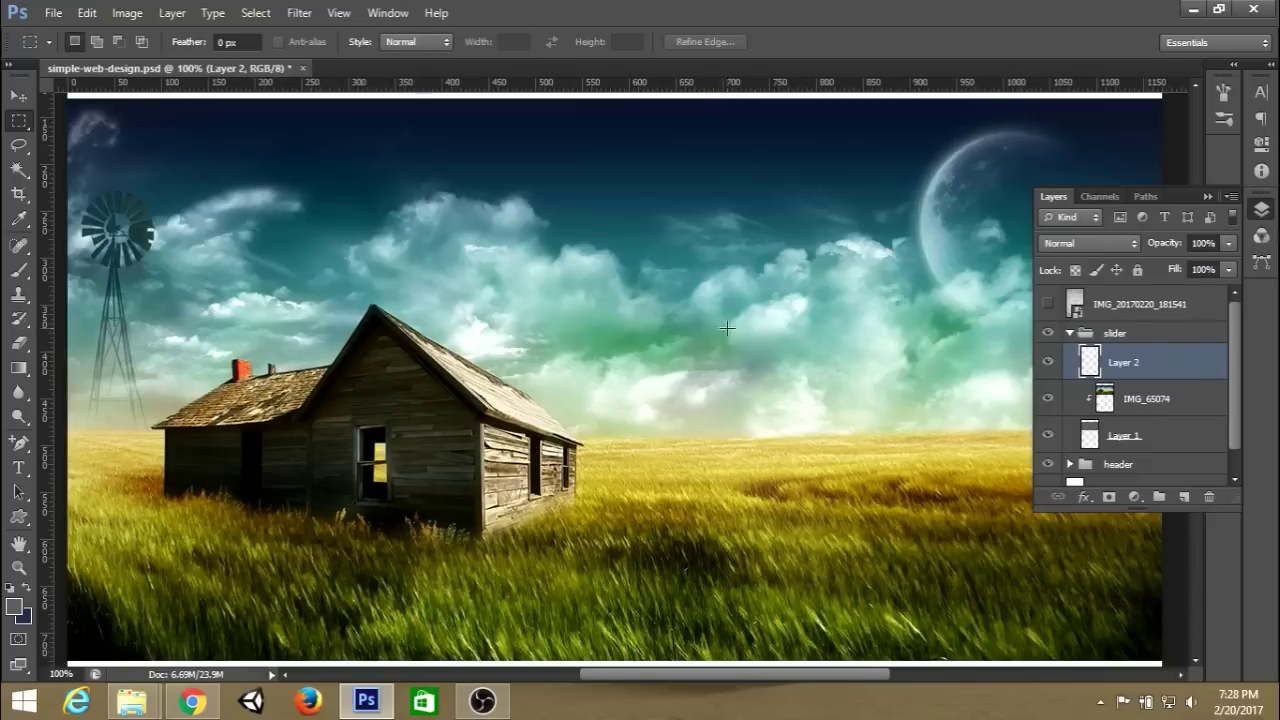
{"action": "left_click", "coordinate": [1207, 197]}
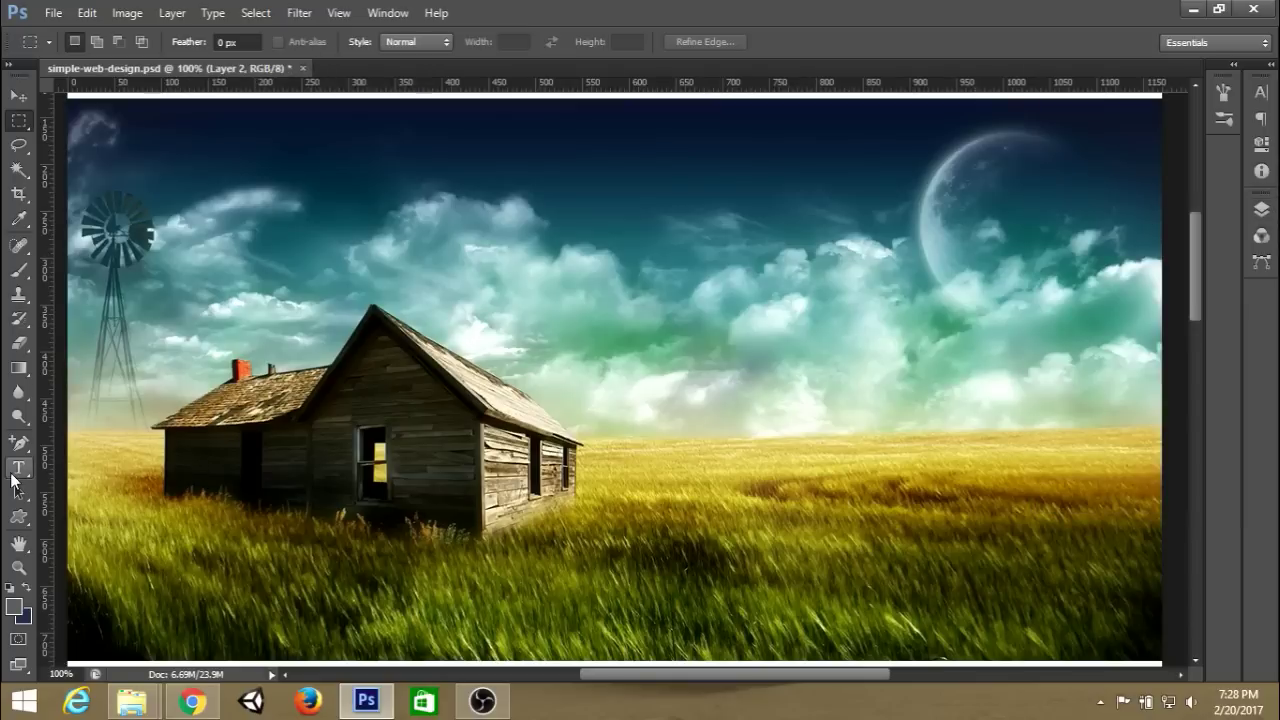
{"action": "left_click", "coordinate": [19, 468]}
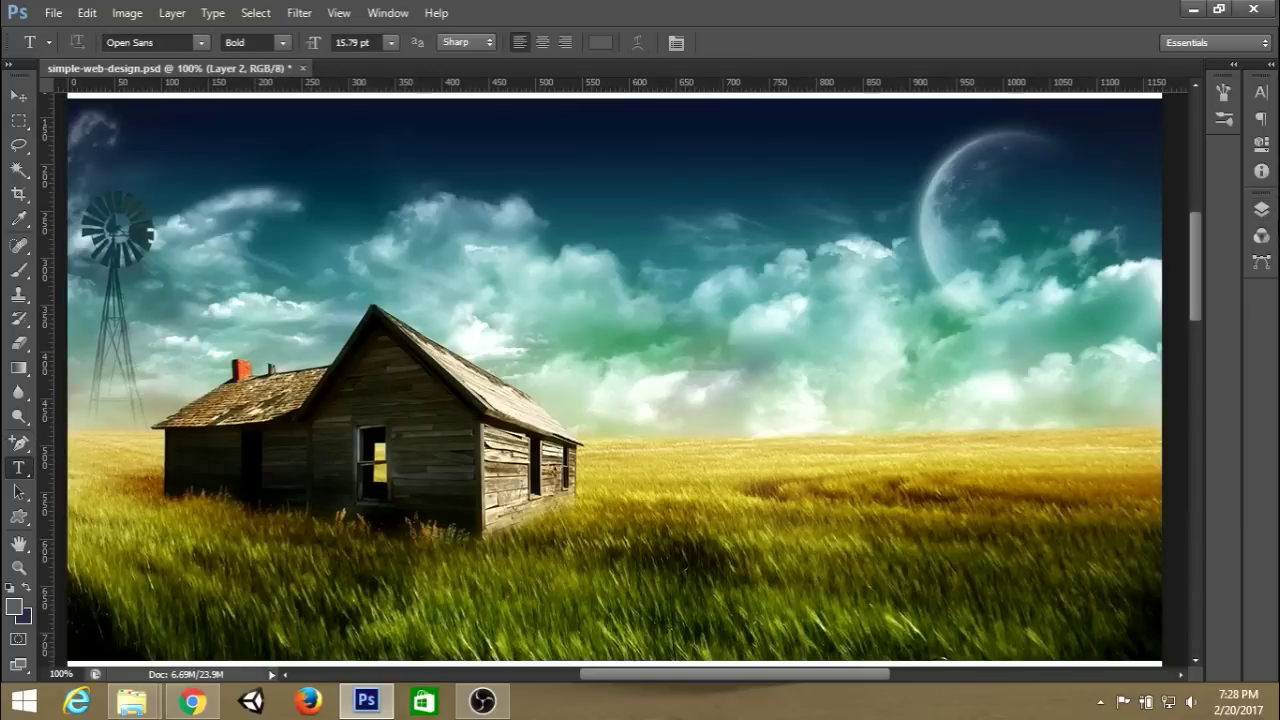
Briefly show the IMG_20170220_181541 sketch layer, then hide it again.
{"action": "left_click", "coordinate": [1261, 209]}
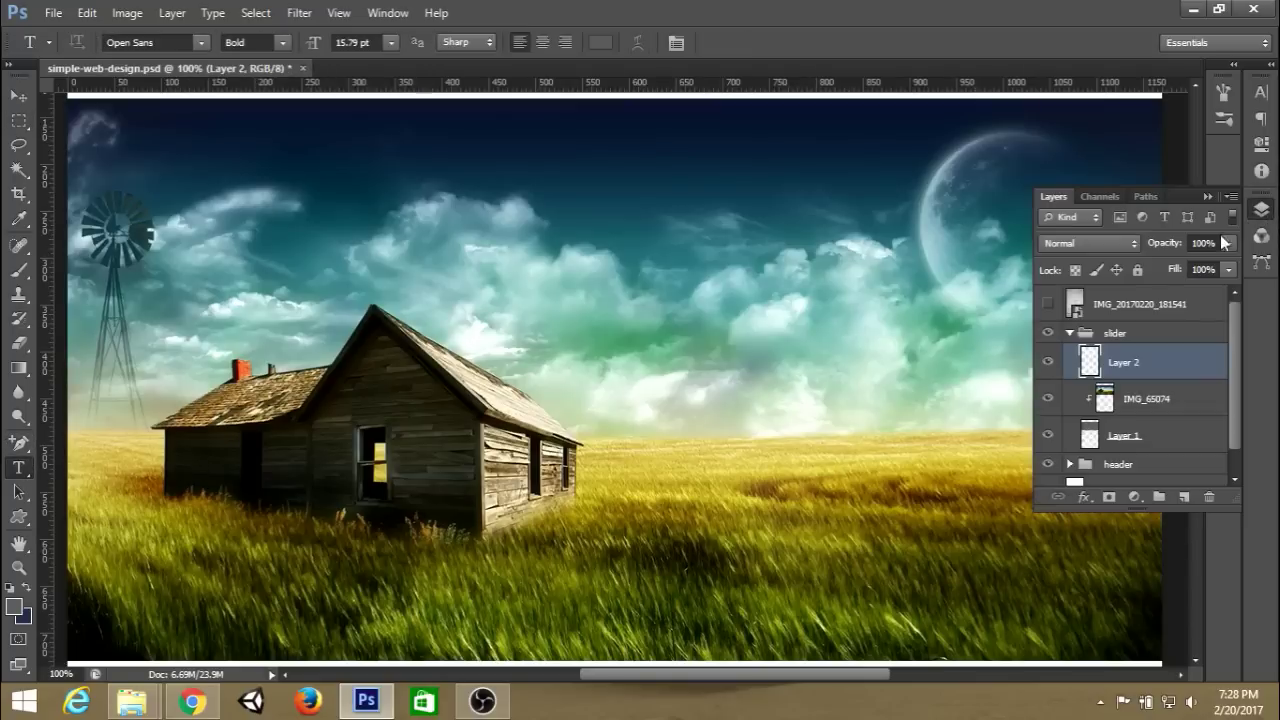
{"action": "left_click", "coordinate": [1049, 306]}
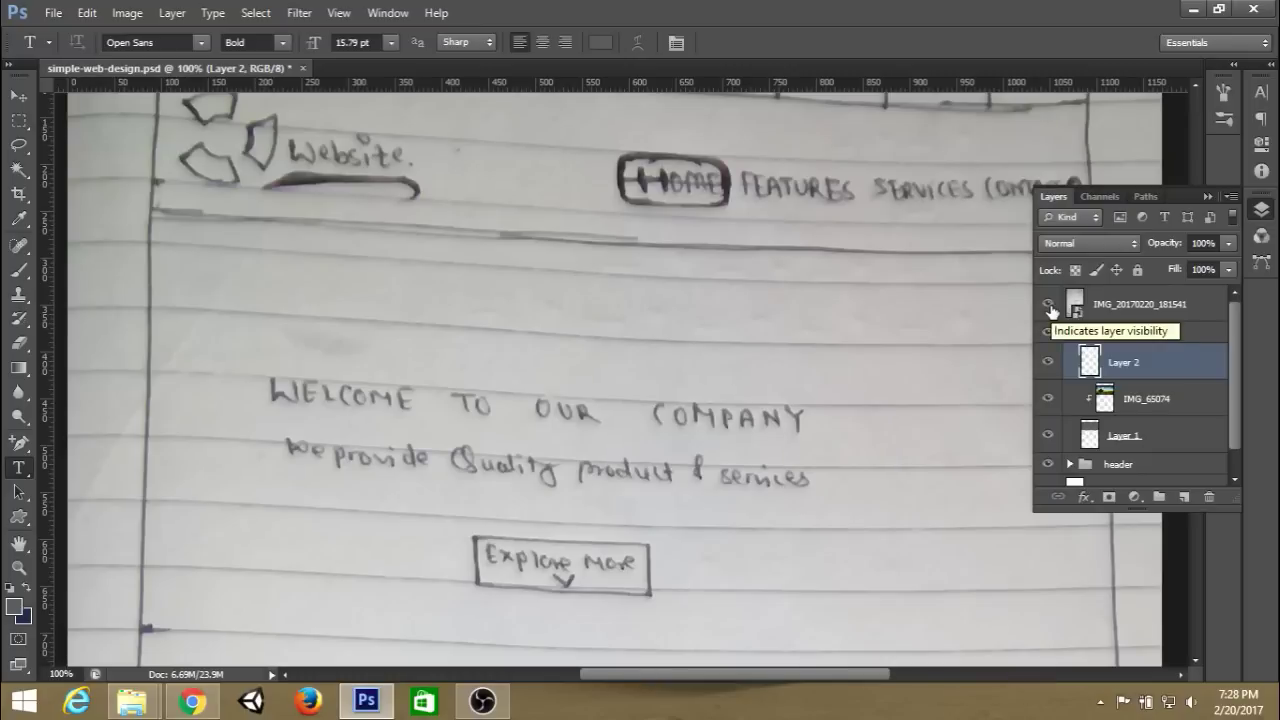
{"action": "left_click", "coordinate": [1049, 306]}
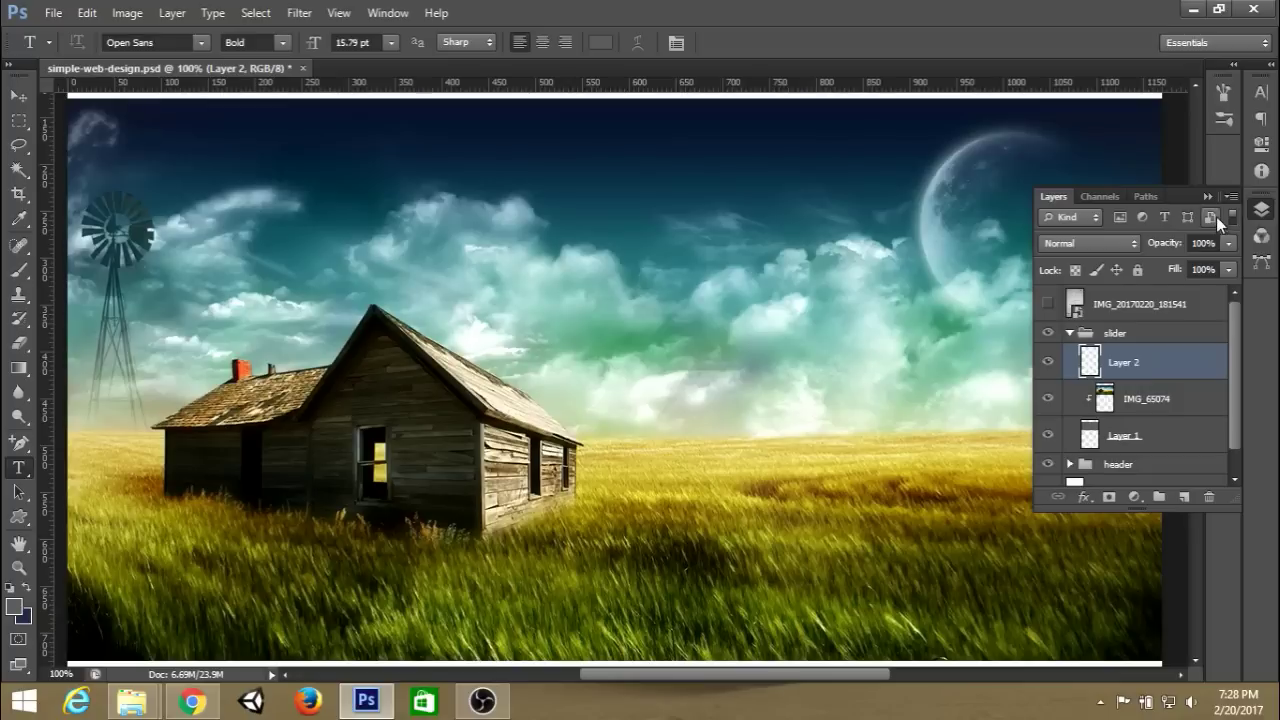
Type the WELCOME TO OUR COMPANY heading on the hero and colour it white.
{"action": "left_click", "coordinate": [1205, 199]}
{"action": "left_click", "coordinate": [466, 372]}
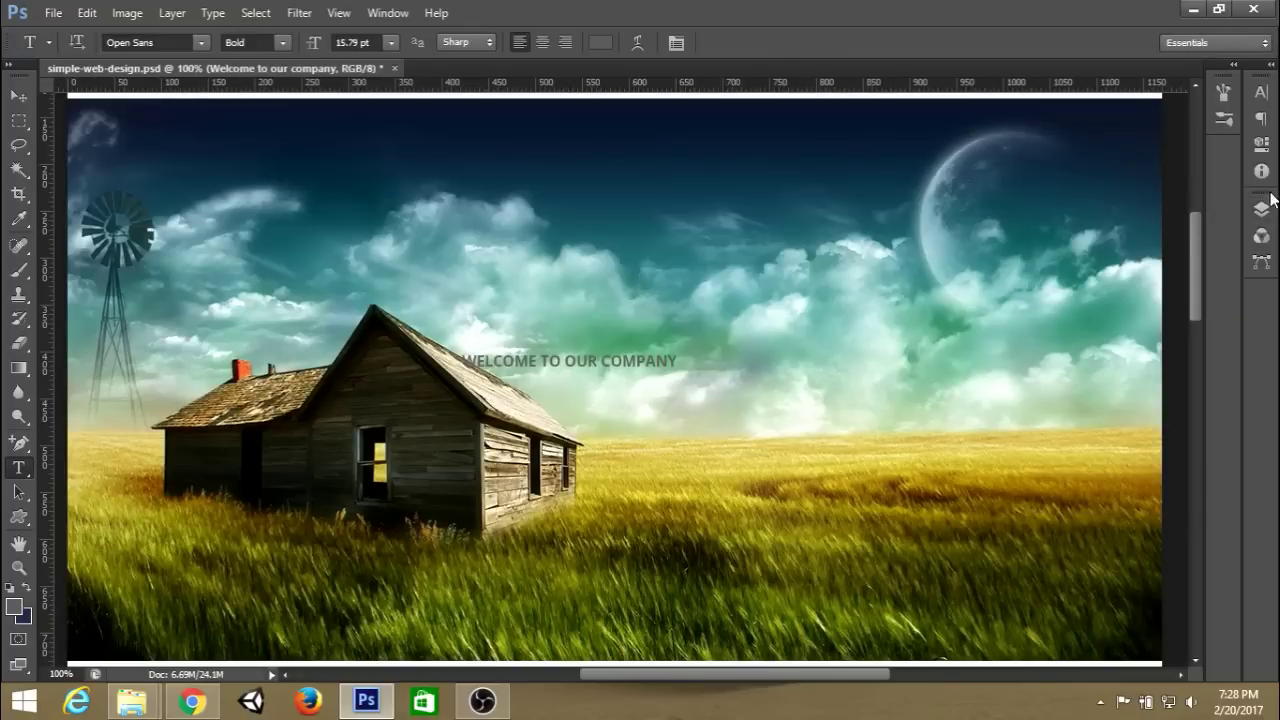
{"action": "left_click", "coordinate": [1261, 209]}
{"action": "left_click", "coordinate": [1261, 209]}
{"action": "left_click", "coordinate": [600, 42]}
{"action": "left_click", "coordinate": [806, 340]}
{"action": "key", "text": "Return"}
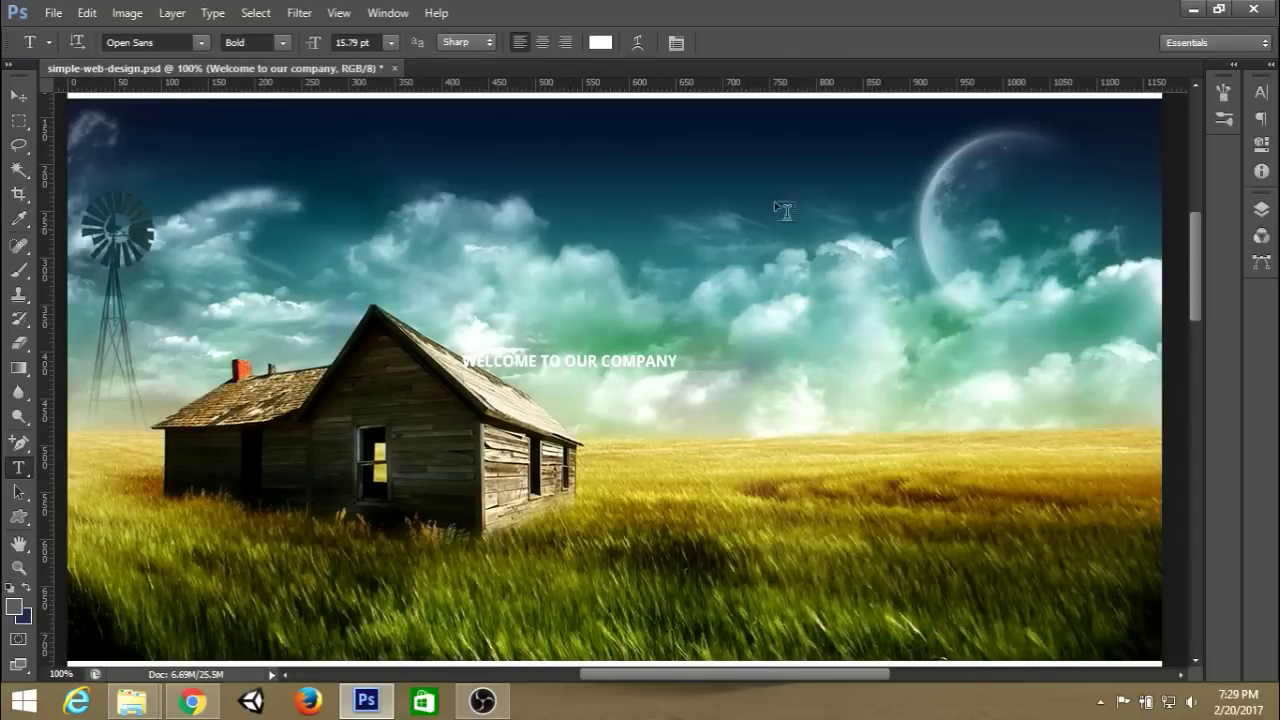
Set the heading to Roboto Condensed Bold 48 pt and start a second line.
{"action": "left_click", "coordinate": [201, 43]}
{"action": "left_click", "coordinate": [176, 40]}
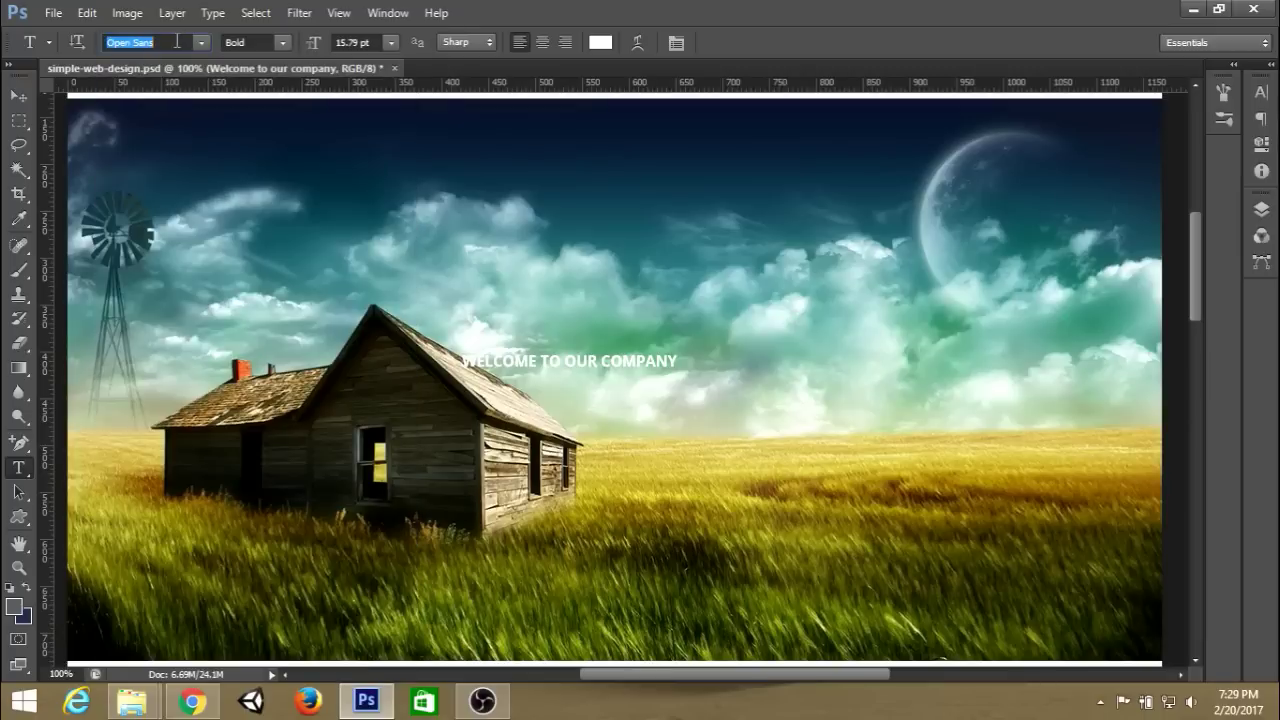
{"action": "type", "text": "Roboto"}
{"action": "left_click", "coordinate": [391, 42]}
{"action": "left_click", "coordinate": [380, 322]}
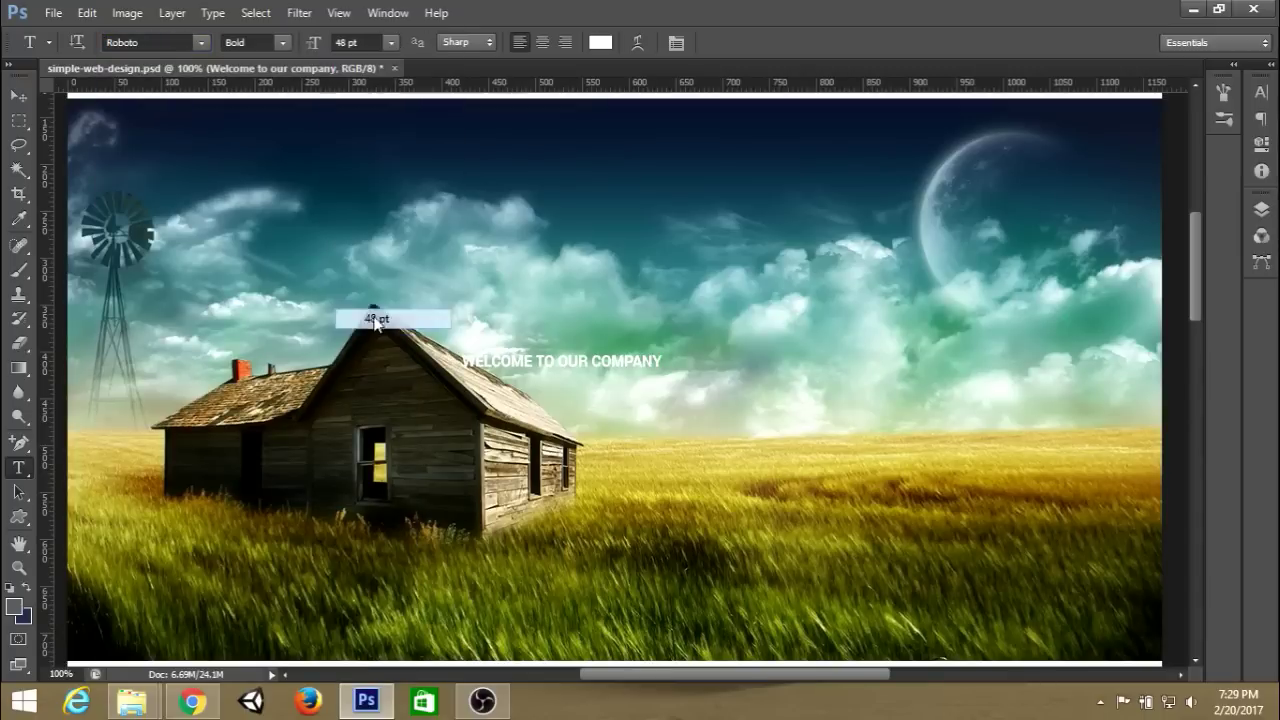
{"action": "left_click", "coordinate": [201, 42]}
{"action": "left_click", "coordinate": [224, 64]}
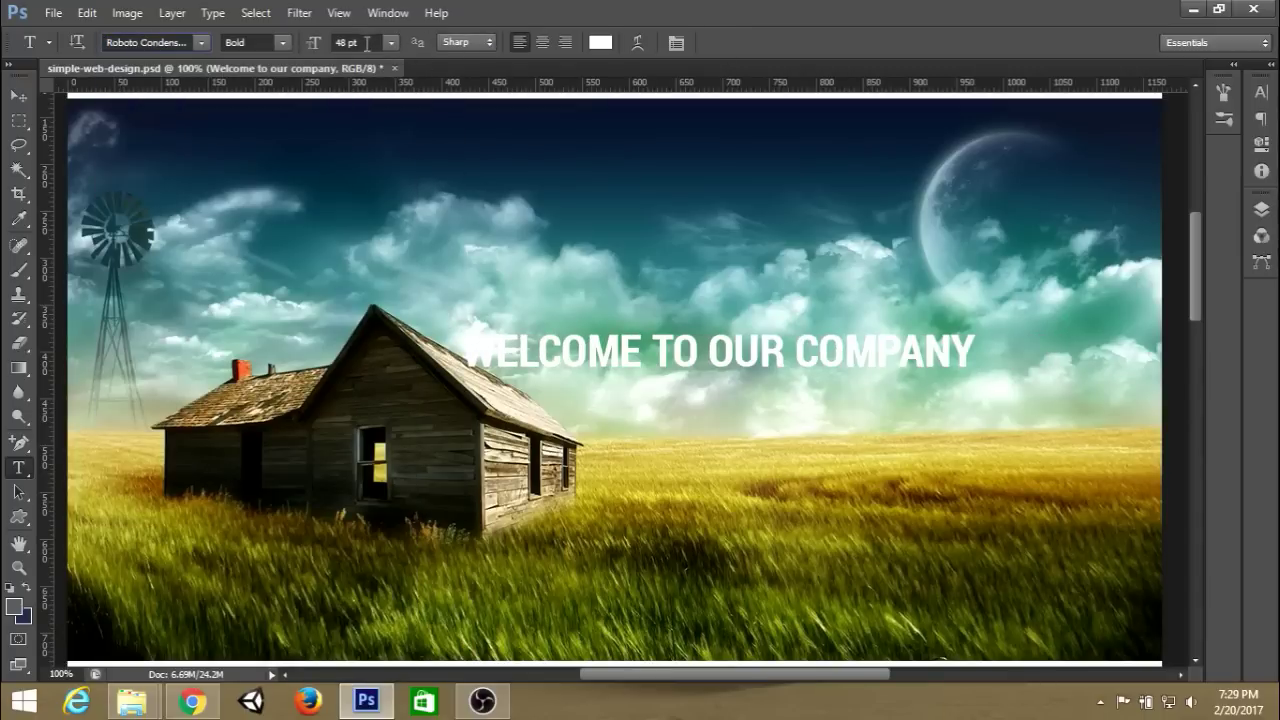
{"action": "left_click", "coordinate": [1023, 374]}
{"action": "key", "text": "Return"}
Type 'WE PROVIDE QUALITY DESIGNS AND DE' as the second line and turn off All Caps.
{"action": "type", "text": "WE PROVIDE"}
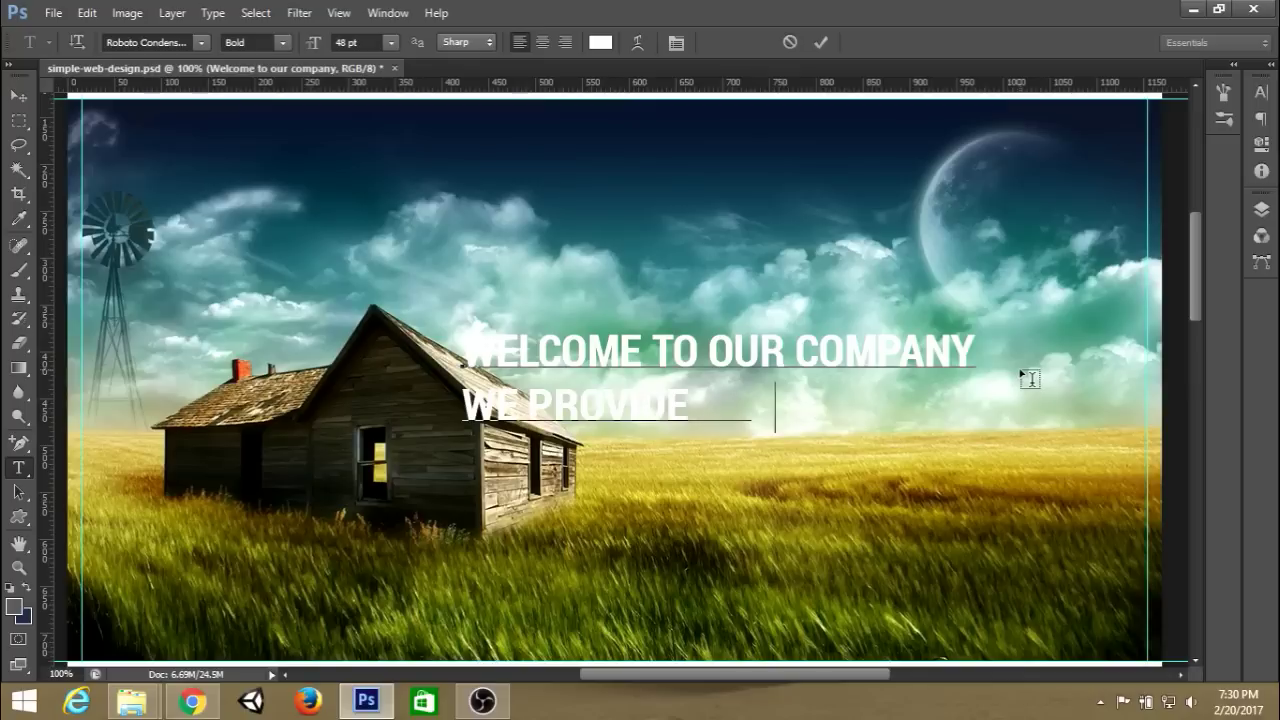
{"action": "type", "text": " QUALITY DESIGNS AND DE"}
{"action": "key", "text": "shift+Home"}
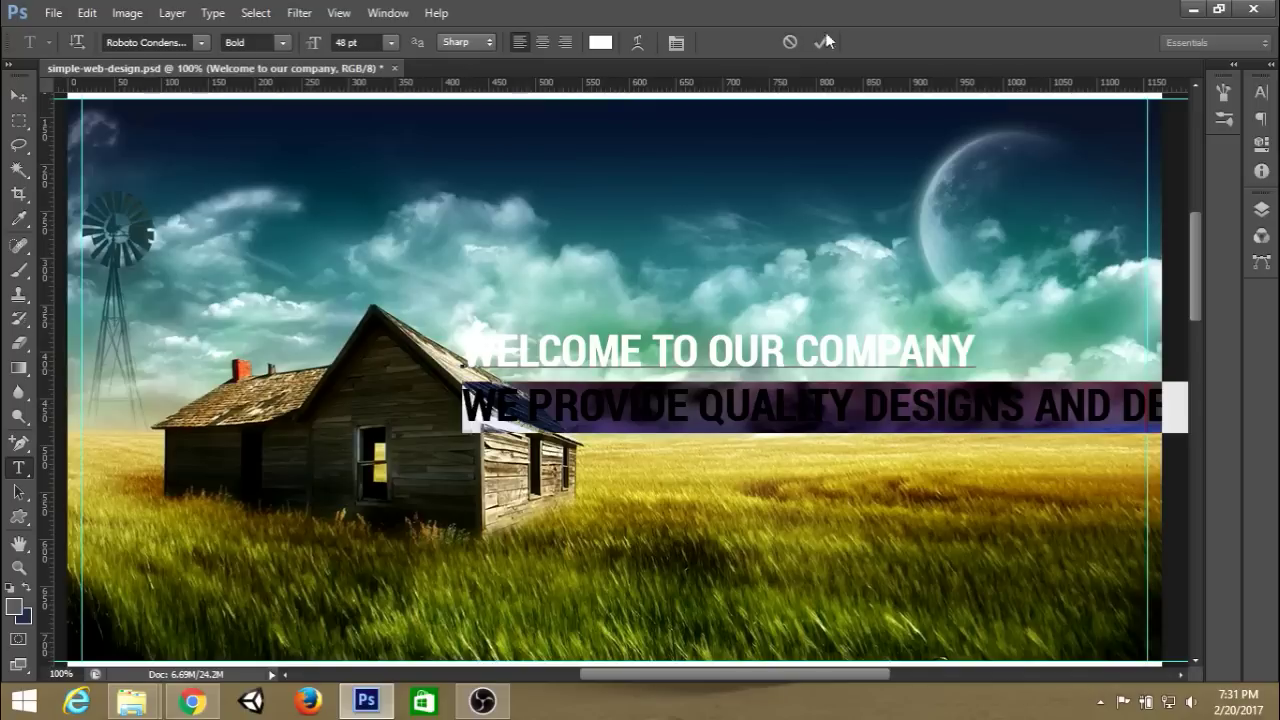
{"action": "left_click", "coordinate": [1261, 91]}
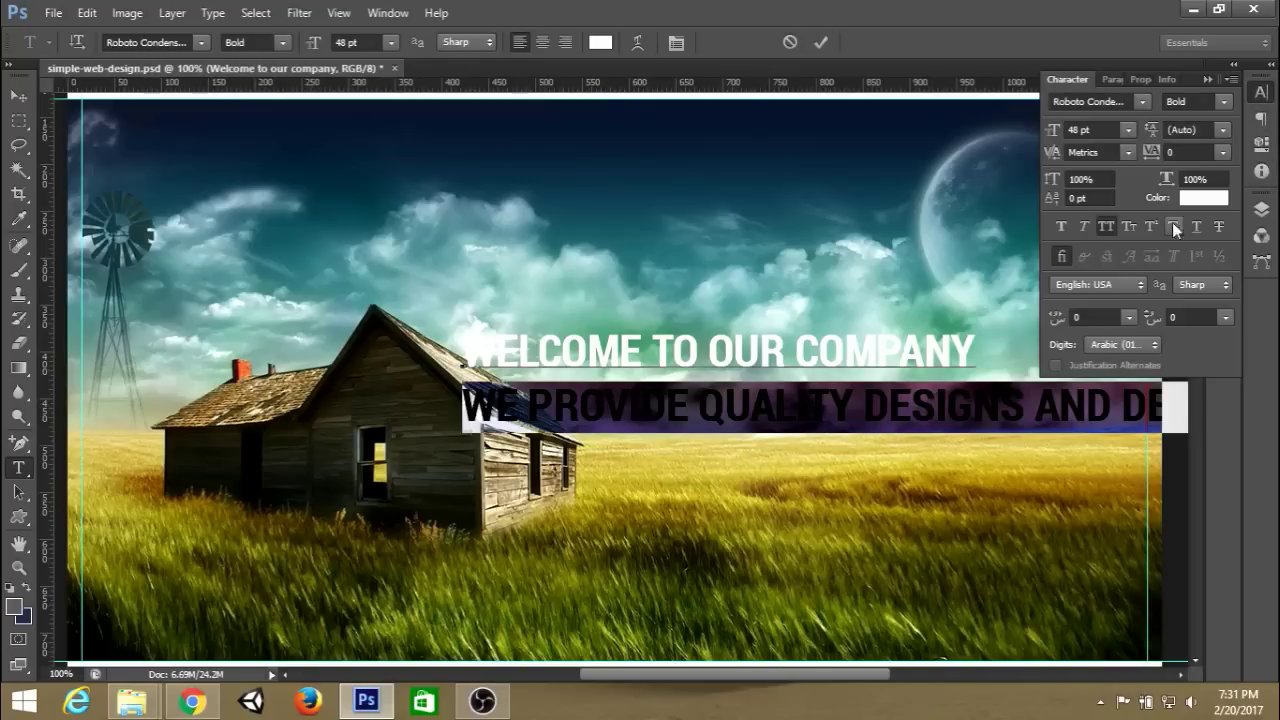
{"action": "left_click", "coordinate": [1112, 226]}
{"action": "left_click", "coordinate": [1066, 227]}
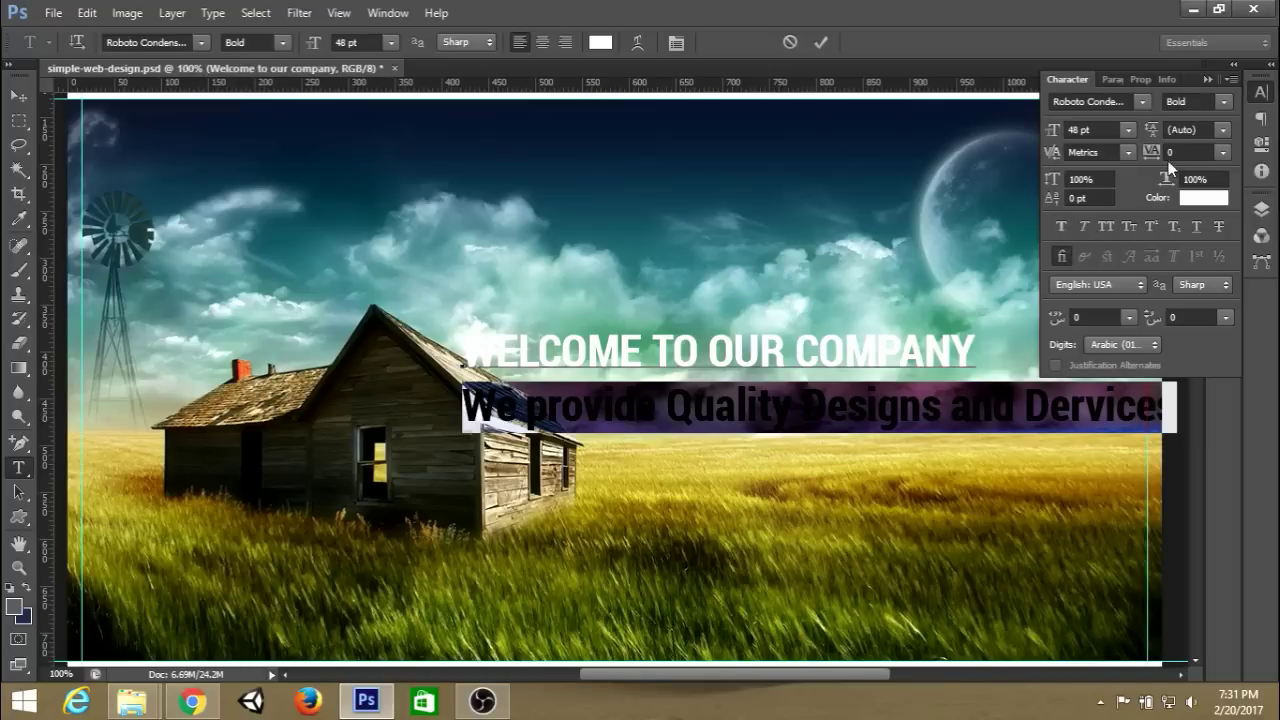
Make the second line 18 pt Regular and commit the text edits.
{"action": "left_click", "coordinate": [1128, 130]}
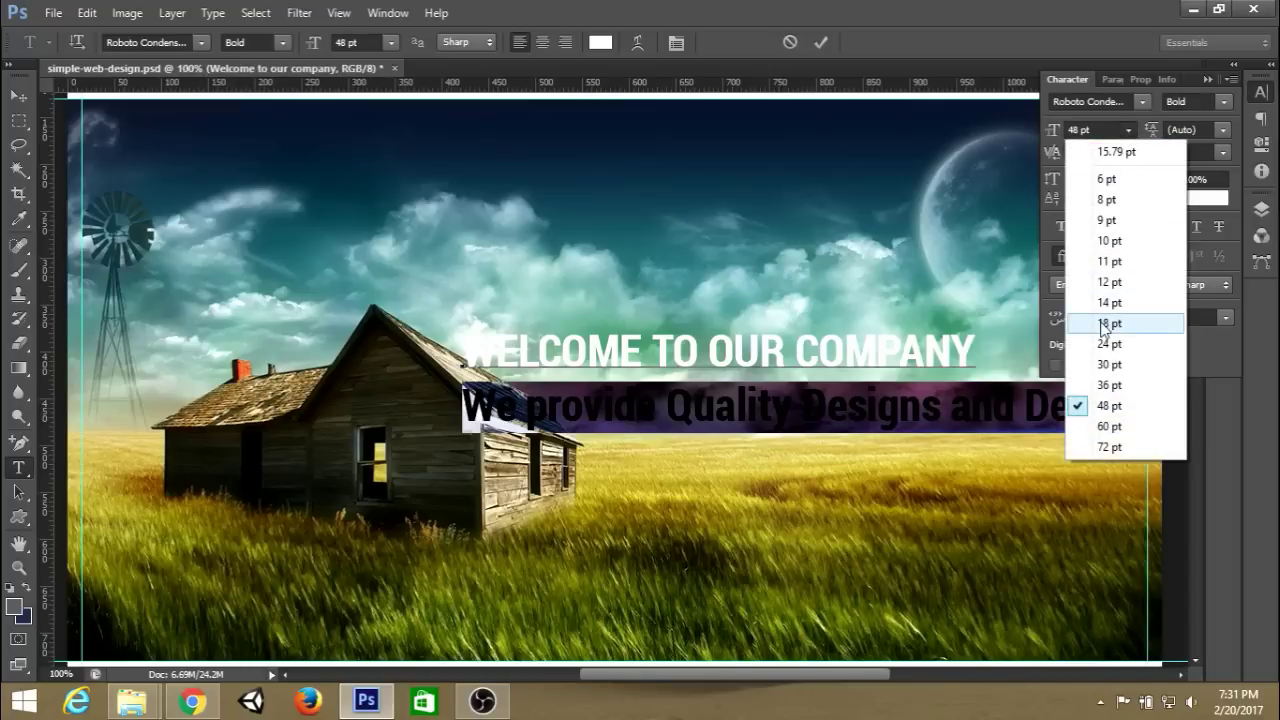
{"action": "left_click", "coordinate": [1102, 321]}
{"action": "key", "text": "BackSpace"}
{"action": "key", "text": "BackSpace"}
{"action": "key", "text": "BackSpace"}
{"action": "key", "text": "BackSpace"}
{"action": "key", "text": "BackSpace"}
{"action": "key", "text": "BackSpace"}
{"action": "key", "text": "ctrl+z"}
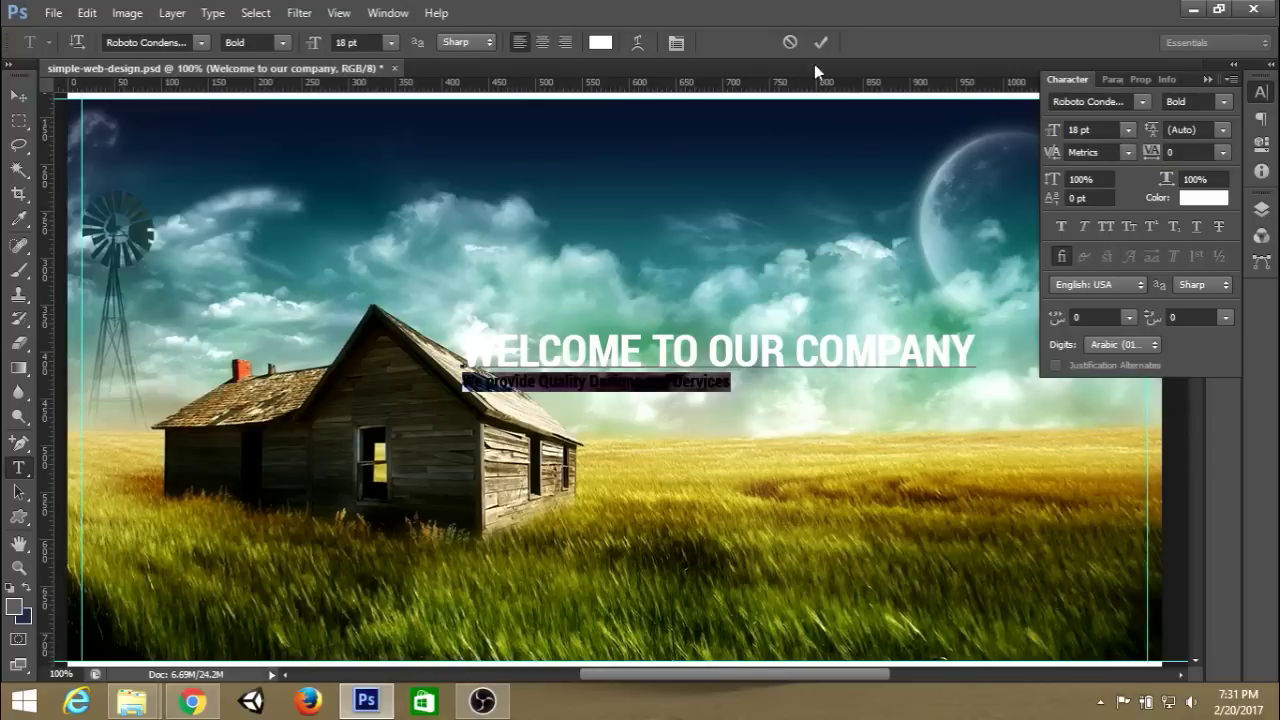
{"action": "left_click", "coordinate": [283, 43]}
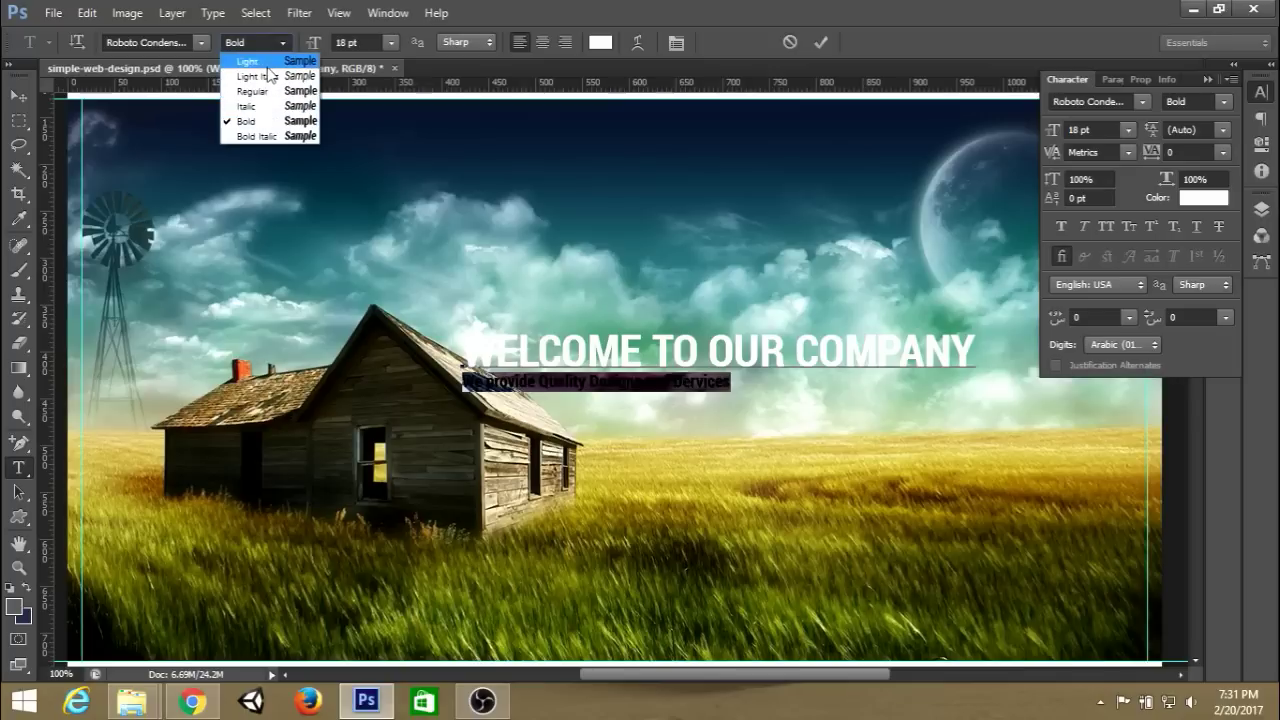
{"action": "left_click", "coordinate": [265, 92]}
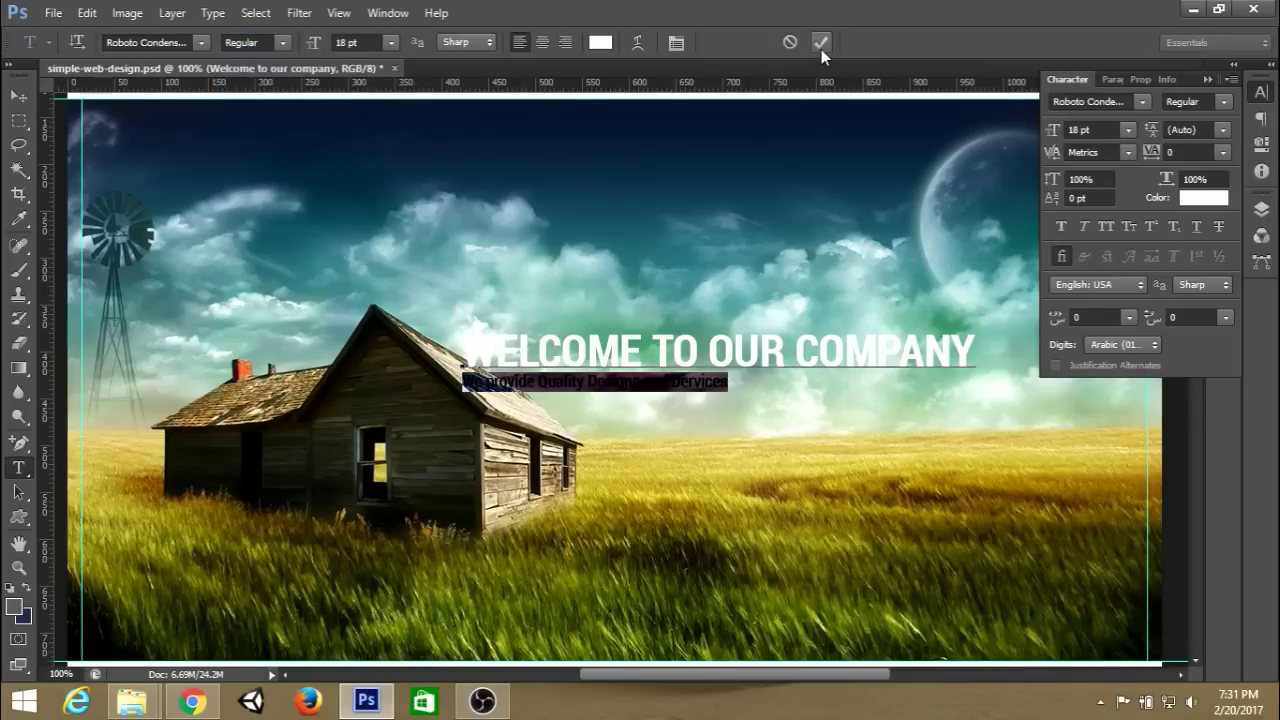
{"action": "left_click_drag", "start_coordinate": [975, 346], "coordinate": [461, 340]}
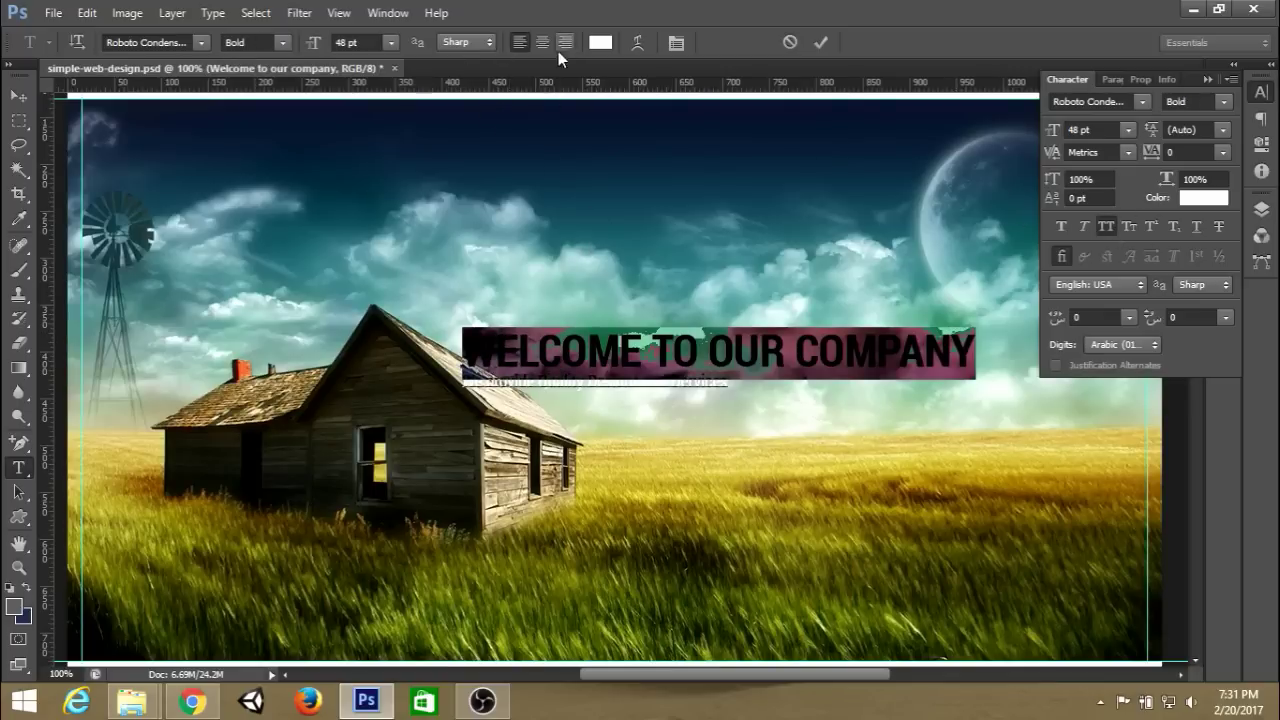
{"action": "left_click", "coordinate": [822, 42]}
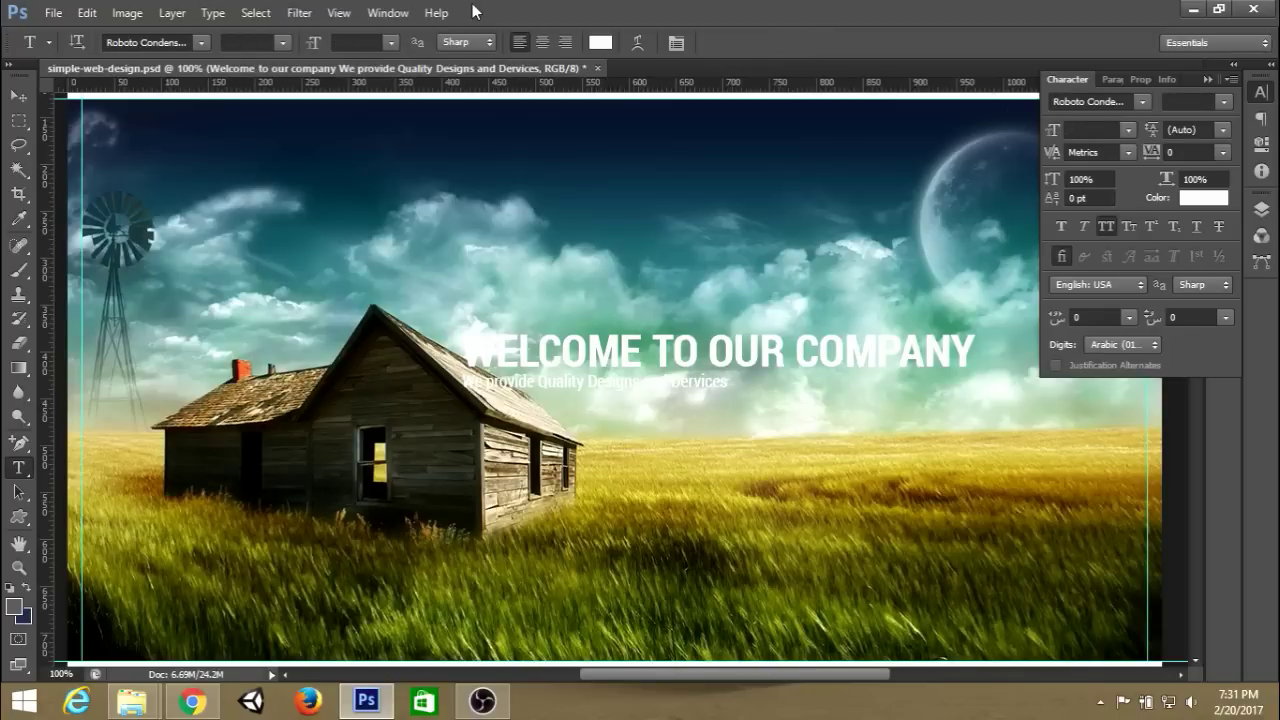
Centre-align the text lines and change the tagline font to Open Sans.
{"action": "left_click", "coordinate": [543, 43]}
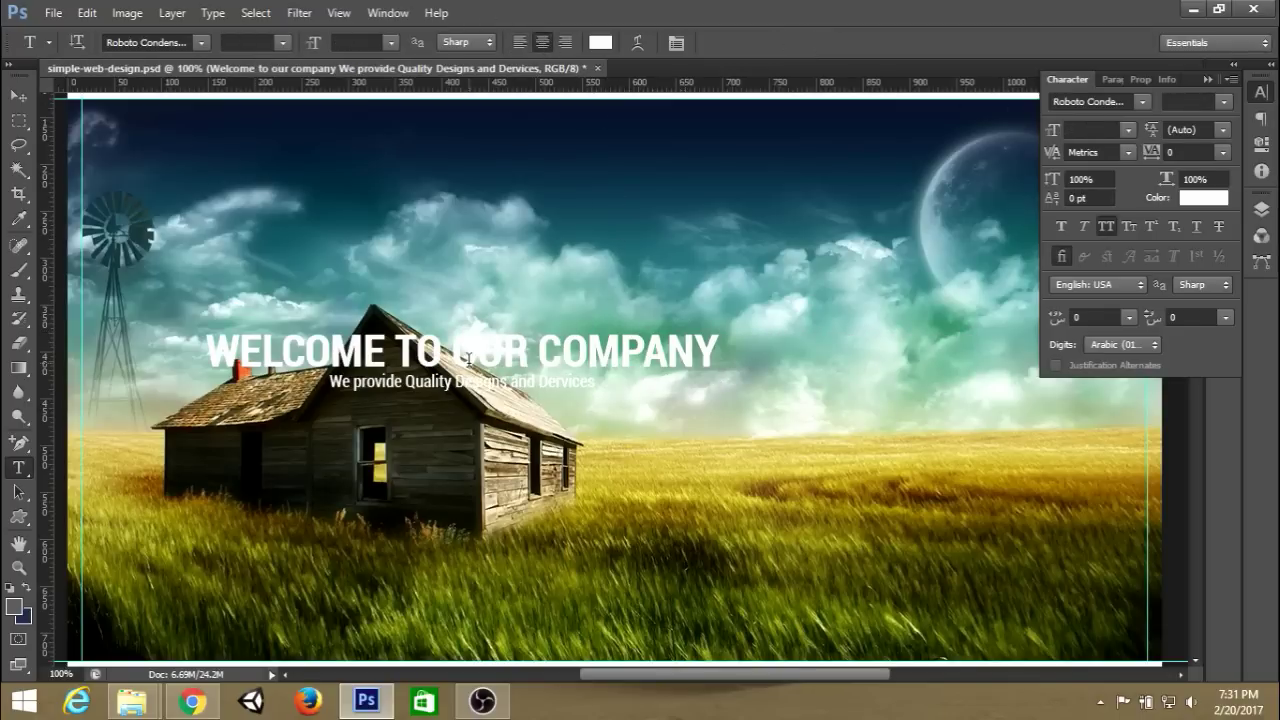
{"action": "left_click", "coordinate": [385, 382]}
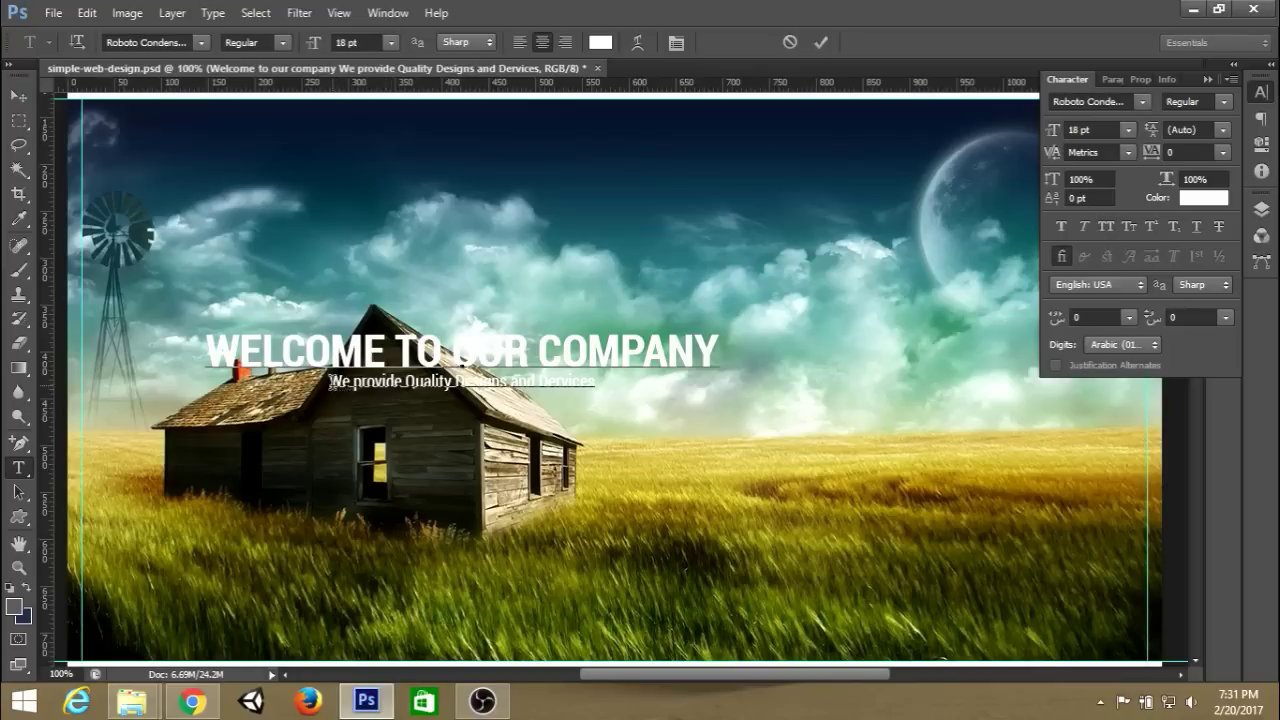
{"action": "left_click_drag", "start_coordinate": [330, 382], "coordinate": [619, 385]}
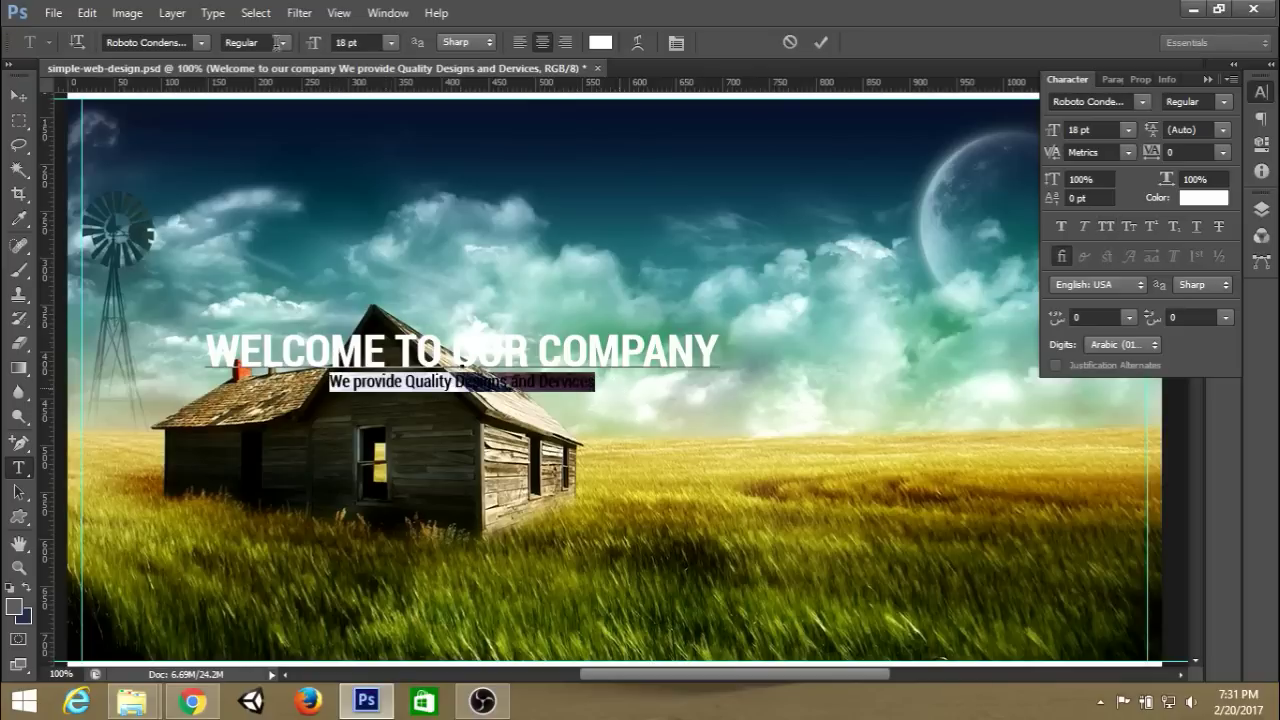
{"action": "left_click", "coordinate": [178, 40]}
{"action": "type", "text": "Open Sans"}
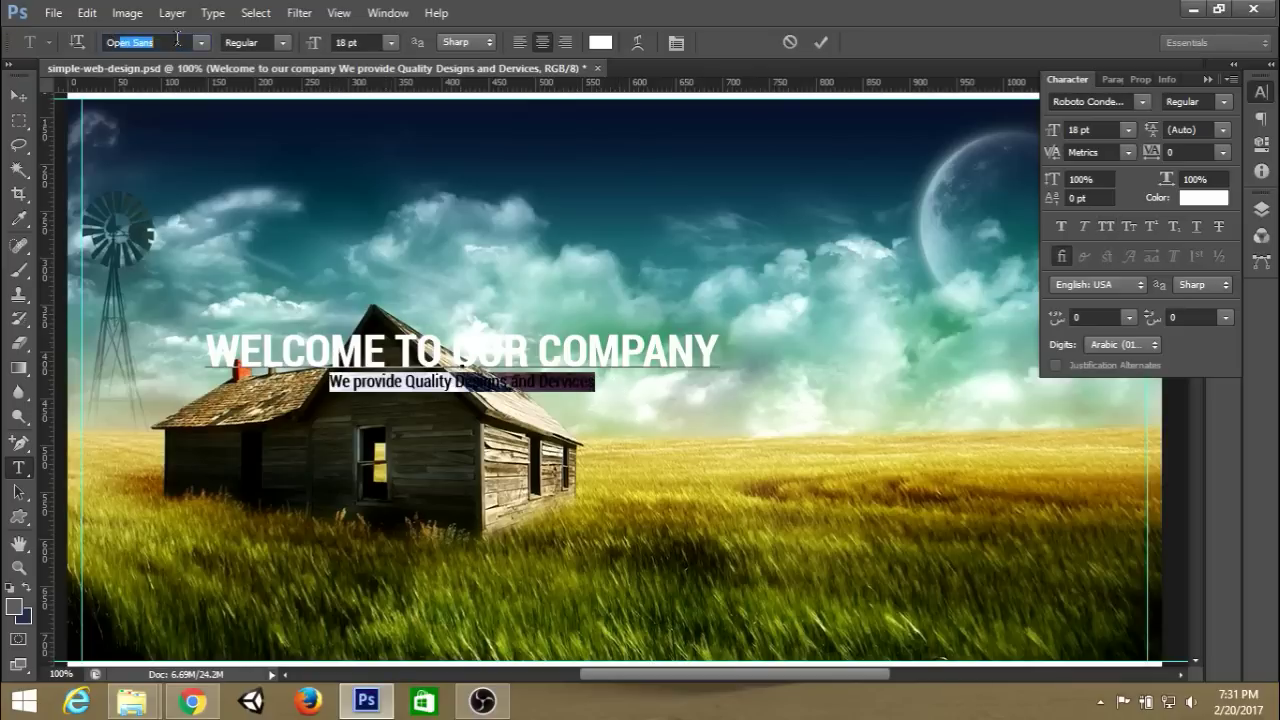
{"action": "key", "text": "Return"}
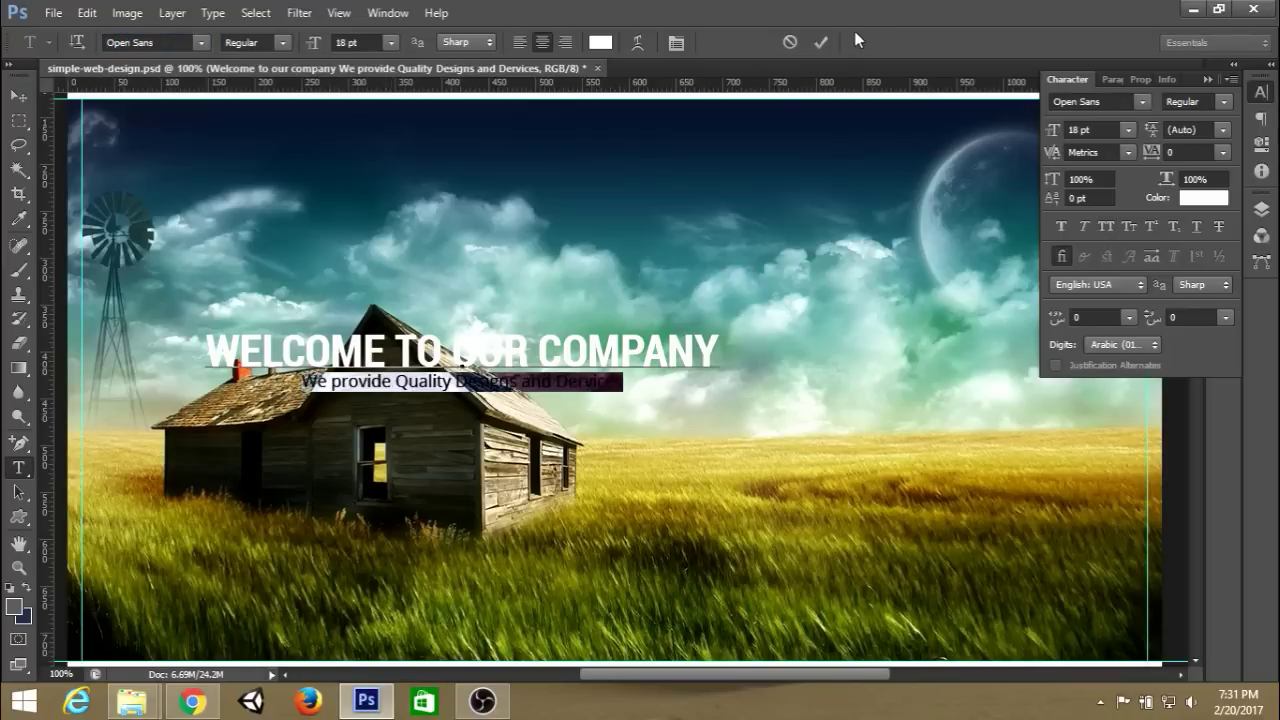
{"action": "left_click", "coordinate": [821, 43]}
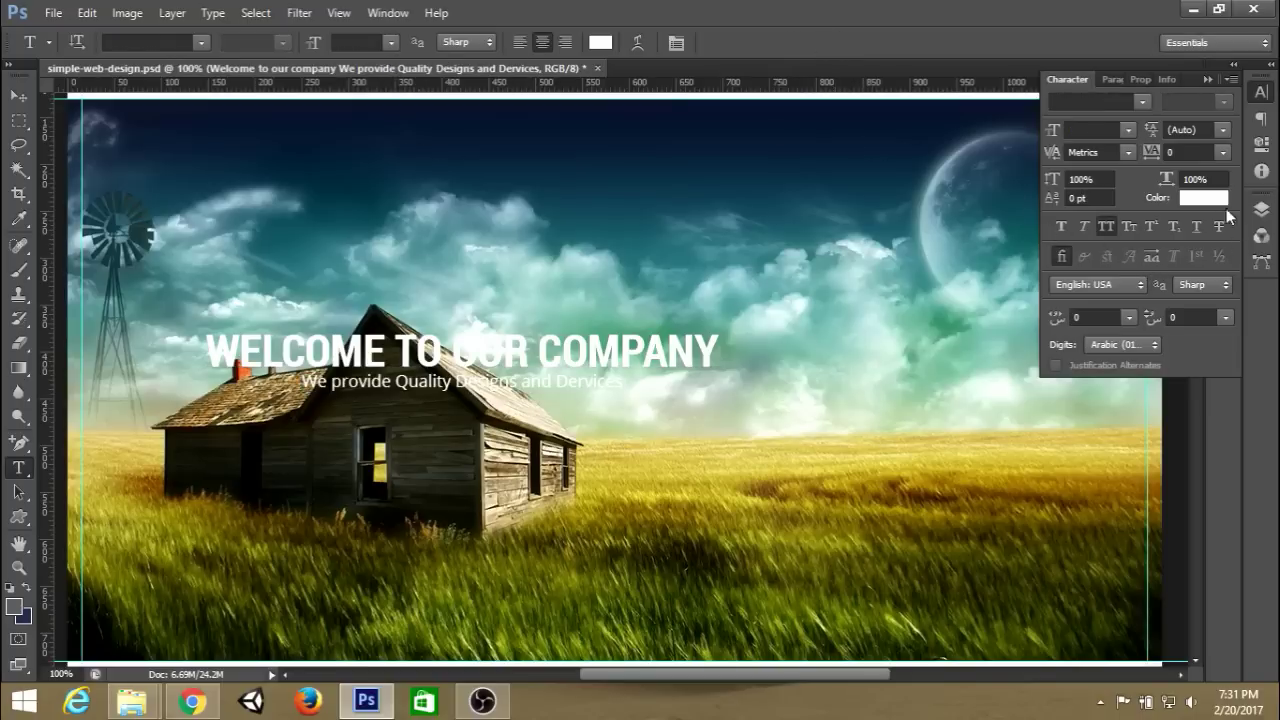
Increase the line spacing to 36 pt.
{"action": "left_click", "coordinate": [1224, 130]}
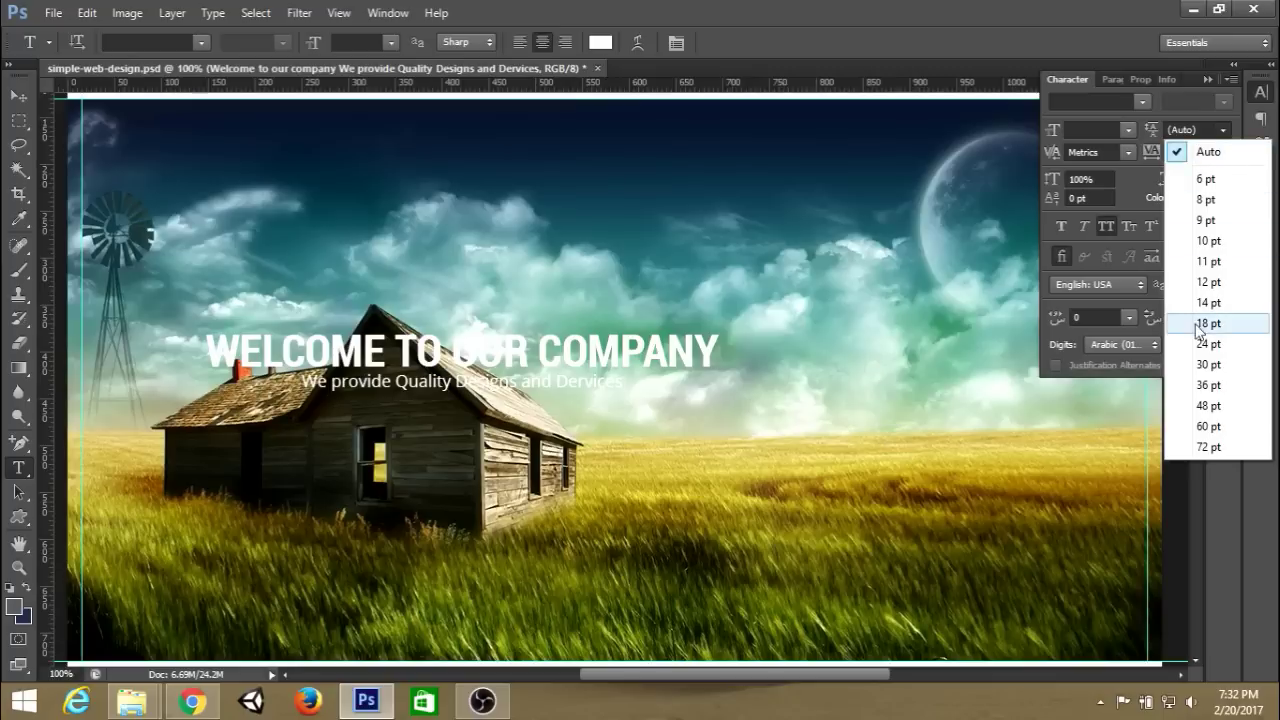
{"action": "left_click", "coordinate": [1209, 364]}
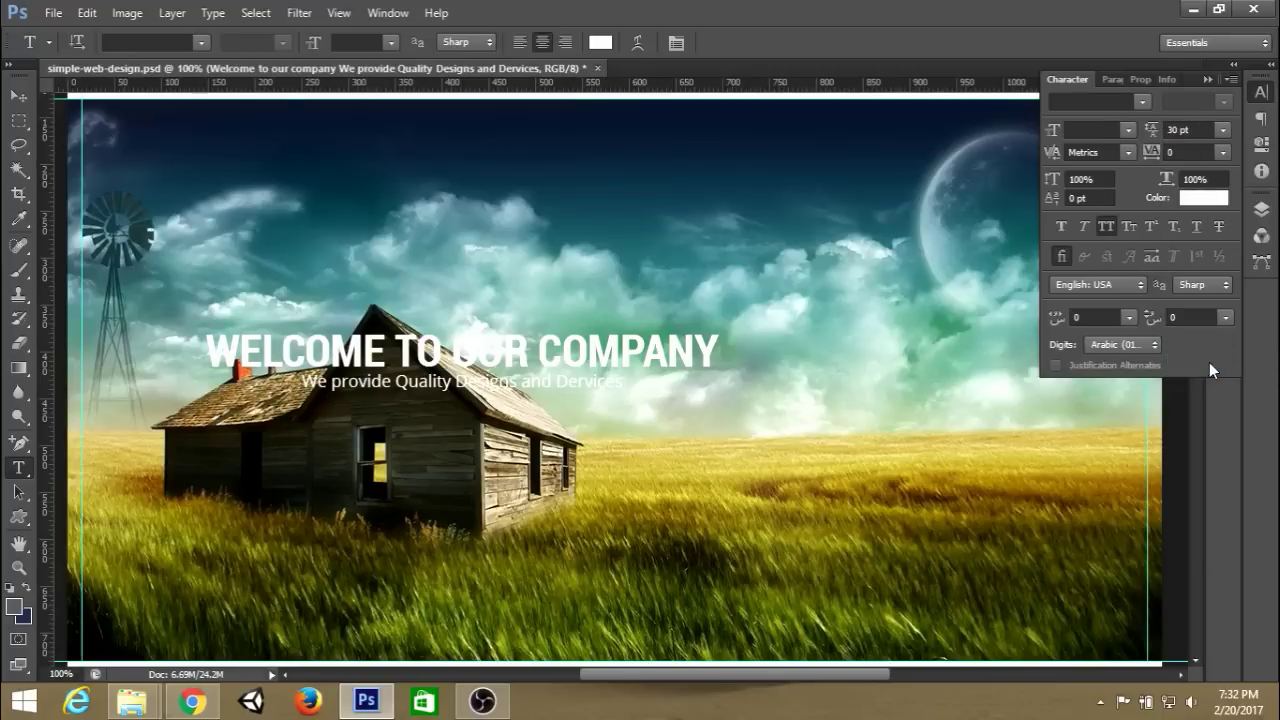
{"action": "left_click", "coordinate": [1221, 131]}
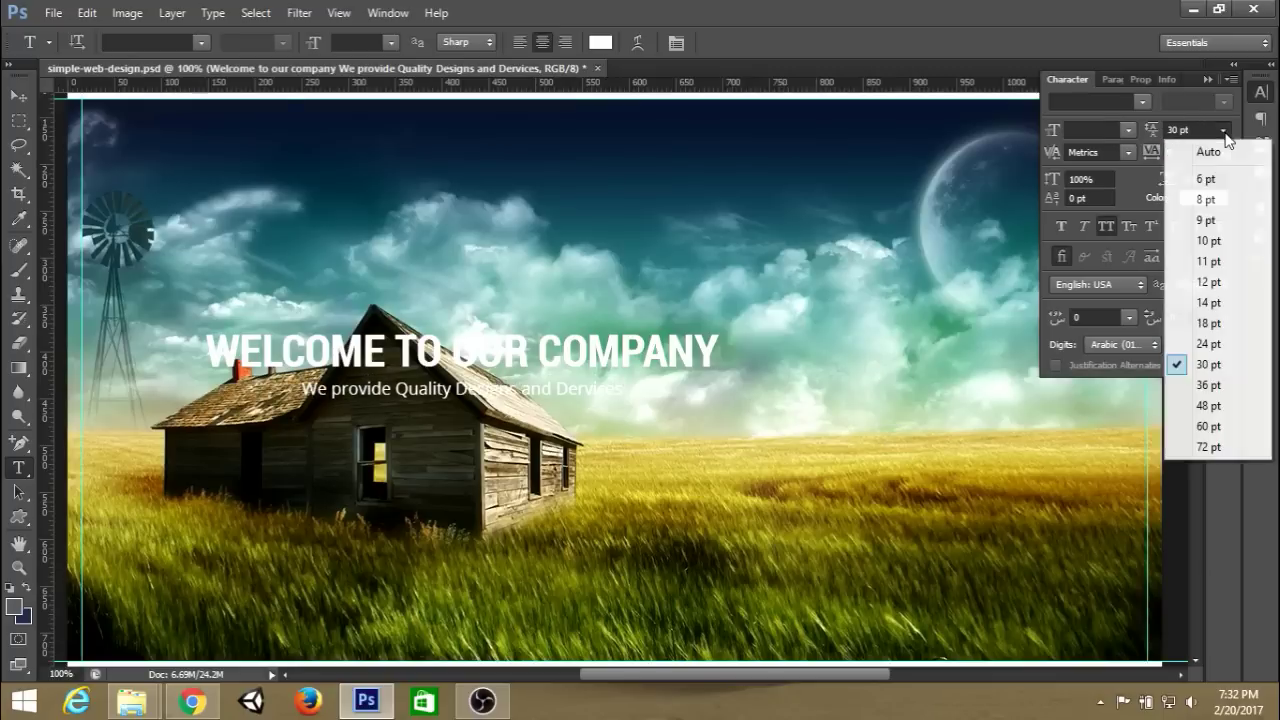
{"action": "left_click", "coordinate": [1207, 389]}
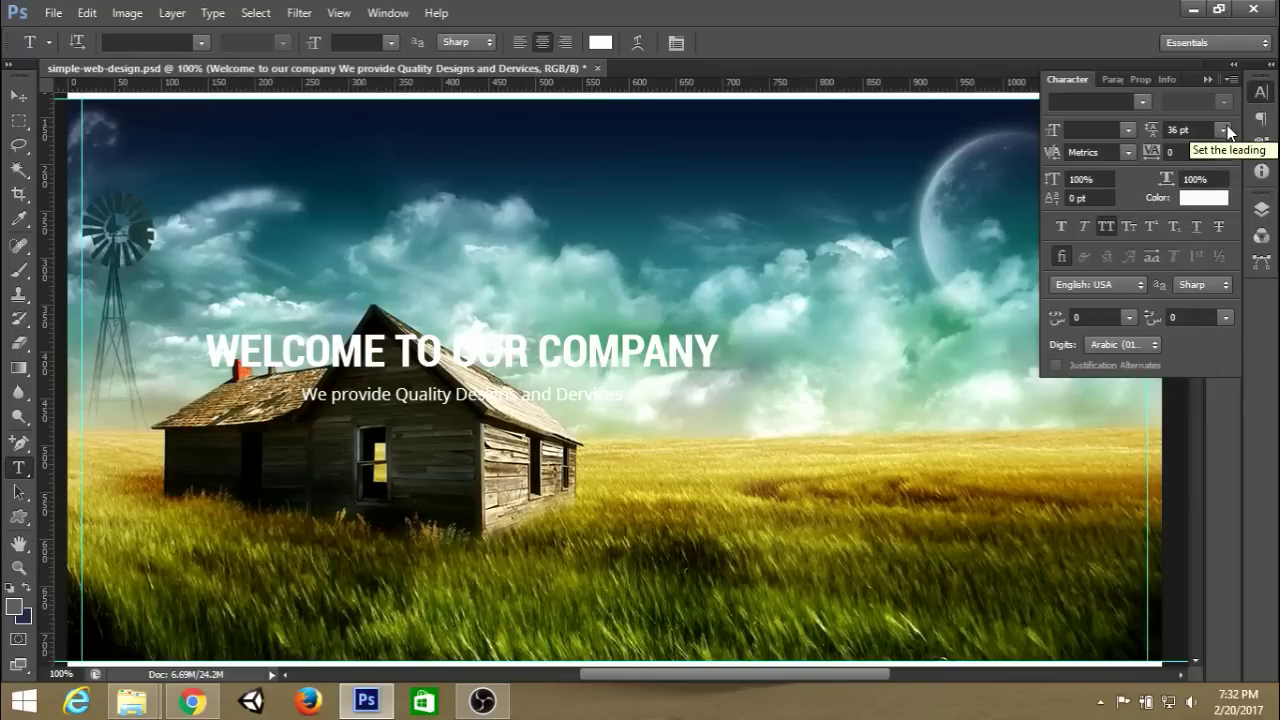
{"action": "left_click", "coordinate": [1262, 209]}
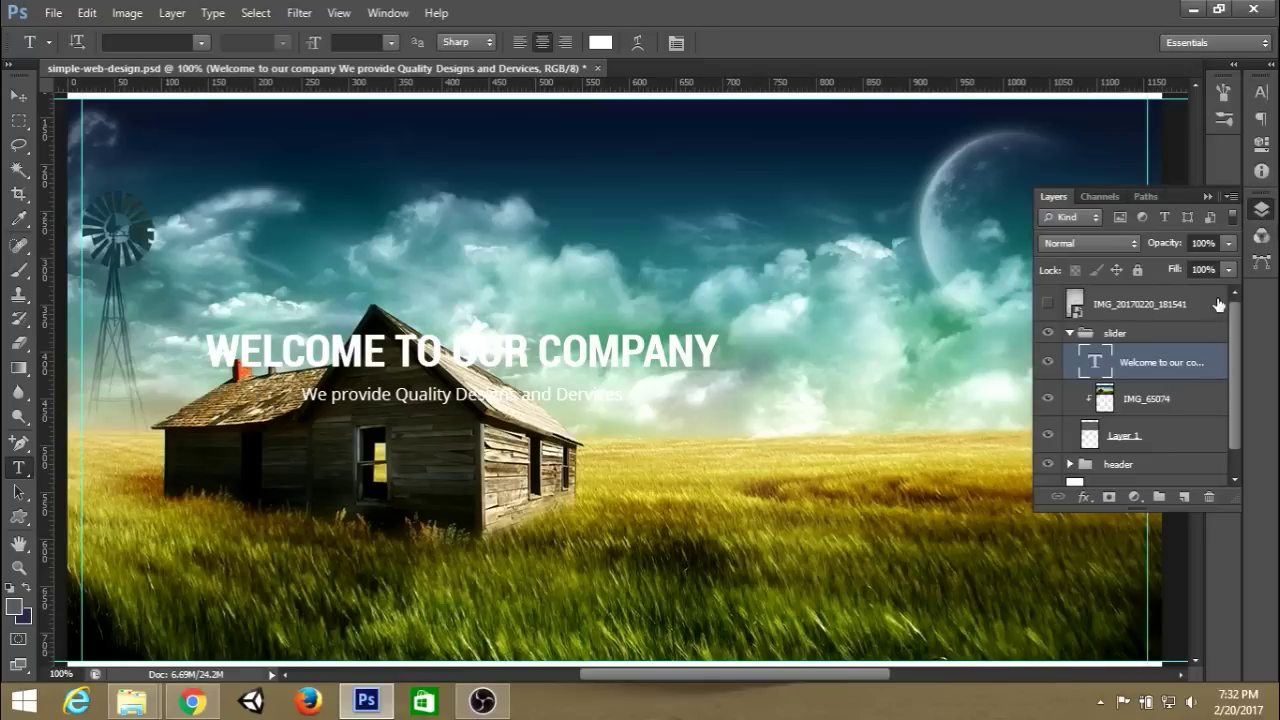
{"action": "left_click", "coordinate": [1209, 197]}
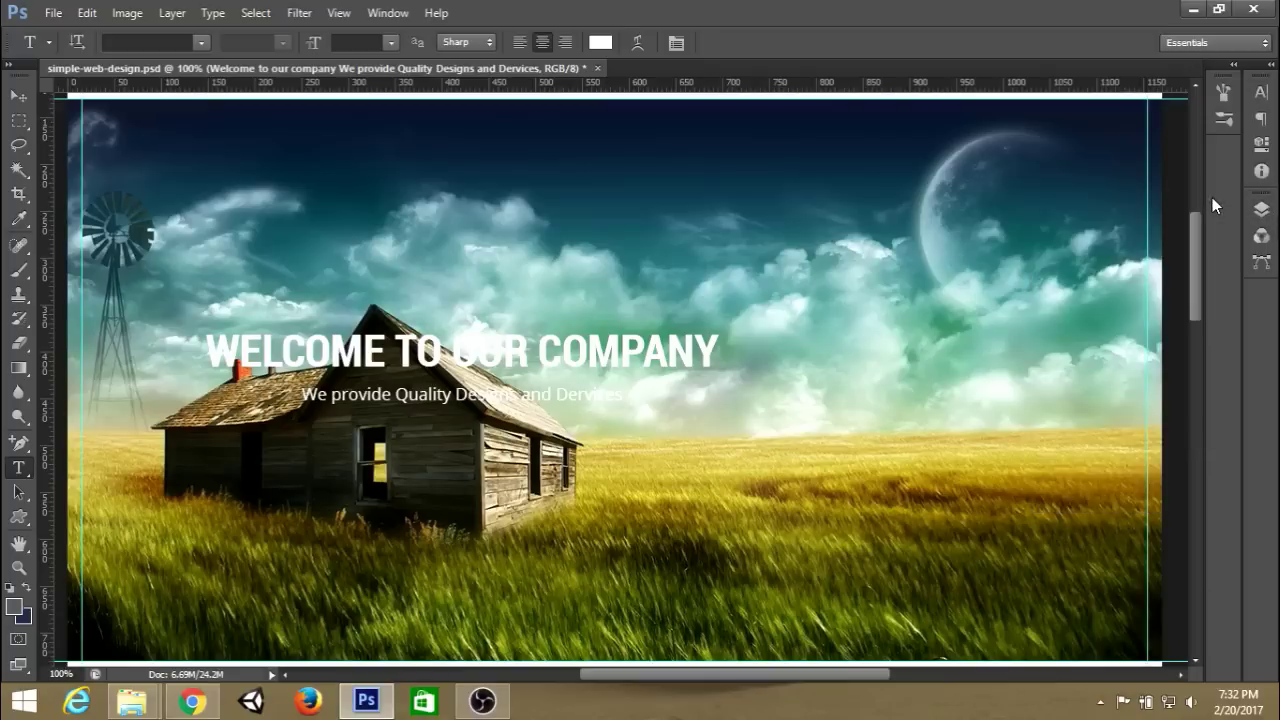
Select the hero area and centre the text layers vertically and horizontally.
{"action": "left_click", "coordinate": [20, 122]}
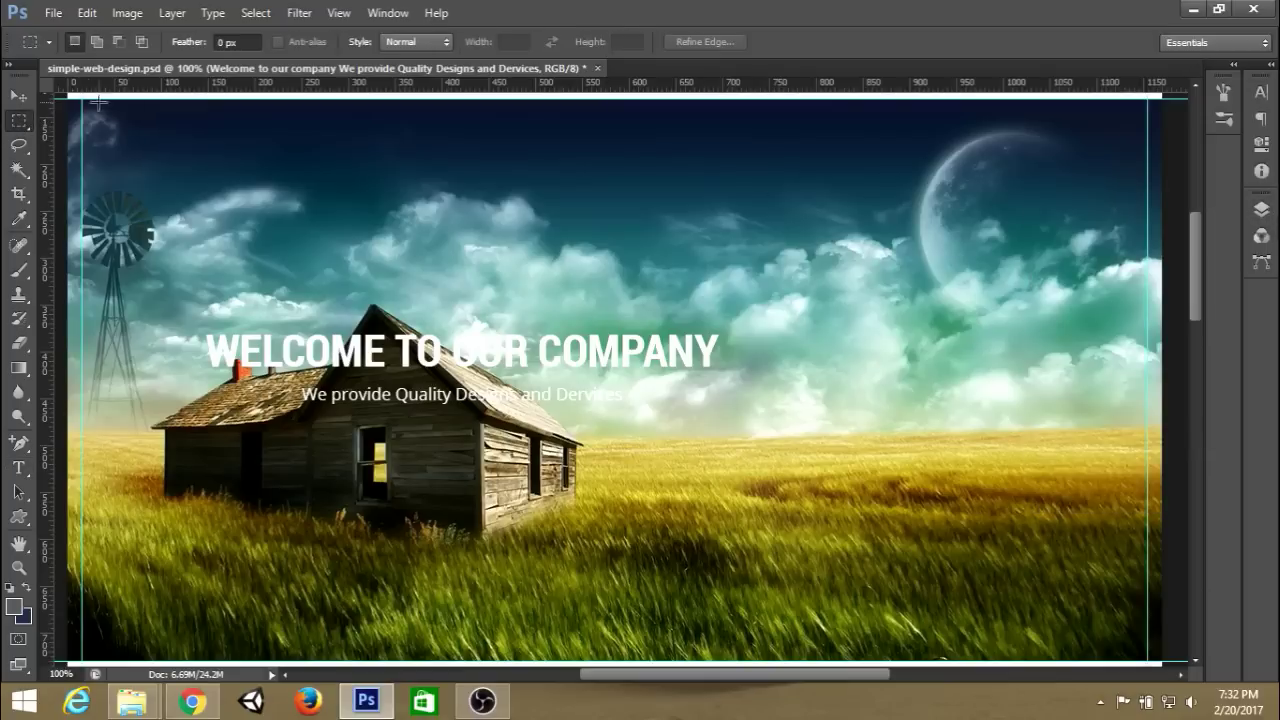
{"action": "left_click_drag", "start_coordinate": [80, 96], "coordinate": [1147, 657]}
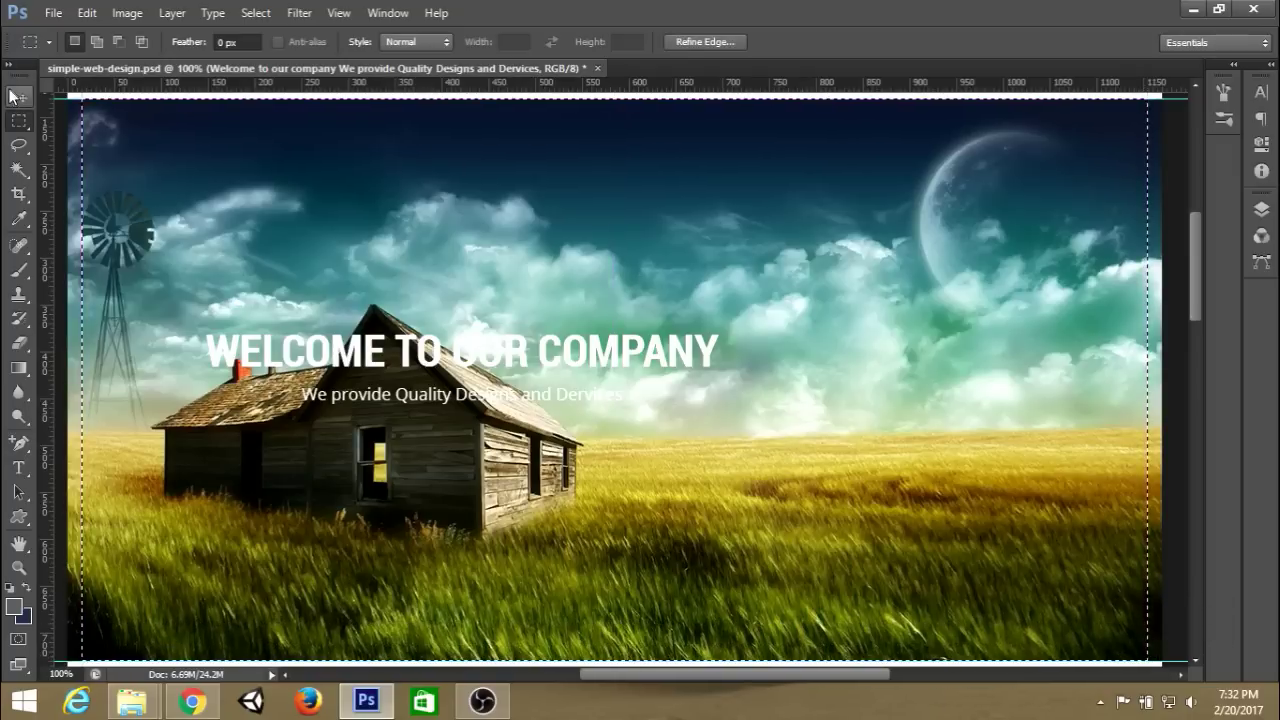
{"action": "left_click", "coordinate": [19, 96]}
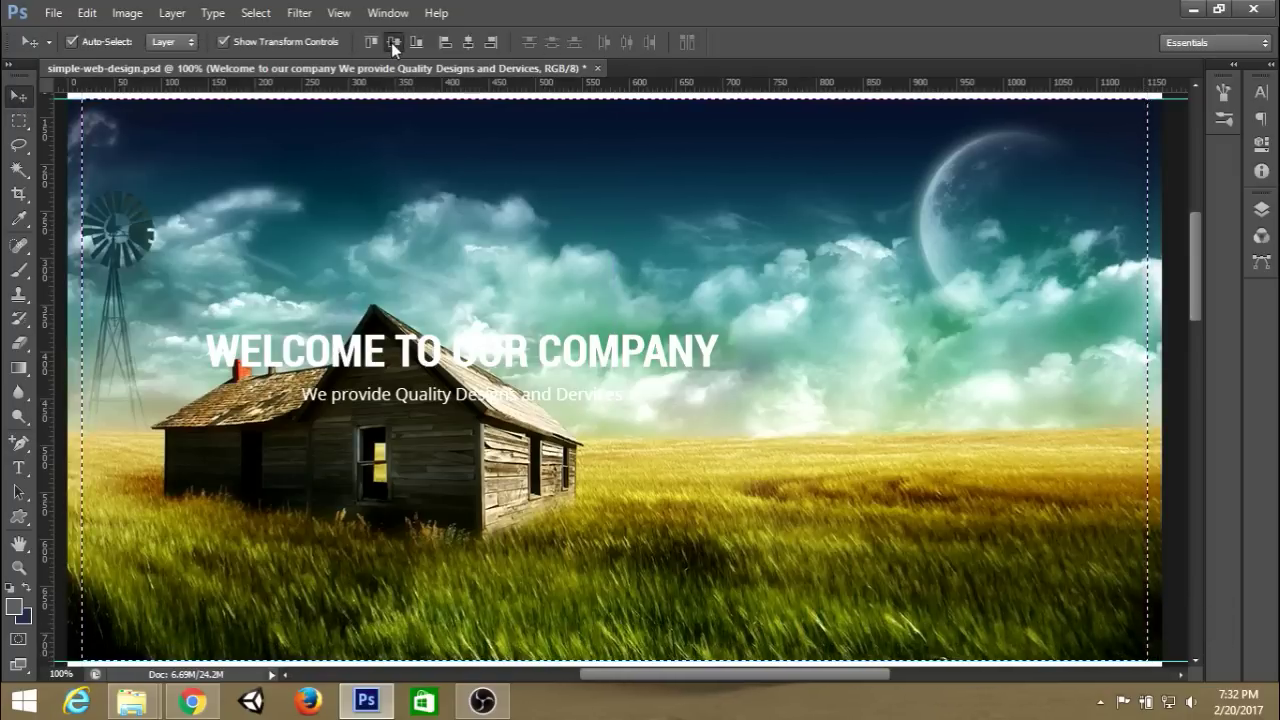
{"action": "left_click", "coordinate": [467, 42]}
{"action": "left_click", "coordinate": [465, 45]}
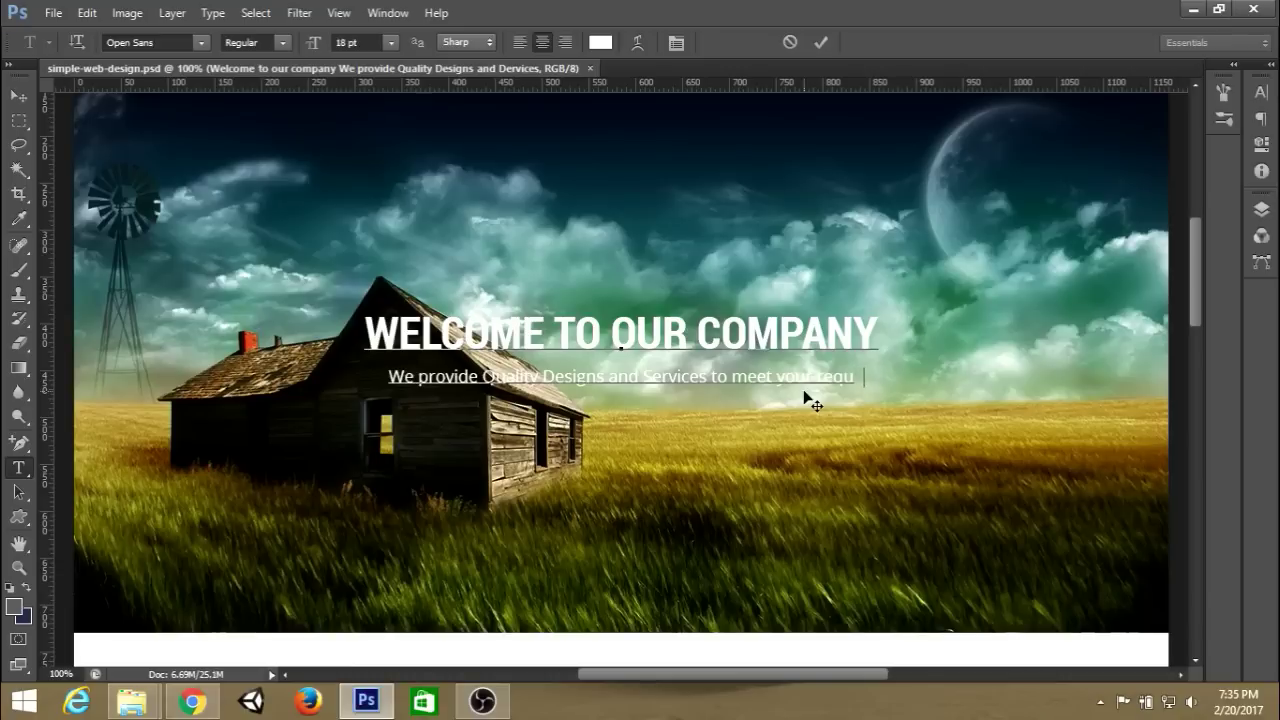
Complete the tagline ending 'to meet your requirements' and commit the text.
{"action": "type", "text": "irements"}
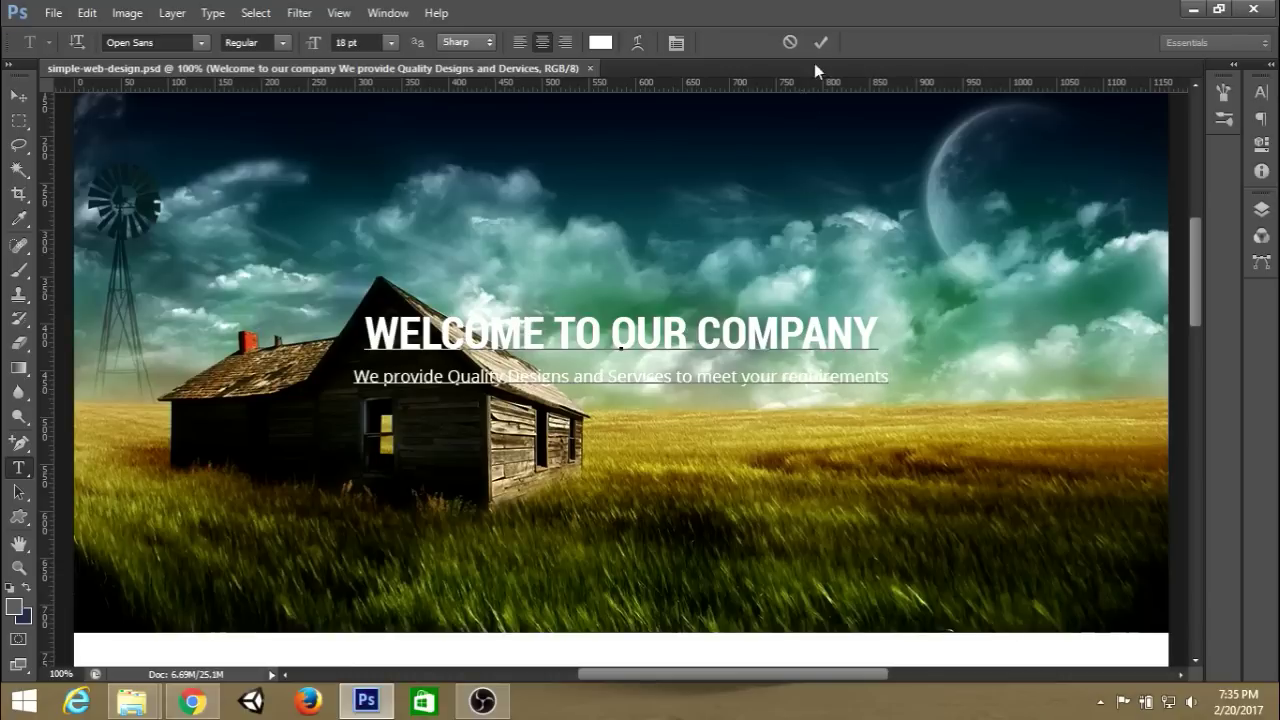
{"action": "left_click", "coordinate": [822, 43]}
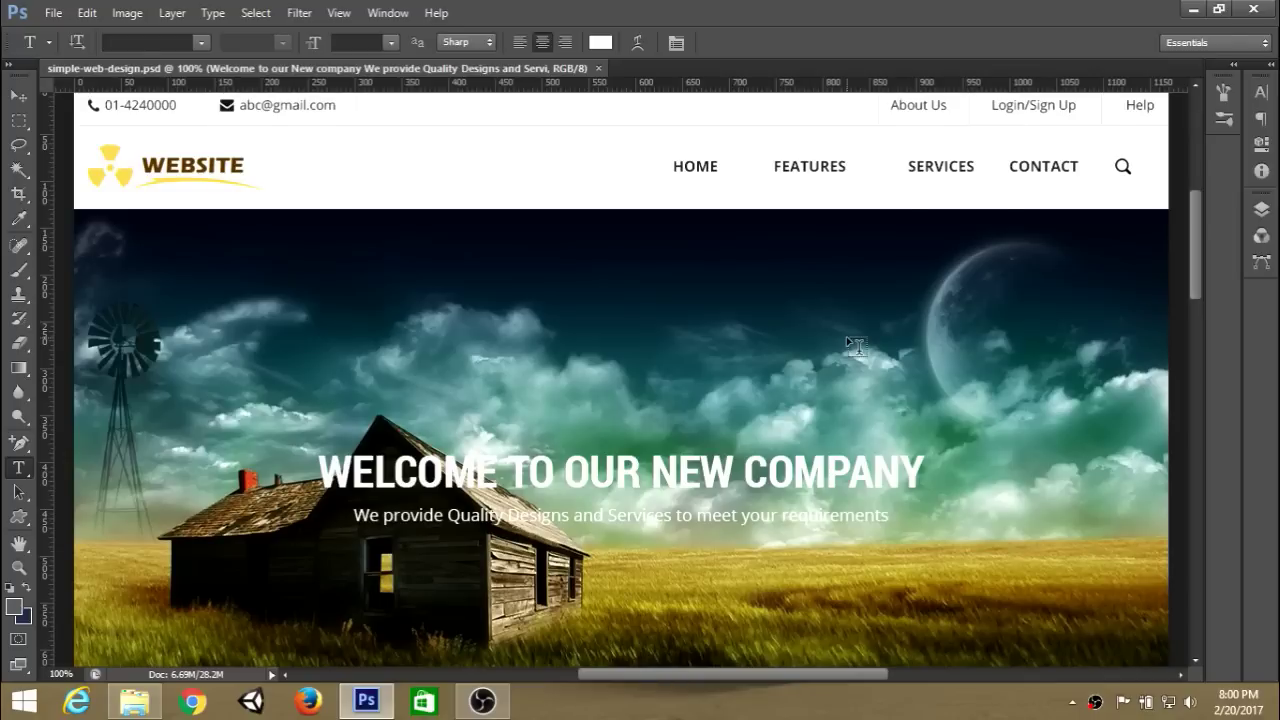
{"action": "scroll", "coordinate": [846, 336], "scroll_direction": "up", "scroll_amount": 1}
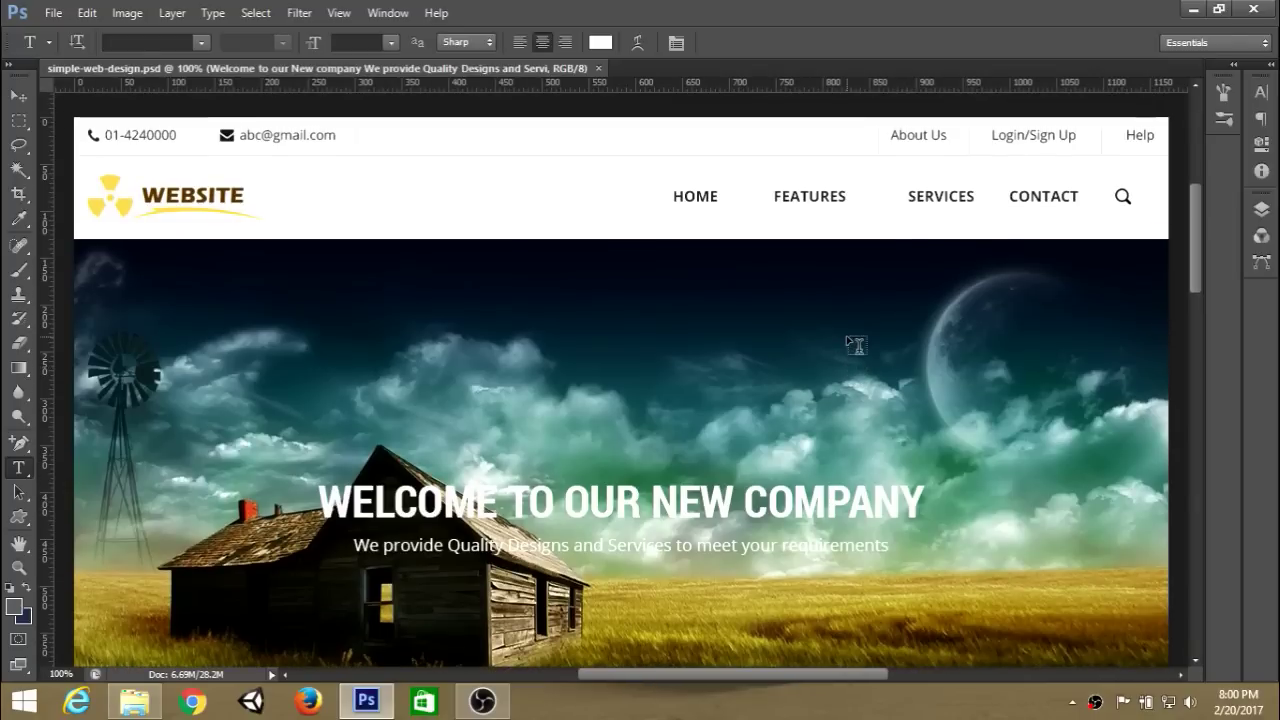
{"action": "scroll", "coordinate": [855, 345], "scroll_direction": "down", "scroll_amount": 7}
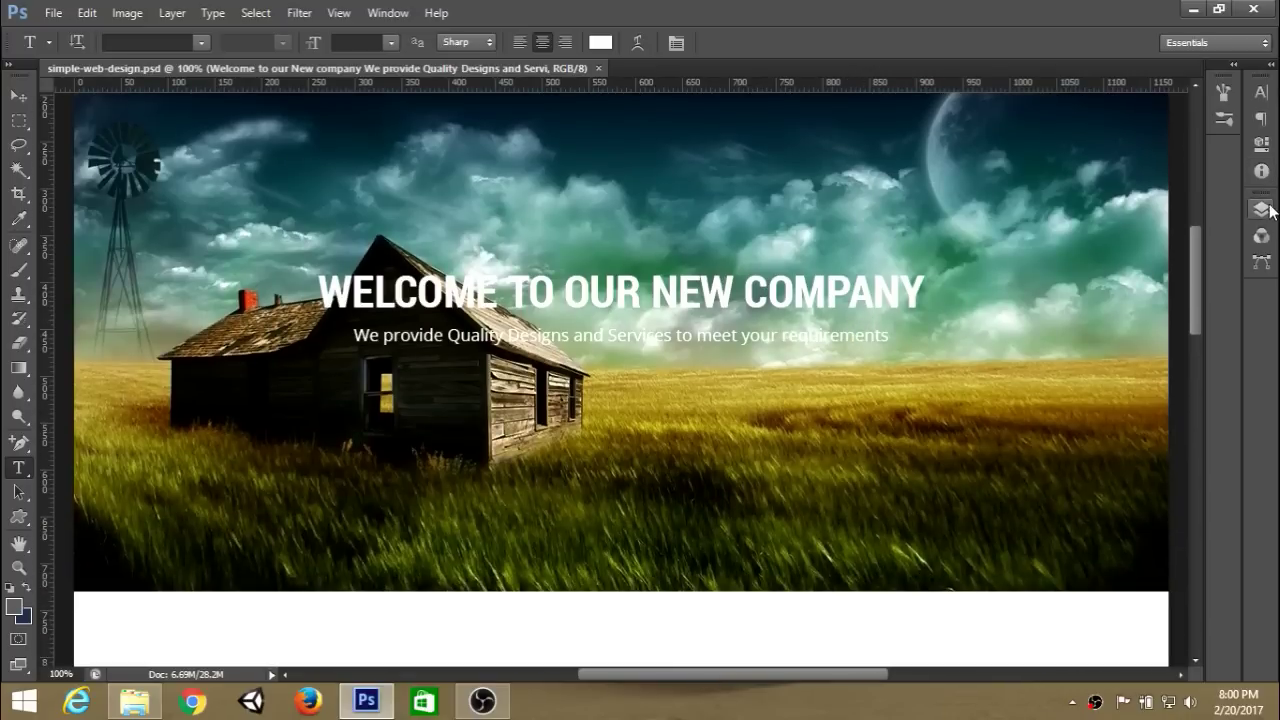
Add an empty Layer 2 above the headline and select the Rectangle Tool.
{"action": "left_click", "coordinate": [1261, 209]}
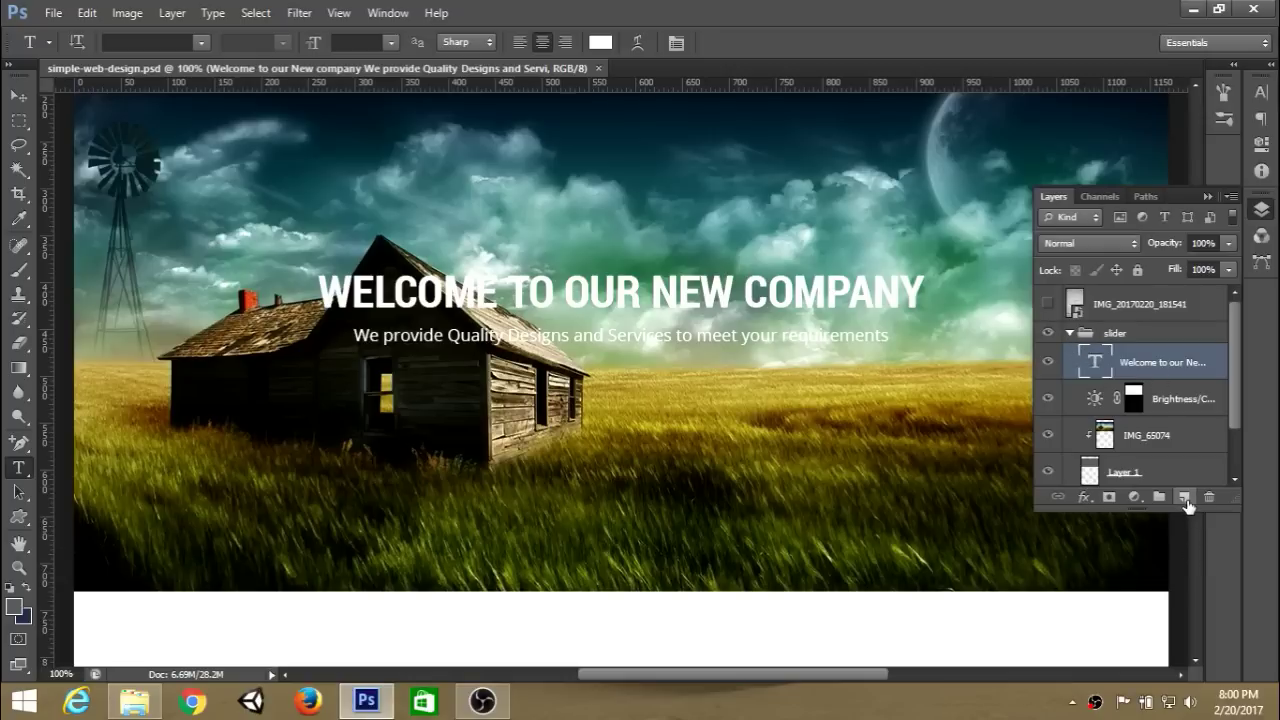
{"action": "left_click", "coordinate": [1184, 497]}
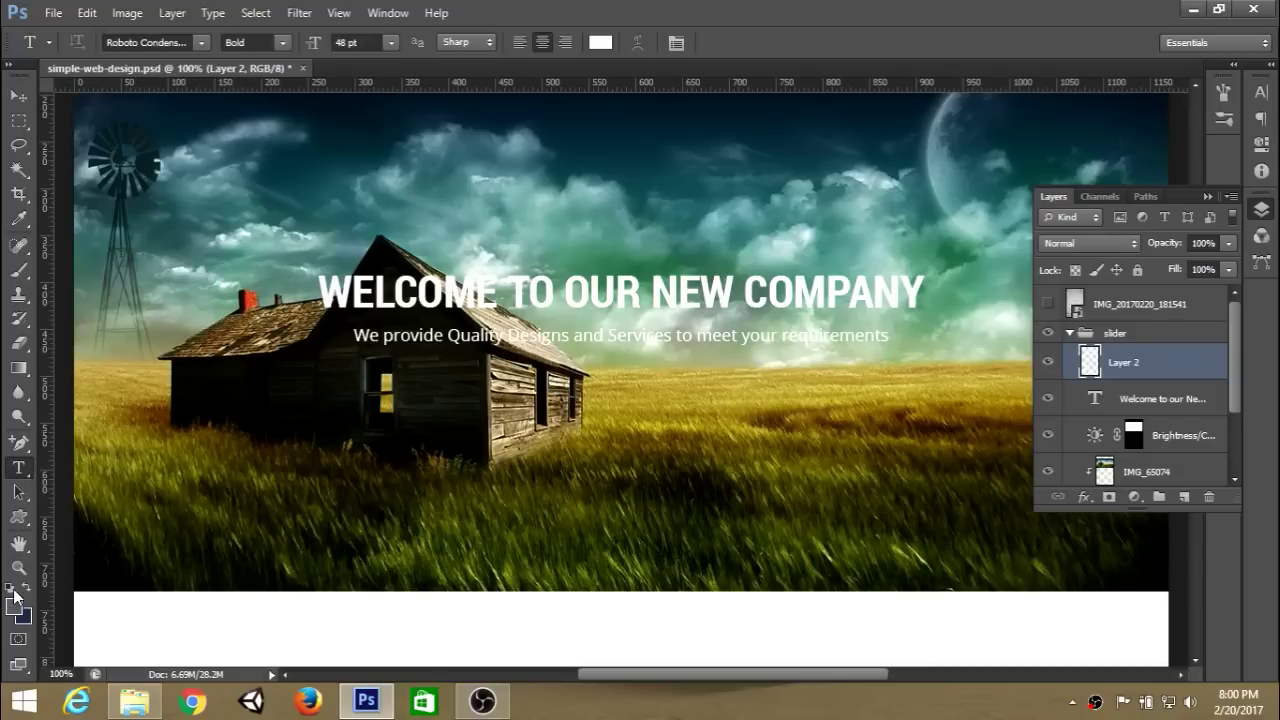
{"action": "left_click", "coordinate": [17, 524]}
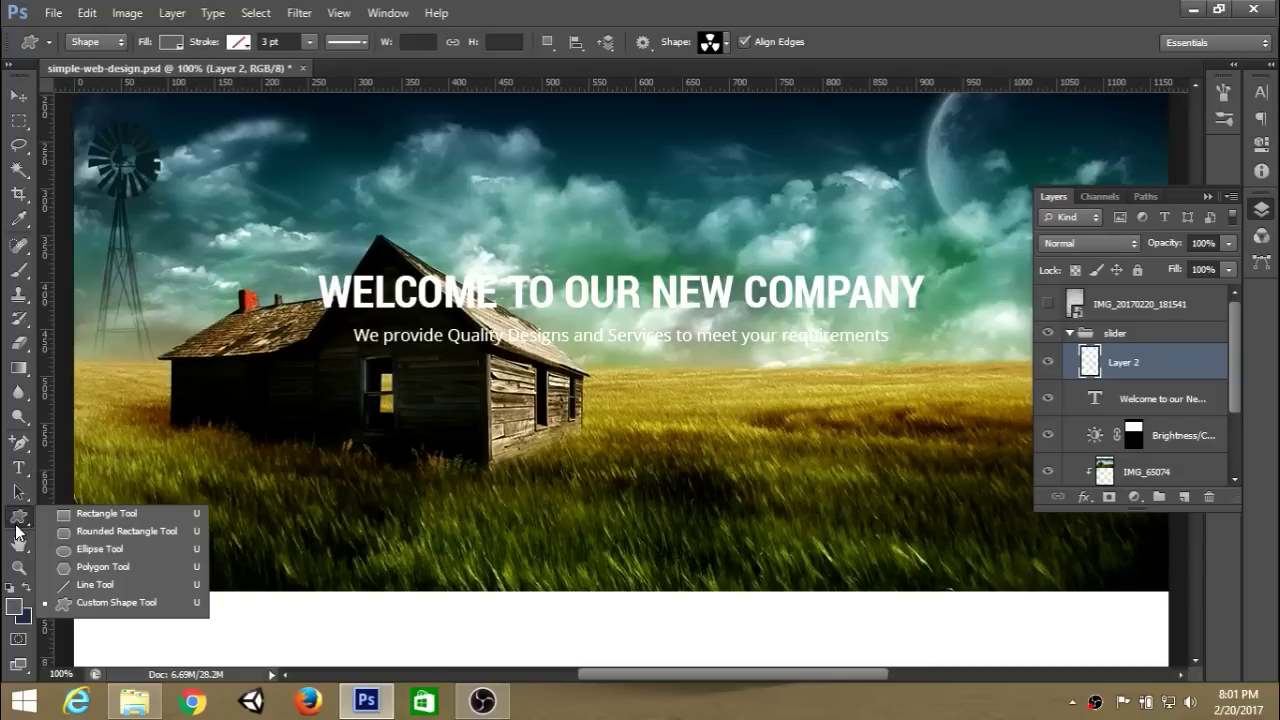
{"action": "left_click", "coordinate": [97, 515]}
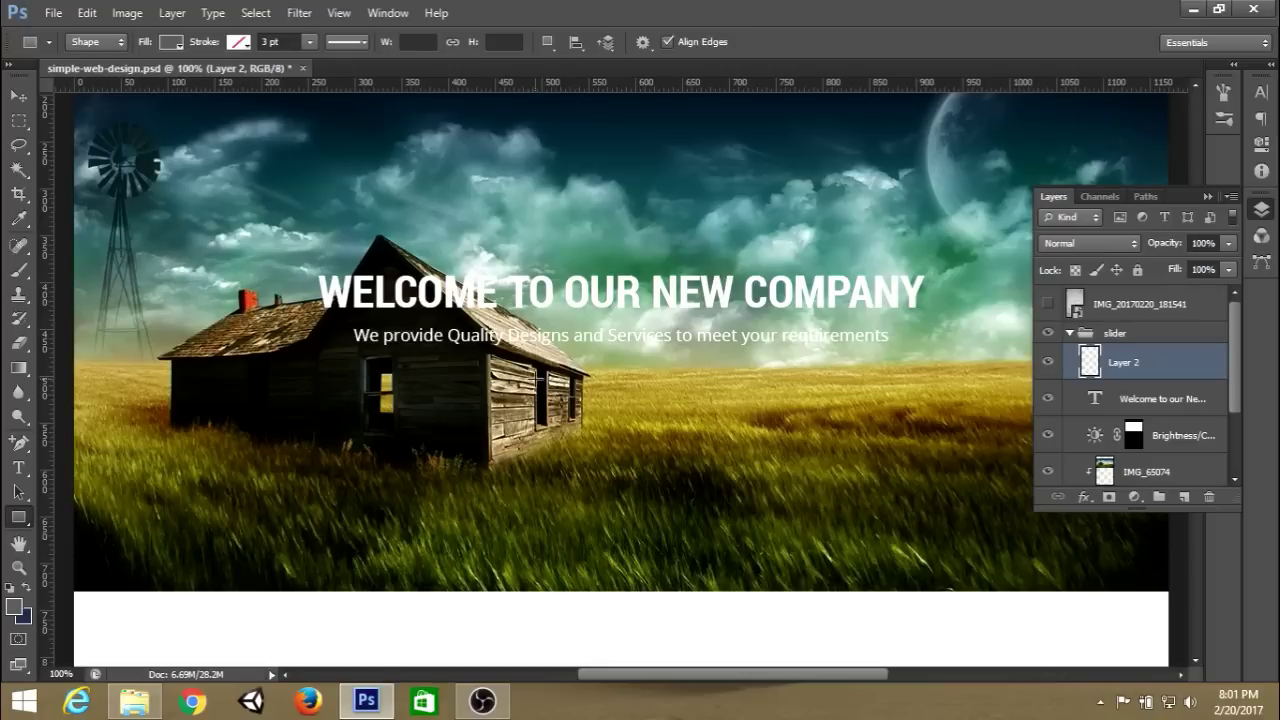
Show the guides and add a vertical guide at 585 px through the text's centre.
{"action": "key", "text": "ctrl+semicolon"}
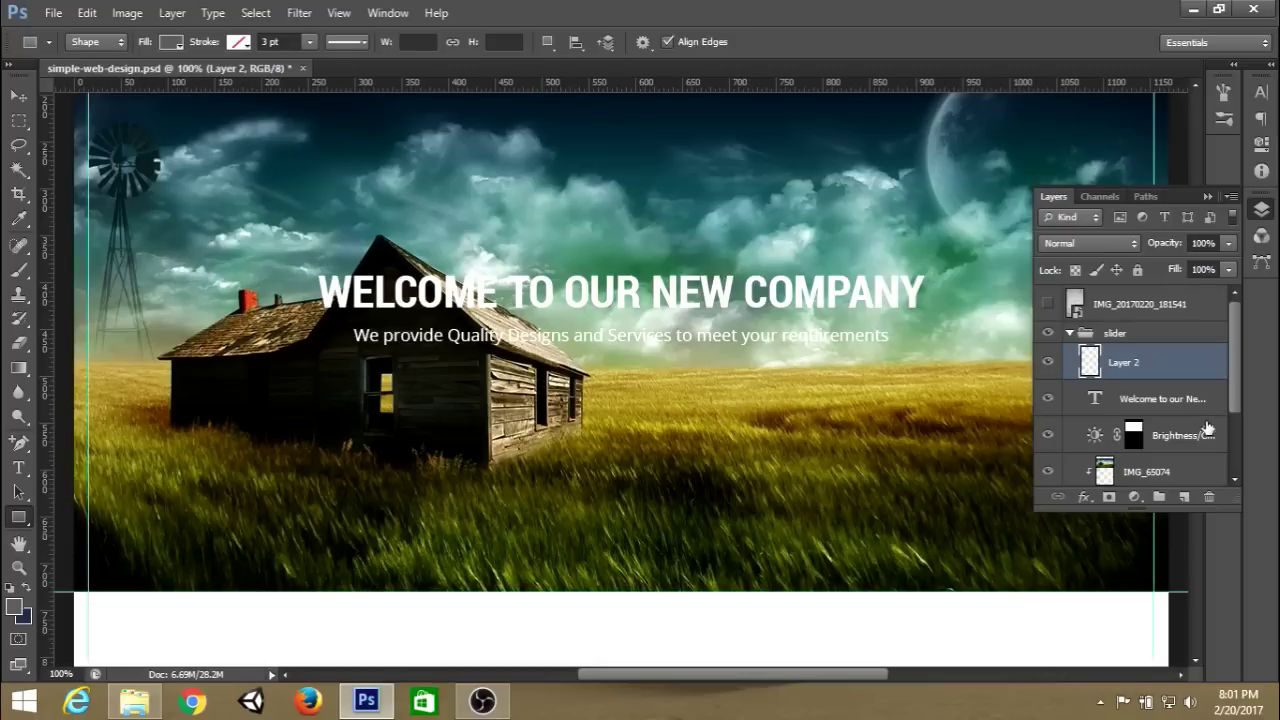
{"action": "left_click", "coordinate": [1215, 405]}
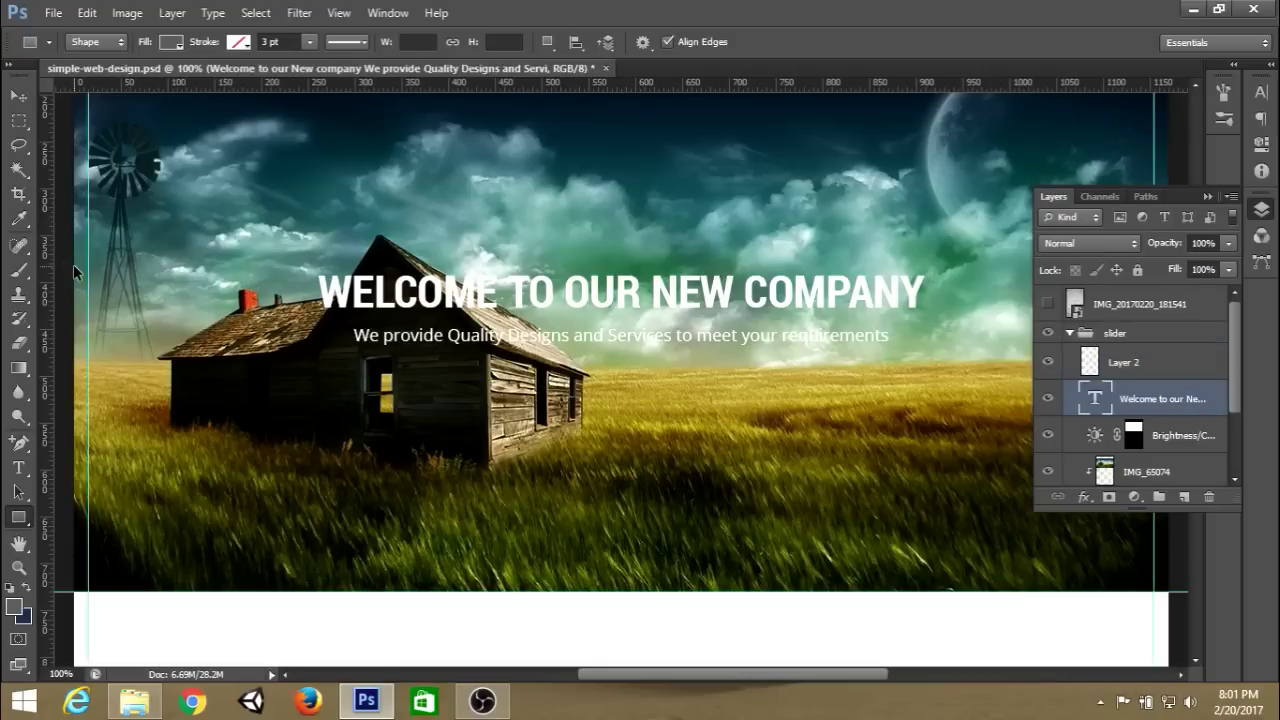
{"action": "key", "text": "ctrl+t"}
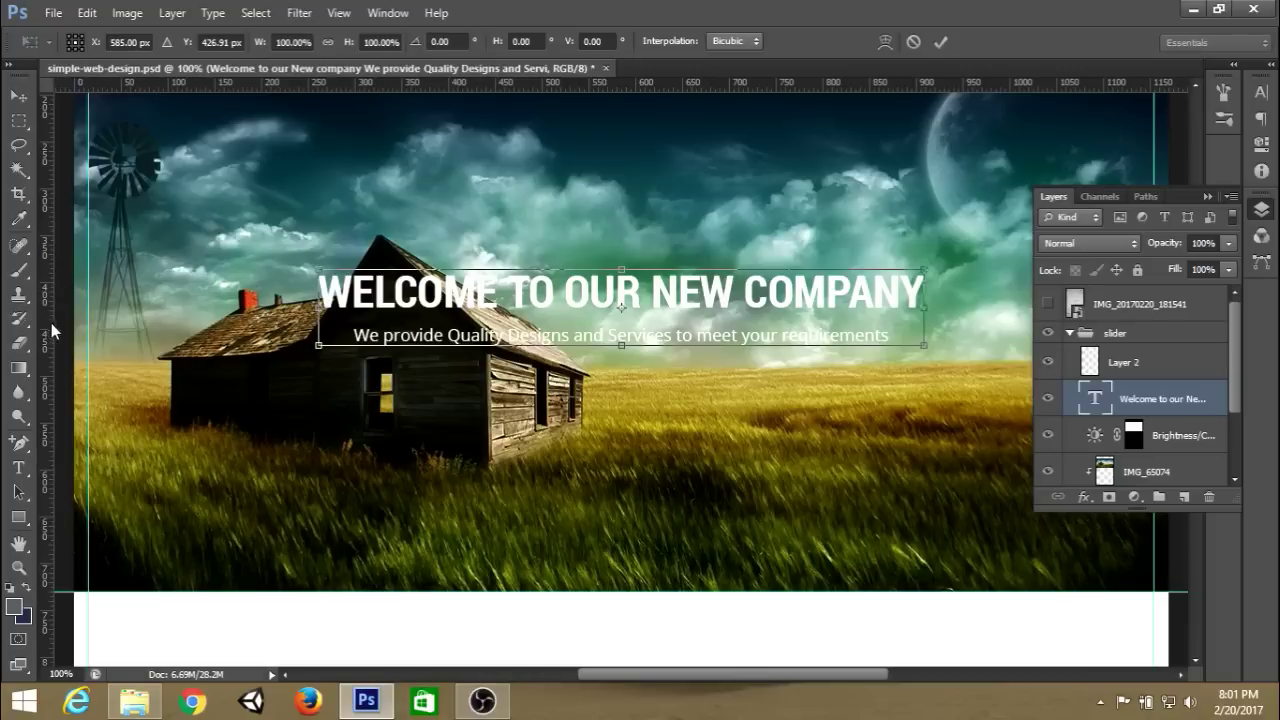
{"action": "left_click_drag", "start_coordinate": [51, 323], "coordinate": [622, 317]}
{"action": "left_click", "coordinate": [937, 47]}
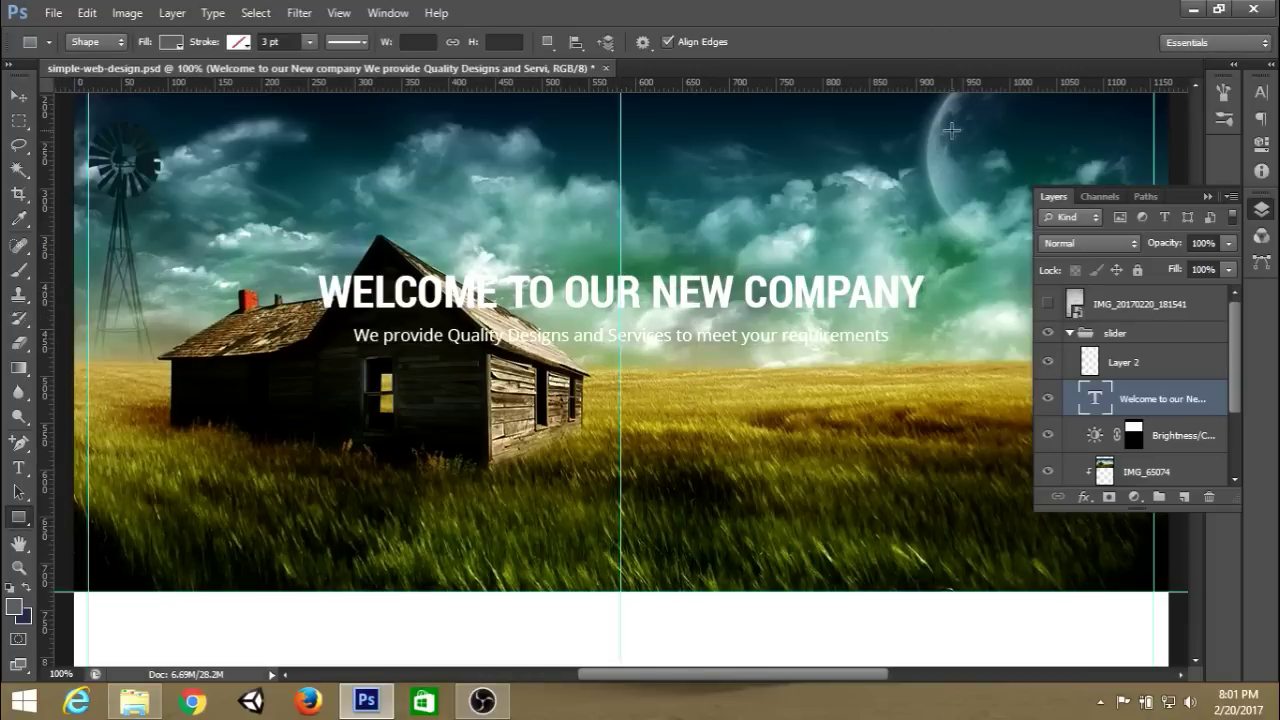
{"action": "left_click", "coordinate": [1158, 369]}
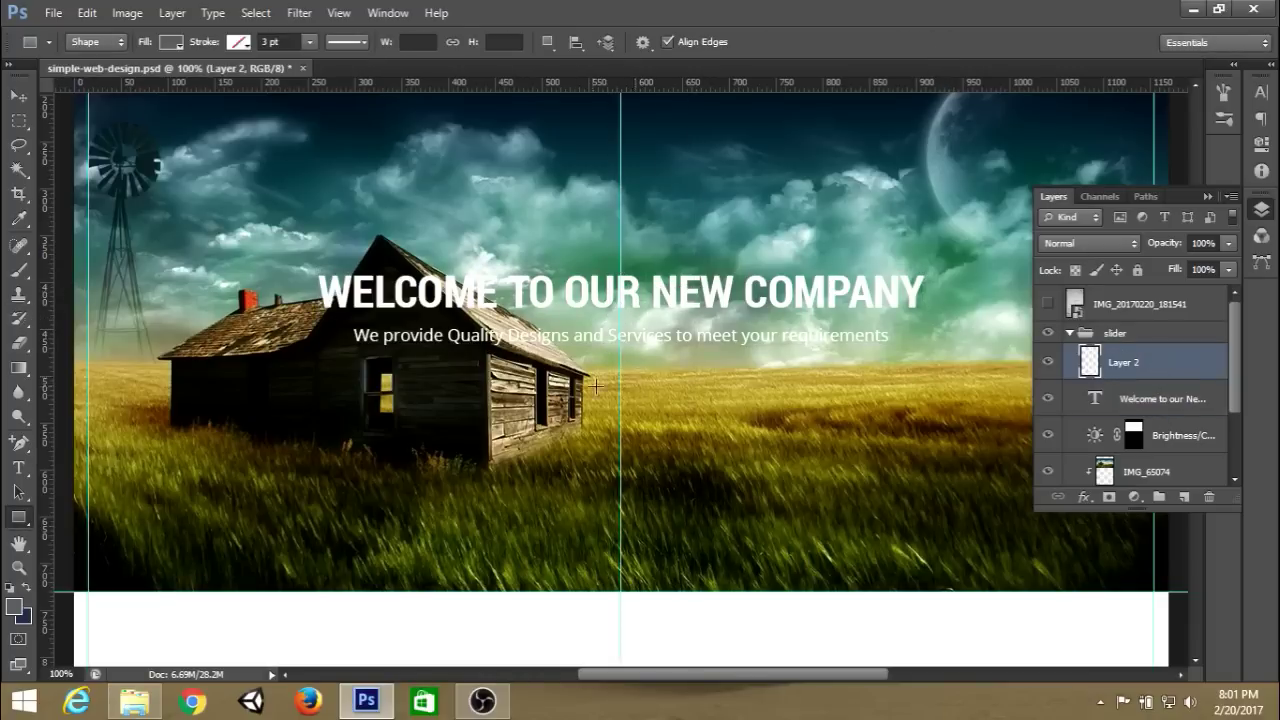
Draw a grey 222 × 40 px button rectangle below the tagline, centred on the guide.
{"action": "left_click_drag", "start_coordinate": [521, 387], "coordinate": [726, 426]}
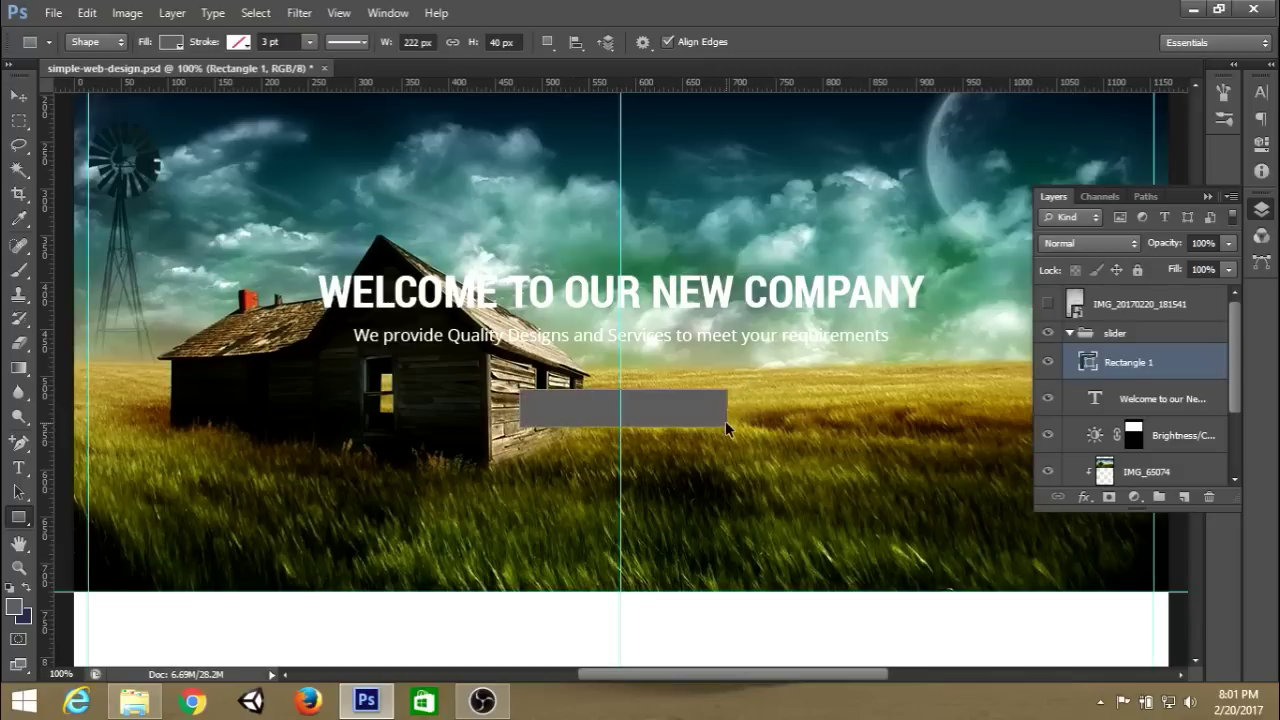
{"action": "key", "text": "ctrl+t"}
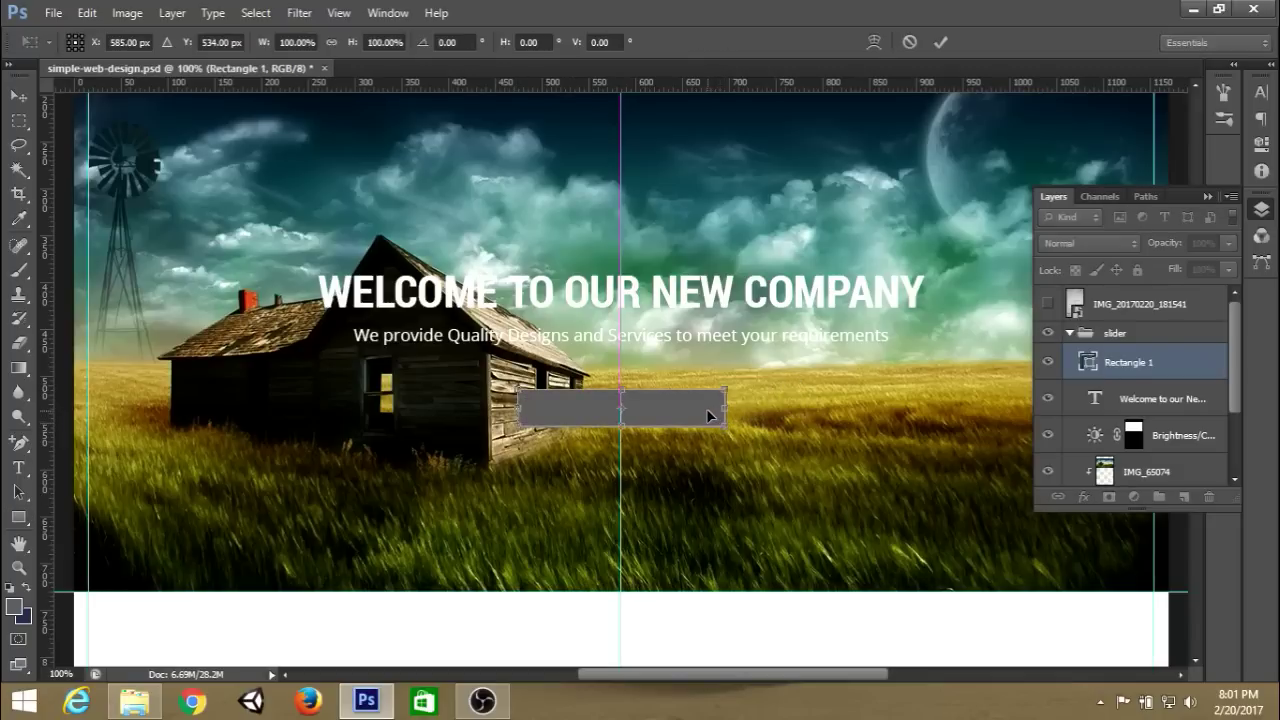
{"action": "left_click", "coordinate": [937, 45]}
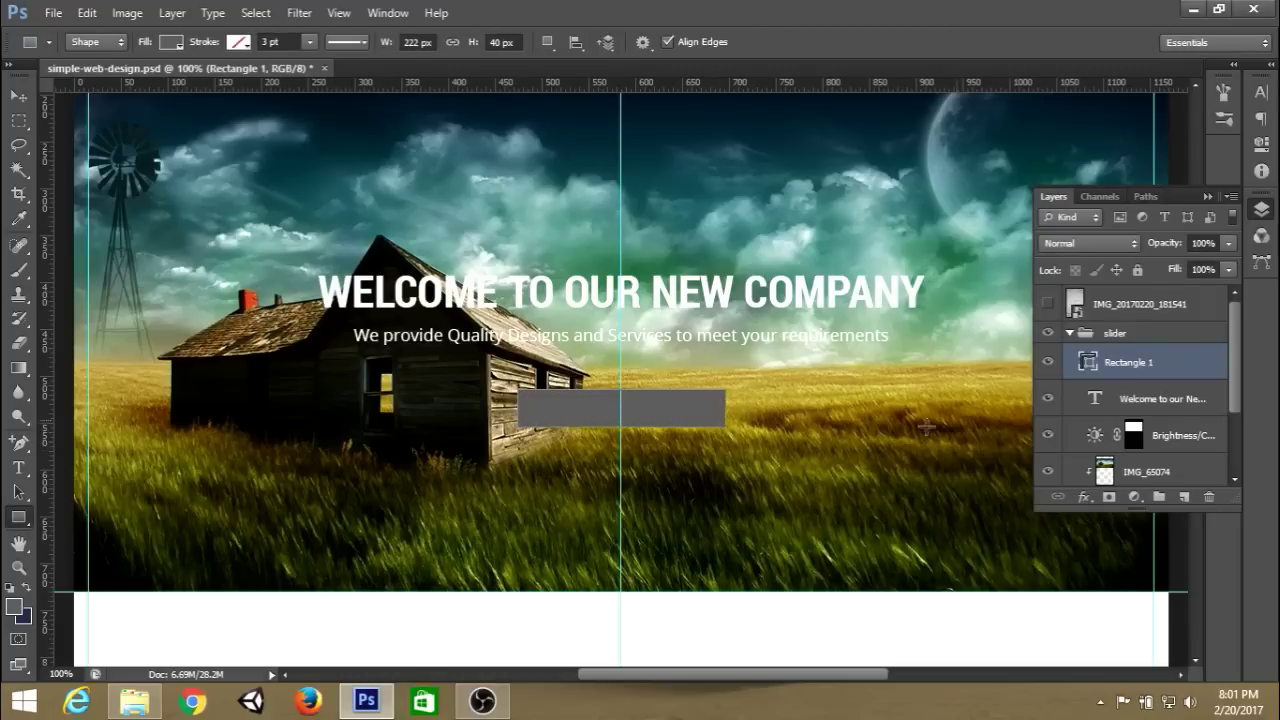
{"action": "left_click", "coordinate": [19, 468]}
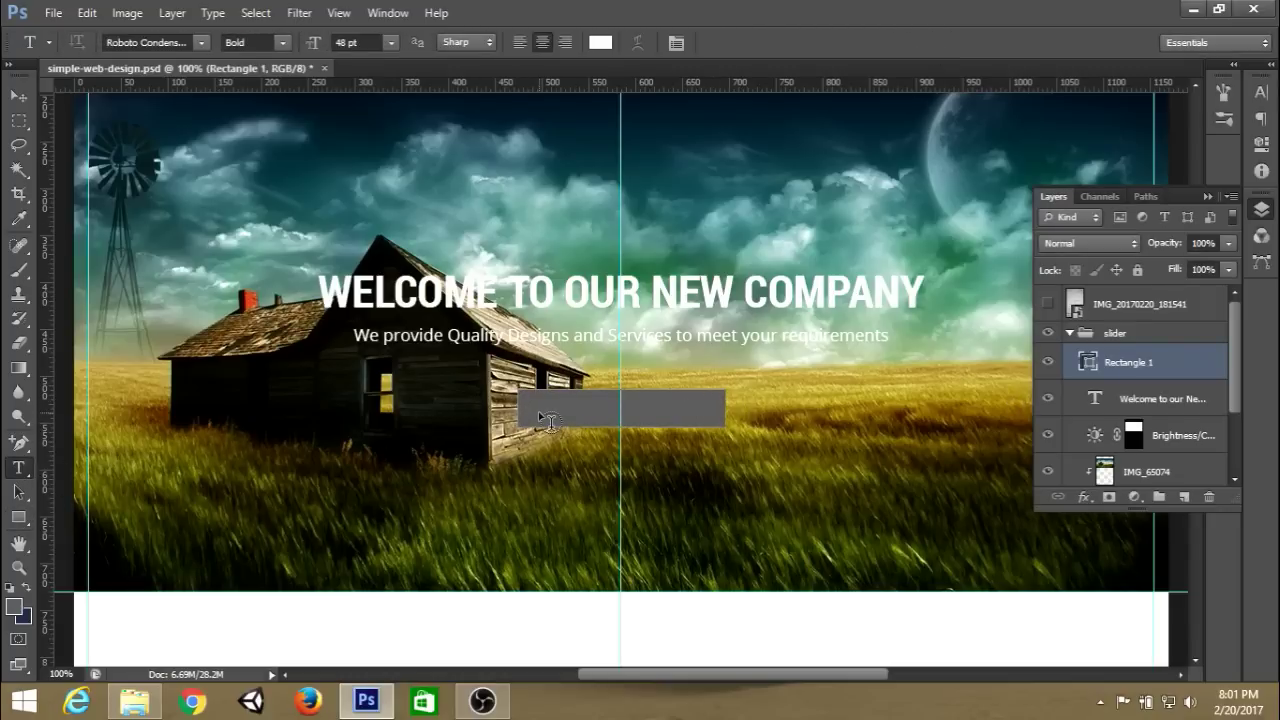
Start a new text layer below the rectangle in Open Sans Regular 14 pt.
{"action": "left_click", "coordinate": [670, 540]}
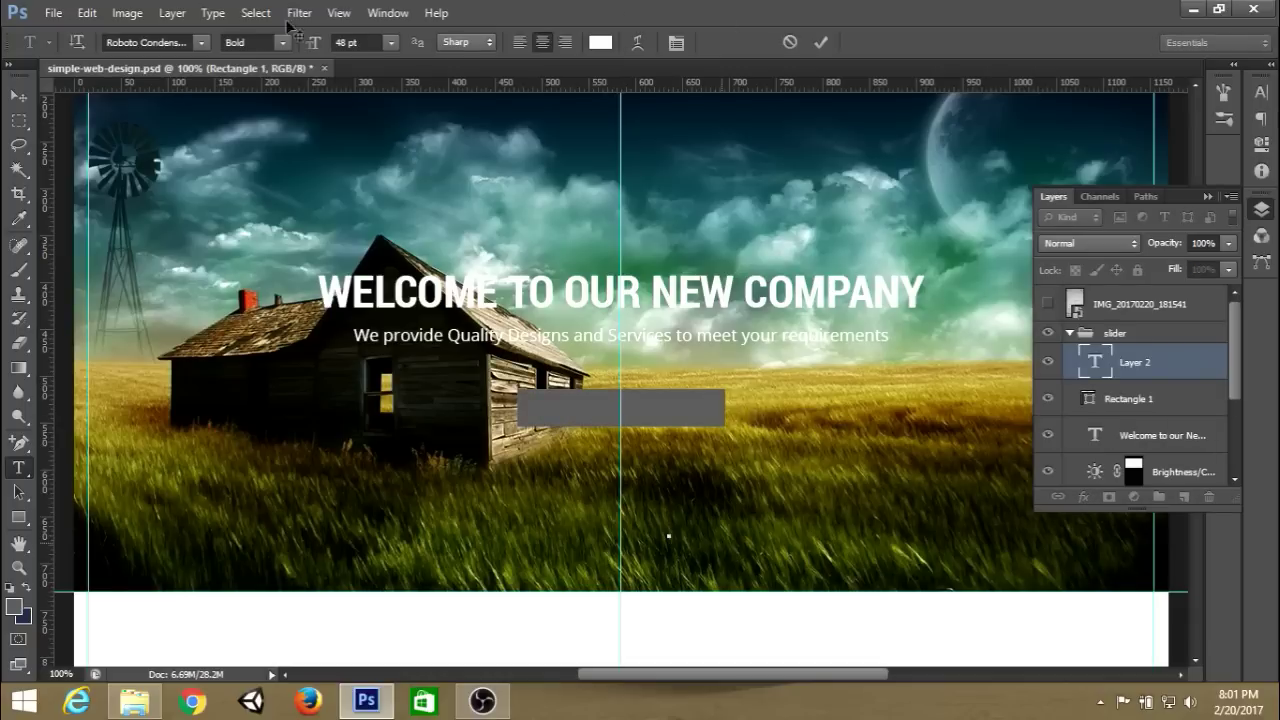
{"action": "left_click", "coordinate": [180, 40]}
{"action": "type", "text": "Open Sans"}
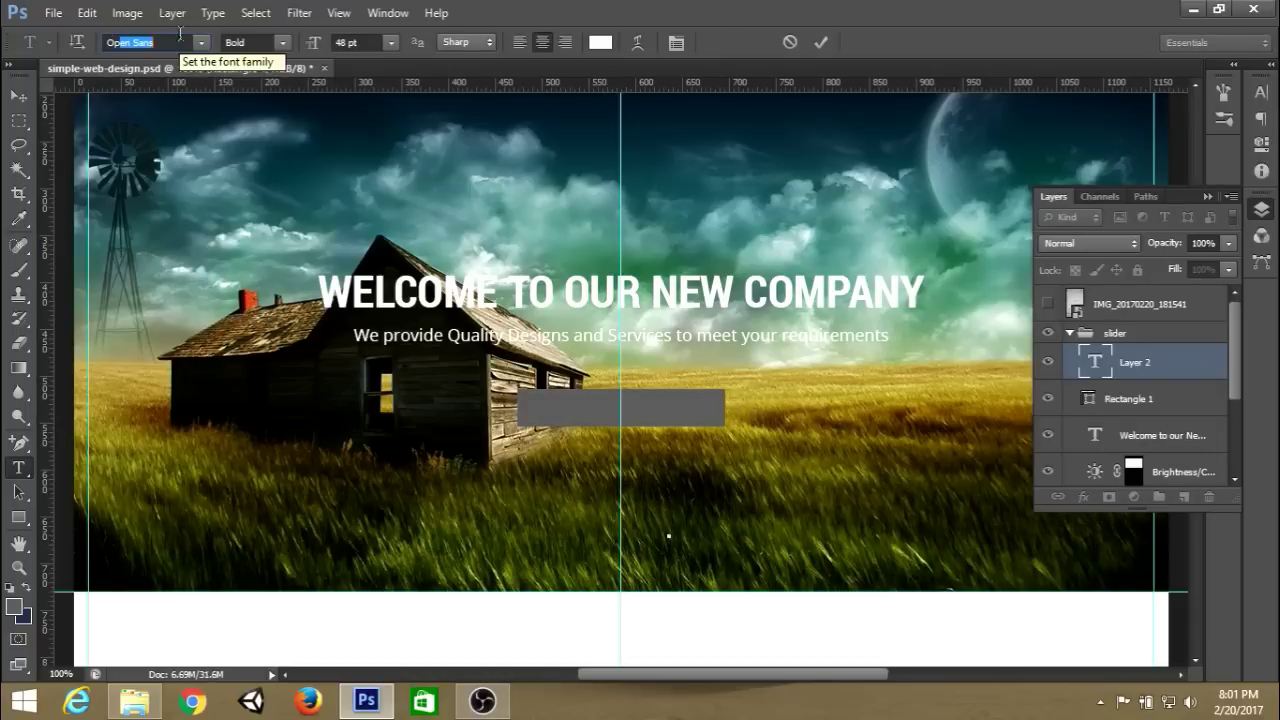
{"action": "key", "text": "Return"}
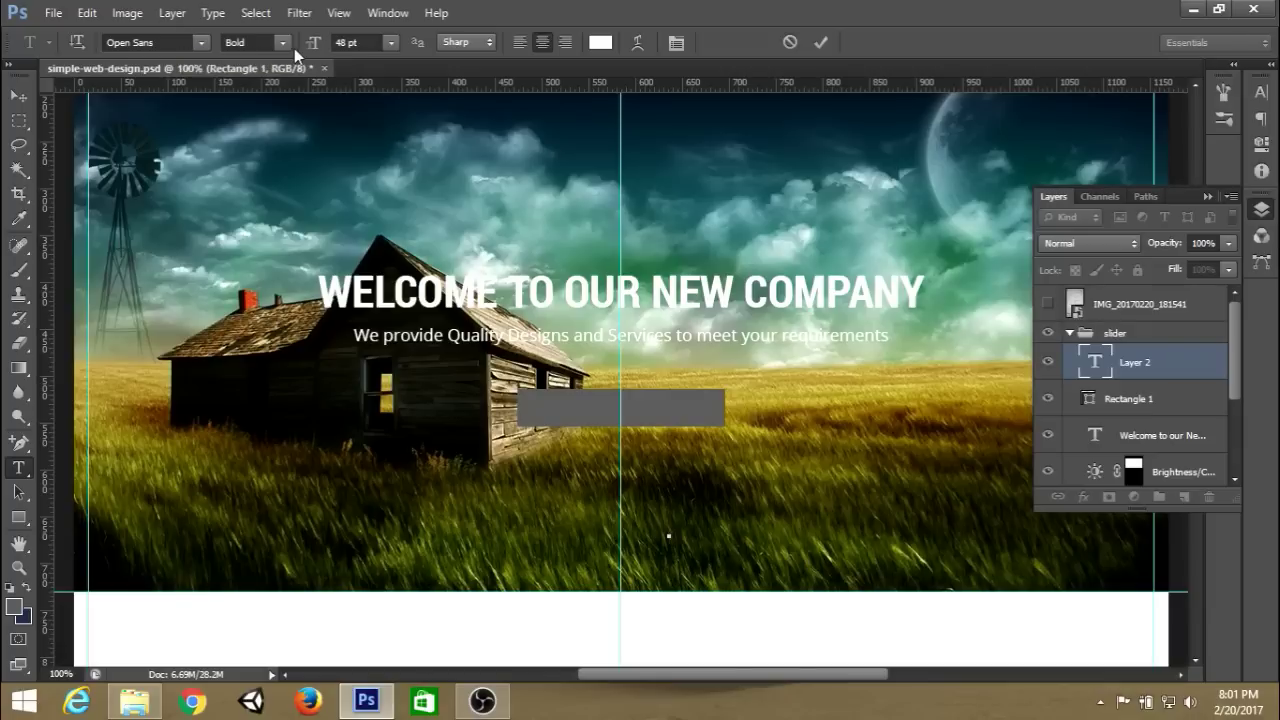
{"action": "left_click", "coordinate": [288, 43]}
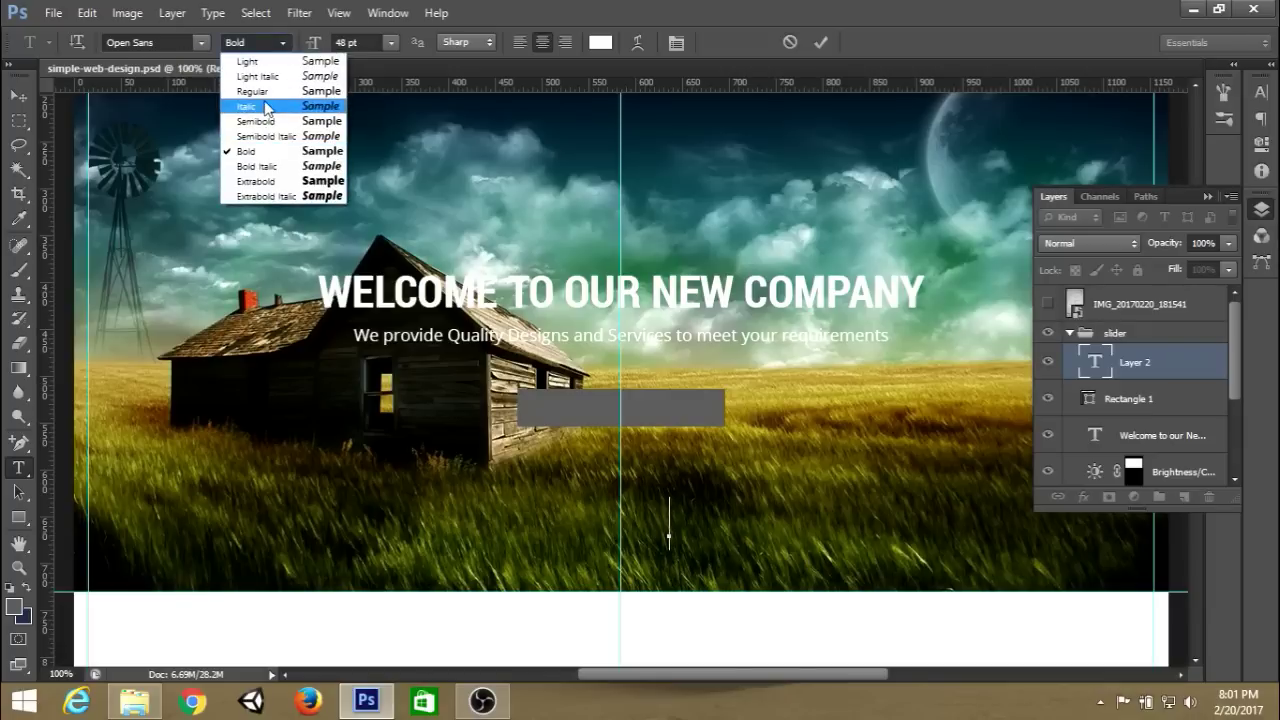
{"action": "left_click", "coordinate": [265, 91]}
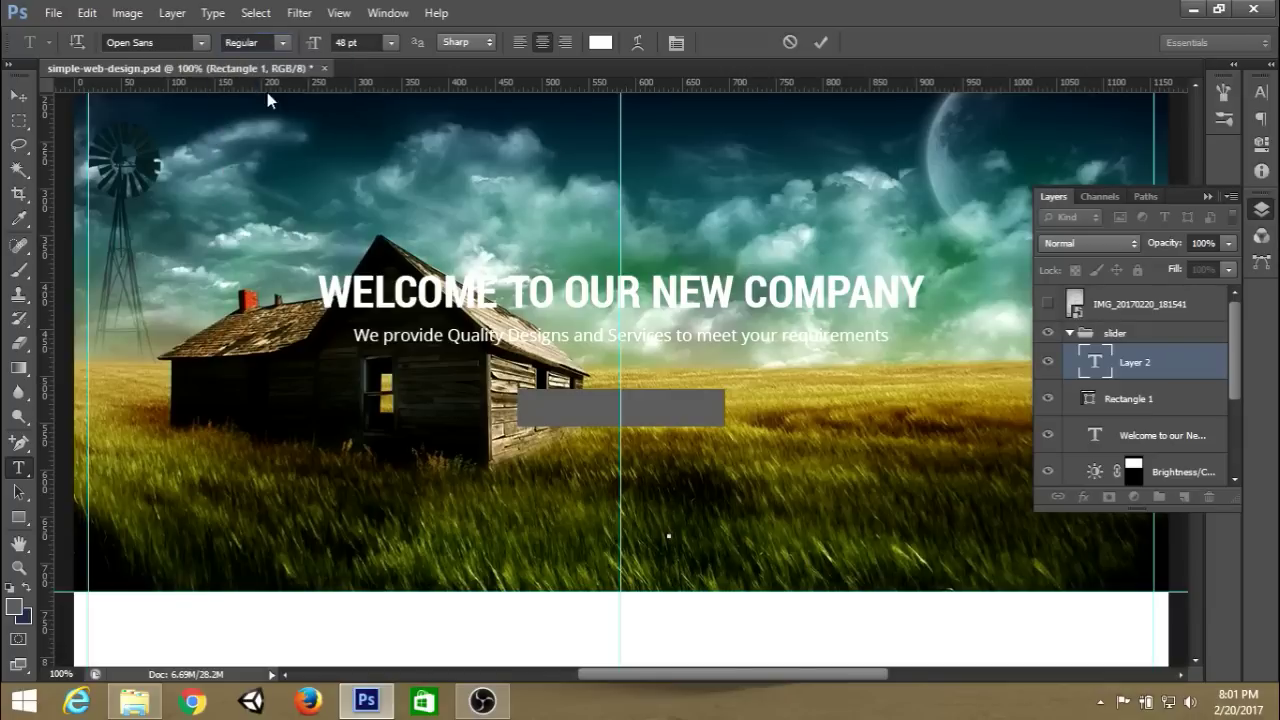
{"action": "left_click", "coordinate": [365, 42]}
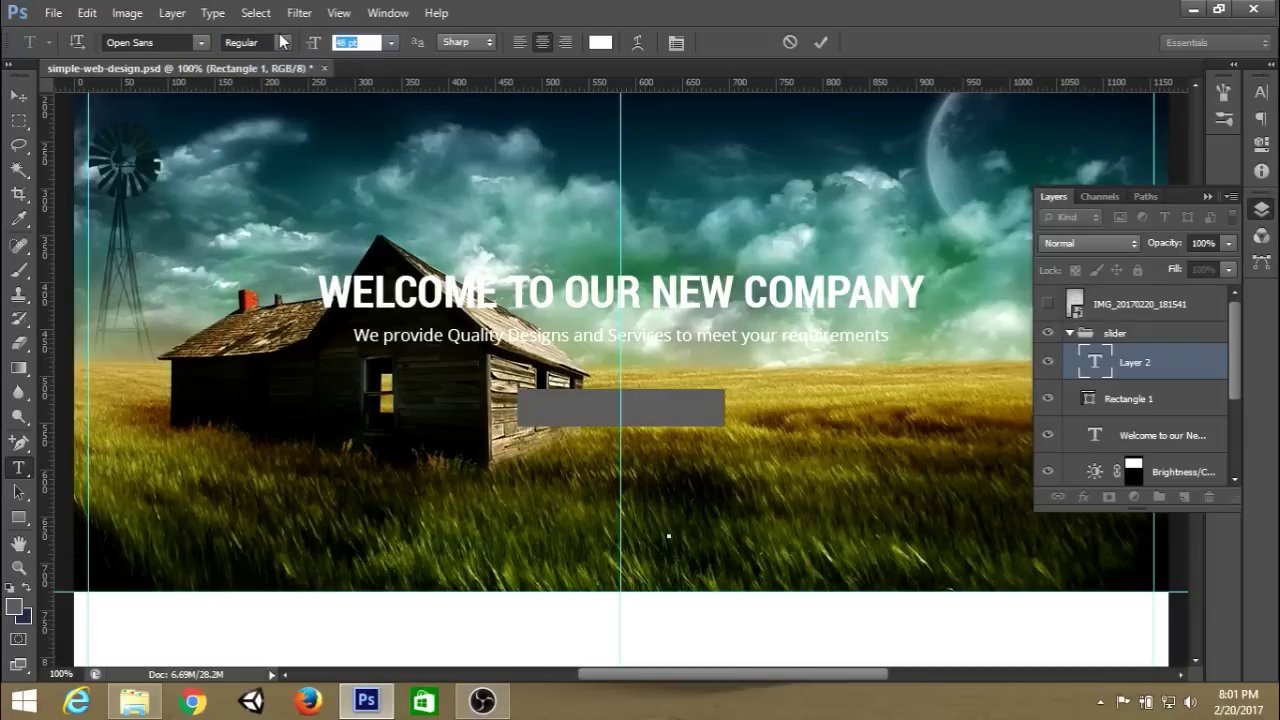
{"action": "type", "text": "1"}
{"action": "key", "text": "Return"}
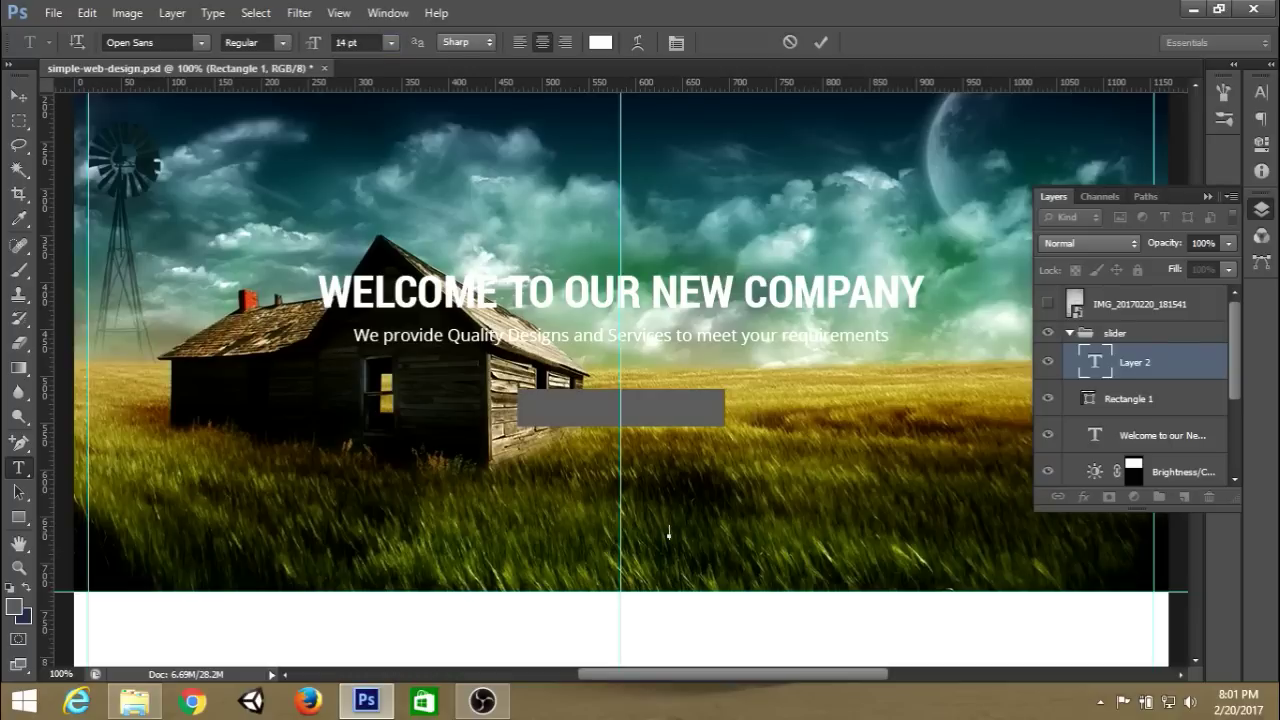
Left-align the text and commit the 'Explore More' layer.
{"action": "left_click", "coordinate": [1261, 95]}
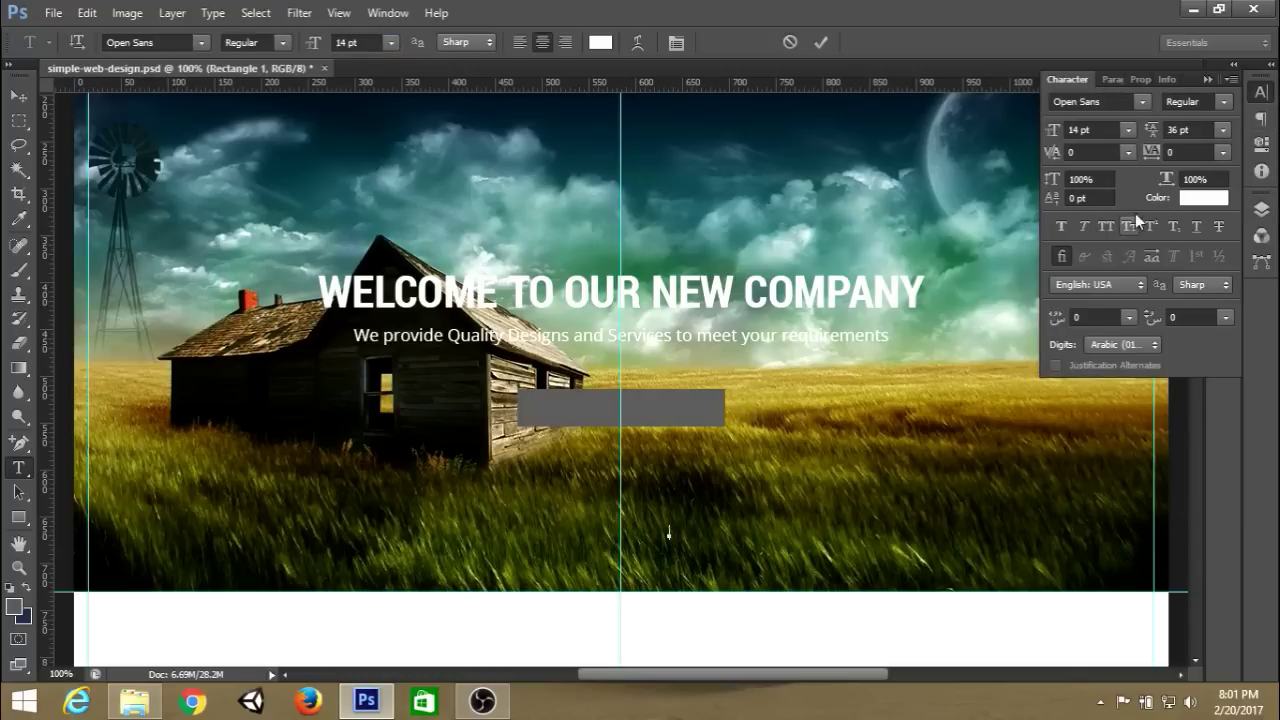
{"action": "left_click", "coordinate": [1263, 93]}
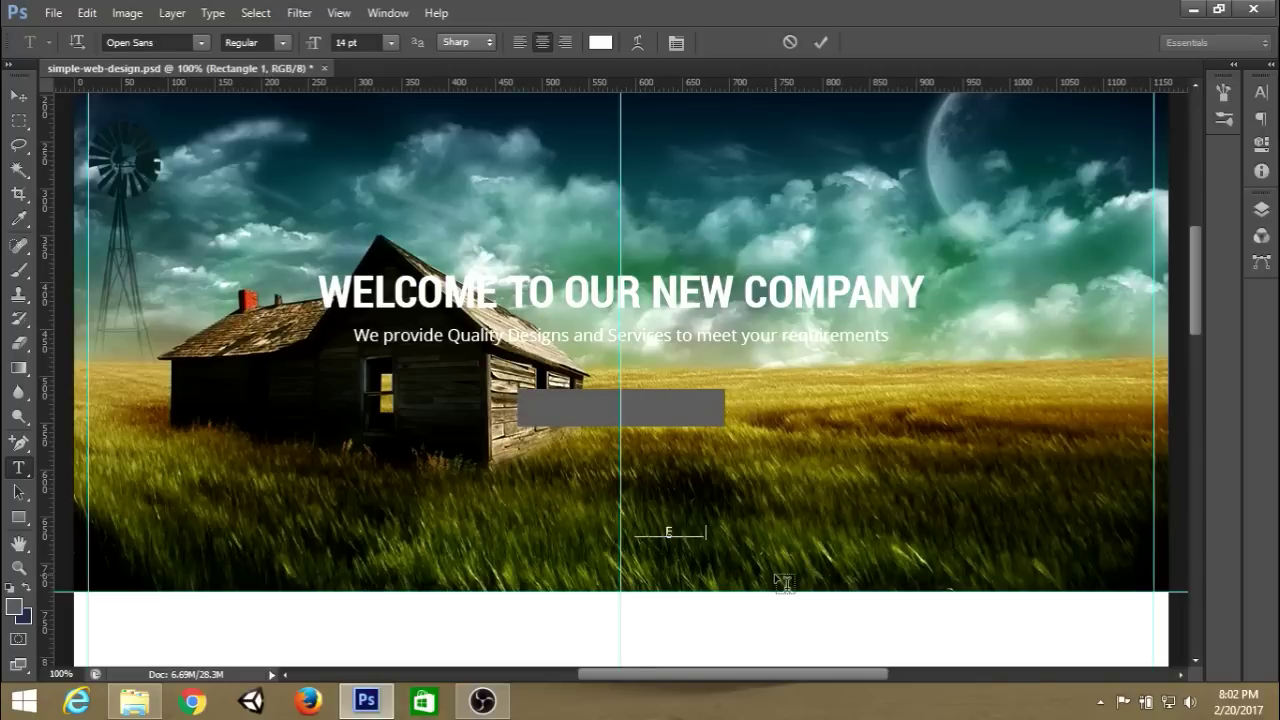
{"action": "left_click", "coordinate": [519, 45]}
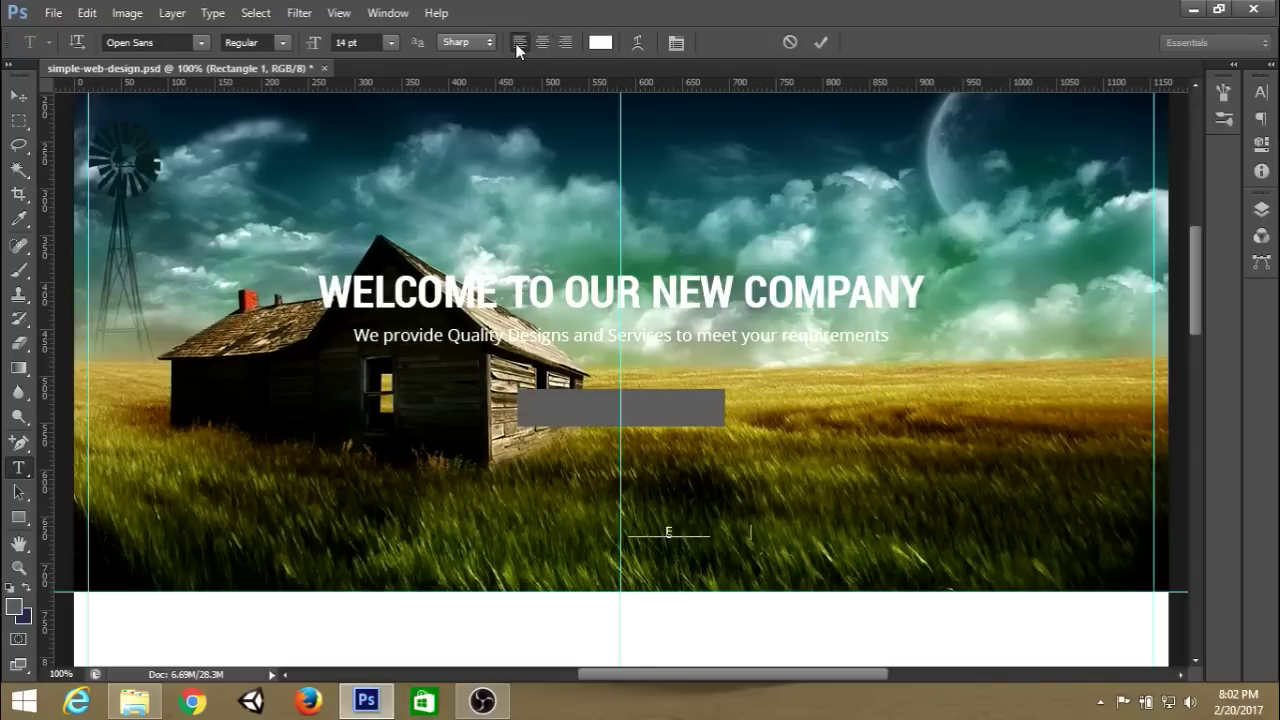
{"action": "left_click", "coordinate": [820, 42]}
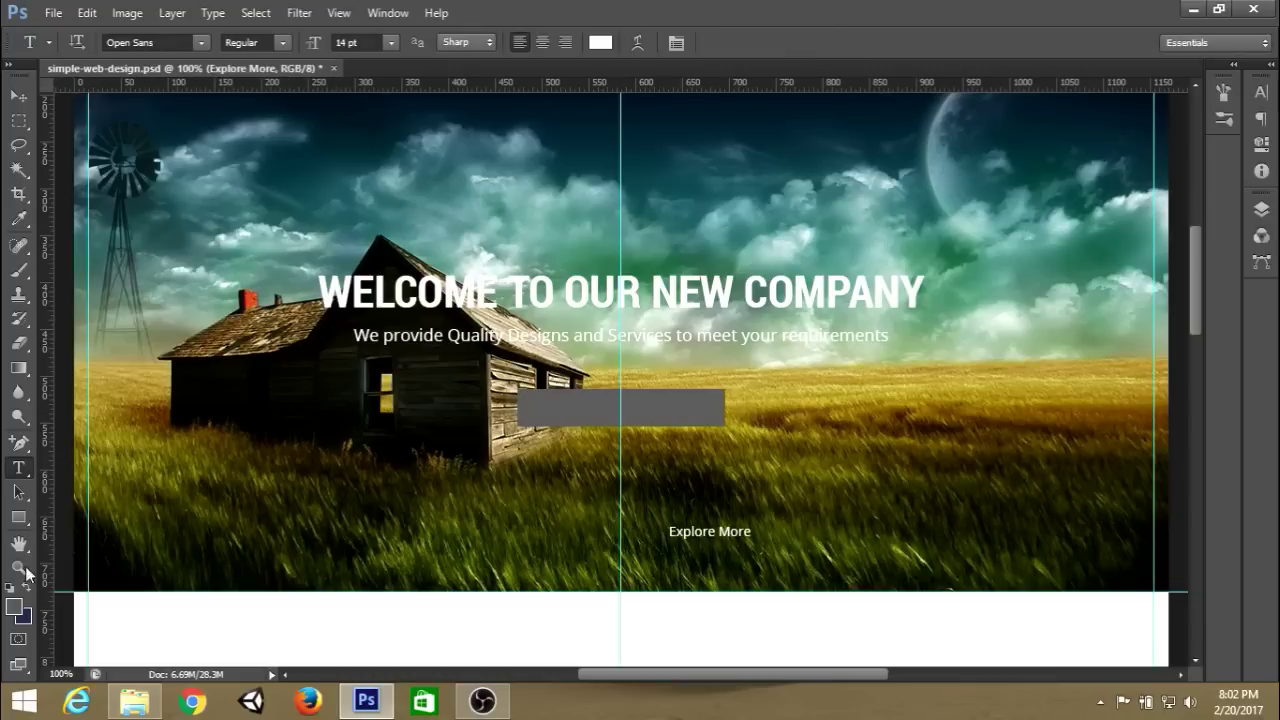
Keep the Explore More text colour white.
{"action": "left_click", "coordinate": [15, 607]}
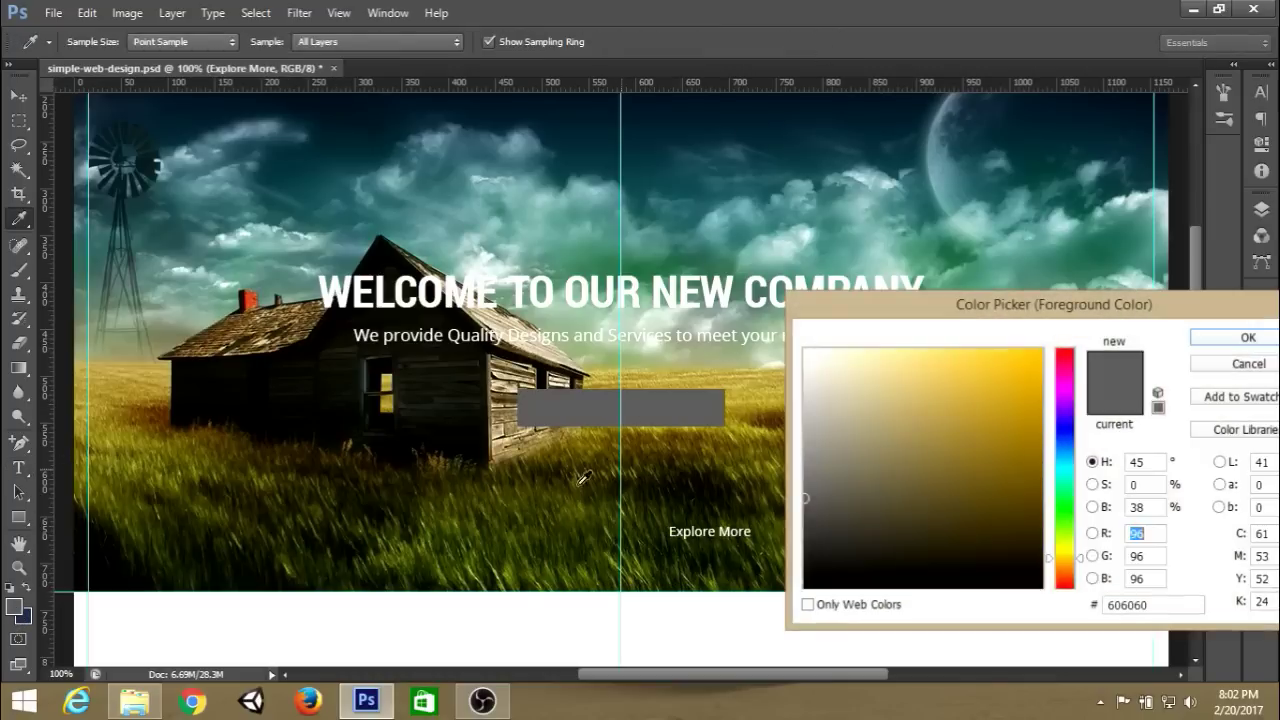
{"action": "left_click", "coordinate": [1232, 378]}
{"action": "left_click", "coordinate": [592, 43]}
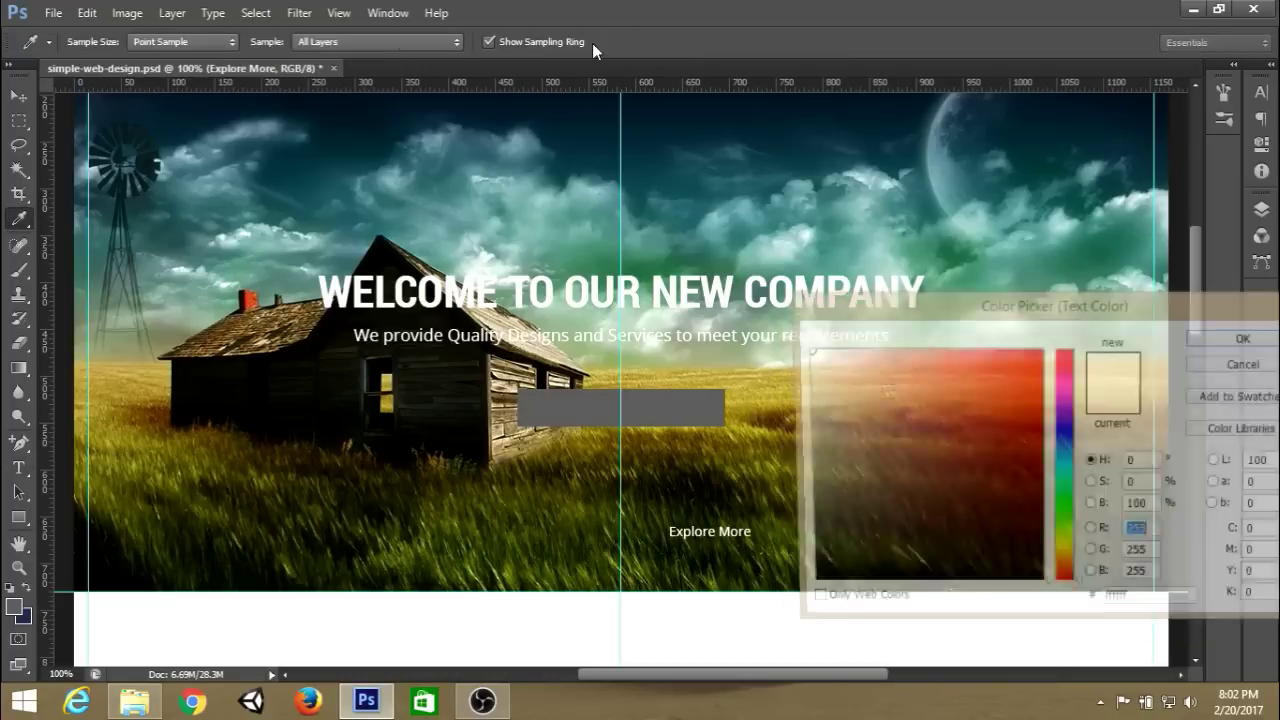
{"action": "left_click", "coordinate": [1266, 340]}
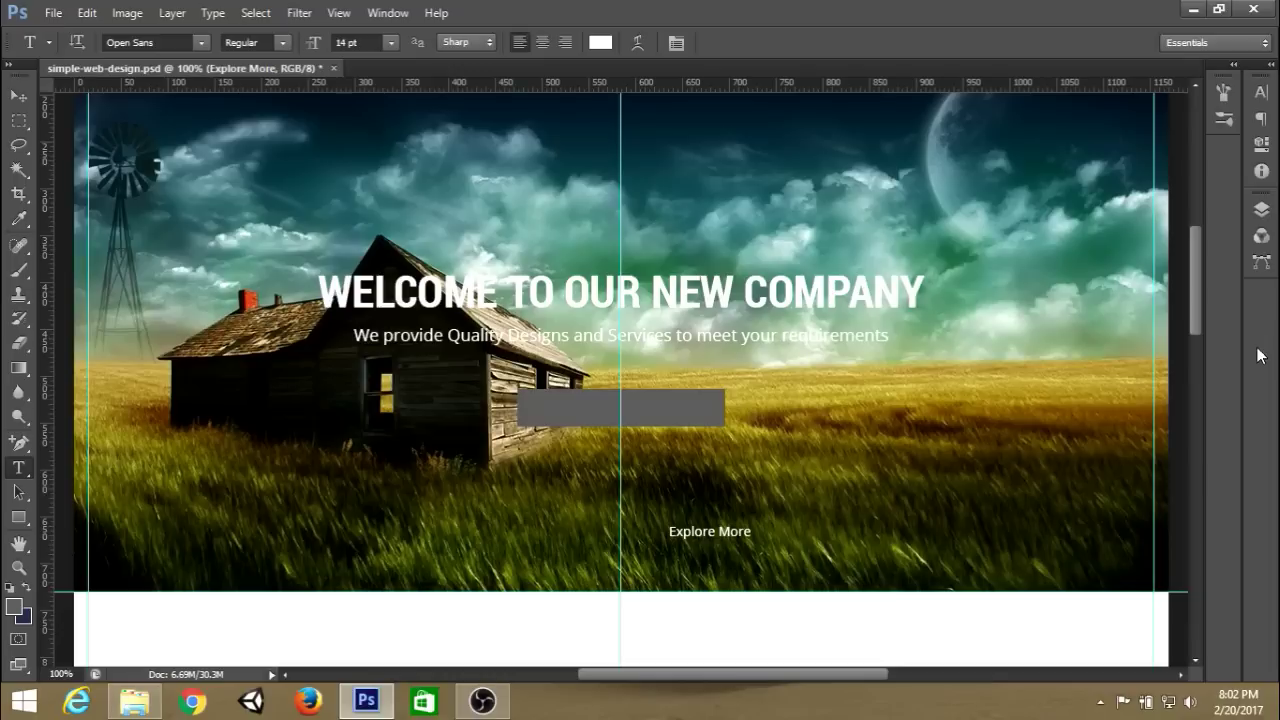
Move the Explore More text onto the grey rectangle and zoom in on the button.
{"action": "left_click", "coordinate": [1261, 210]}
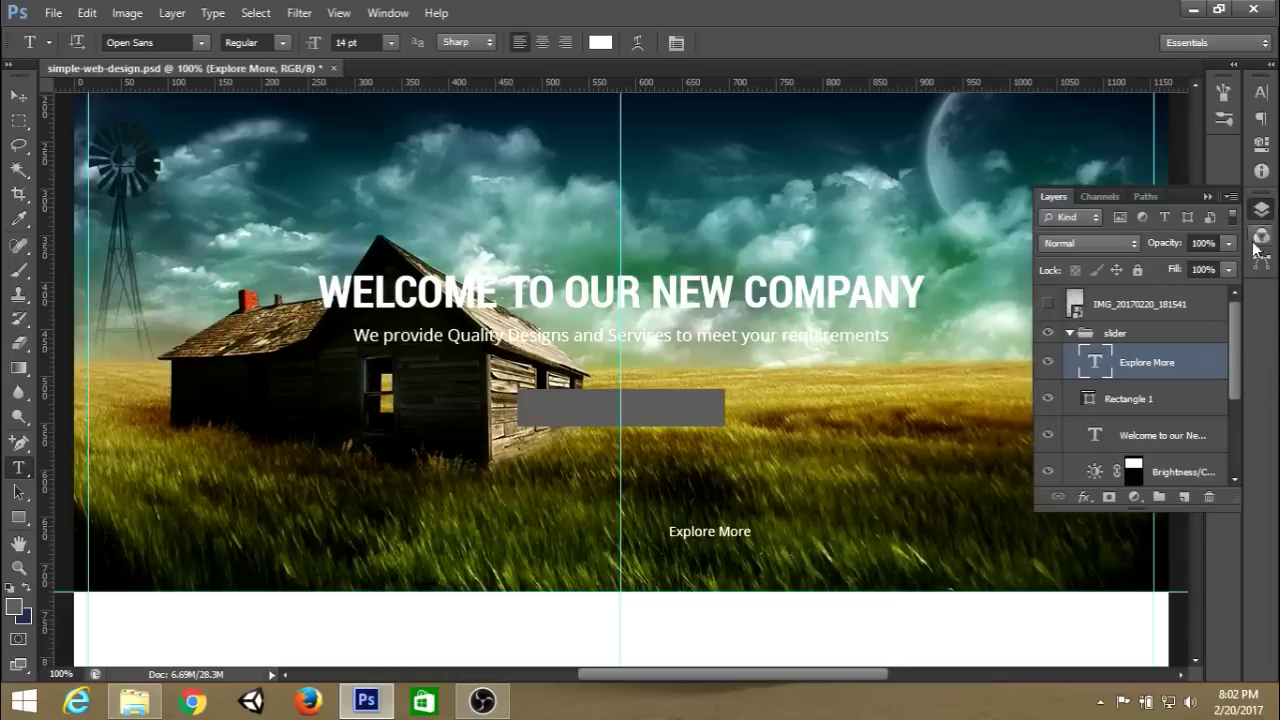
{"action": "left_click", "coordinate": [18, 95]}
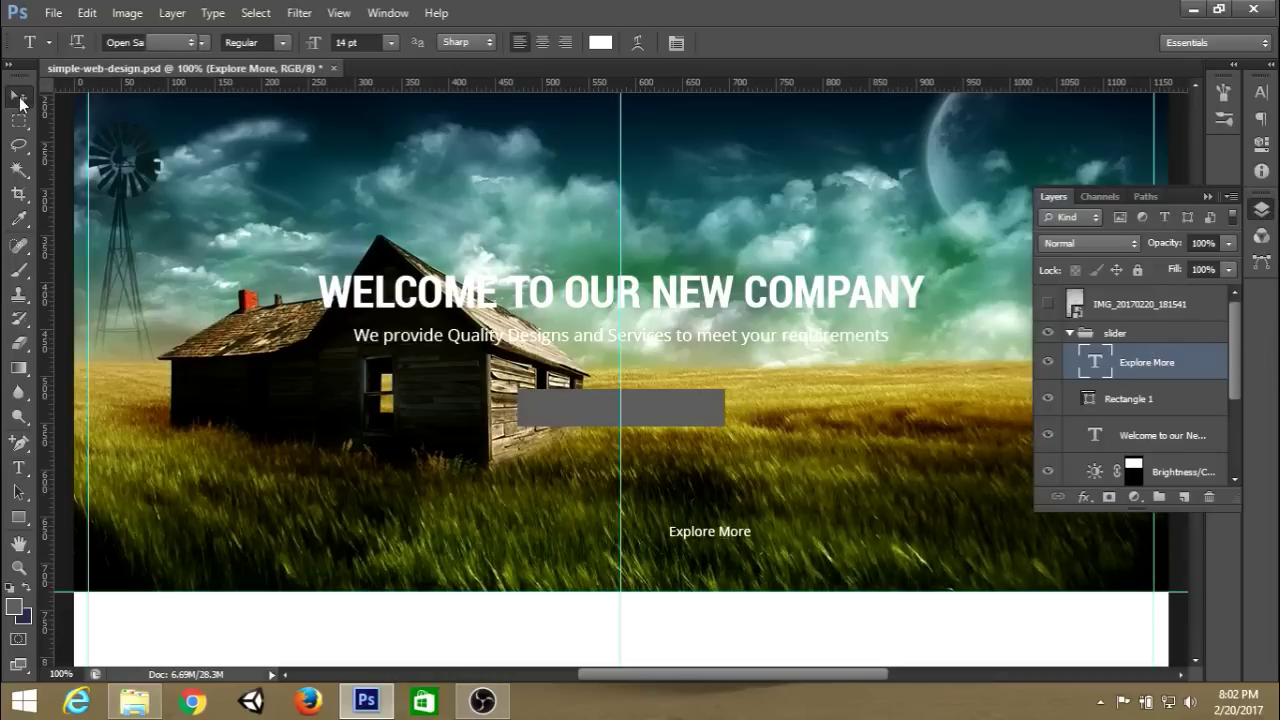
{"action": "left_click_drag", "start_coordinate": [730, 535], "coordinate": [647, 414]}
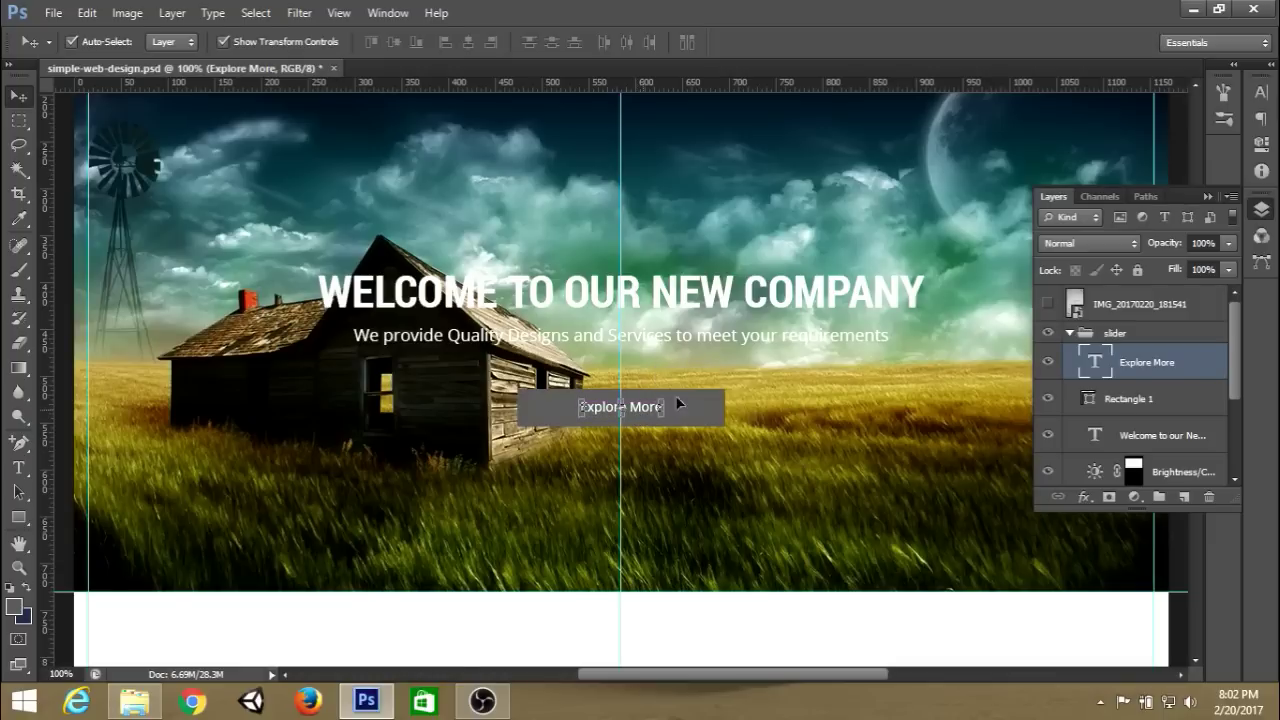
{"action": "left_click", "coordinate": [1208, 197]}
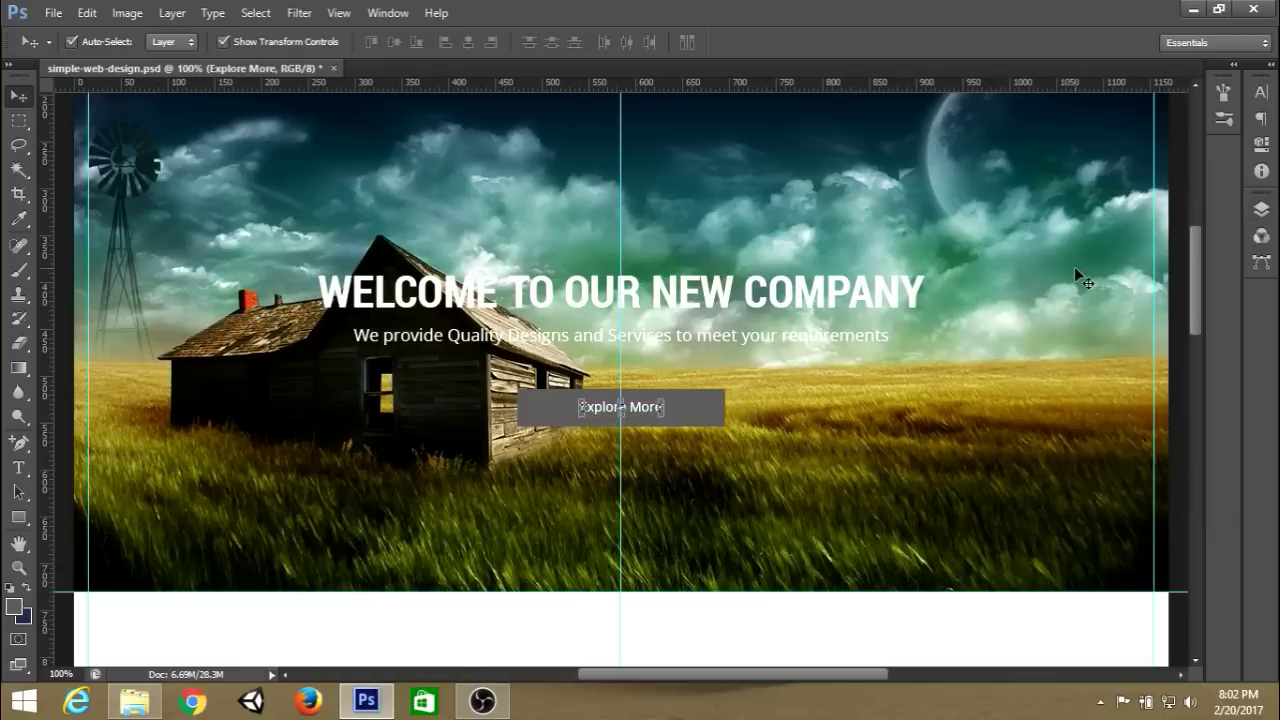
{"action": "key", "text": "ctrl+plus"}
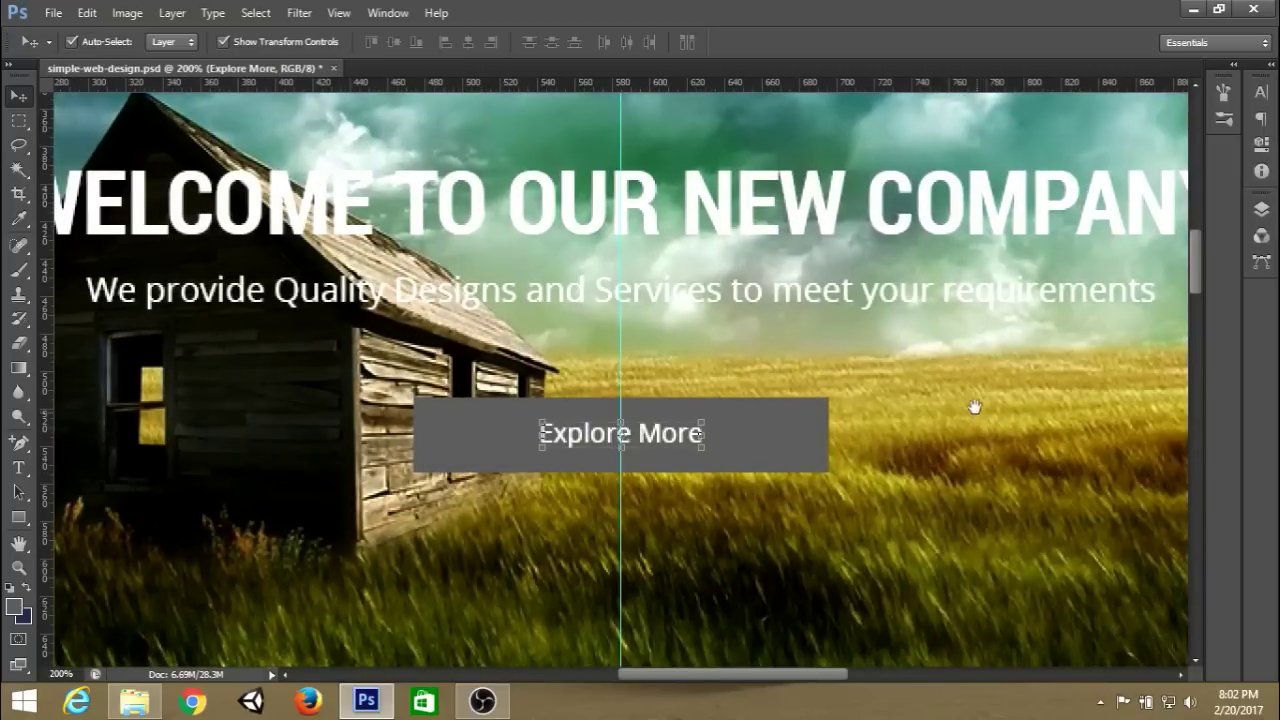
Narrow Rectangle 1 to about 70% width so it fits the Explore More text.
{"action": "left_click_drag", "start_coordinate": [974, 403], "coordinate": [971, 360]}
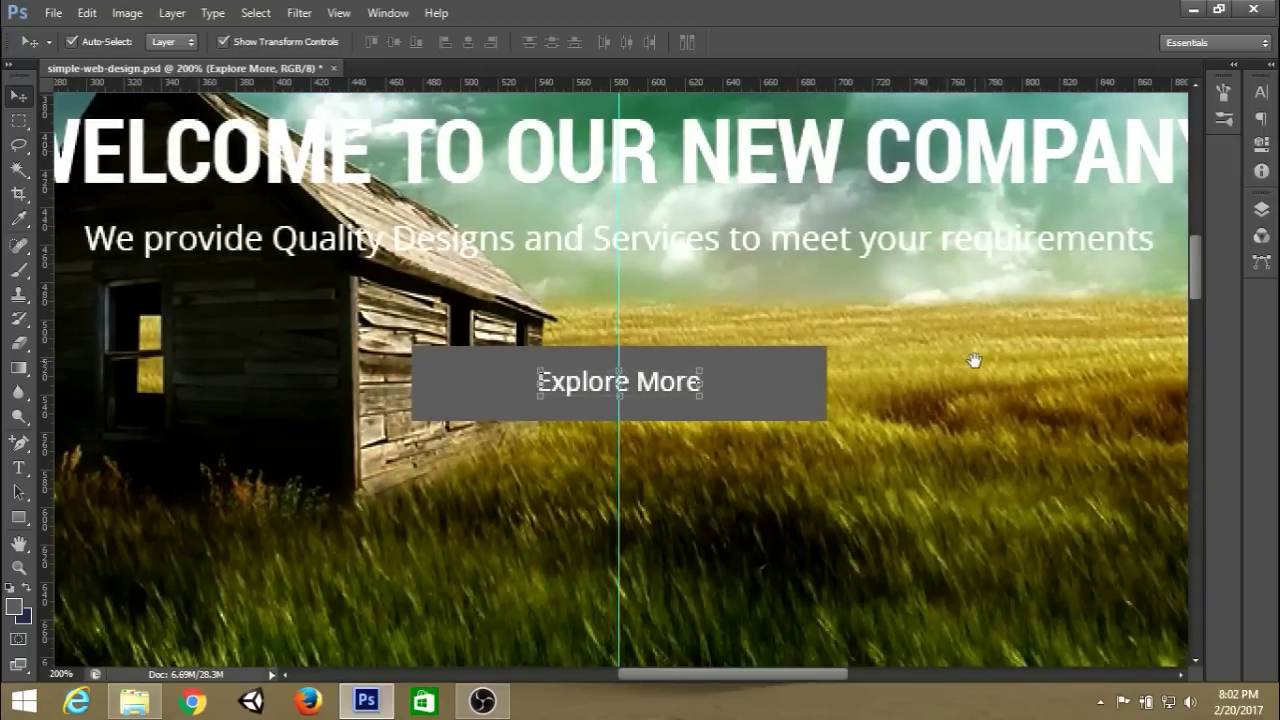
{"action": "left_click", "coordinate": [1262, 210]}
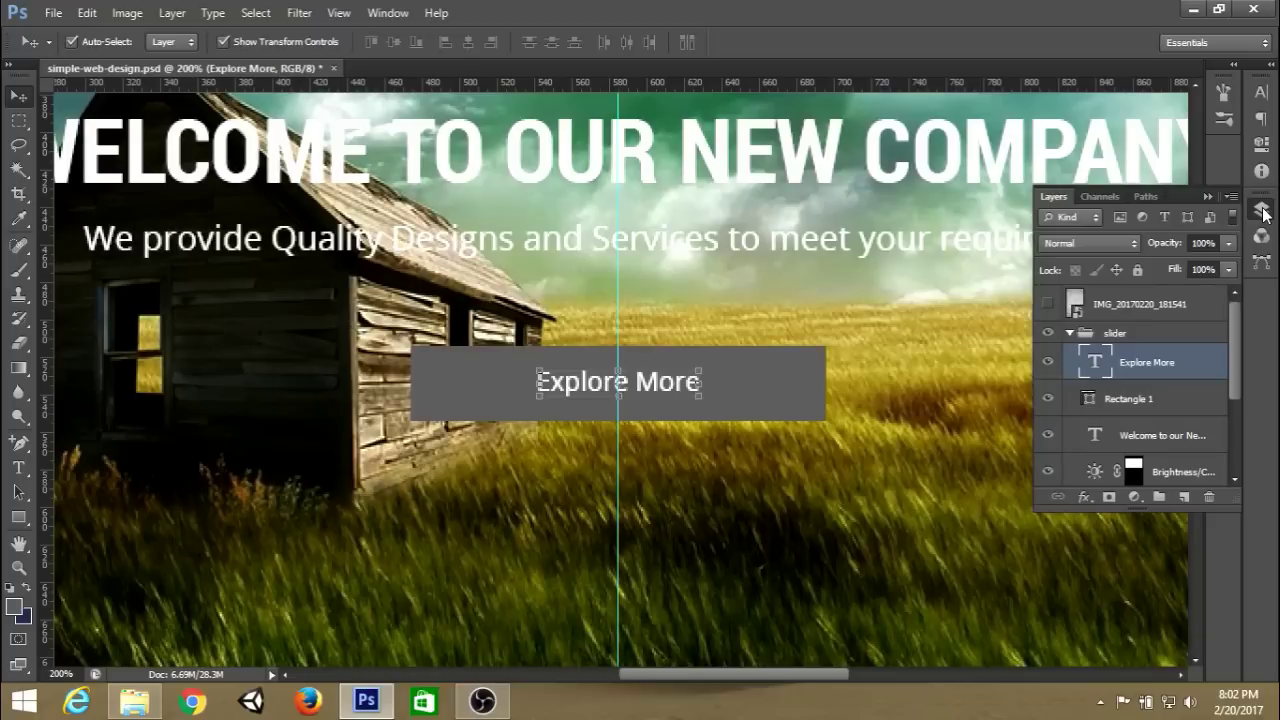
{"action": "left_click", "coordinate": [1165, 400]}
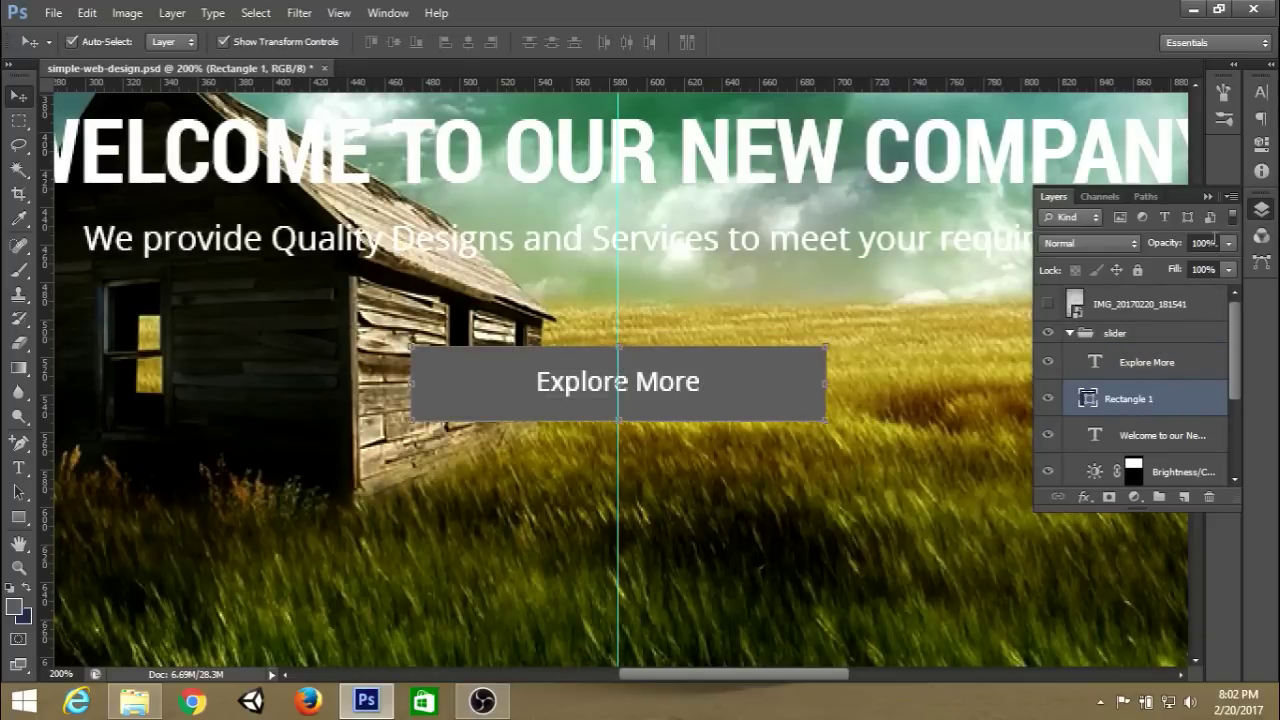
{"action": "double_click", "coordinate": [1209, 201]}
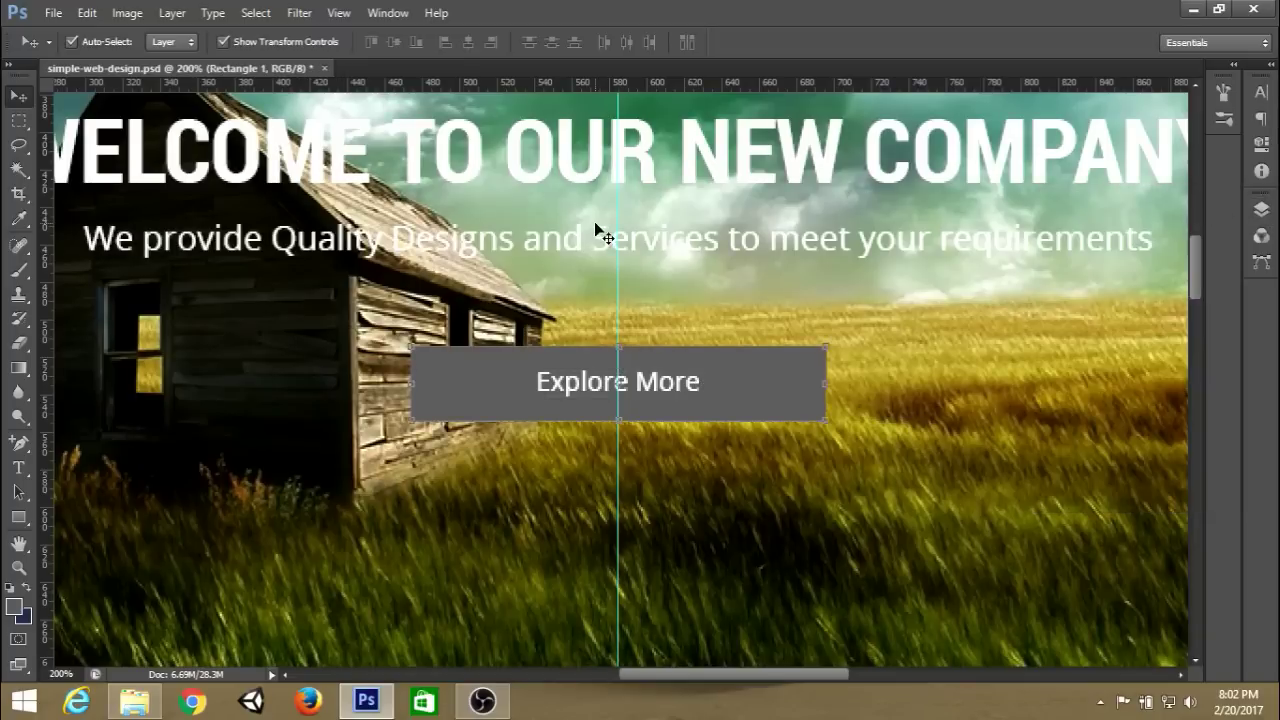
{"action": "left_click", "coordinate": [18, 121]}
{"action": "key", "text": "ctrl+t"}
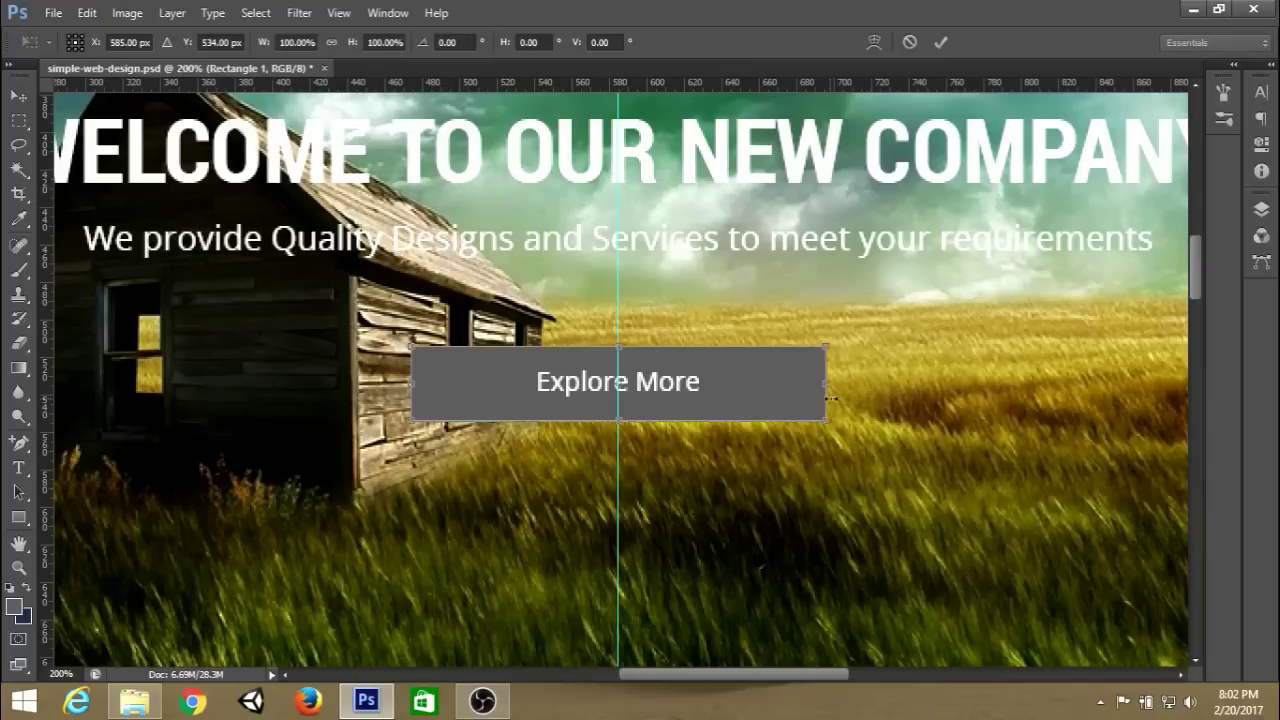
{"action": "left_click_drag", "start_coordinate": [825, 387], "coordinate": [758, 395]}
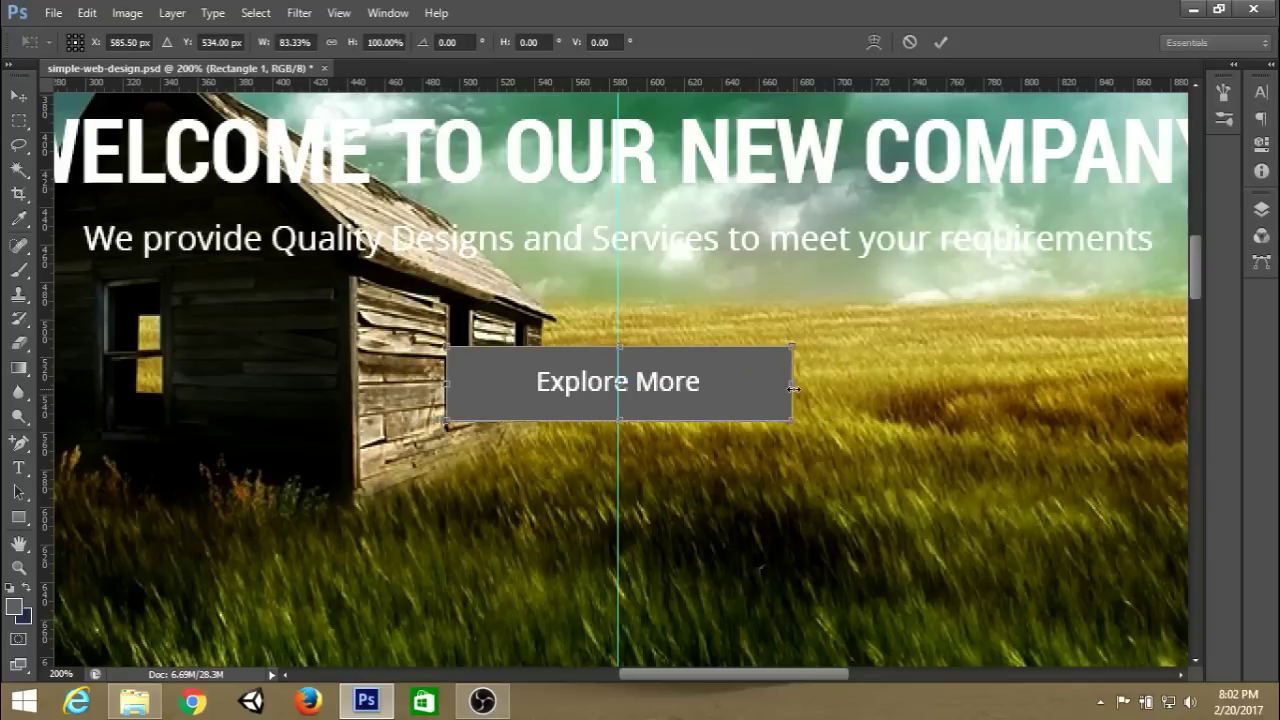
{"action": "left_click_drag", "start_coordinate": [787, 388], "coordinate": [732, 407]}
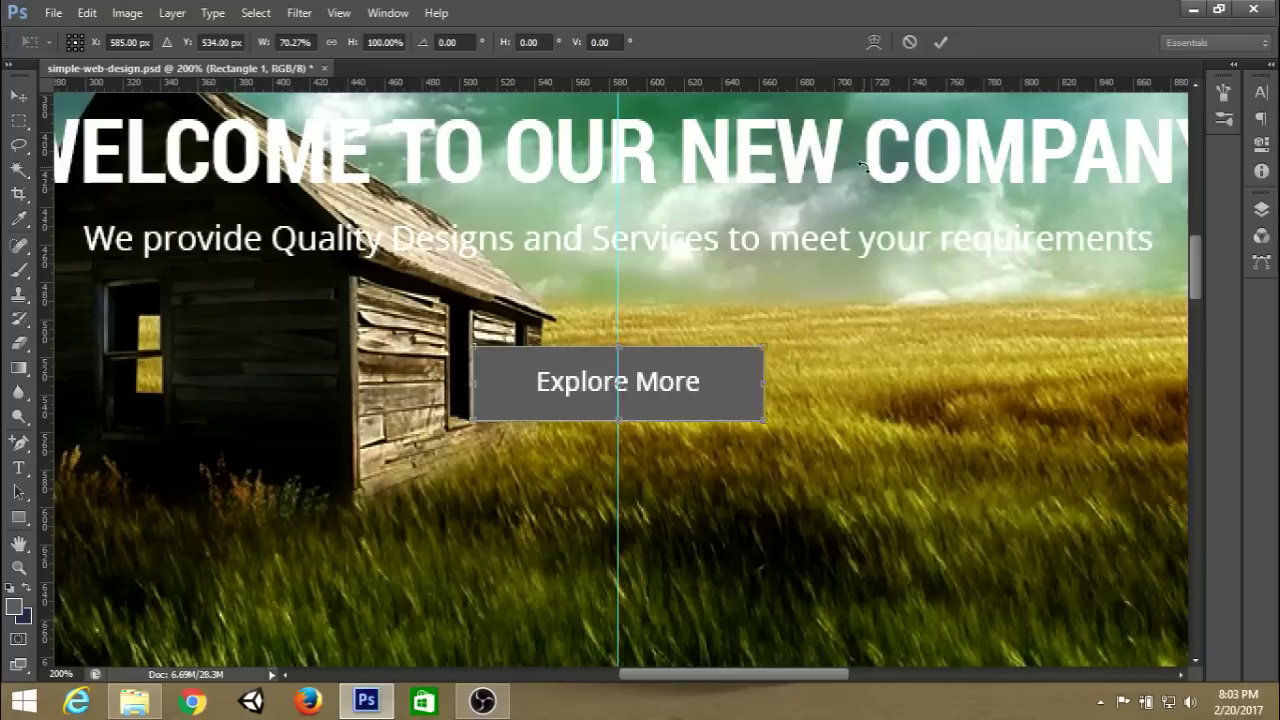
{"action": "key", "text": "Down"}
{"action": "key", "text": "Down"}
{"action": "key", "text": "Down"}
{"action": "key", "text": "Down"}
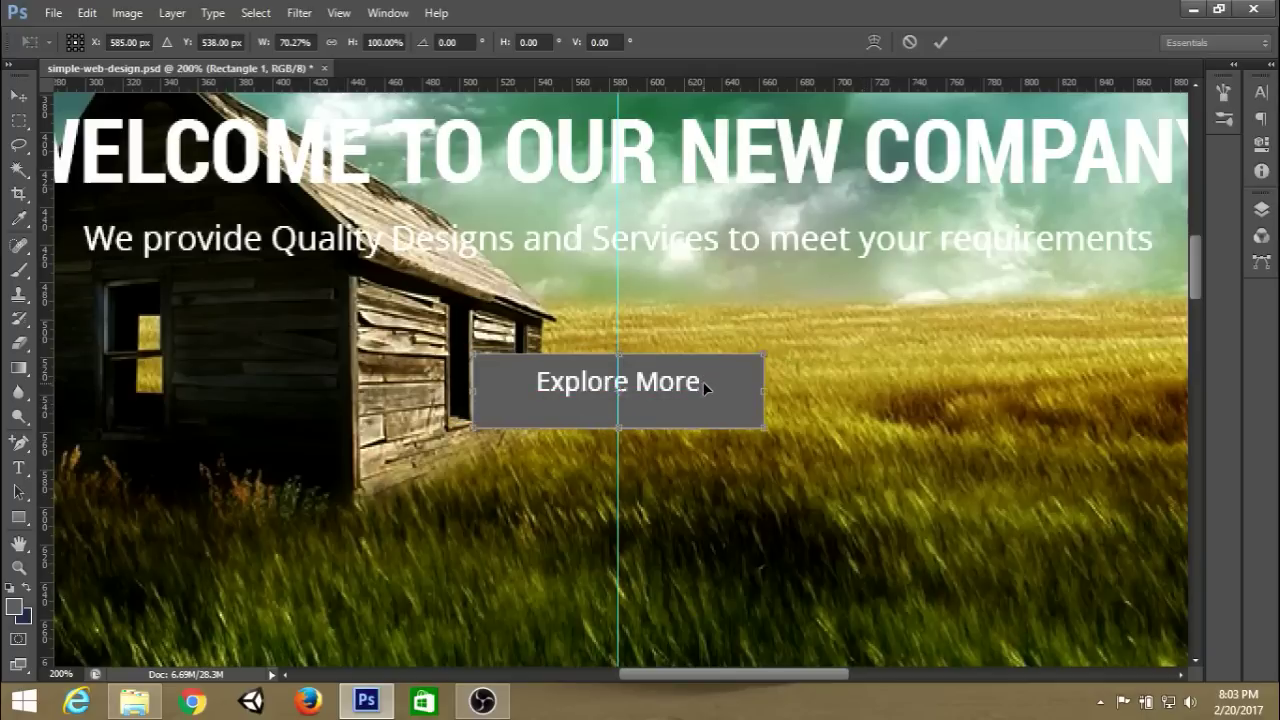
{"action": "key", "text": "Up"}
{"action": "key", "text": "Up"}
{"action": "key", "text": "Up"}
{"action": "key", "text": "Up"}
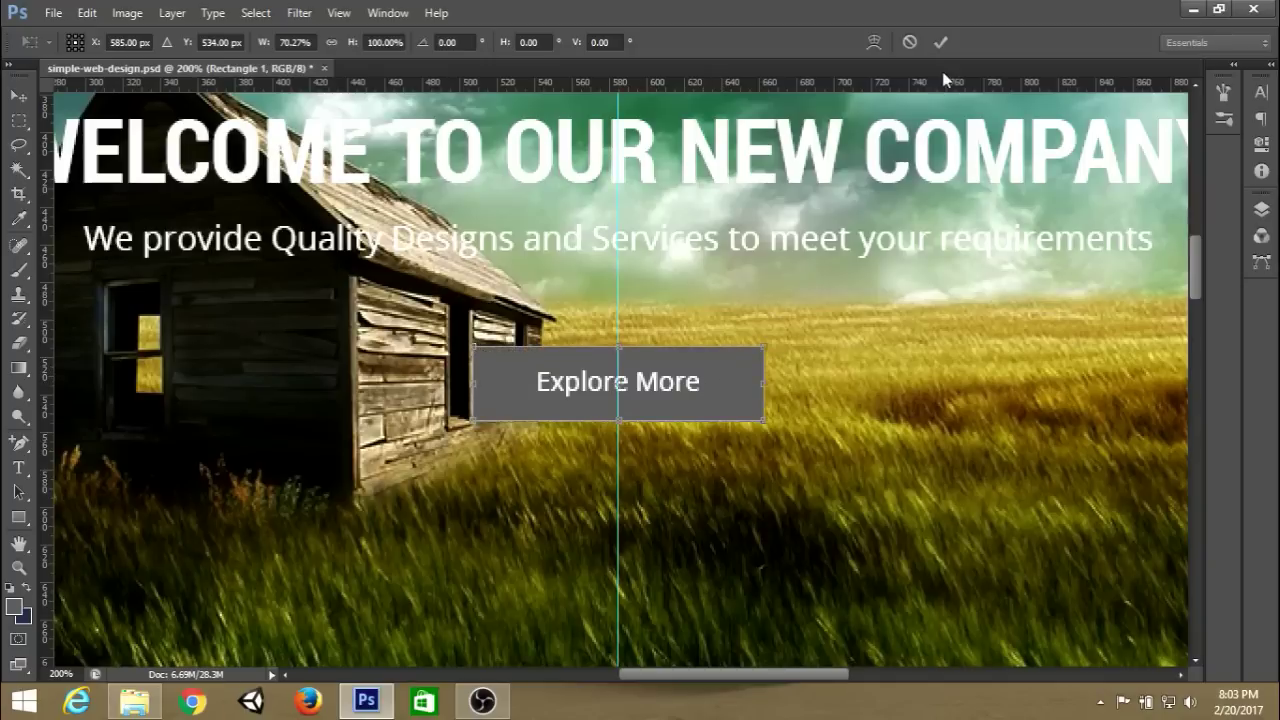
{"action": "left_click", "coordinate": [945, 43]}
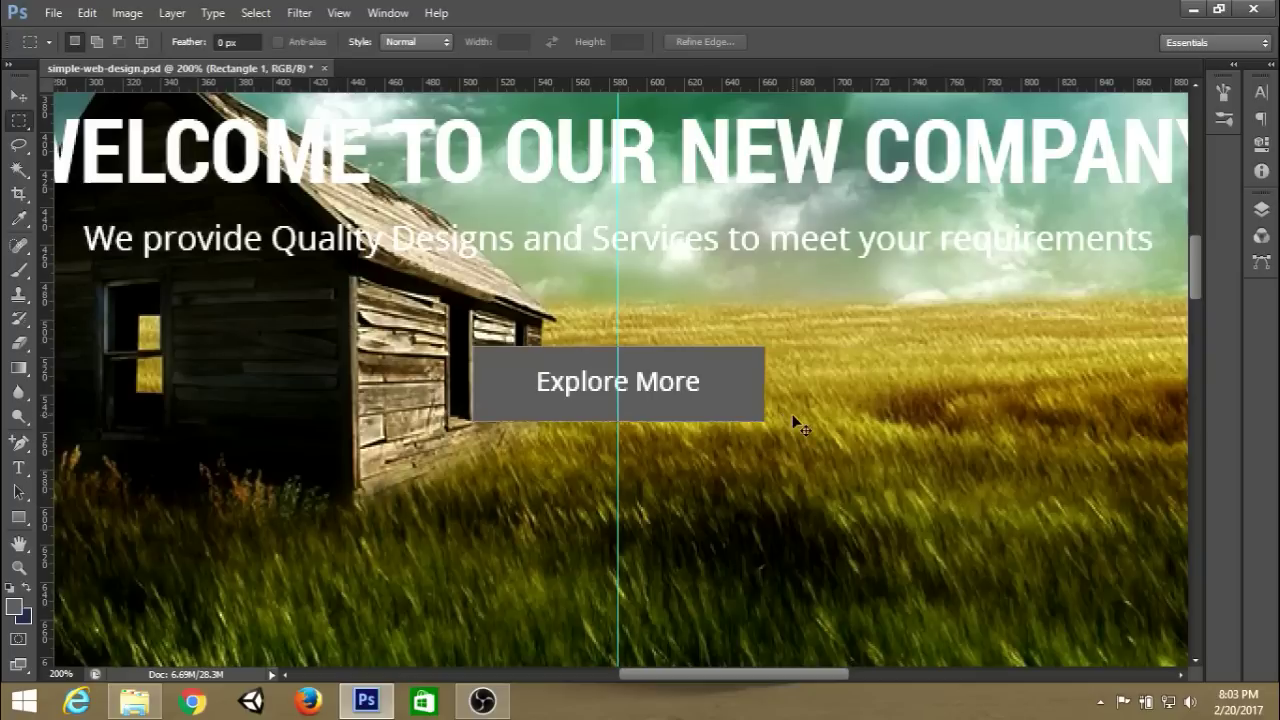
Move the grey rectangle slightly lower to even the padding around the label.
{"action": "key", "text": "ctrl+t"}
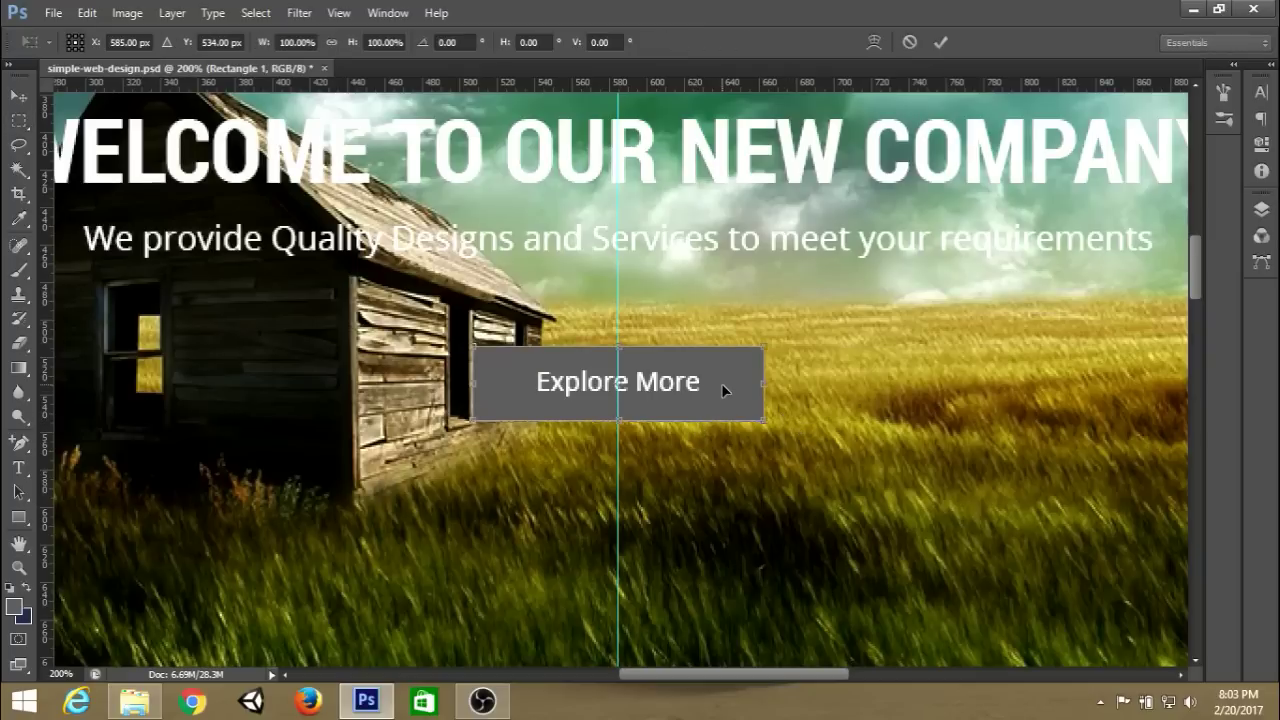
{"action": "left_click_drag", "start_coordinate": [721, 383], "coordinate": [721, 400]}
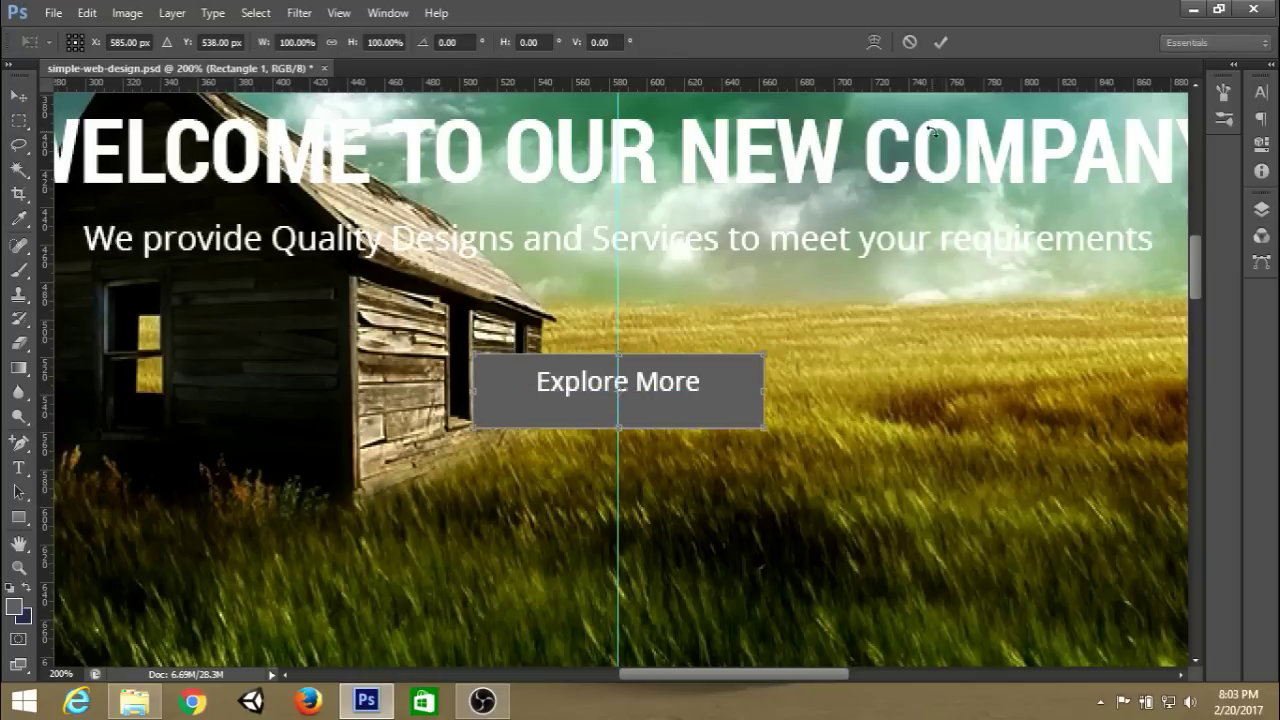
{"action": "left_click", "coordinate": [940, 42]}
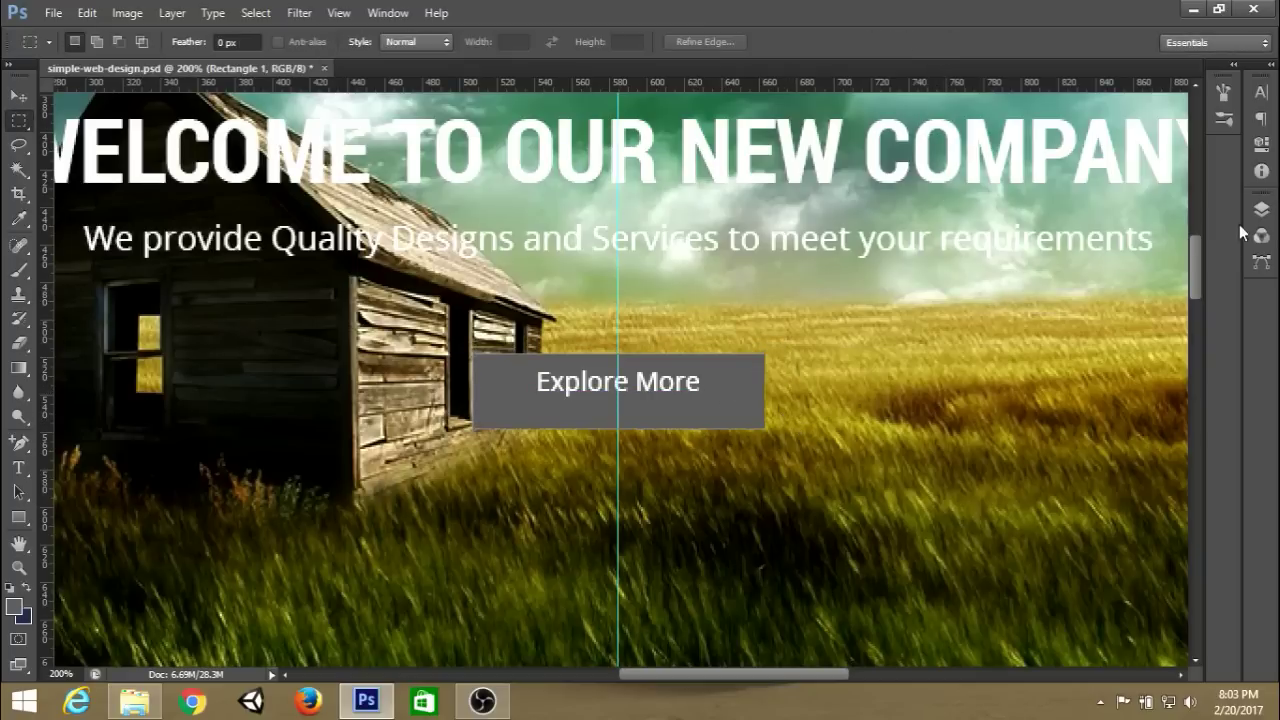
{"action": "left_click", "coordinate": [1261, 209]}
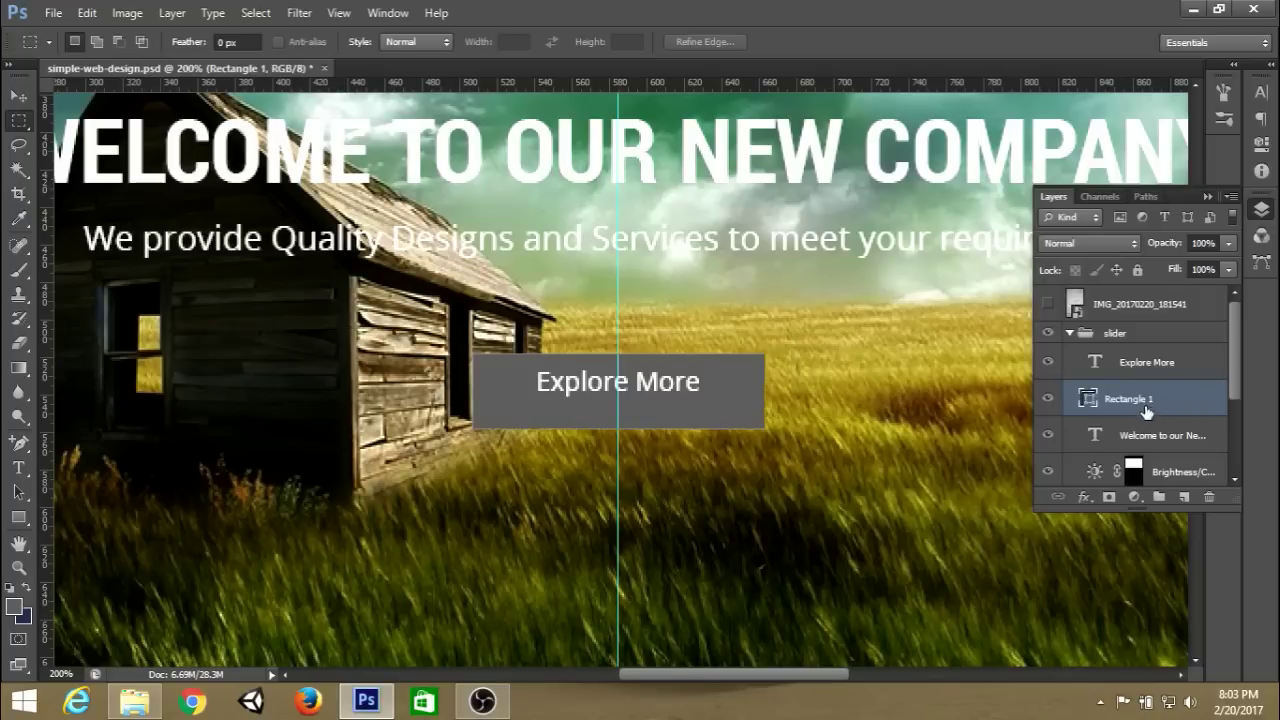
Load Rectangle 1's shape as a selection on a new empty layer.
{"action": "left_click", "coordinate": [1089, 399], "text": "ctrl"}
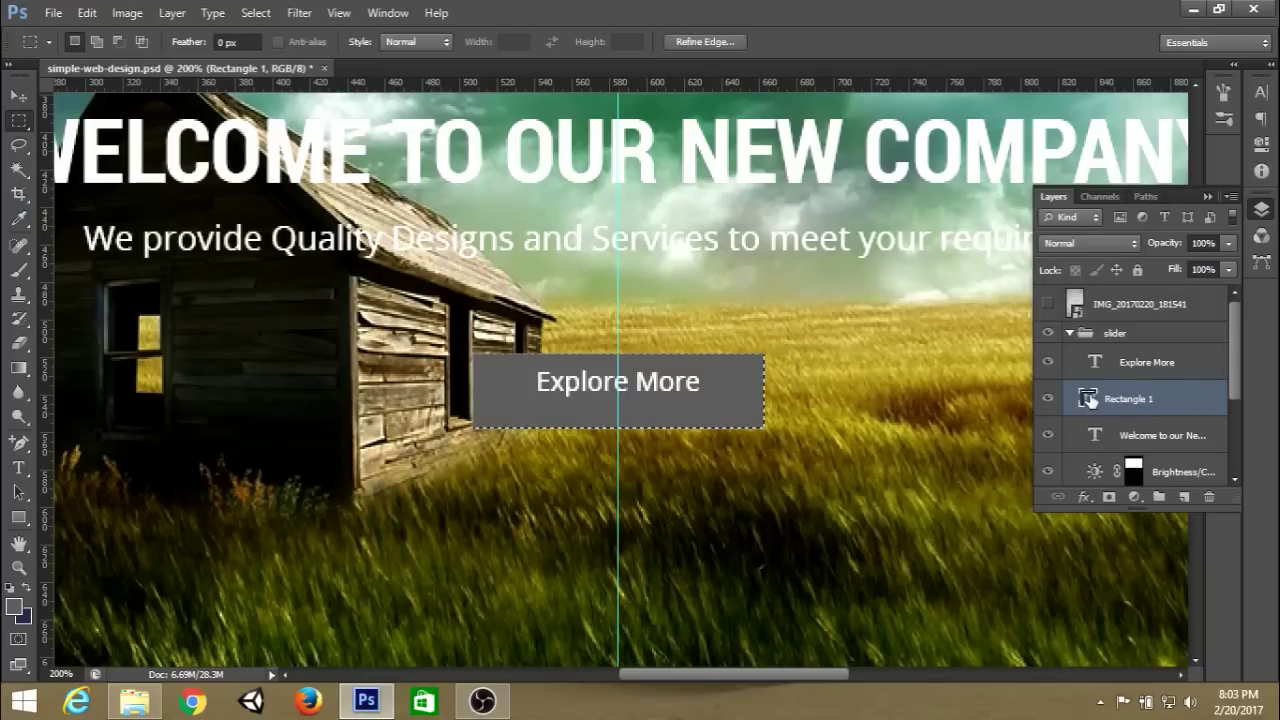
{"action": "left_click", "coordinate": [1184, 497]}
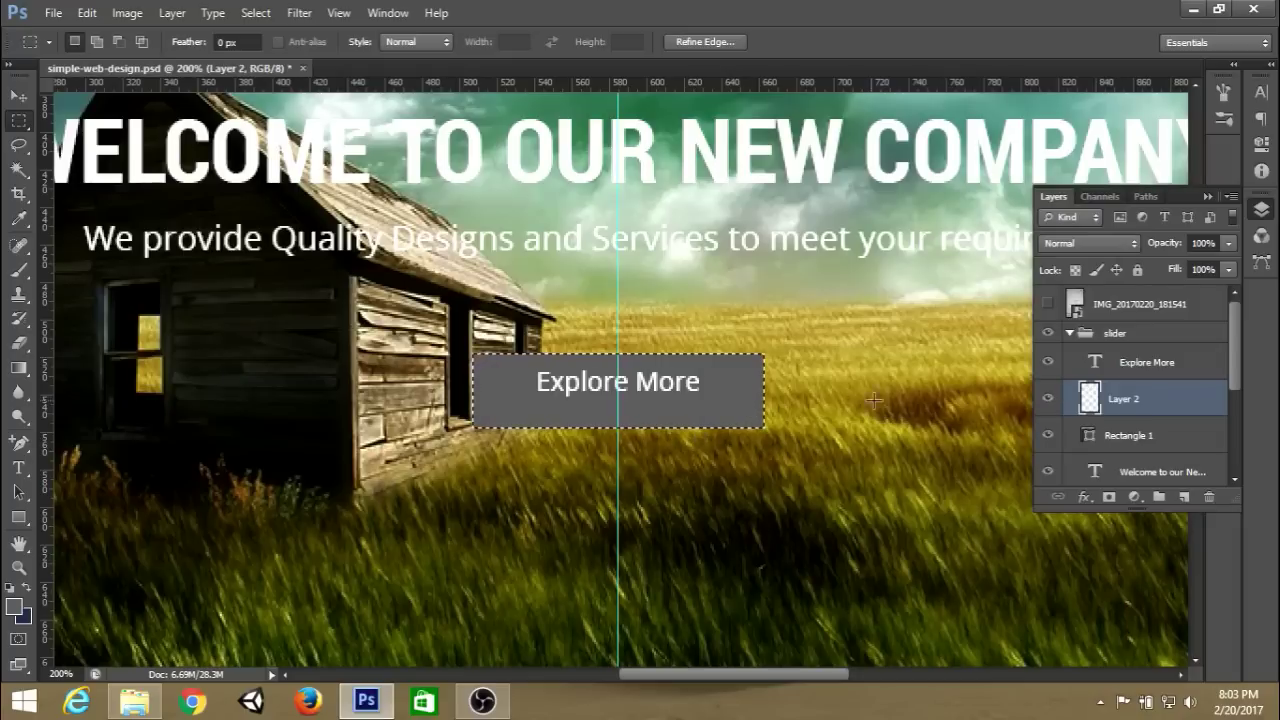
{"action": "right_click", "coordinate": [732, 392]}
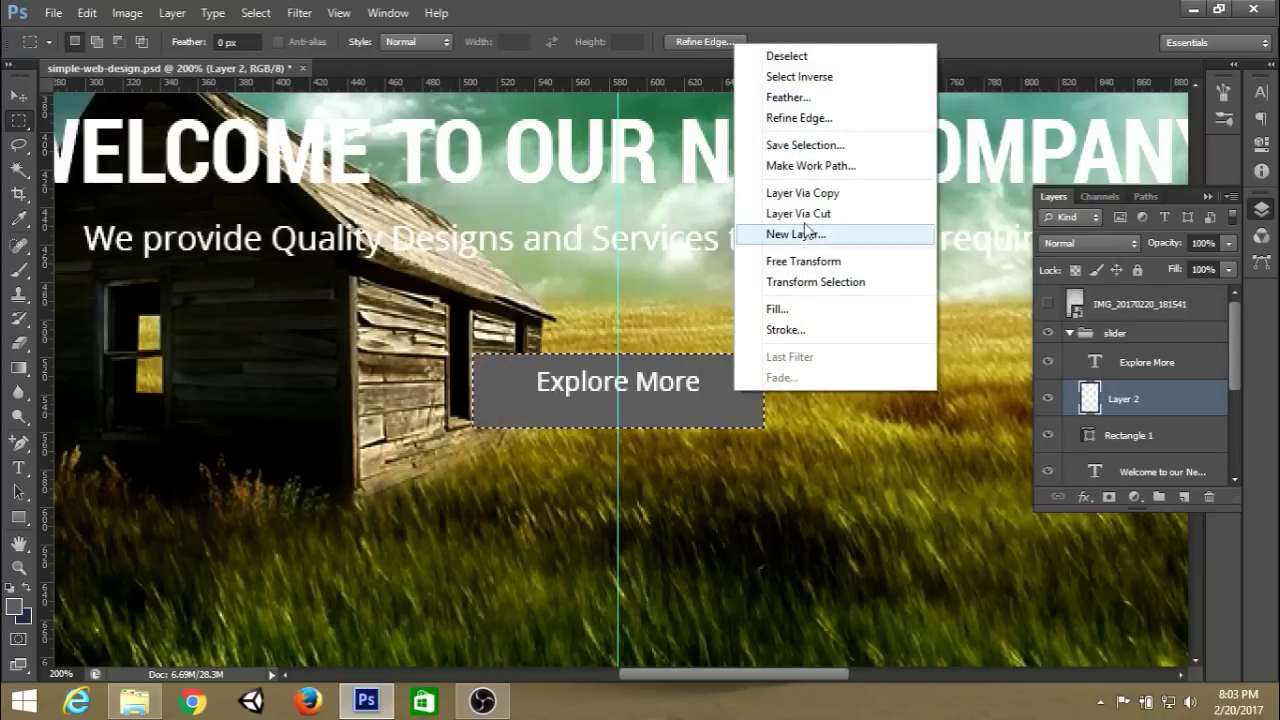
Stroke the selection with a 2 px white outline.
{"action": "left_click", "coordinate": [797, 329]}
{"action": "left_click_drag", "start_coordinate": [637, 141], "coordinate": [965, 142]}
{"action": "left_click", "coordinate": [923, 194]}
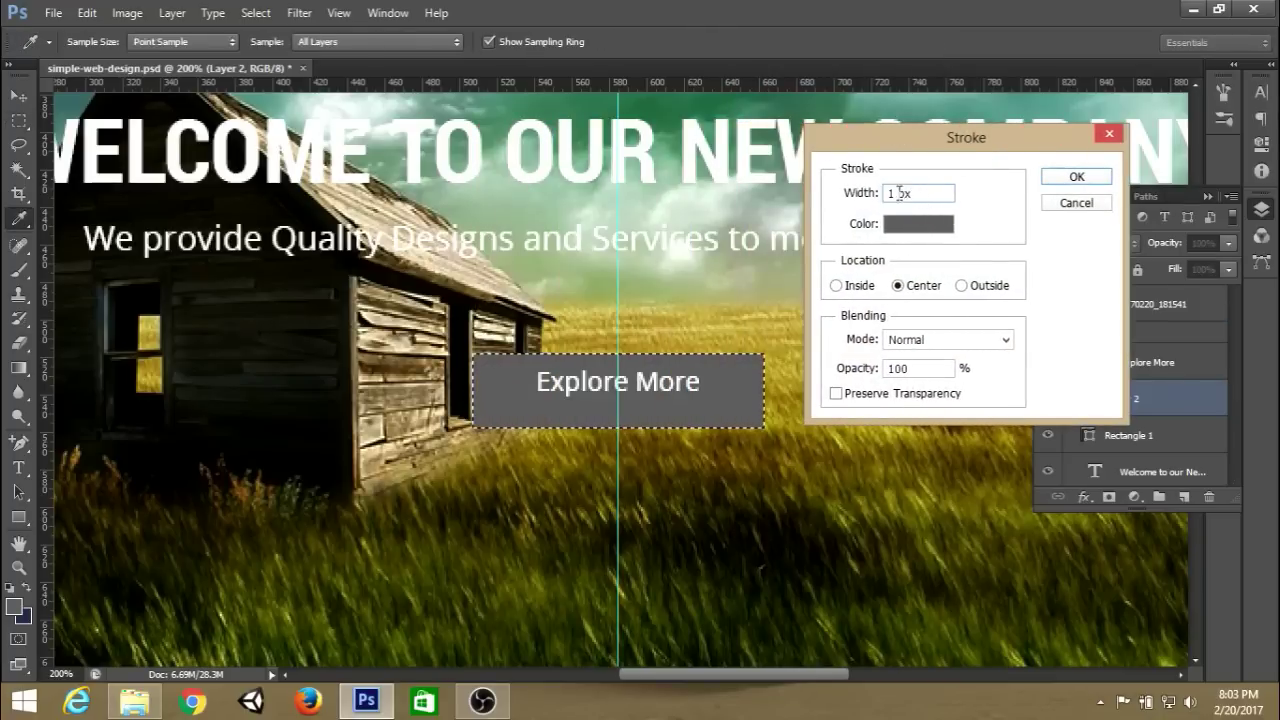
{"action": "left_click_drag", "start_coordinate": [906, 194], "coordinate": [886, 194]}
{"action": "type", "text": "2"}
{"action": "left_click", "coordinate": [918, 226]}
{"action": "left_click", "coordinate": [807, 353]}
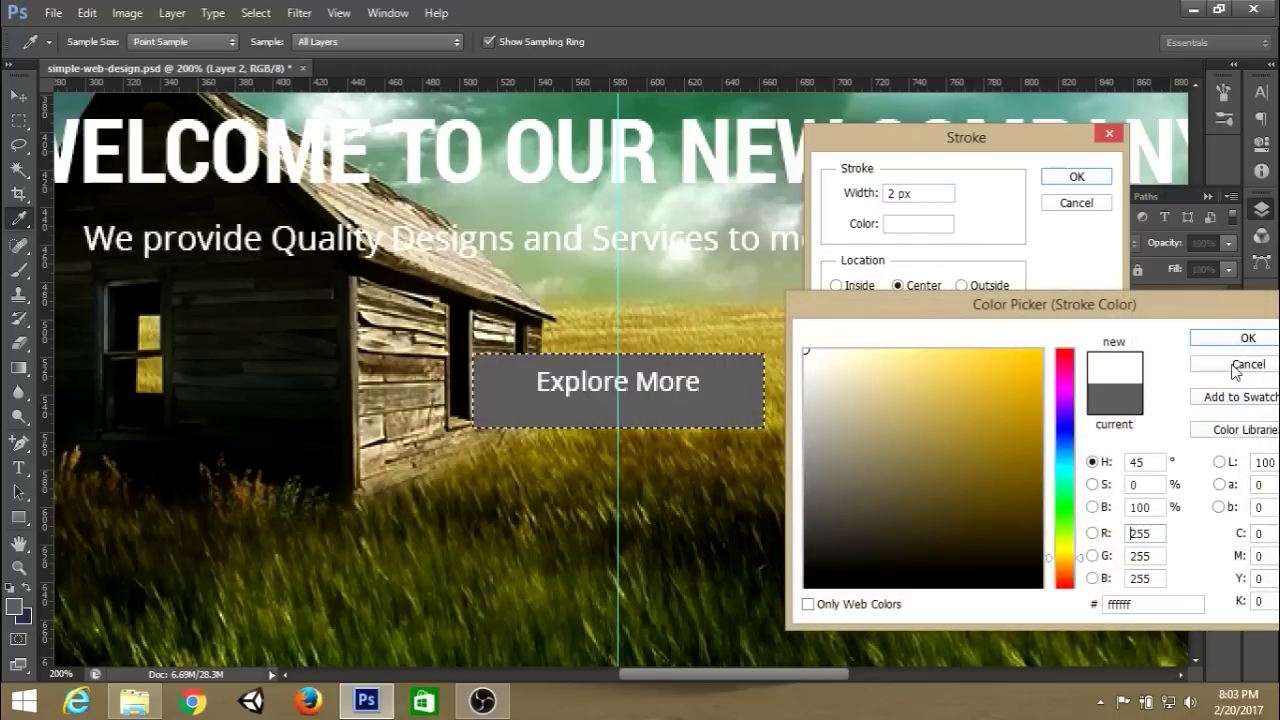
{"action": "left_click", "coordinate": [1246, 337]}
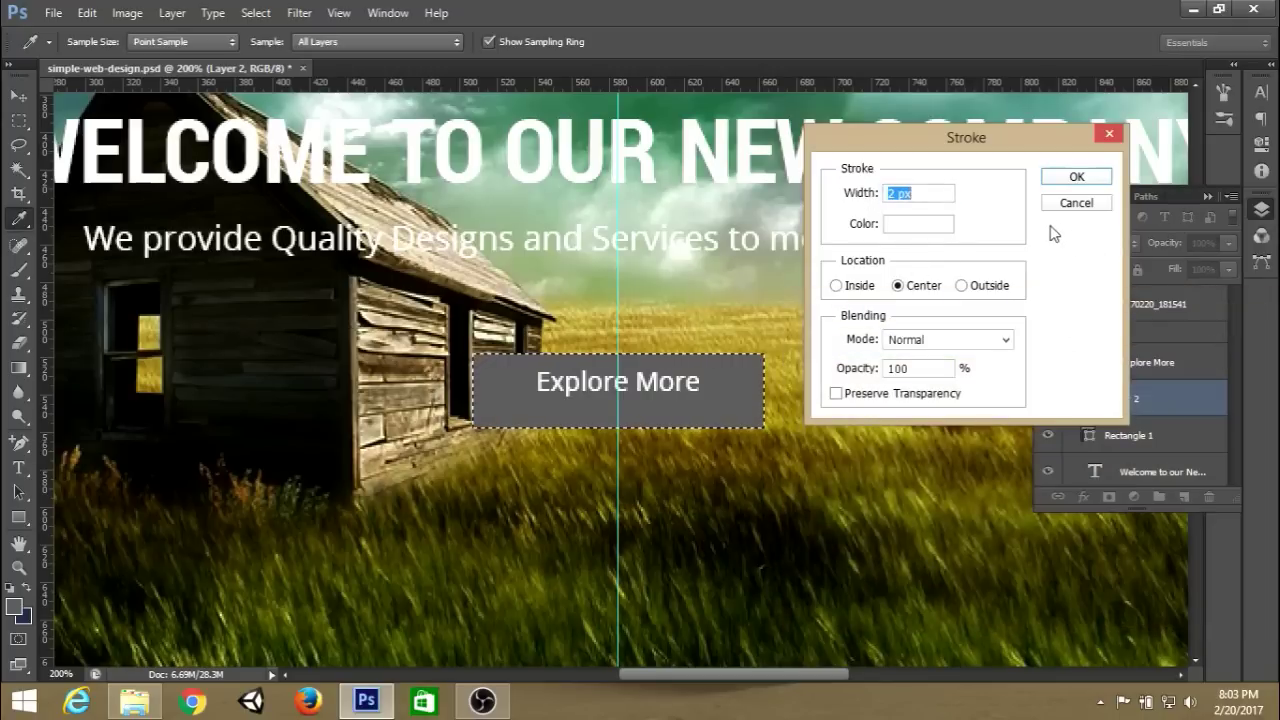
{"action": "left_click", "coordinate": [1070, 177]}
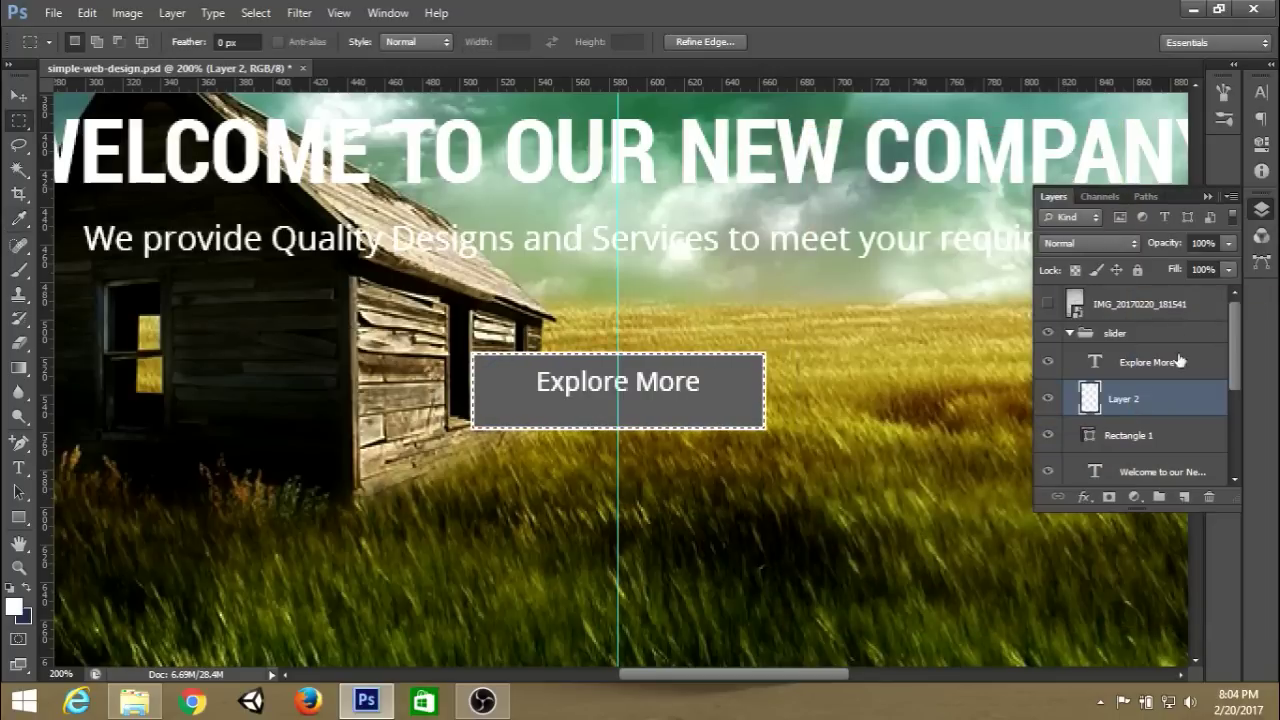
{"action": "left_click", "coordinate": [1050, 437]}
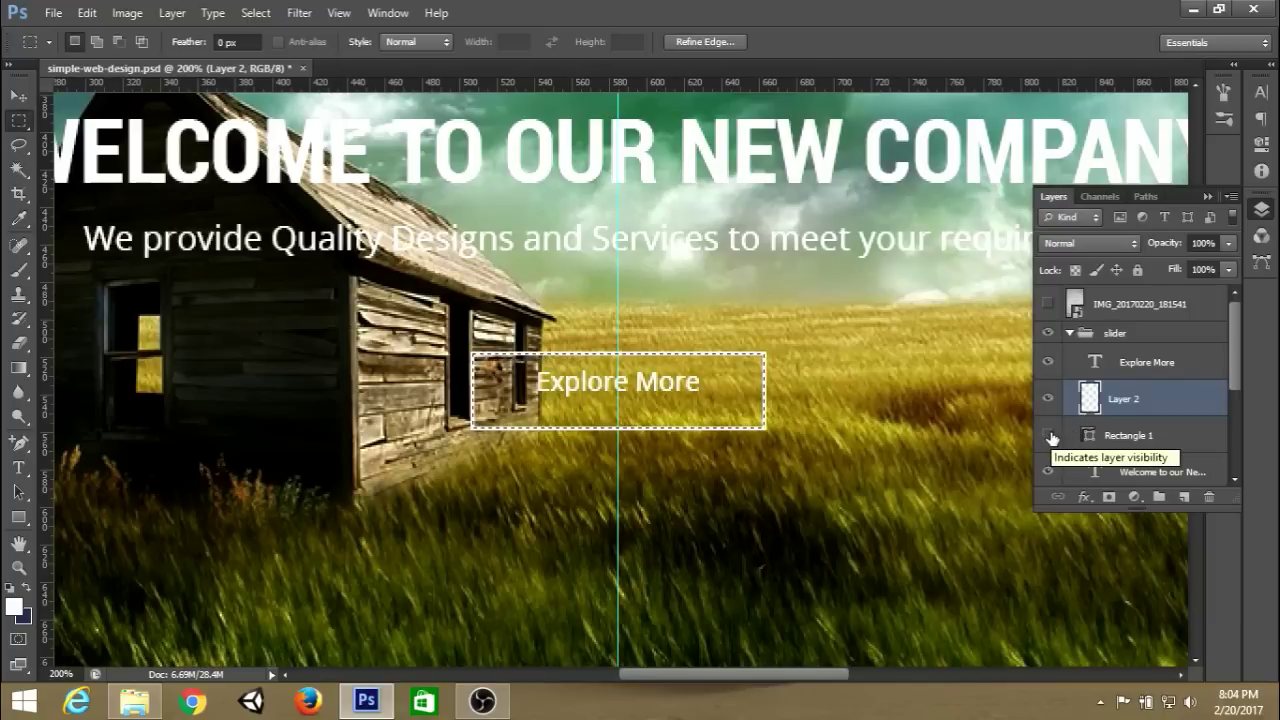
{"action": "key", "text": "ctrl+d"}
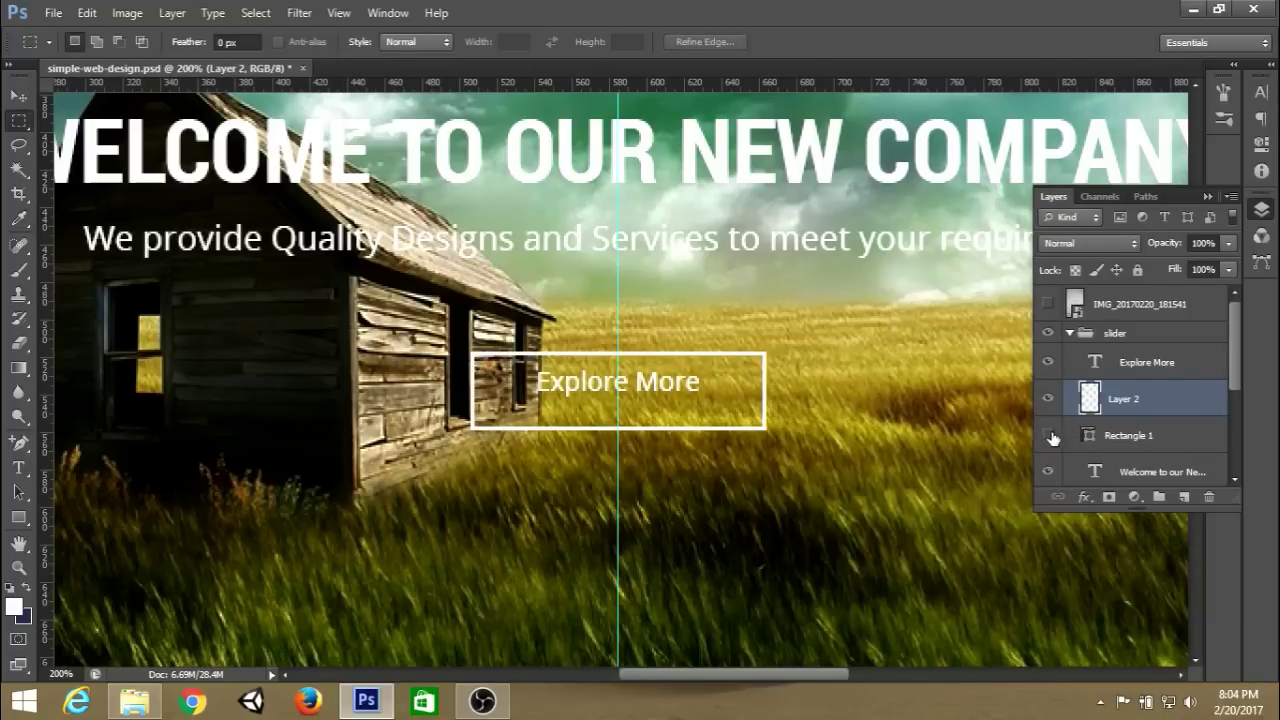
{"action": "left_click", "coordinate": [1050, 436]}
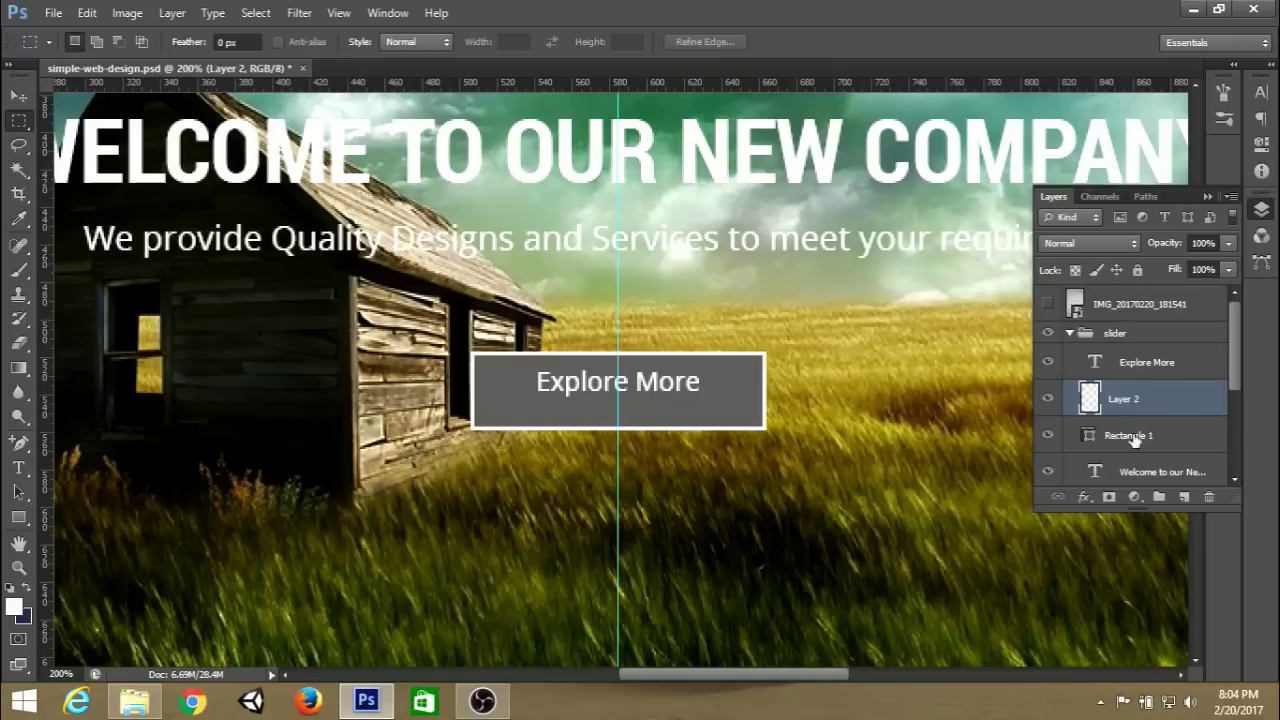
{"action": "left_click", "coordinate": [1183, 498]}
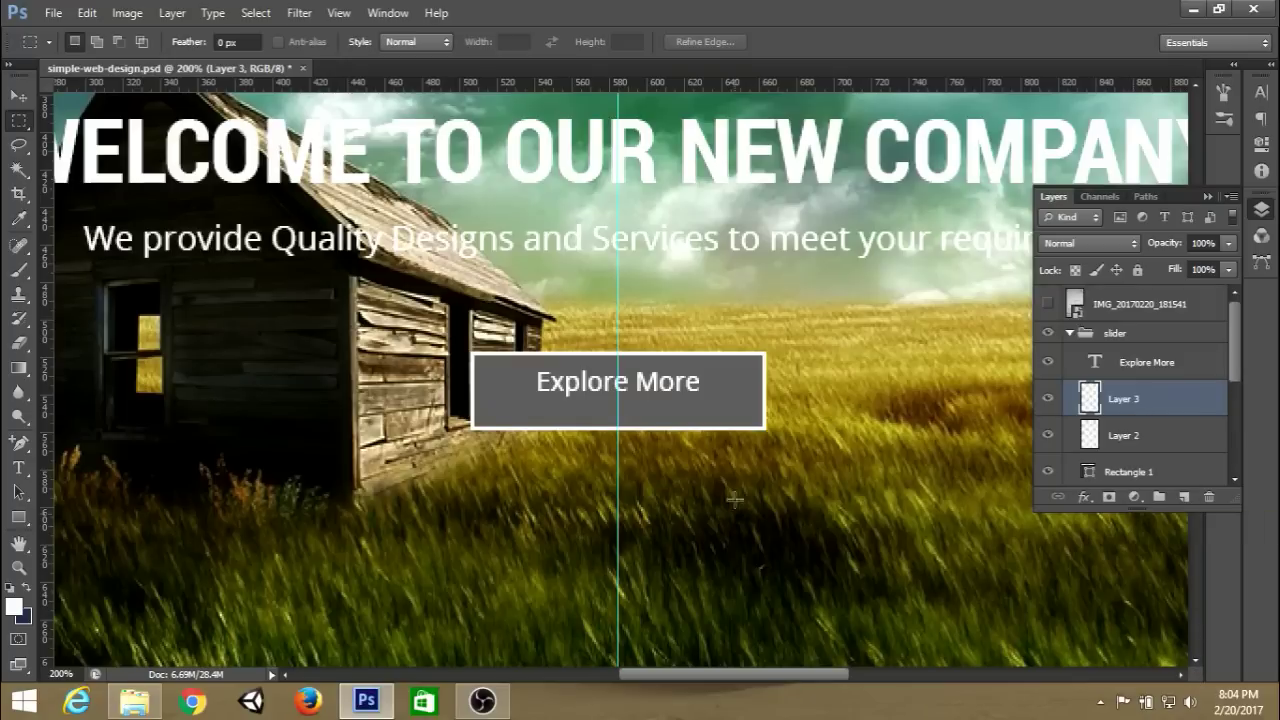
{"action": "left_click", "coordinate": [19, 545]}
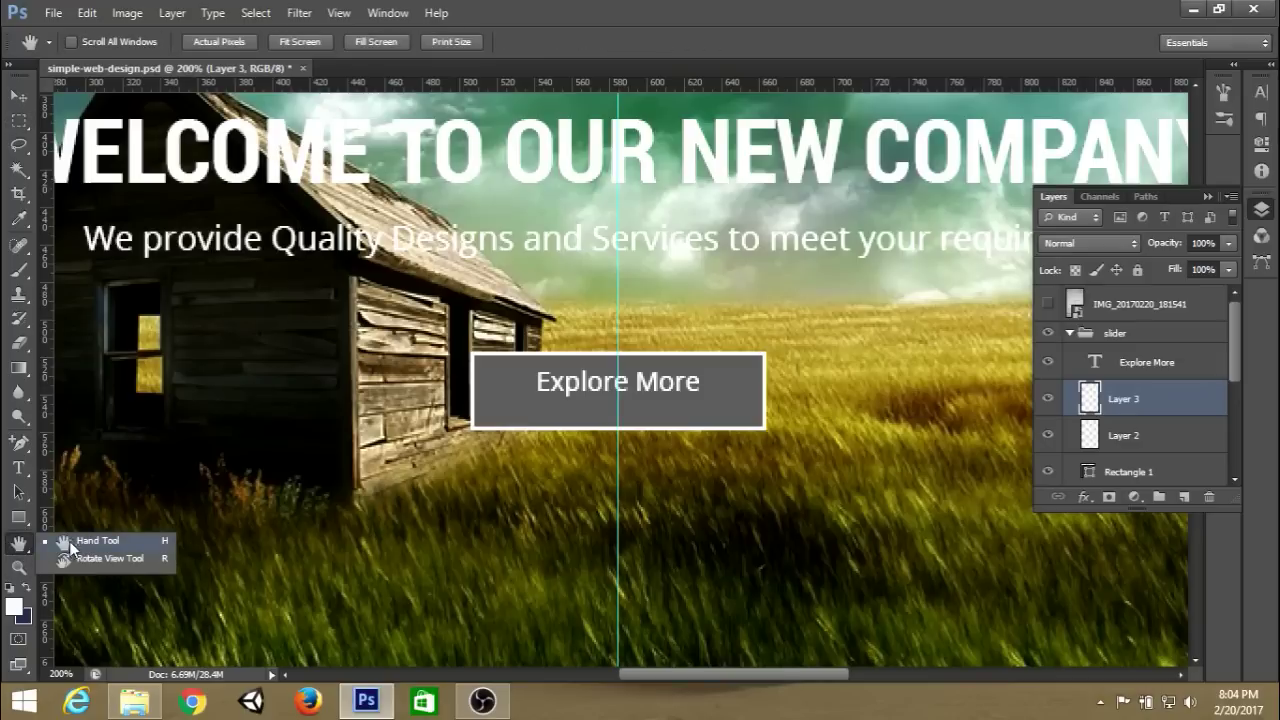
{"action": "left_click", "coordinate": [19, 518]}
{"action": "right_click", "coordinate": [19, 518]}
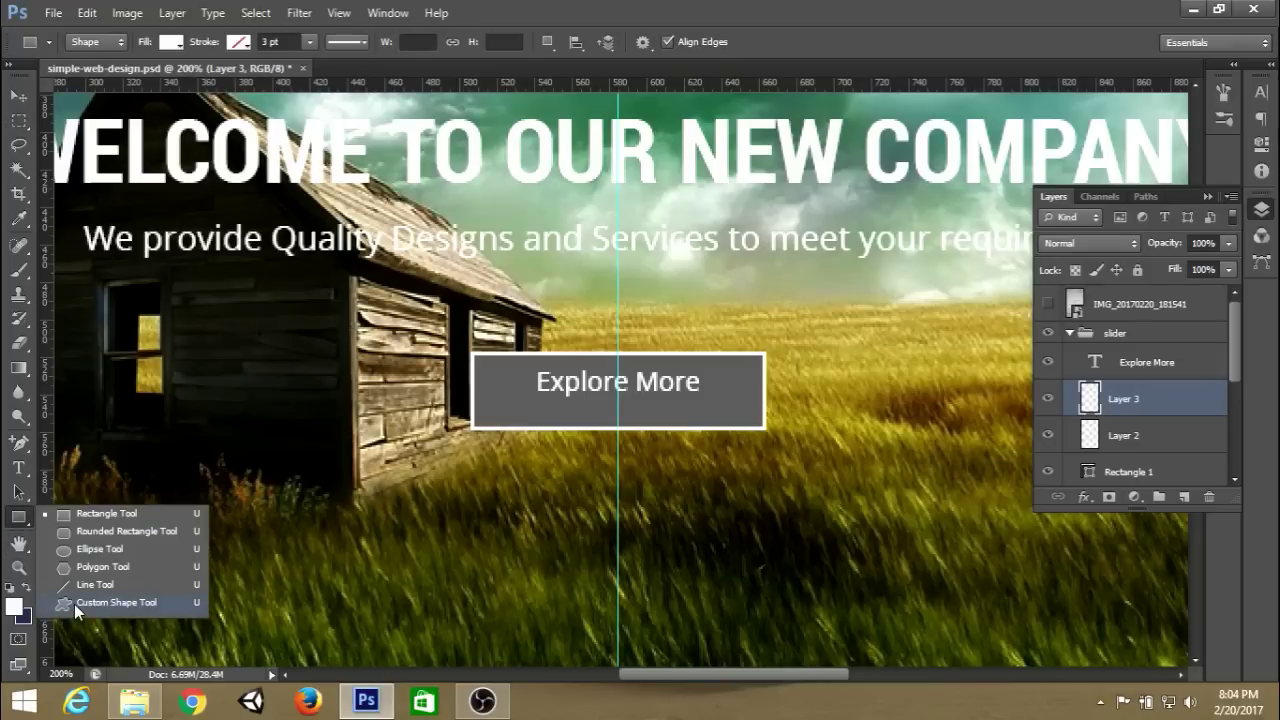
{"action": "left_click", "coordinate": [100, 602]}
{"action": "left_click", "coordinate": [726, 40]}
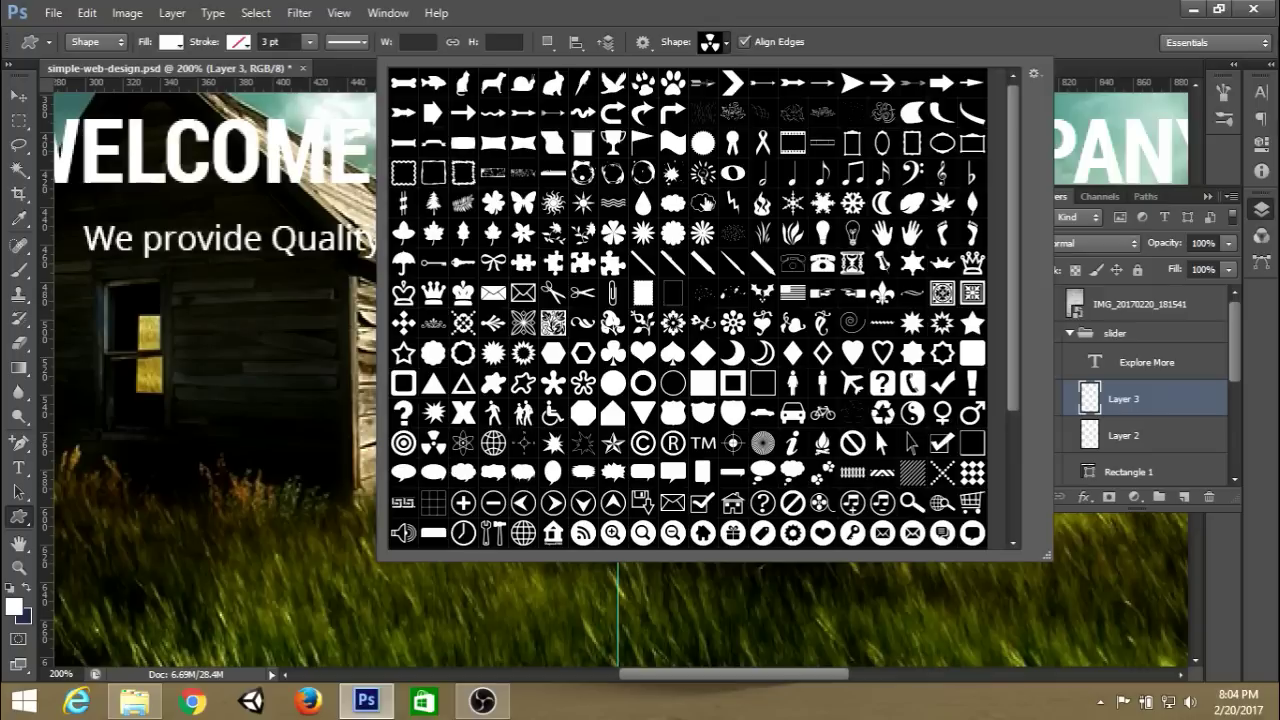
{"action": "left_click", "coordinate": [898, 5]}
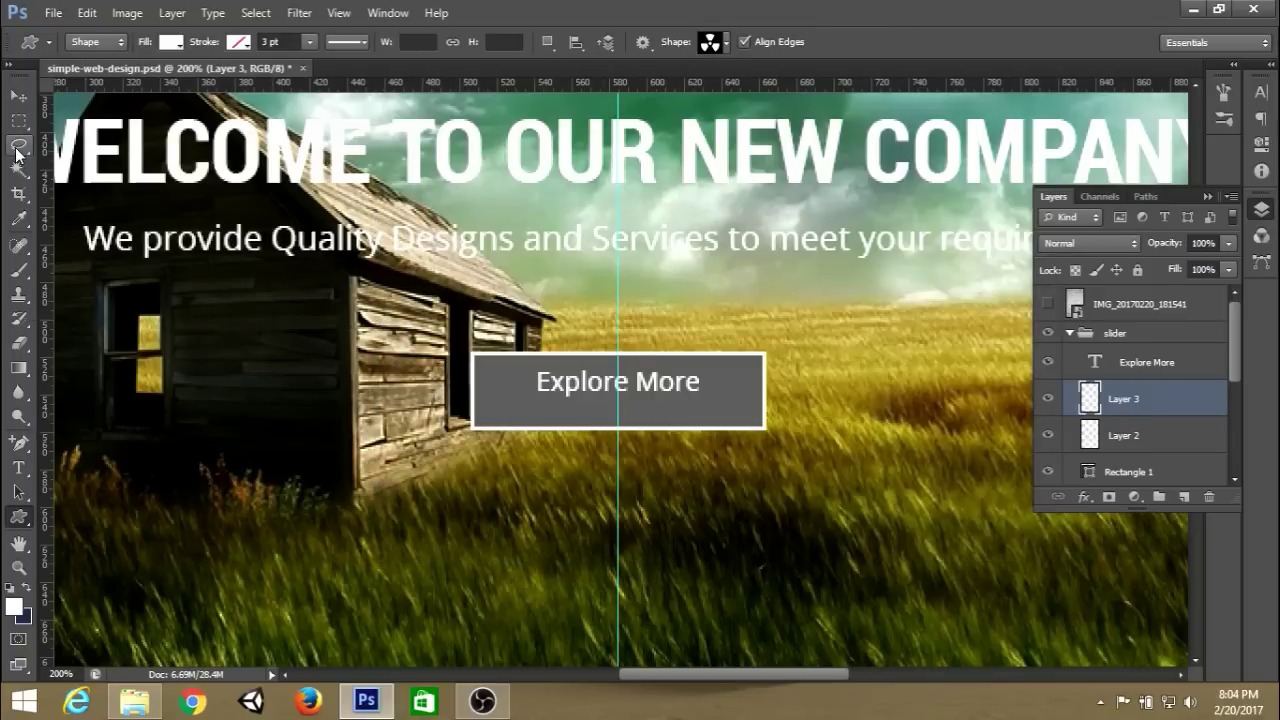
Draw a diagonal arrow stroke with the Polygonal Lasso and fill it white.
{"action": "left_click_drag", "start_coordinate": [17, 150], "coordinate": [77, 172]}
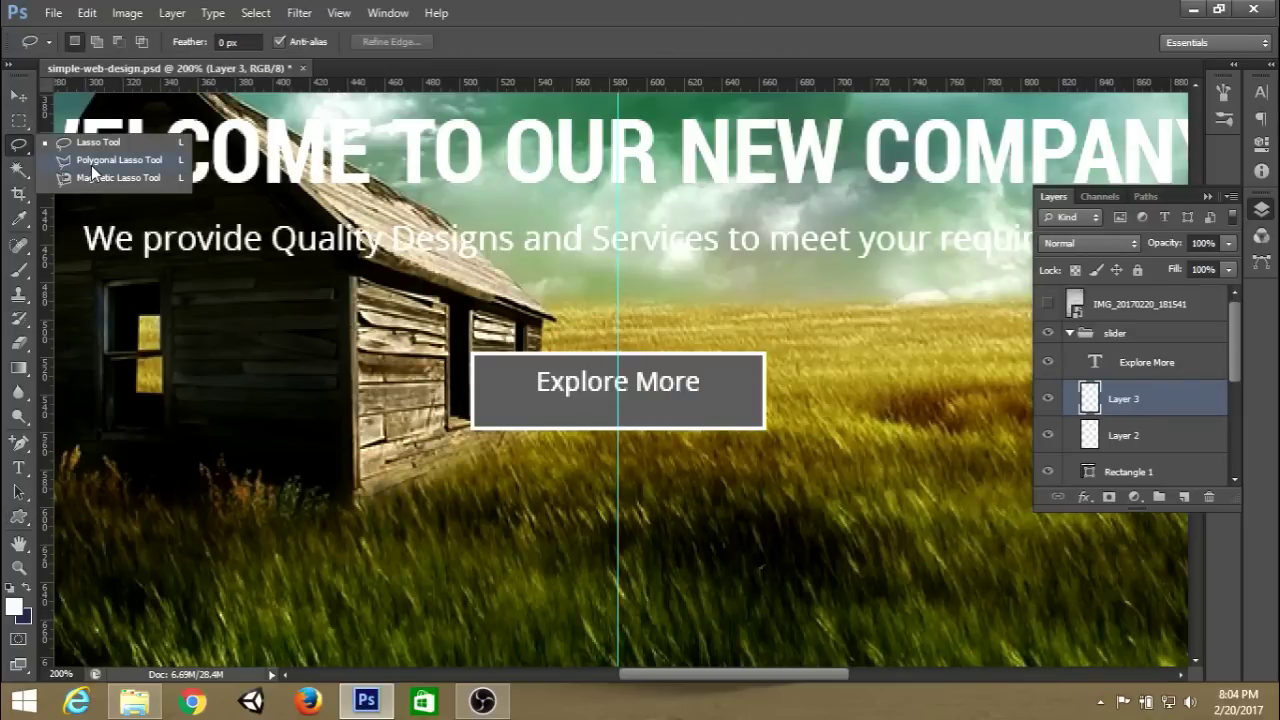
{"action": "left_click", "coordinate": [91, 163]}
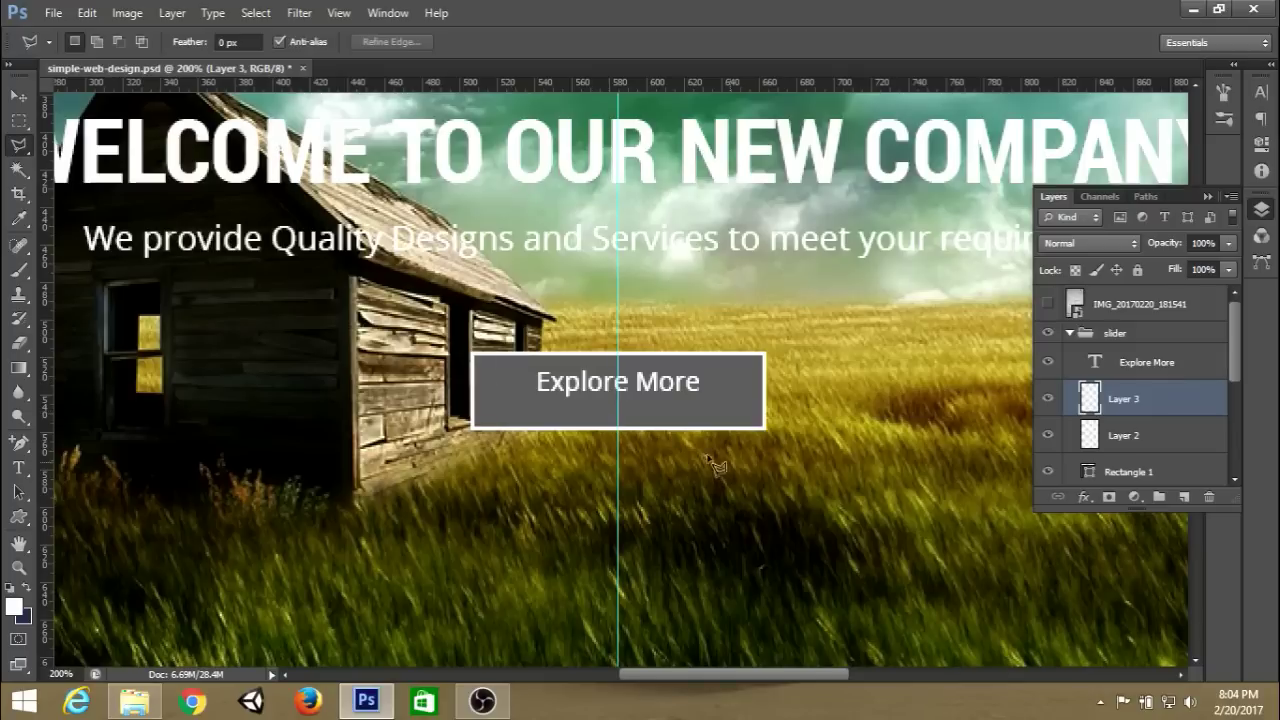
{"action": "left_click", "coordinate": [811, 467]}
{"action": "left_click", "coordinate": [850, 467]}
{"action": "double_click", "coordinate": [837, 503]}
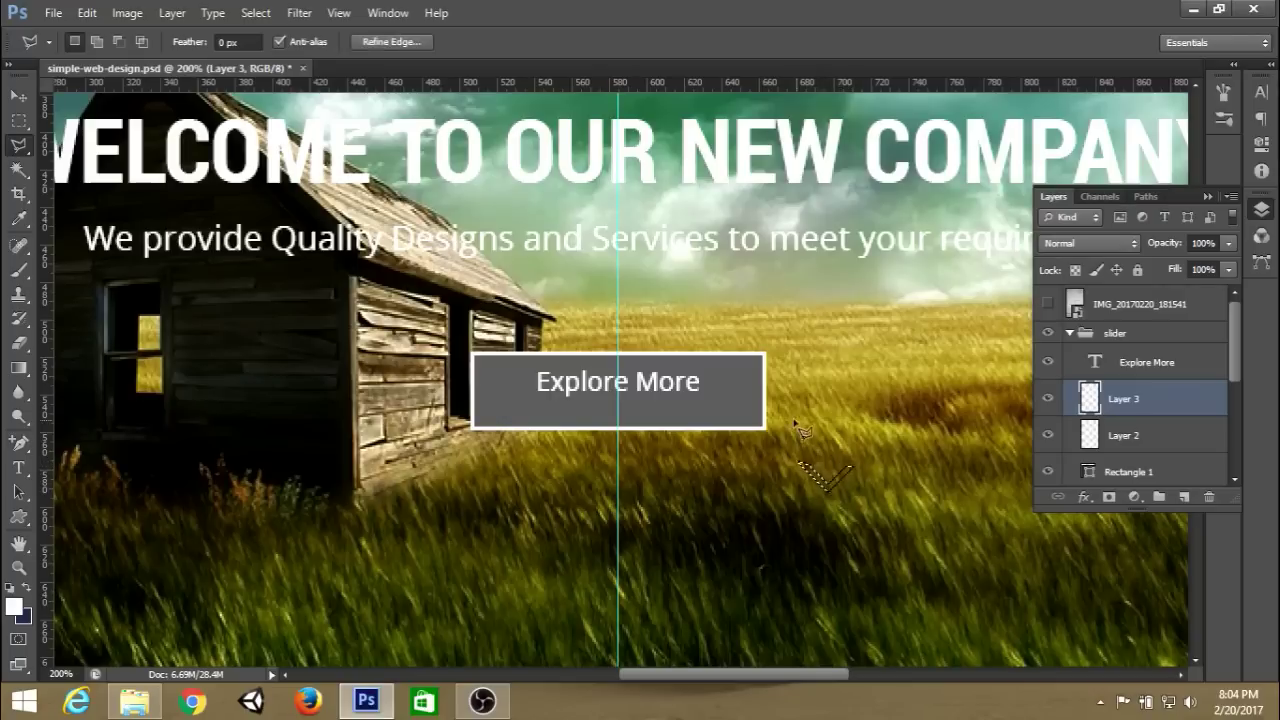
{"action": "key", "text": "alt+BackSpace"}
{"action": "key", "text": "m"}
Duplicate the white stroke, flip the copy horizontally, and position it to form a chevron.
{"action": "left_click_drag", "start_coordinate": [832, 453], "coordinate": [864, 518]}
{"action": "key", "text": "ctrl+plus"}
{"action": "key", "text": "ctrl+j"}
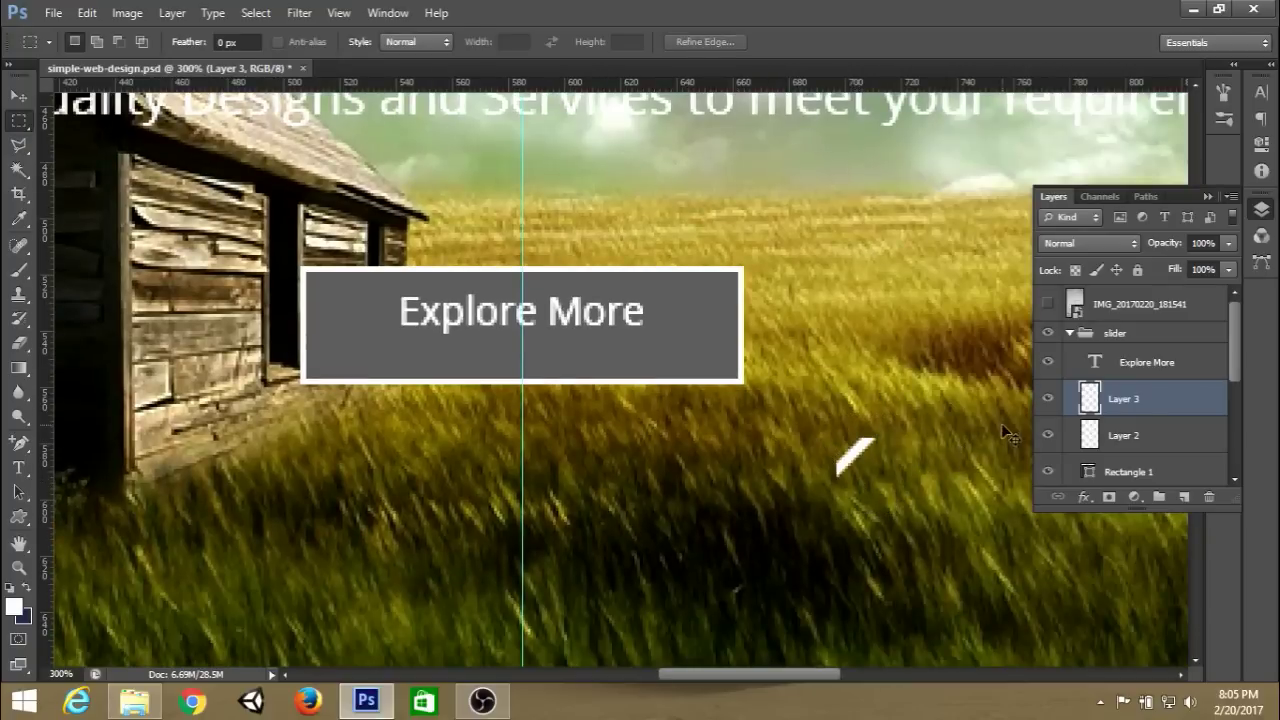
{"action": "key", "text": "ctrl+t"}
{"action": "left_click_drag", "start_coordinate": [865, 466], "coordinate": [834, 465]}
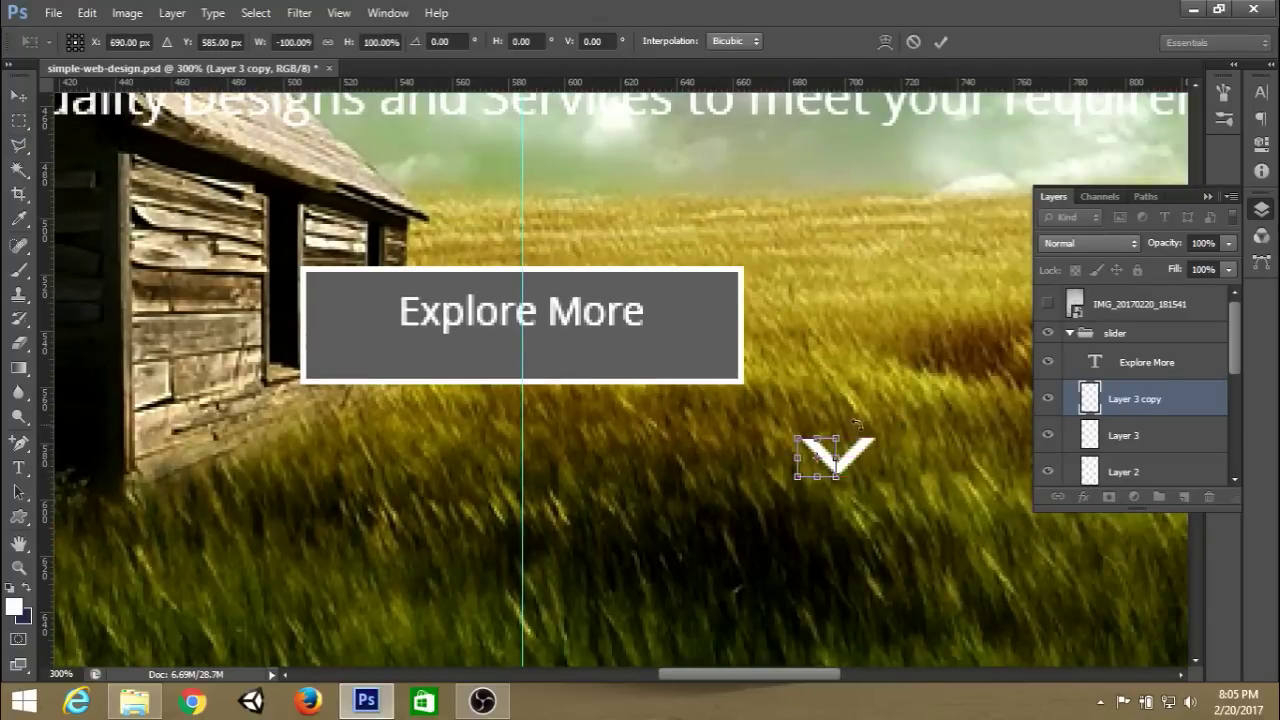
{"action": "left_click", "coordinate": [940, 42]}
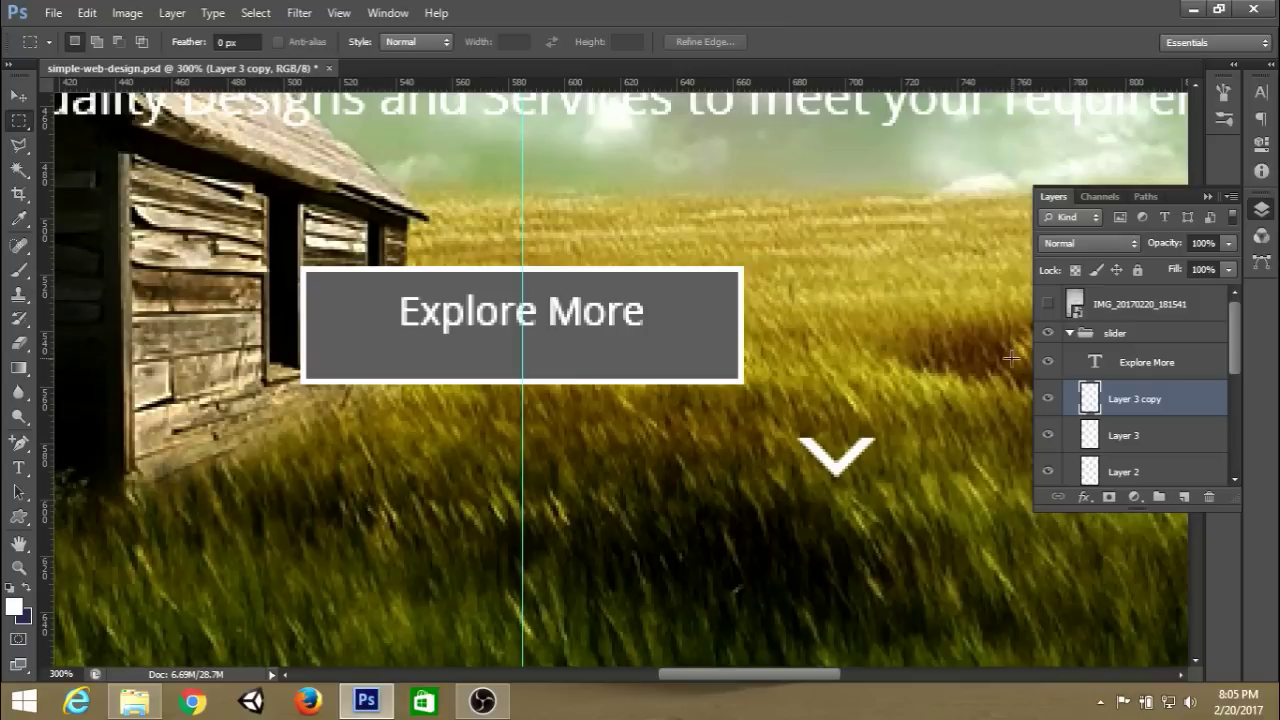
Merge the two chevron halves into a single layer.
{"action": "left_click", "coordinate": [1138, 436], "text": "shift"}
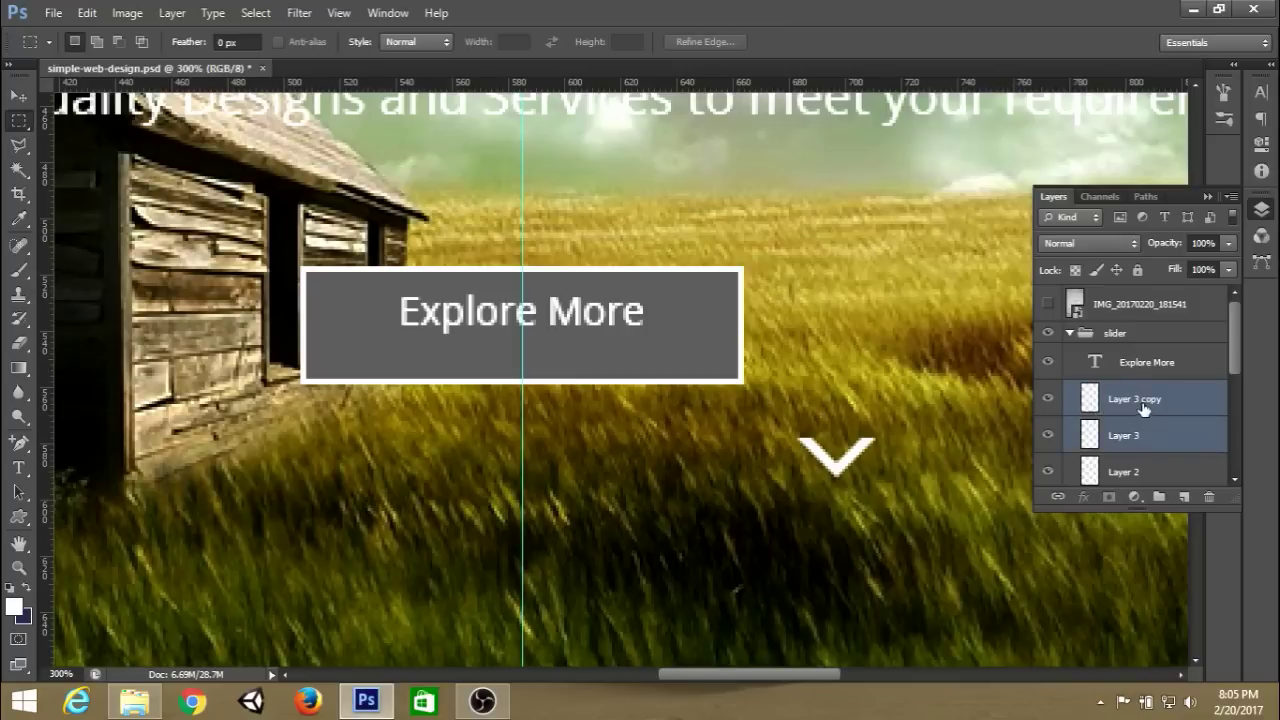
{"action": "right_click", "coordinate": [1143, 410]}
{"action": "left_click", "coordinate": [1001, 457]}
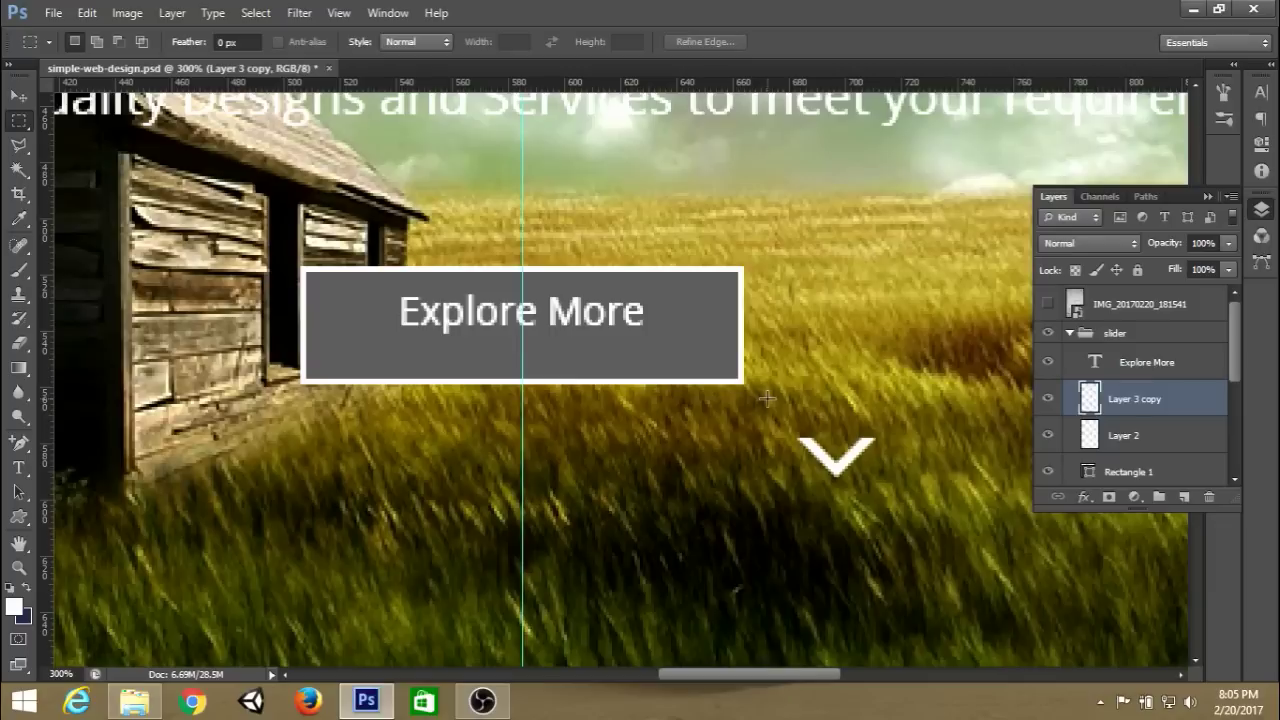
{"action": "left_click_drag", "start_coordinate": [767, 398], "coordinate": [921, 438]}
{"action": "left_click", "coordinate": [921, 438]}
Shrink the chevron to about 60% and move it under the Explore More label.
{"action": "key", "text": "ctrl+t"}
{"action": "left_click_drag", "start_coordinate": [875, 477], "coordinate": [543, 366]}
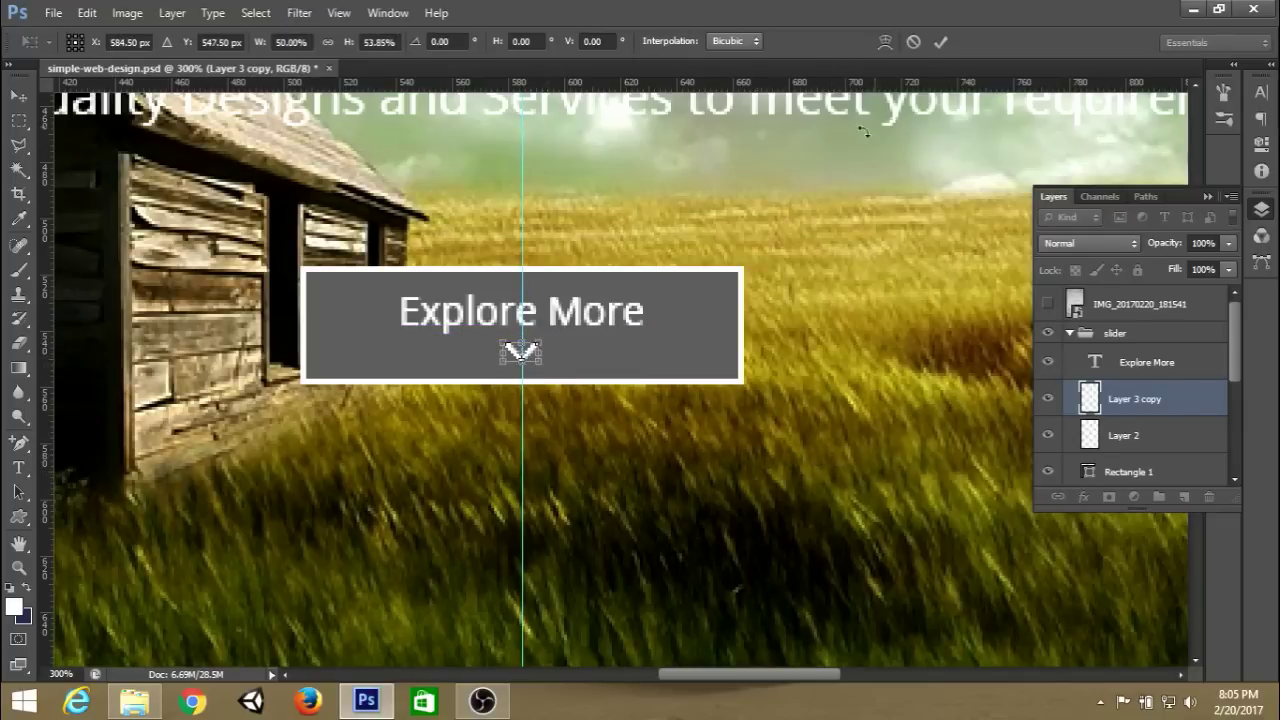
{"action": "left_click", "coordinate": [940, 42]}
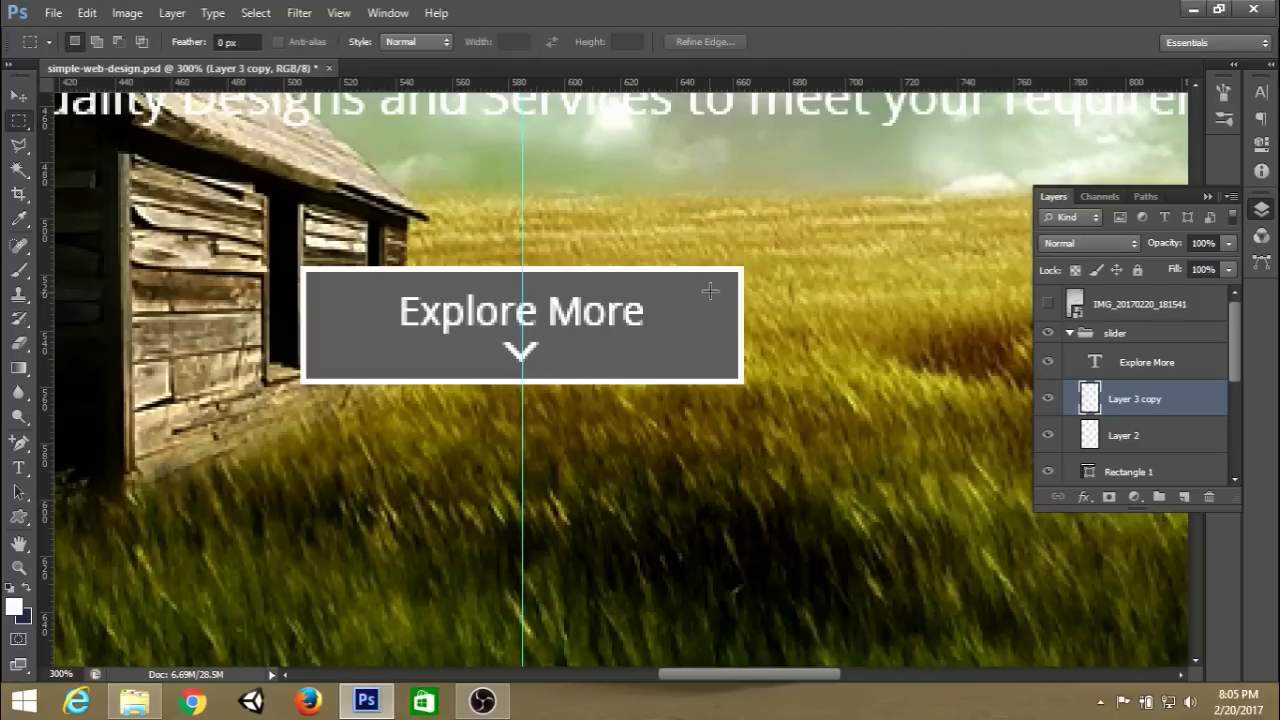
Nudge the chevron 1 px up to centre it, hide the guides, and save.
{"action": "key", "text": "ctrl+t"}
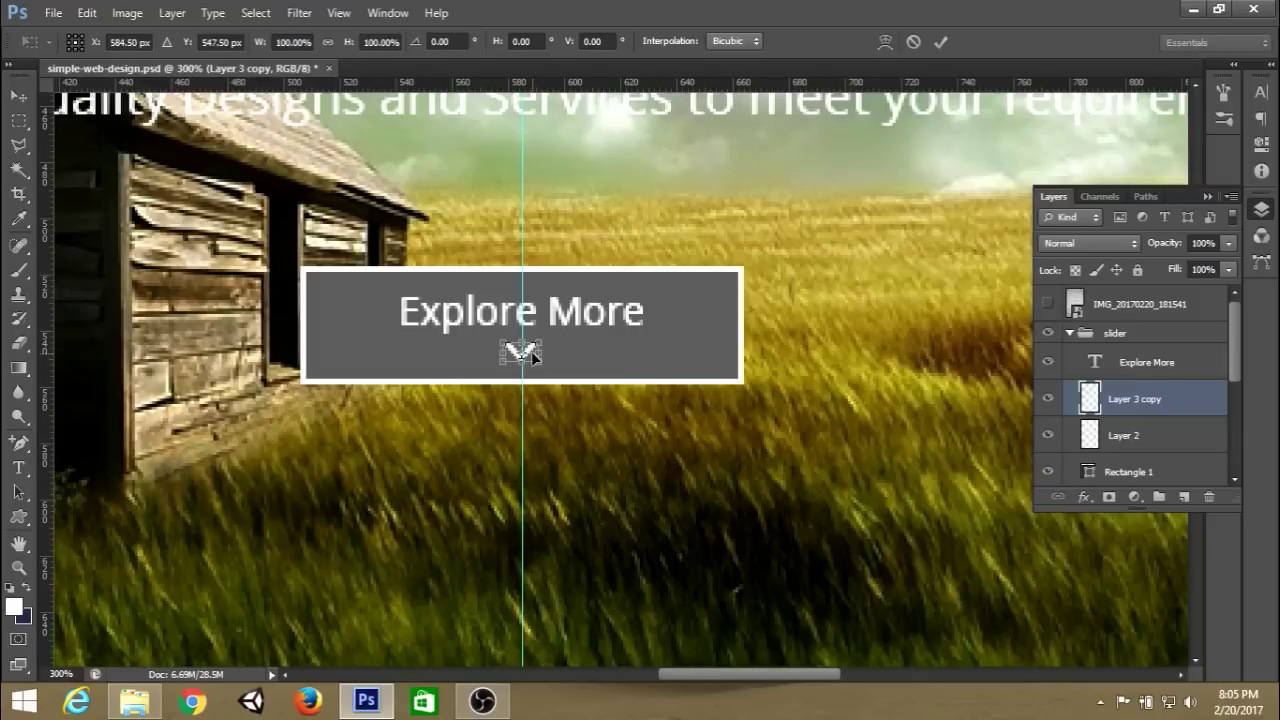
{"action": "left_click_drag", "start_coordinate": [534, 356], "coordinate": [536, 356]}
{"action": "key", "text": "Left"}
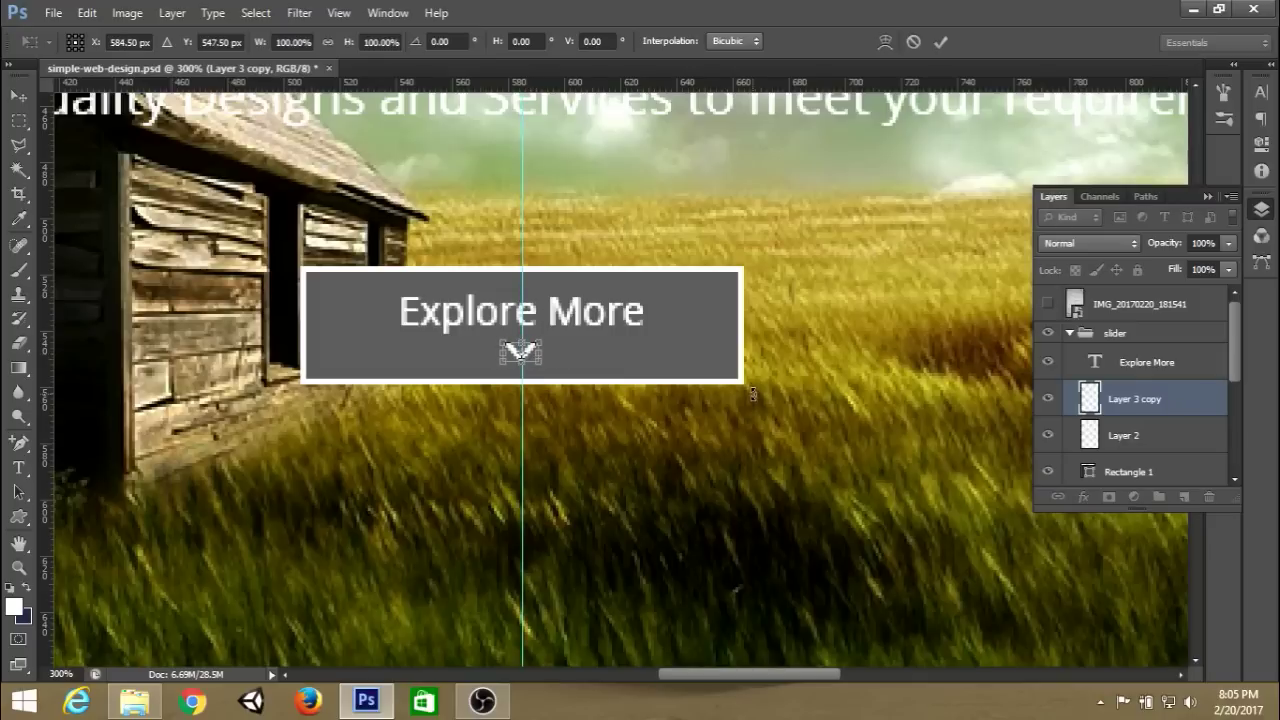
{"action": "key", "text": "Up"}
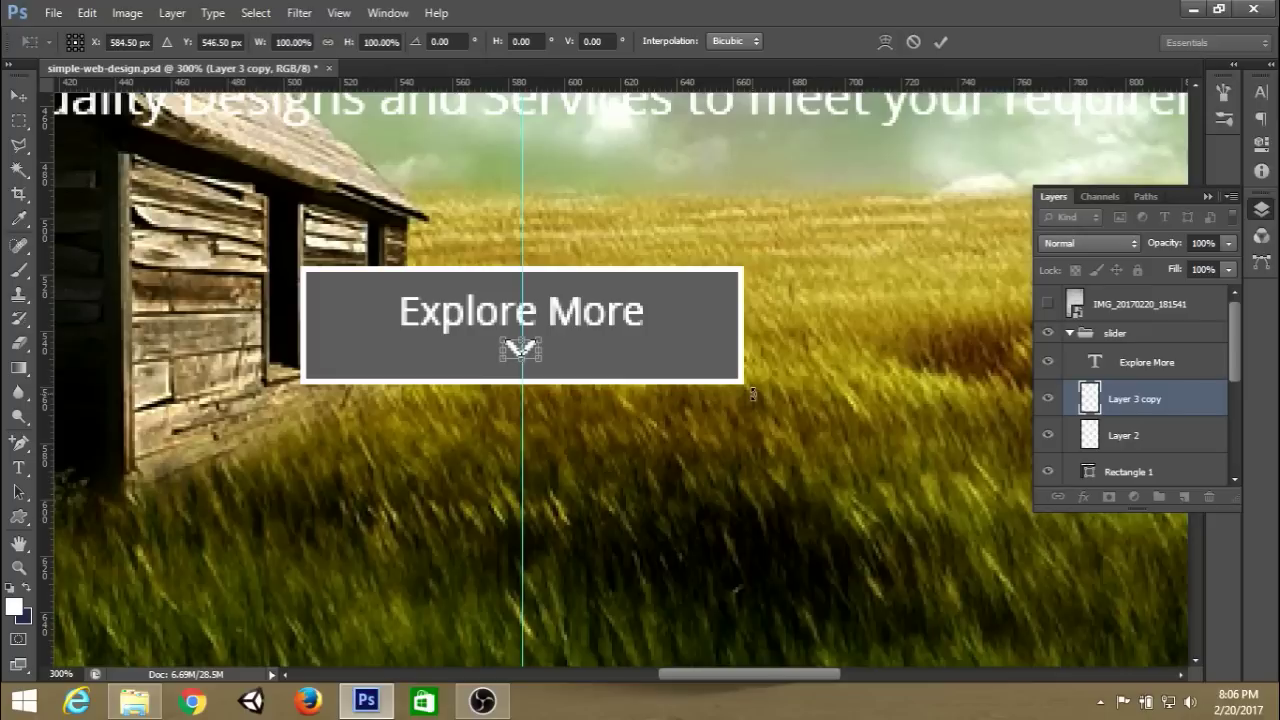
{"action": "key", "text": "Return"}
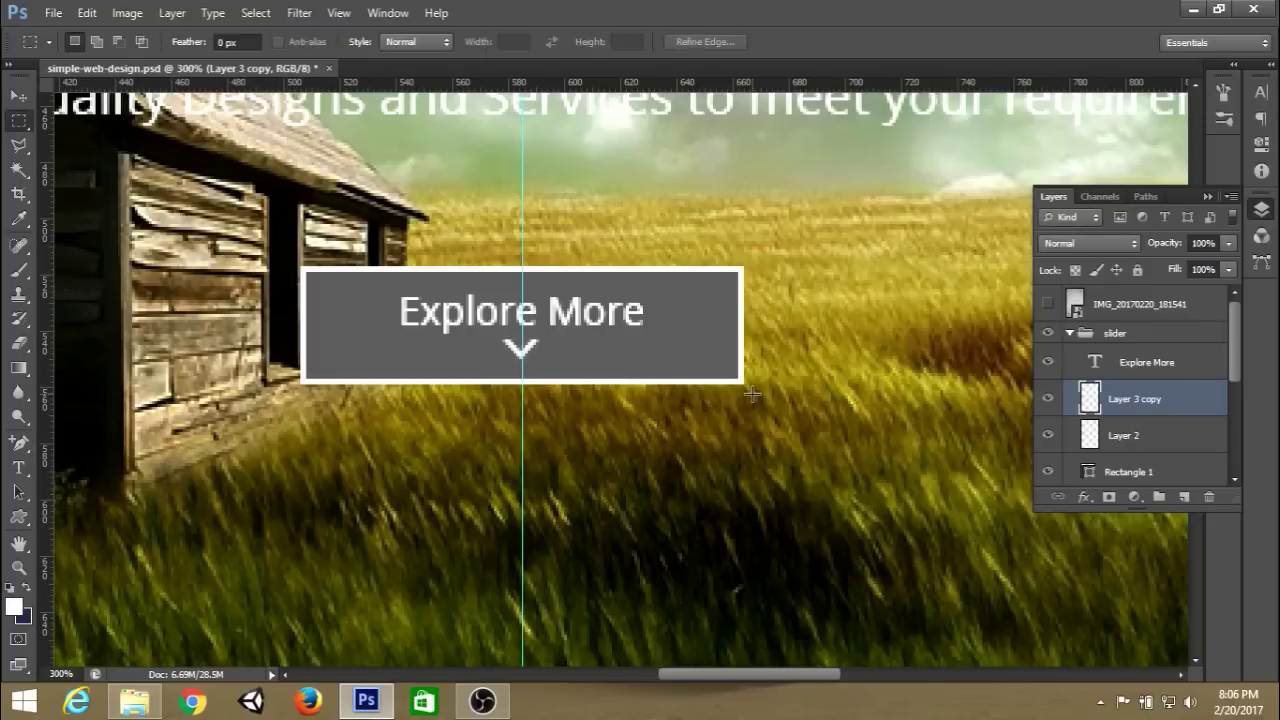
{"action": "key", "text": "ctrl+semicolon"}
{"action": "key", "text": "ctrl+s"}
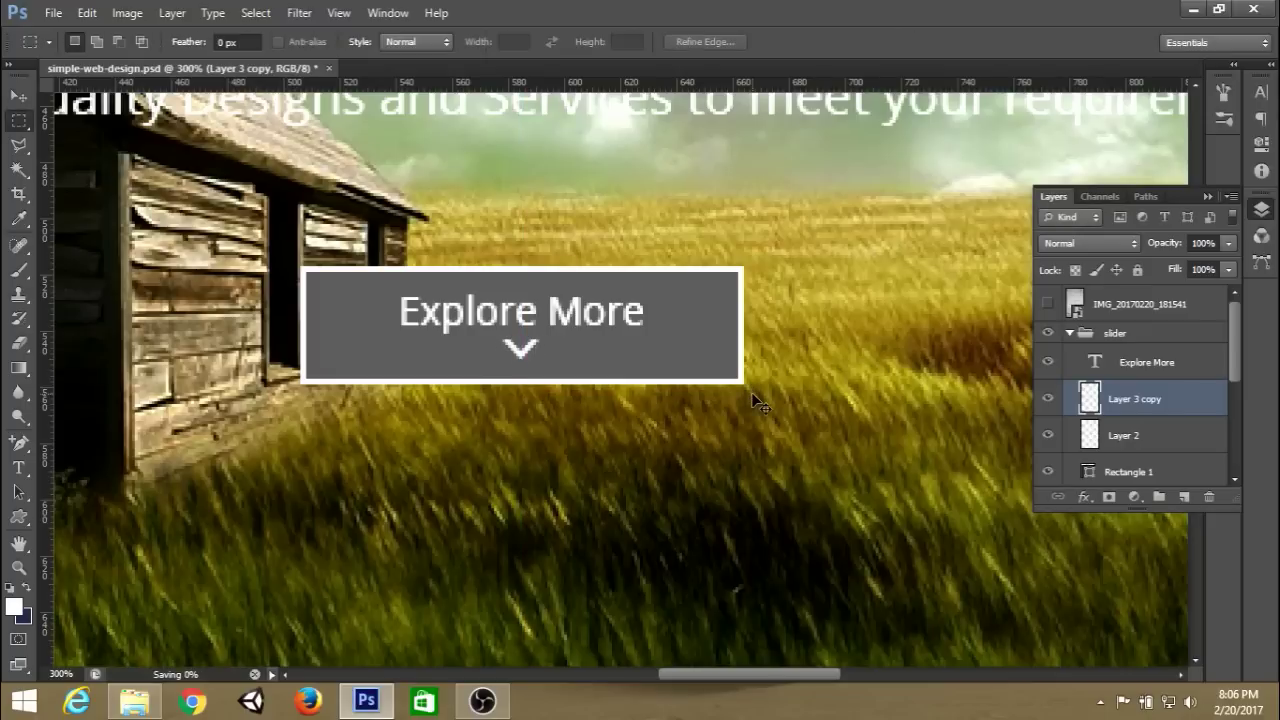
Hide the button's grey Rectangle 1 fill, leaving only the white outline.
{"action": "key", "text": "ctrl+1"}
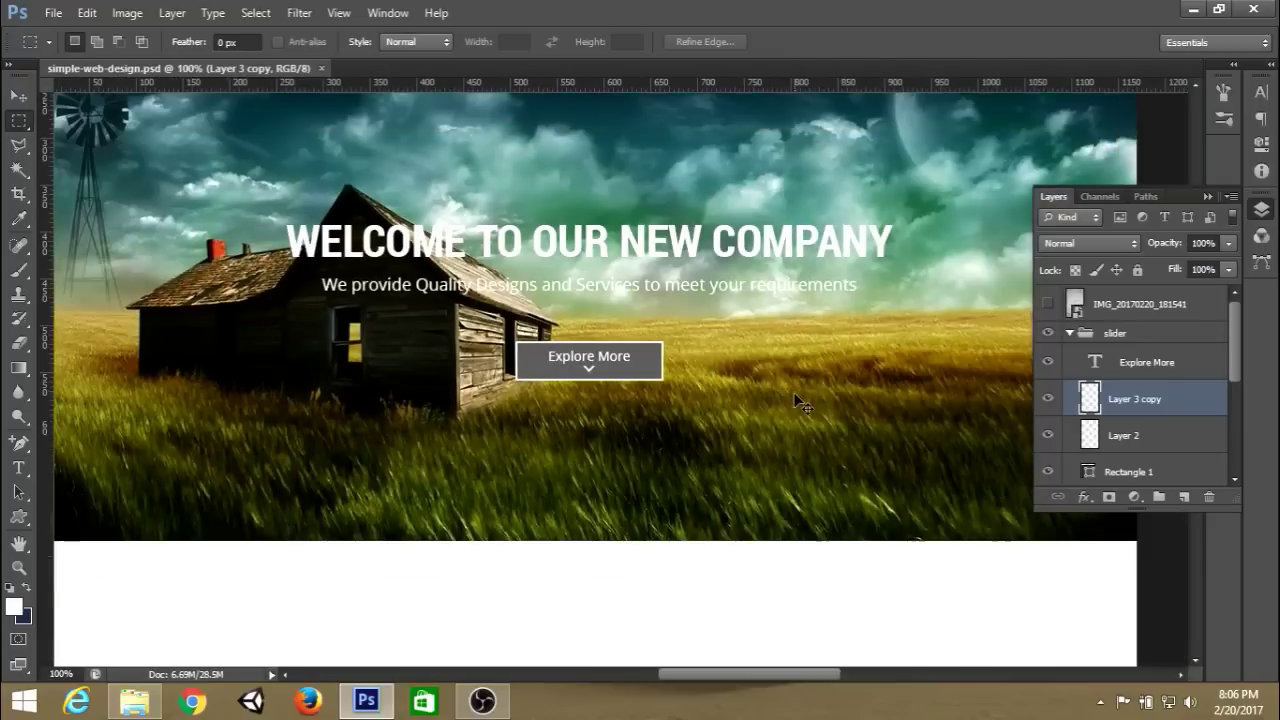
{"action": "left_click", "coordinate": [1047, 435]}
{"action": "left_click", "coordinate": [1047, 471]}
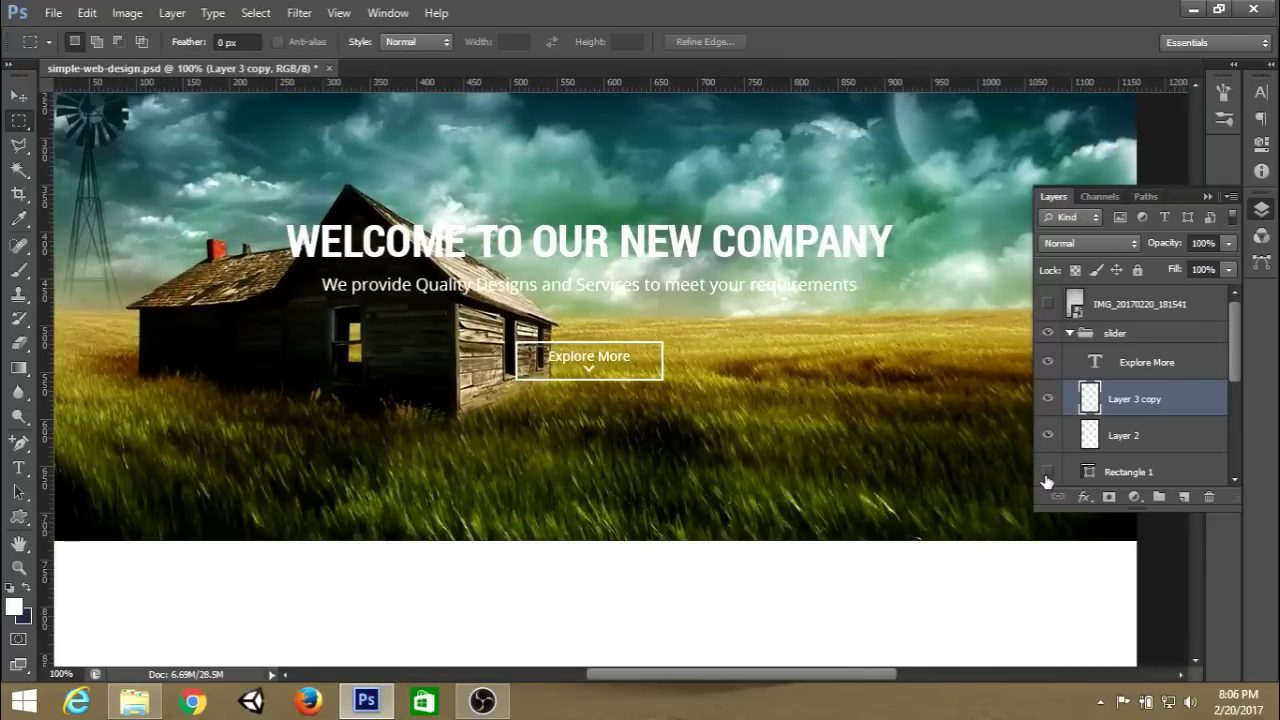
{"action": "scroll", "coordinate": [807, 338], "scroll_direction": "up", "scroll_amount": 5}
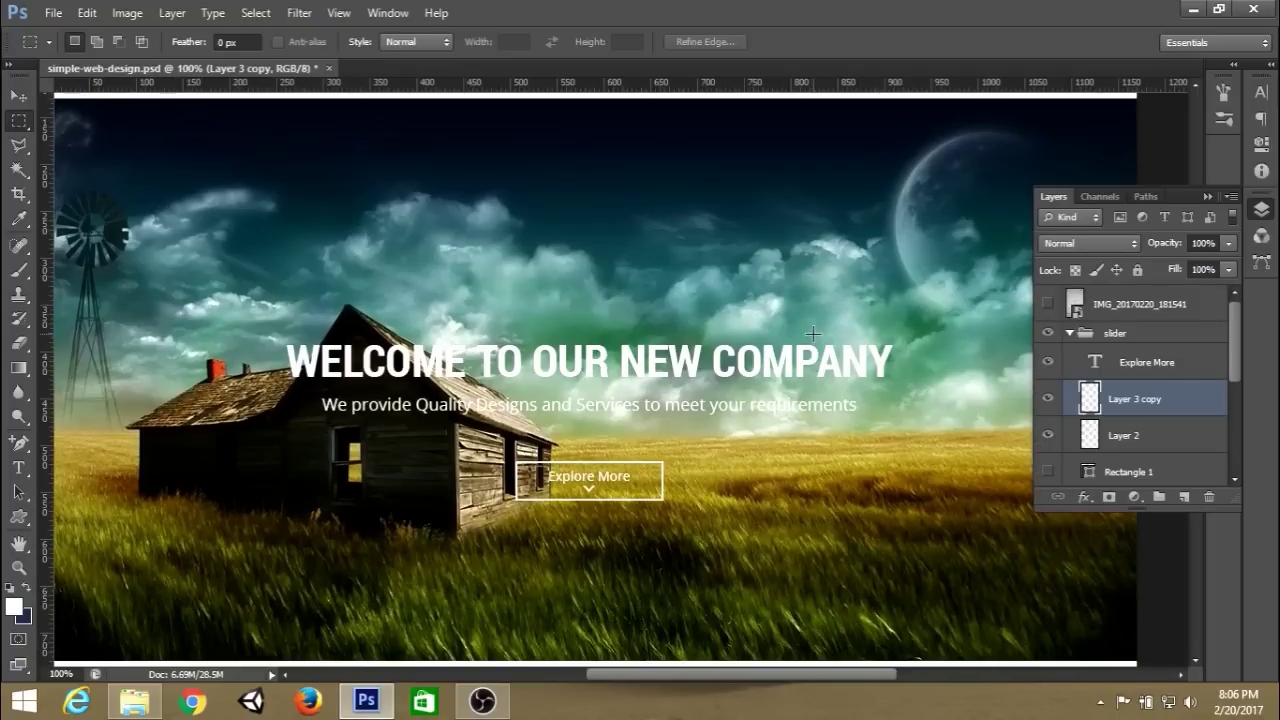
{"action": "left_click", "coordinate": [1206, 194]}
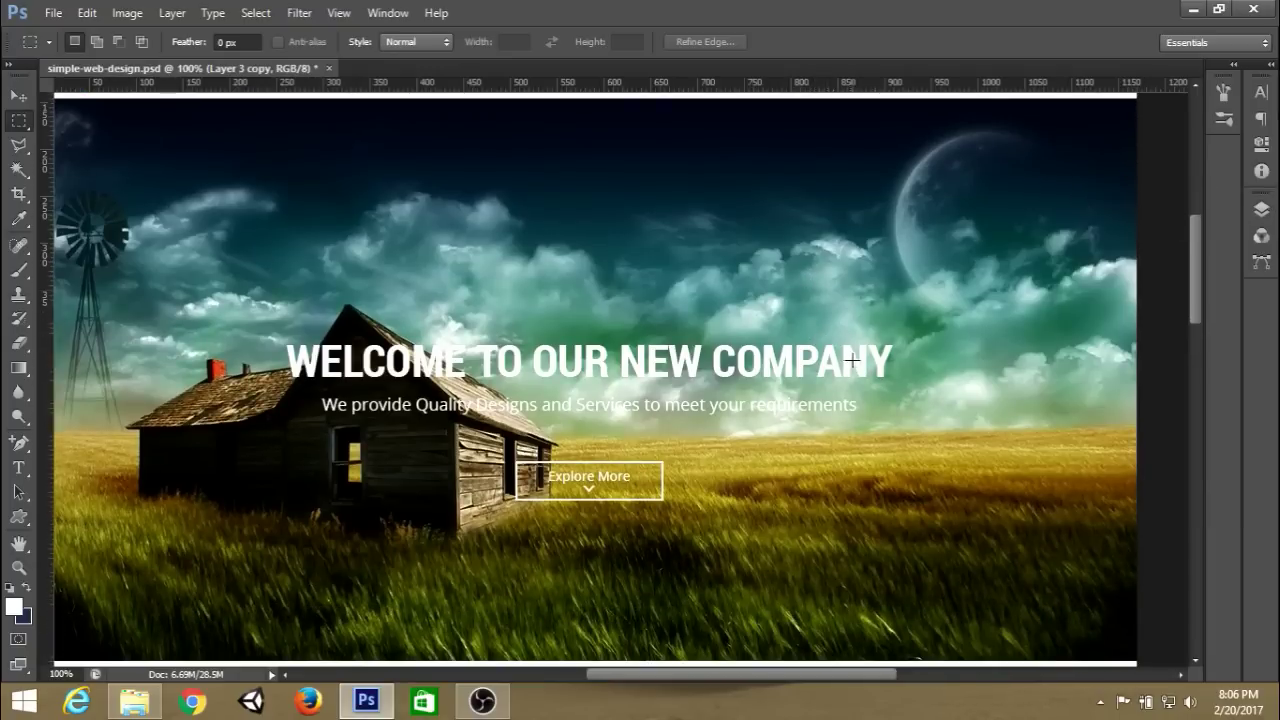
{"action": "scroll", "coordinate": [856, 366], "scroll_direction": "down", "scroll_amount": 2}
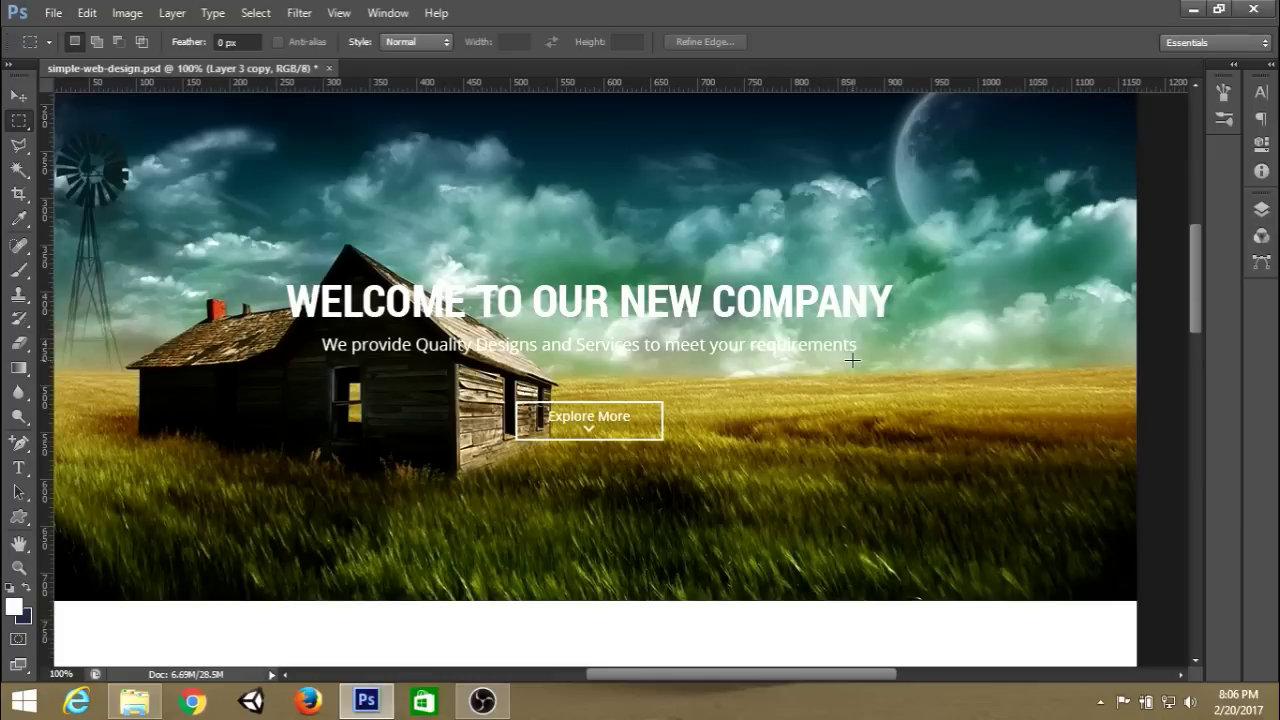
{"action": "key", "text": "ctrl+plus"}
{"action": "key", "text": "ctrl+plus"}
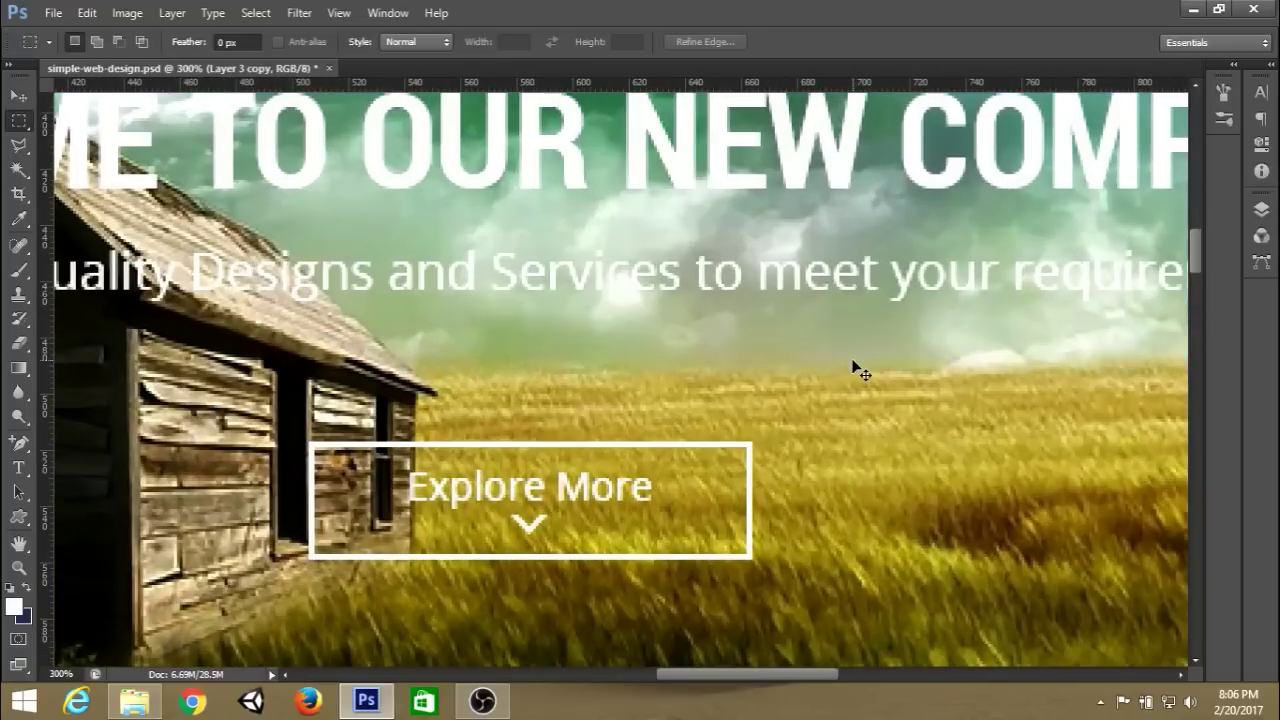
Start a Free Transform on the chevron and bring up its transform options.
{"action": "left_click", "coordinate": [1261, 209]}
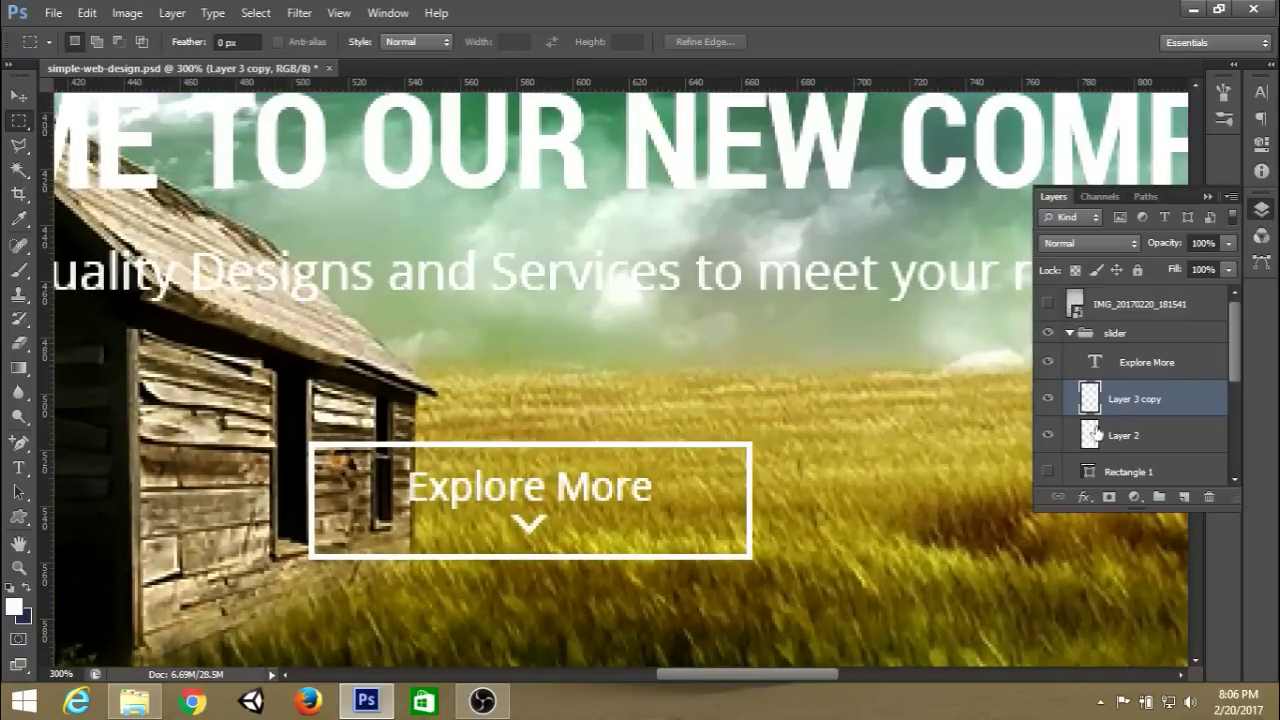
{"action": "key", "text": "ctrl+t"}
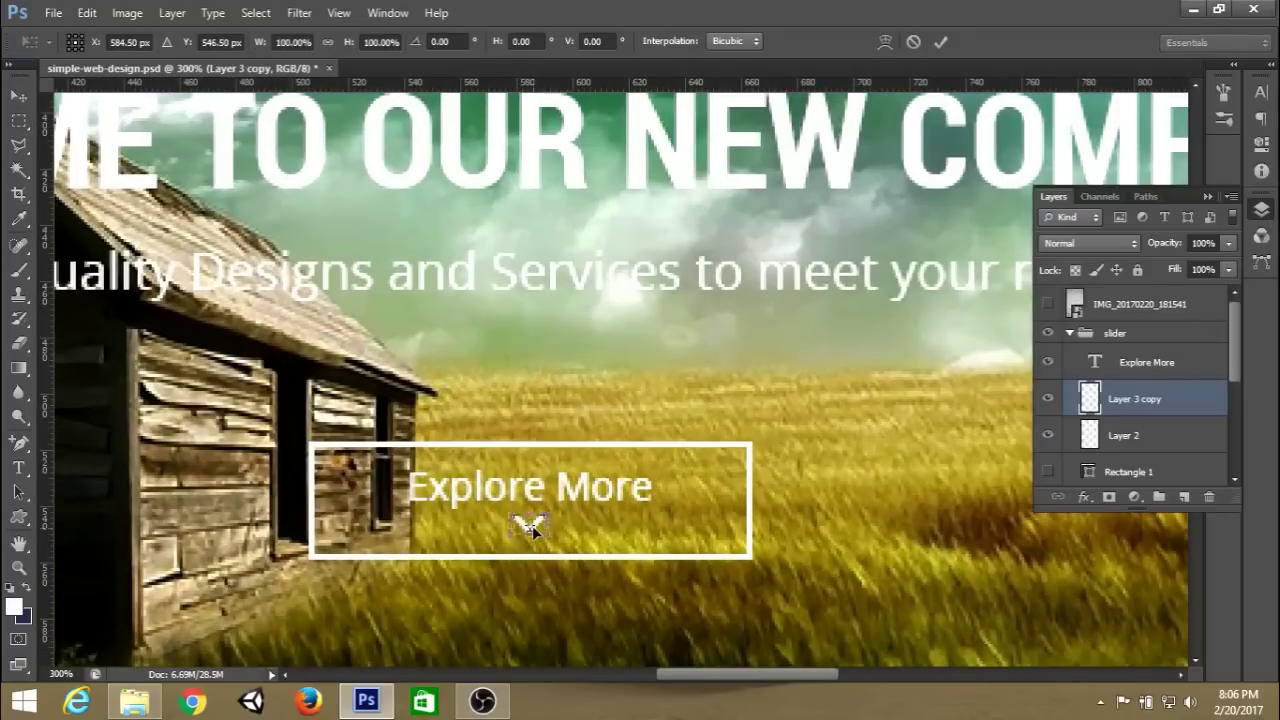
{"action": "right_click", "coordinate": [543, 528]}
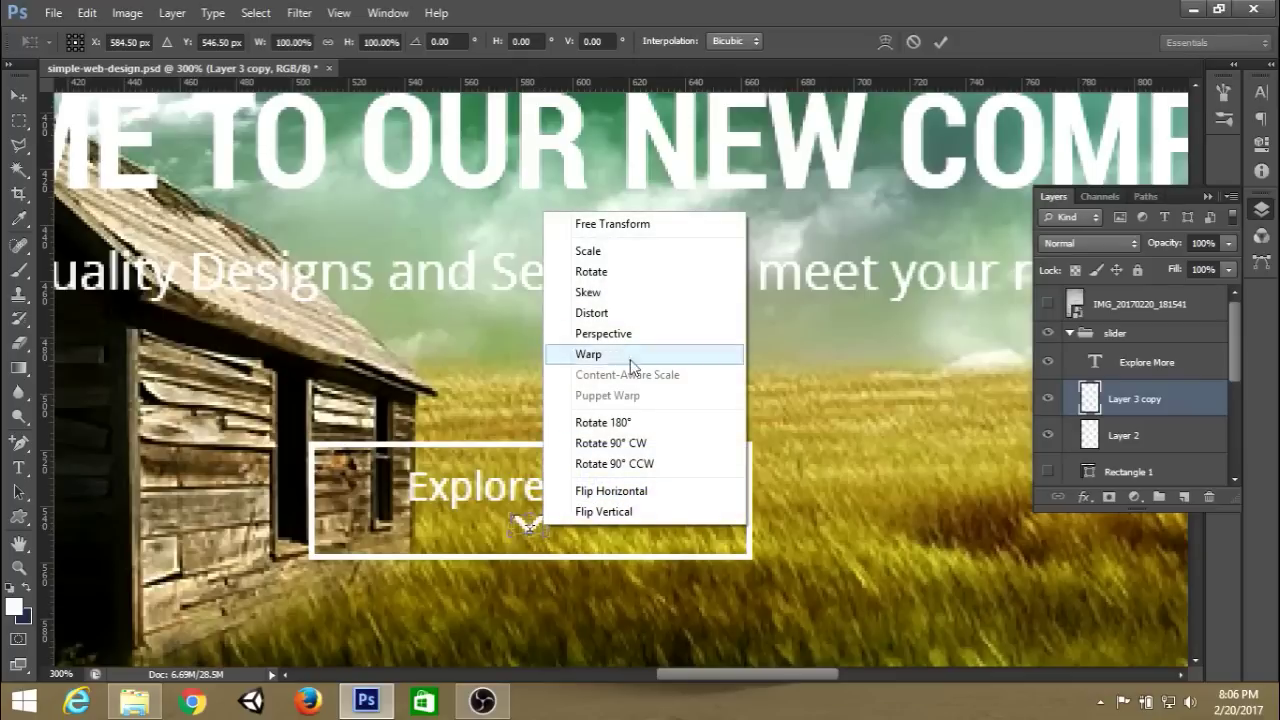
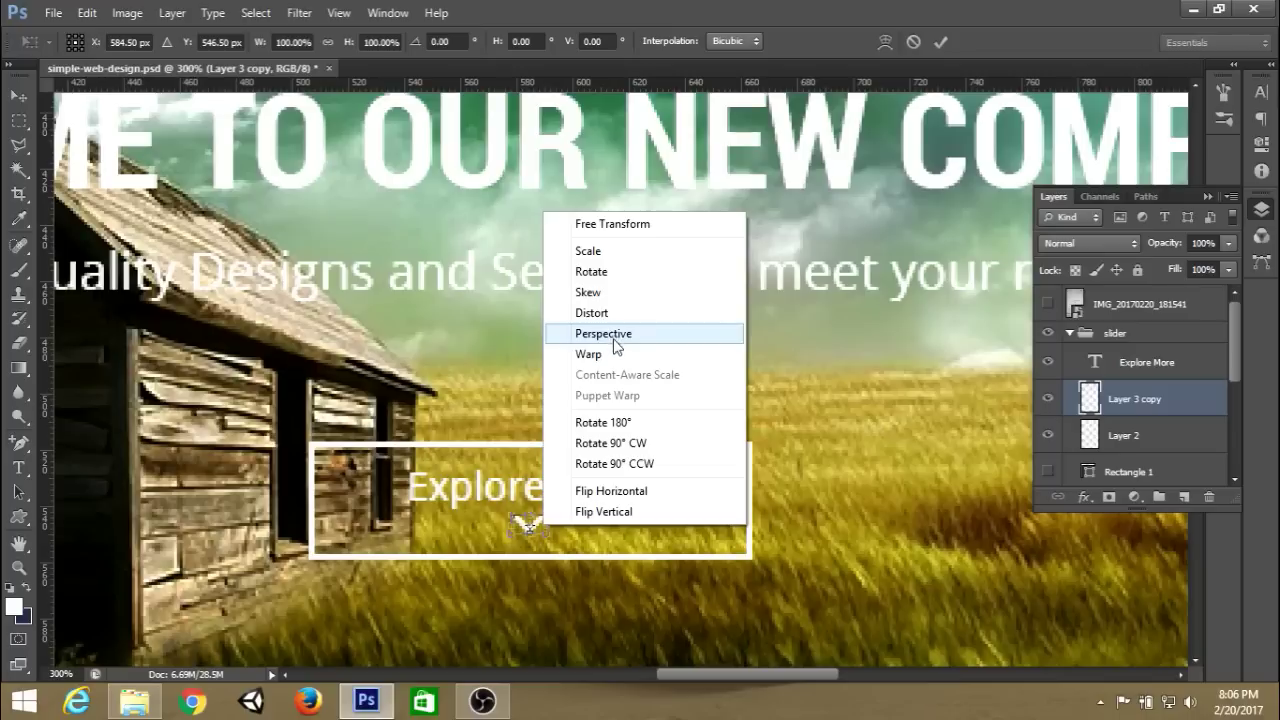
Widen the down-chevron beneath 'Explore More', commit the transform and save.
{"action": "left_click", "coordinate": [616, 334]}
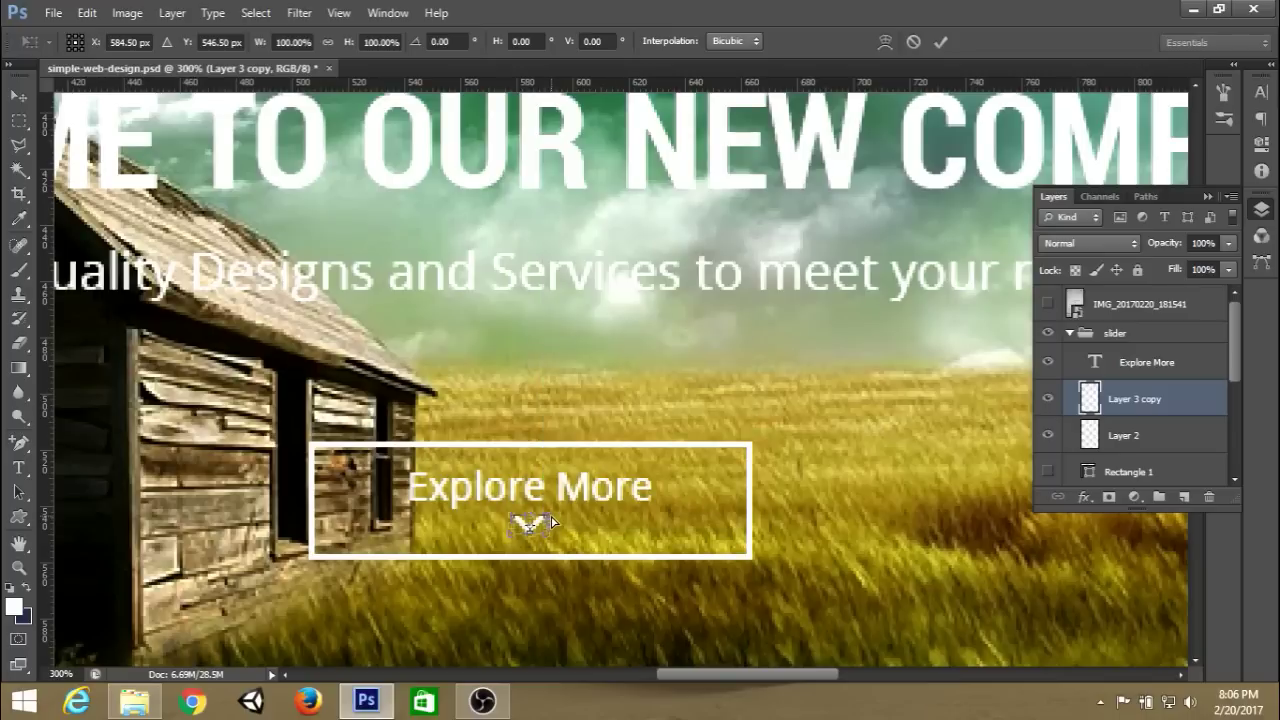
{"action": "left_click_drag", "start_coordinate": [551, 518], "coordinate": [558, 519]}
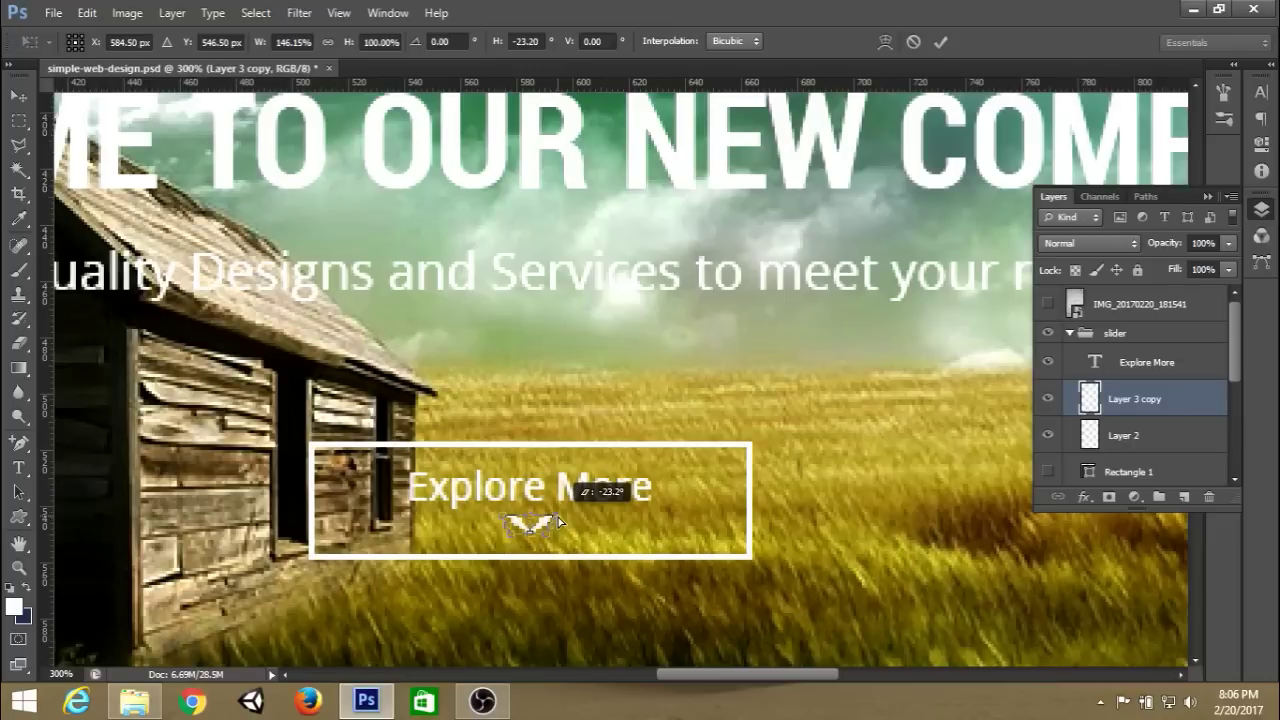
{"action": "left_click", "coordinate": [938, 42]}
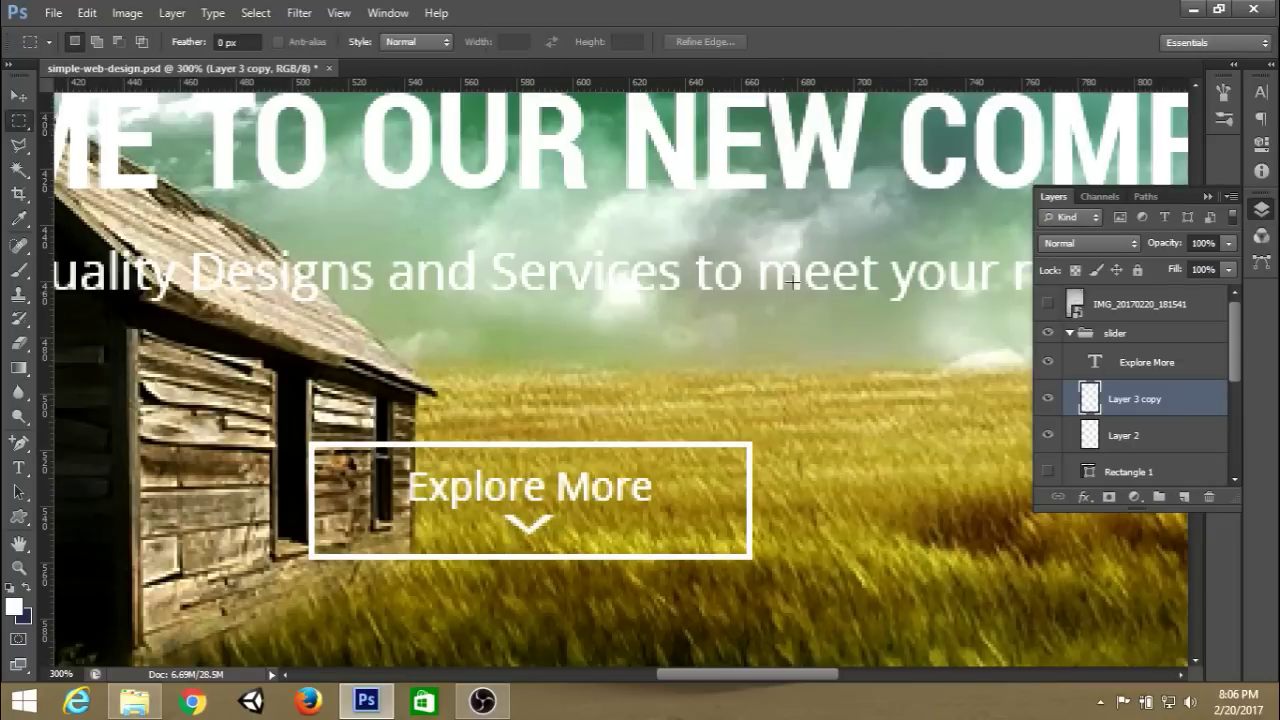
{"action": "key", "text": "ctrl+s"}
Nudge the chevron down into place, save again and view at 100%.
{"action": "key", "text": "ctrl+t"}
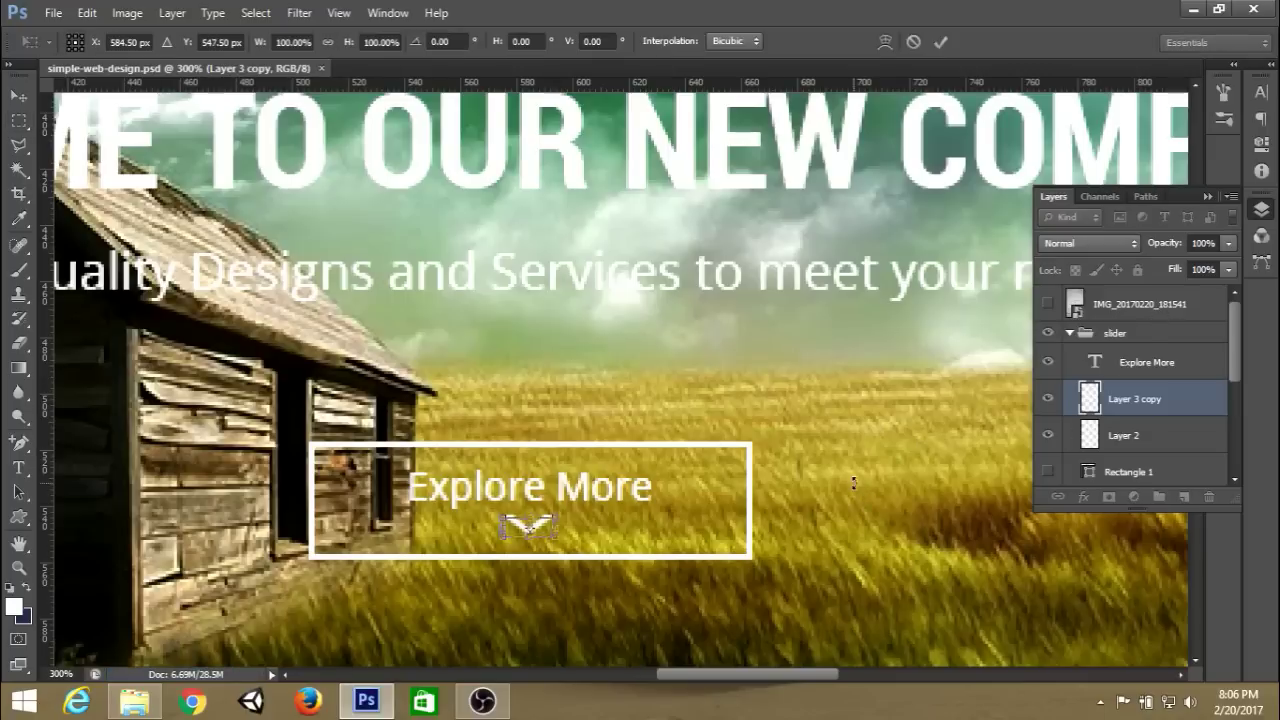
{"action": "key", "text": "Down"}
{"action": "key", "text": "Return"}
{"action": "key", "text": "ctrl+s"}
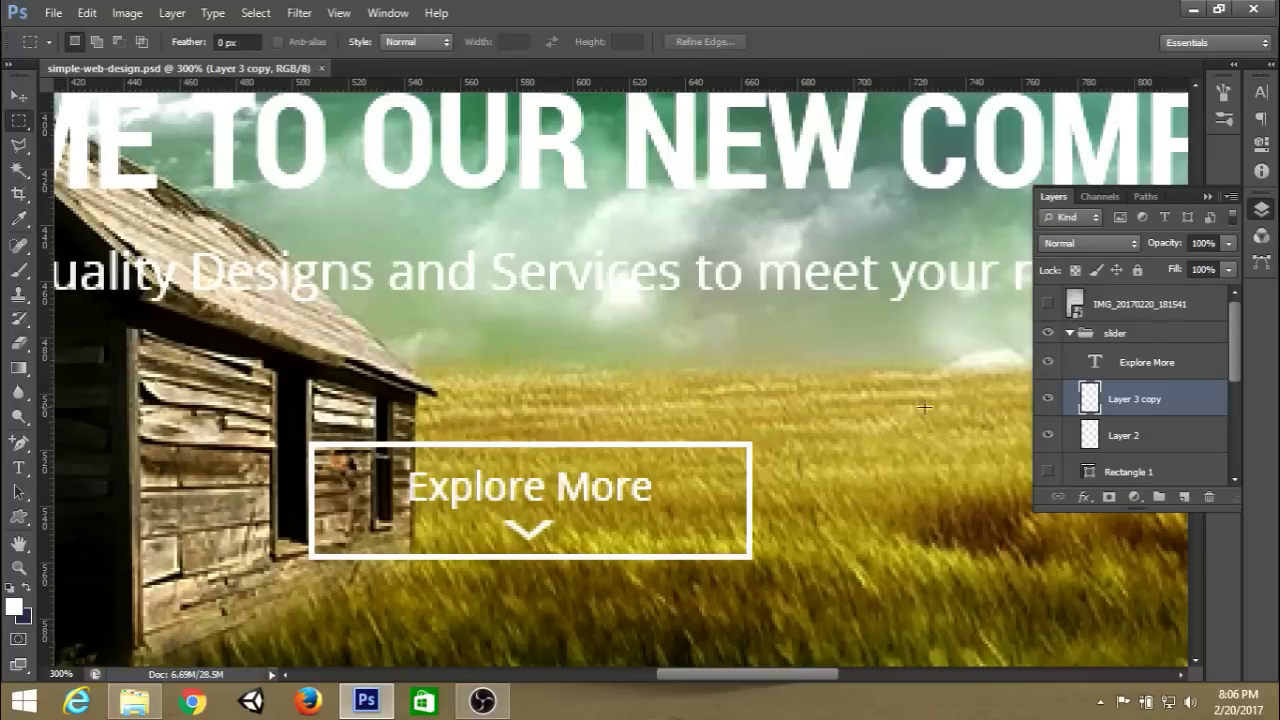
{"action": "key", "text": "ctrl+1"}
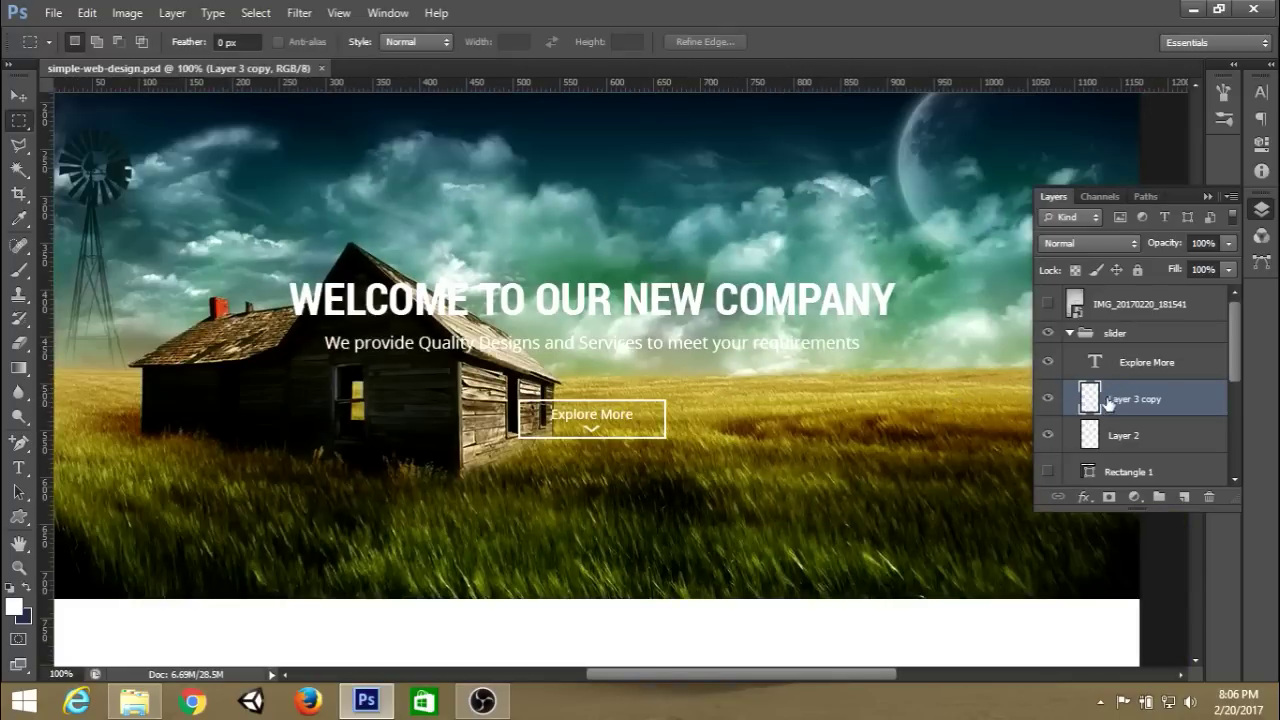
Toggle visibility of the Explore More, chevron and outline layers to identify them.
{"action": "left_click", "coordinate": [1066, 364]}
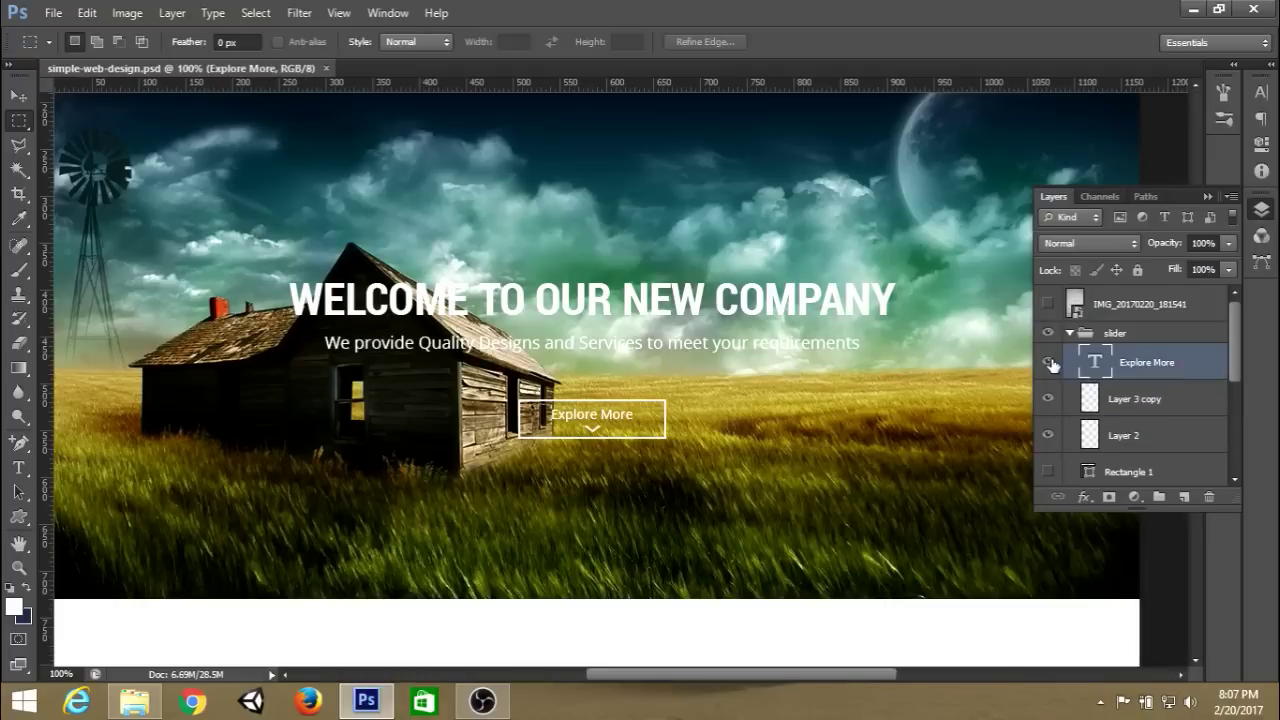
{"action": "left_click", "coordinate": [1048, 362]}
{"action": "left_click", "coordinate": [1049, 363]}
{"action": "left_click", "coordinate": [1048, 400]}
{"action": "left_click", "coordinate": [1048, 435]}
{"action": "left_click", "coordinate": [1048, 435]}
Group Explore More, Layer 3 copy and Layer 2 as 'button', then collapse slider.
{"action": "left_click", "coordinate": [1166, 438]}
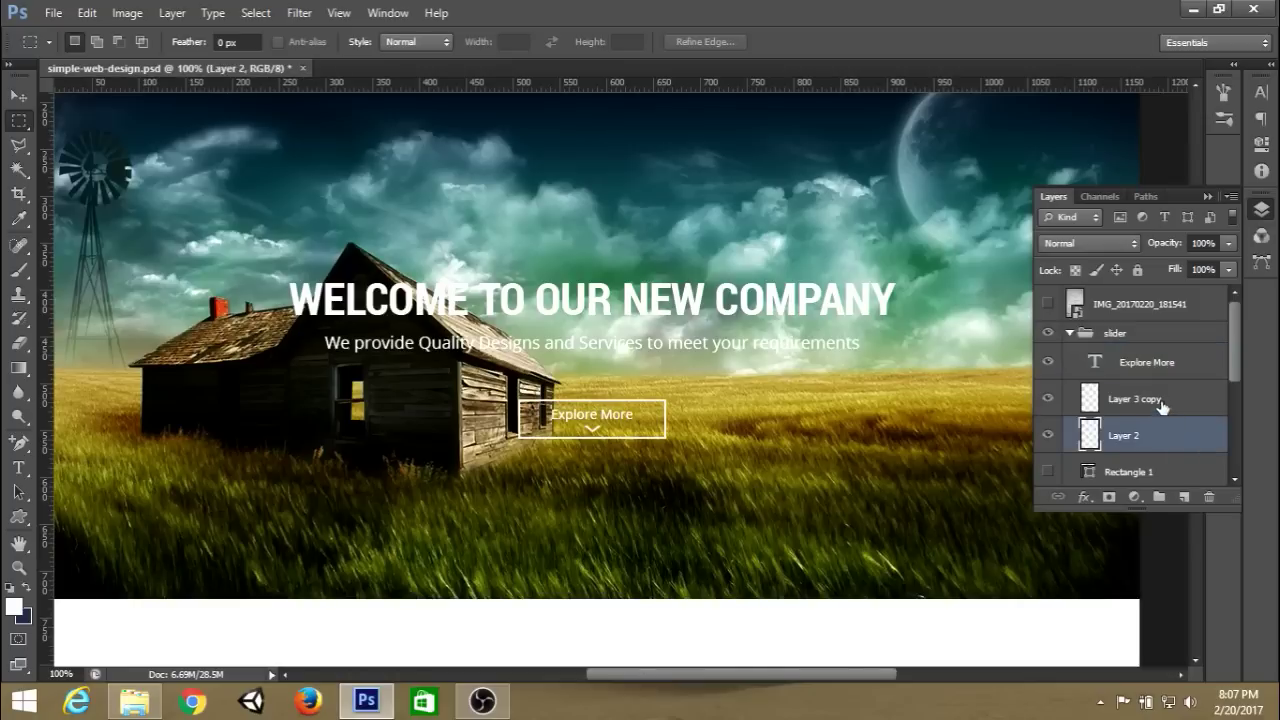
{"action": "left_click", "coordinate": [1150, 368], "text": "shift"}
{"action": "key", "text": "ctrl+g"}
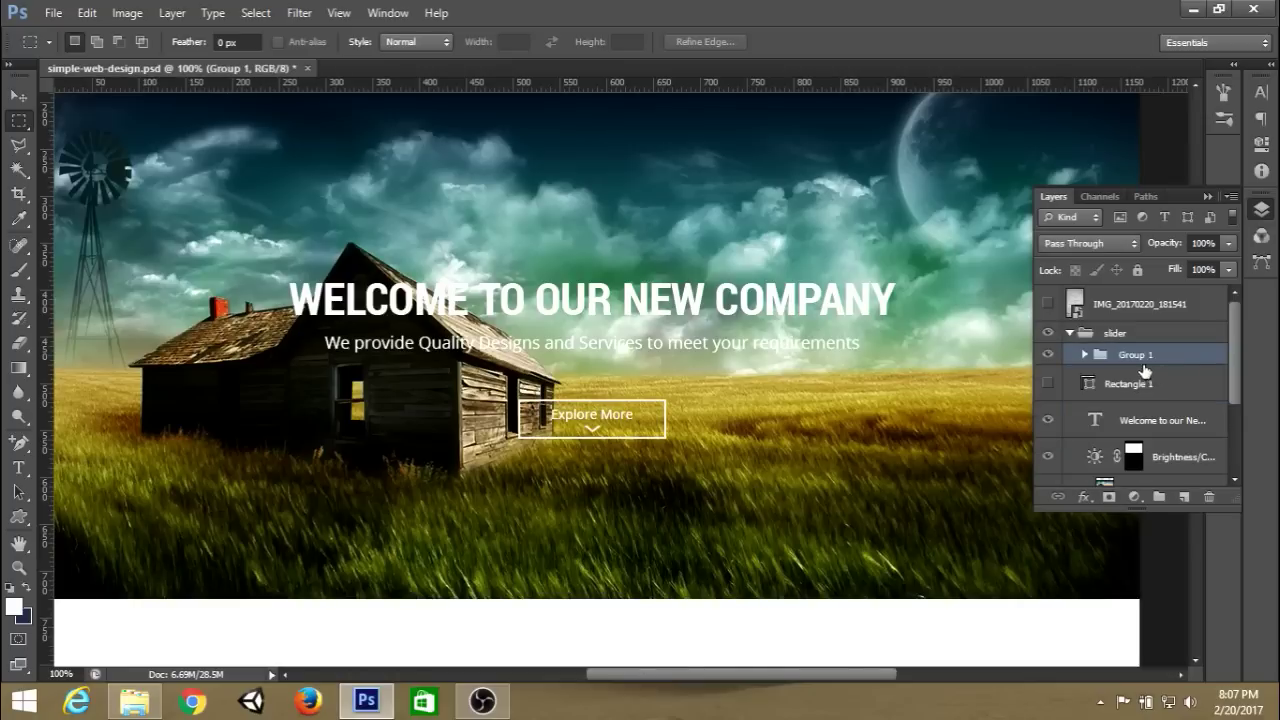
{"action": "double_click", "coordinate": [1138, 355]}
{"action": "type", "text": "button"}
{"action": "key", "text": "Return"}
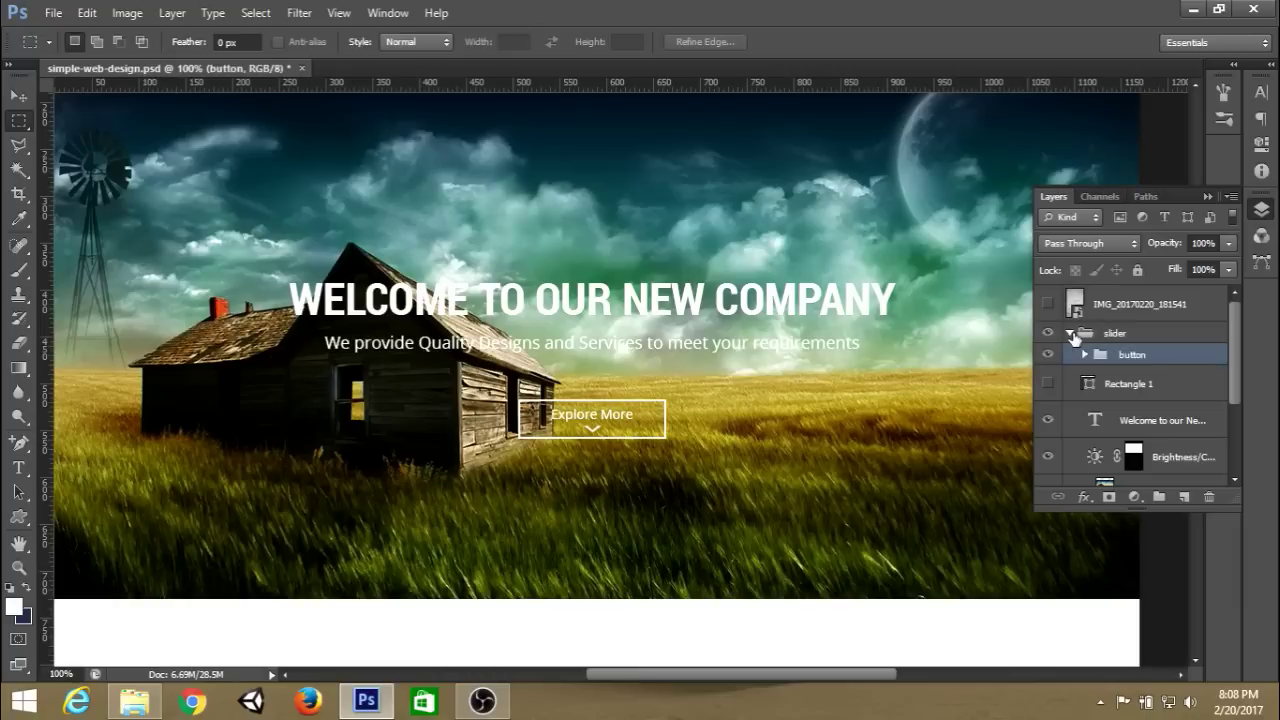
{"action": "left_click", "coordinate": [1071, 334]}
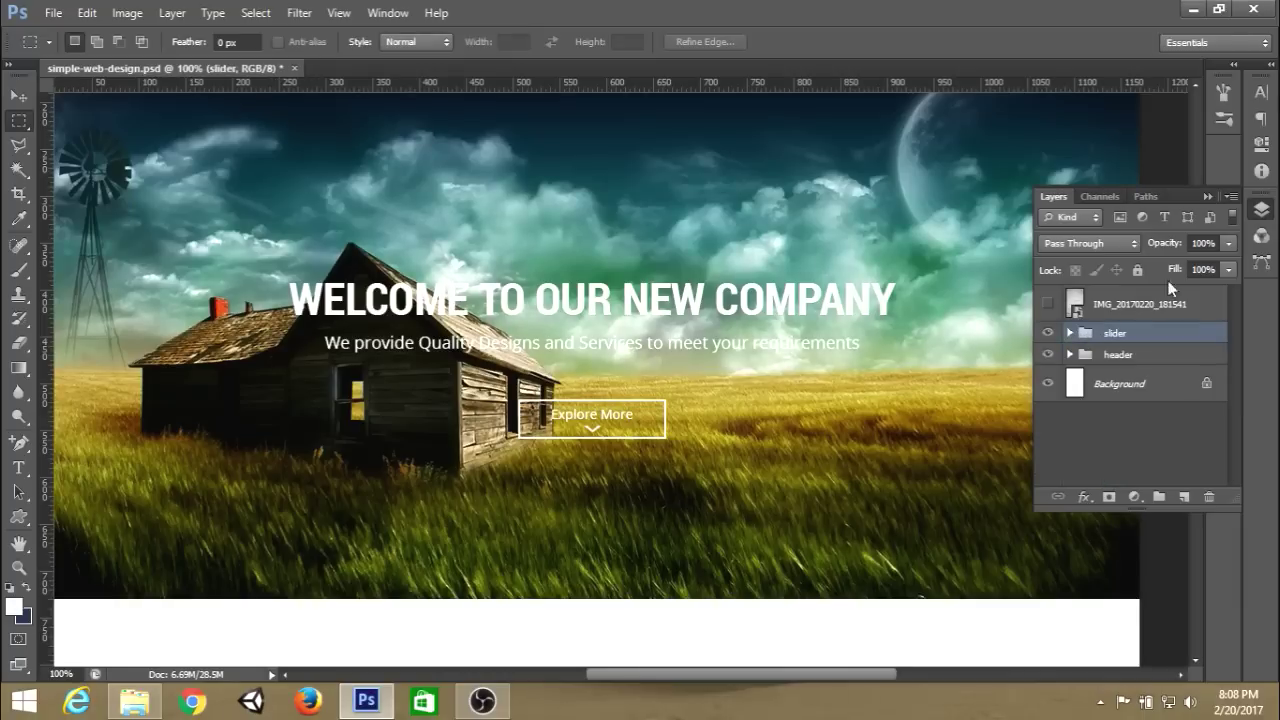